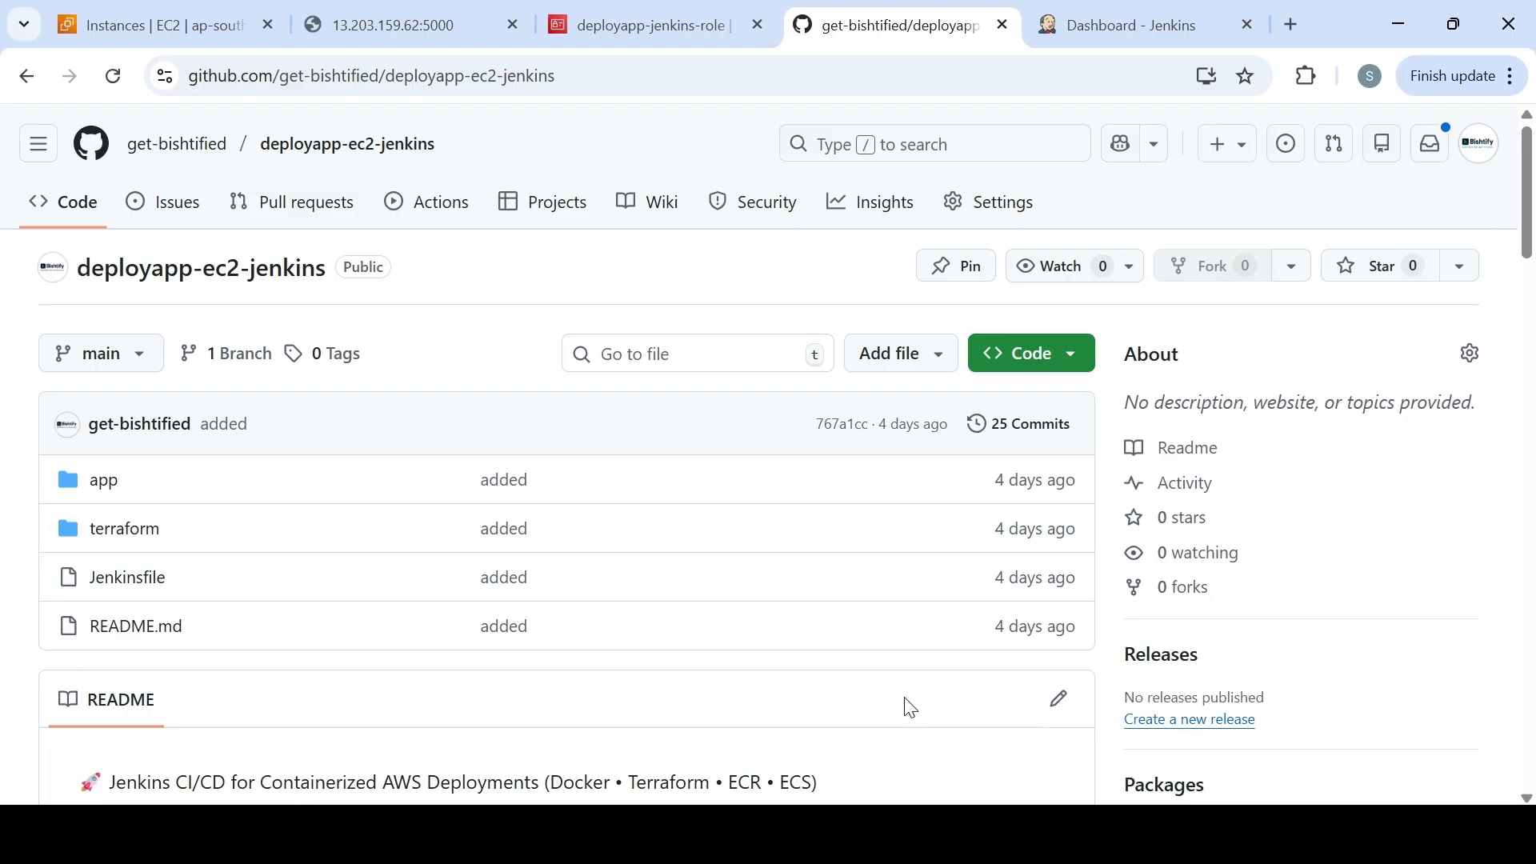
Look over the deployapp-ec2-jenkins repository's files and its clone options on GitHub
click(932, 832)
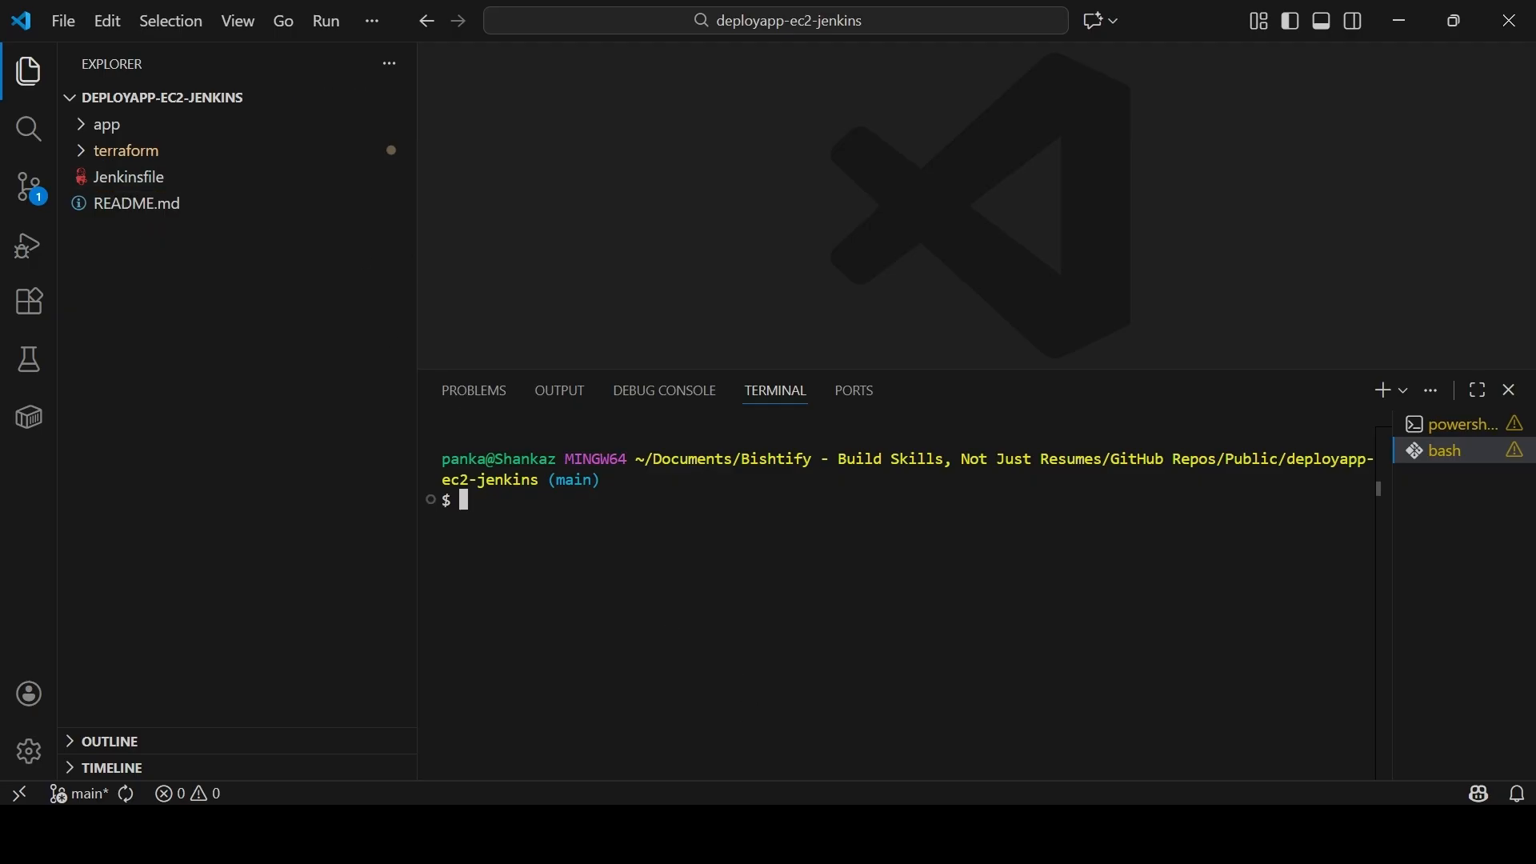
mouse_move(774, 832)
click(908, 712)
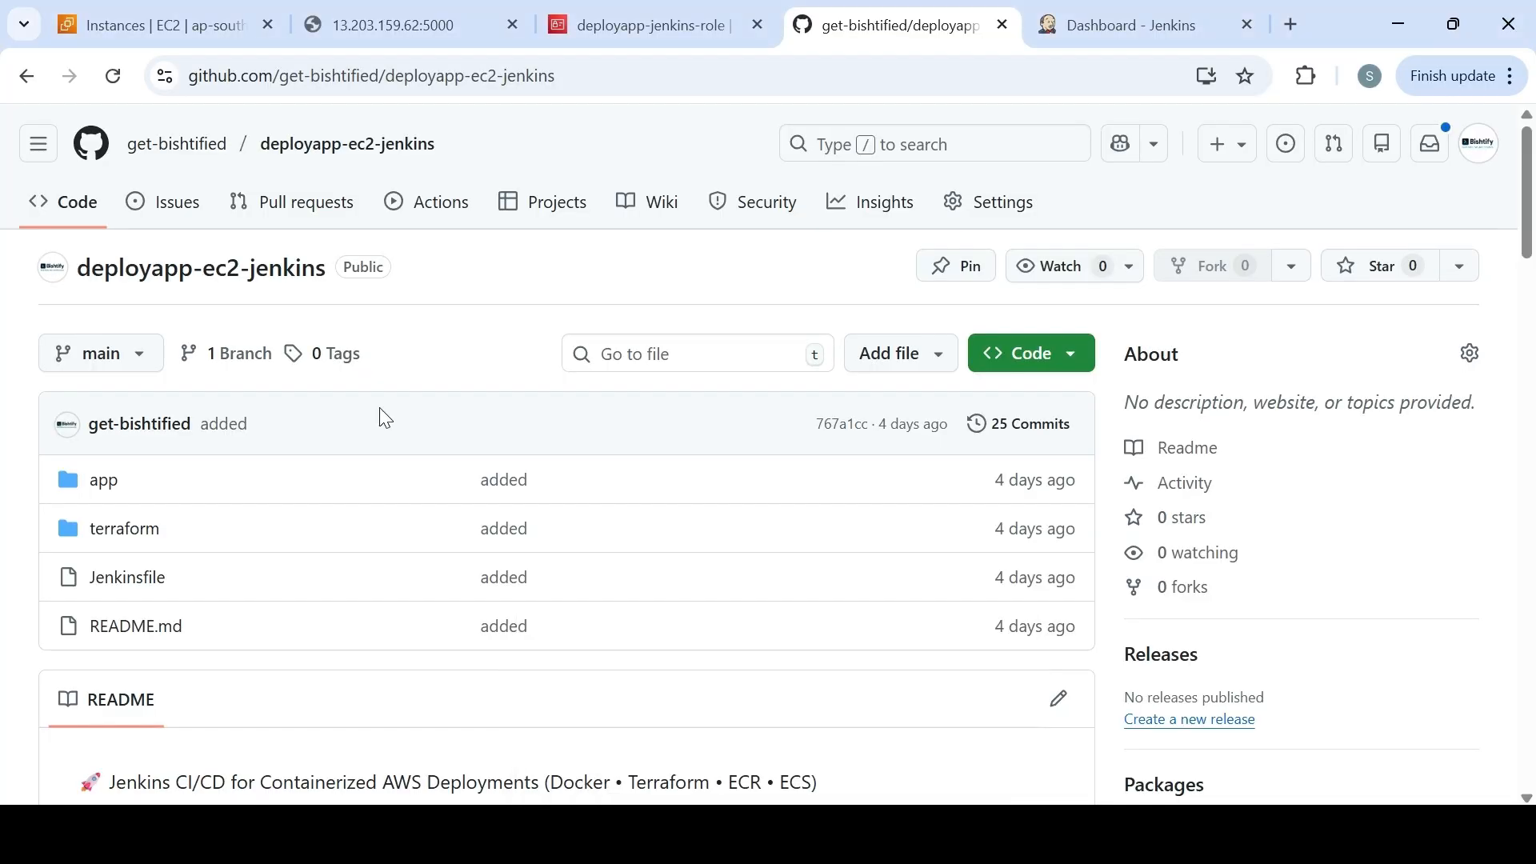
click(1060, 354)
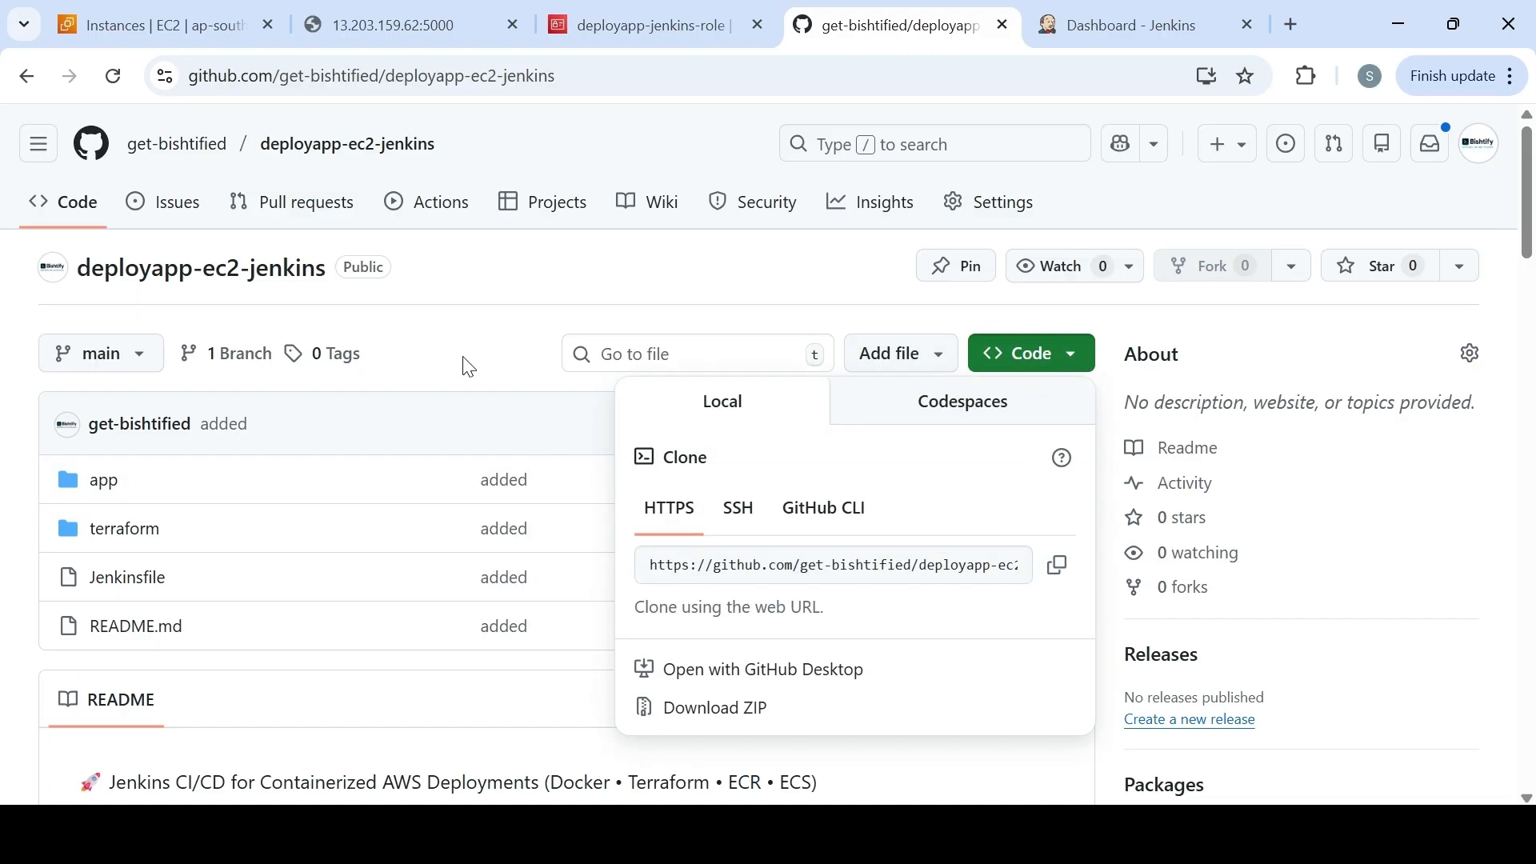
click(640, 276)
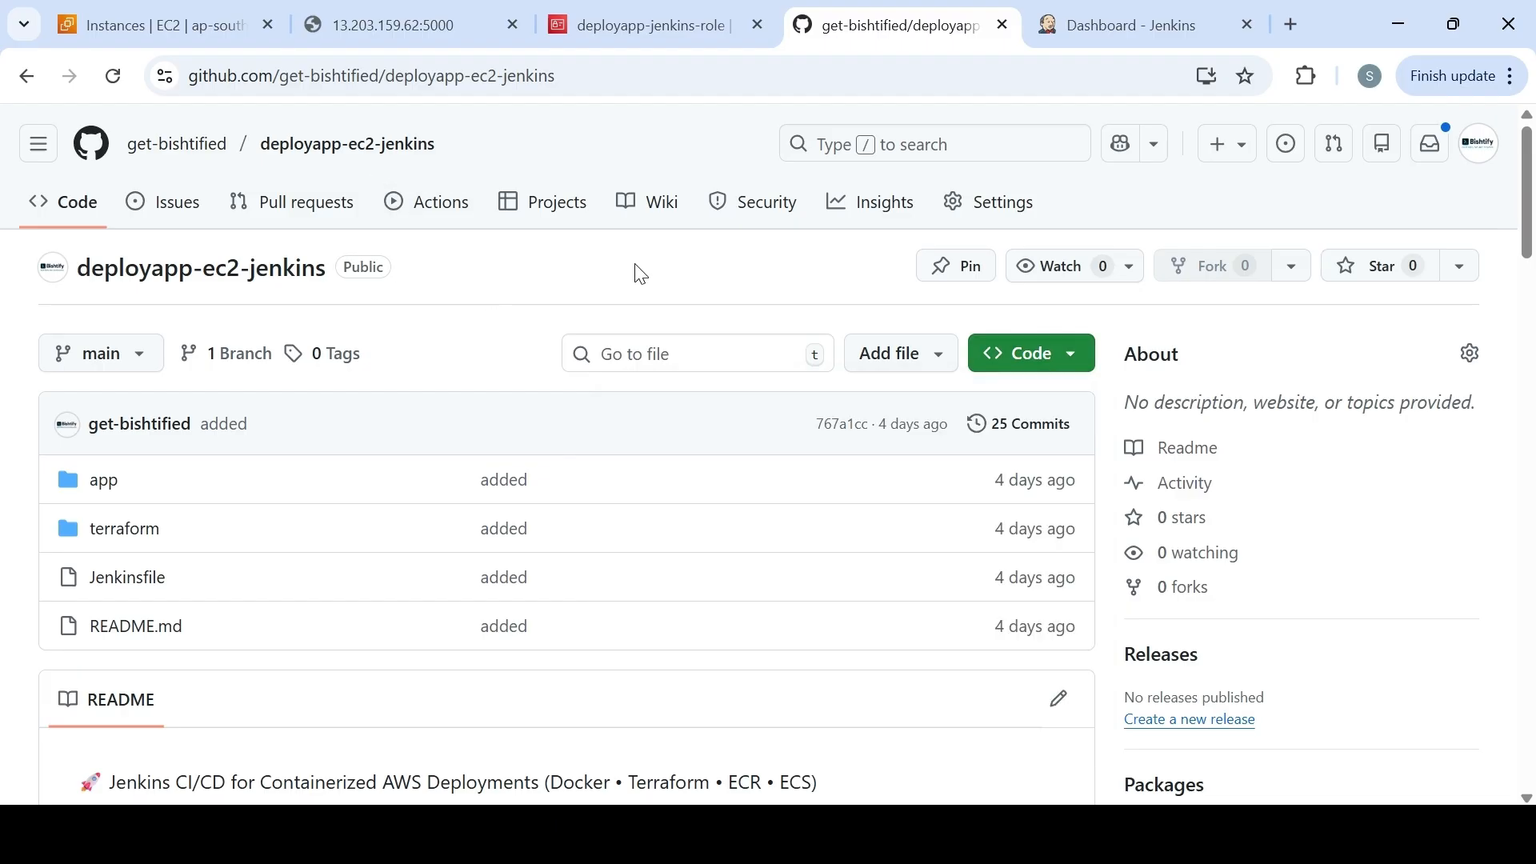
View the deployed app's page at 13.203.159.62:5000 and its address in the browser
click(420, 25)
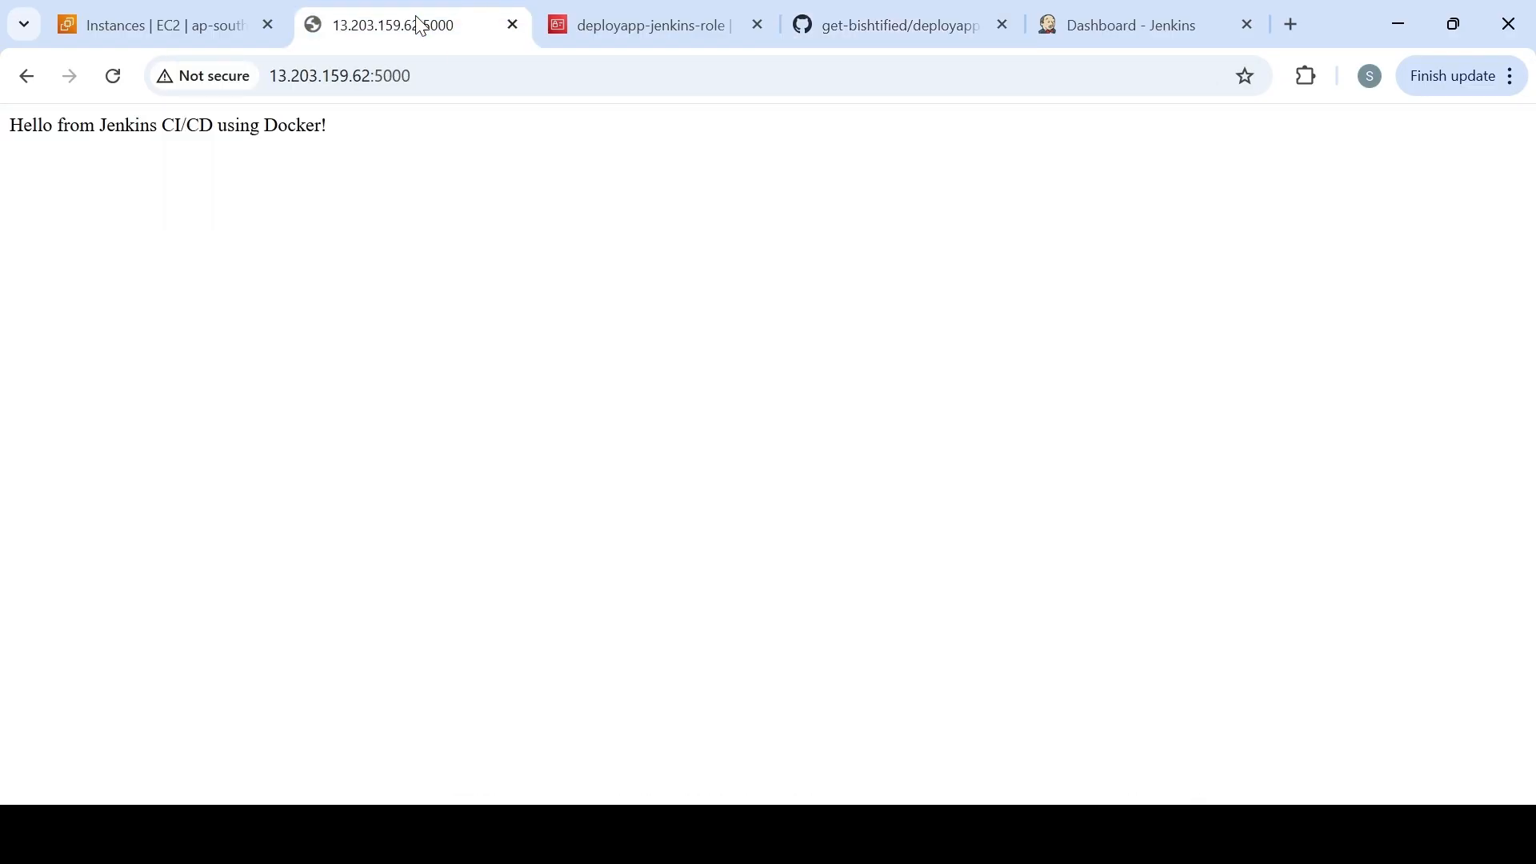
click(455, 76)
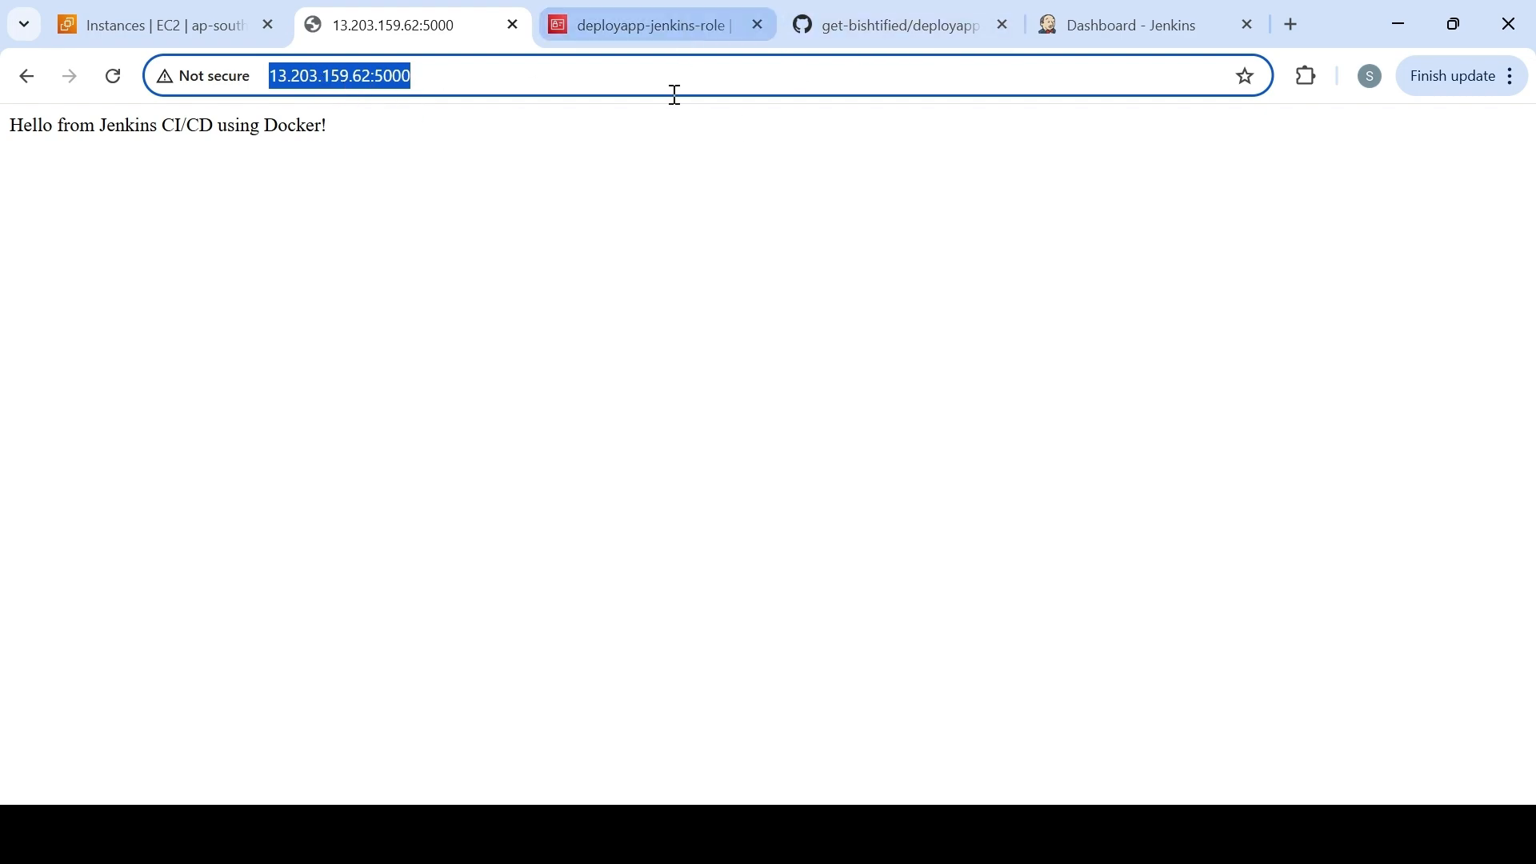
Switch to VS Code and look over the terraform folder's files and the beginning of the Jenkinsfile
click(927, 832)
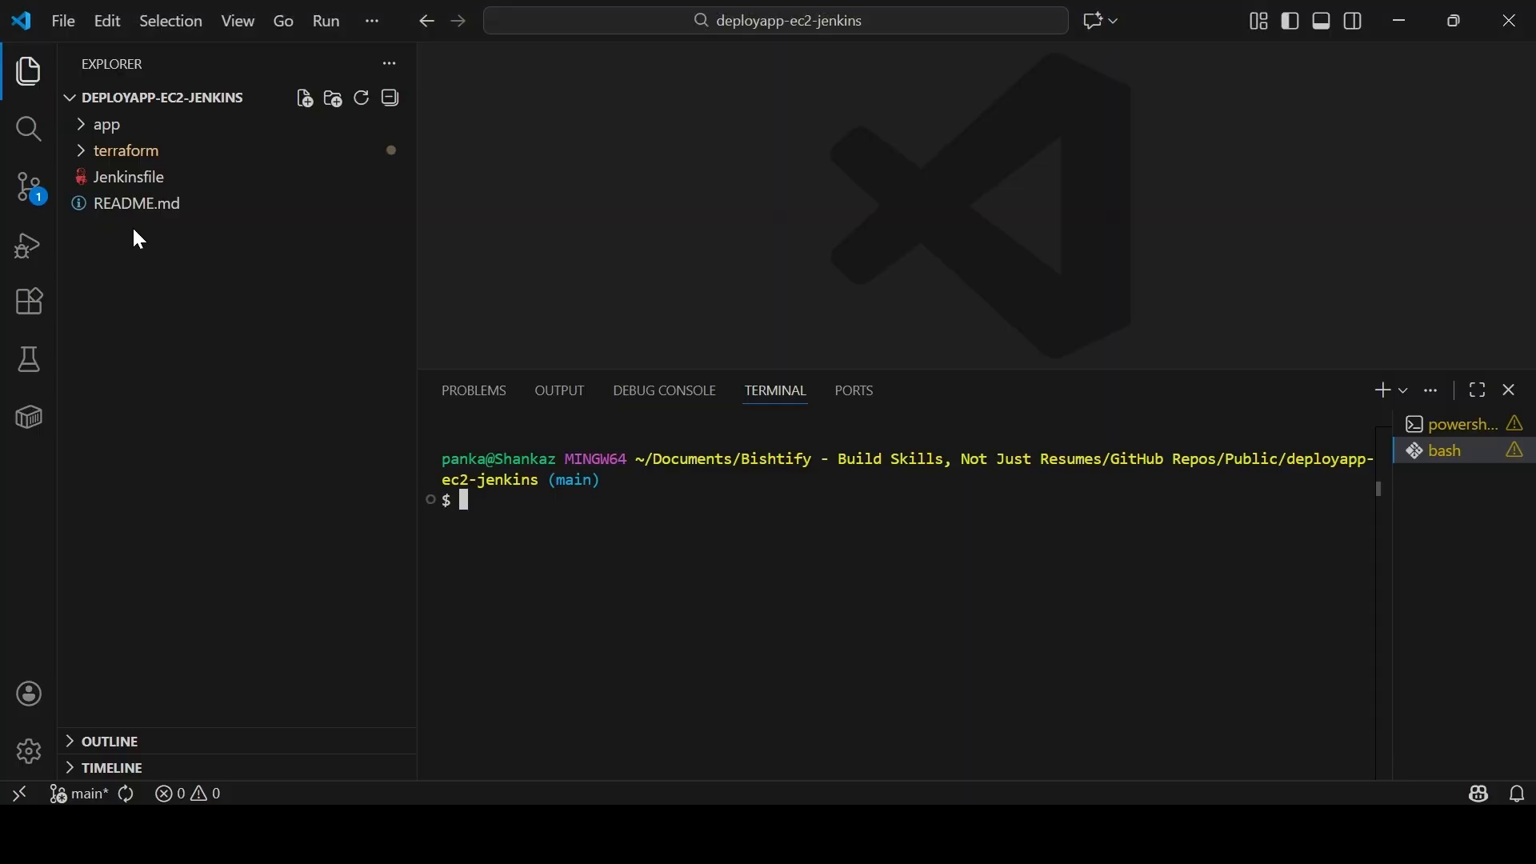
click(88, 152)
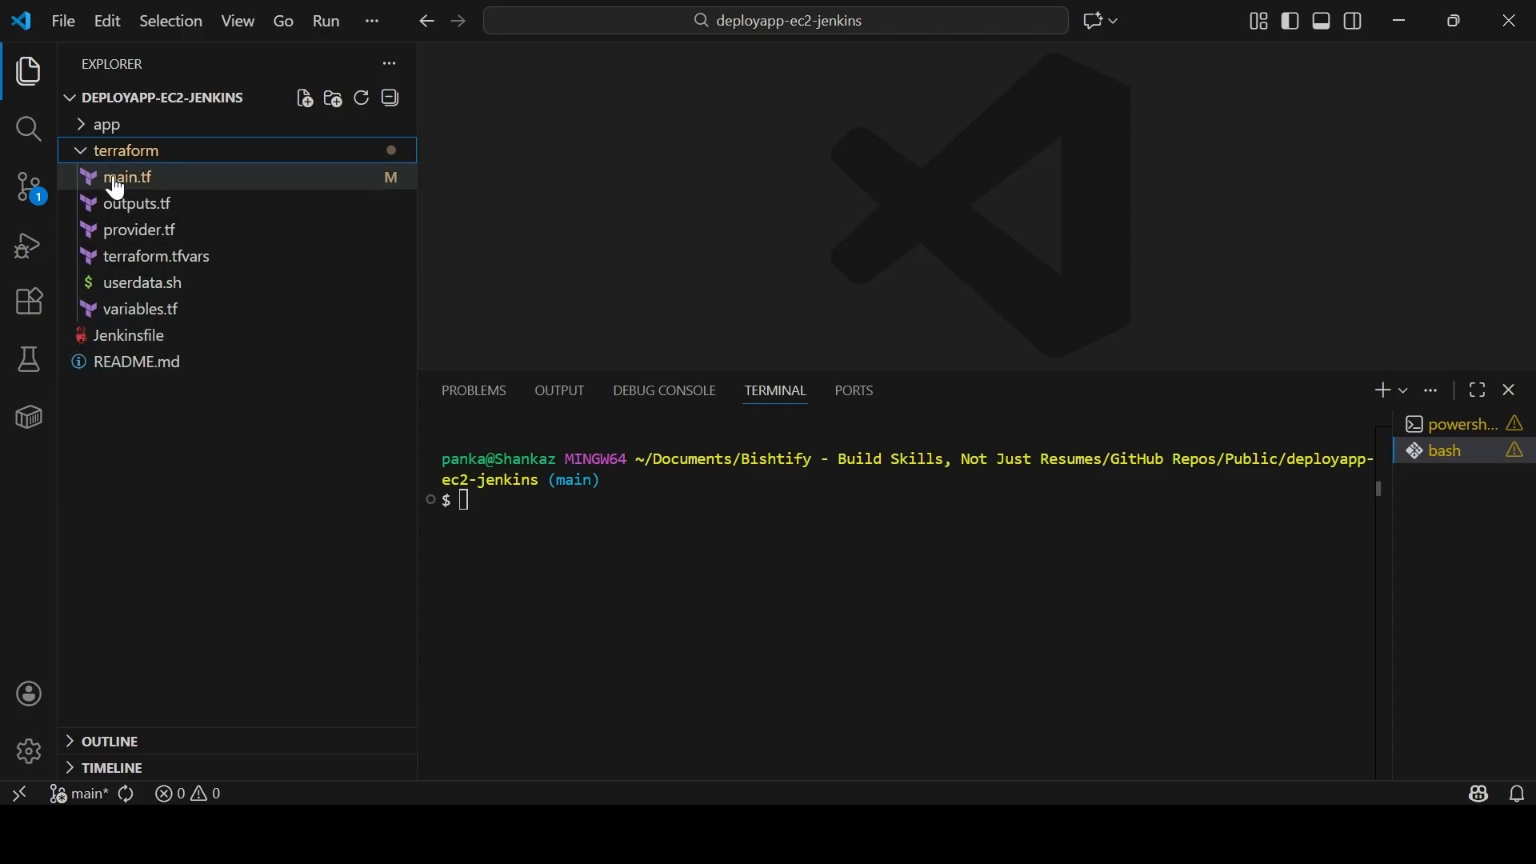
click(75, 154)
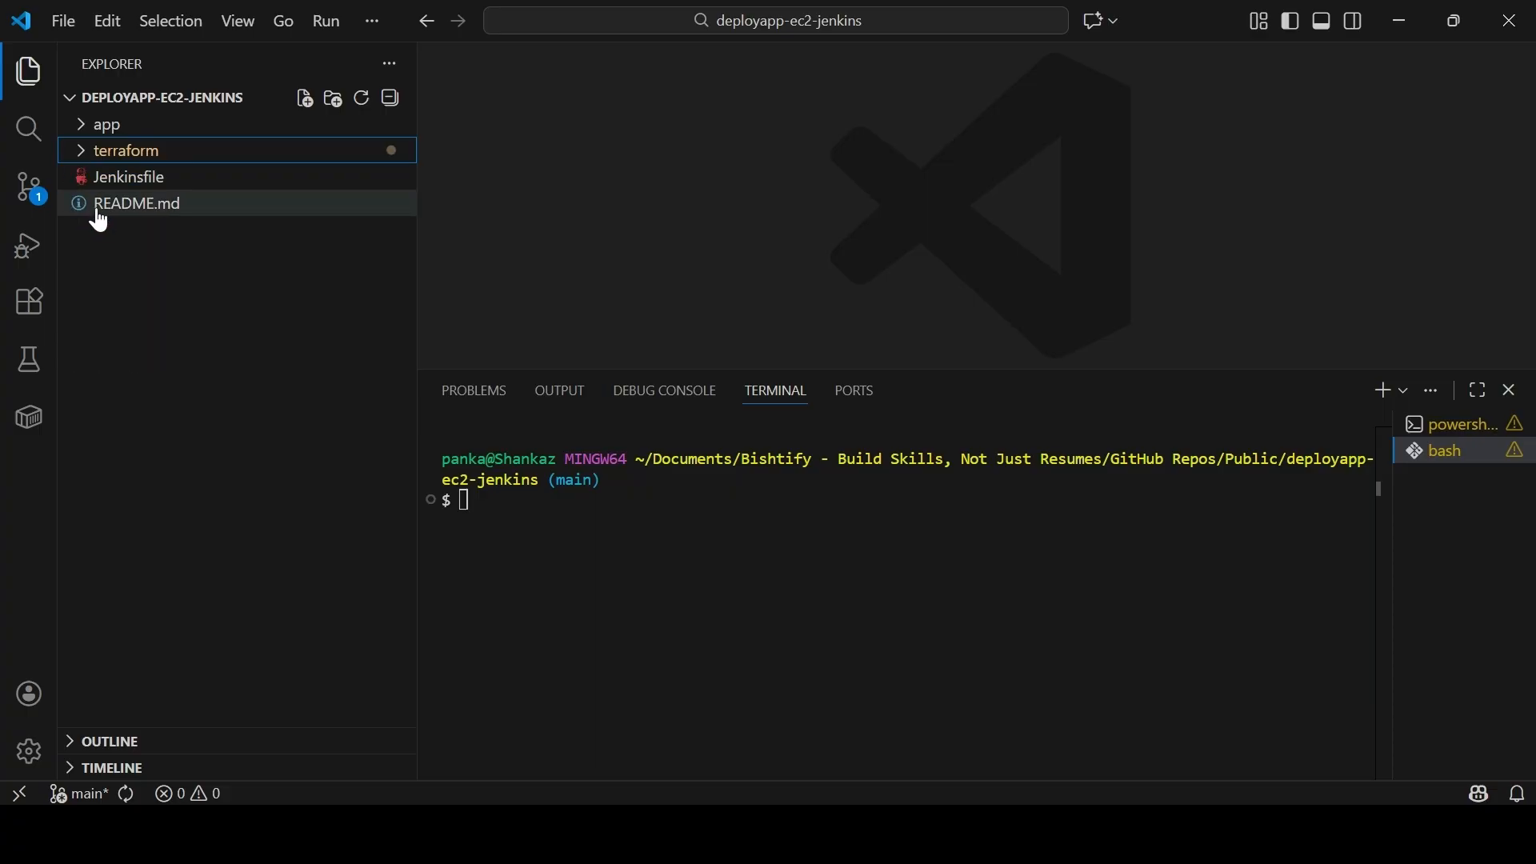
click(128, 178)
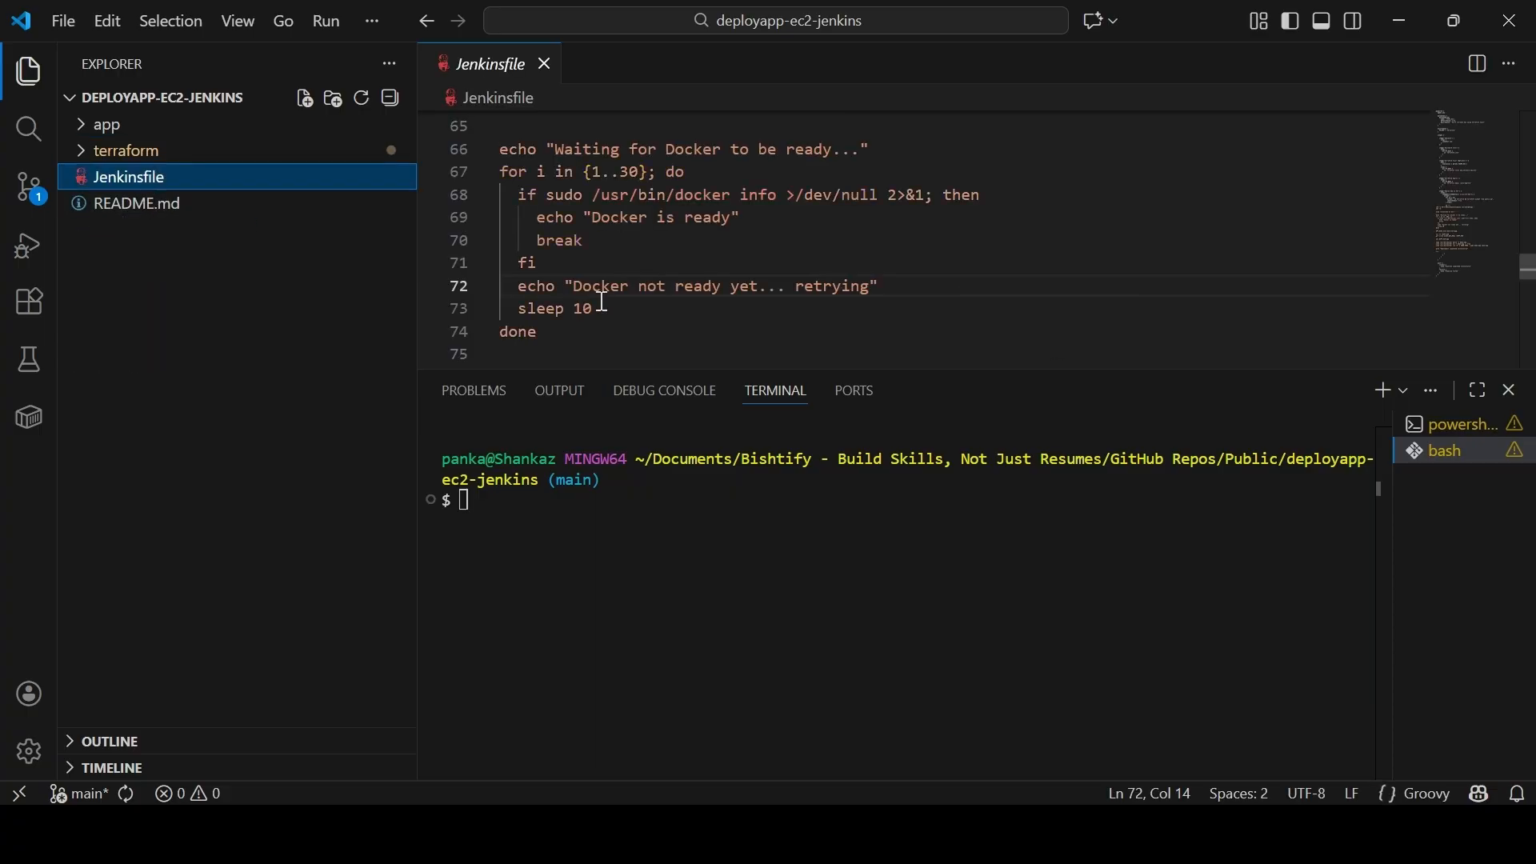
drag(1528, 267, 1528, 108)
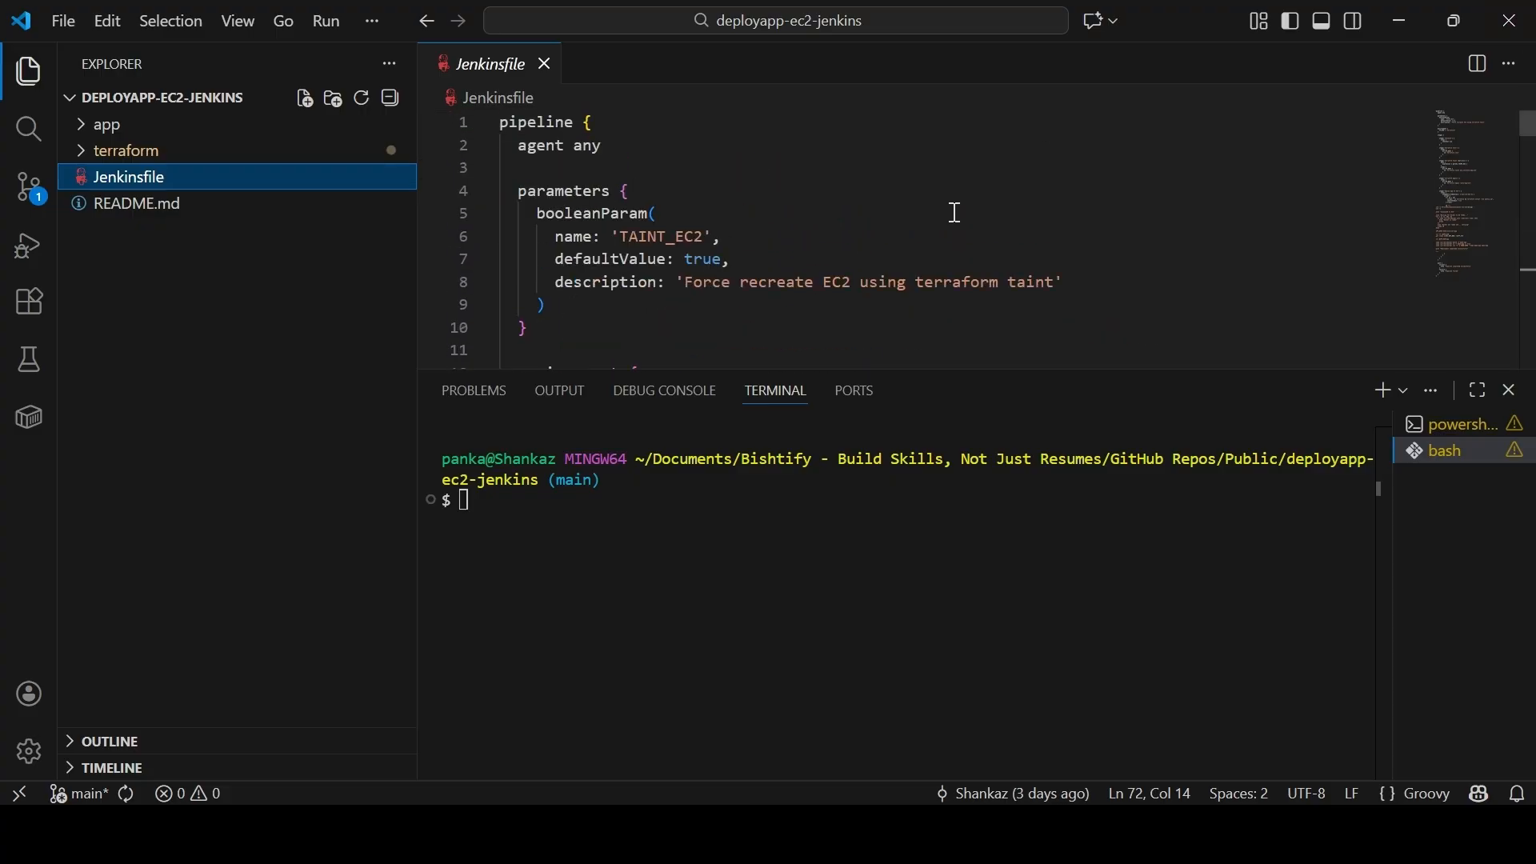
Look through the files in the project's app and terraform folders
click(89, 133)
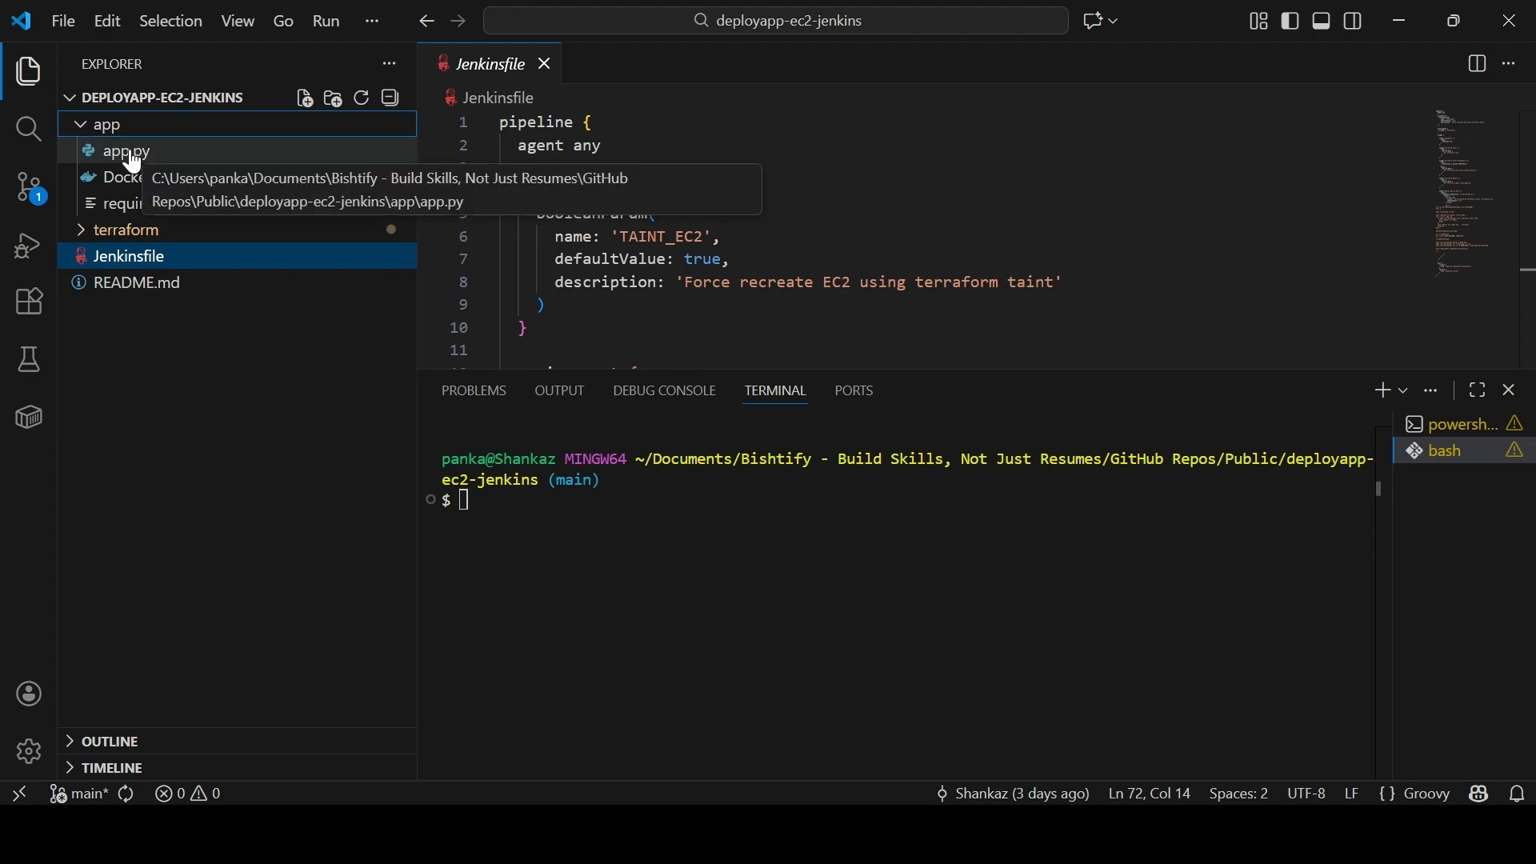
click(84, 137)
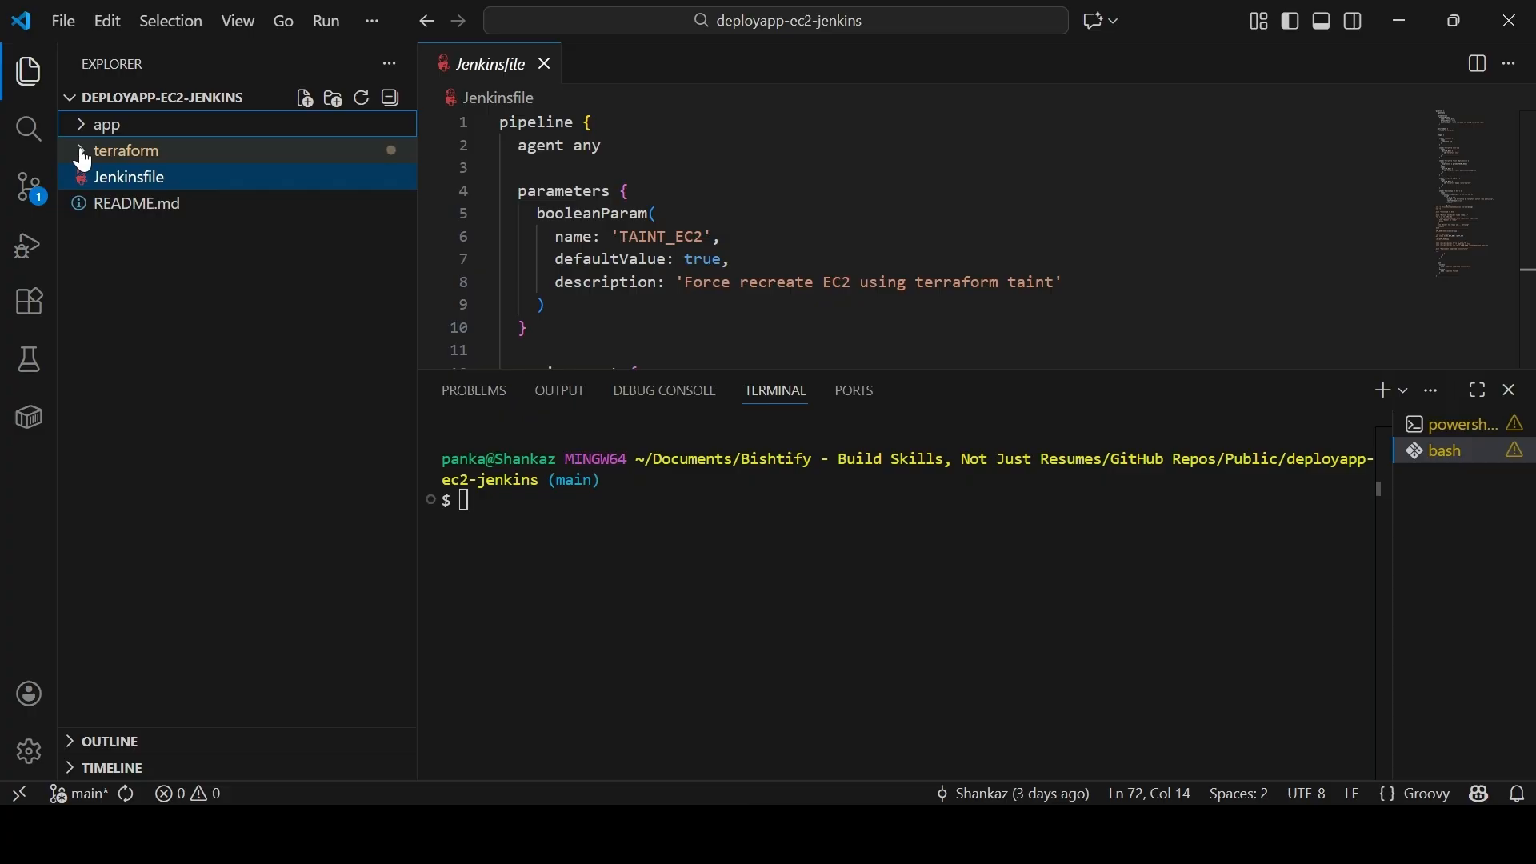
click(80, 152)
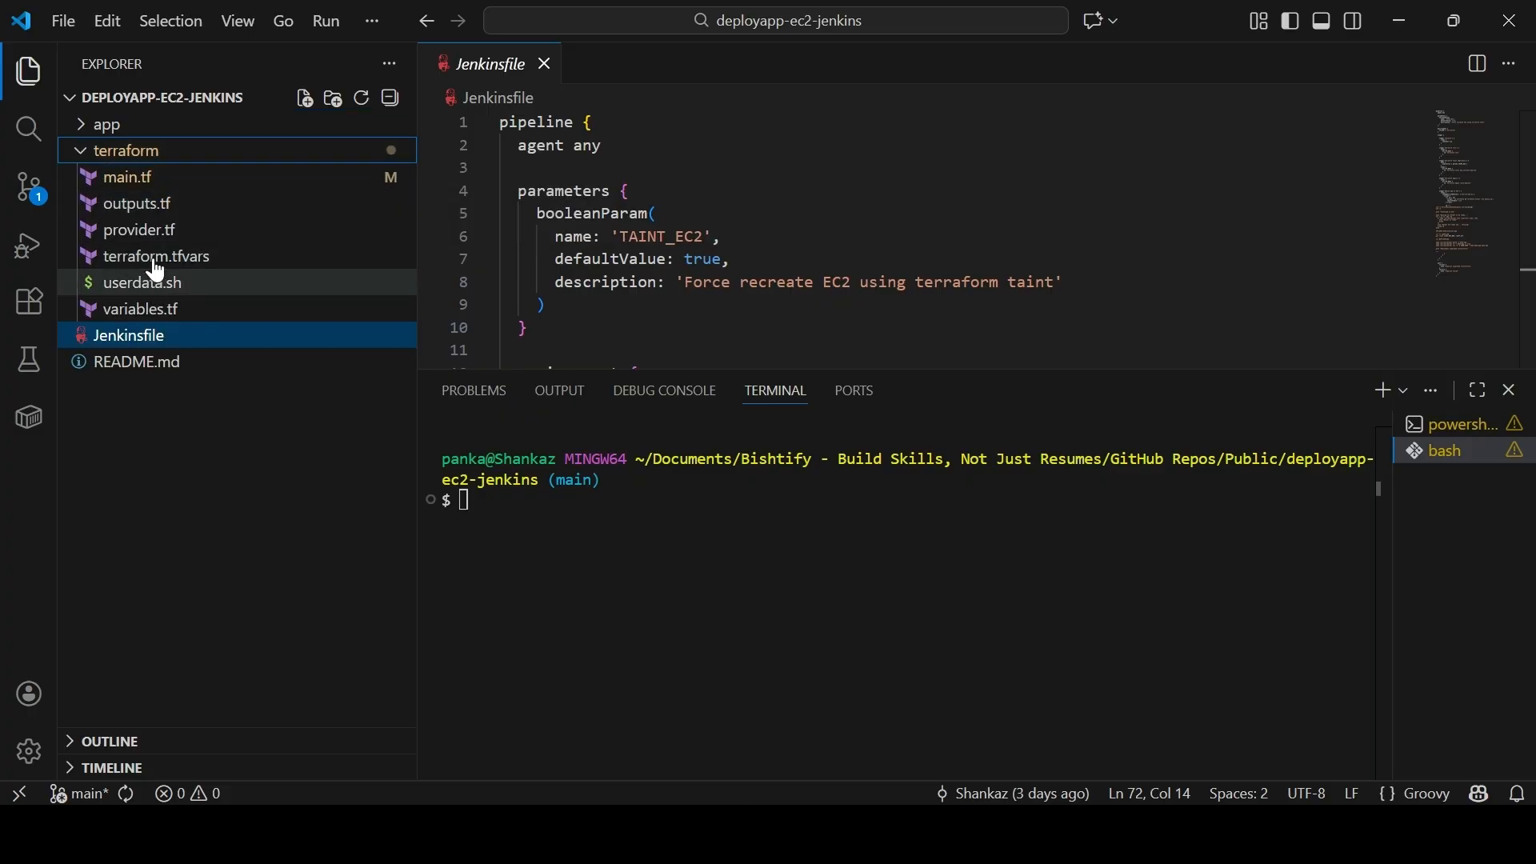
Open terraform/main.tf, enlarge the editor area and examine the app_sg security group's ingress and egress rules
click(132, 181)
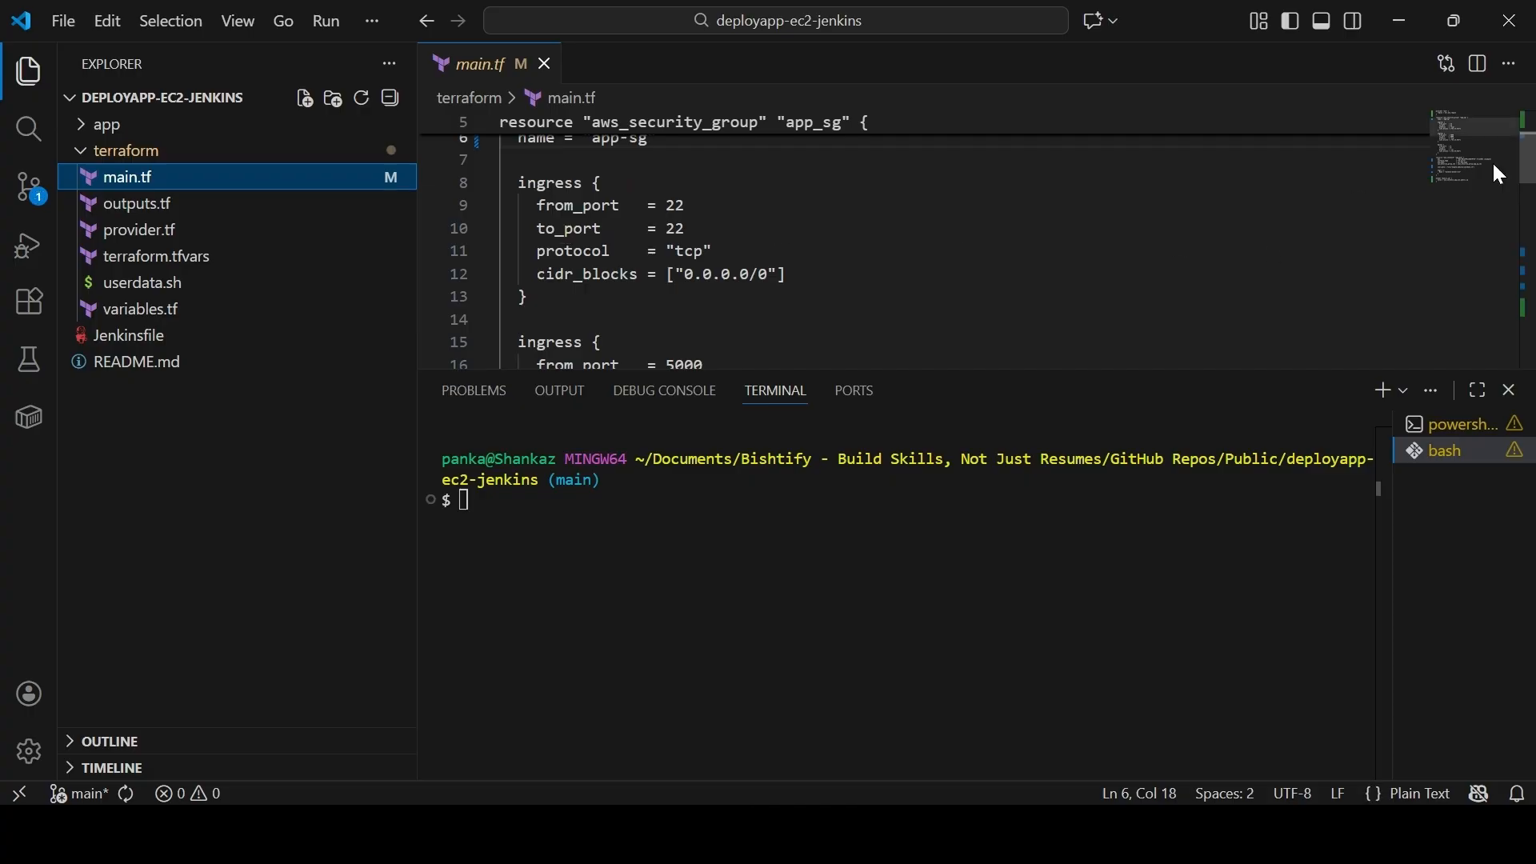
scroll(1531, 164, up, 1)
scroll(1531, 156, up, 1)
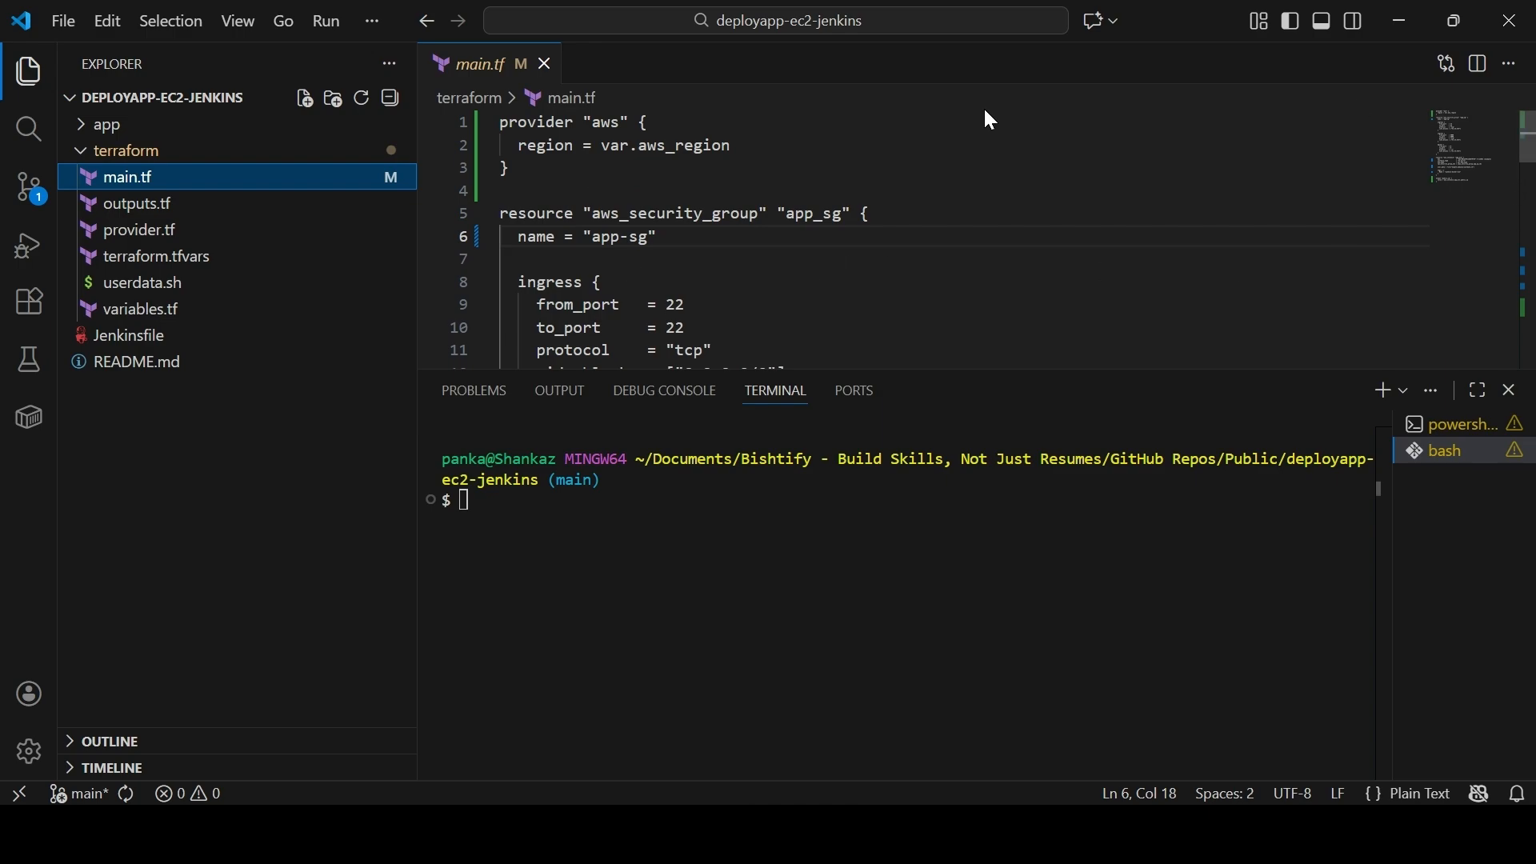
drag(593, 213, 851, 213)
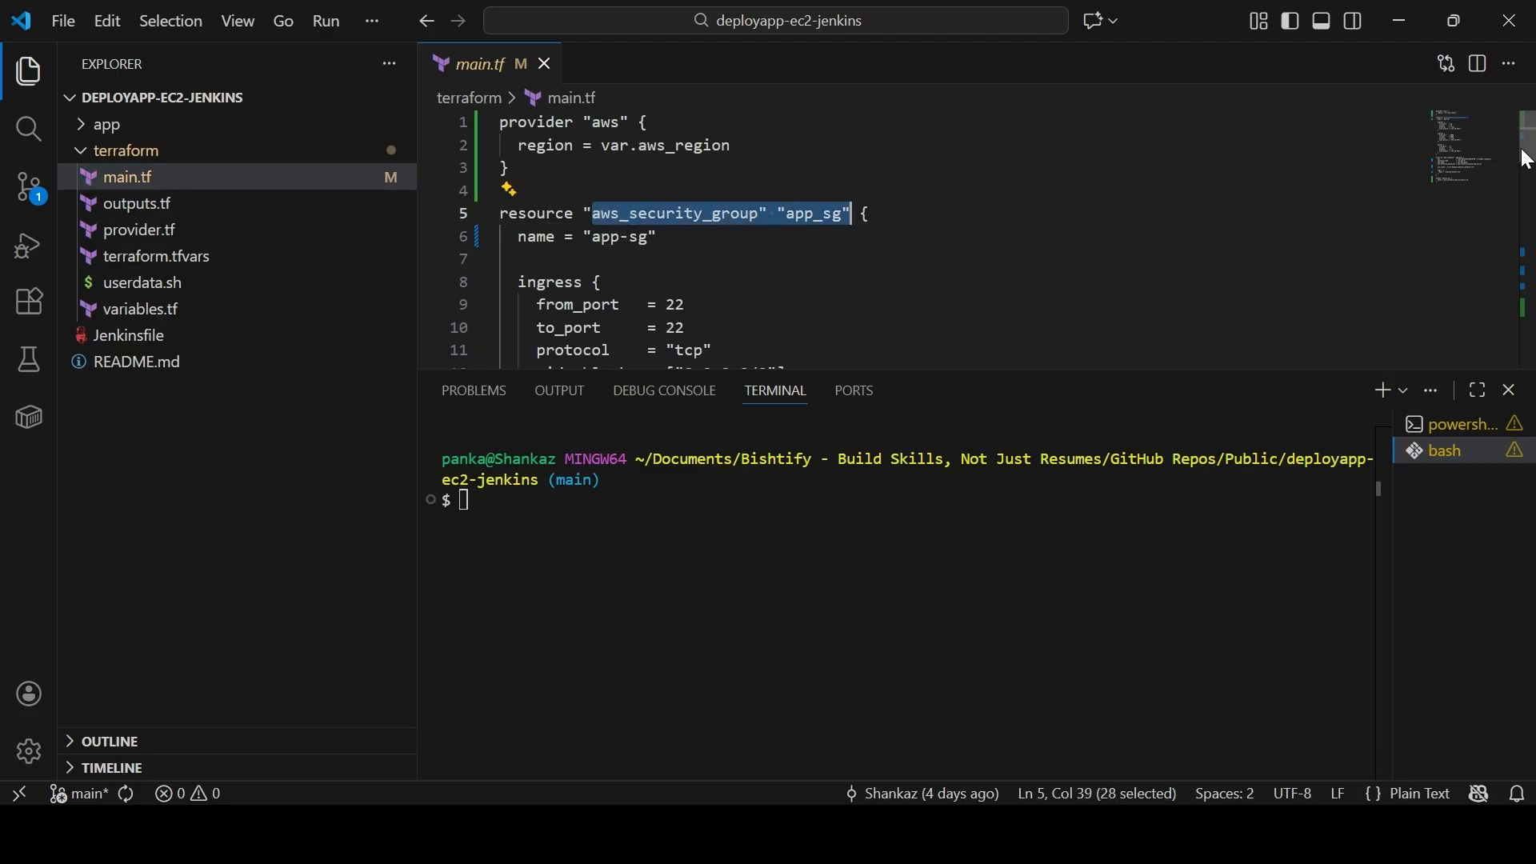
mouse_move(1526, 160)
mouse_down()
mouse_move(1528, 192)
mouse_move(1528, 174)
mouse_up()
click(528, 231)
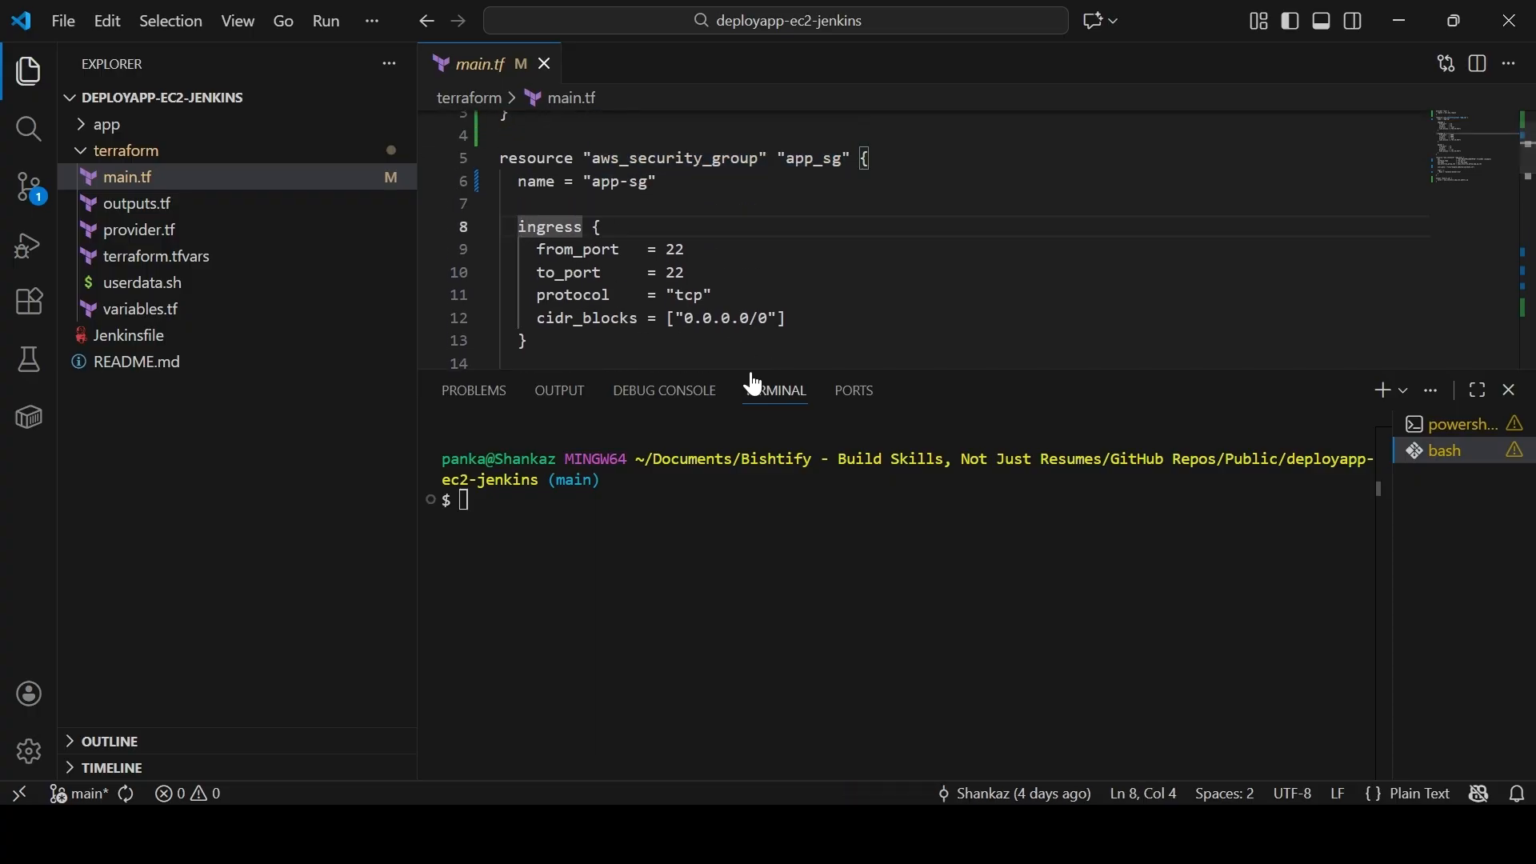
drag(752, 412, 780, 680)
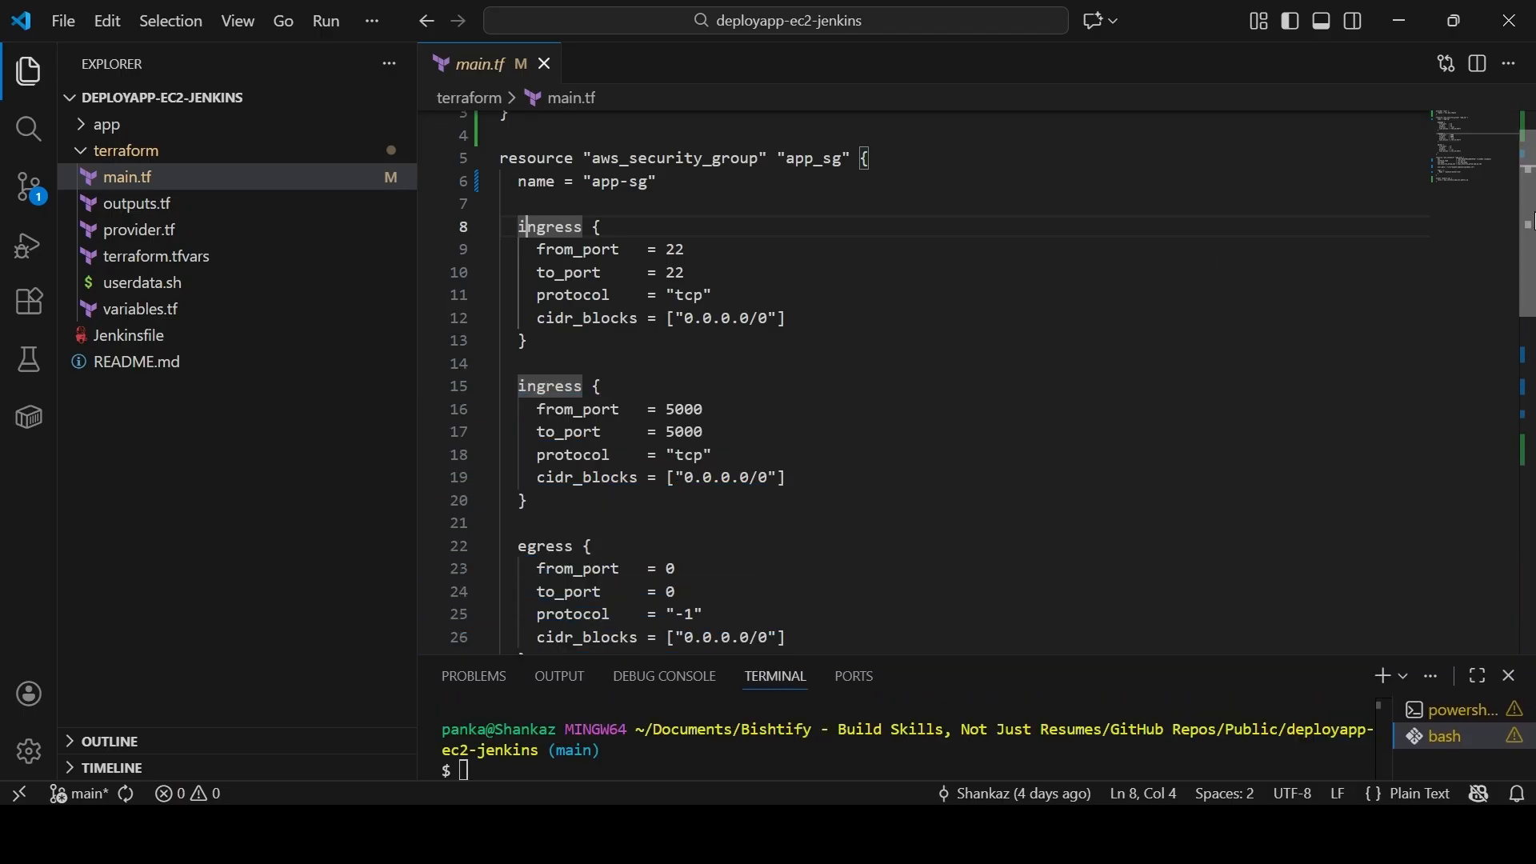
scroll(658, 305, down, 4)
click(512, 344)
drag(514, 345, 787, 433)
Examine the app_ec2 instance resource's AMI, instance type, key name and security group reference in main.tf
scroll(723, 227, down, 5)
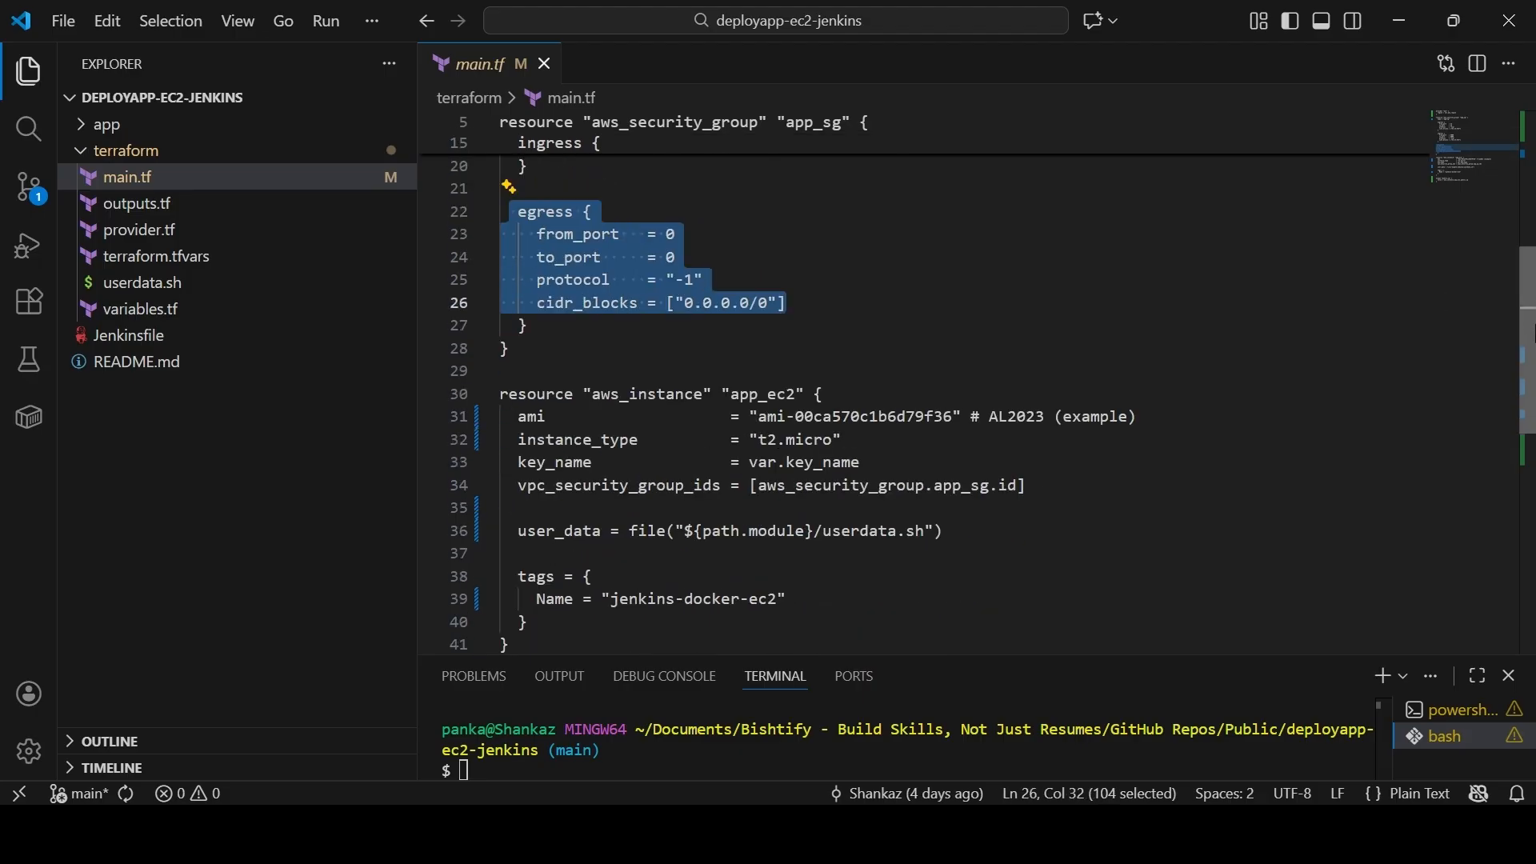
drag(585, 221, 806, 222)
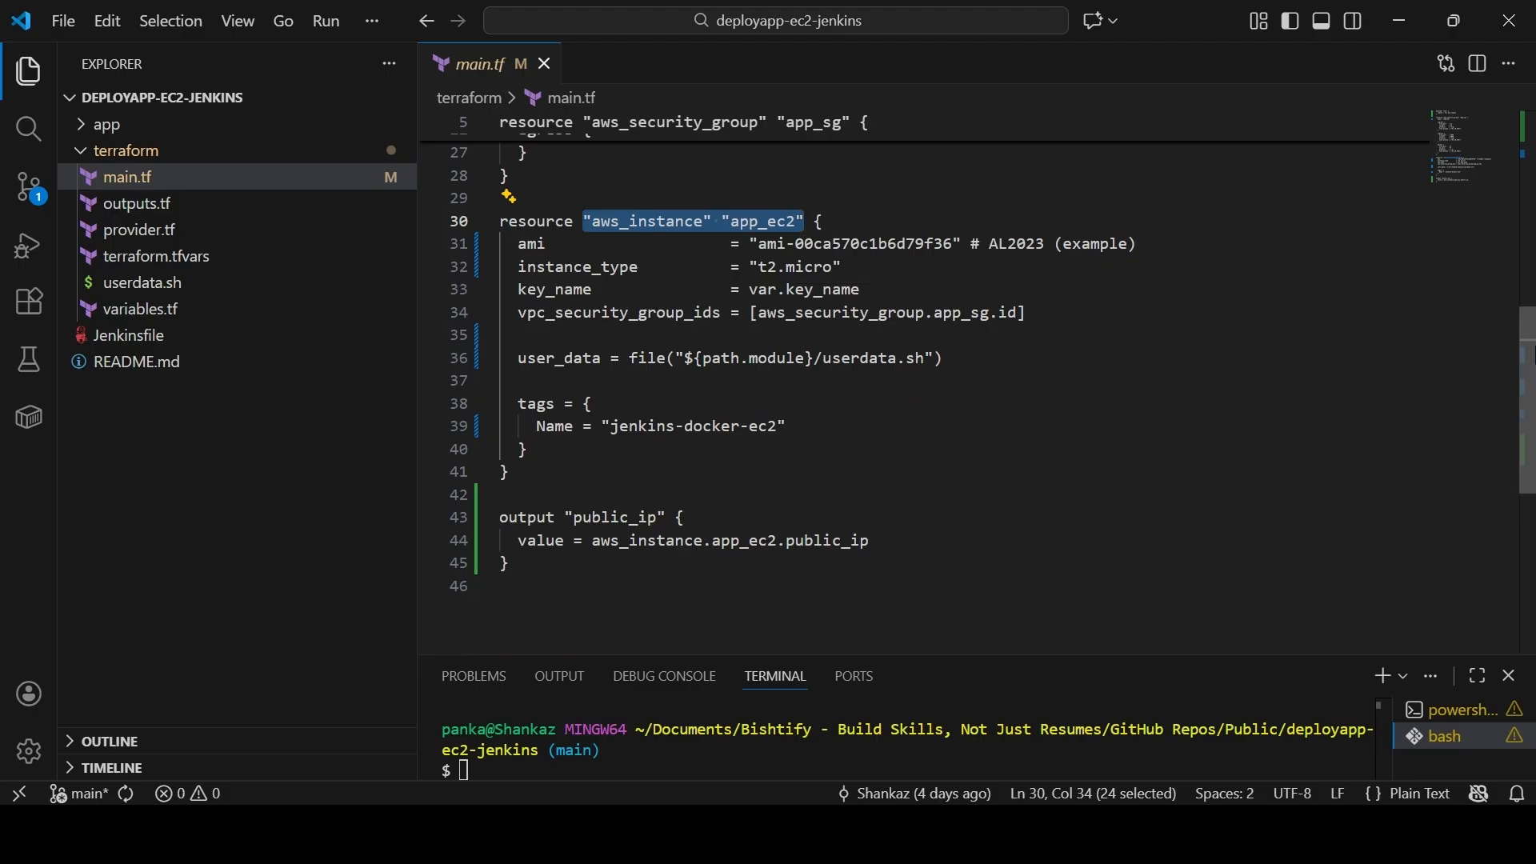
scroll(960, 240, down, 1)
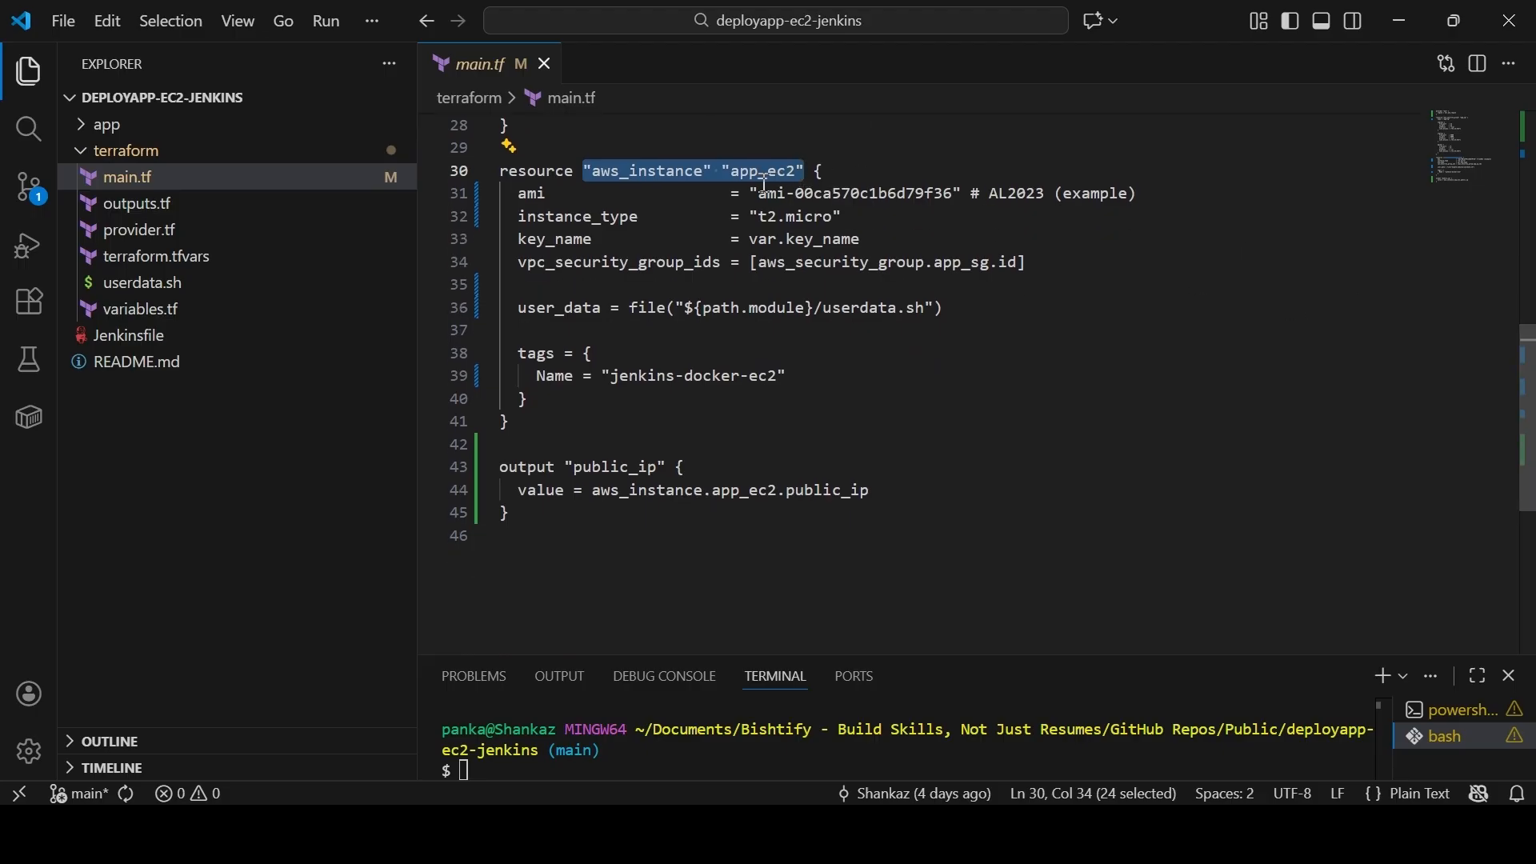
drag(764, 195, 1055, 194)
click(980, 196)
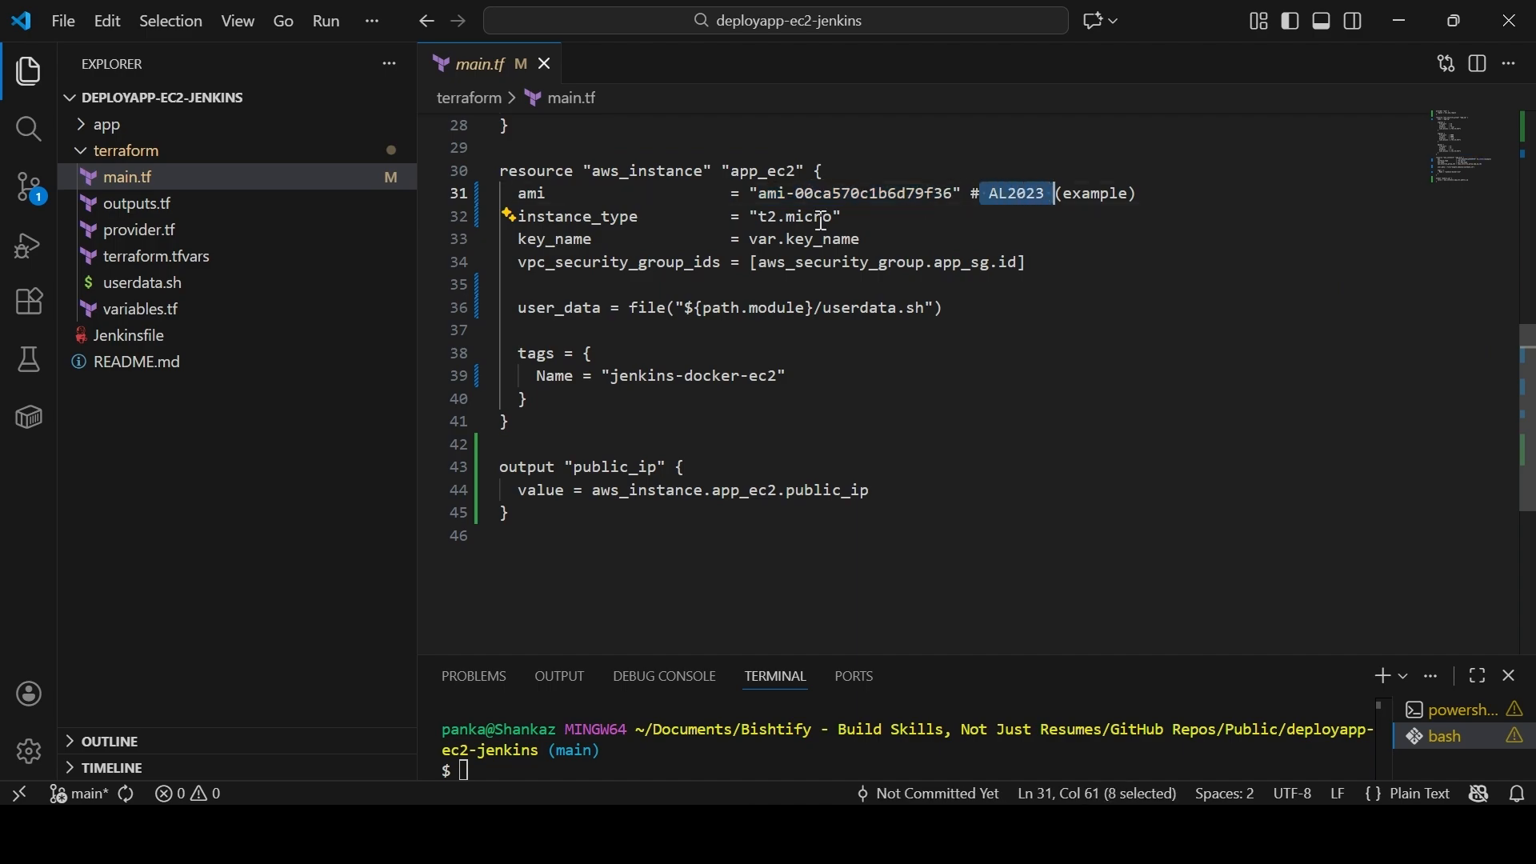
drag(758, 218, 844, 214)
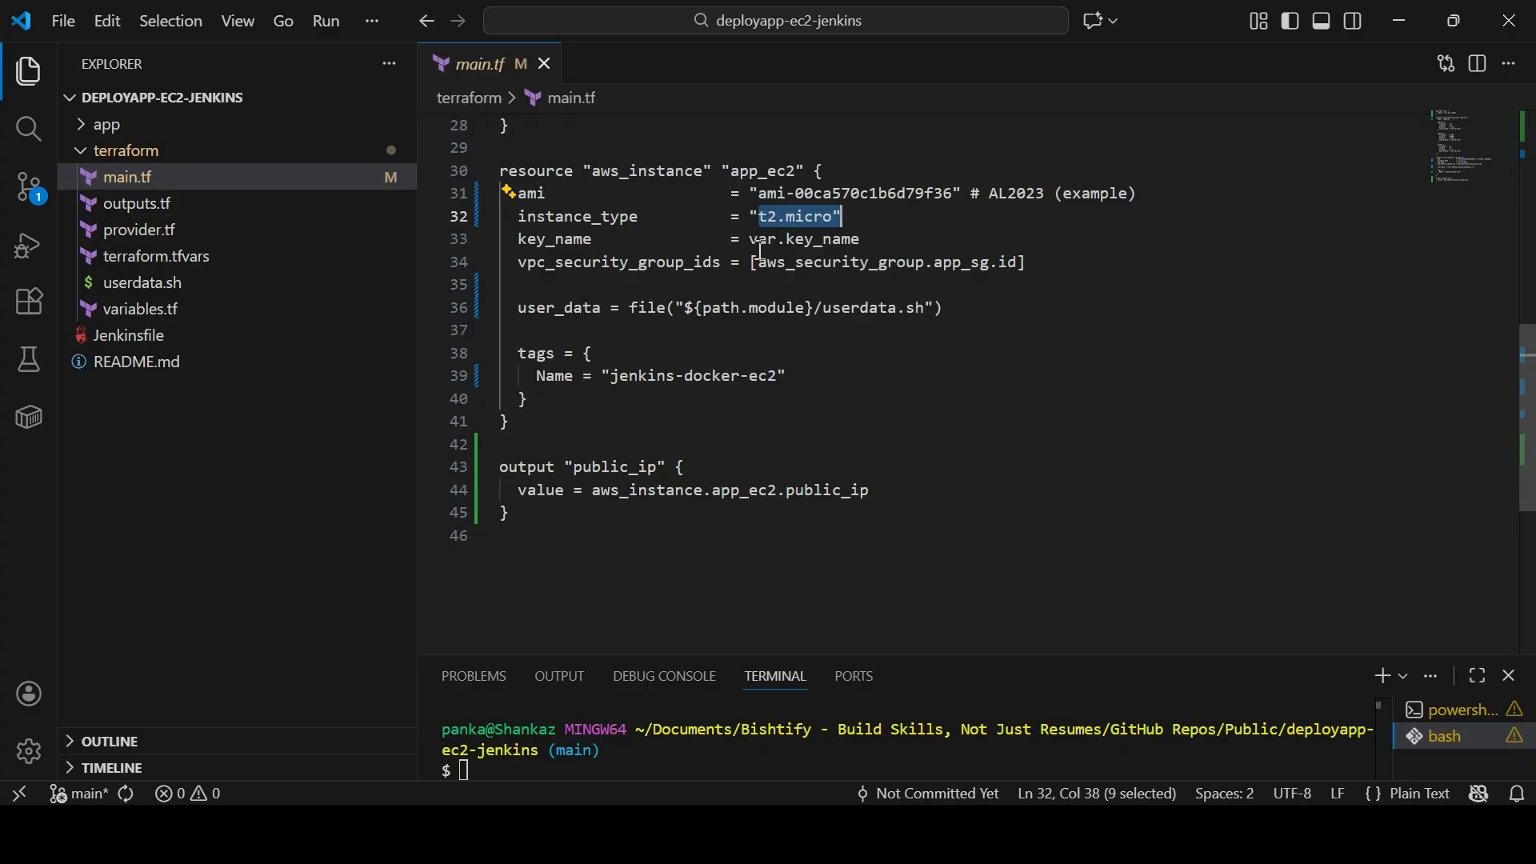
drag(751, 240, 861, 240)
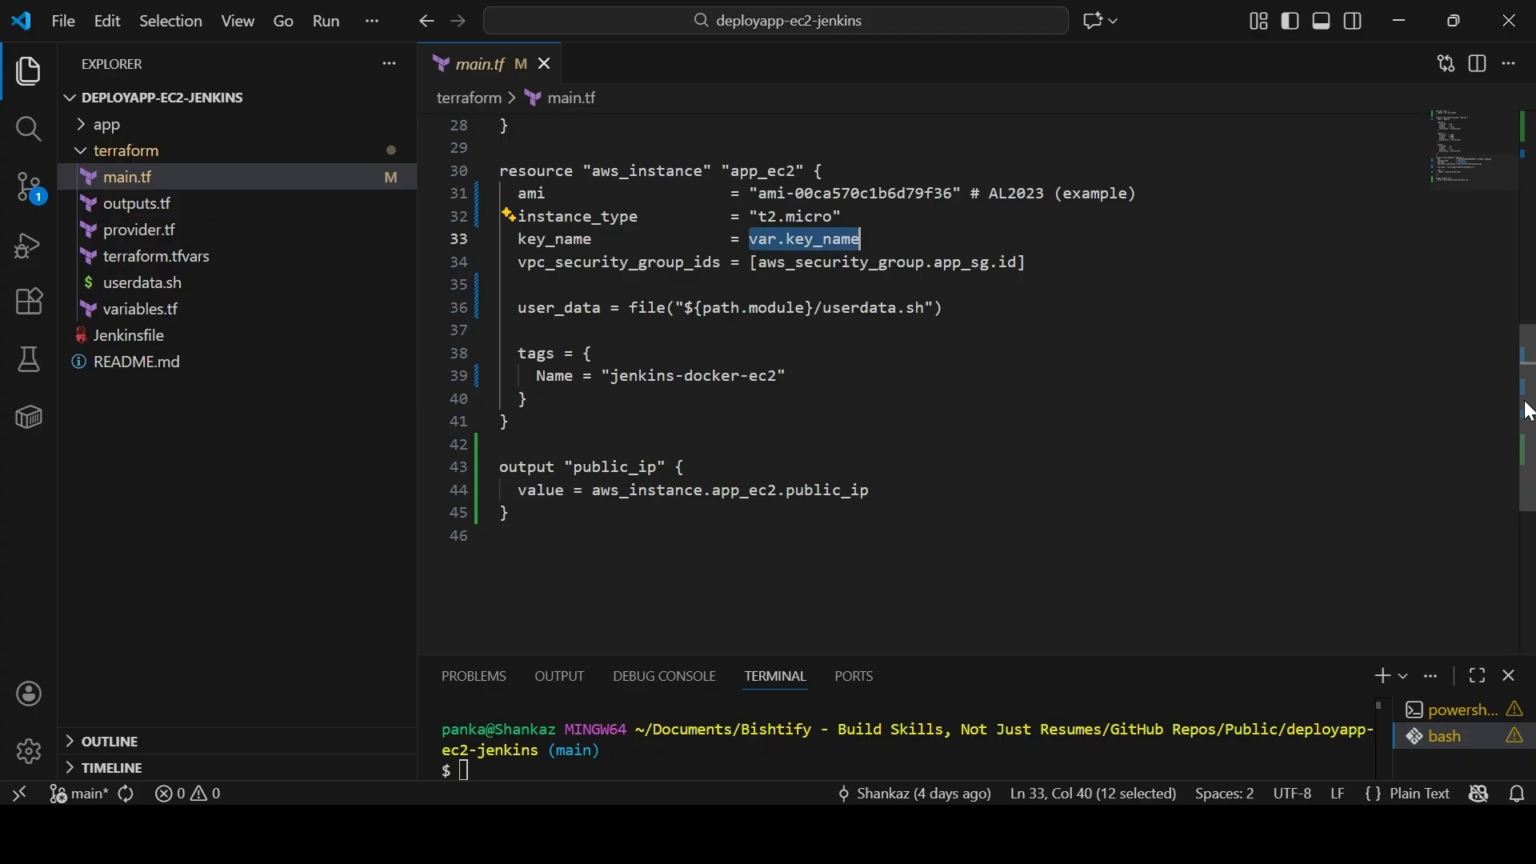
mouse_move(1530, 405)
mouse_down()
mouse_move(1529, 164)
mouse_move(1529, 382)
mouse_up()
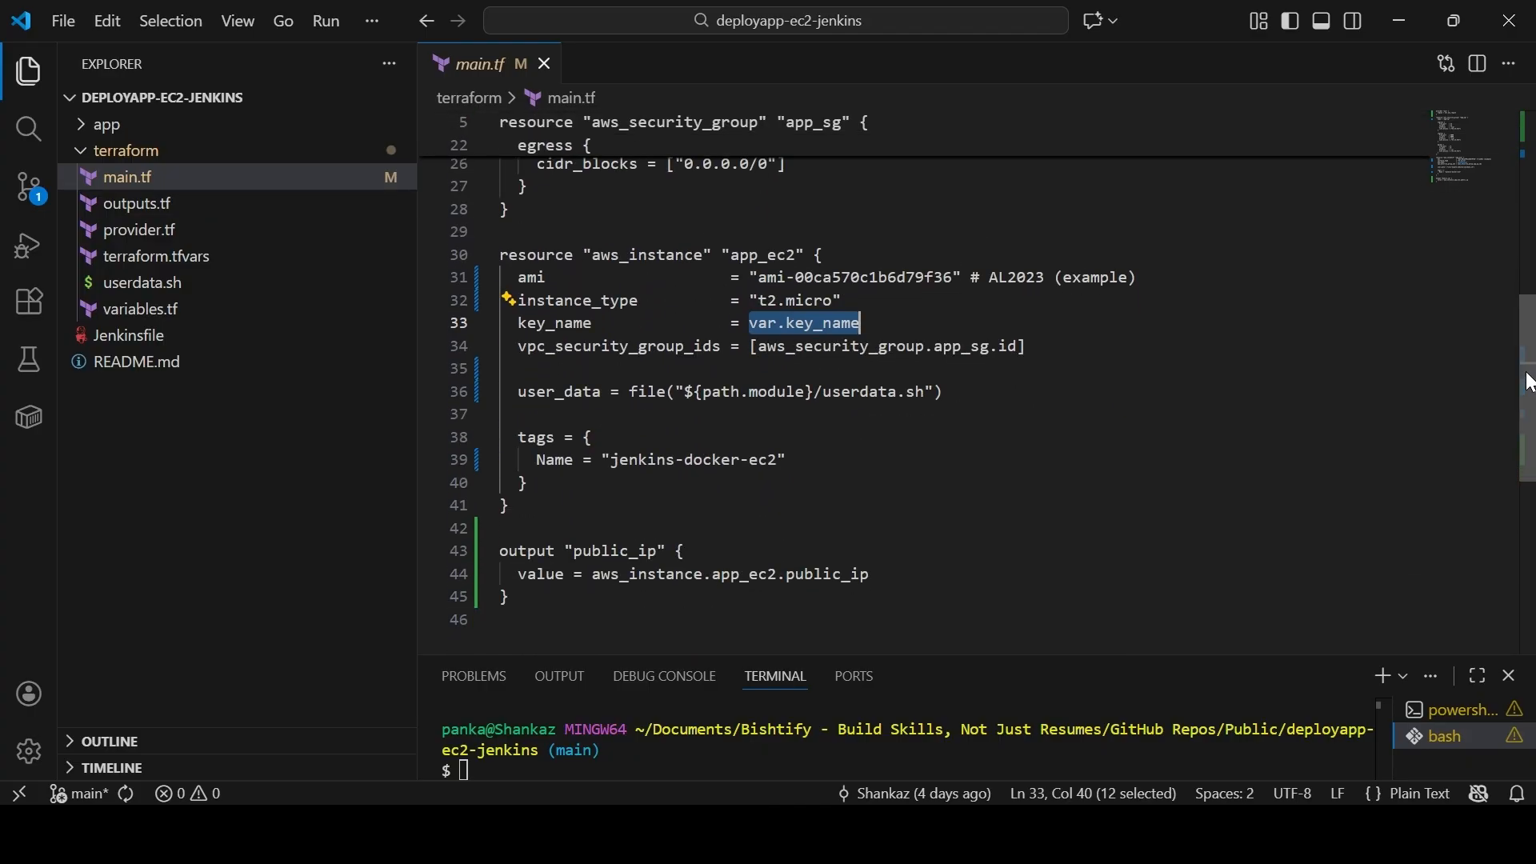
drag(935, 346, 984, 346)
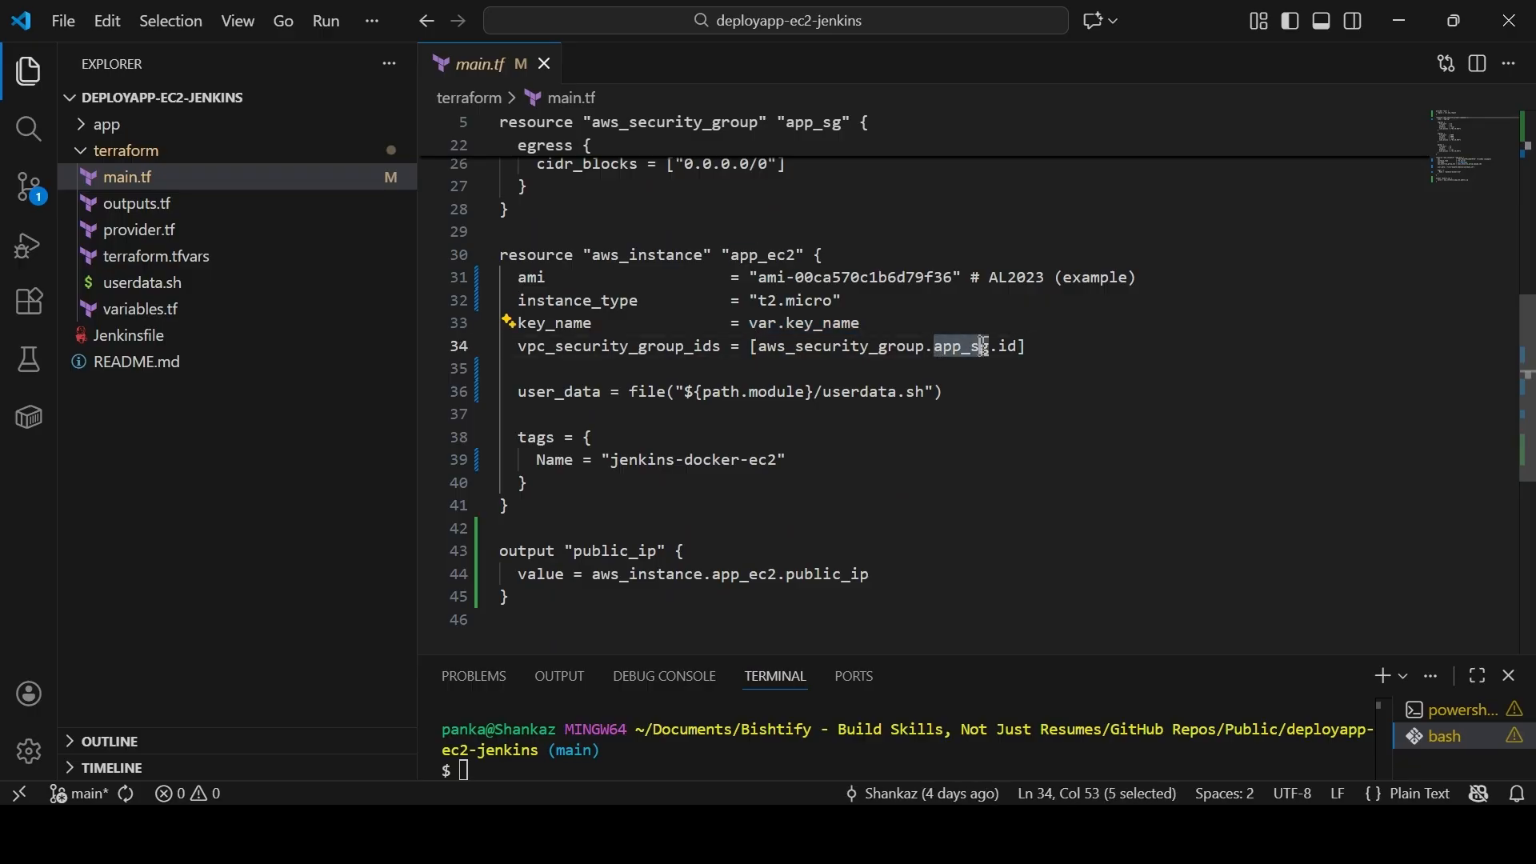
Examine the app_ec2 instance's user_data file reference and tags, and bring the public_ip output block into focus
click(518, 392)
drag(518, 392, 695, 392)
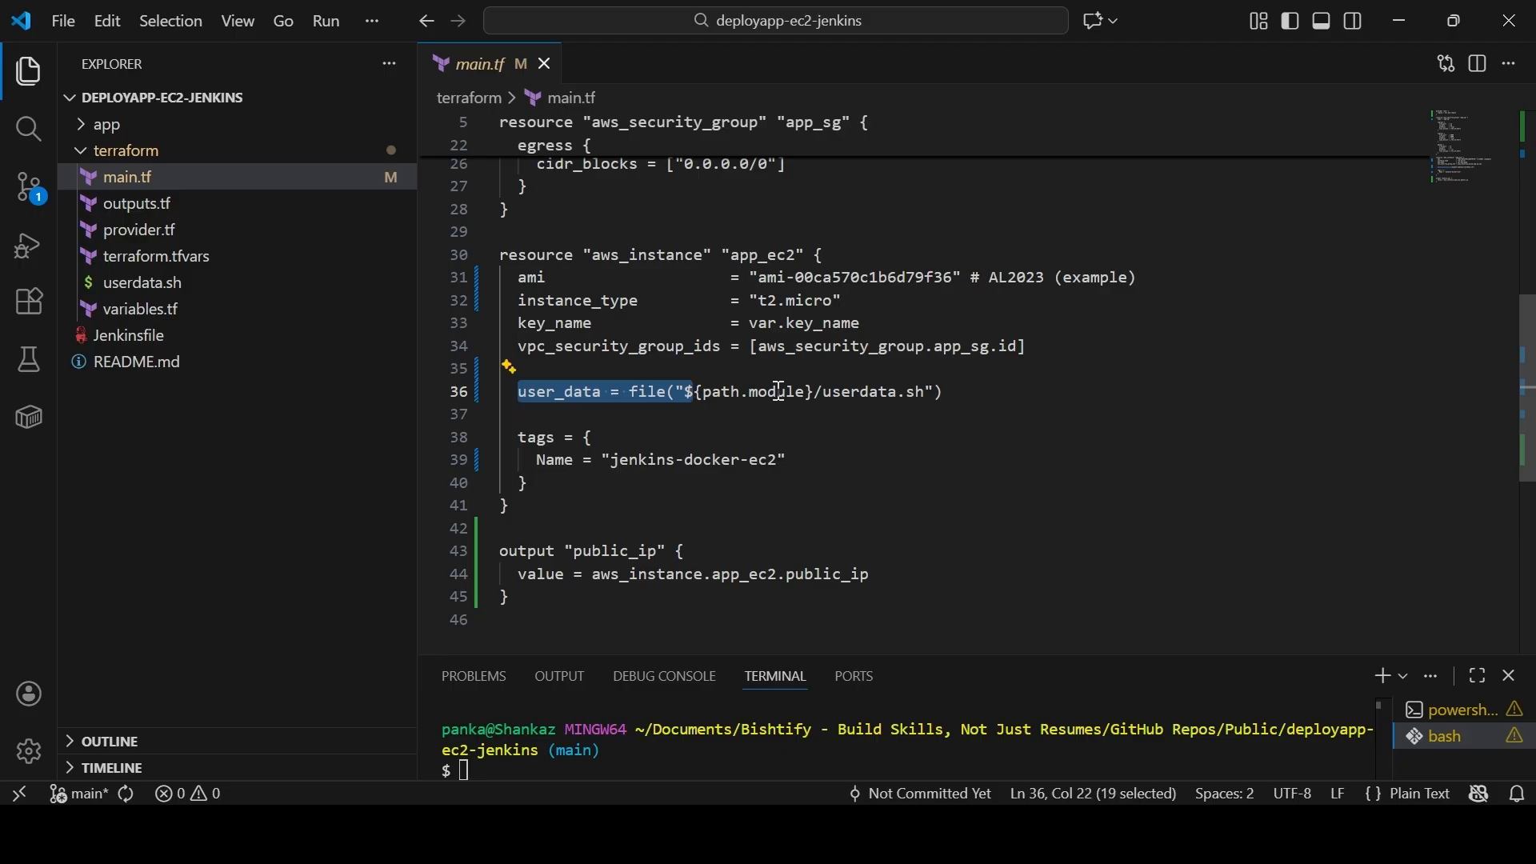
click(729, 390)
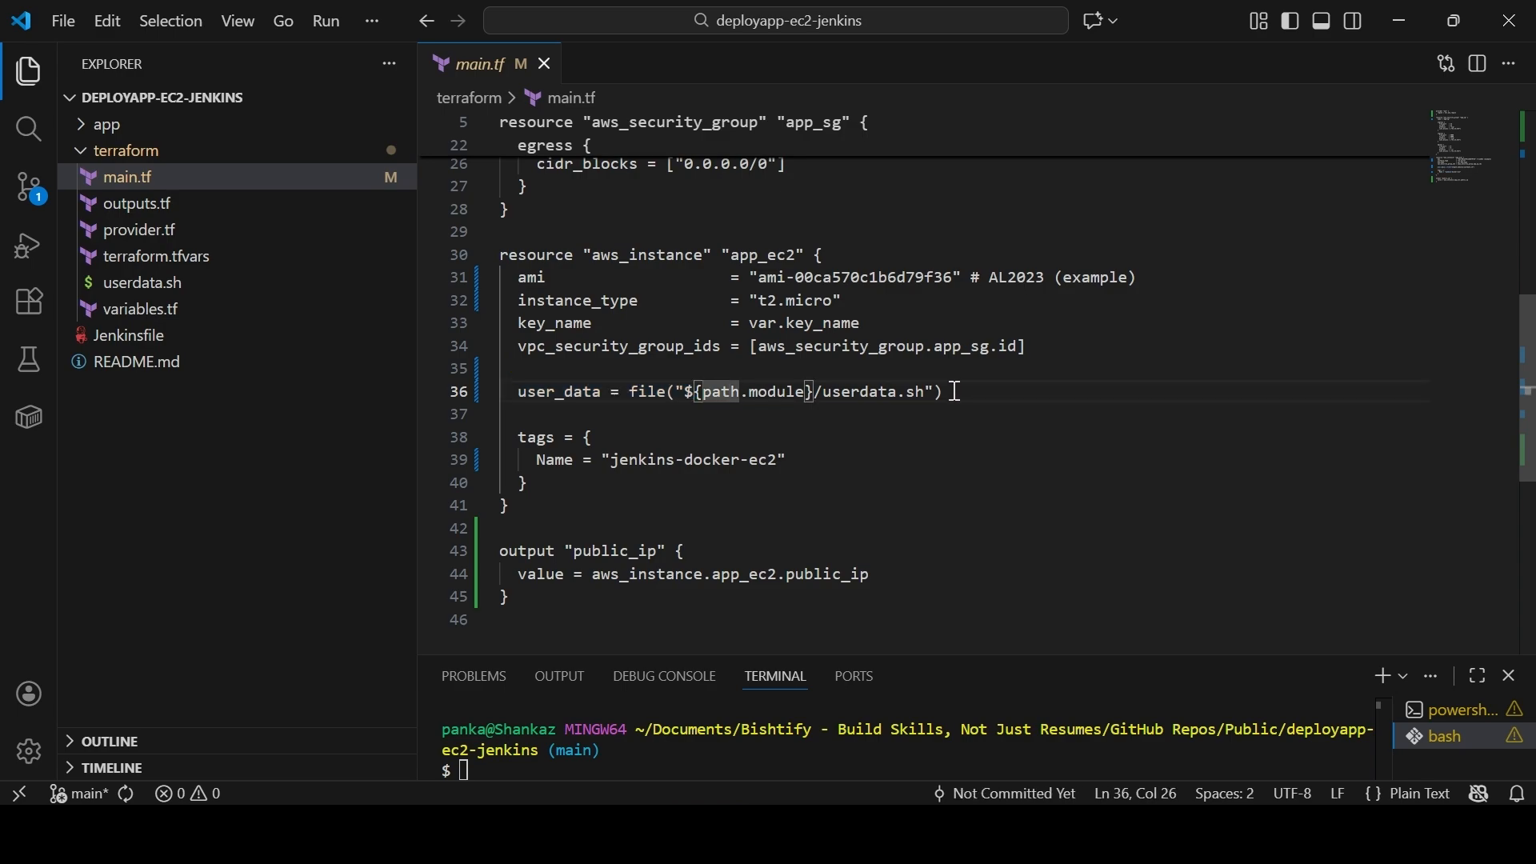
drag(952, 392, 638, 395)
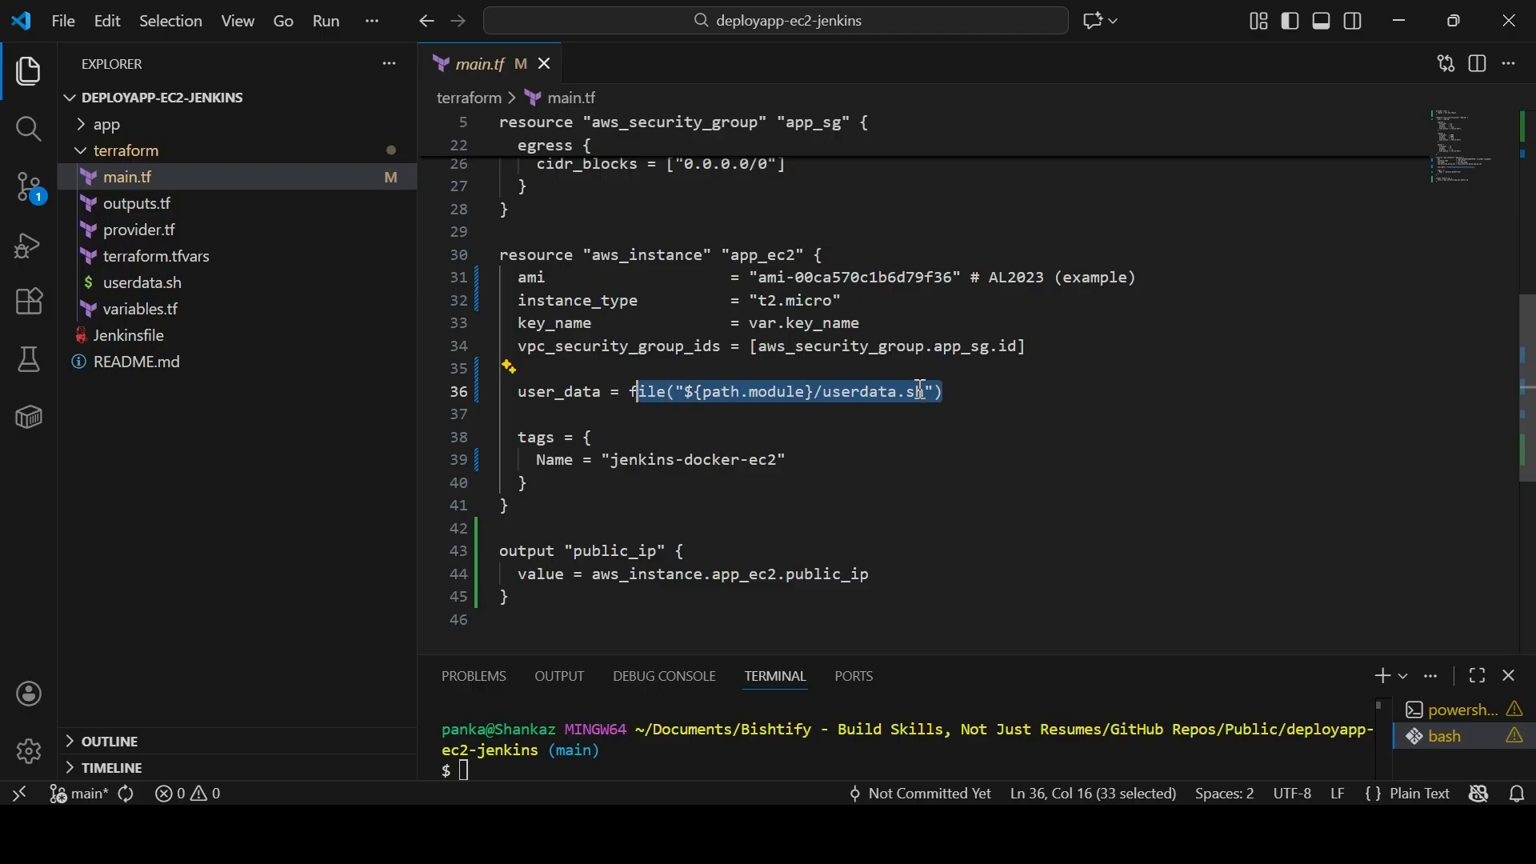
scroll(1490, 416, down, 2)
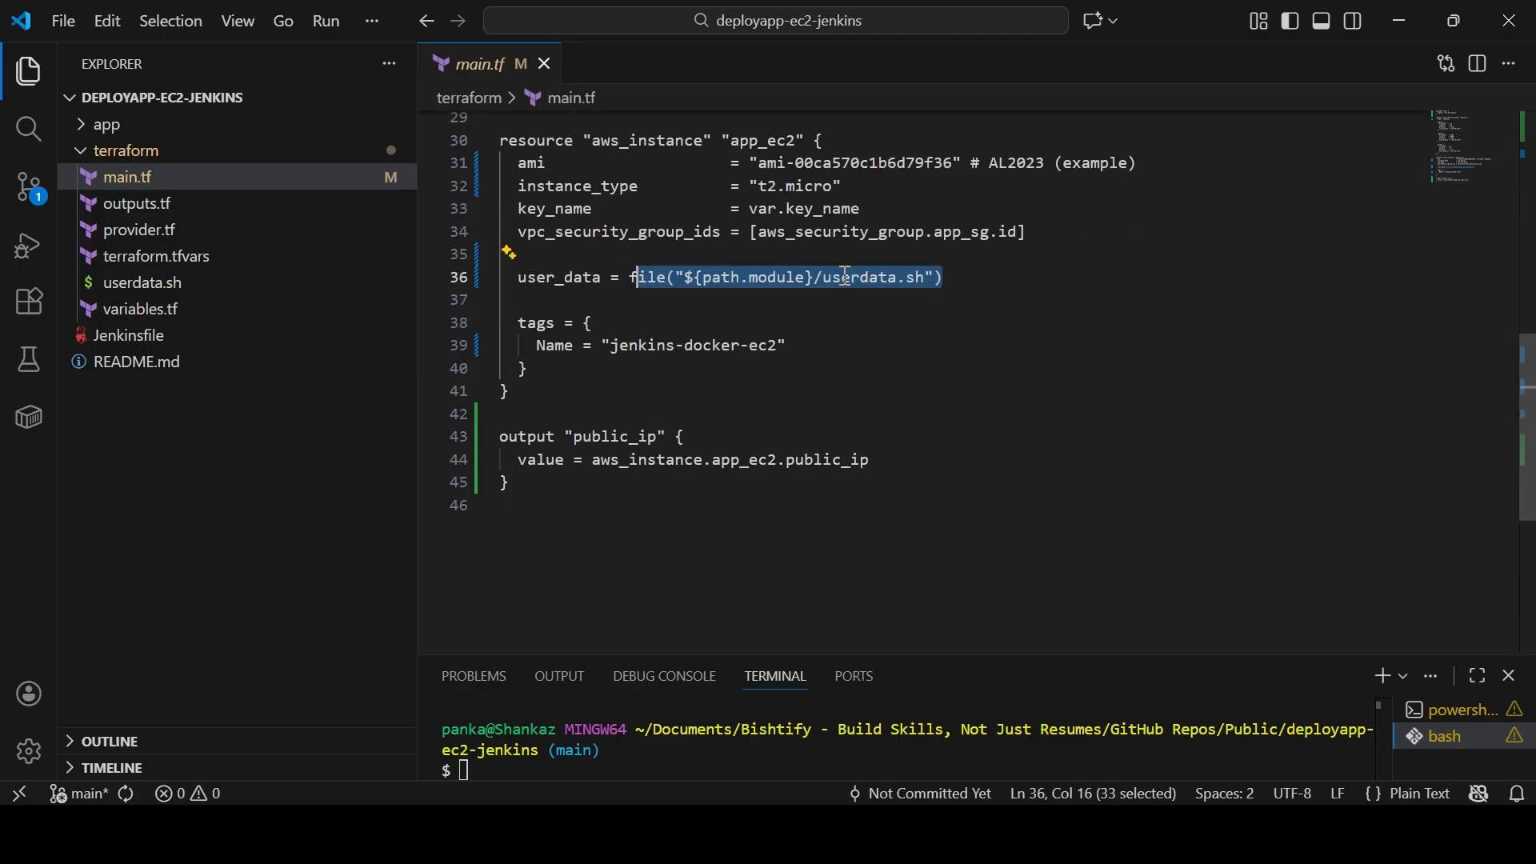
click(628, 274)
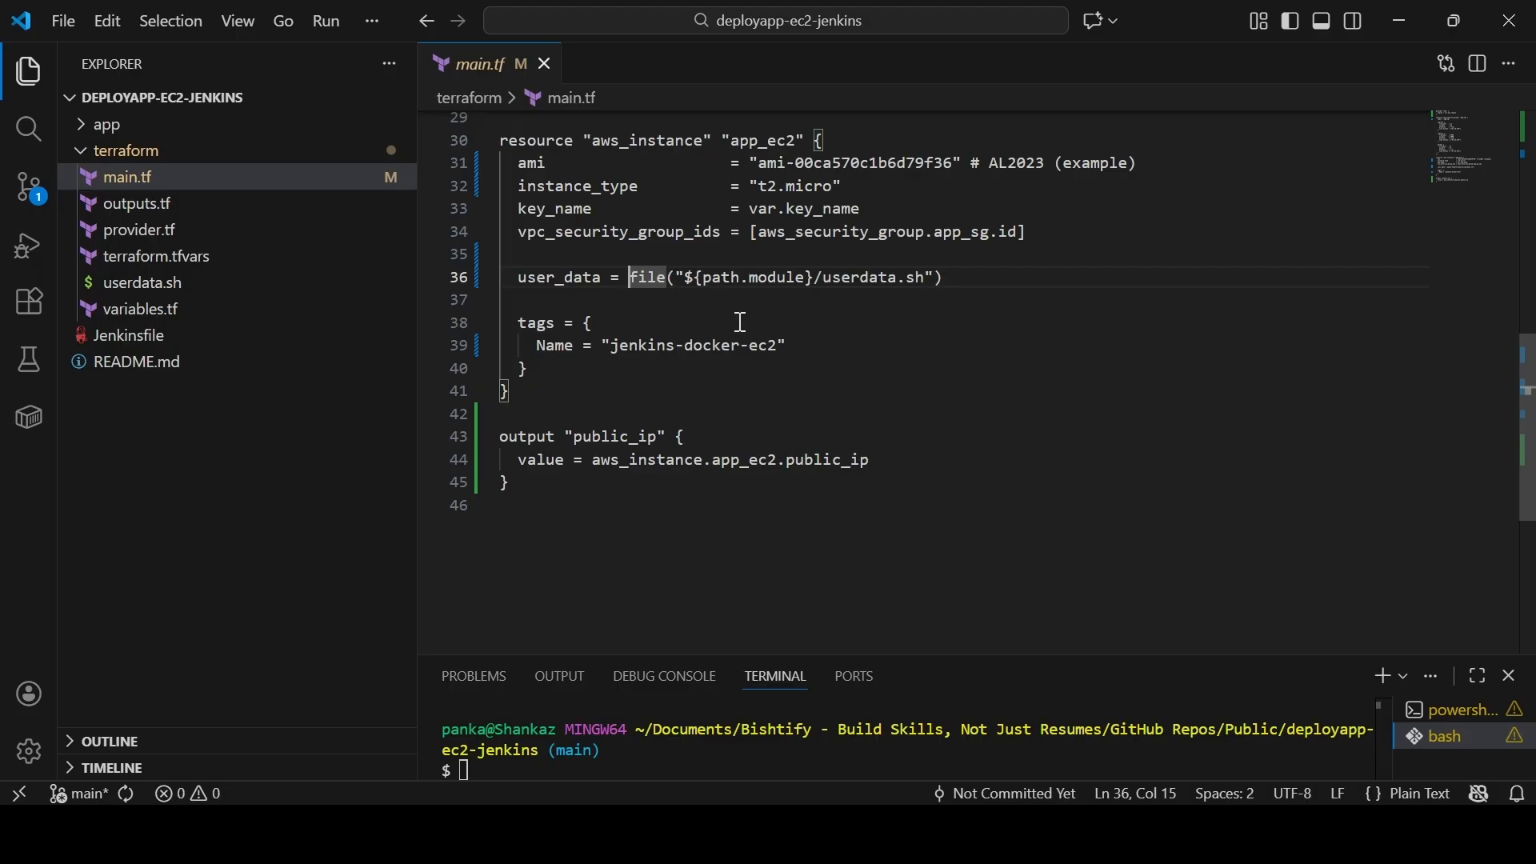
drag(510, 323, 564, 389)
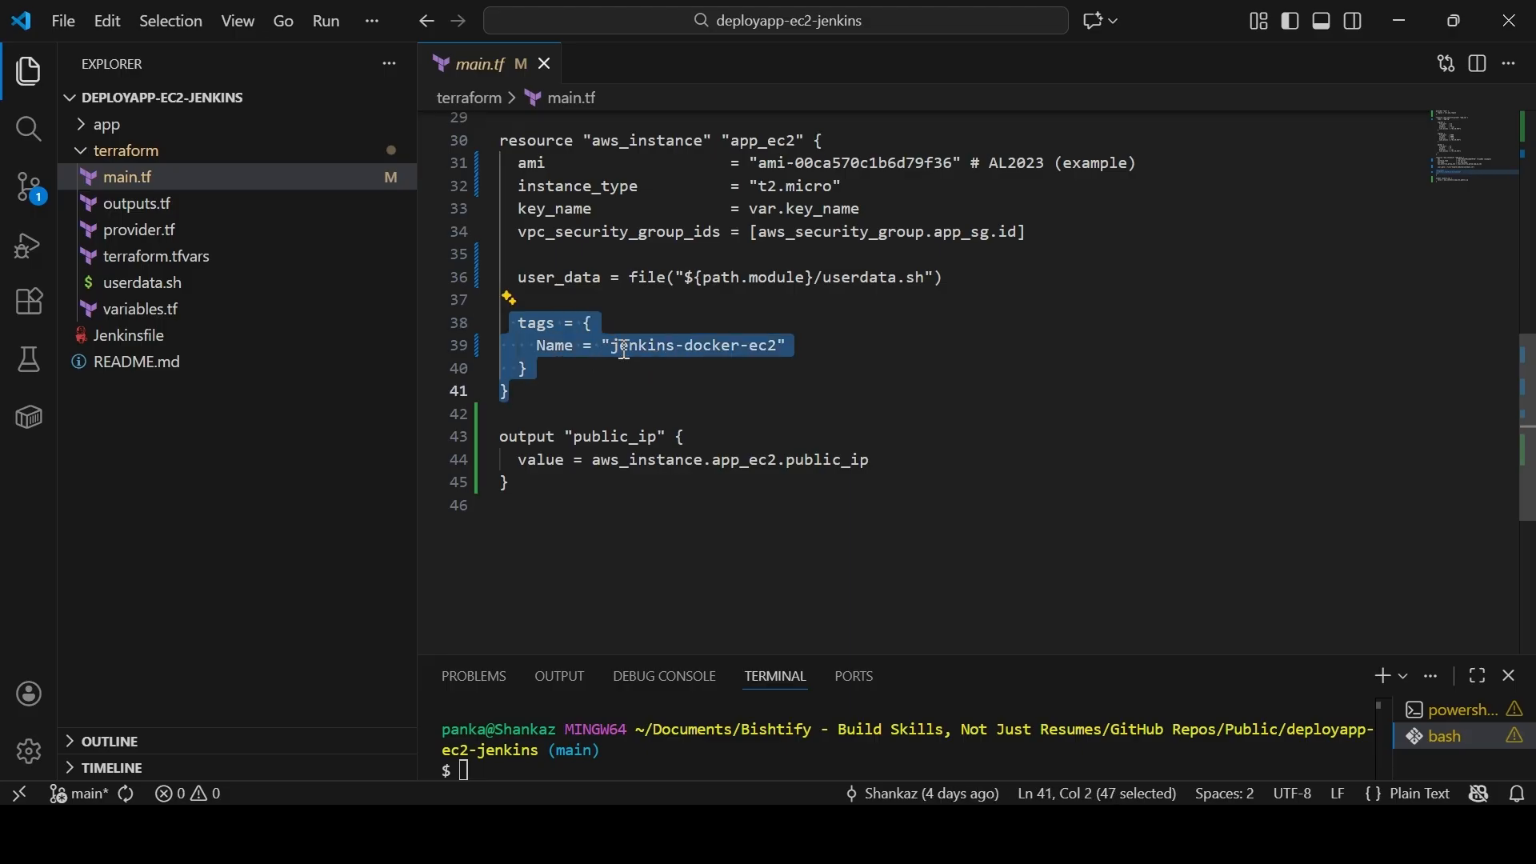
click(692, 348)
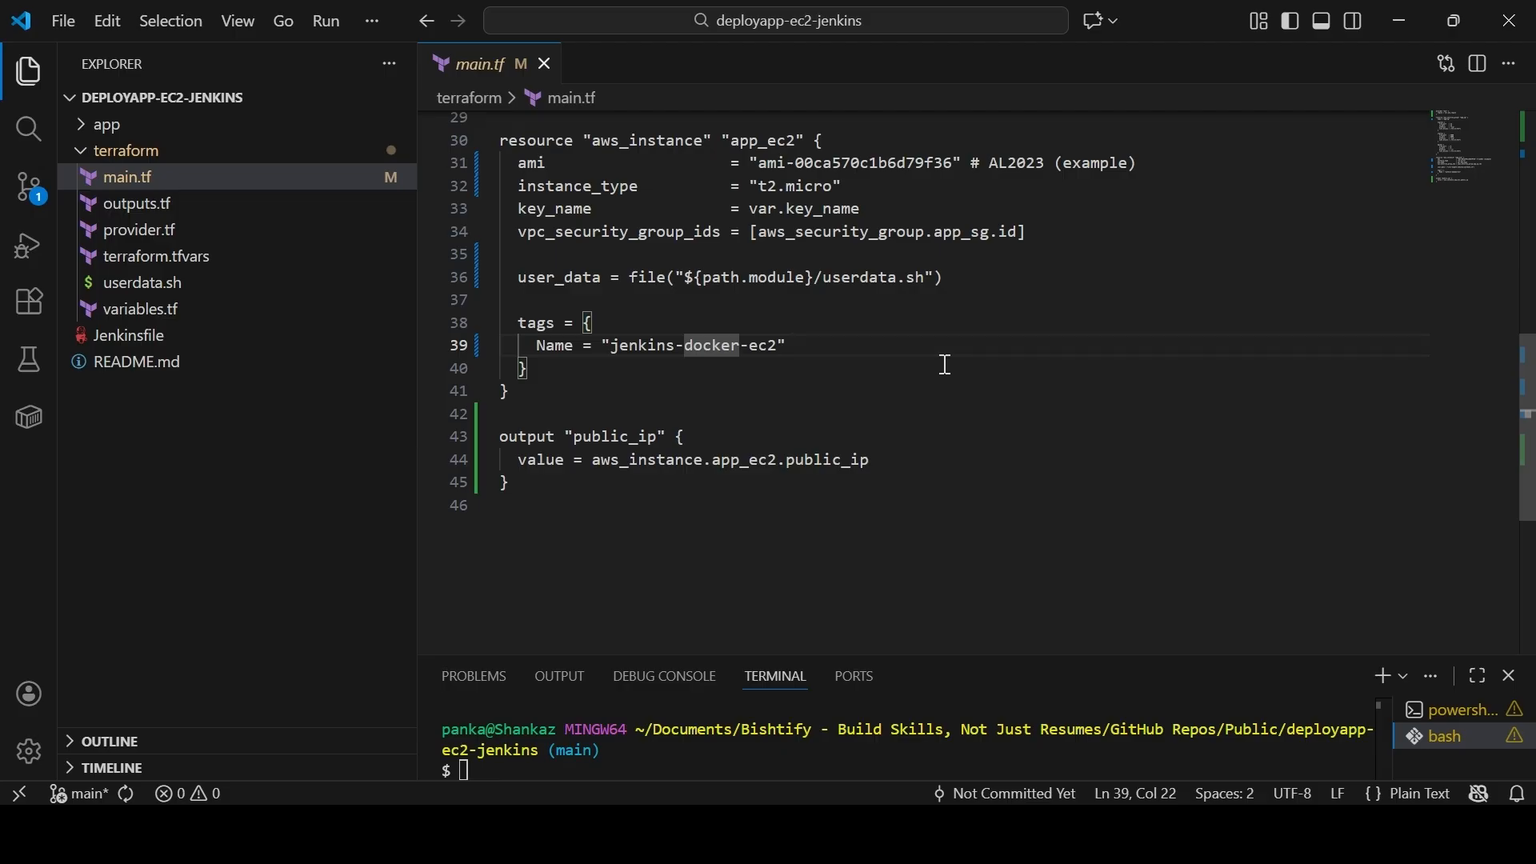
scroll(1523, 424, down, 2)
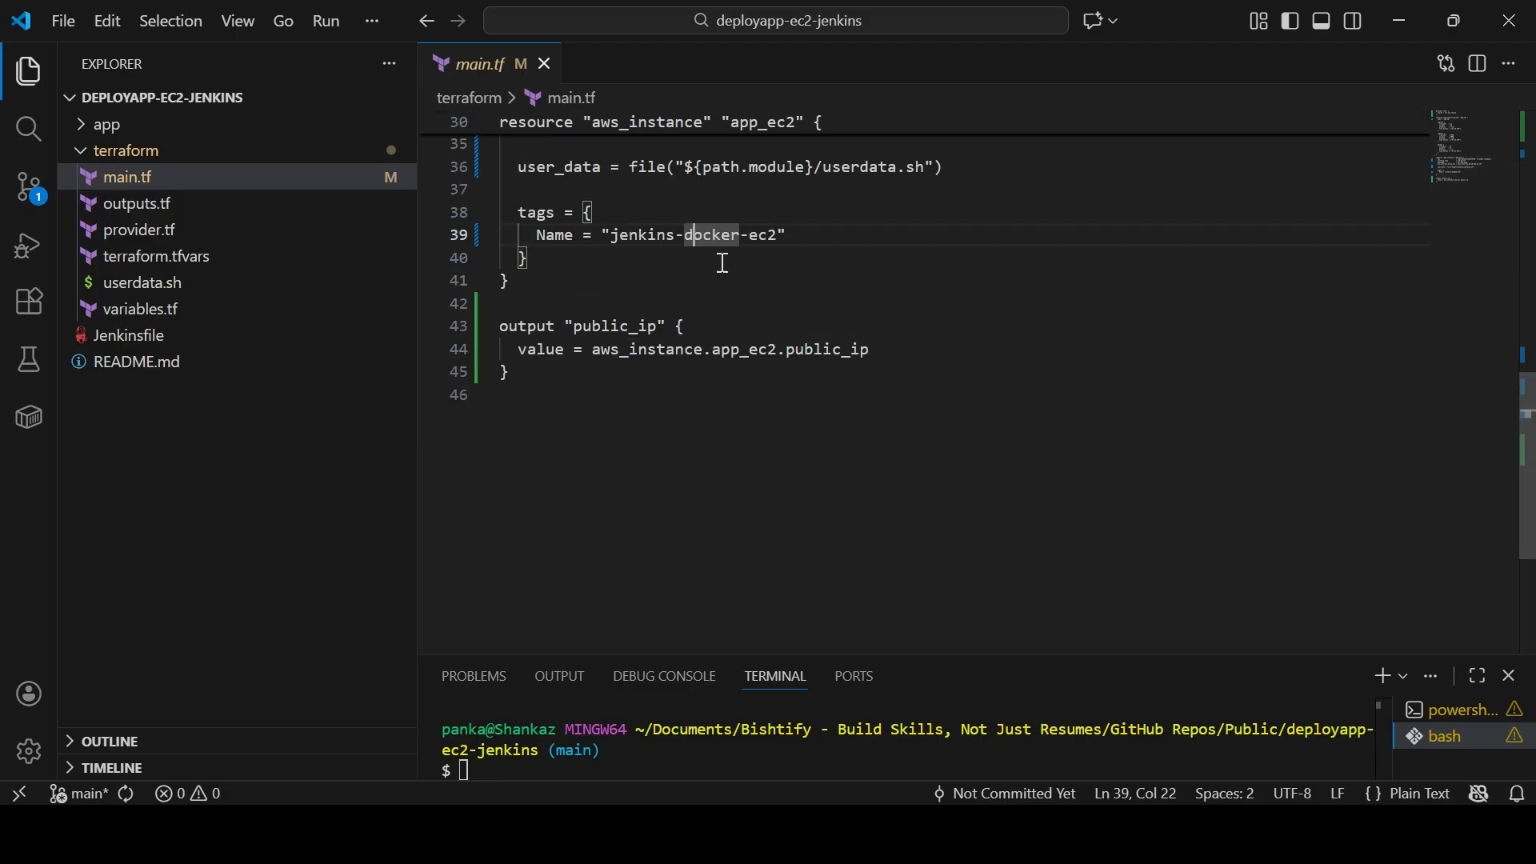
Compare the public_ip output block at the end of main.tf with the output defined in terraform/outputs.tf
drag(507, 330, 569, 370)
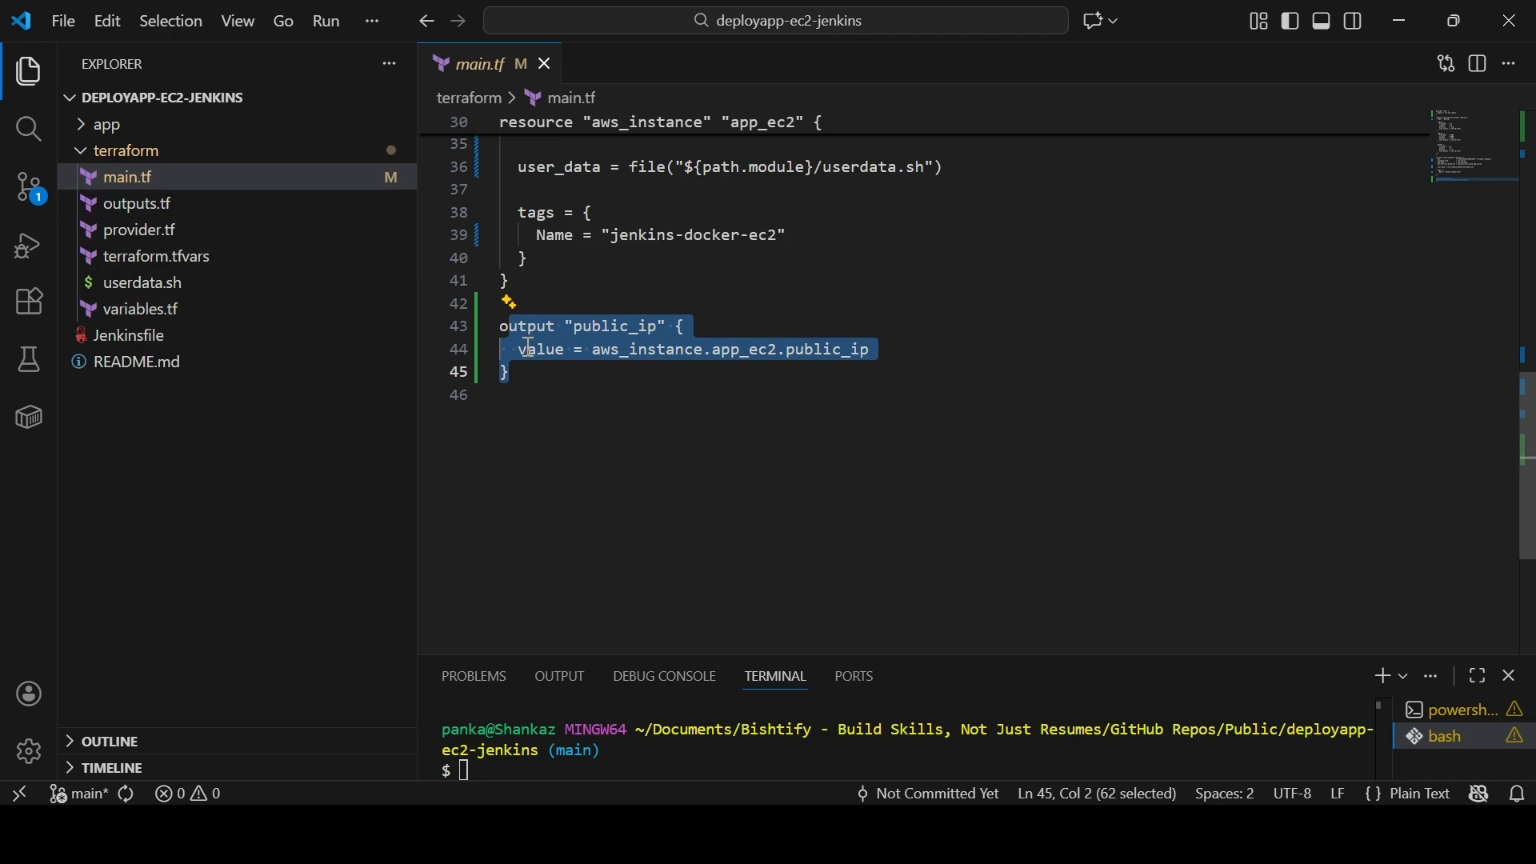
click(531, 374)
drag(534, 374, 499, 304)
click(133, 210)
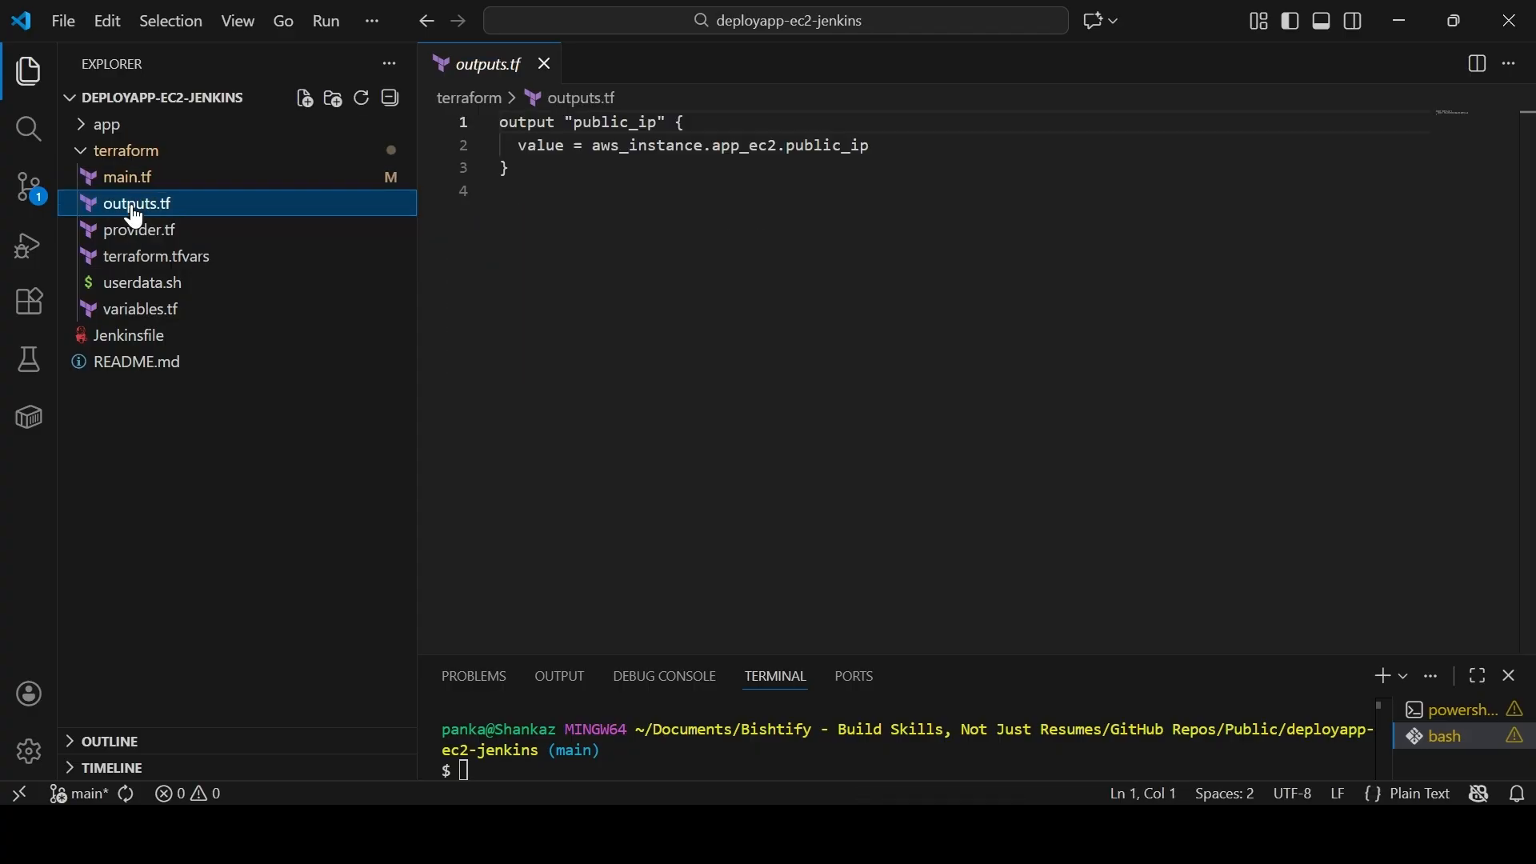
drag(528, 167, 500, 122)
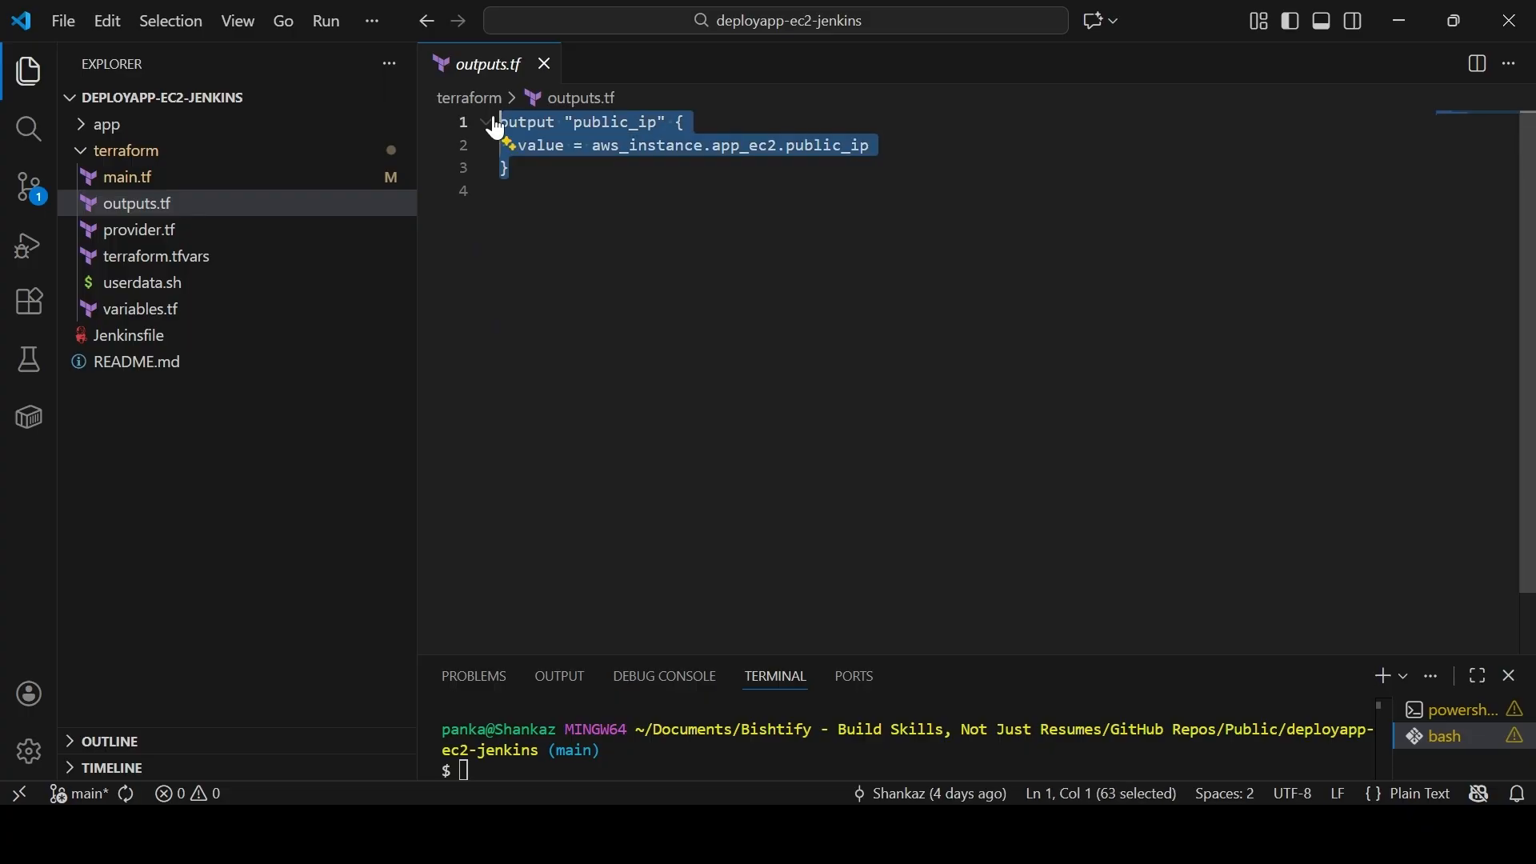
Open terraform/provider.tf and compare its AWS provider configuration with the provider block at the start of main.tf
click(190, 238)
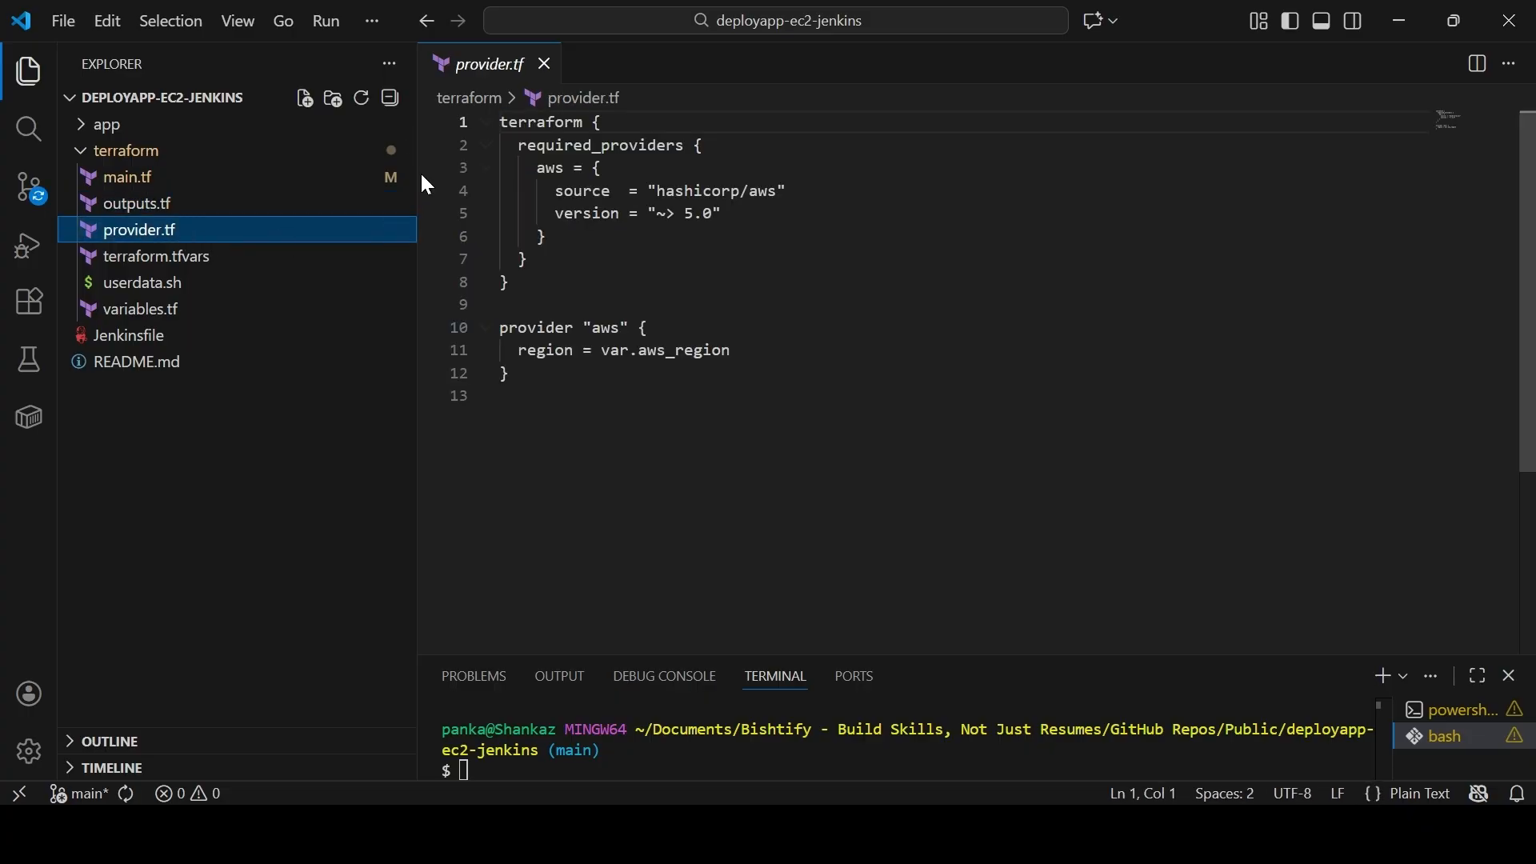
click(143, 179)
drag(1530, 445, 1340, 93)
click(524, 181)
drag(524, 181, 496, 132)
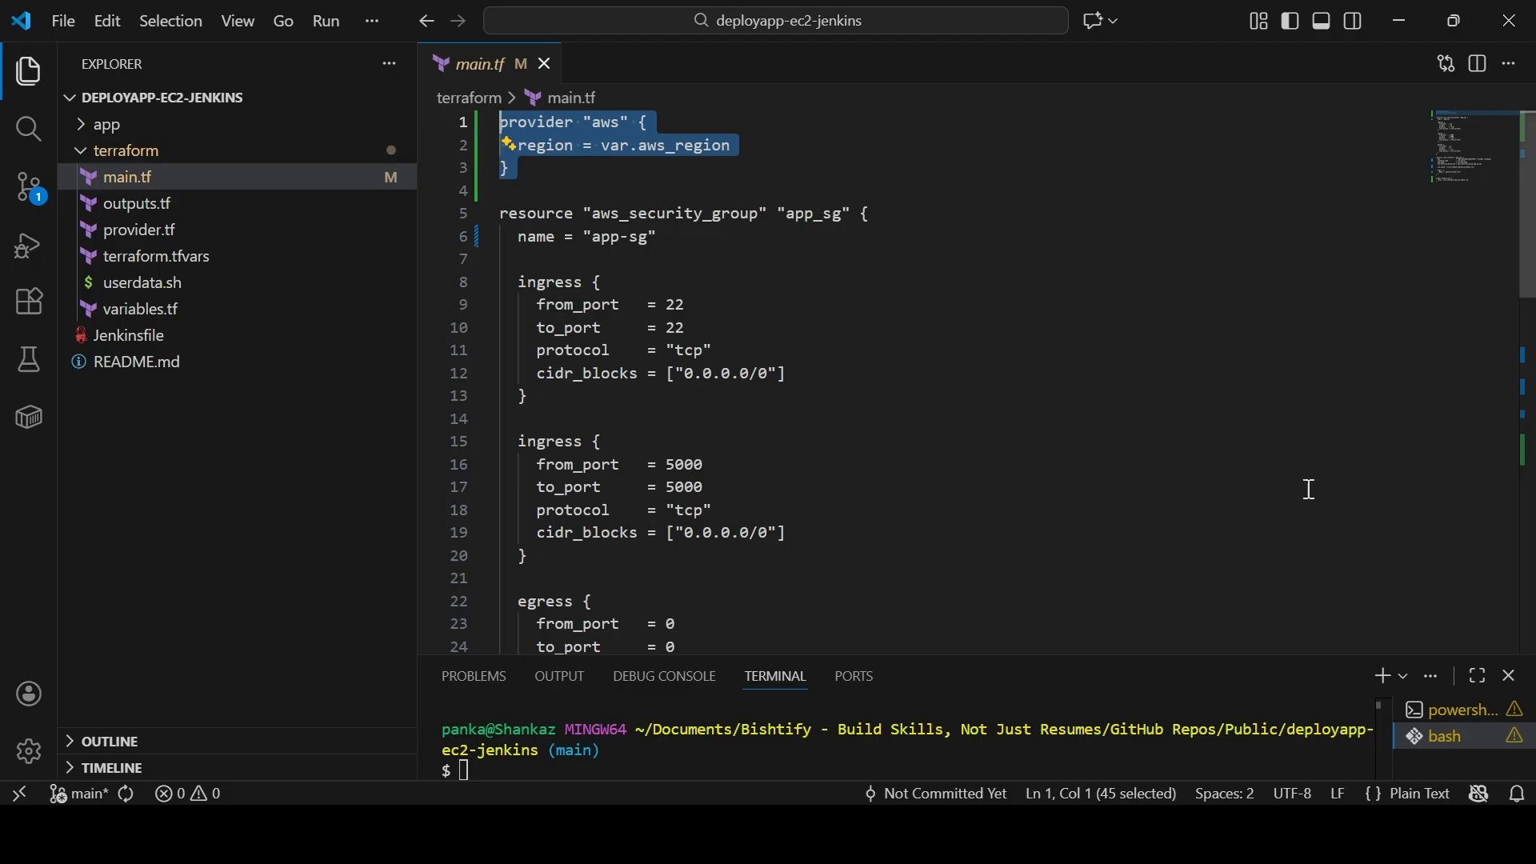
drag(1518, 376, 1528, 247)
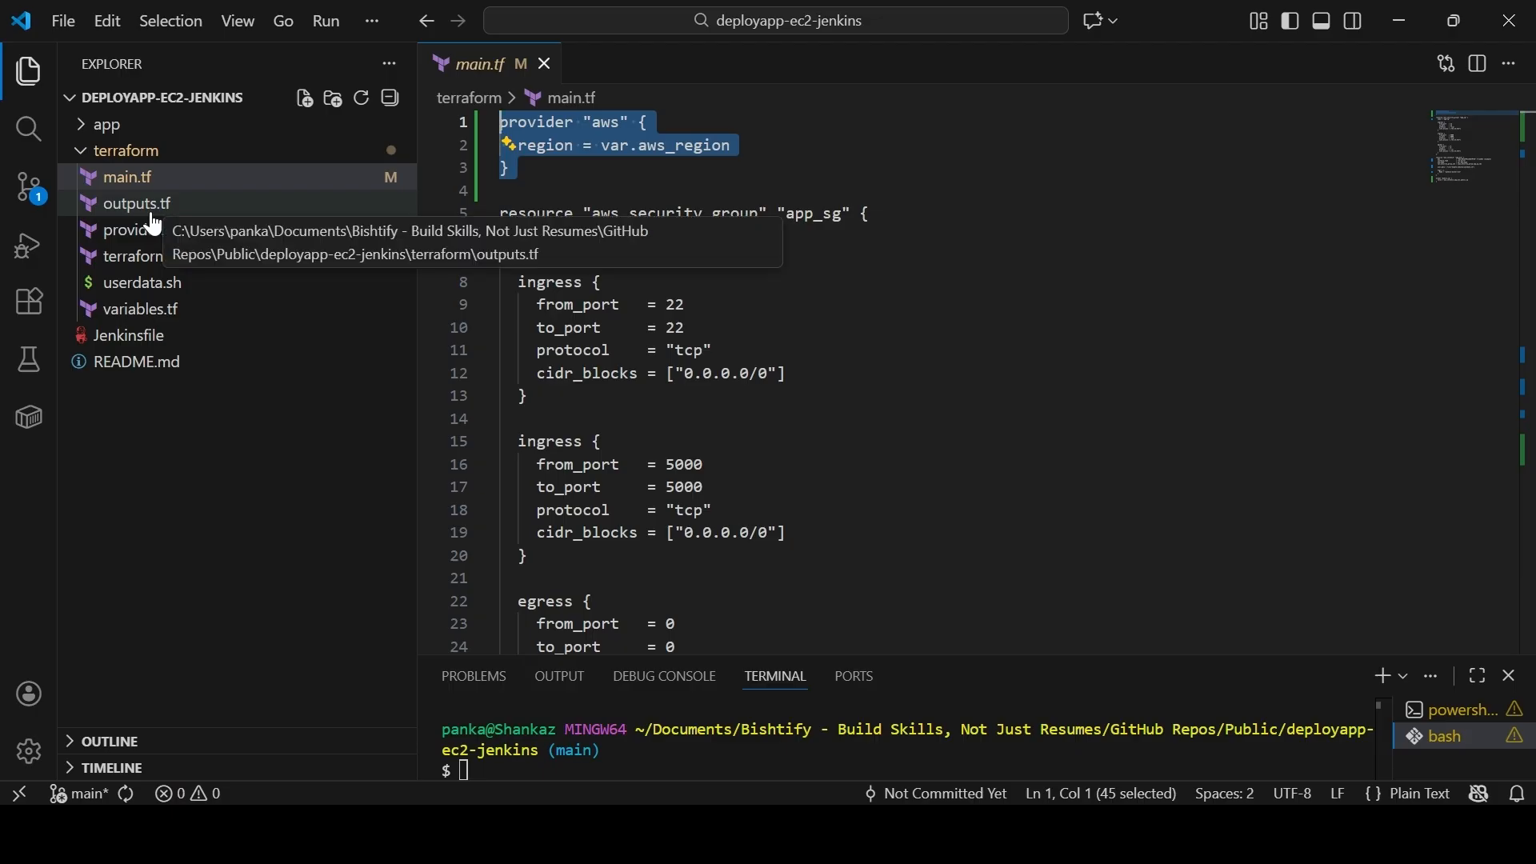
Open terraform.tfvars and examine the assigned instance type, AMI ID and key name
click(154, 264)
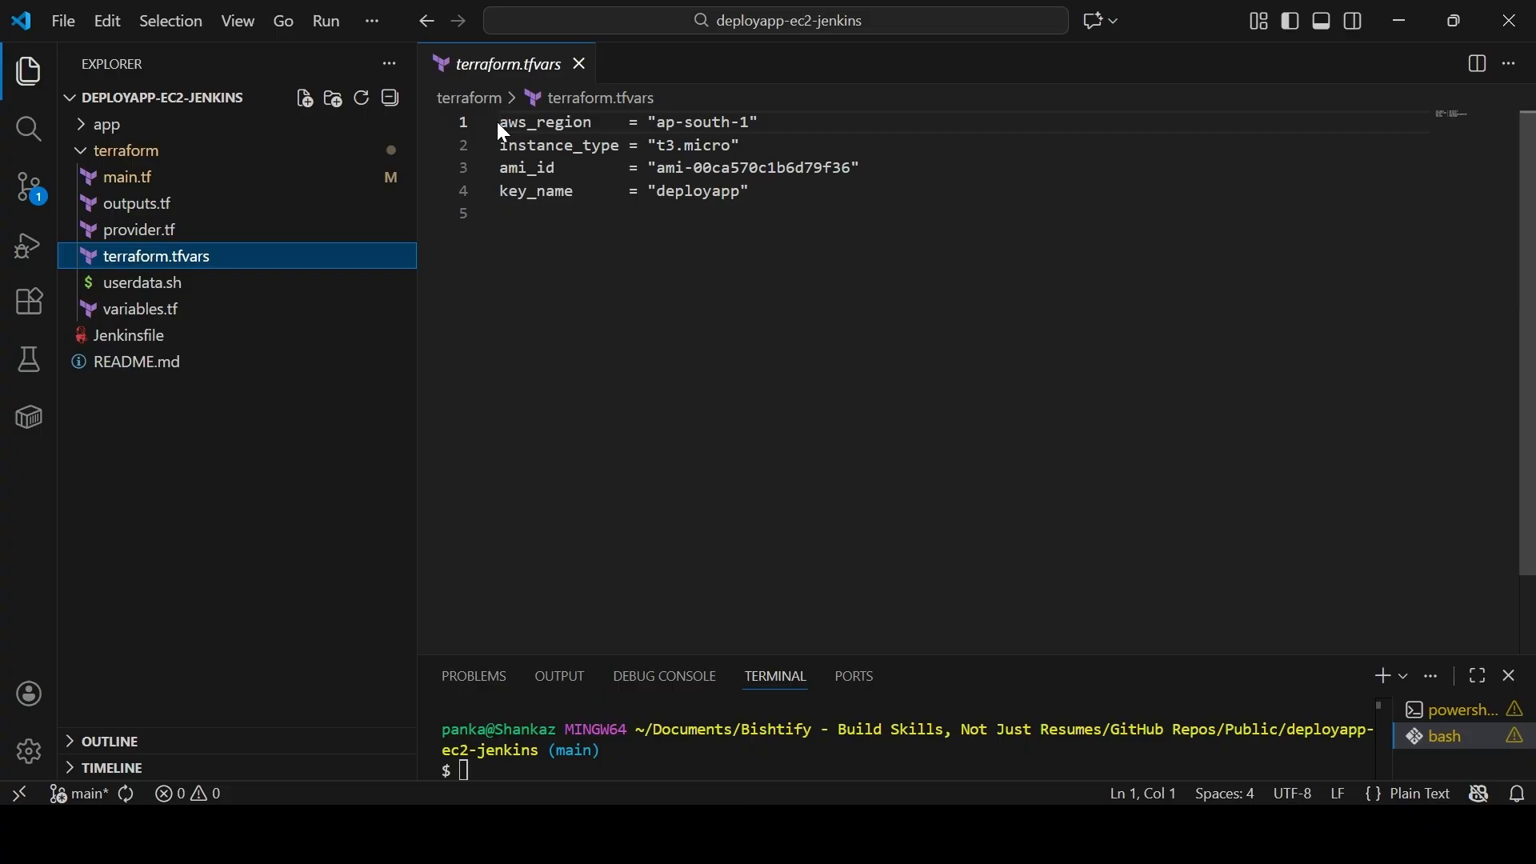
click(771, 146)
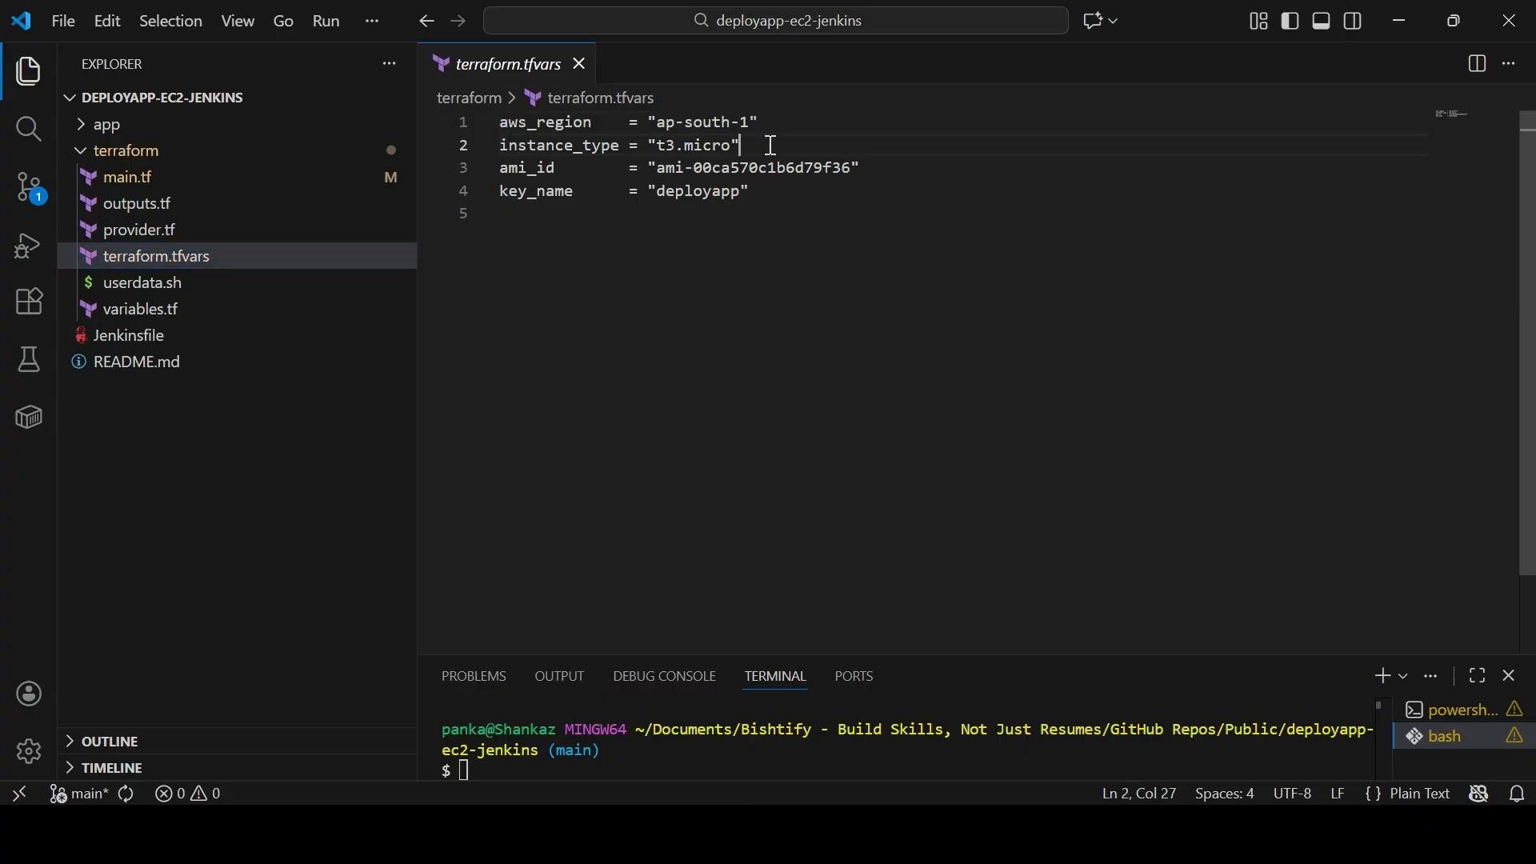
drag(770, 146, 486, 142)
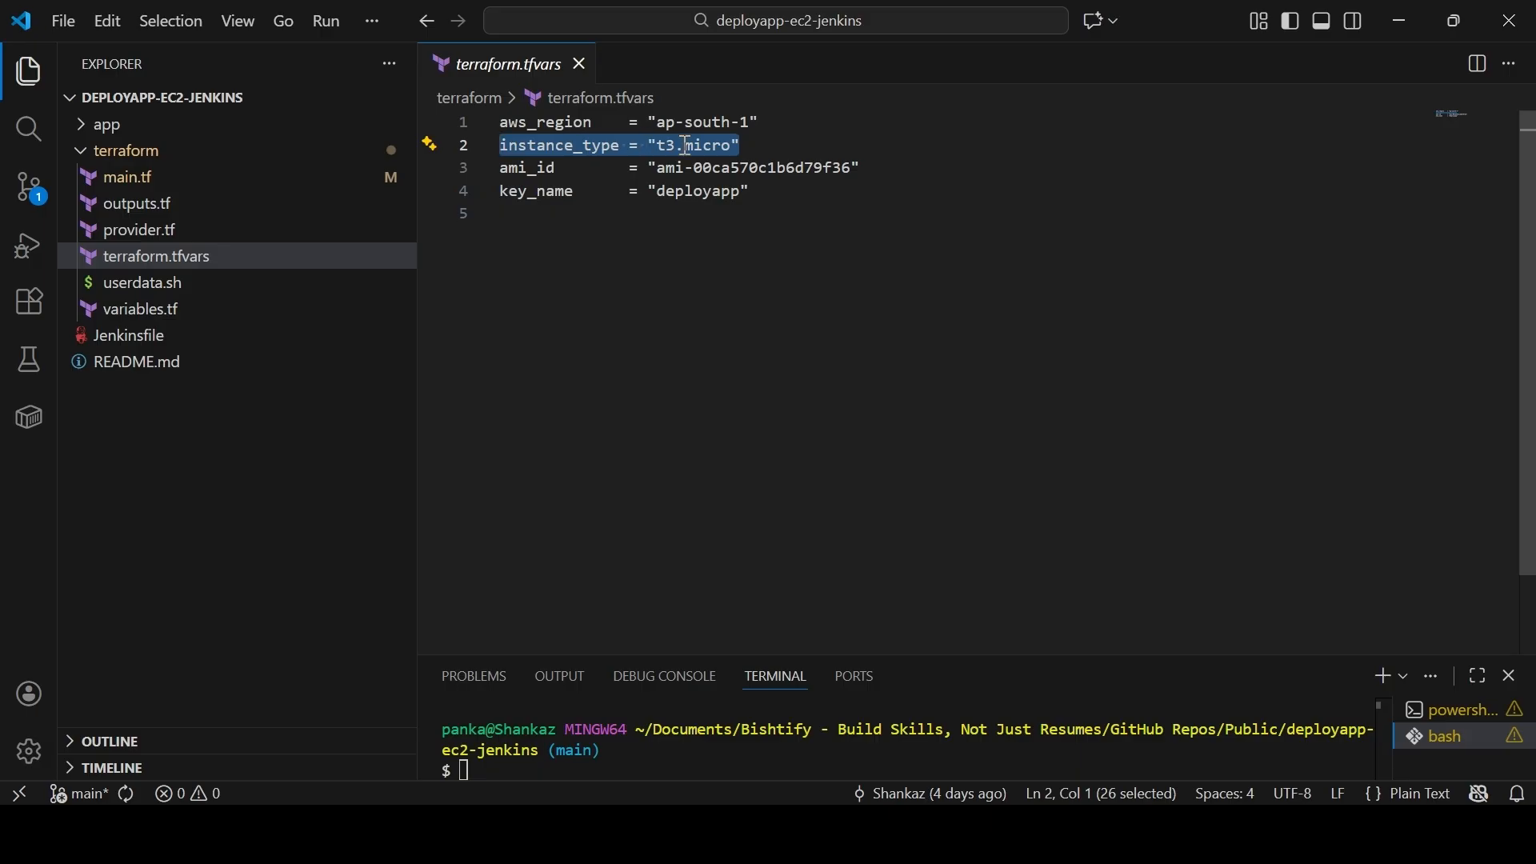
drag(658, 168, 826, 168)
drag(666, 195, 711, 195)
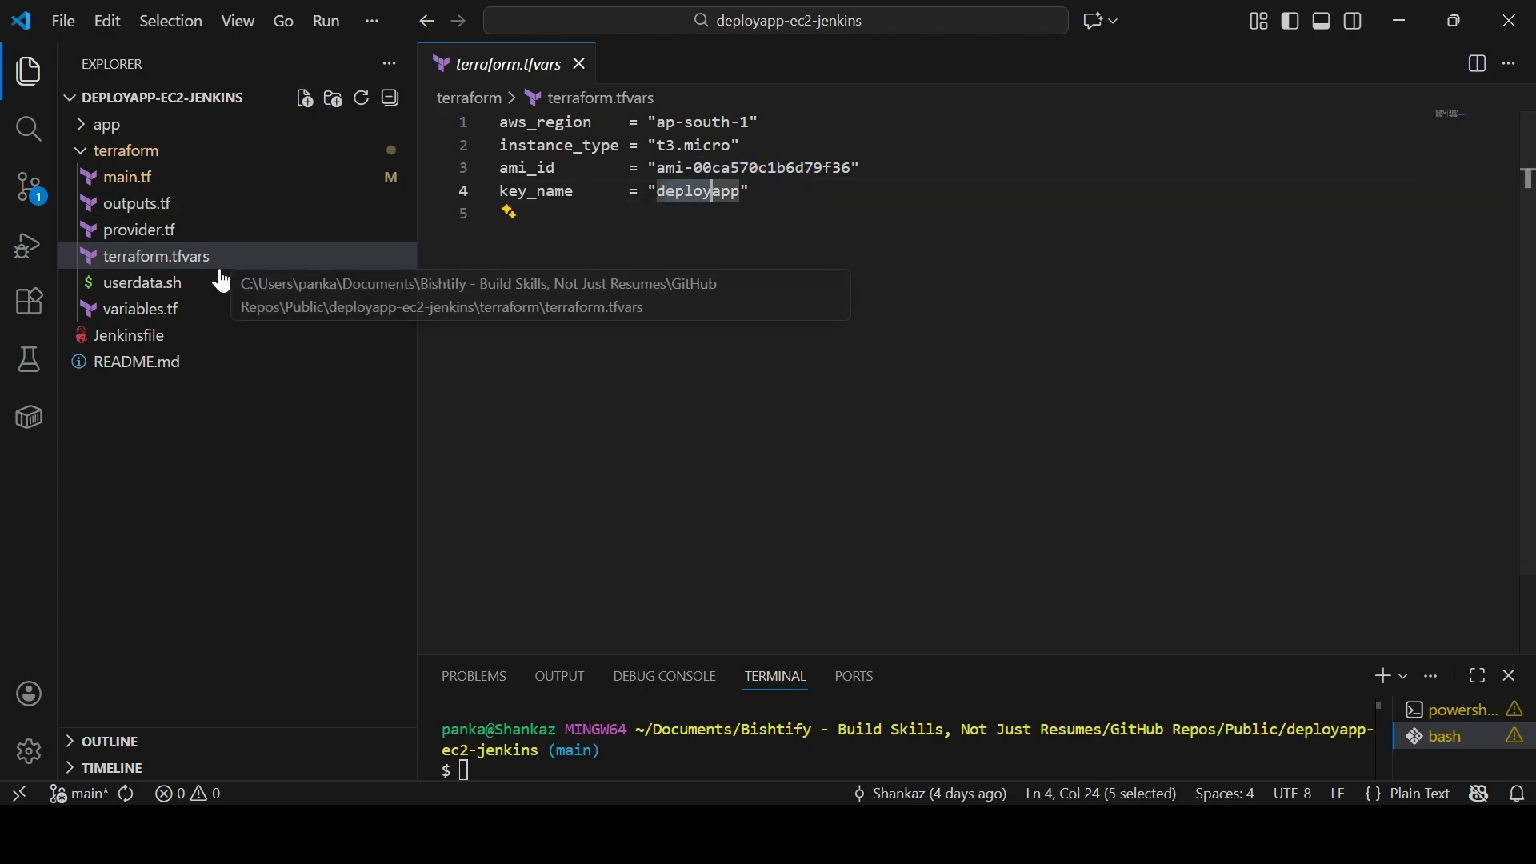
Review the variable declarations in variables.tf and match them with the values assigned in terraform.tfvars, including ami_id
click(174, 318)
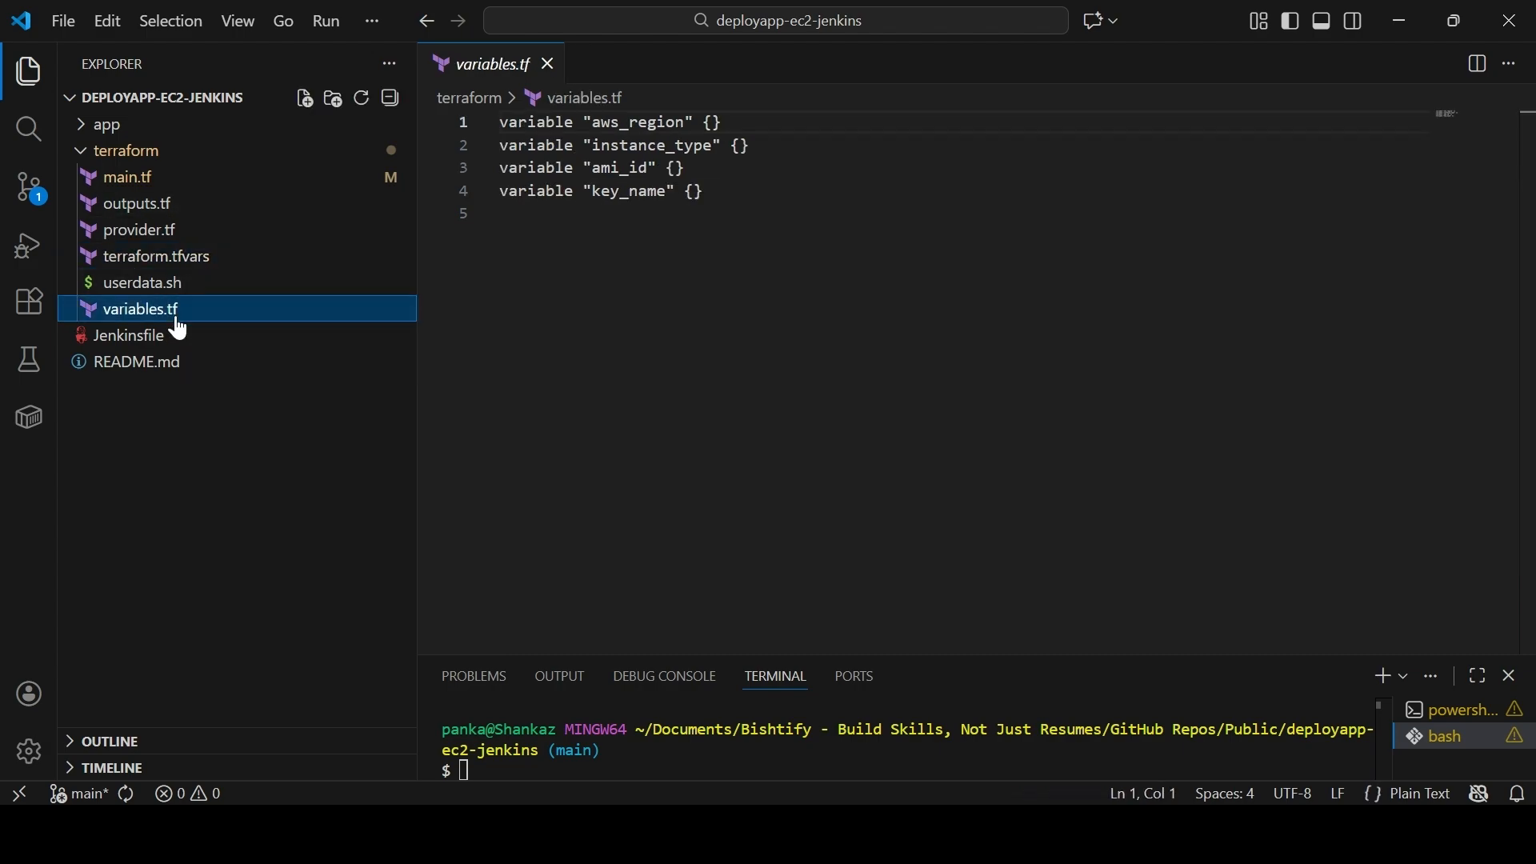
drag(747, 189, 496, 120)
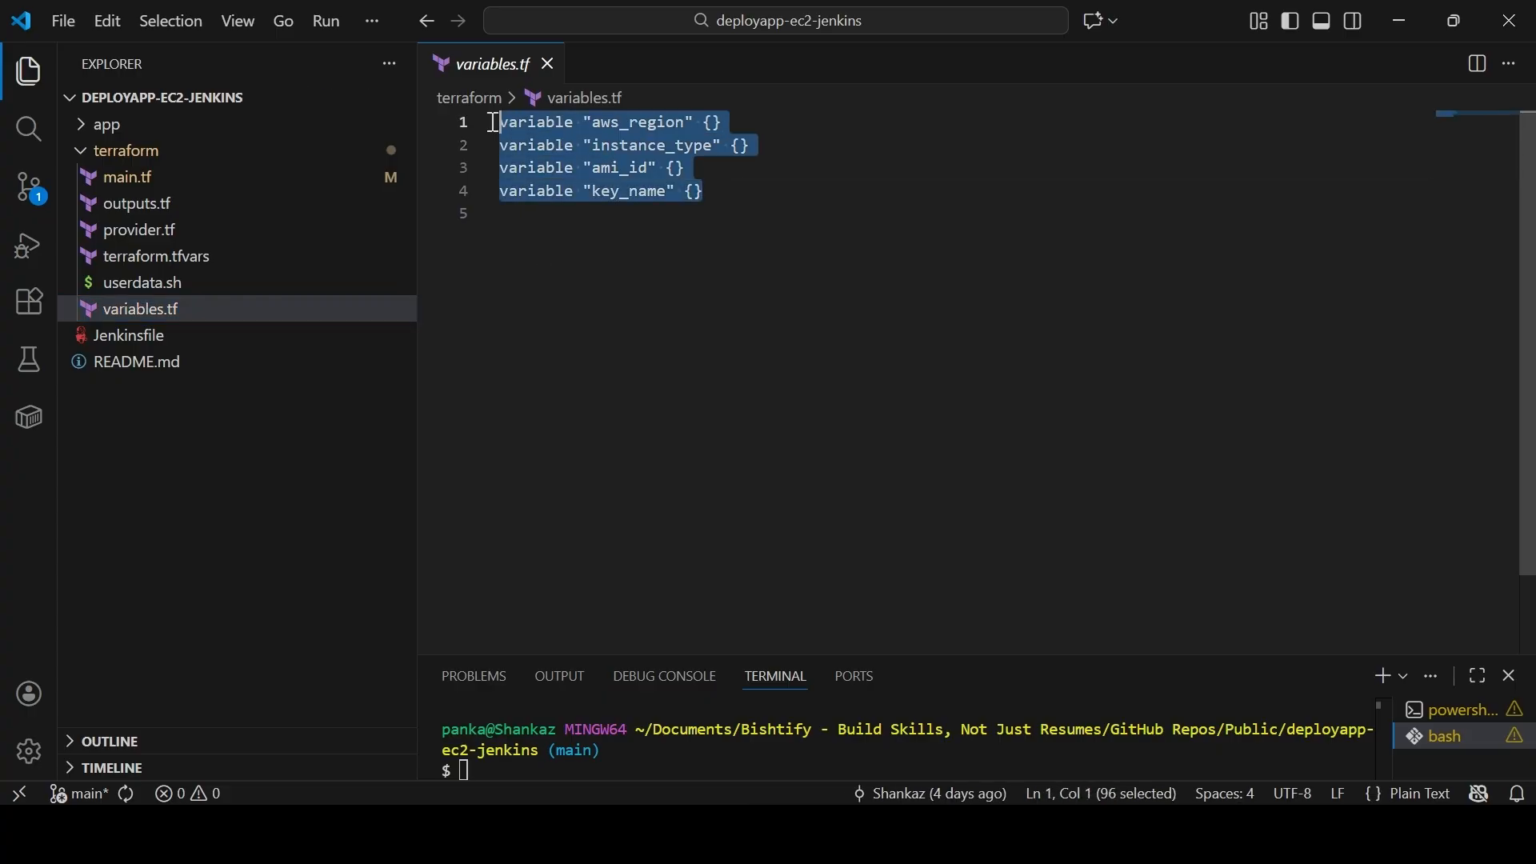
click(201, 277)
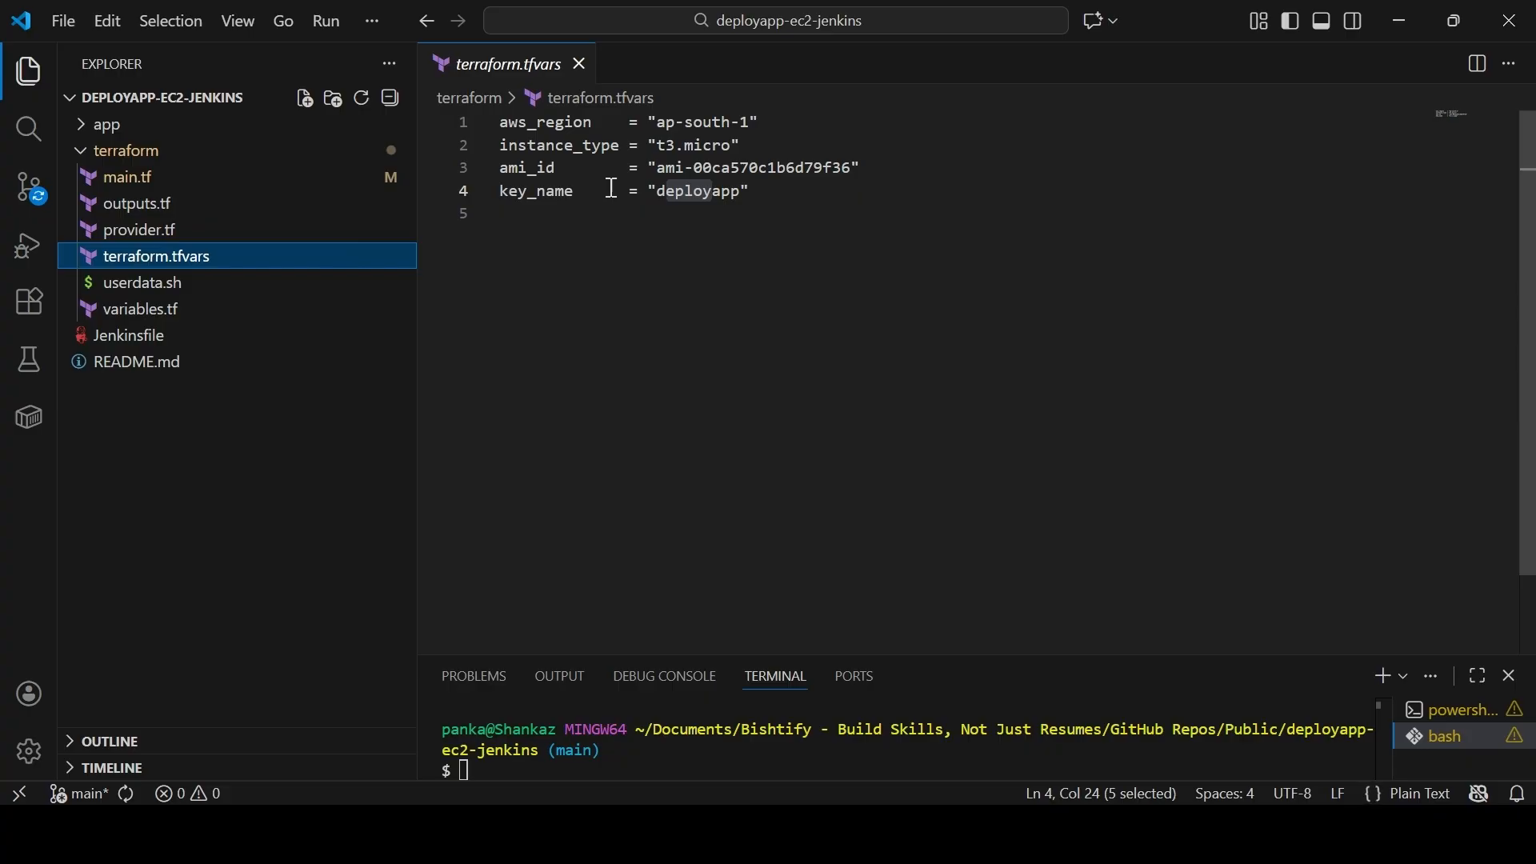
drag(758, 190, 478, 130)
click(610, 206)
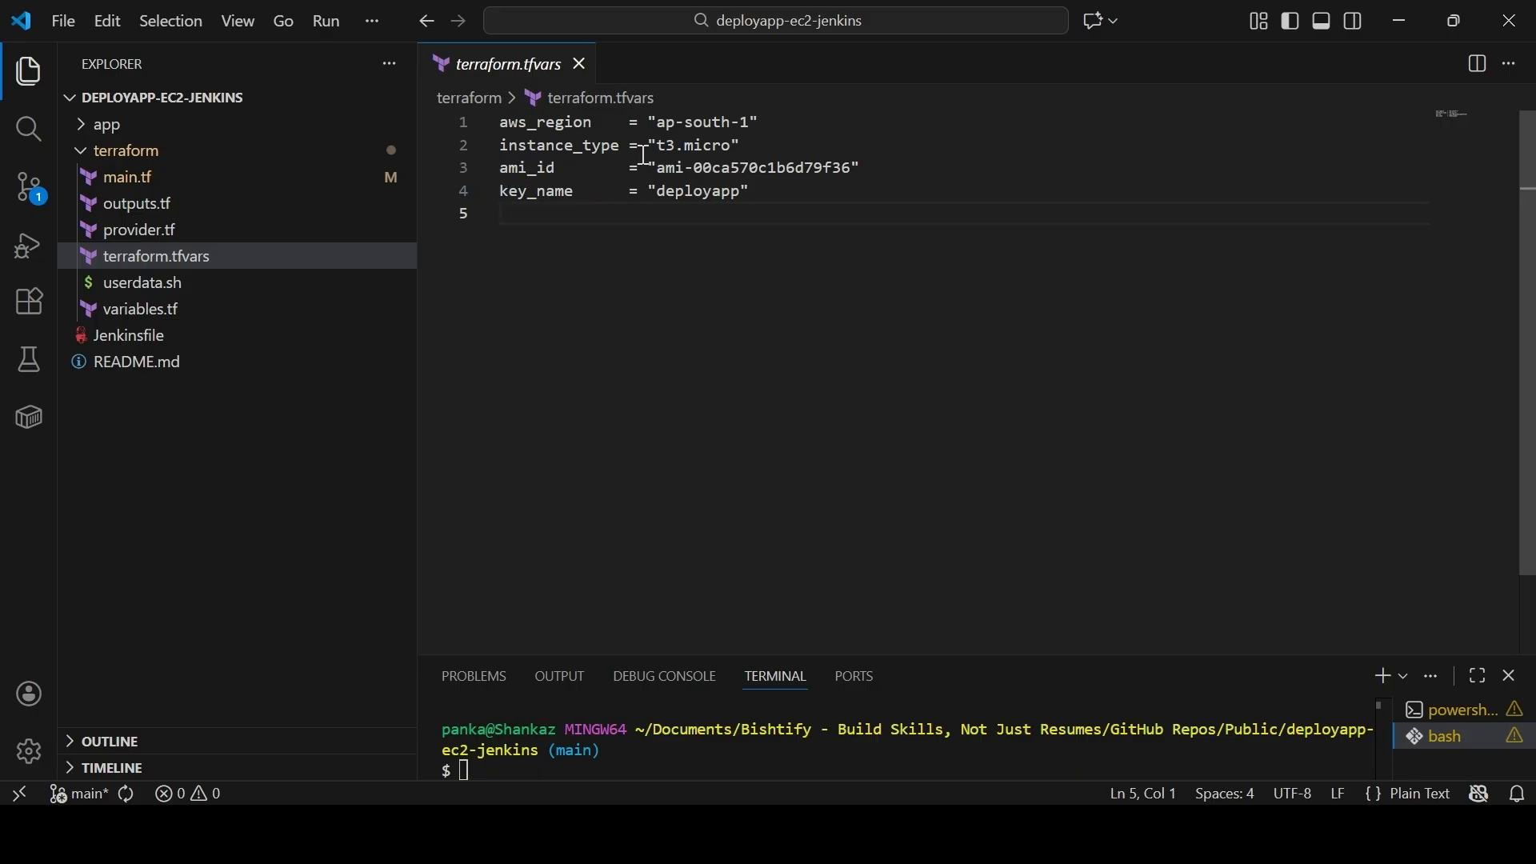
drag(659, 168, 854, 169)
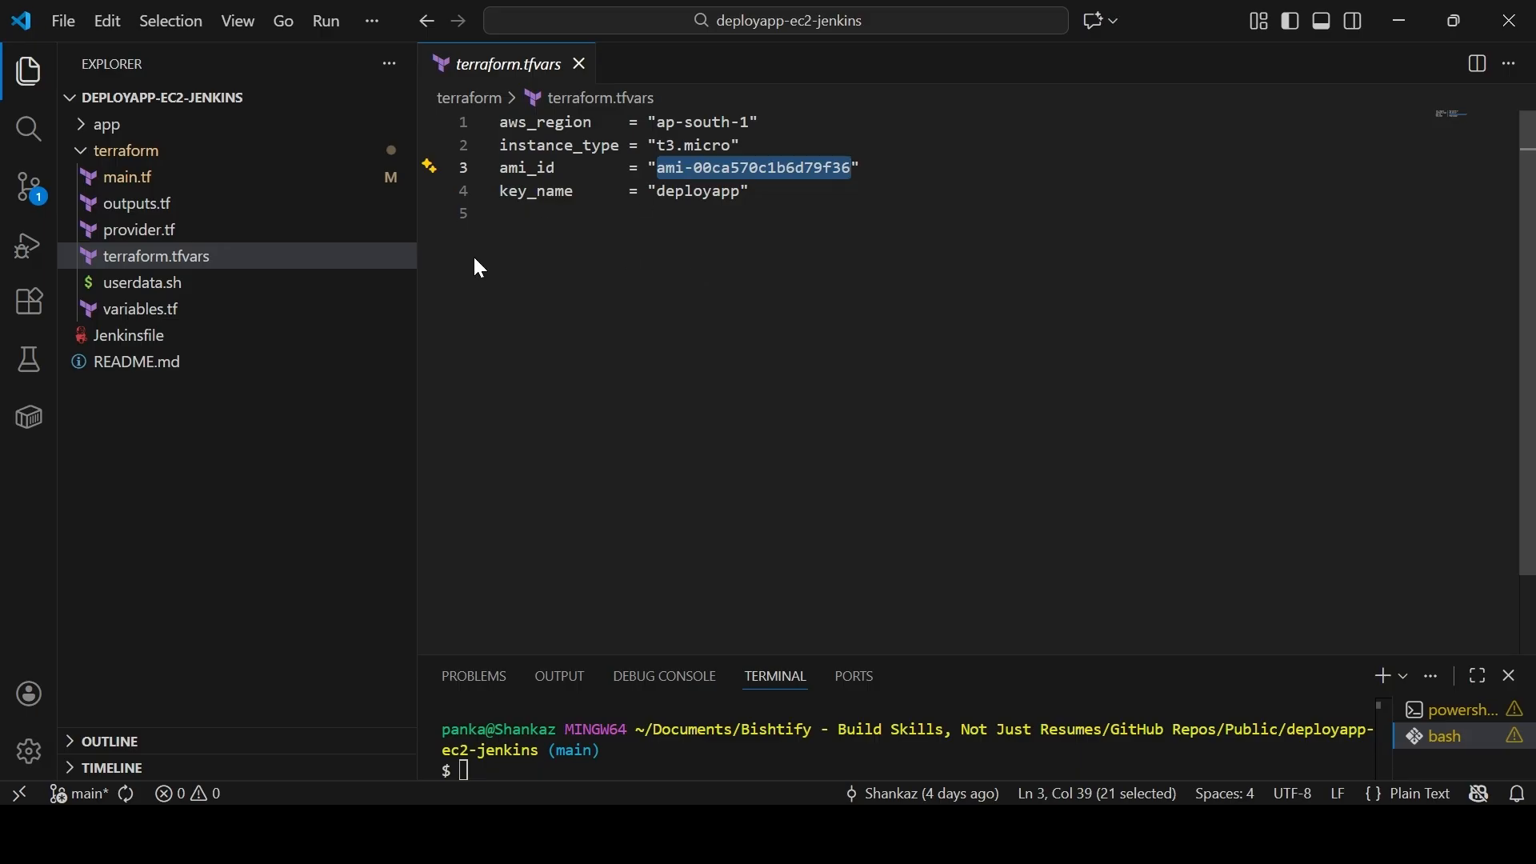
Open userdata.sh and examine the commands that install Docker and Git, enable and start Docker, and add ec2-user to the docker group
click(178, 285)
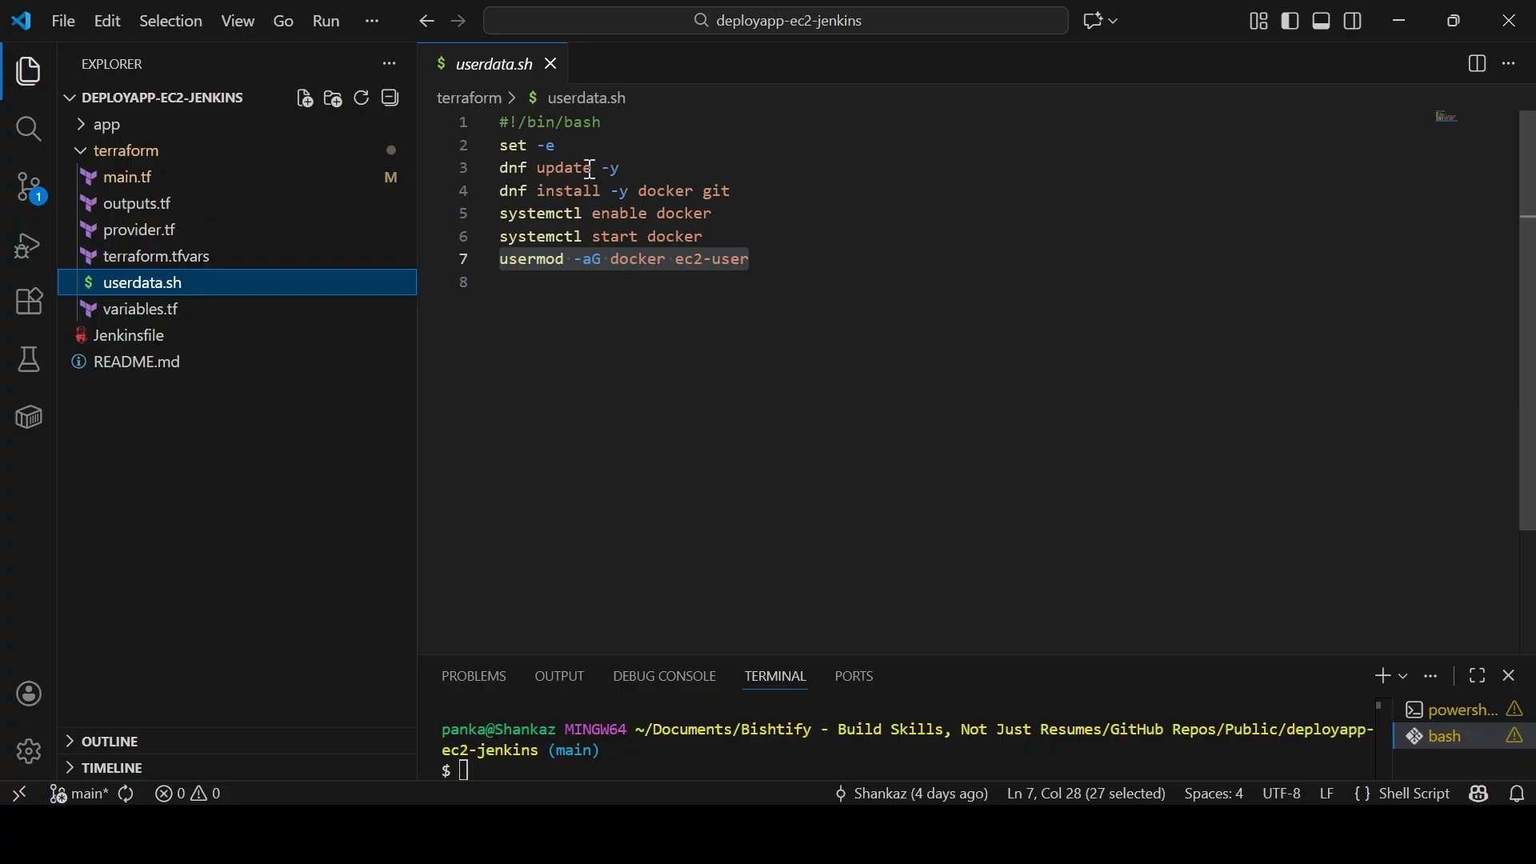
drag(499, 192, 745, 185)
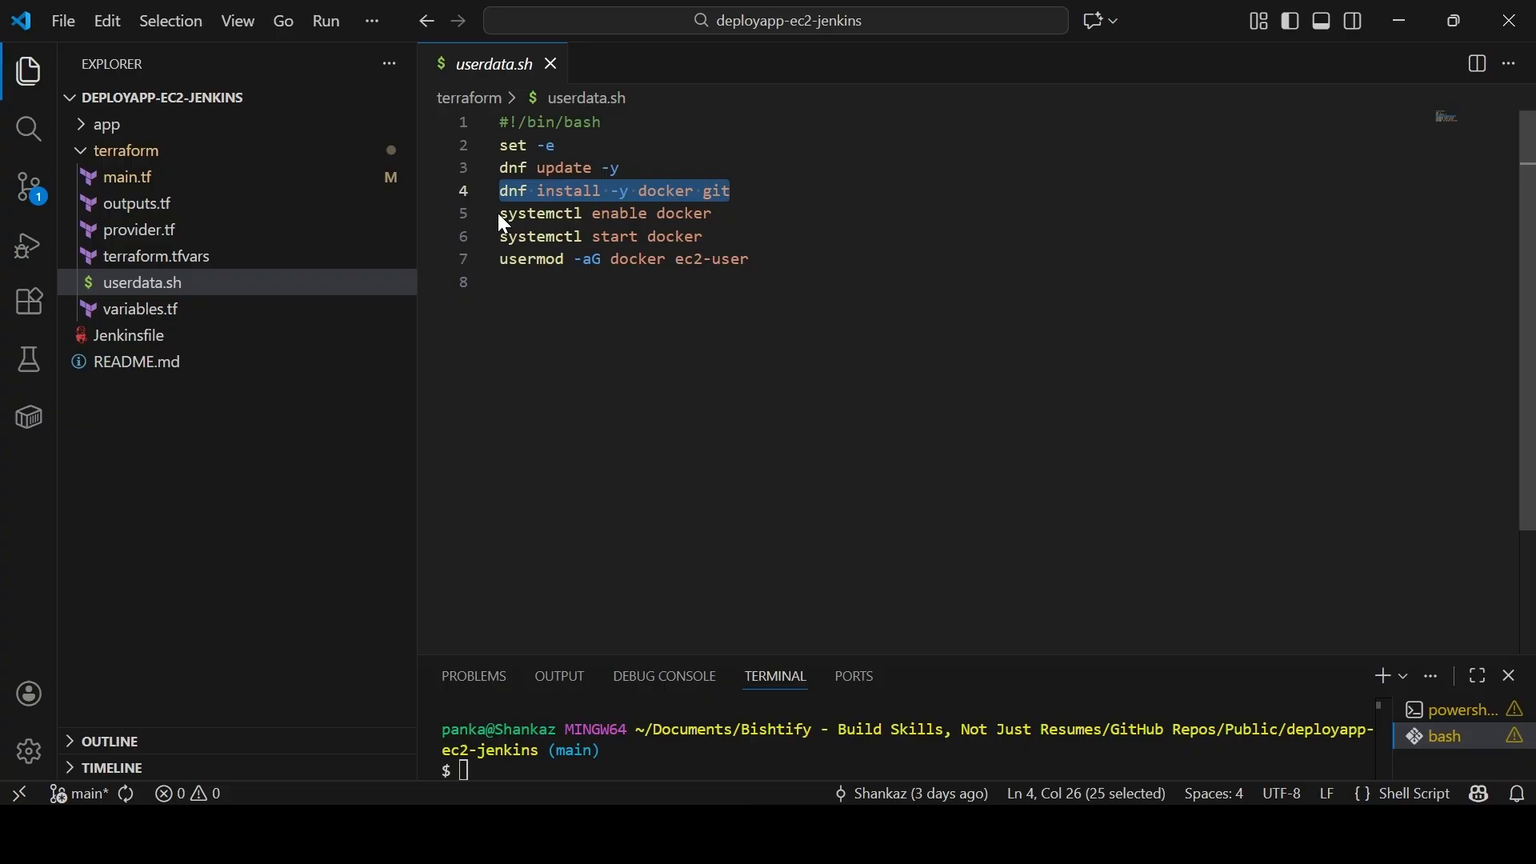
drag(498, 213, 718, 224)
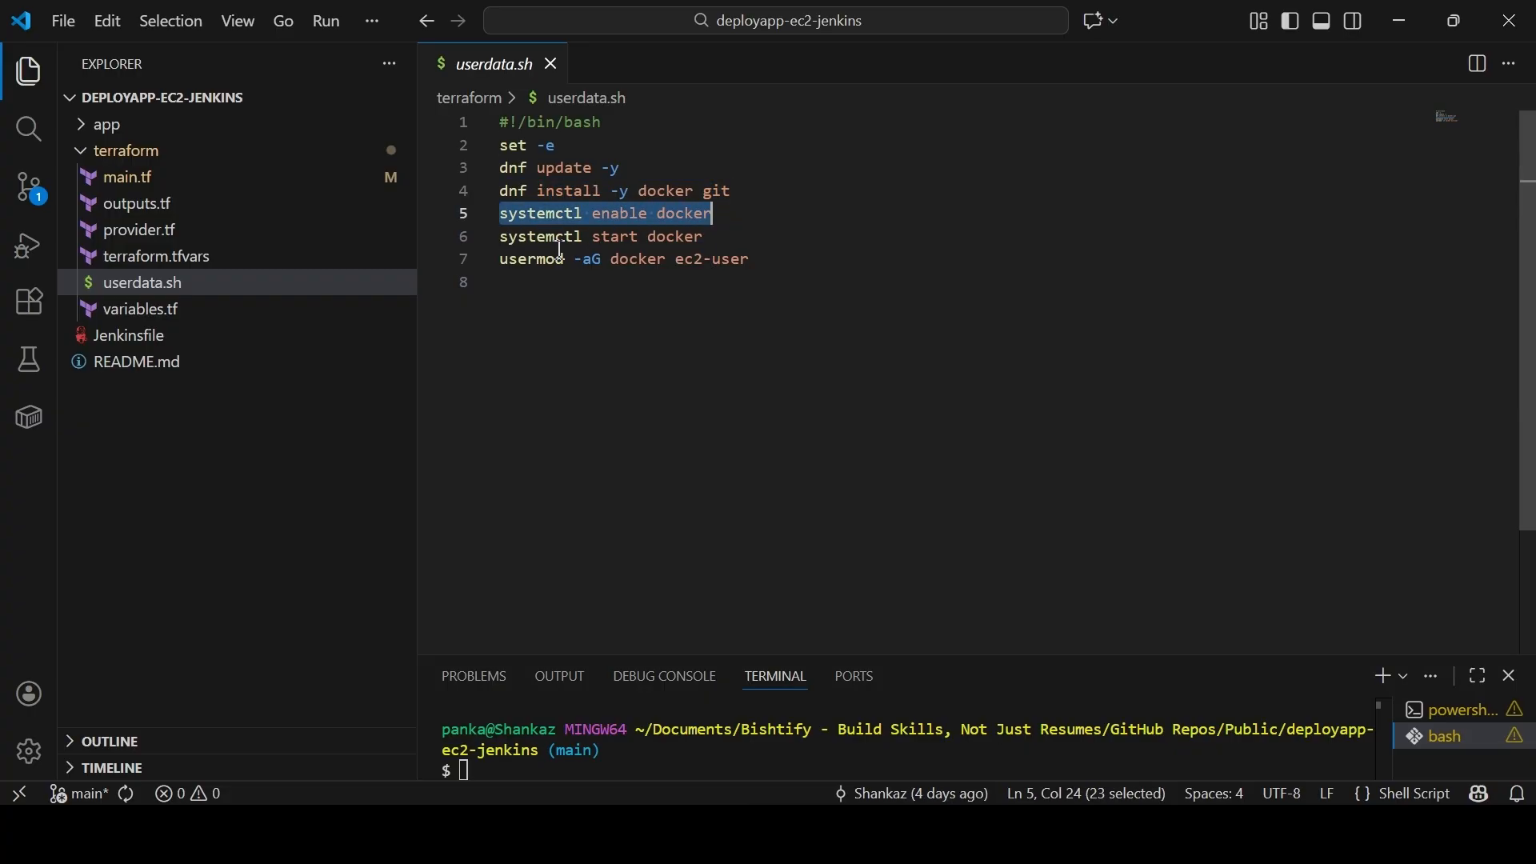
drag(504, 237, 697, 237)
drag(503, 261, 740, 263)
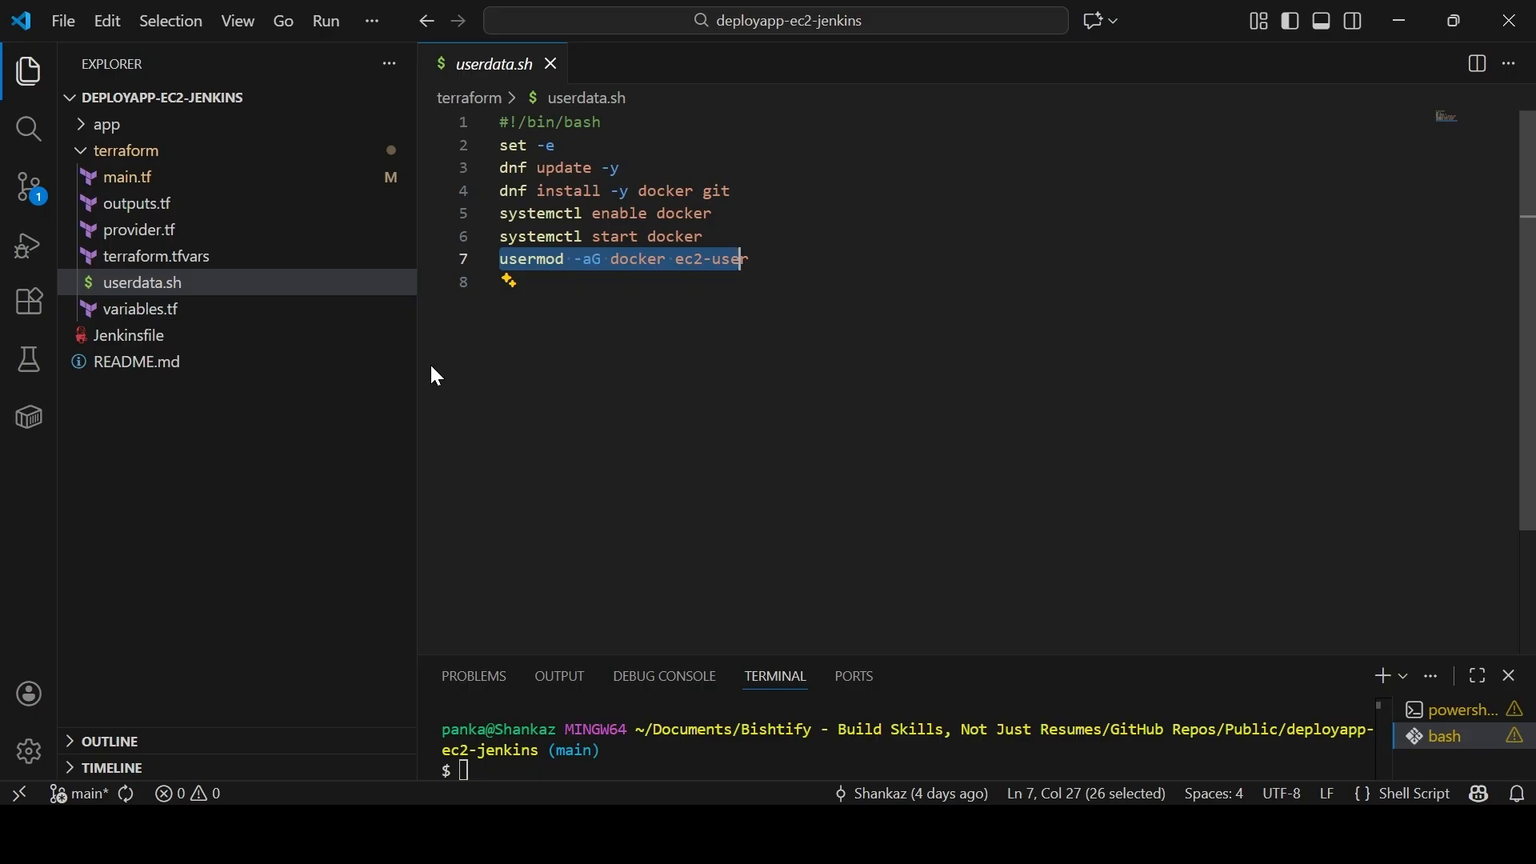
Open the Jenkinsfile and examine the TAINT_EC2 boolean parameter and the environment block that defines TF_DIR
click(174, 339)
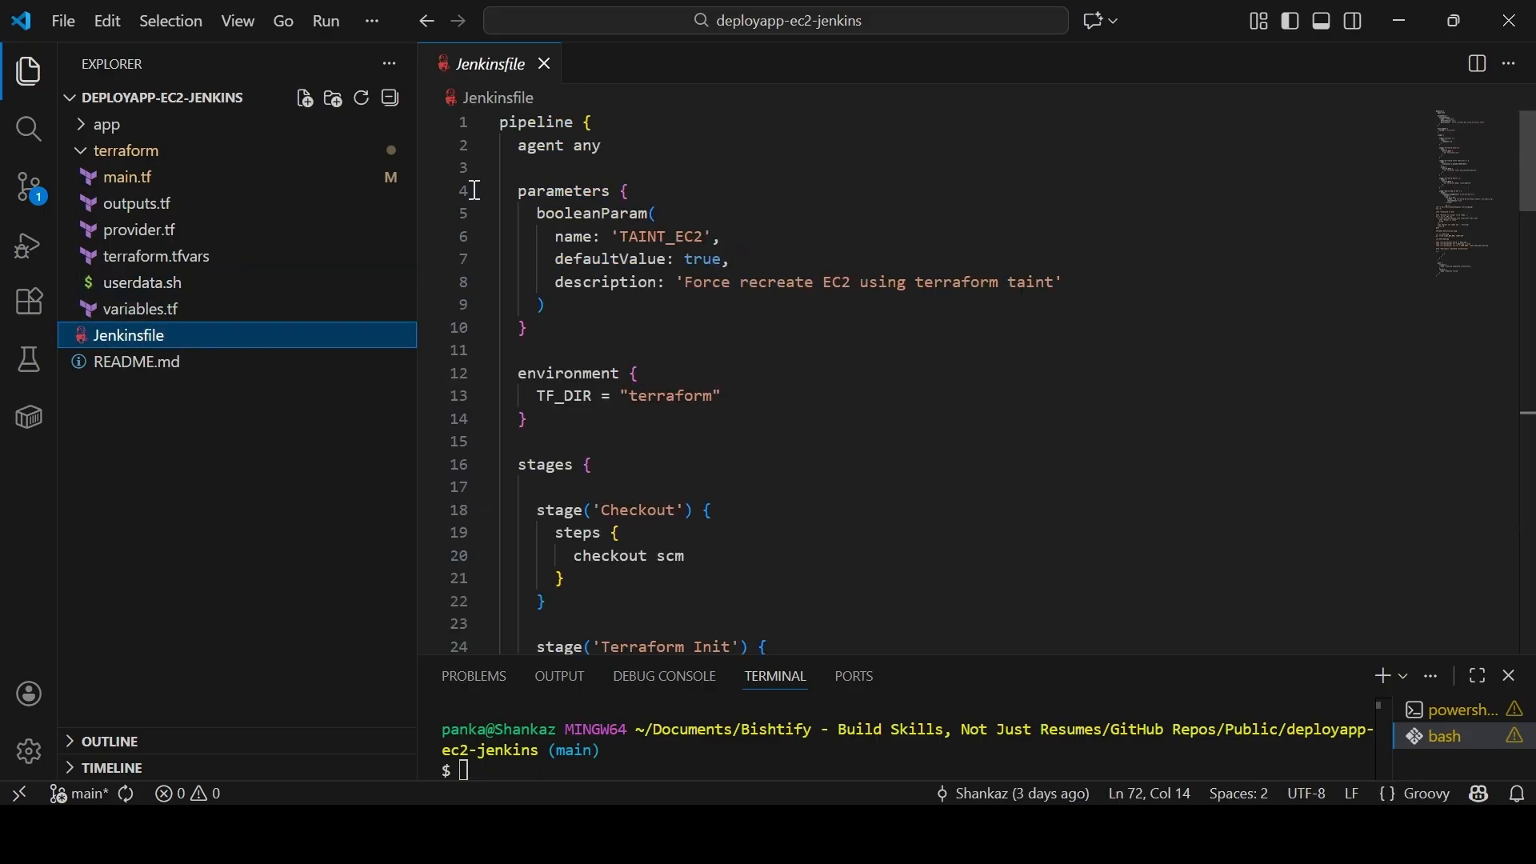
drag(515, 186, 552, 322)
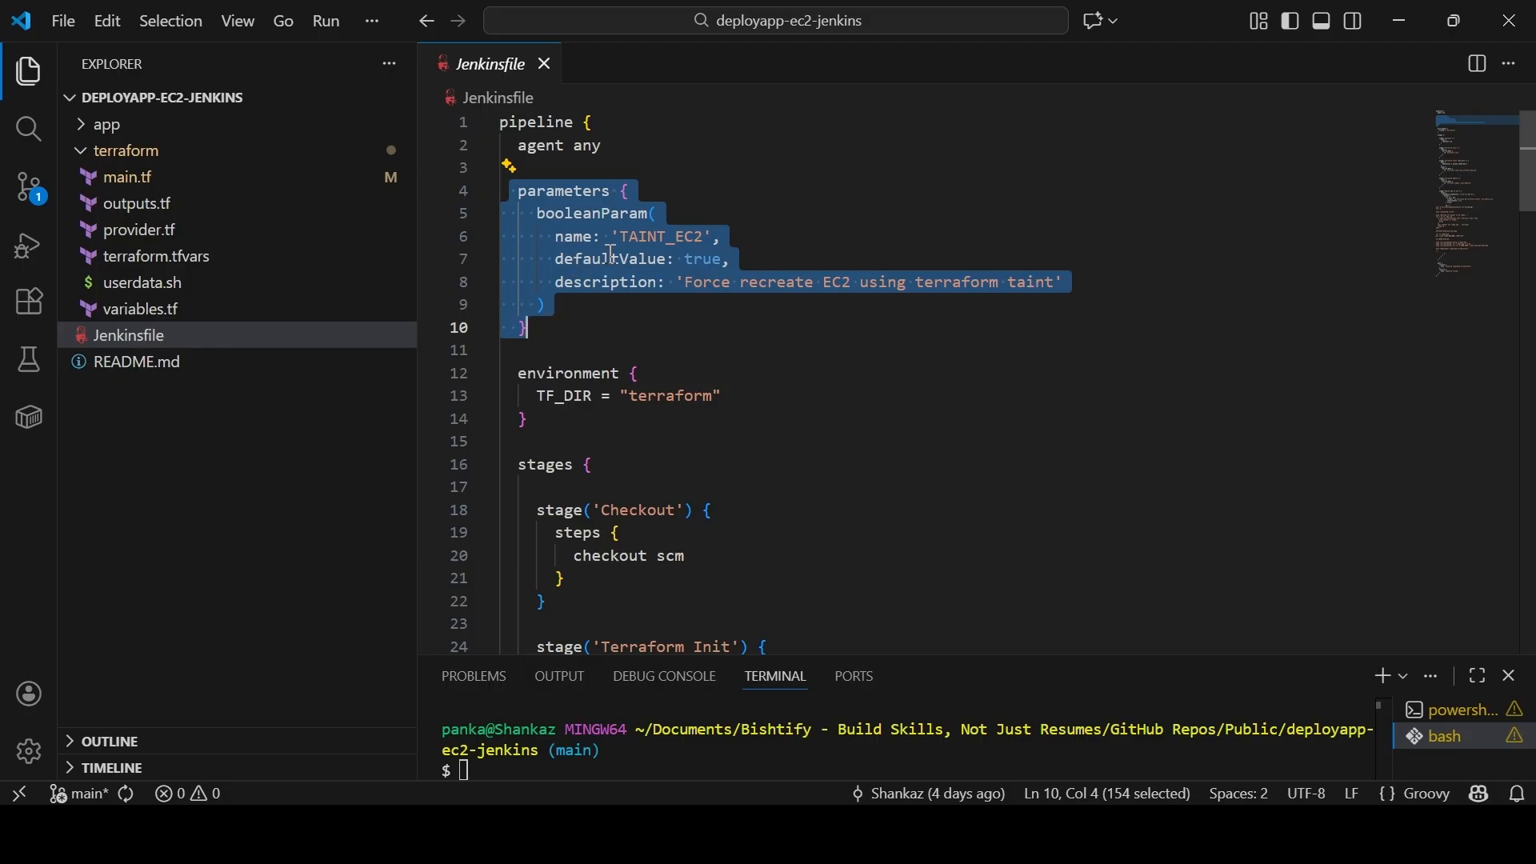
click(648, 239)
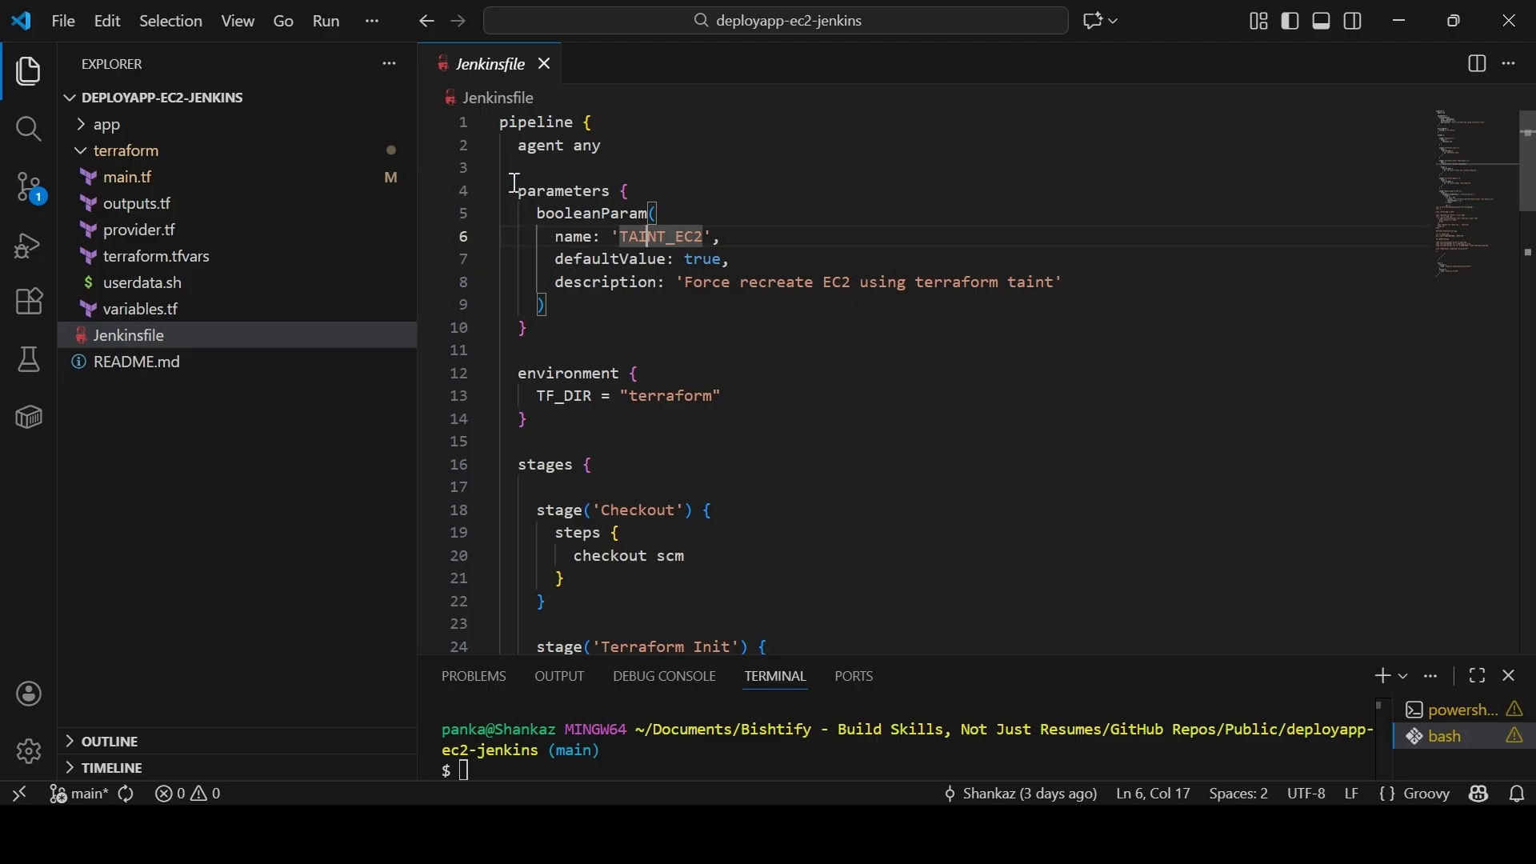
drag(518, 191, 558, 329)
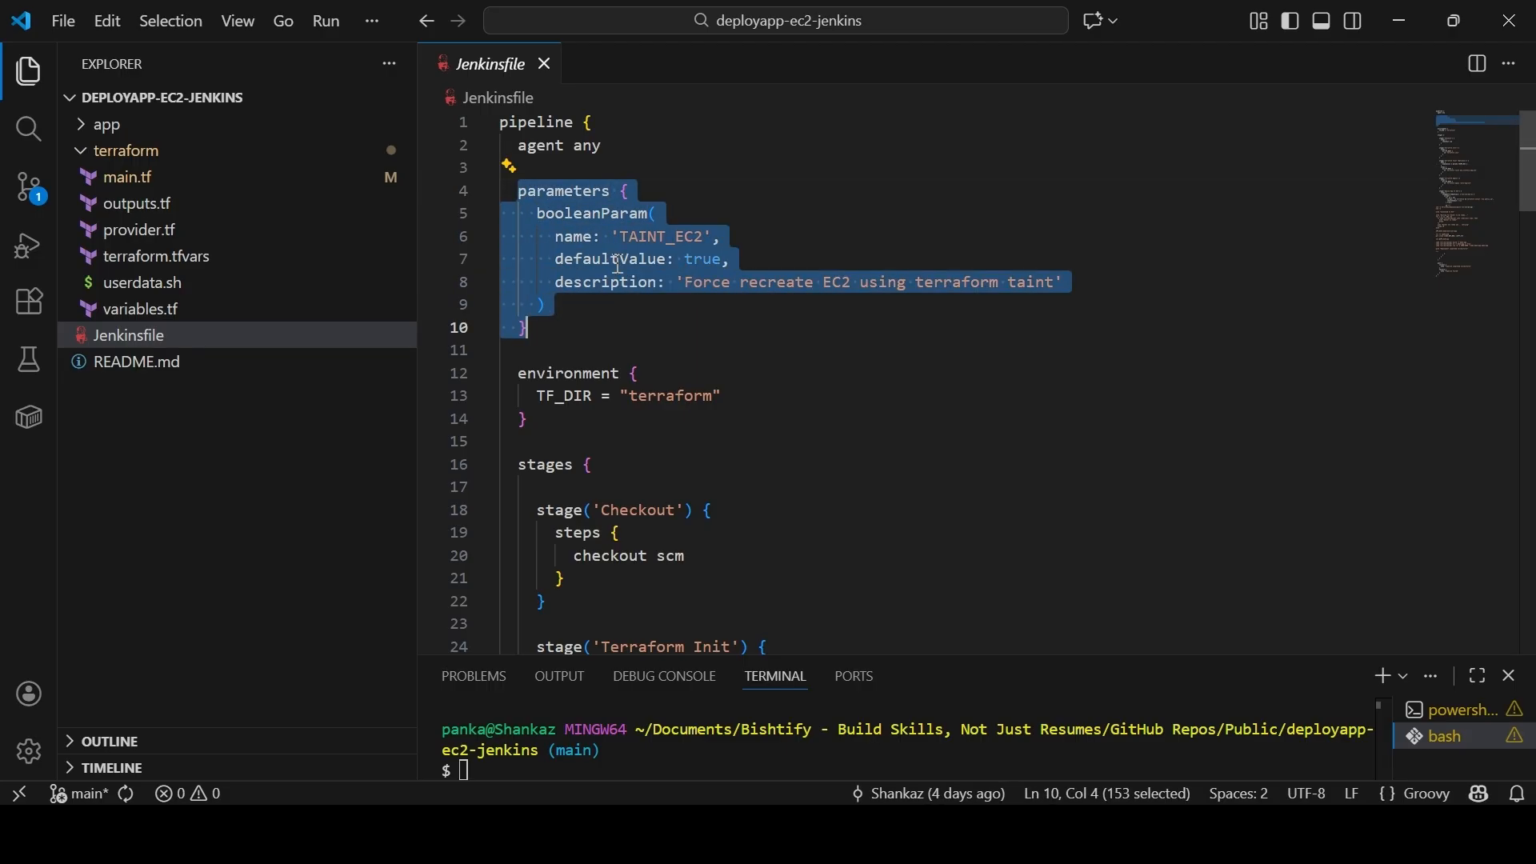
click(729, 264)
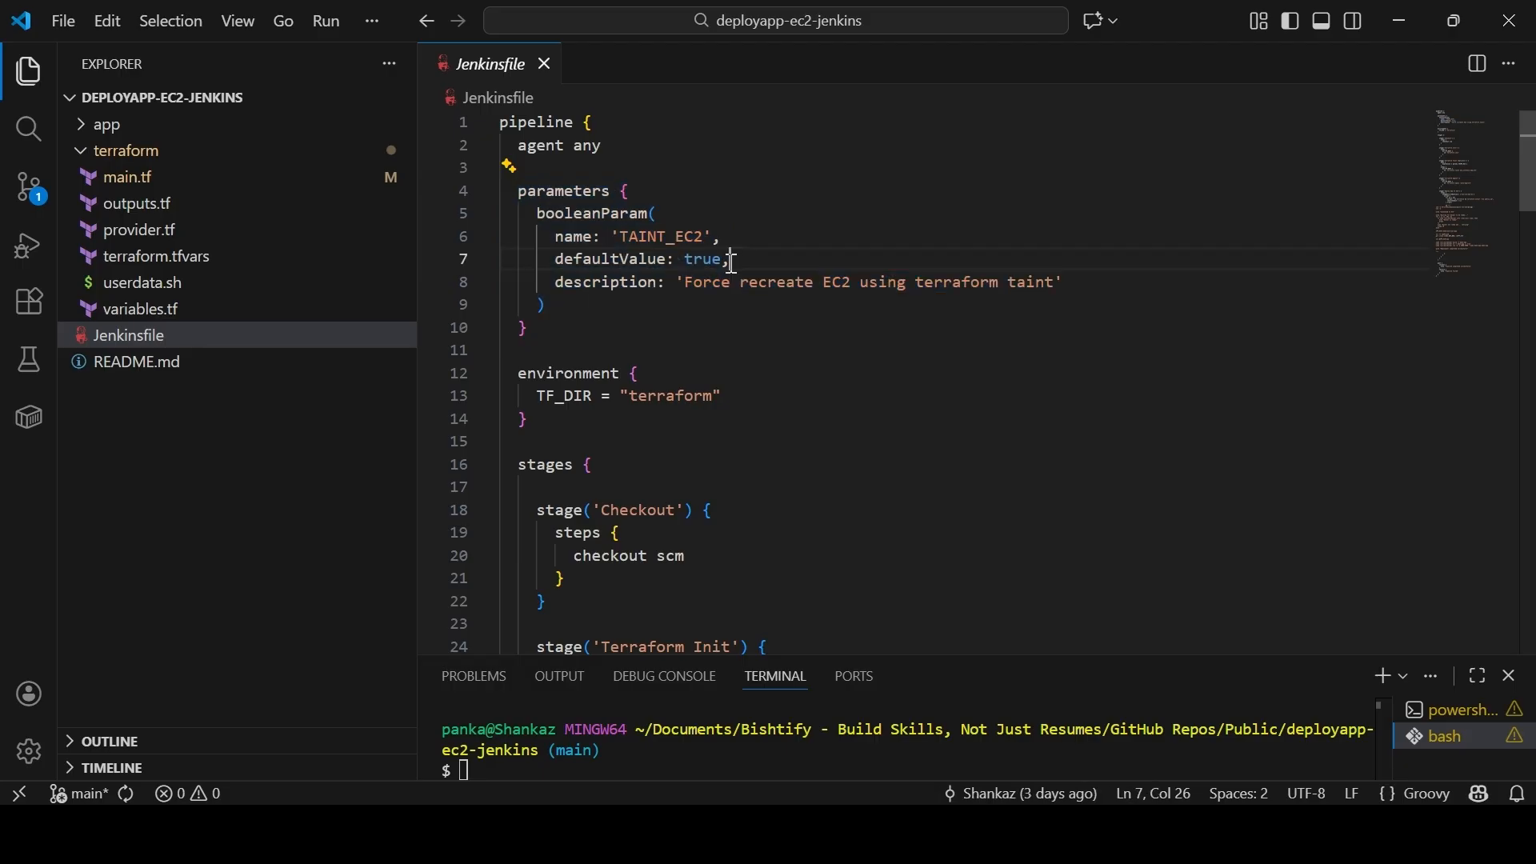
mouse_move(1529, 184)
mouse_down()
mouse_move(1531, 216)
mouse_move(1531, 200)
mouse_up()
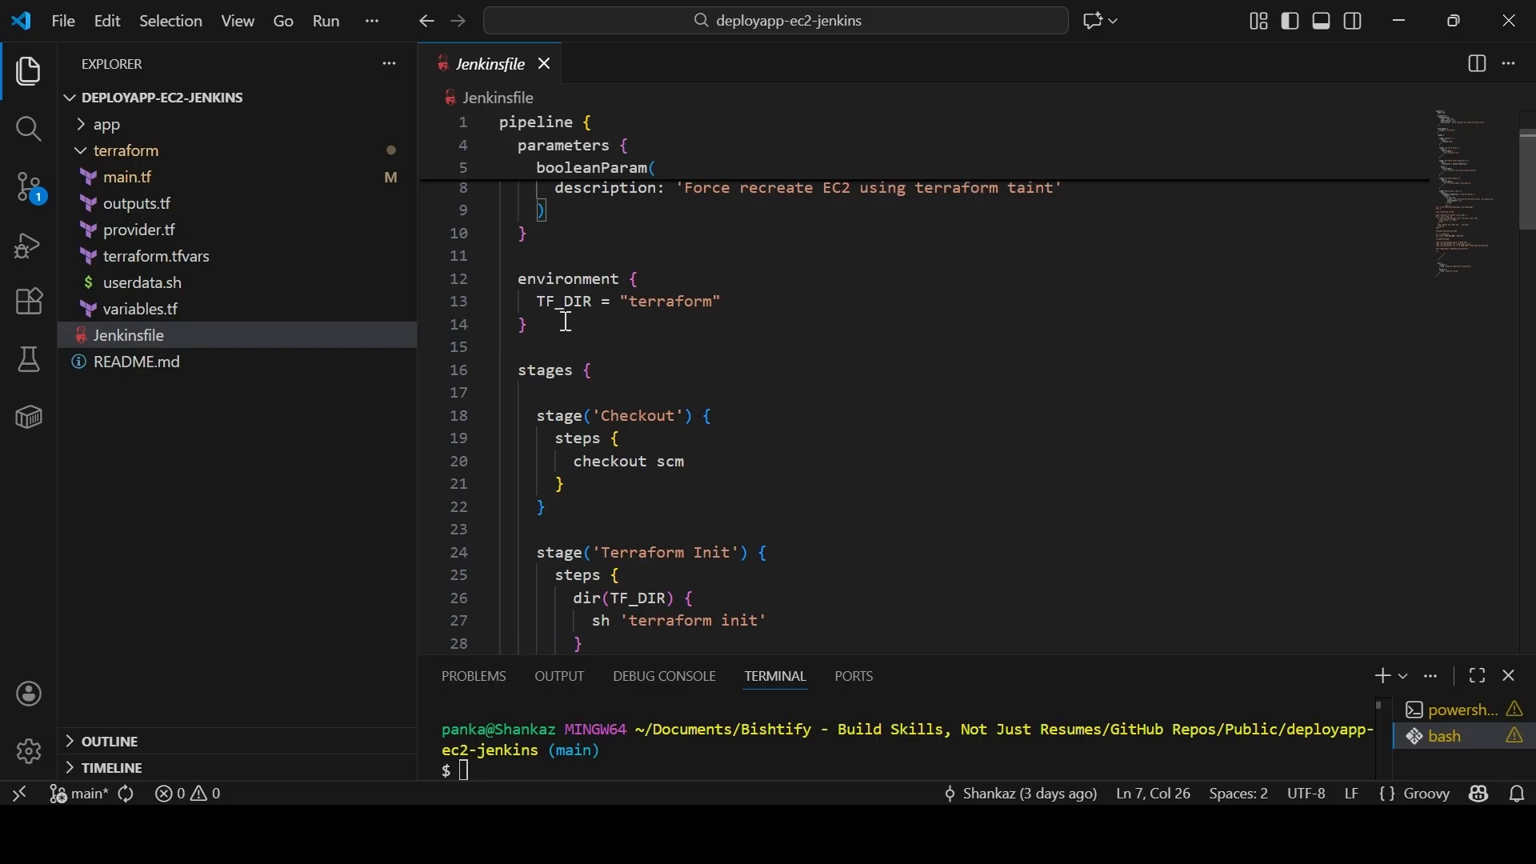
drag(516, 279, 614, 333)
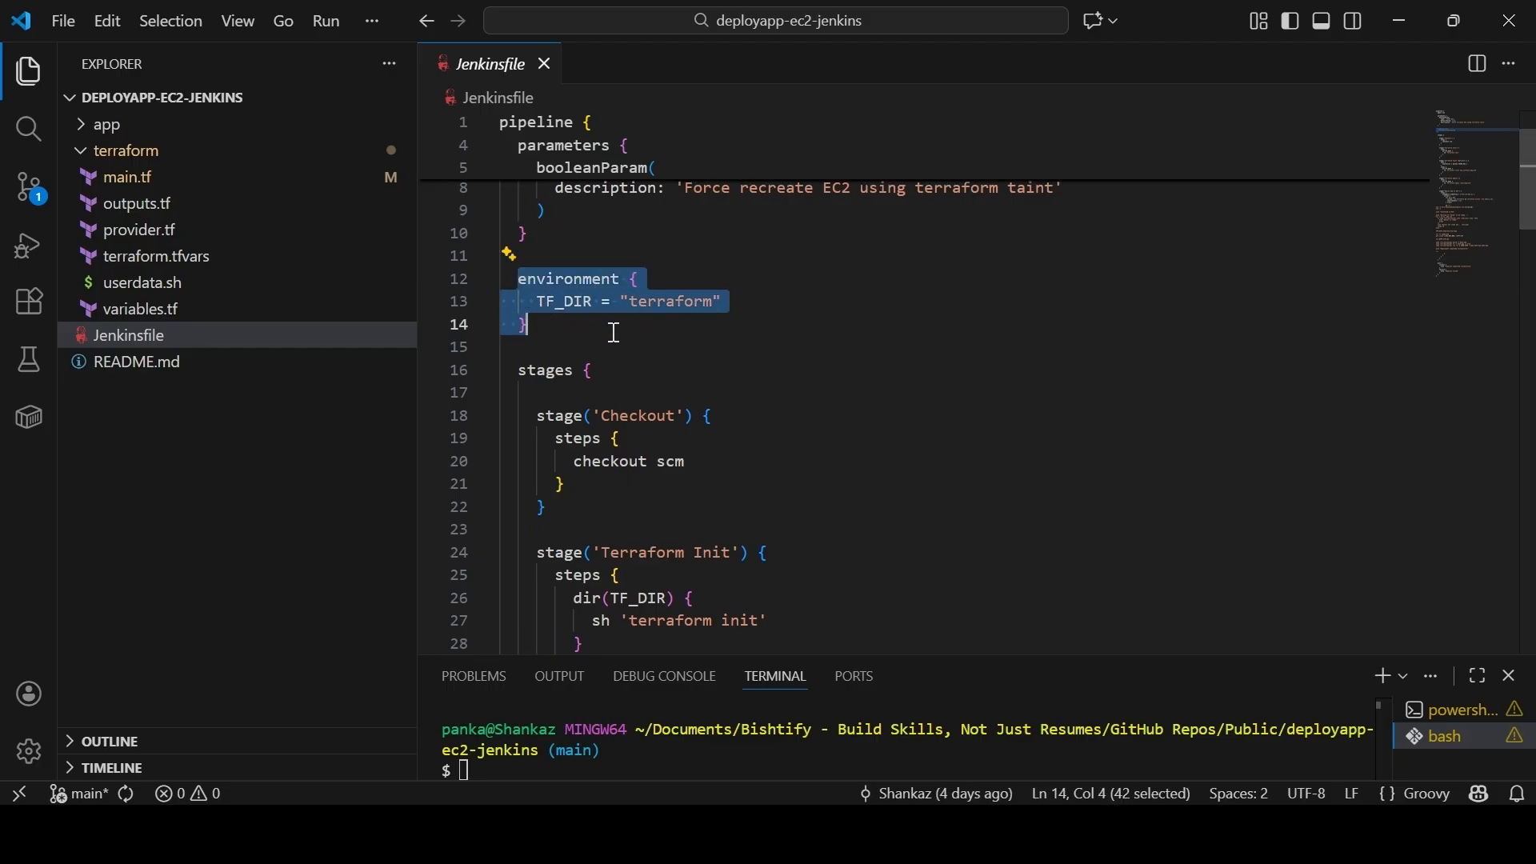
Examine the Checkout, Terraform Init and optional Terraform Taint stages in the Jenkinsfile, including the terraform taint command
drag(1531, 202, 1531, 249)
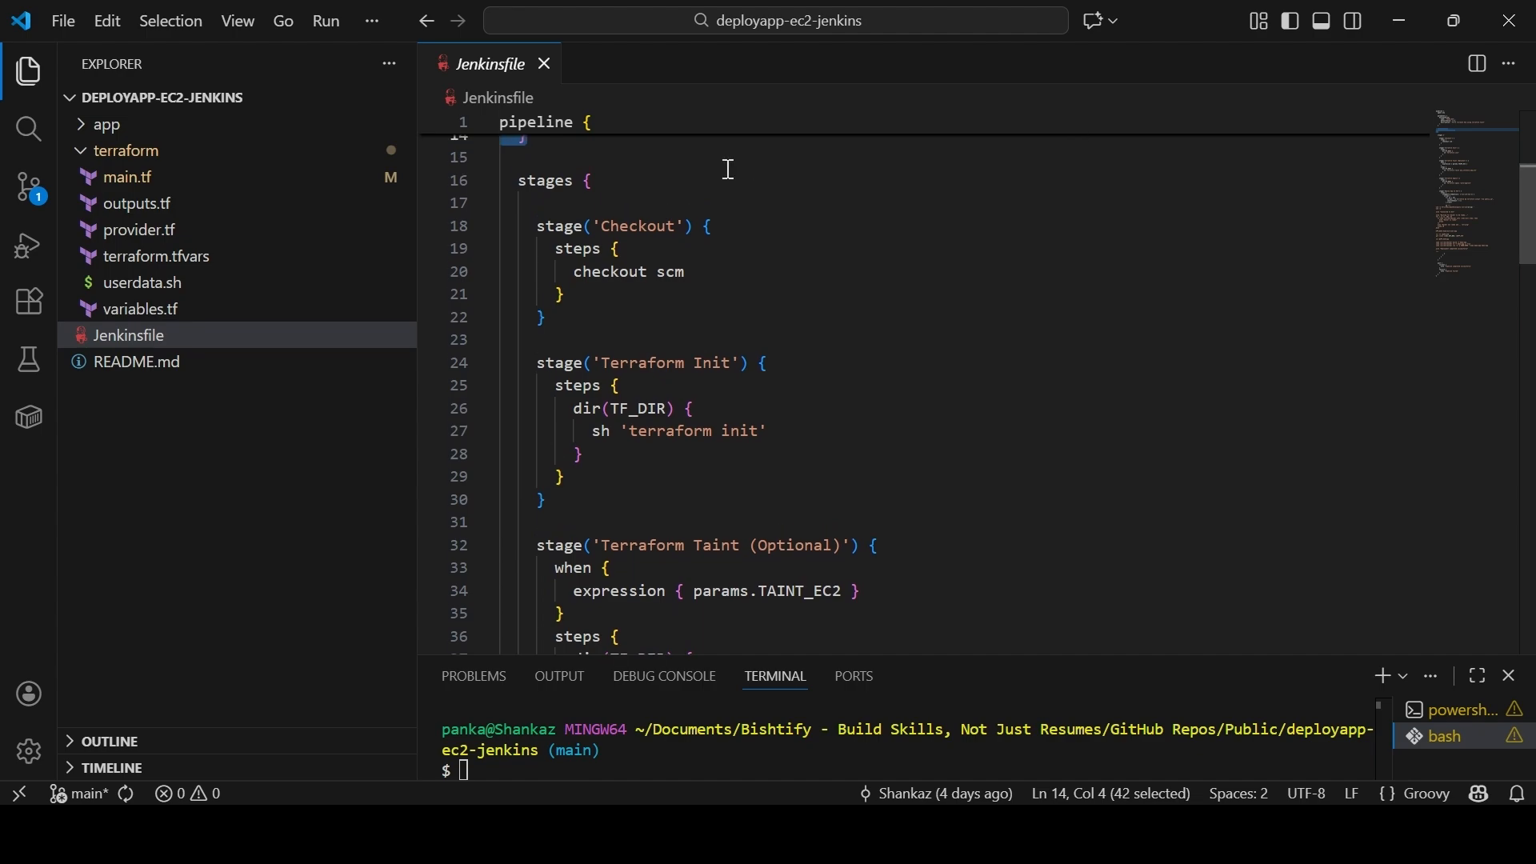
drag(611, 230, 709, 230)
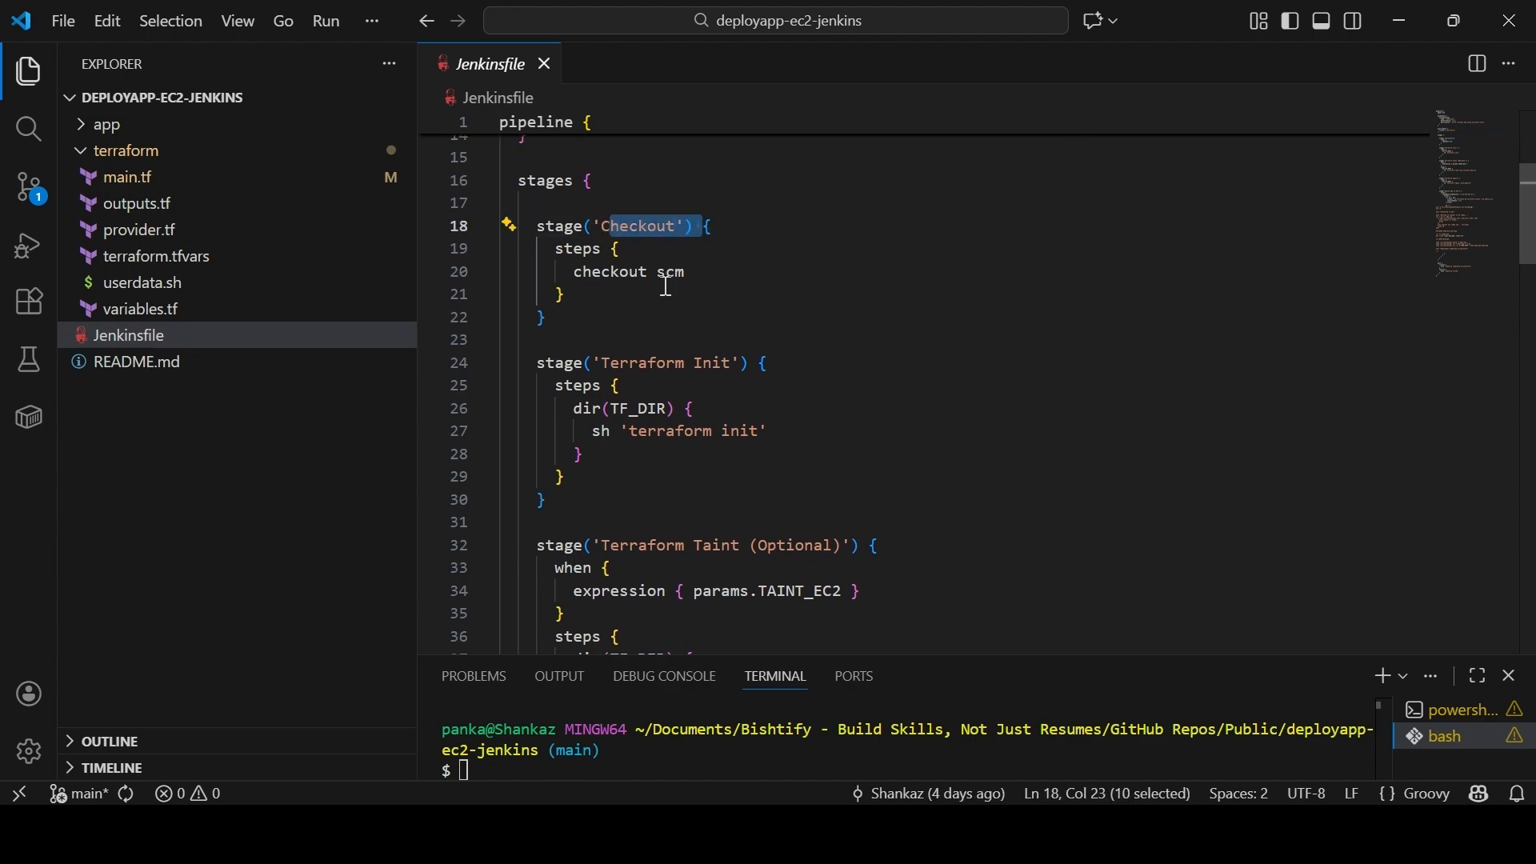
drag(603, 362, 622, 386)
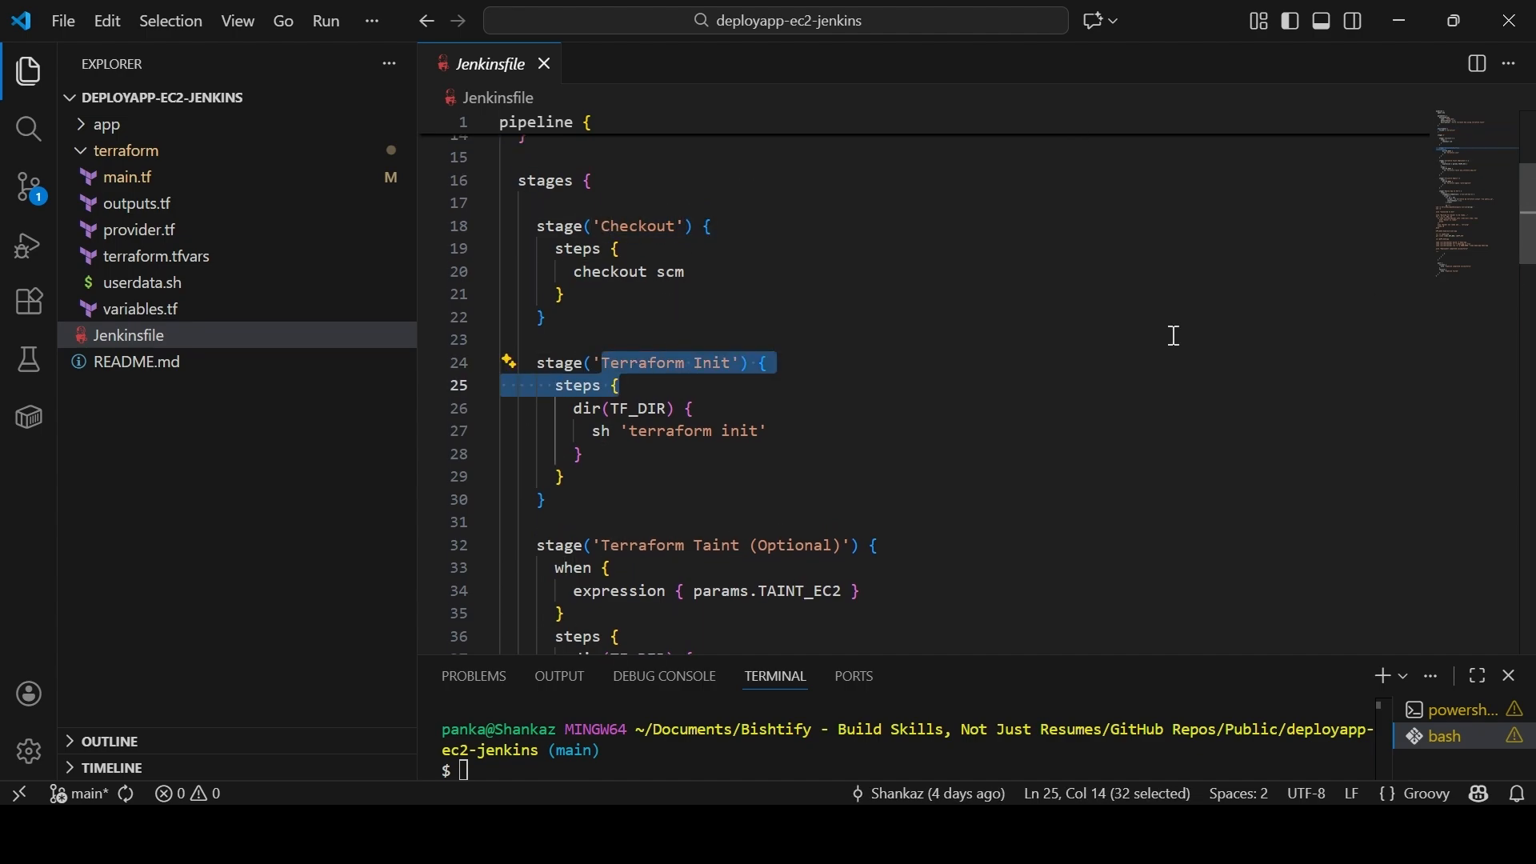
drag(1534, 237, 1534, 287)
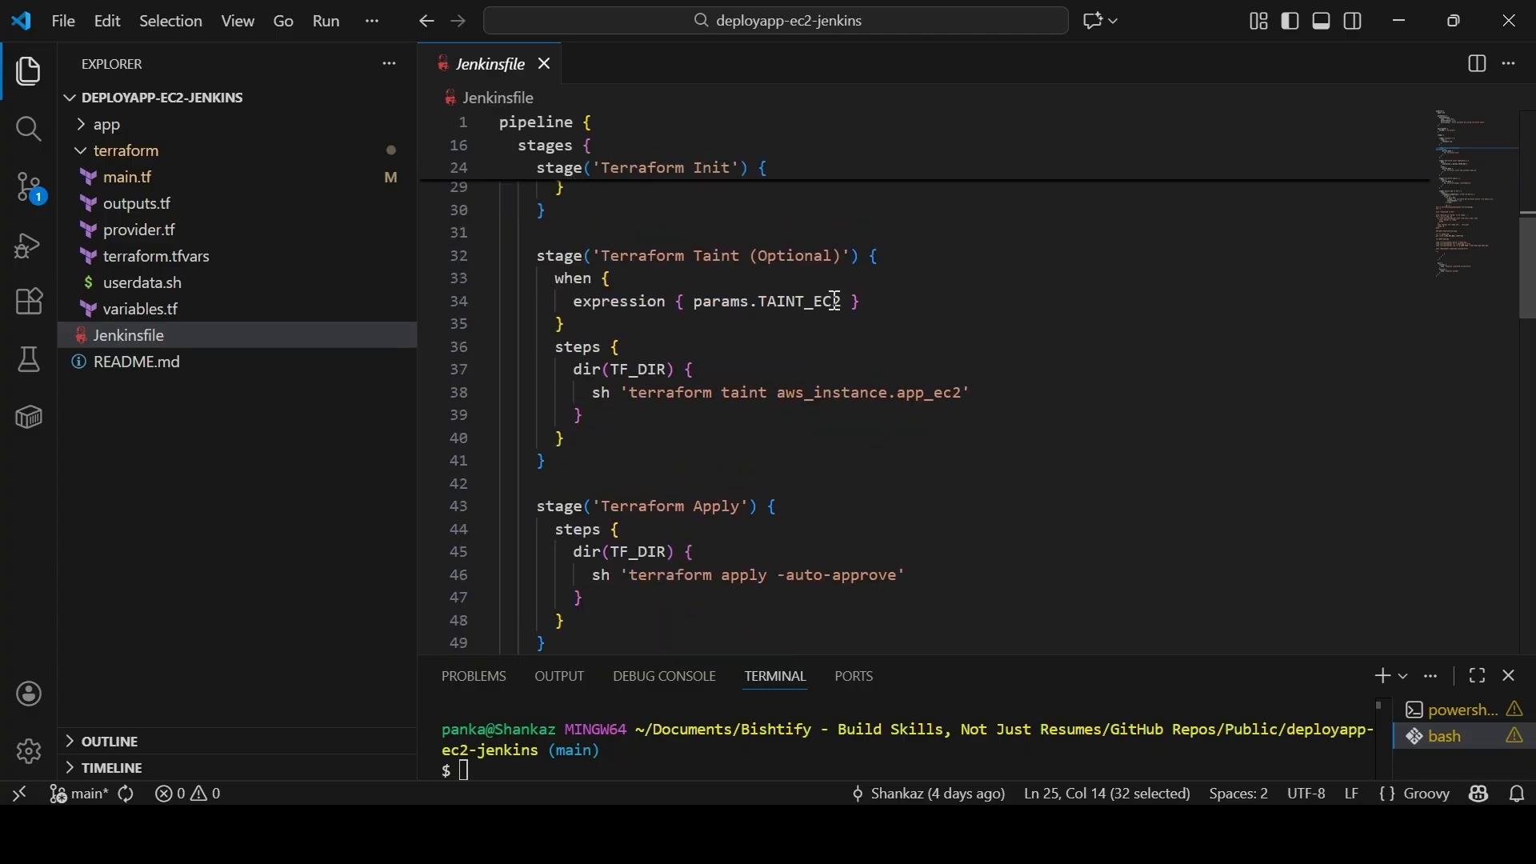
drag(631, 392, 973, 393)
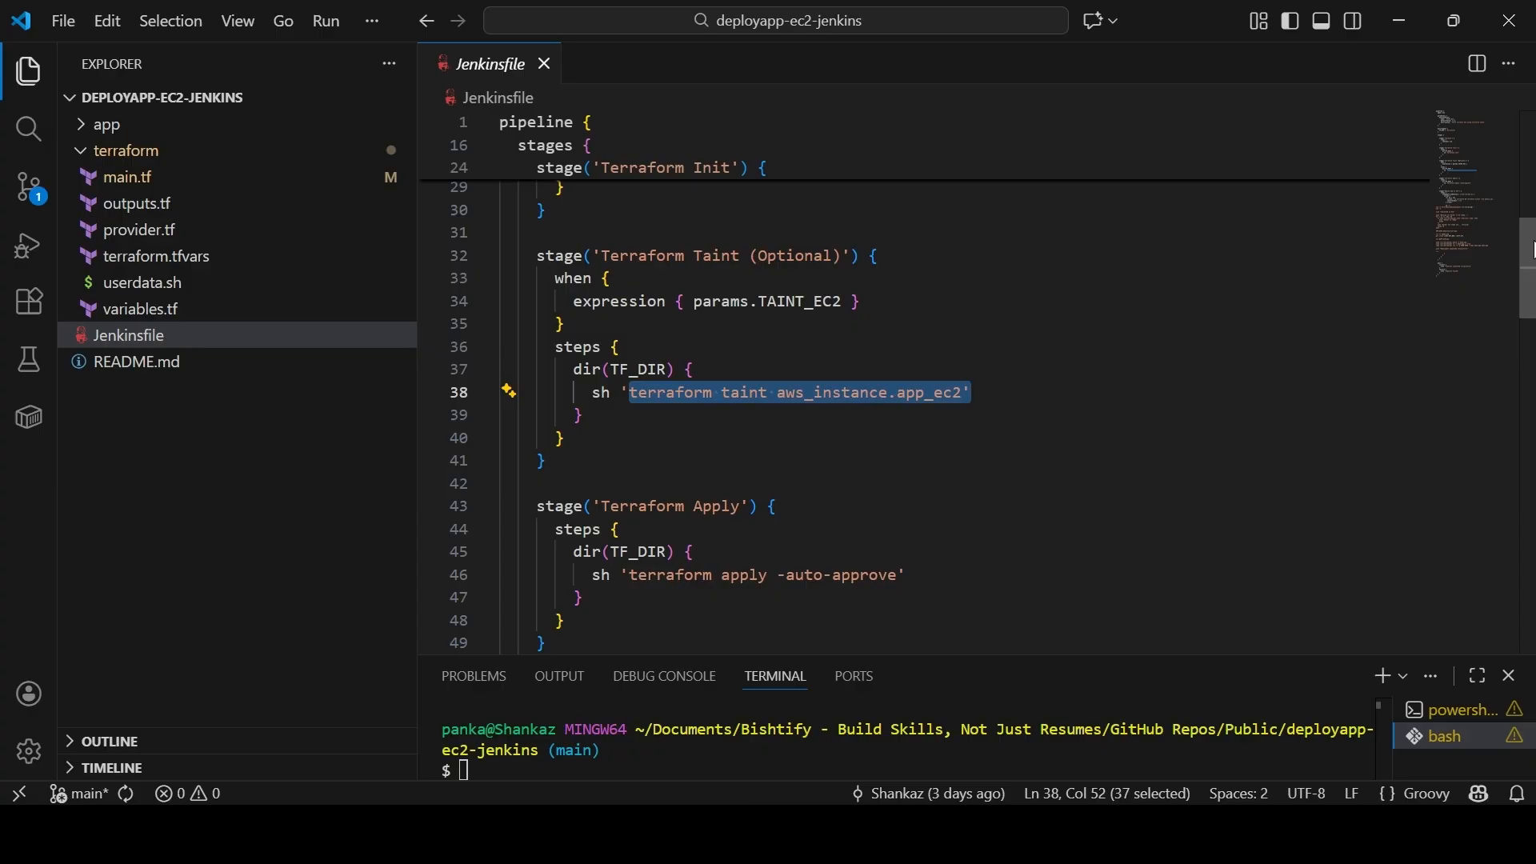
Examine the Deploy App to EC2 stage's ec2-ssh-key credentials and the script line that reads the Terraform public_ip output
scroll(1529, 336, down, 5)
scroll(1529, 343, down, 1)
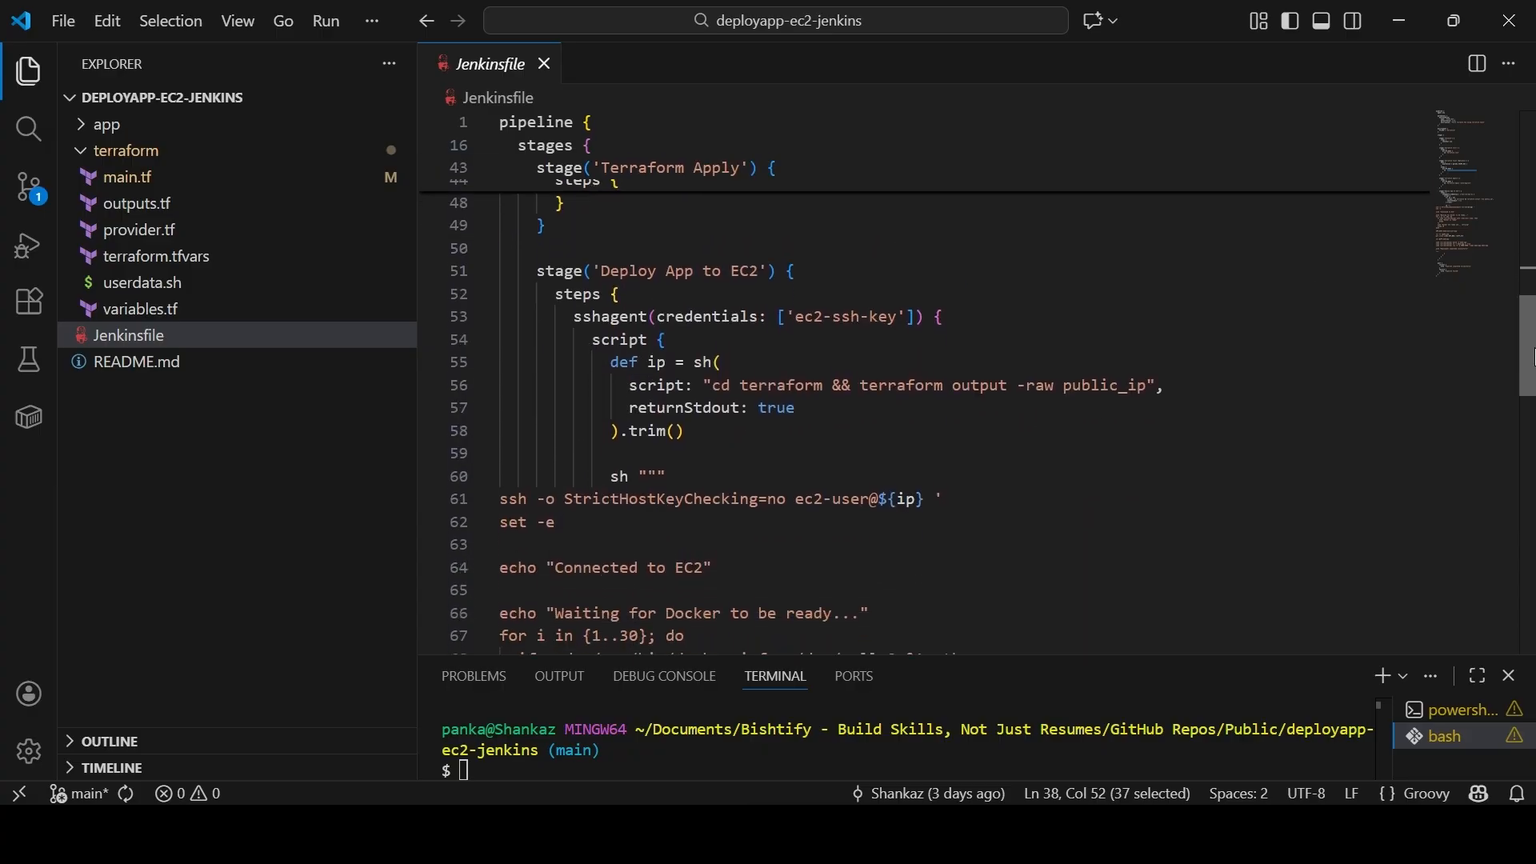
drag(536, 281, 805, 312)
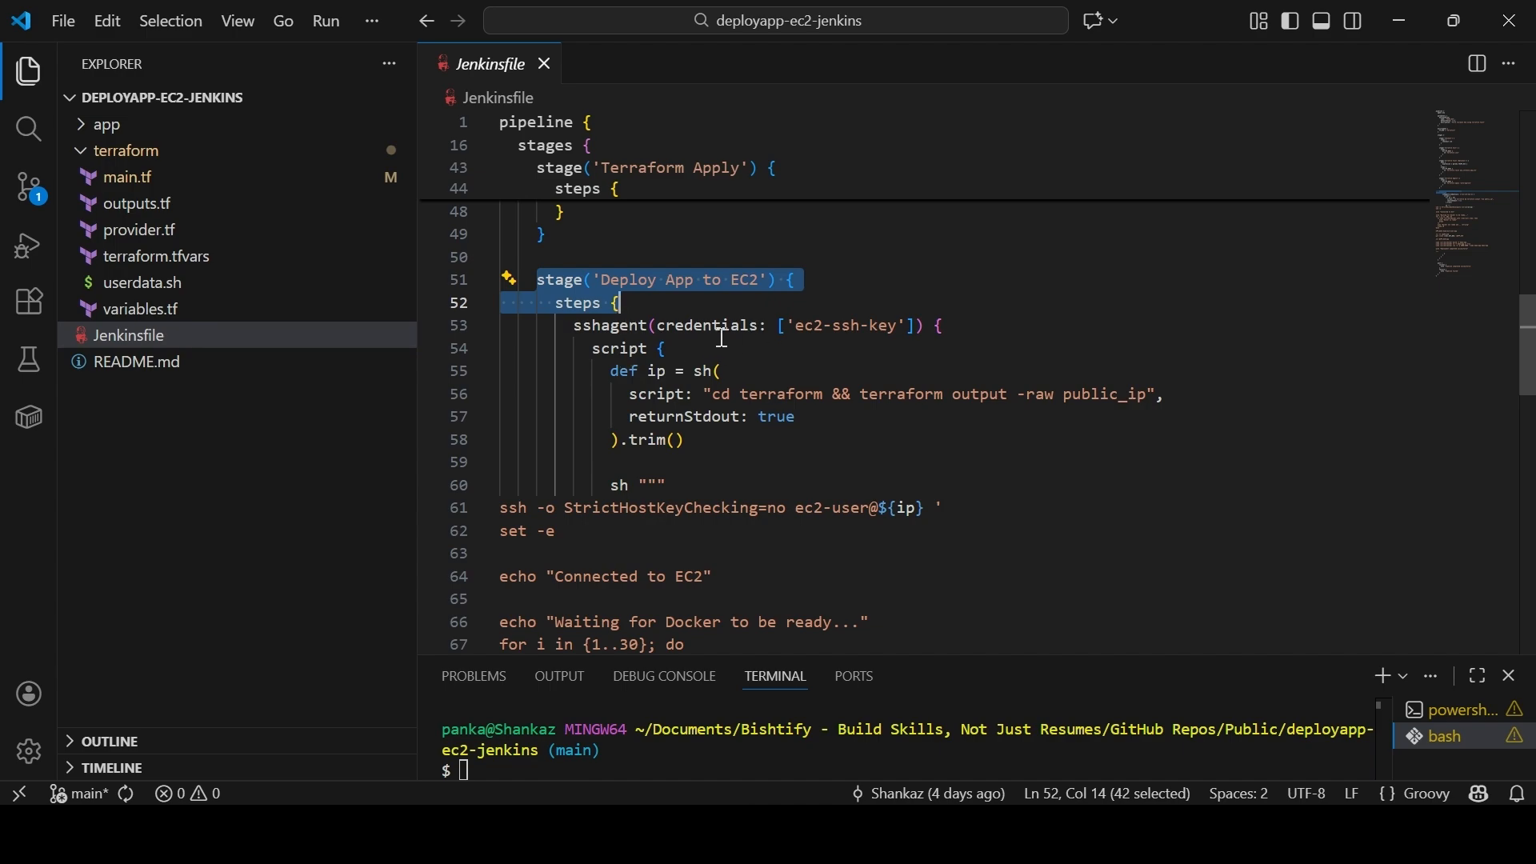
click(796, 328)
drag(795, 328, 908, 330)
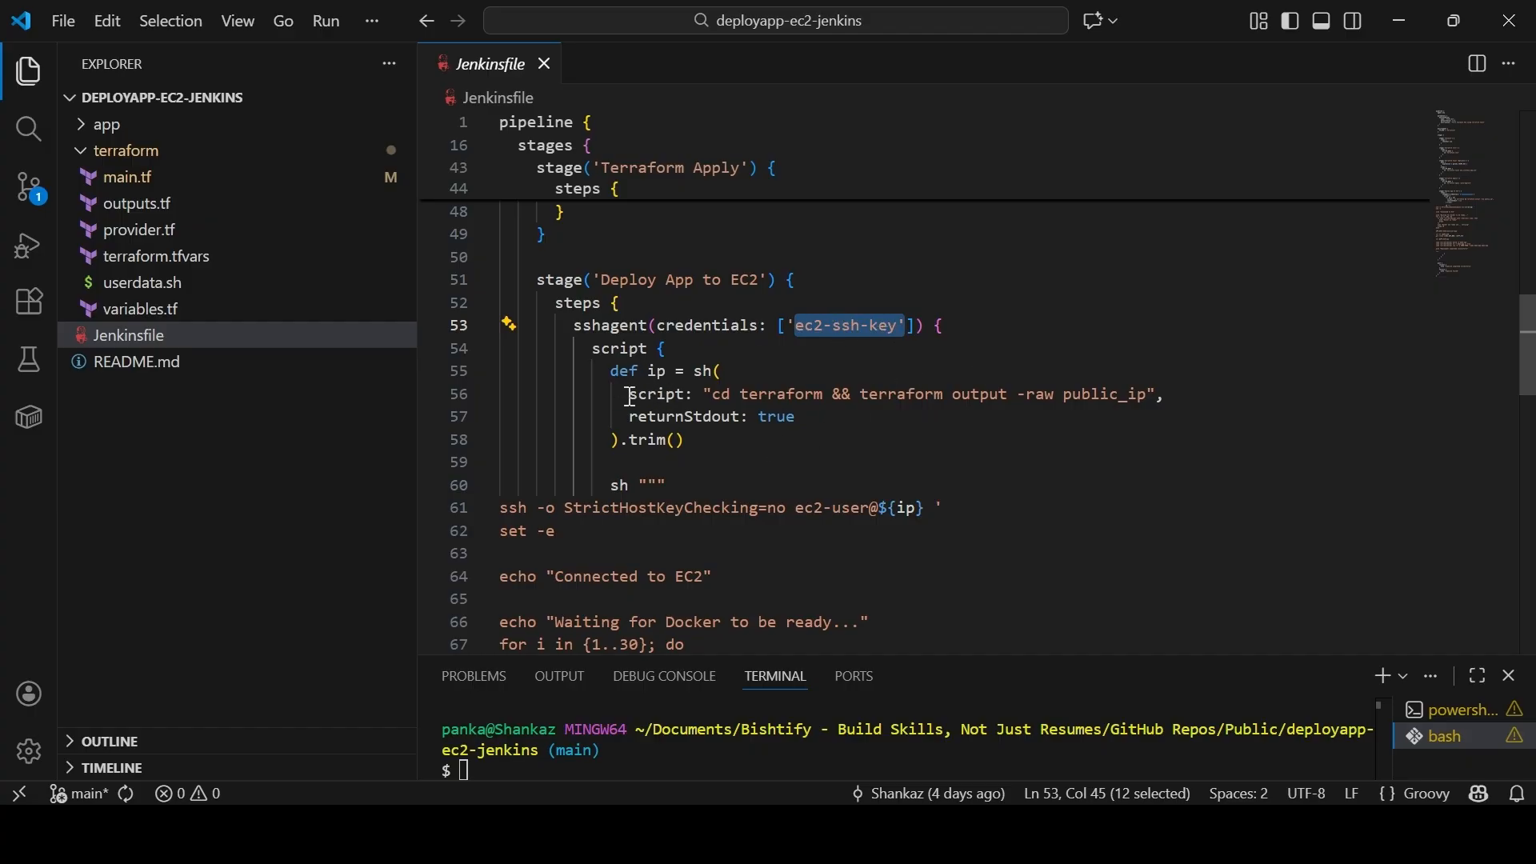
drag(630, 395, 1159, 395)
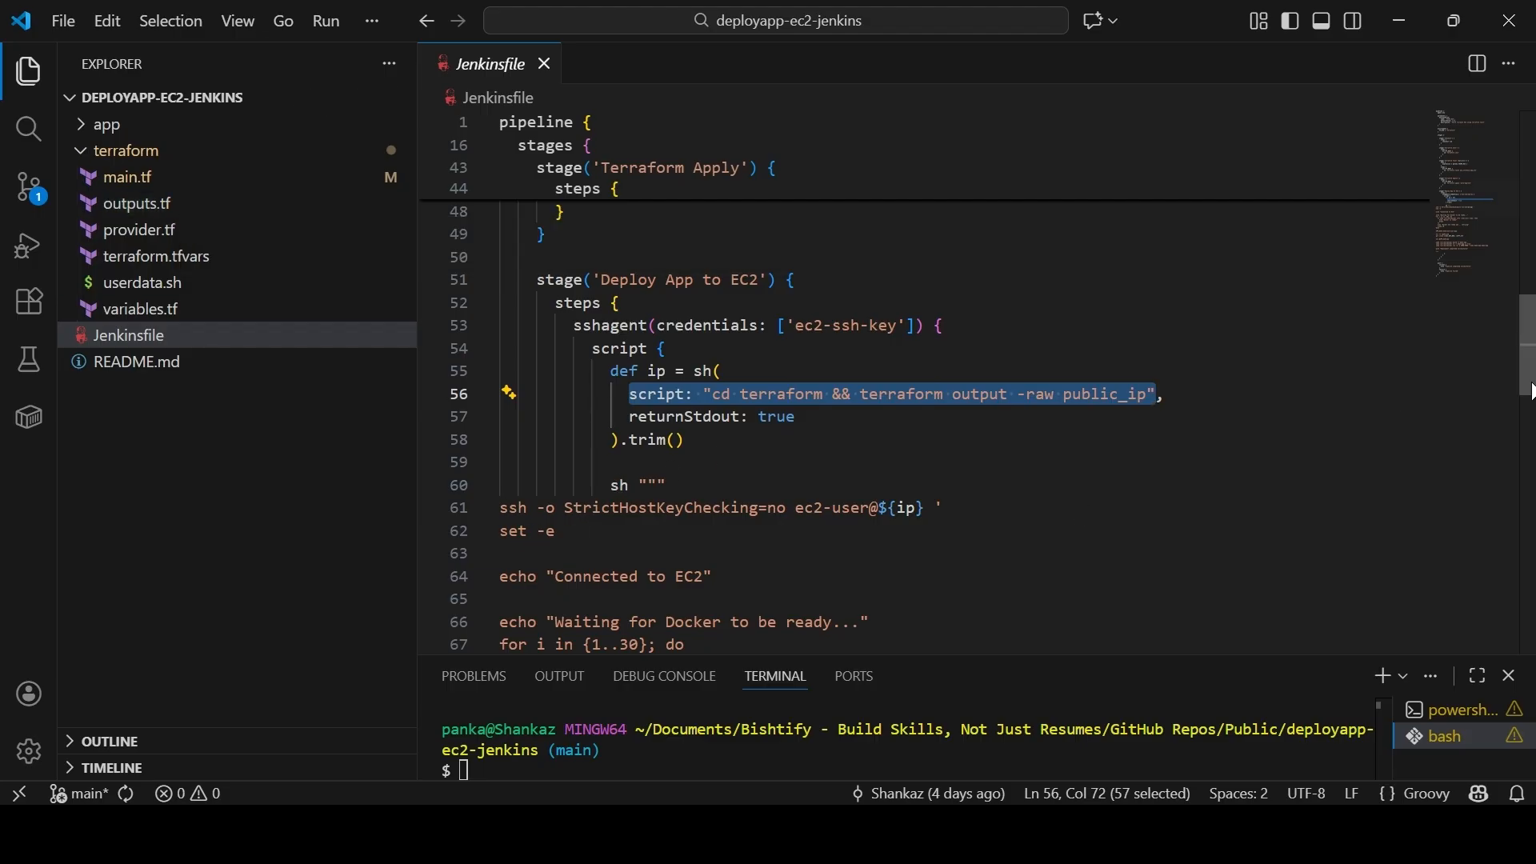
Examine the rest of the Jenkinsfile: the SSH connection, Docker readiness loop, repository clone, Docker build and run commands, and post block
scroll(1530, 399, down, 3)
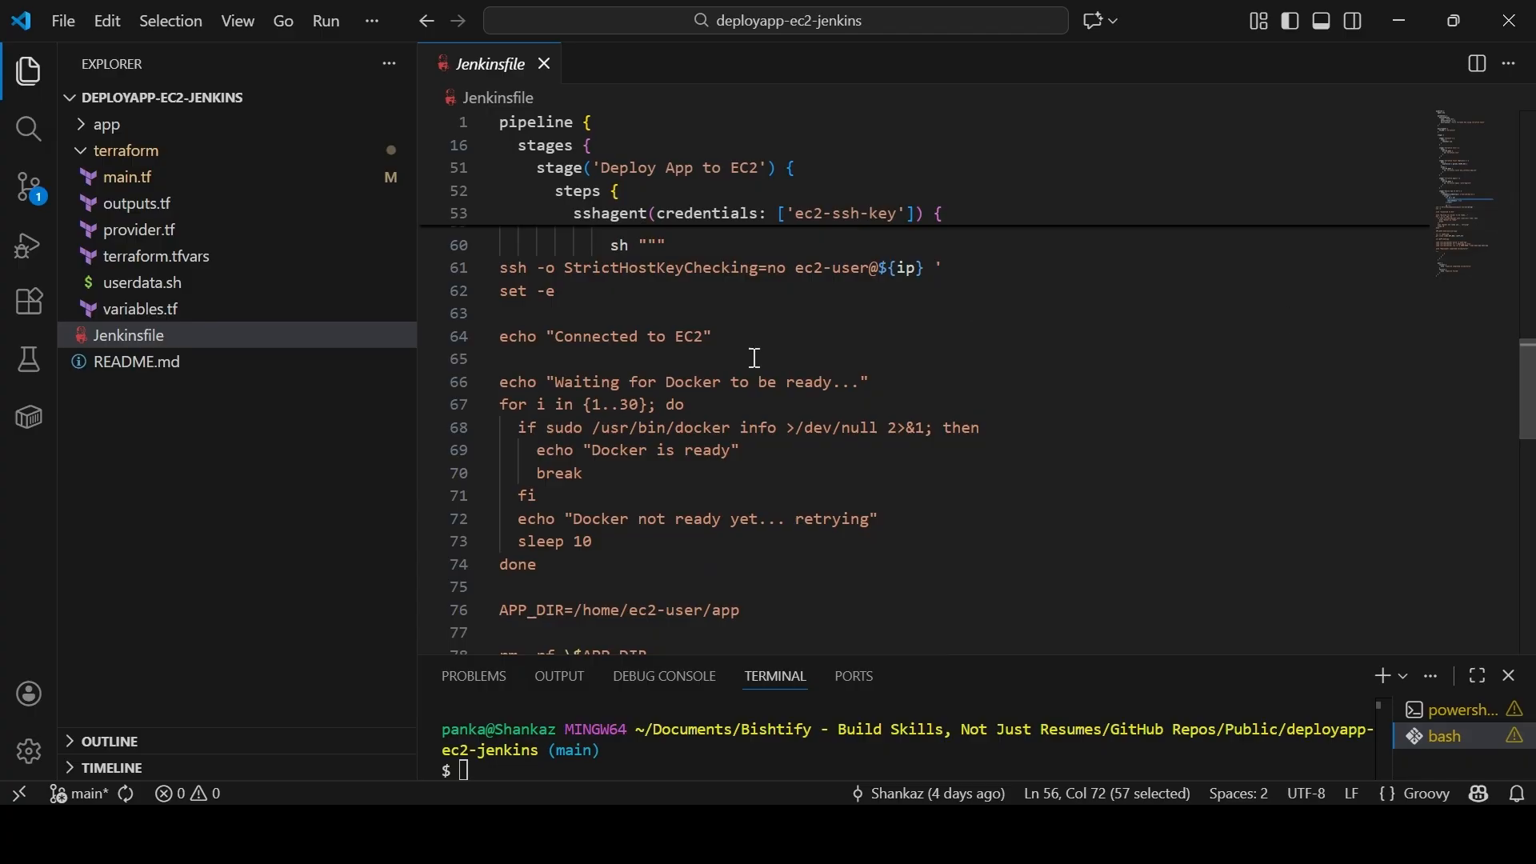
drag(502, 268, 725, 334)
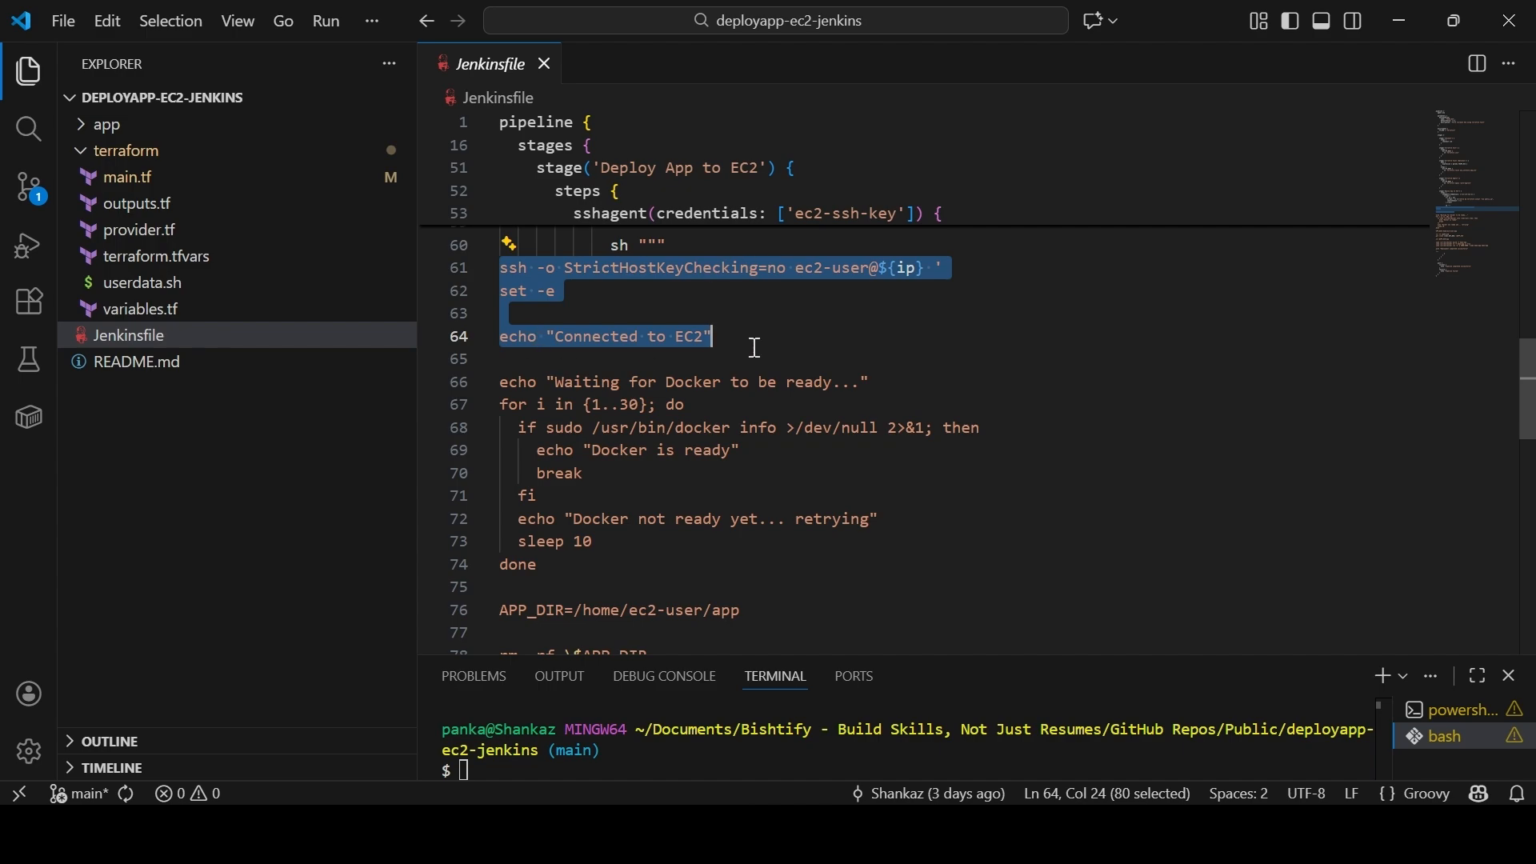
scroll(1533, 397, down, 2)
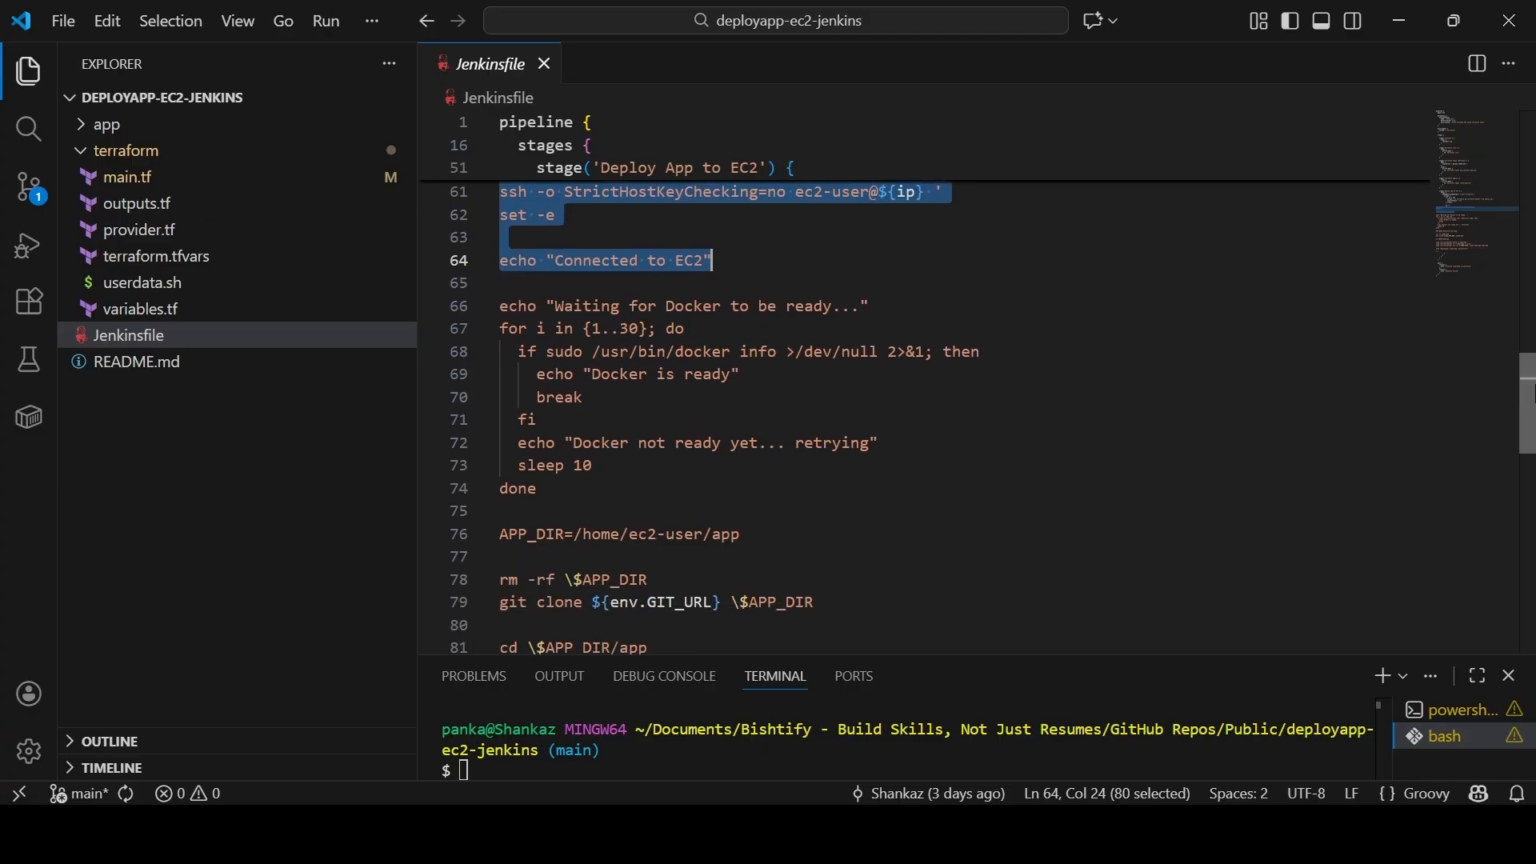
drag(1534, 399, 1534, 460)
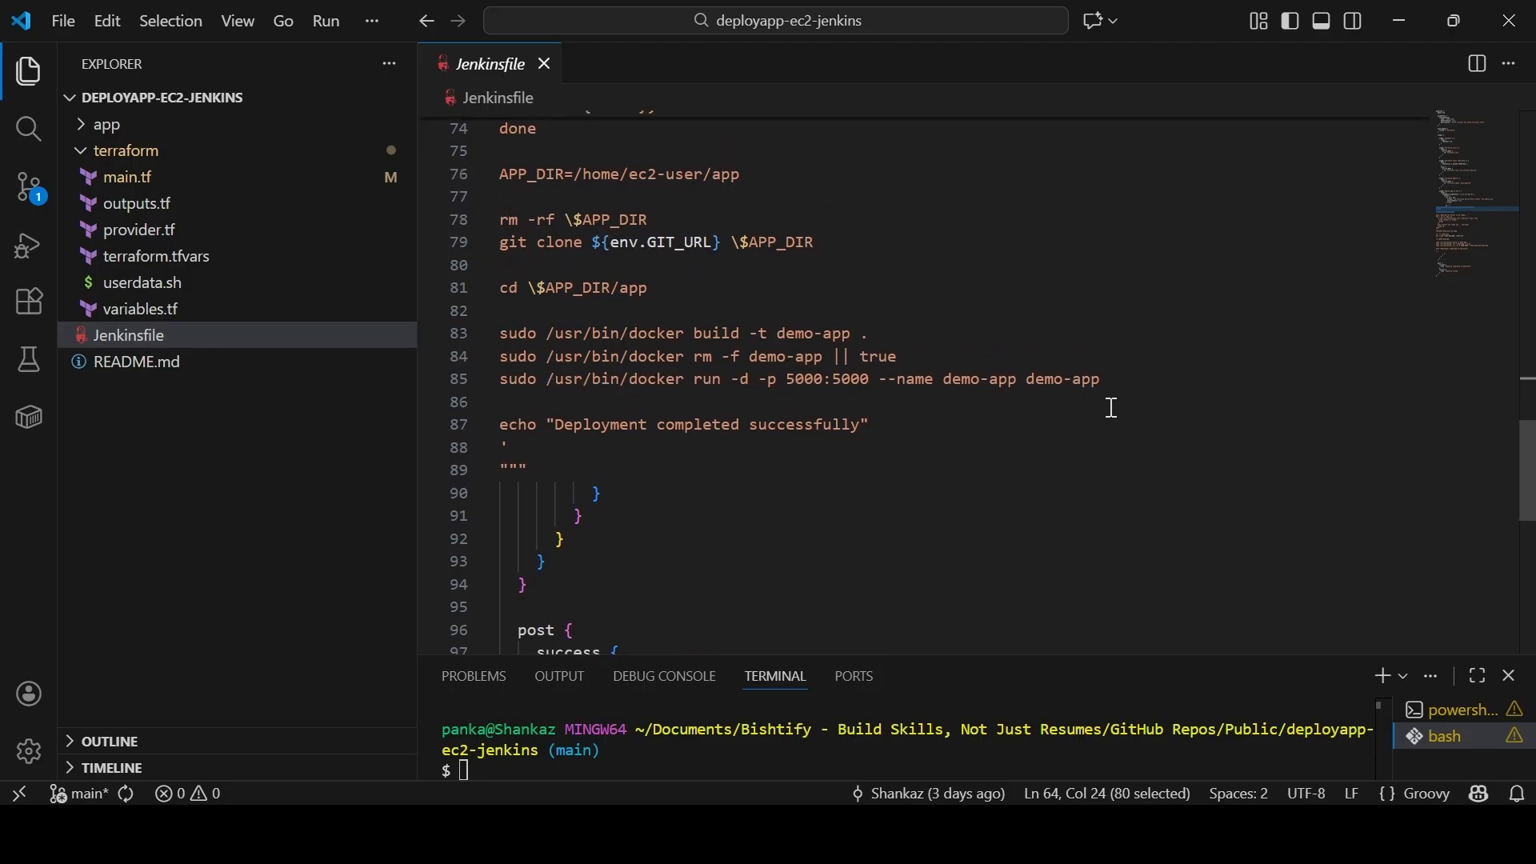
drag(1535, 473, 1534, 541)
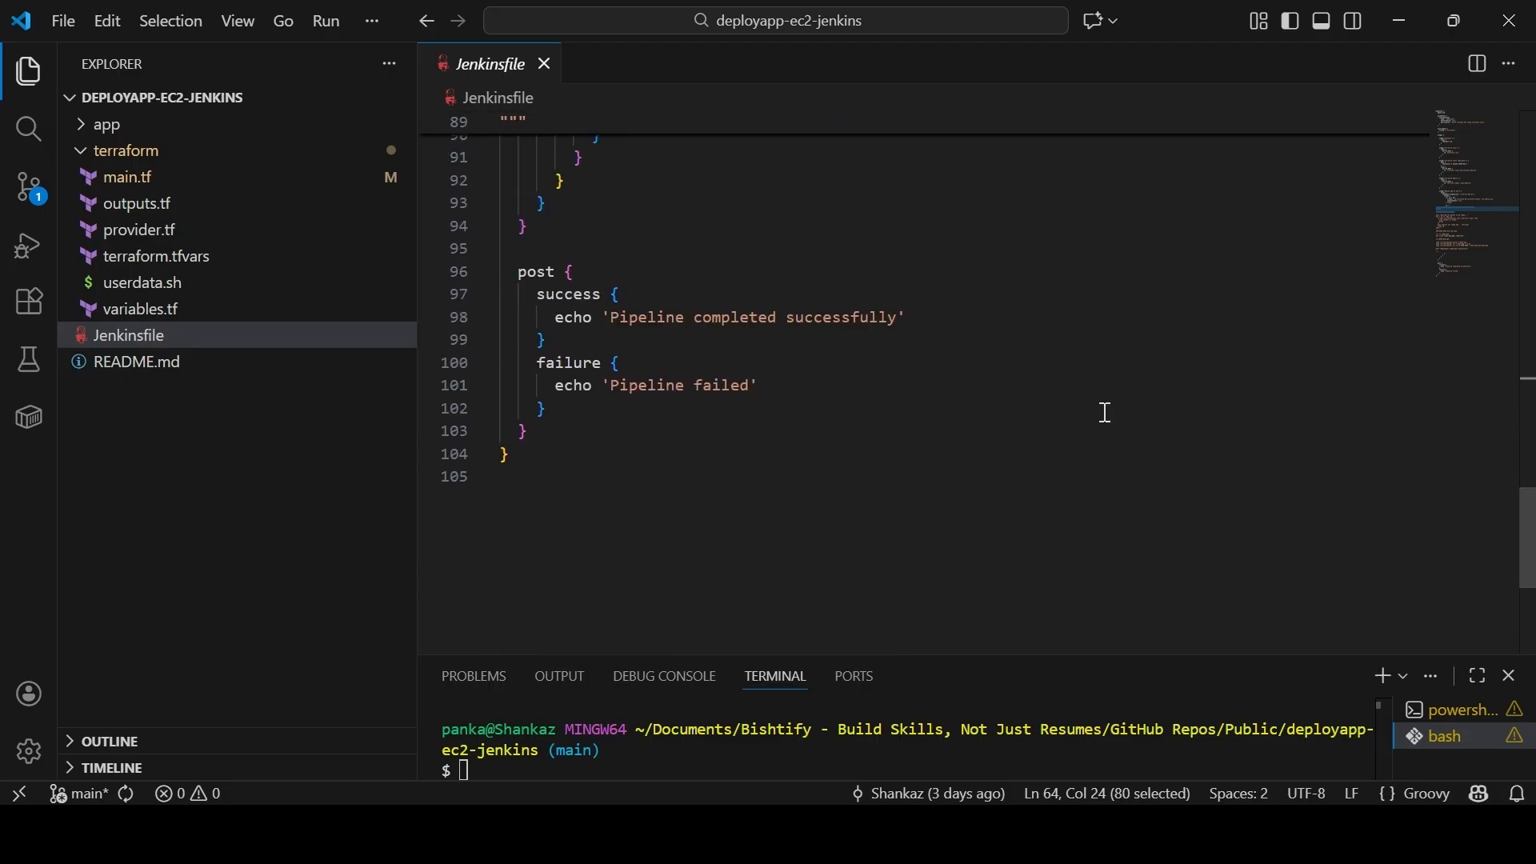
Open app.py from the app folder and examine the Flask route's return message and the app.run line
click(84, 127)
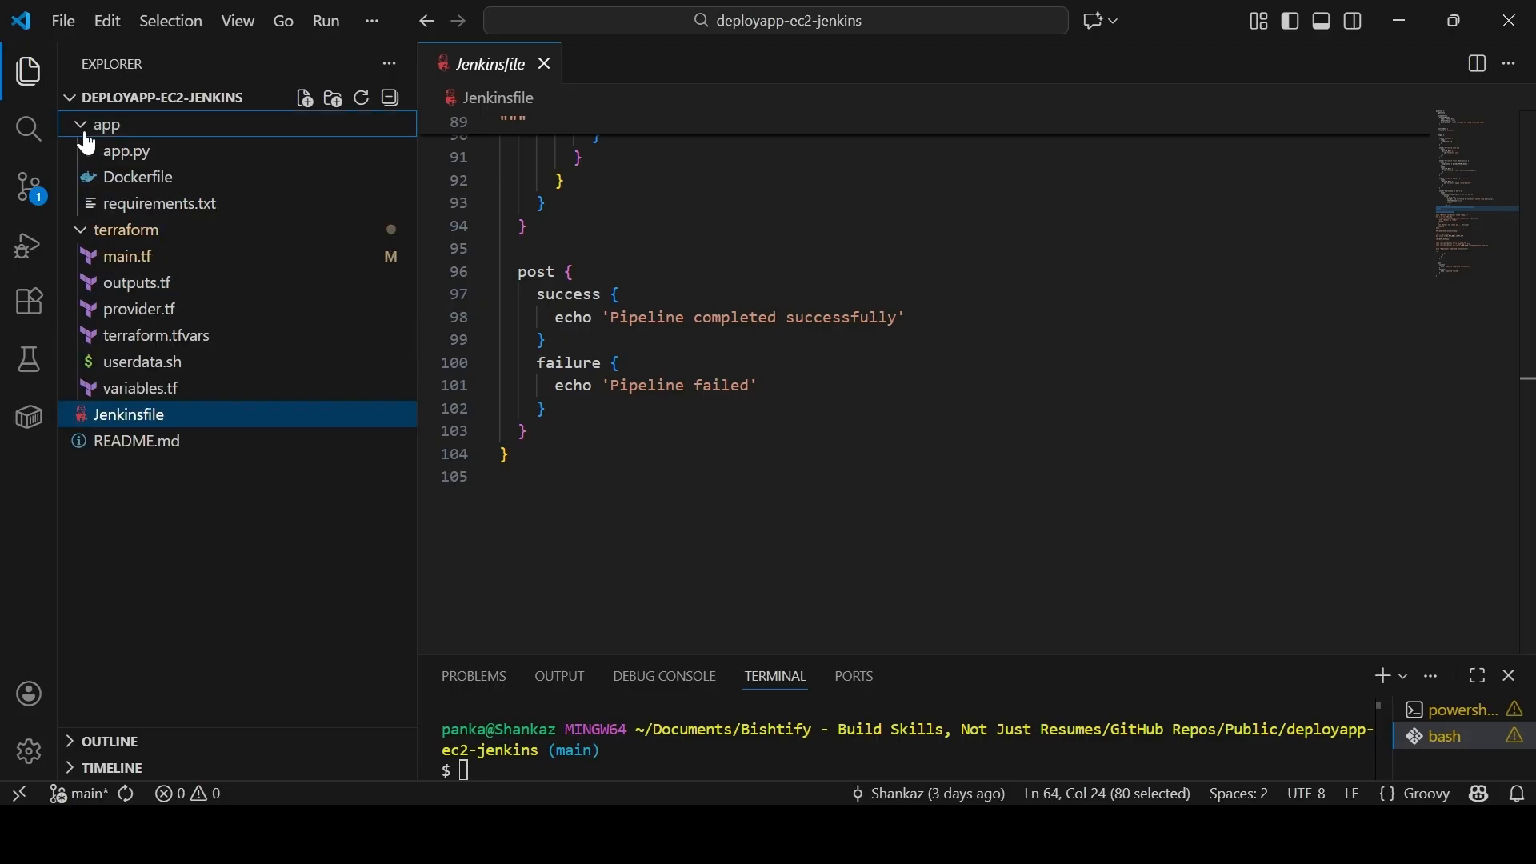
click(126, 164)
click(874, 332)
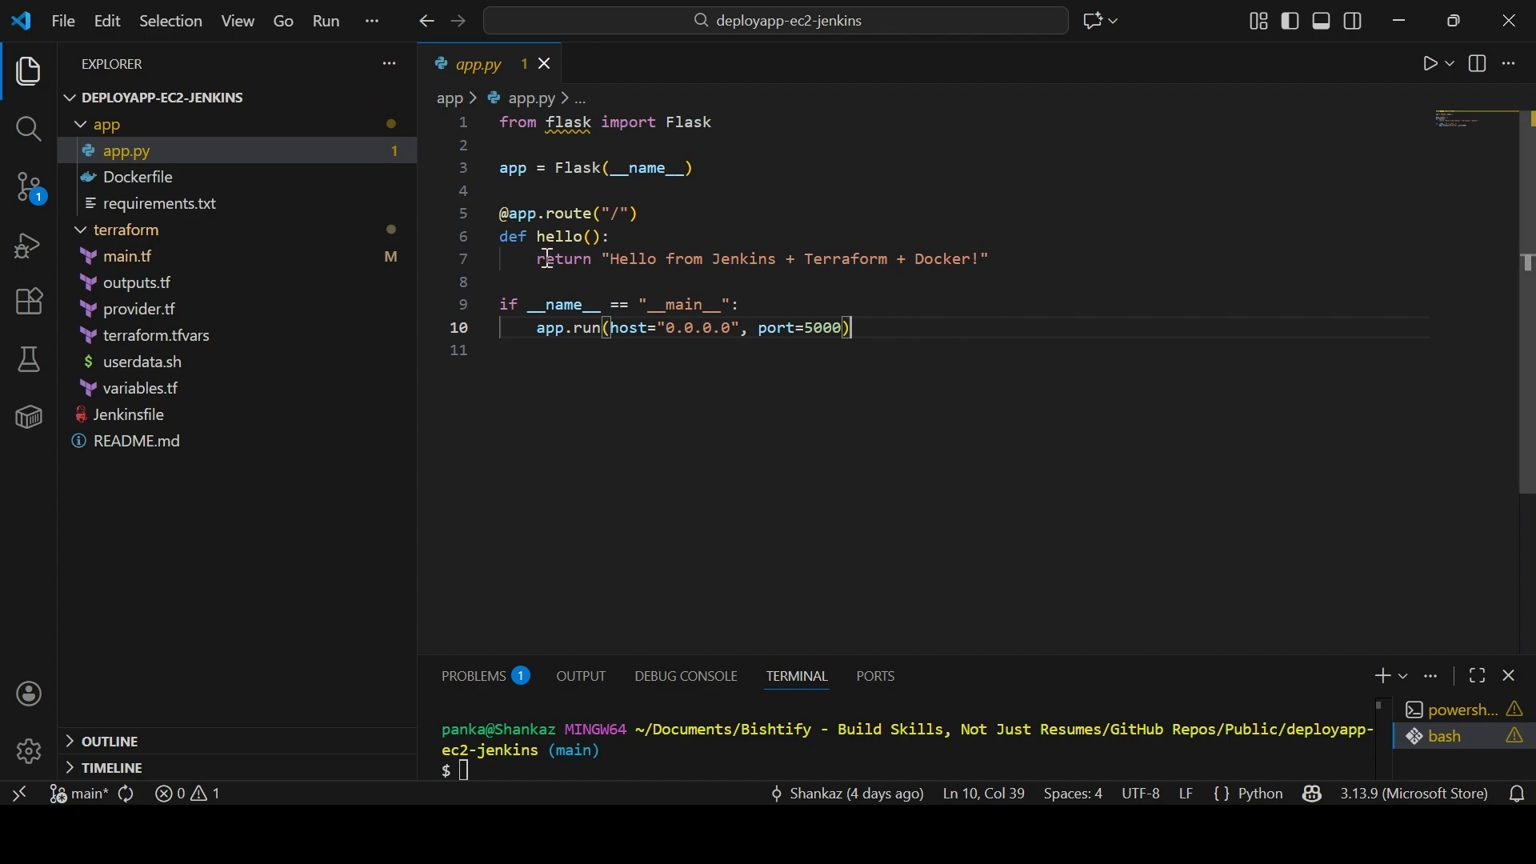
drag(536, 262, 997, 257)
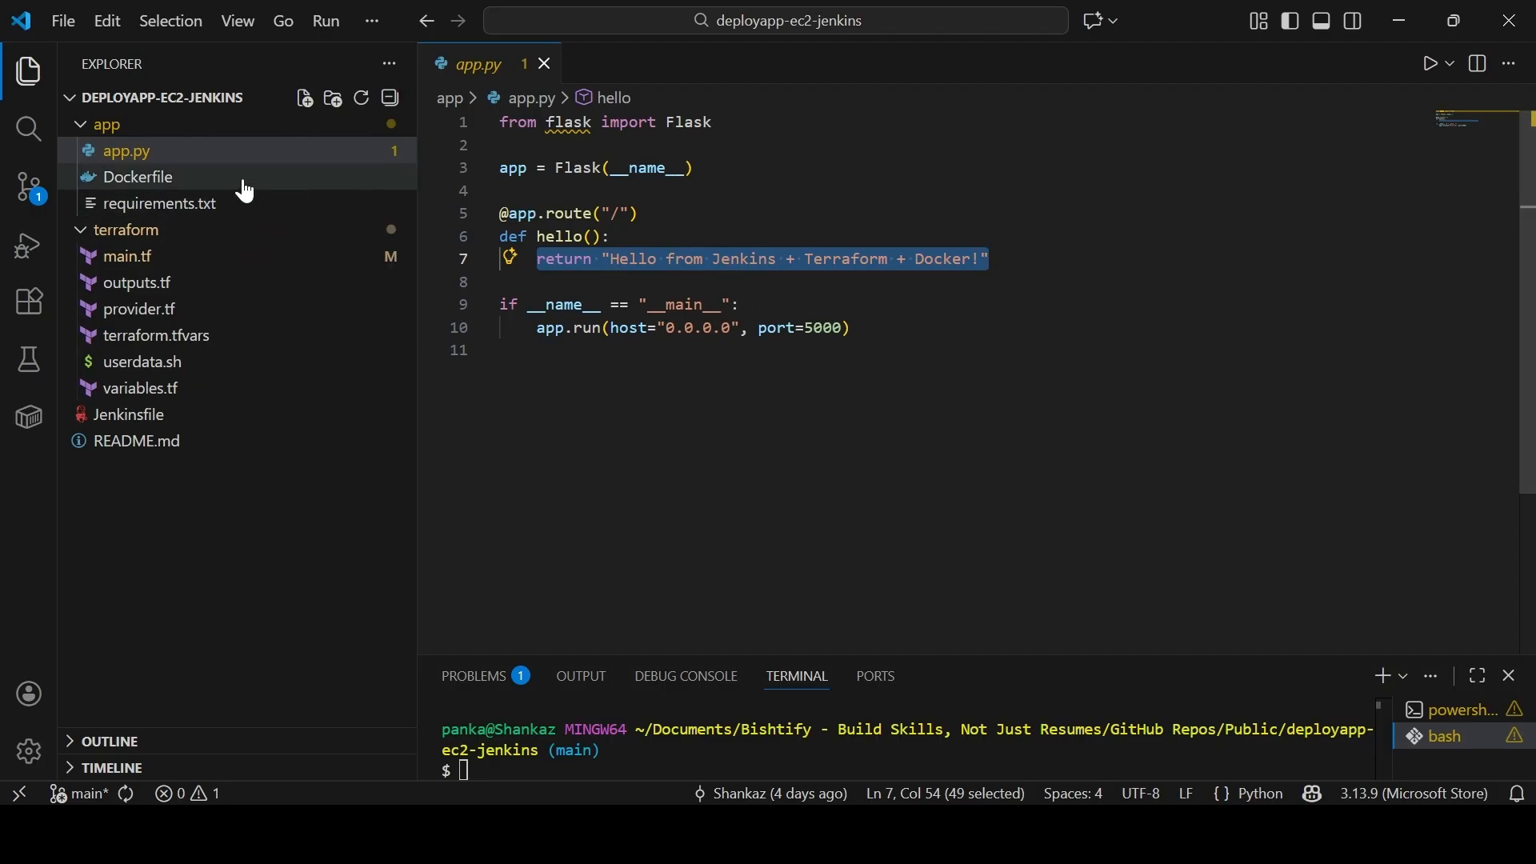
Examine the Dockerfile's instructions and the dependency listed in requirements.txt
click(189, 180)
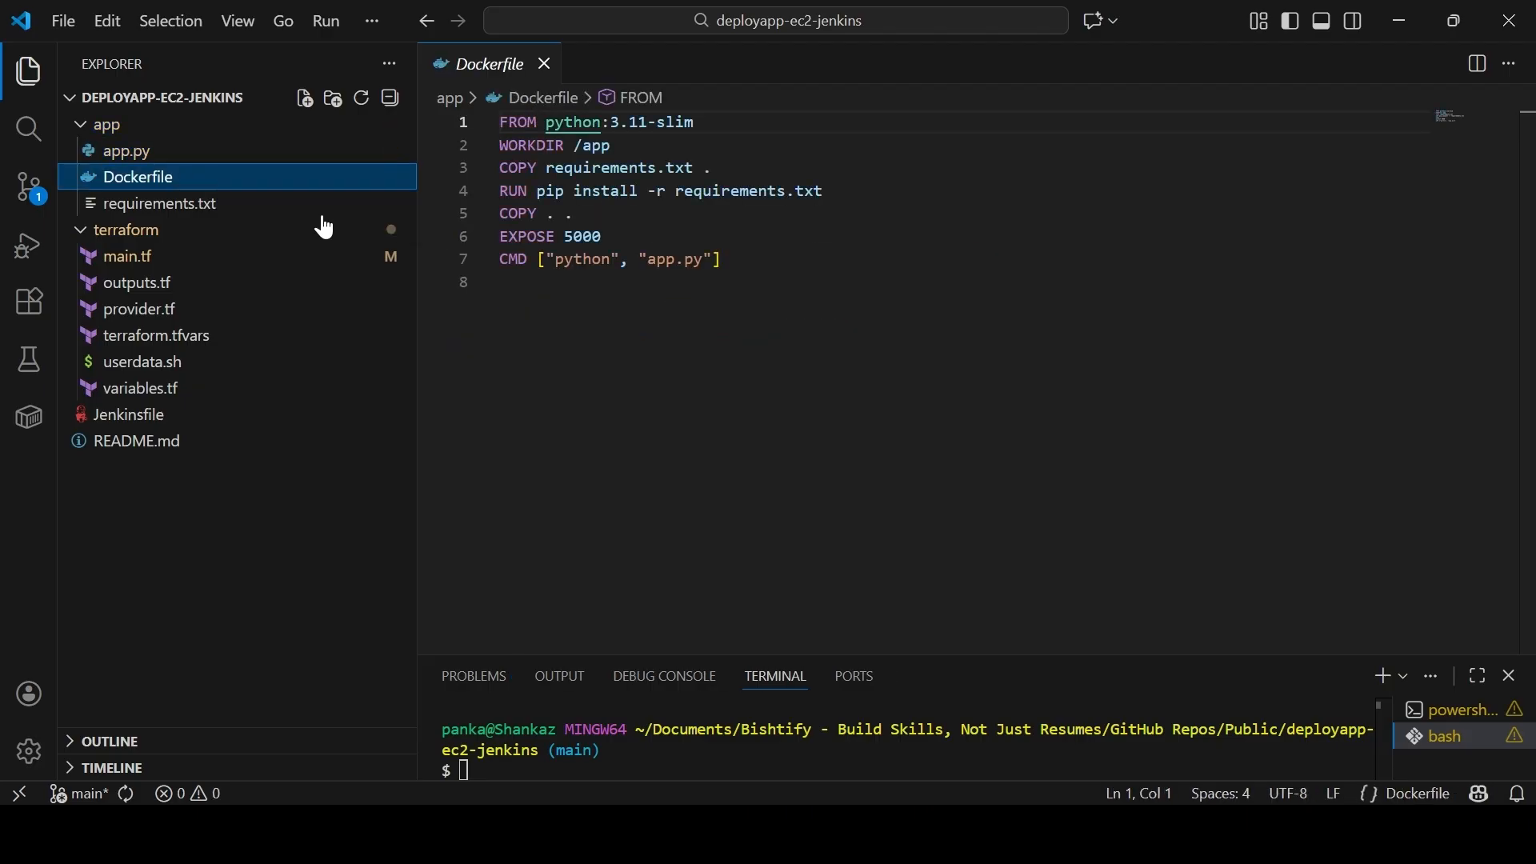
drag(785, 271, 452, 95)
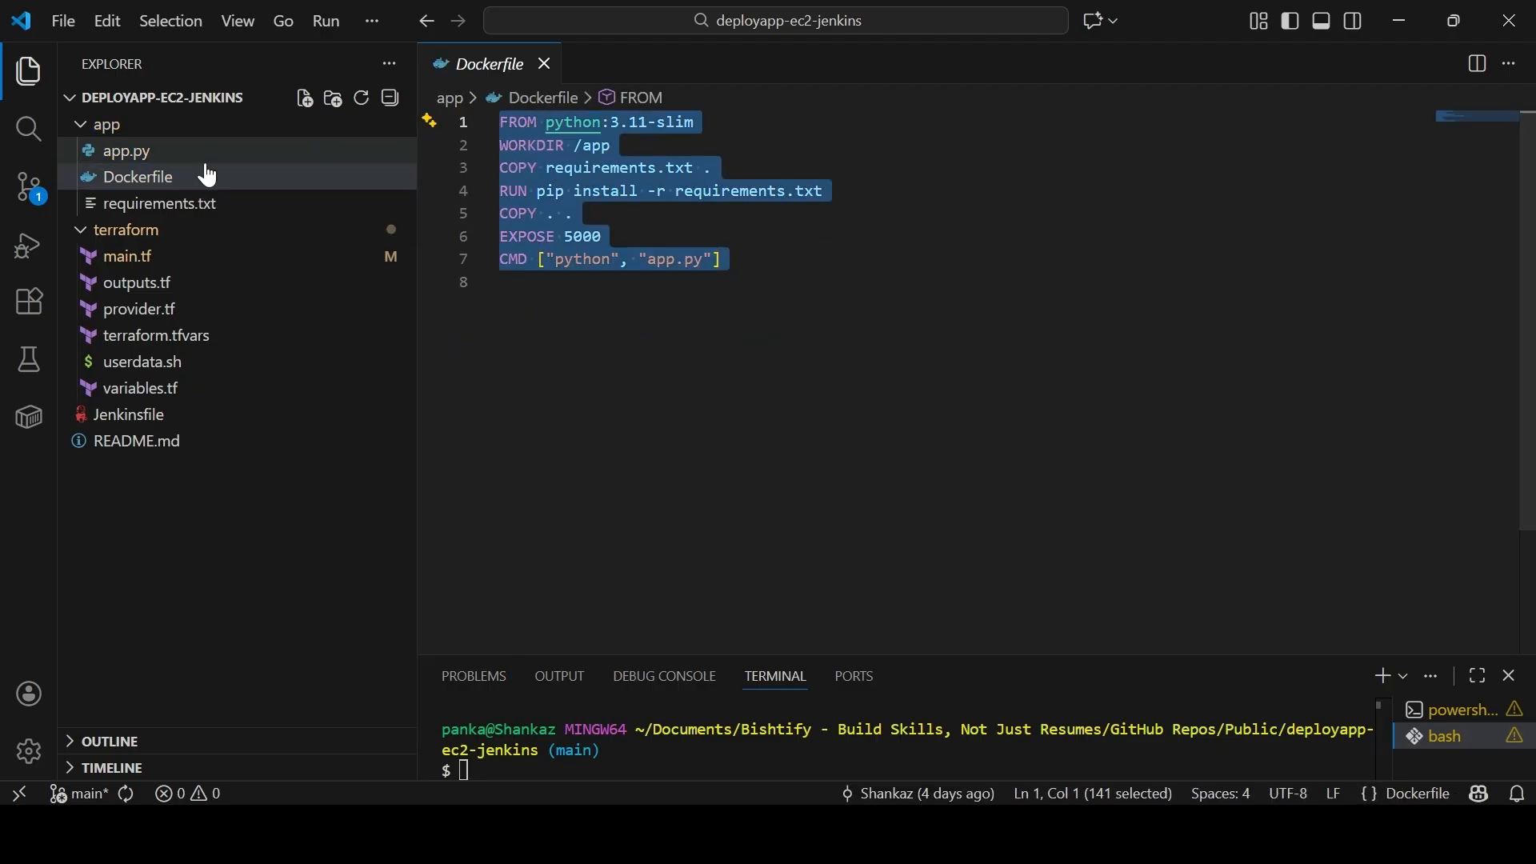
click(194, 206)
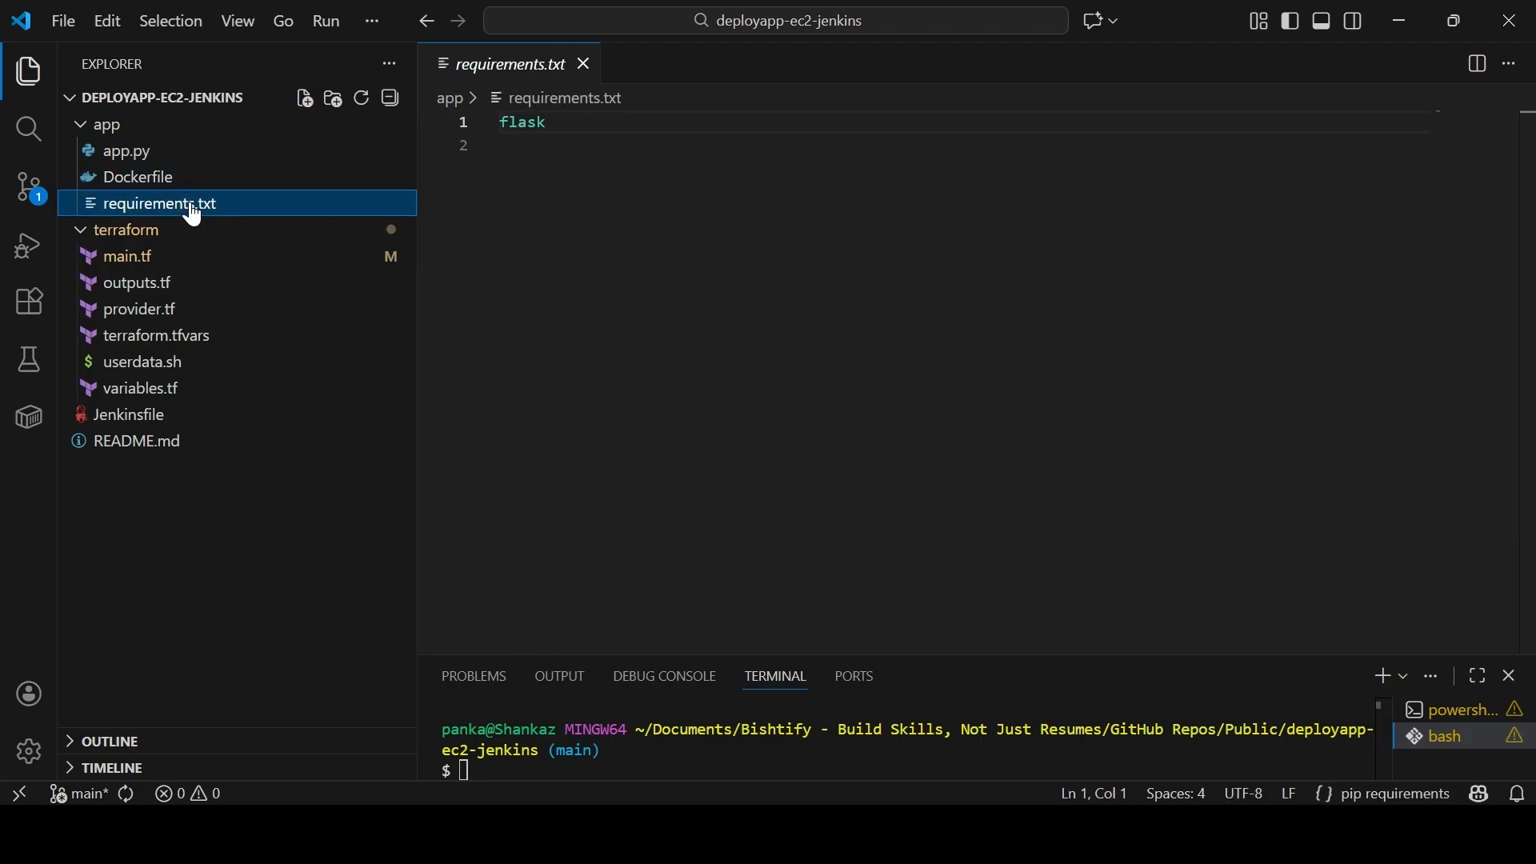
click(154, 179)
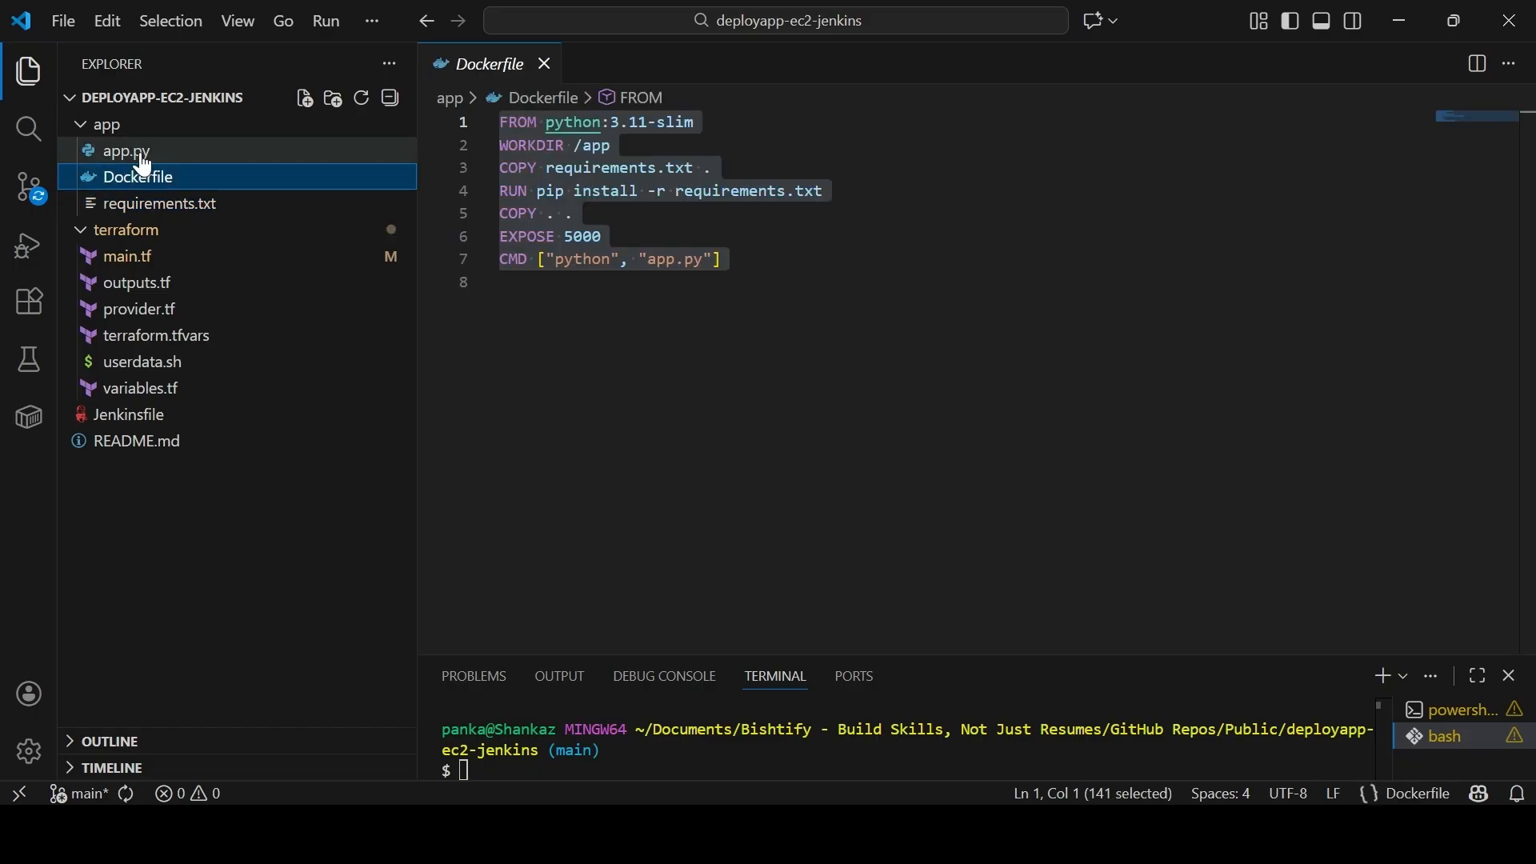
click(709, 318)
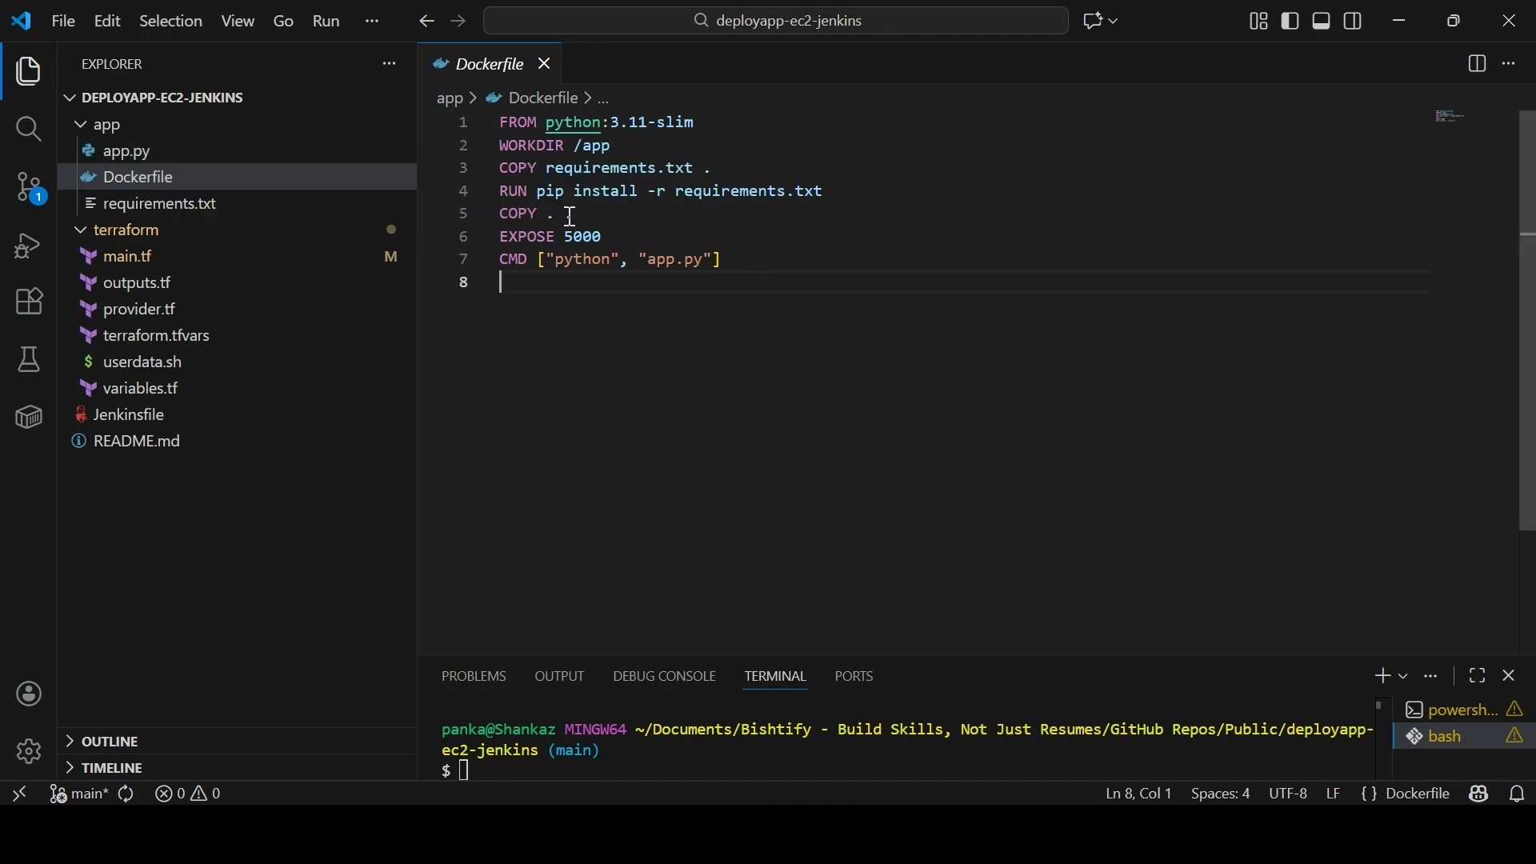
Reopen app.py for another look and collapse the app folder in the project tree
click(128, 168)
click(128, 157)
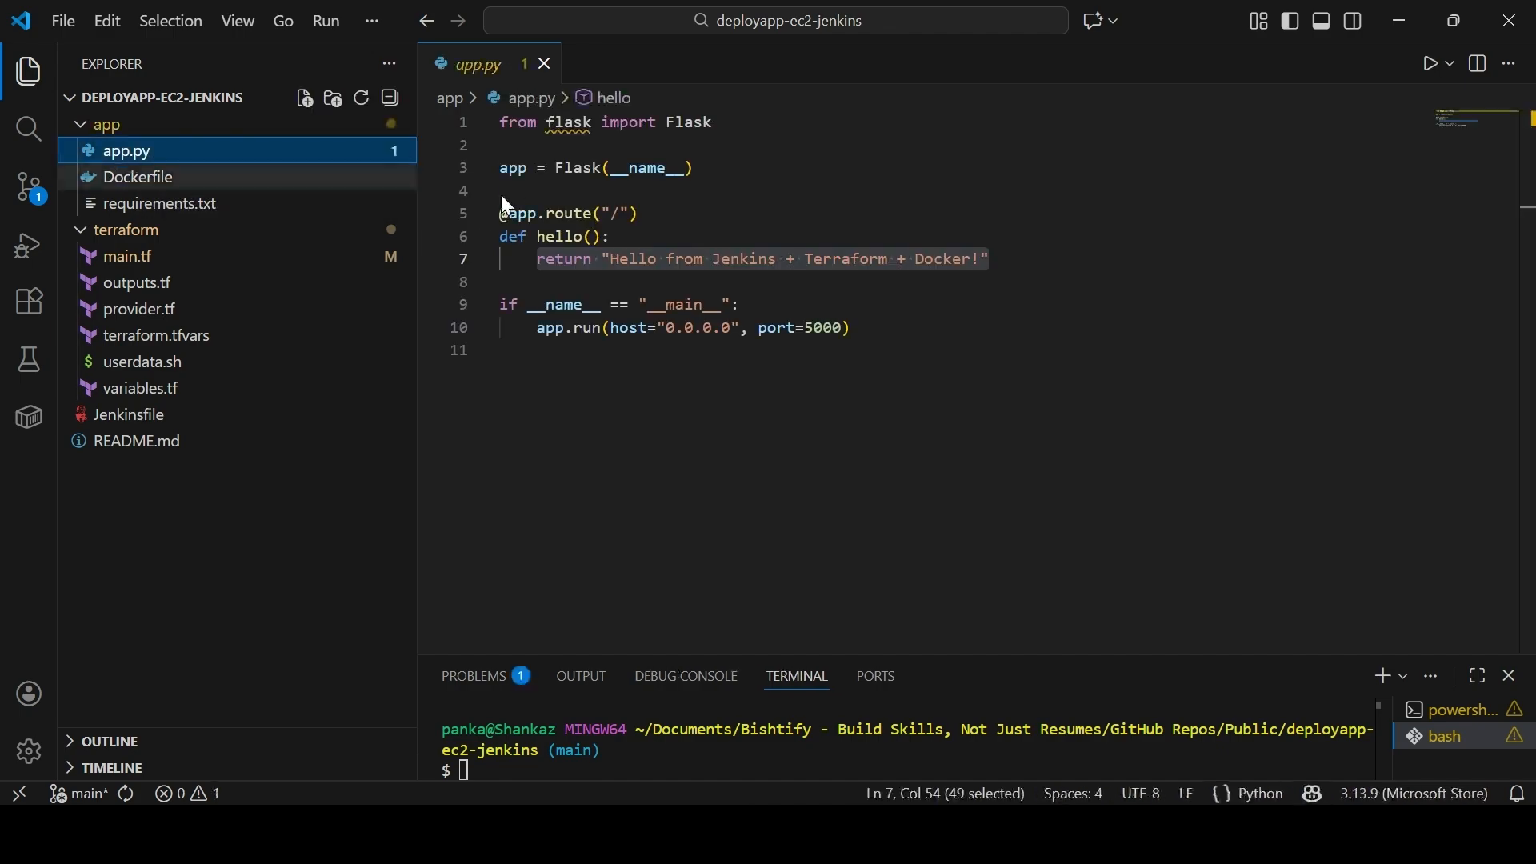
click(77, 126)
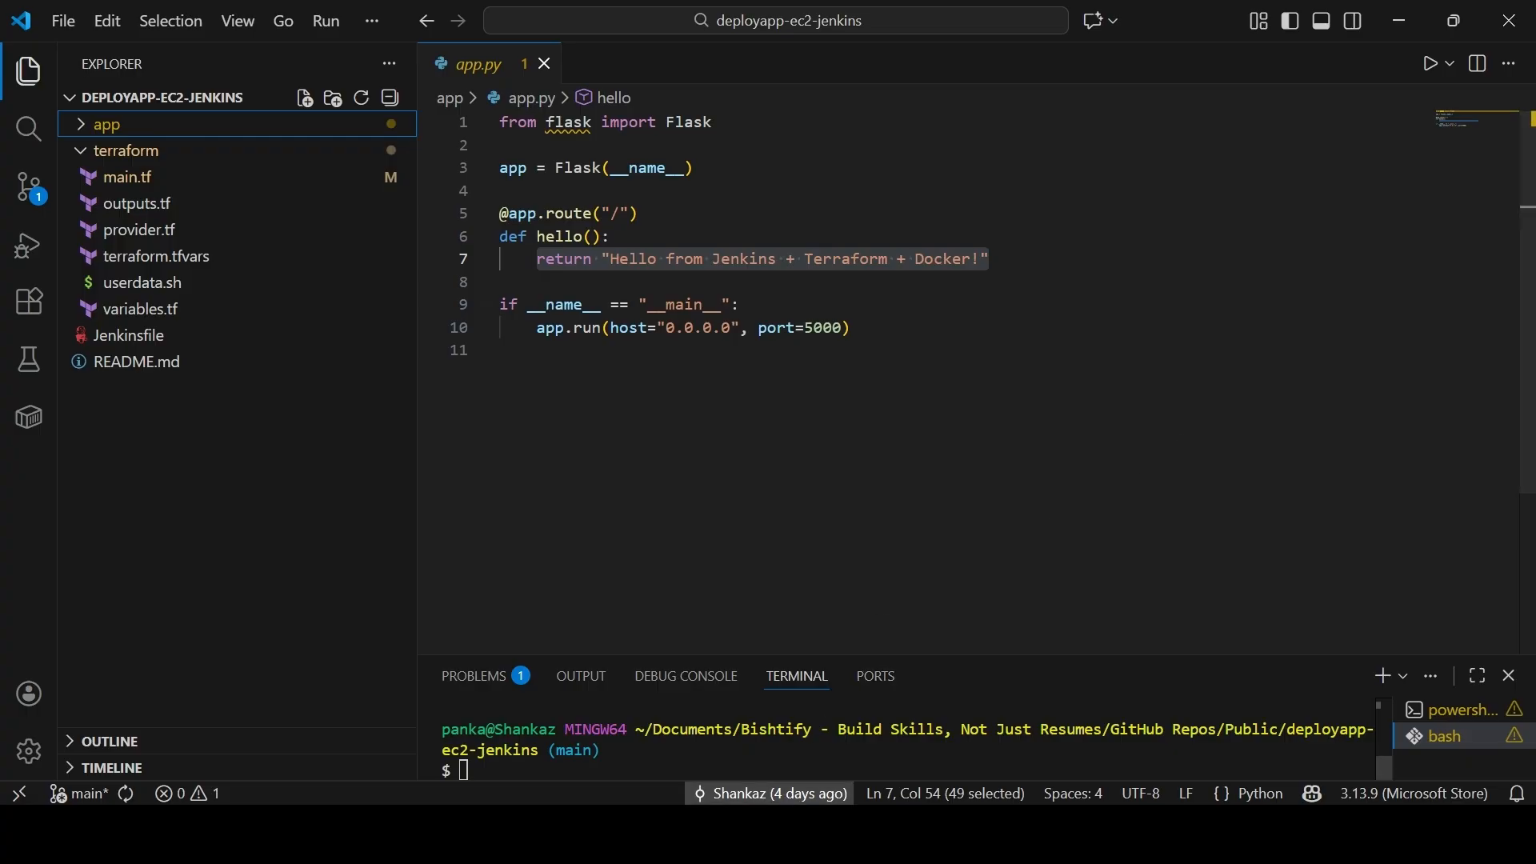
Switch to the Jenkins dashboard in Chrome and start a new item
click(776, 835)
click(907, 724)
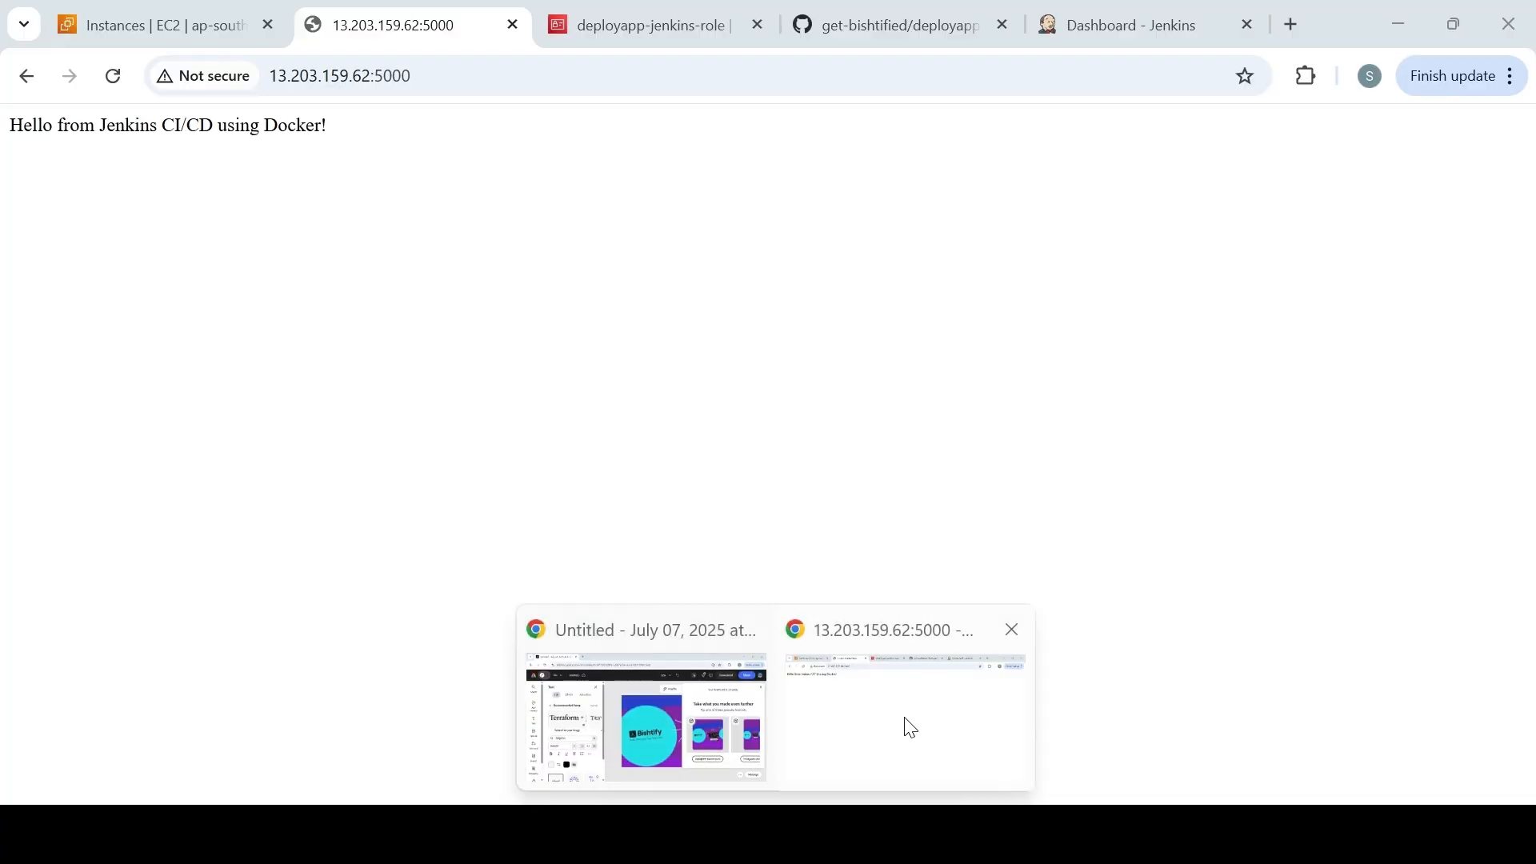
click(1095, 17)
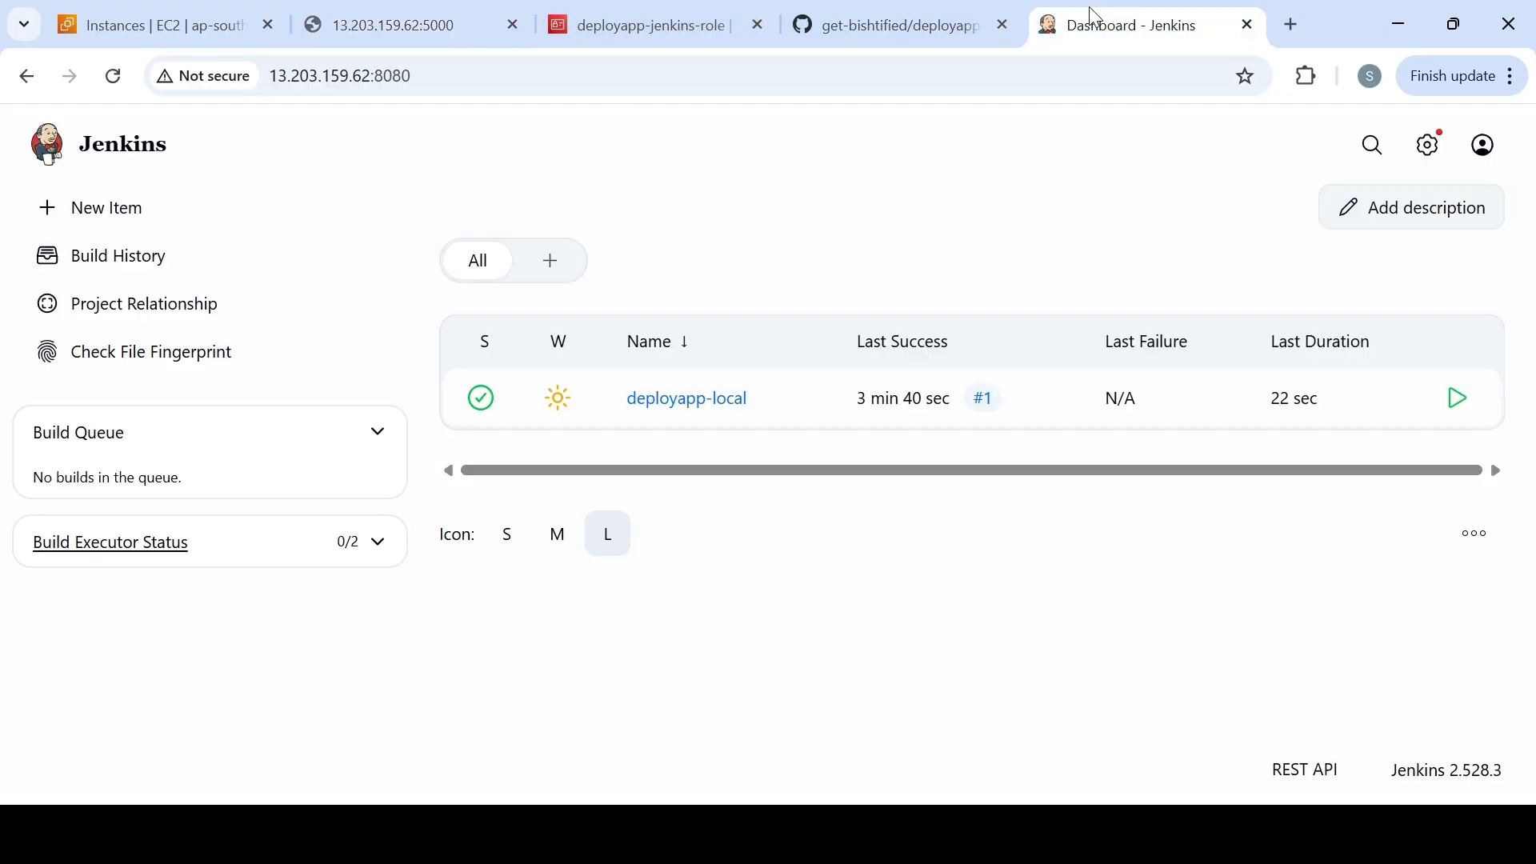
click(112, 214)
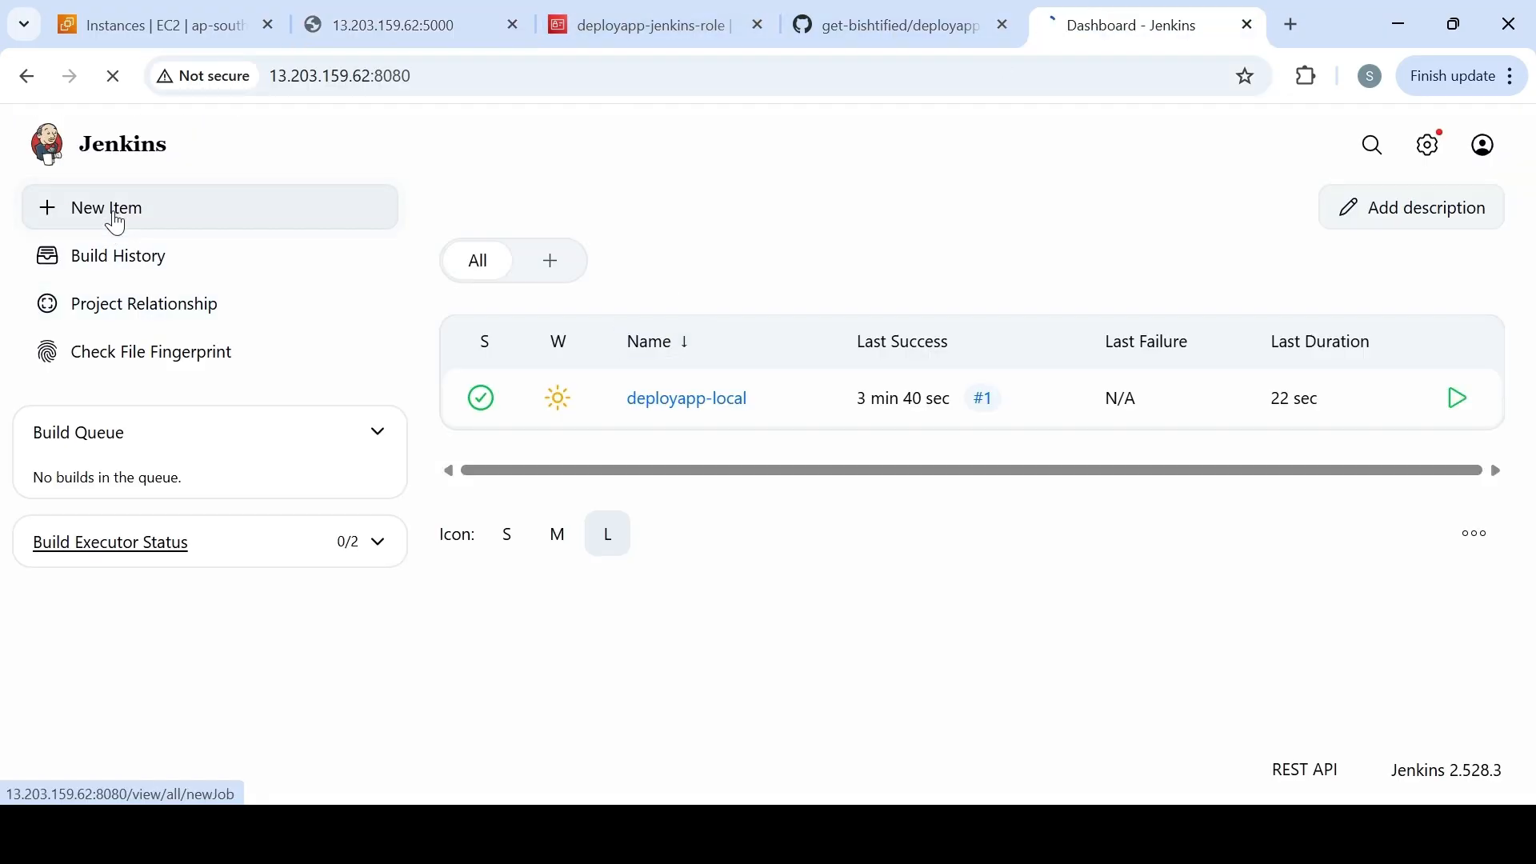
Name the new item deployapp-ec2, choose Pipeline as its type, and create it
text(de)
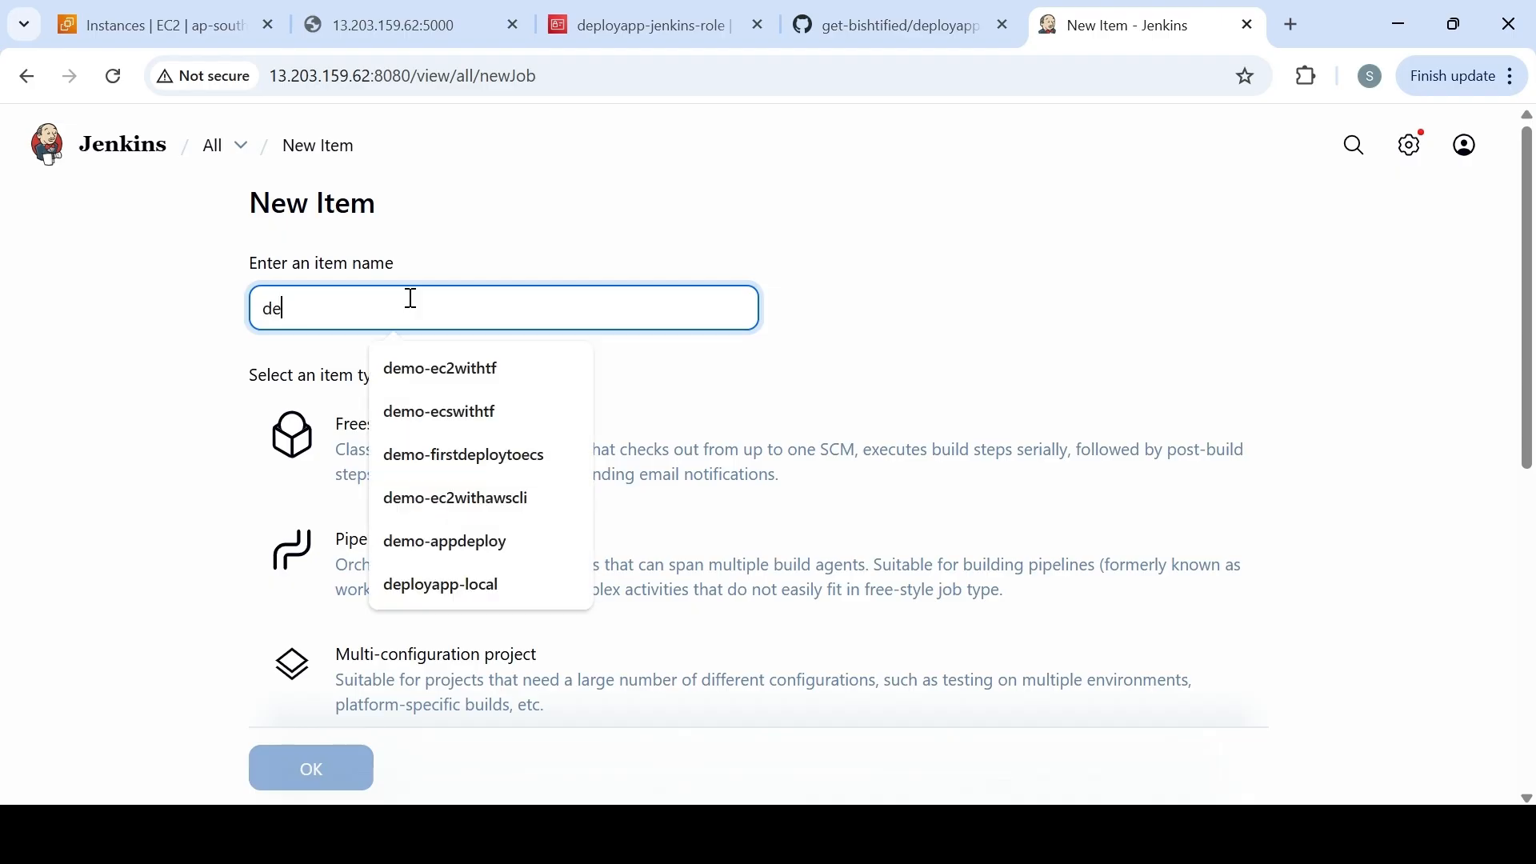
text(ploy)
key(Down)
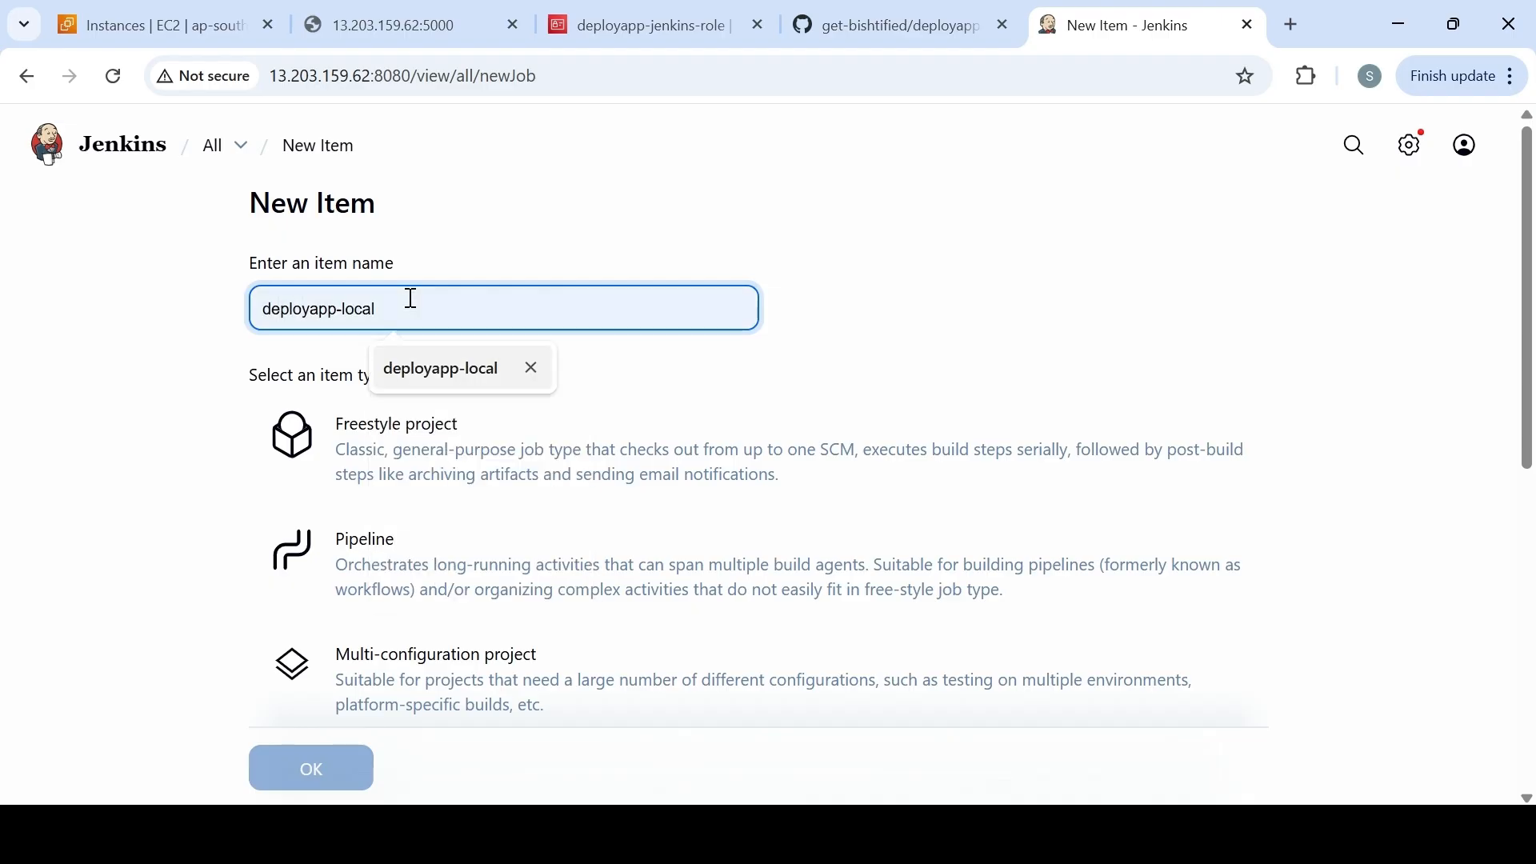
key(BackSpace)
key(BackSpace)
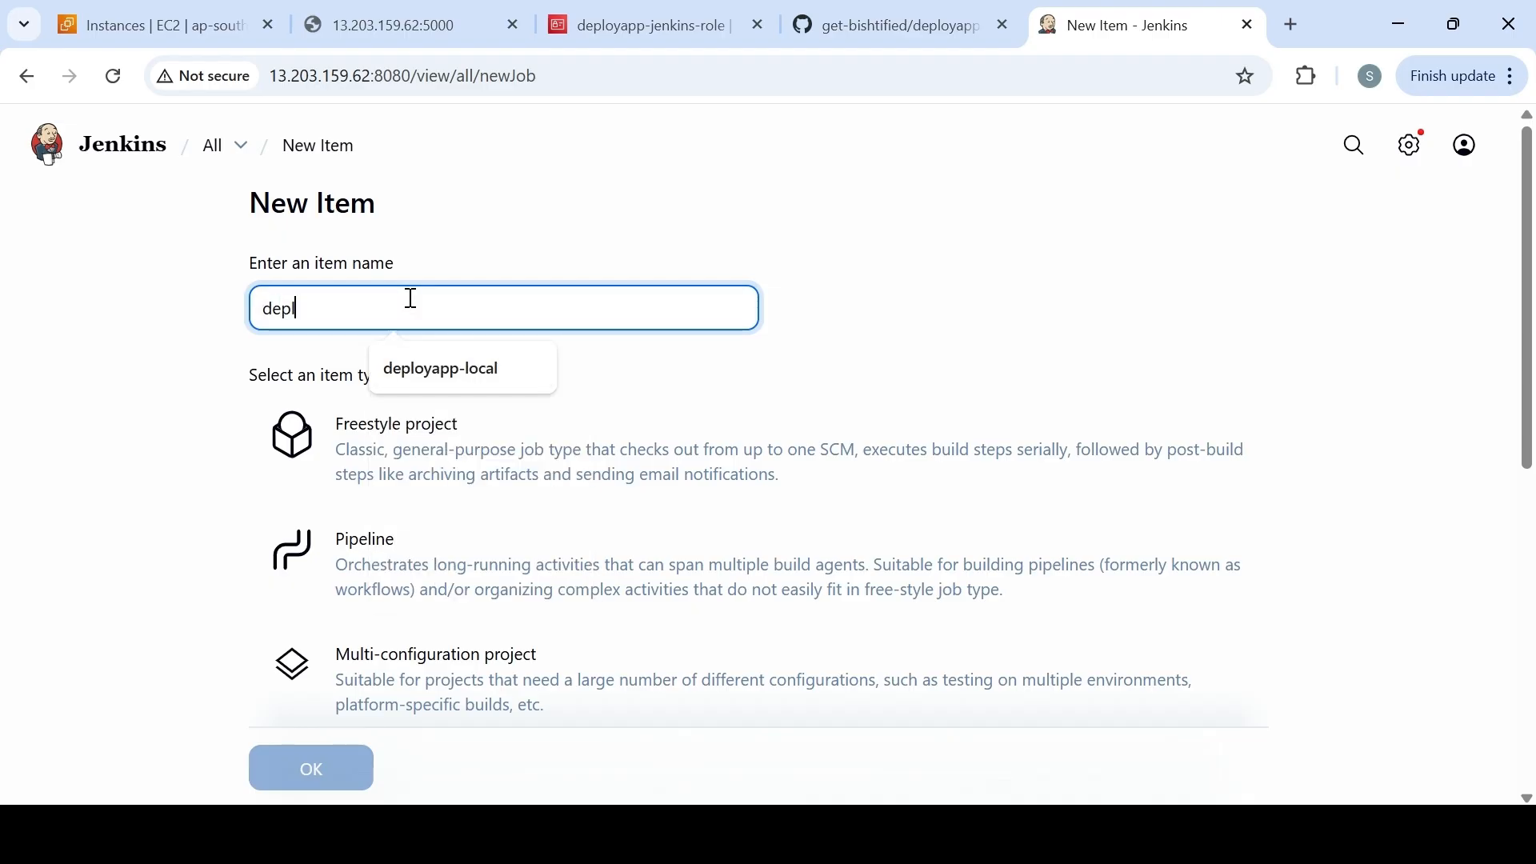
key(Down)
click(453, 377)
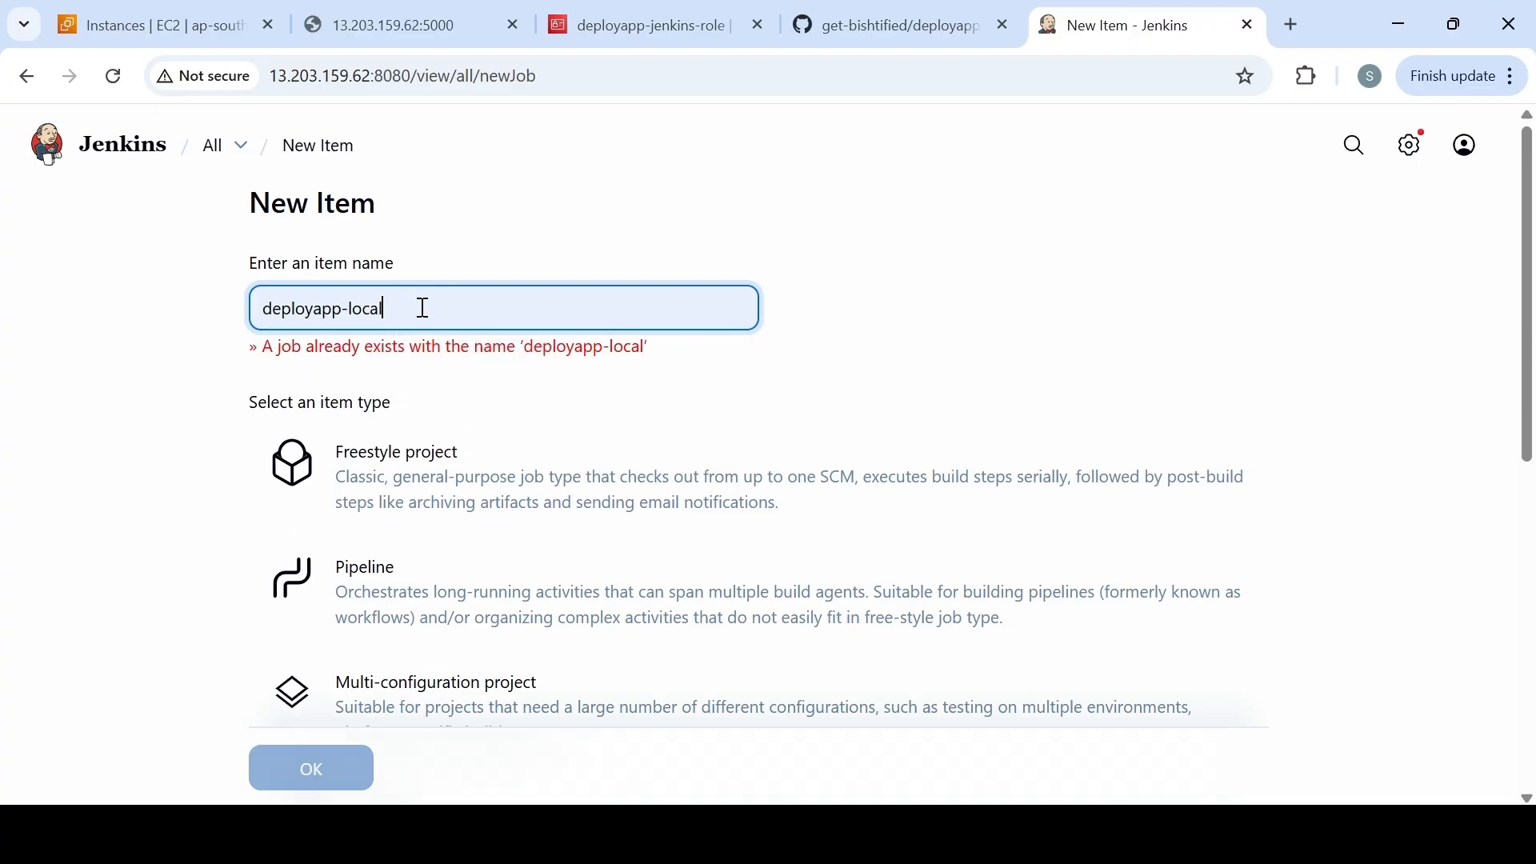
key(BackSpace)
key(BackSpace)
key(BackSpace)
key(BackSpace)
text(ec2)
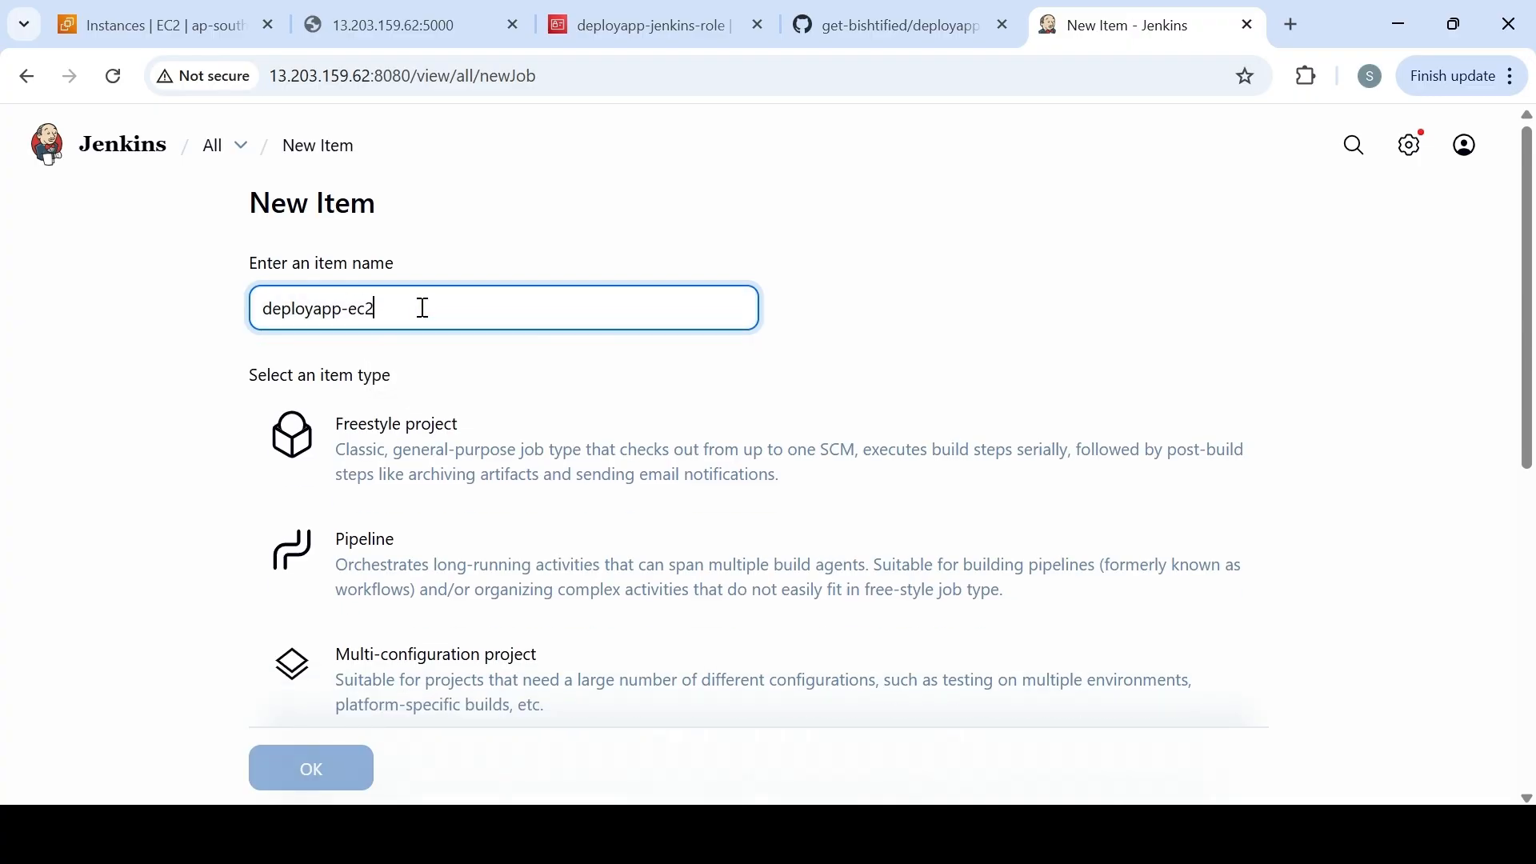
click(449, 559)
click(340, 786)
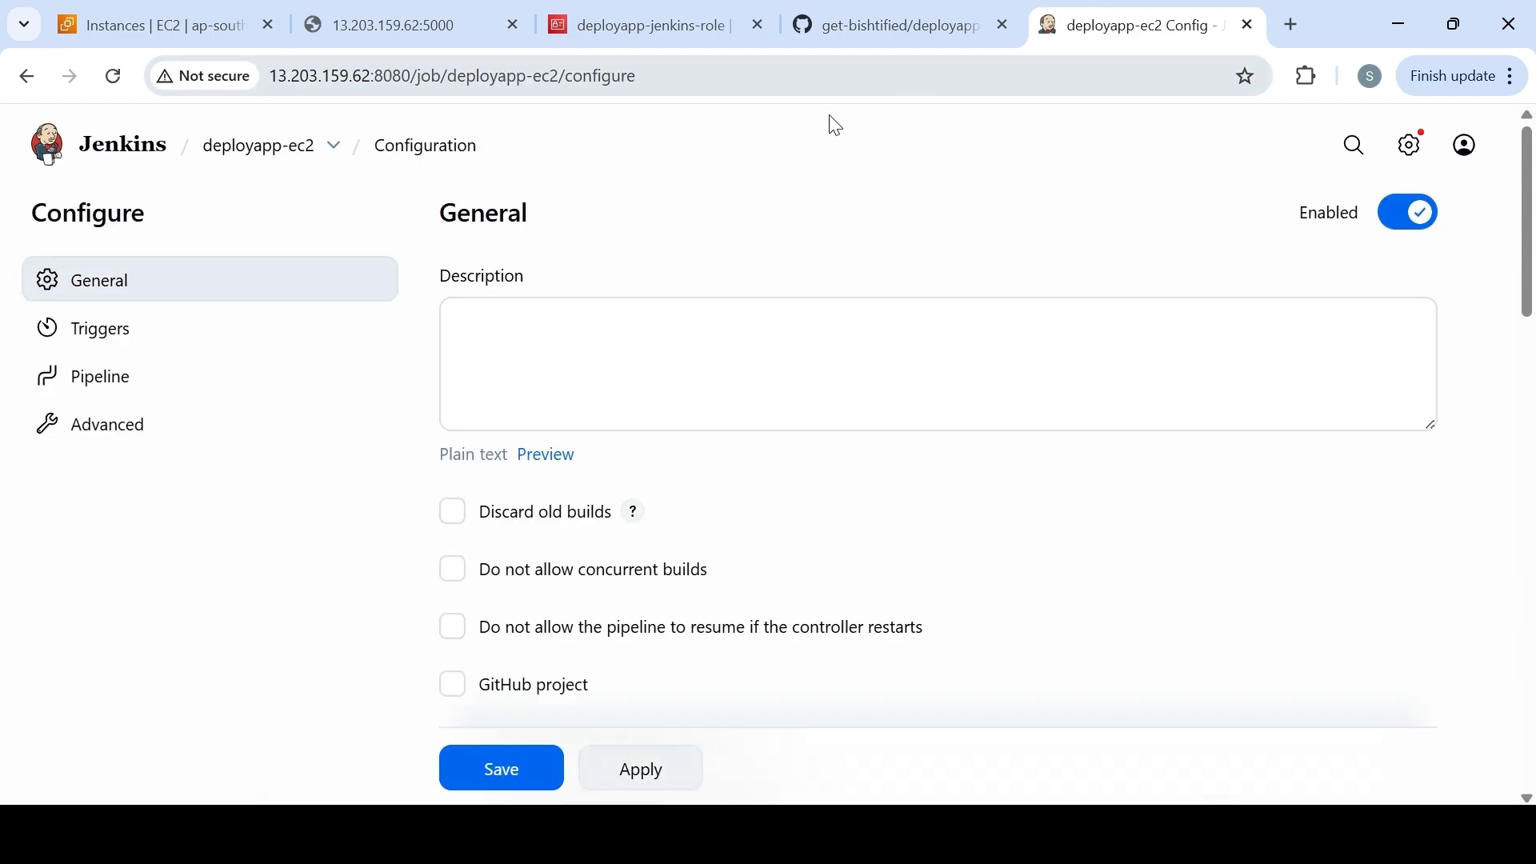
Make the deployapp-ec2 project parameterized and open the list of parameter types
drag(1533, 228, 1533, 383)
click(454, 293)
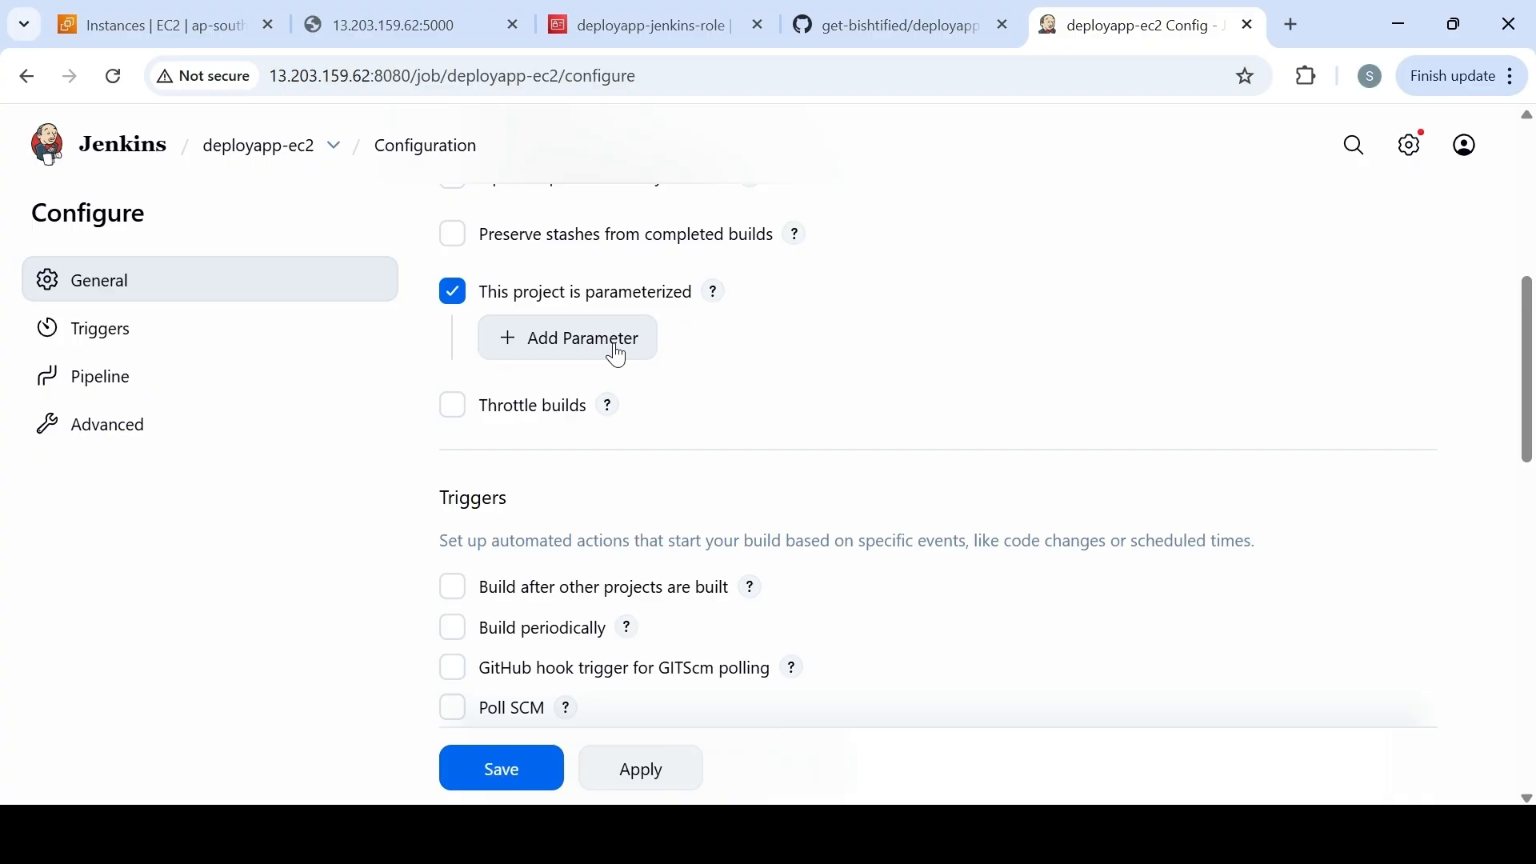
click(617, 355)
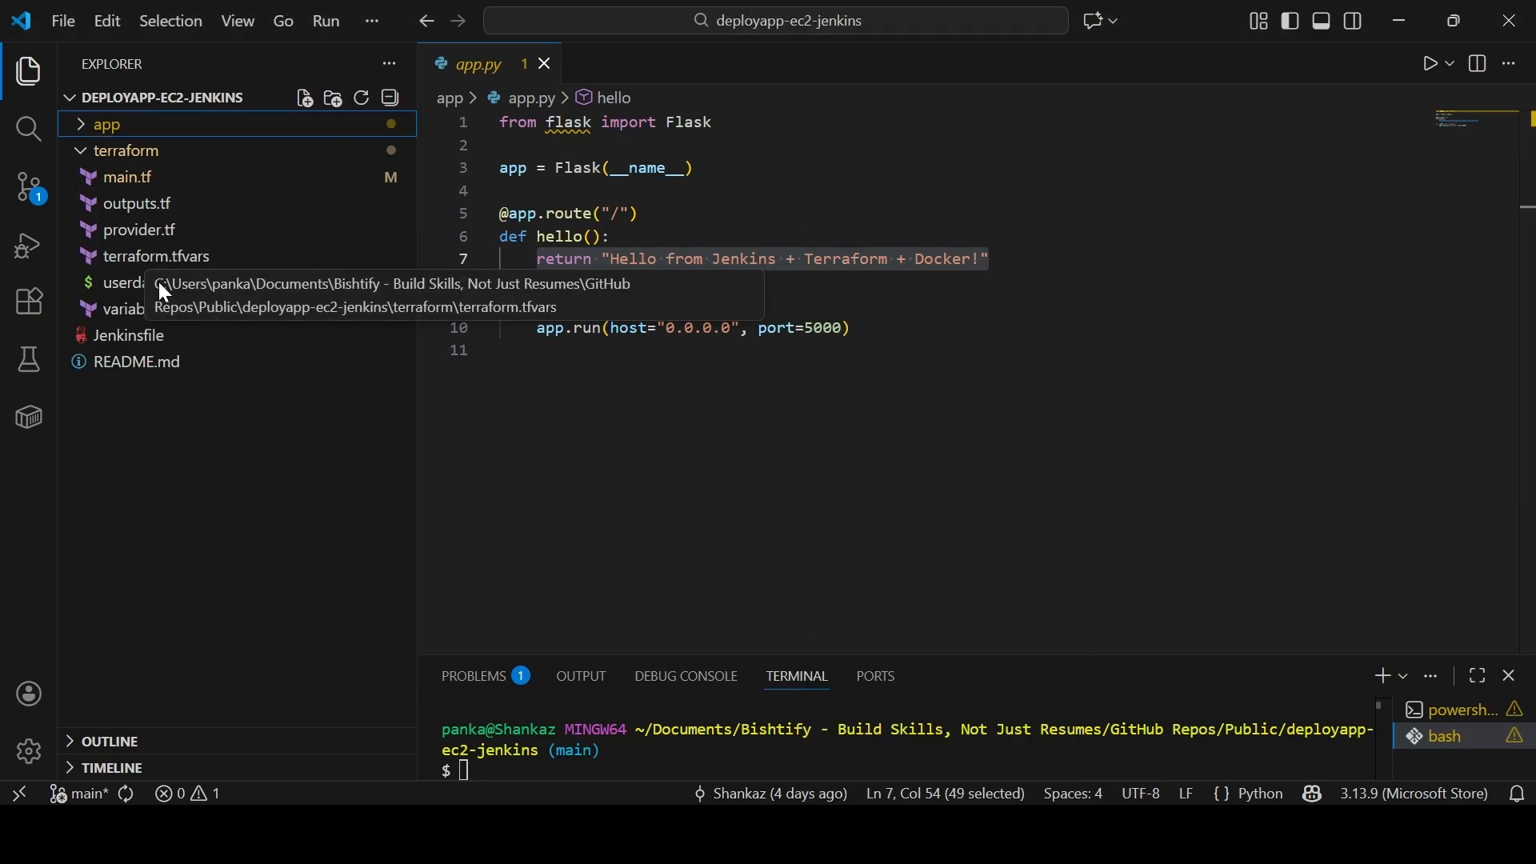
Switch to VS Code and check the parameter type declared in the Jenkinsfile's parameters block
click(166, 336)
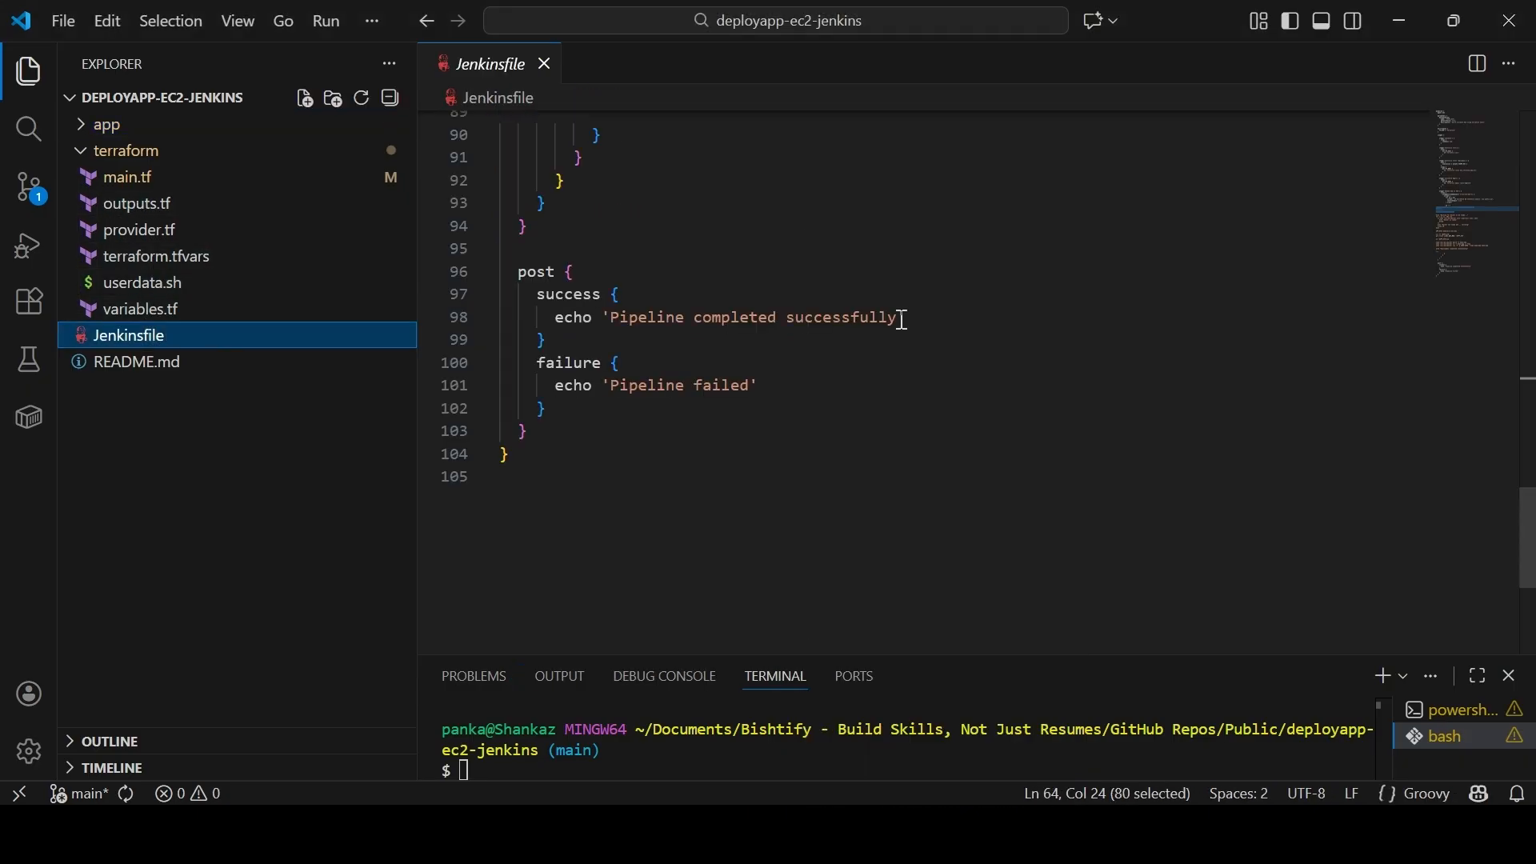
scroll(1480, 320, up, 1)
click(1480, 181)
drag(1480, 186, 1479, 102)
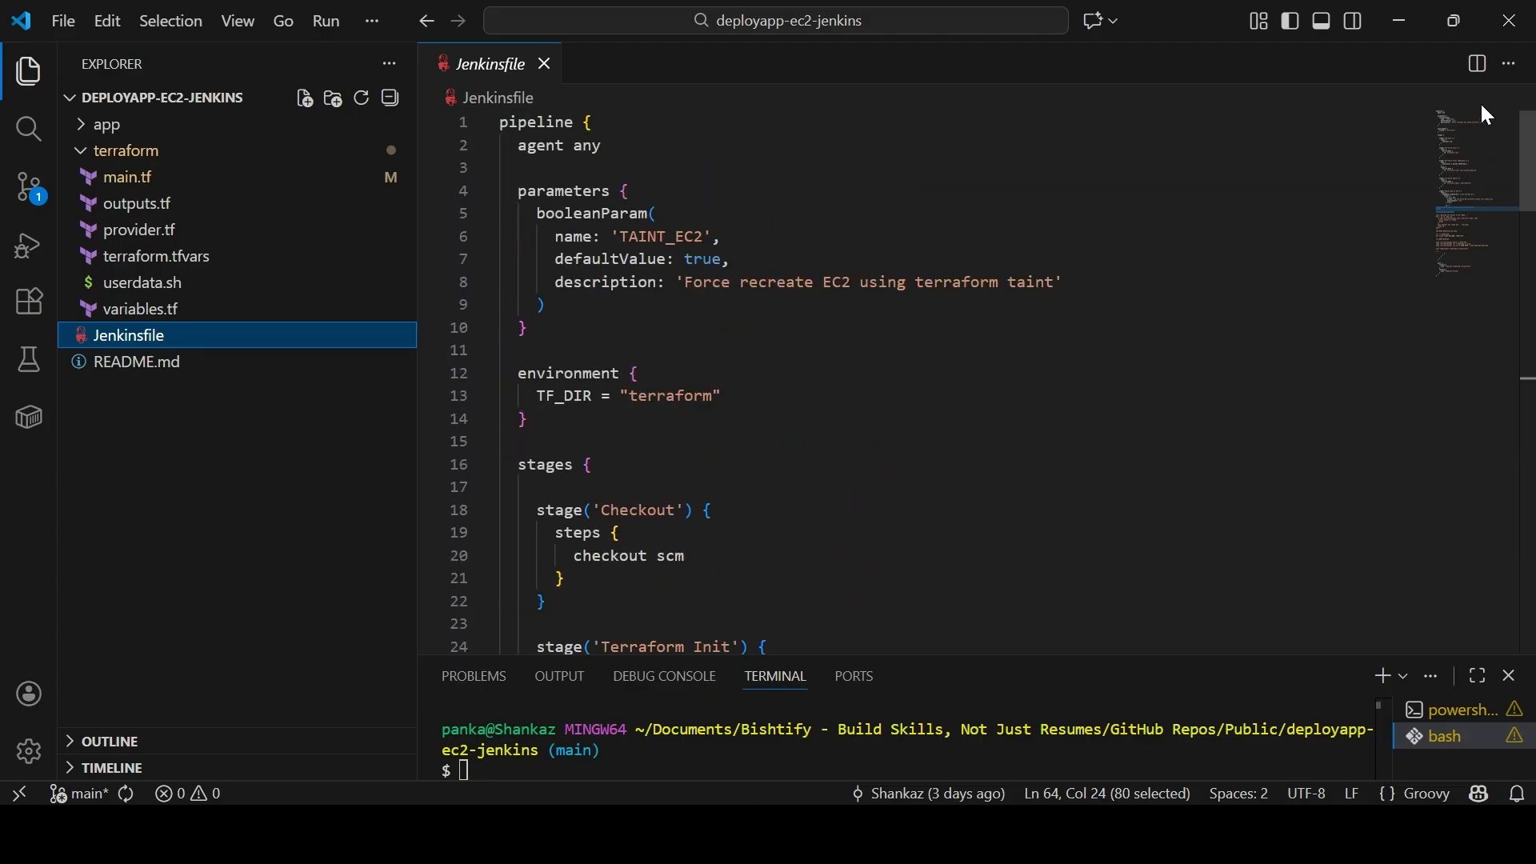
drag(539, 216, 667, 211)
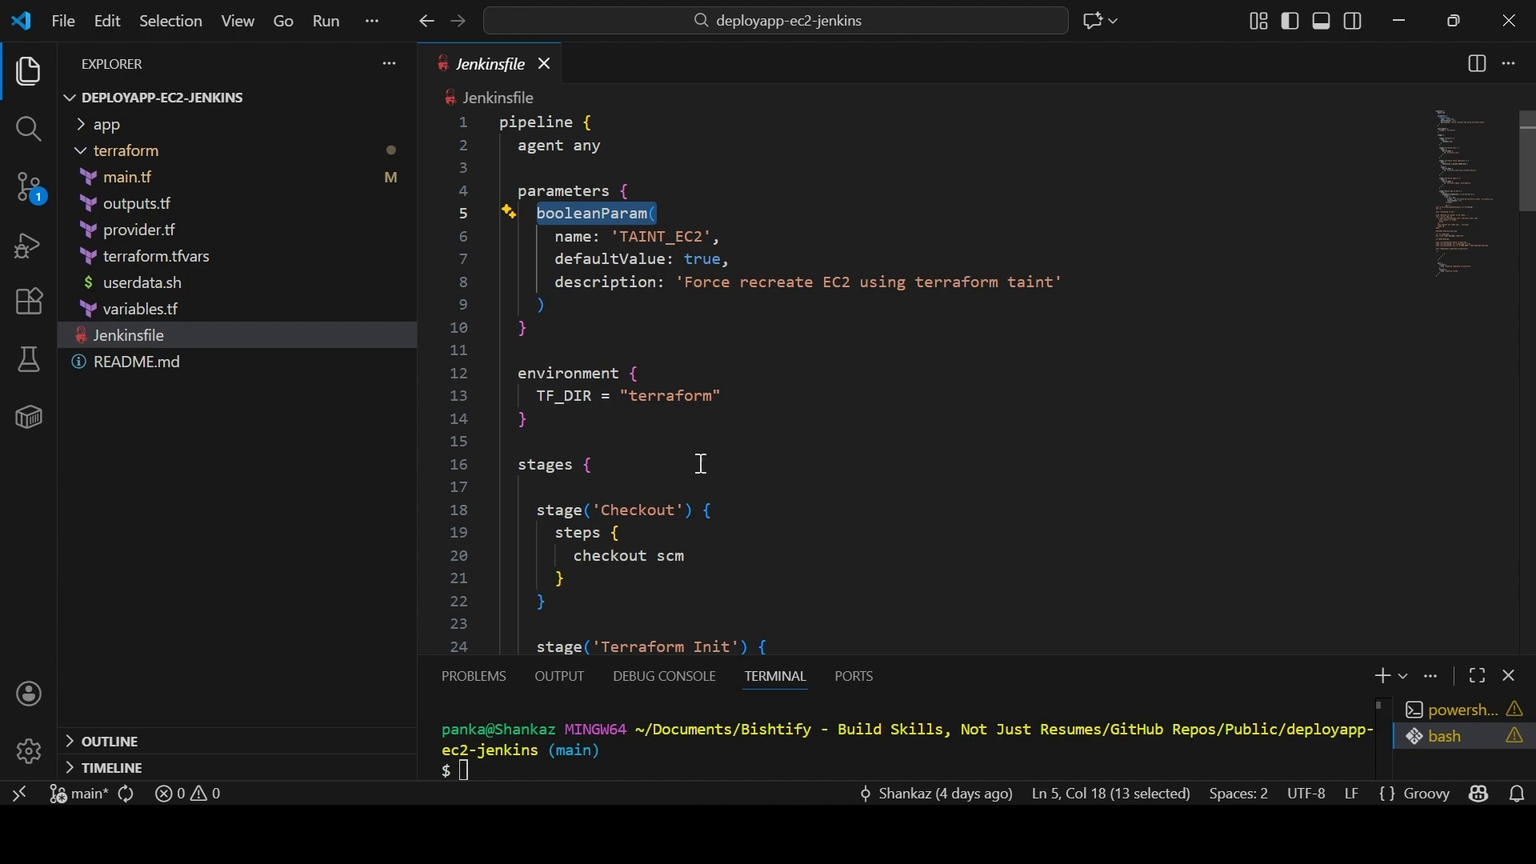
Return to the Jenkins job configuration in Chrome and add a Boolean Parameter
click(784, 833)
click(944, 680)
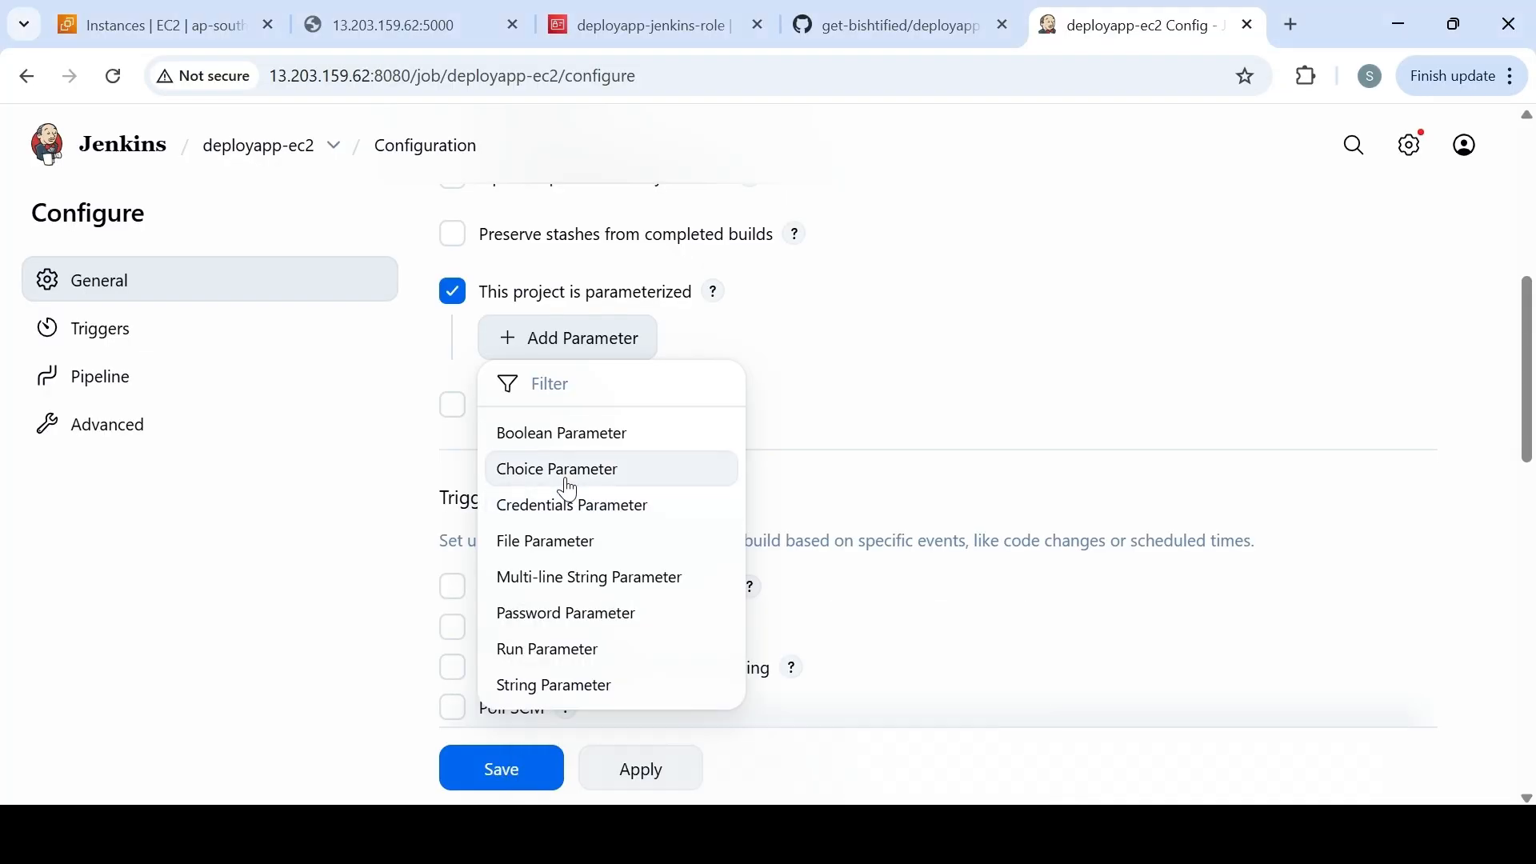
click(534, 436)
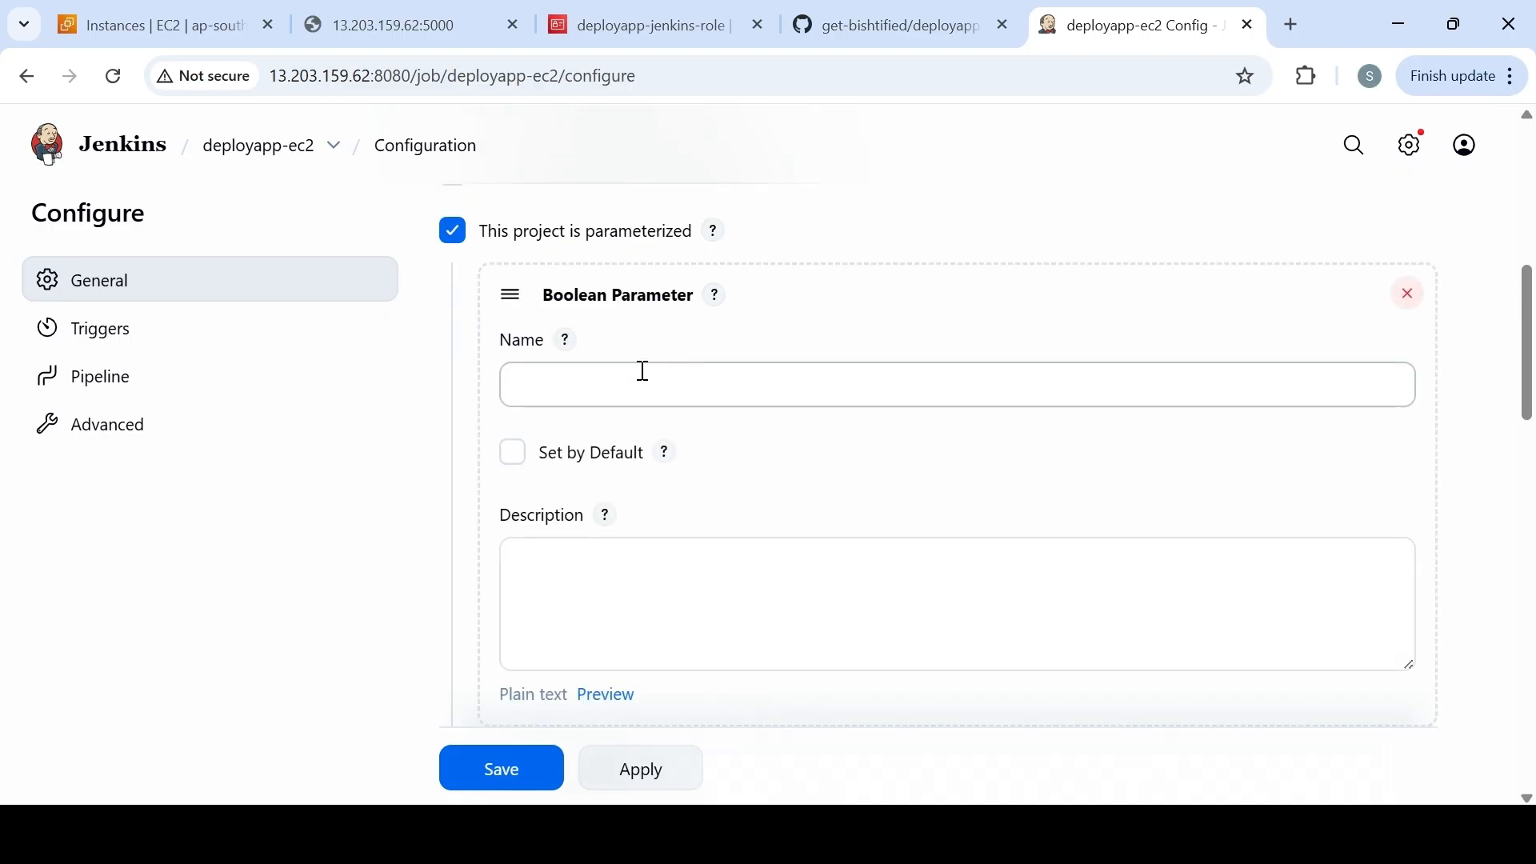
Name the Boolean Parameter ACTION and enter true and false on separate lines as its description
click(650, 383)
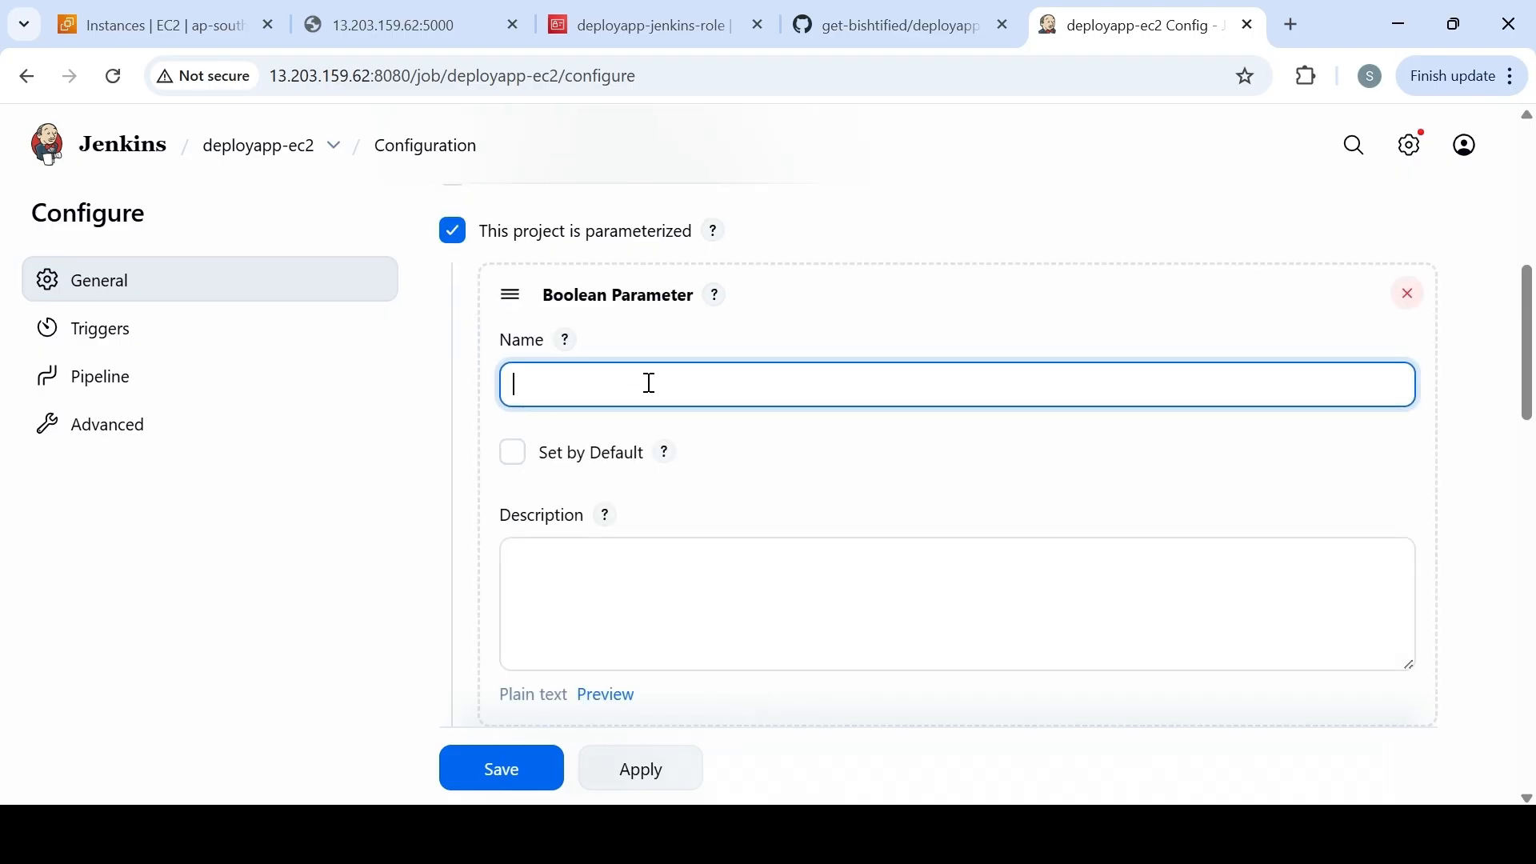
text(ACTION)
click(638, 598)
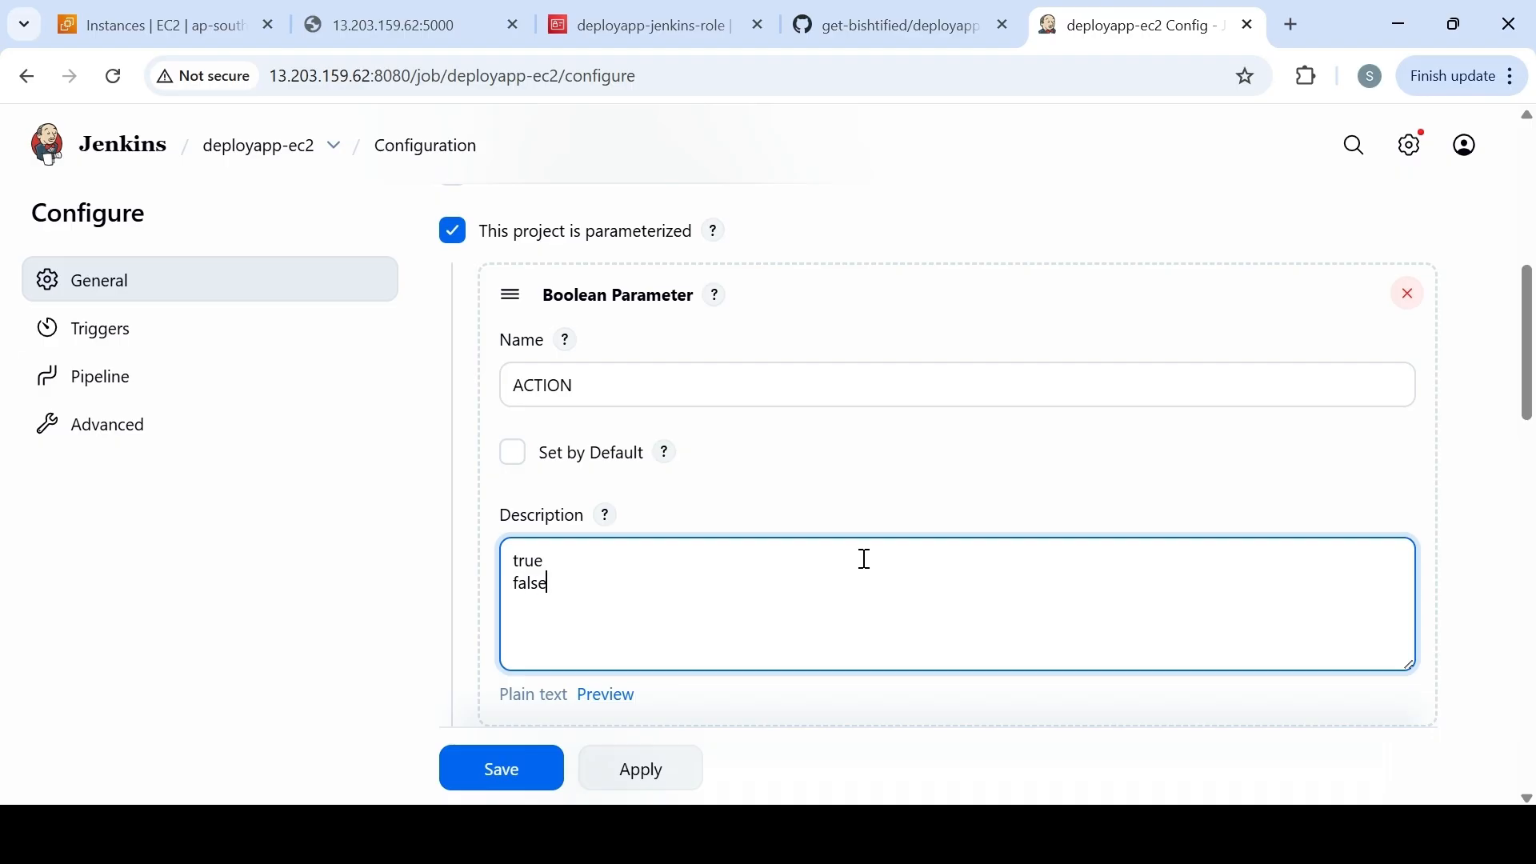
mouse_move(1532, 334)
mouse_down()
mouse_move(1533, 367)
mouse_move(1532, 349)
mouse_up()
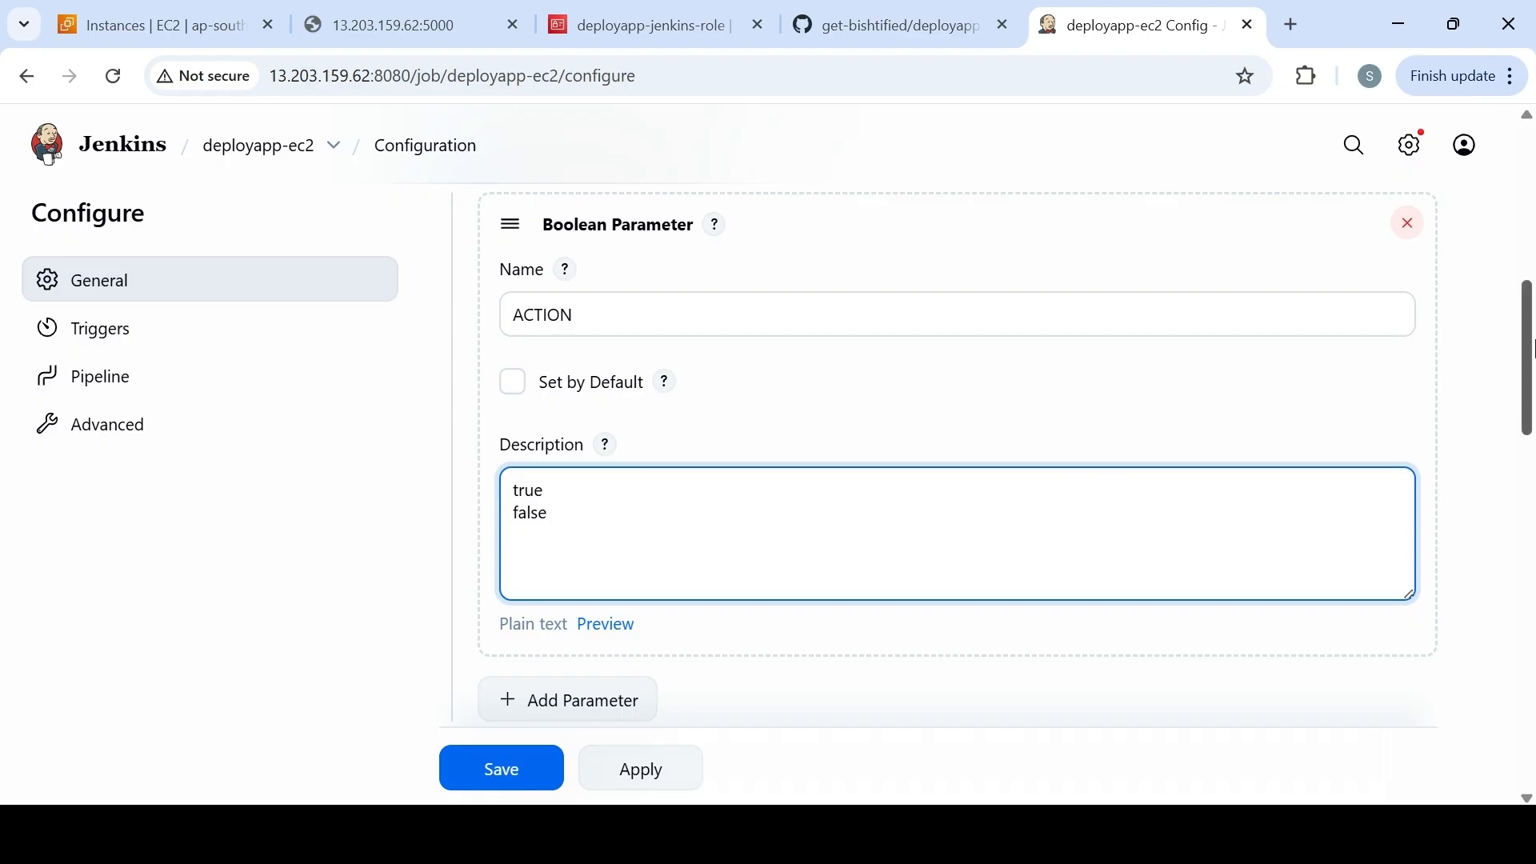
mouse_move(1528, 354)
mouse_down()
mouse_move(1528, 449)
mouse_move(1526, 350)
mouse_up()
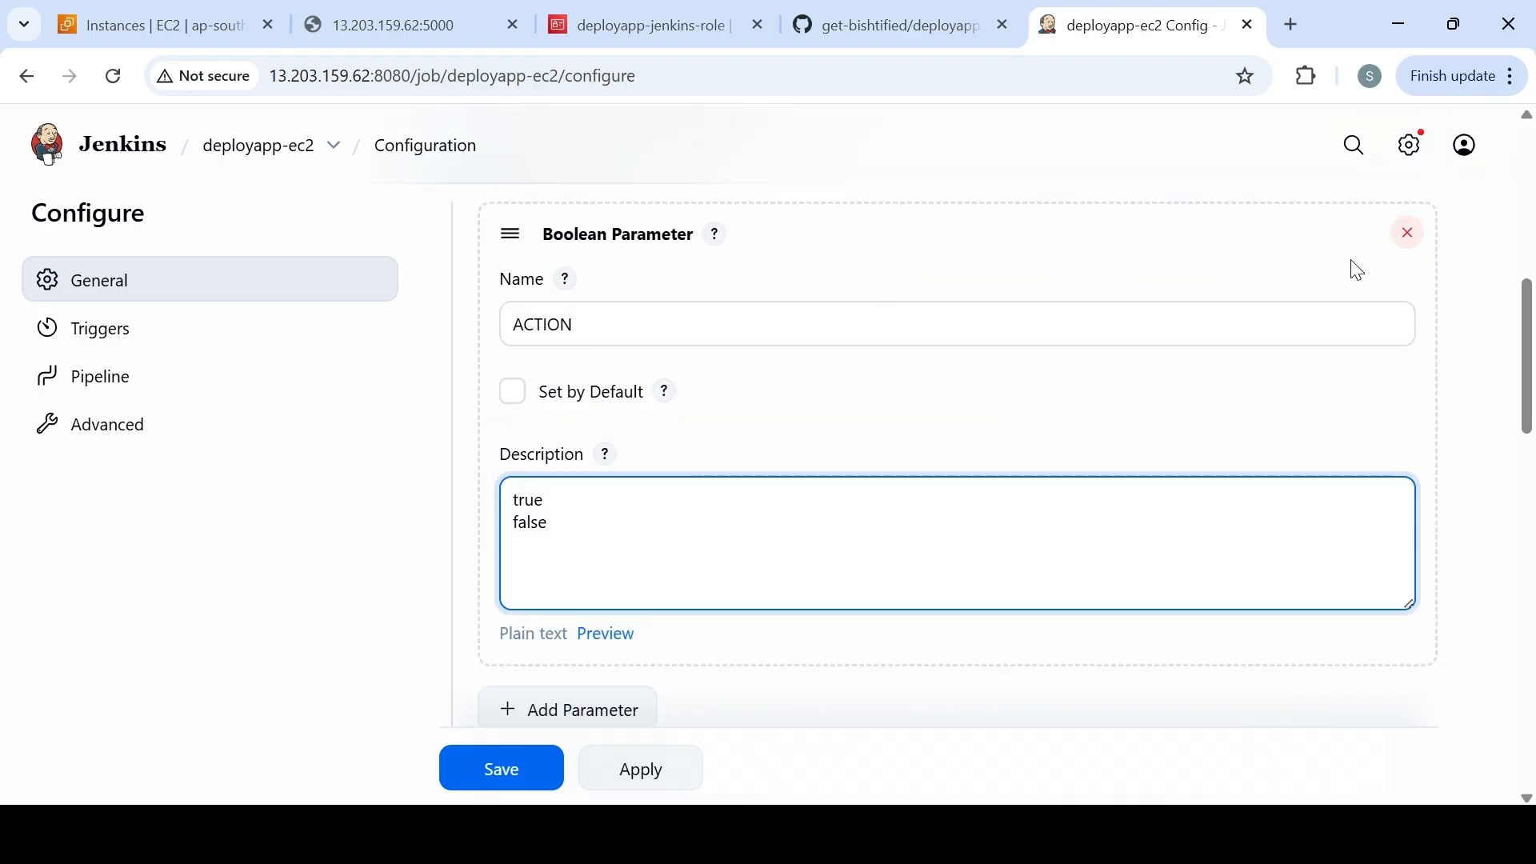
Switch to VS Code, check the booleanParam name, default value and description in the Jenkinsfile, and return to the Jenkins configuration in Chrome
click(934, 836)
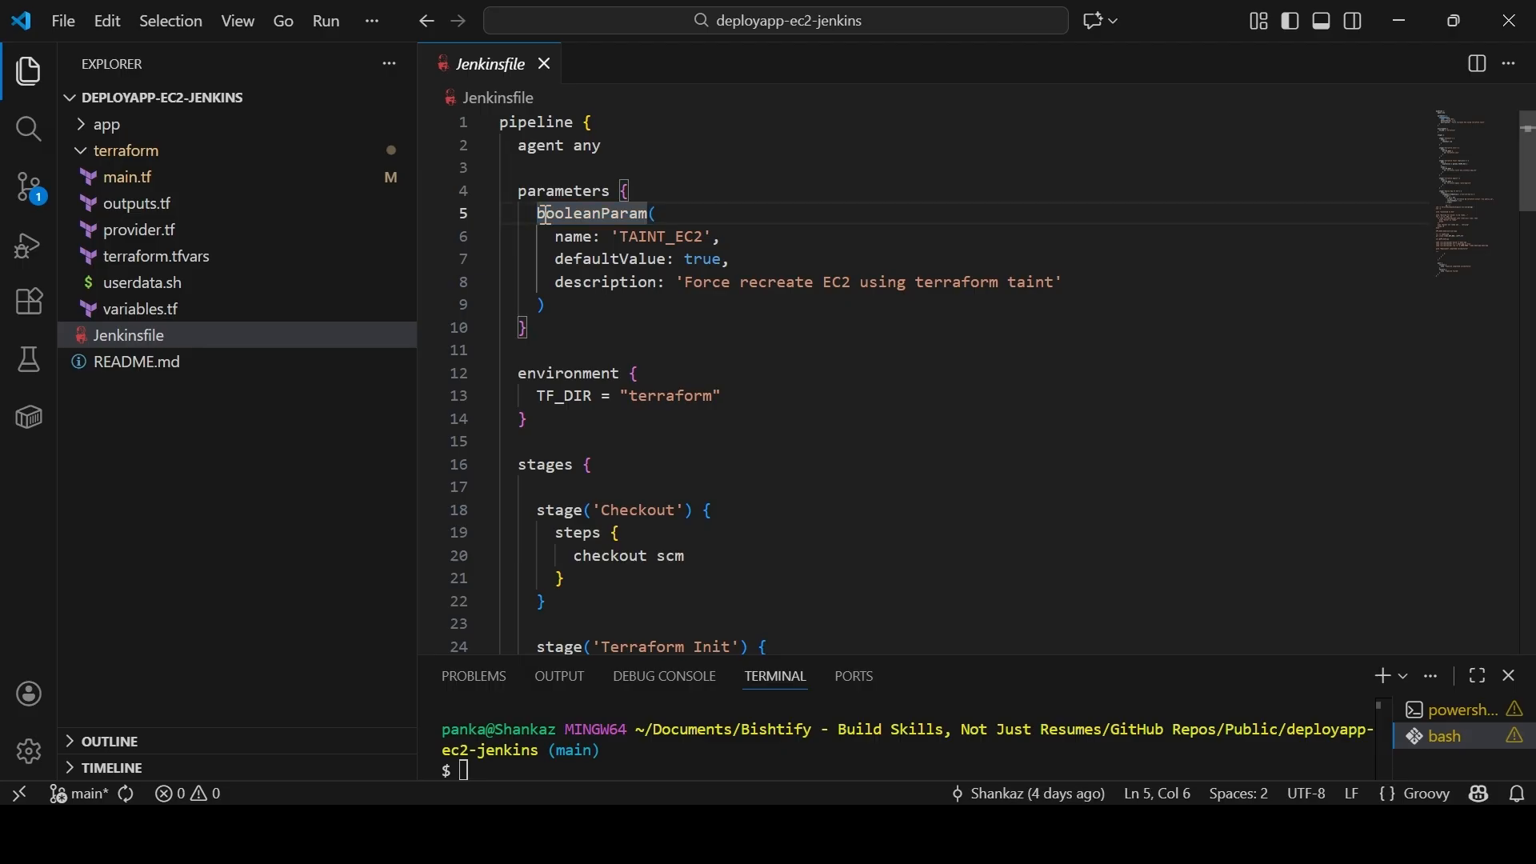
drag(547, 237, 621, 305)
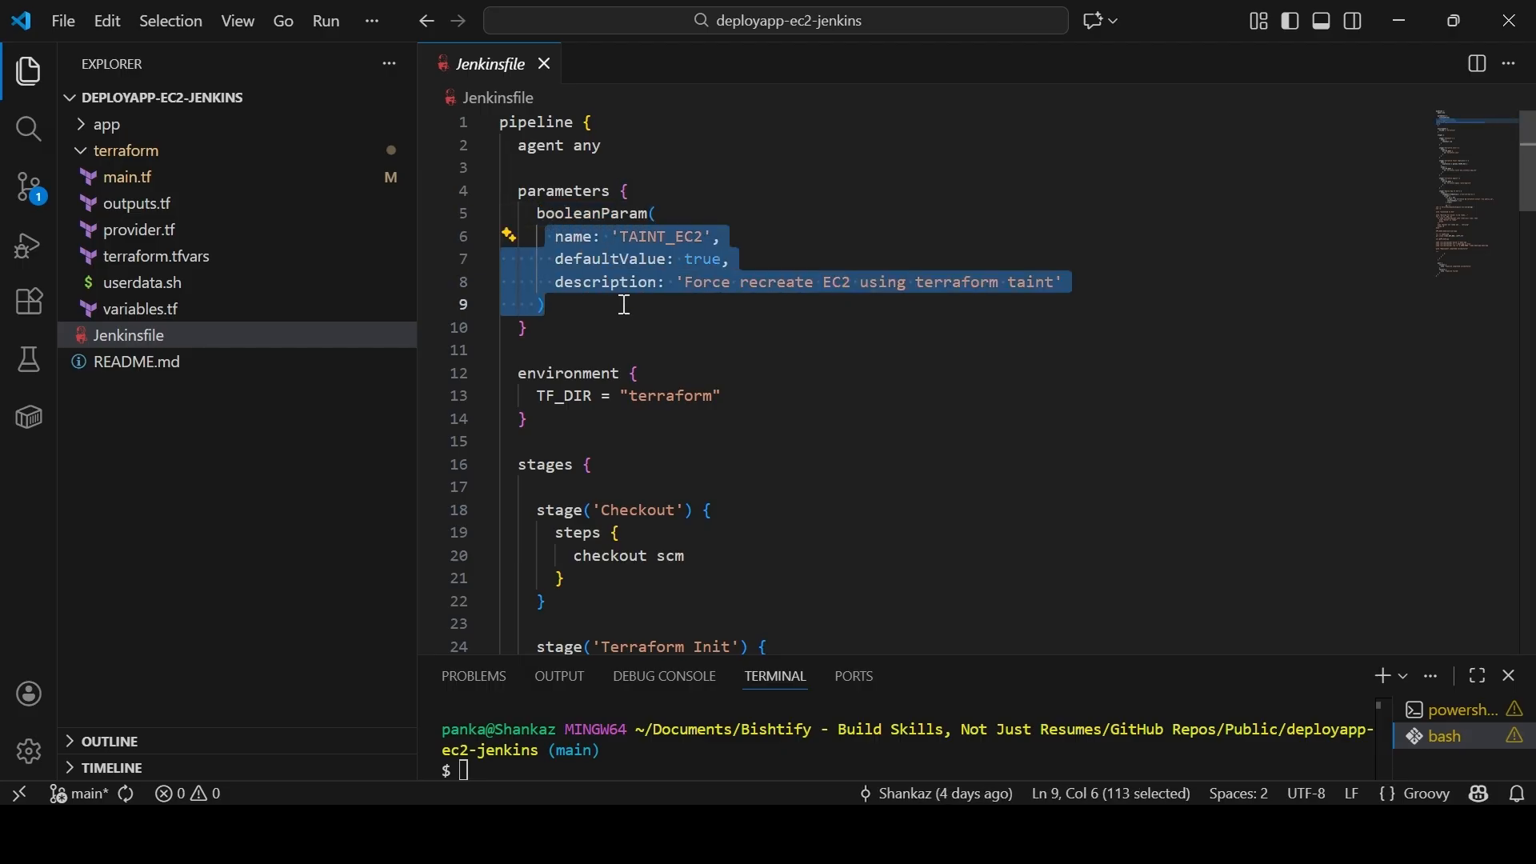
click(685, 258)
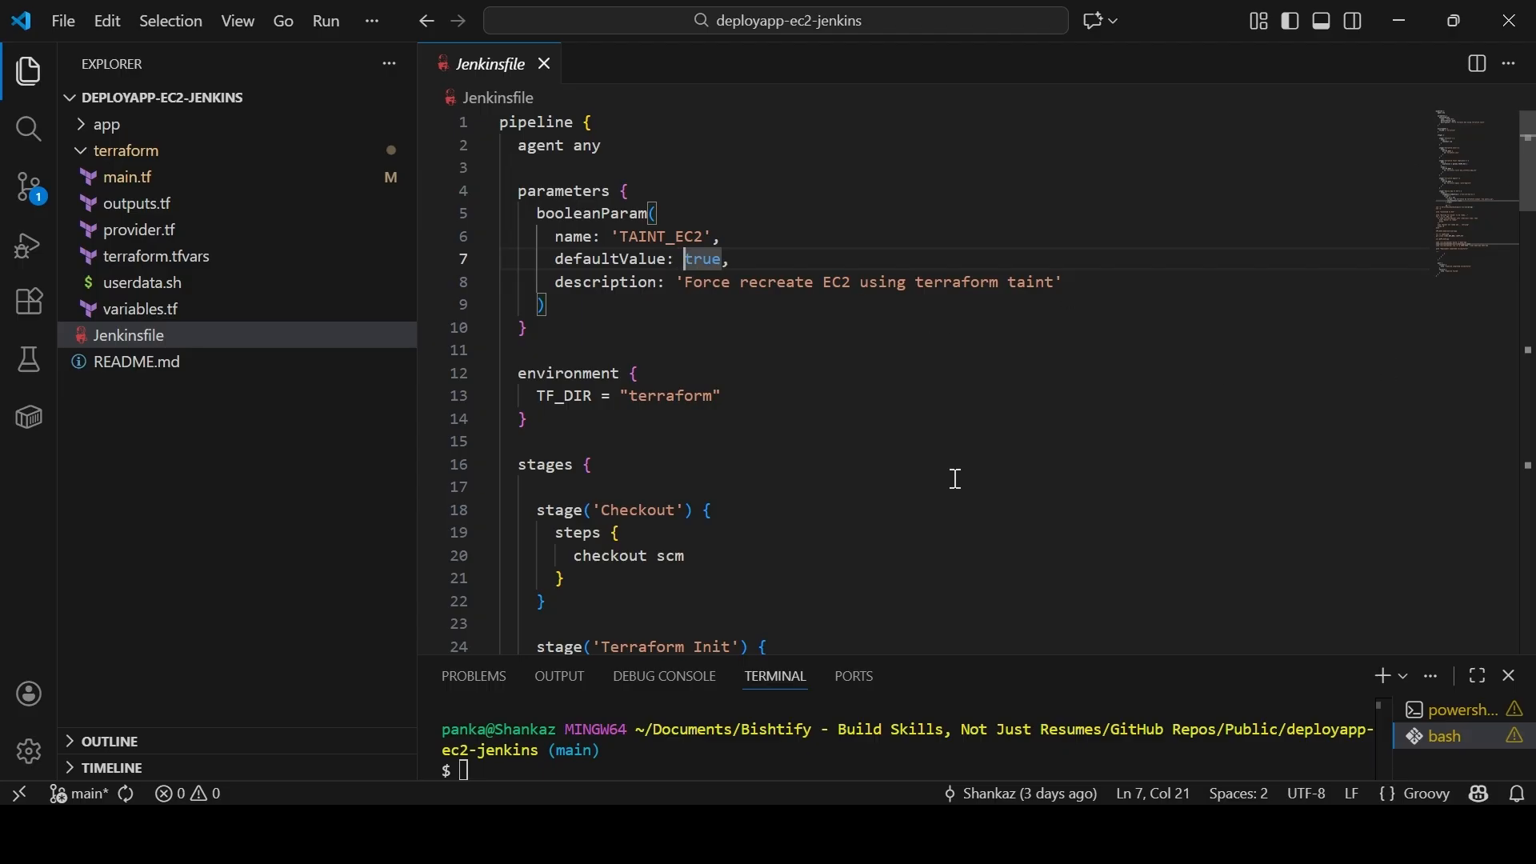
click(768, 834)
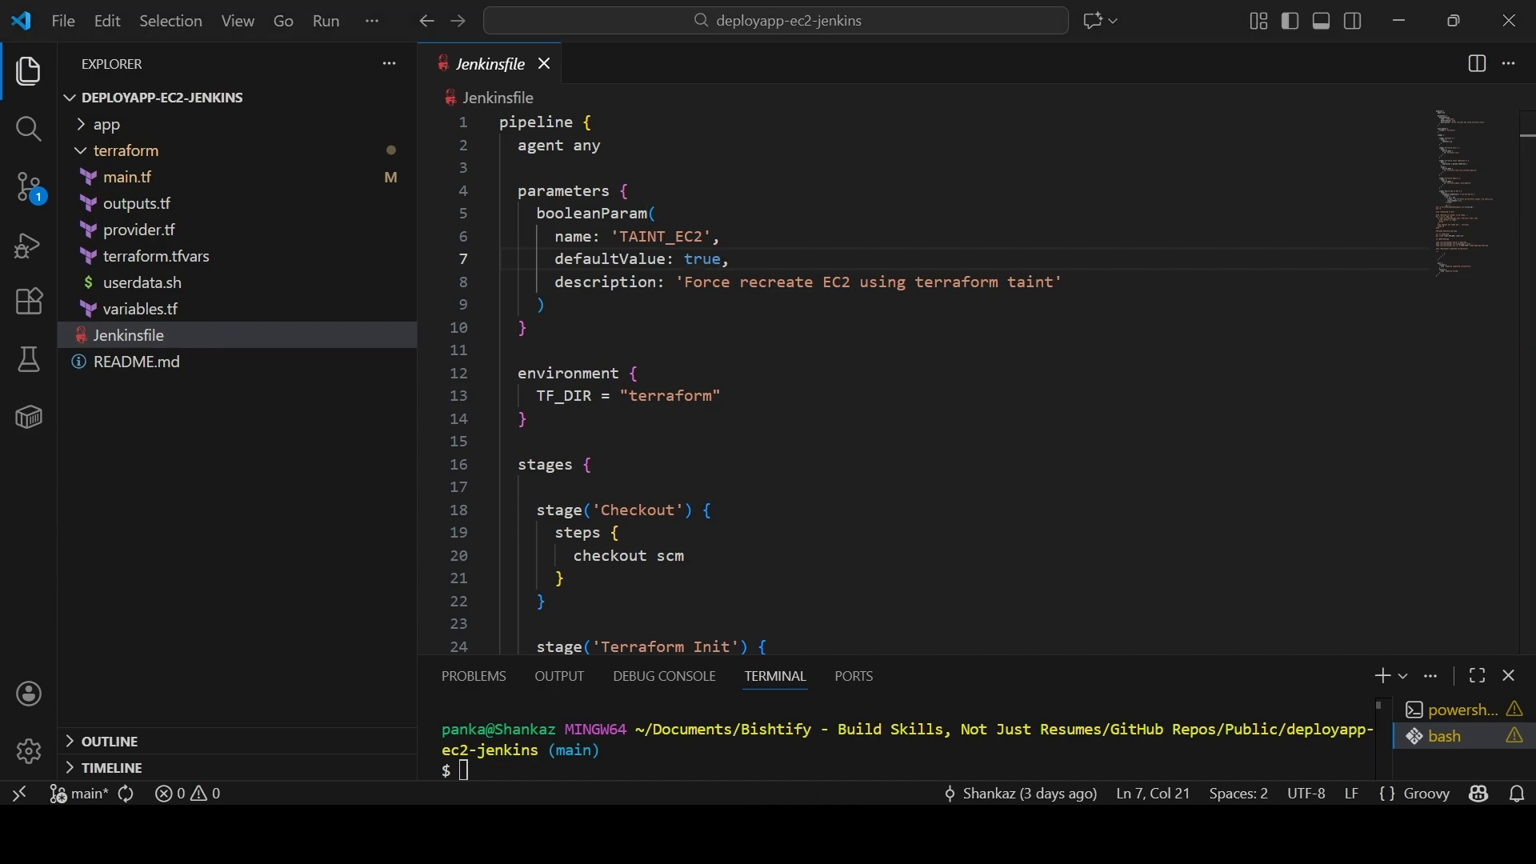
click(894, 721)
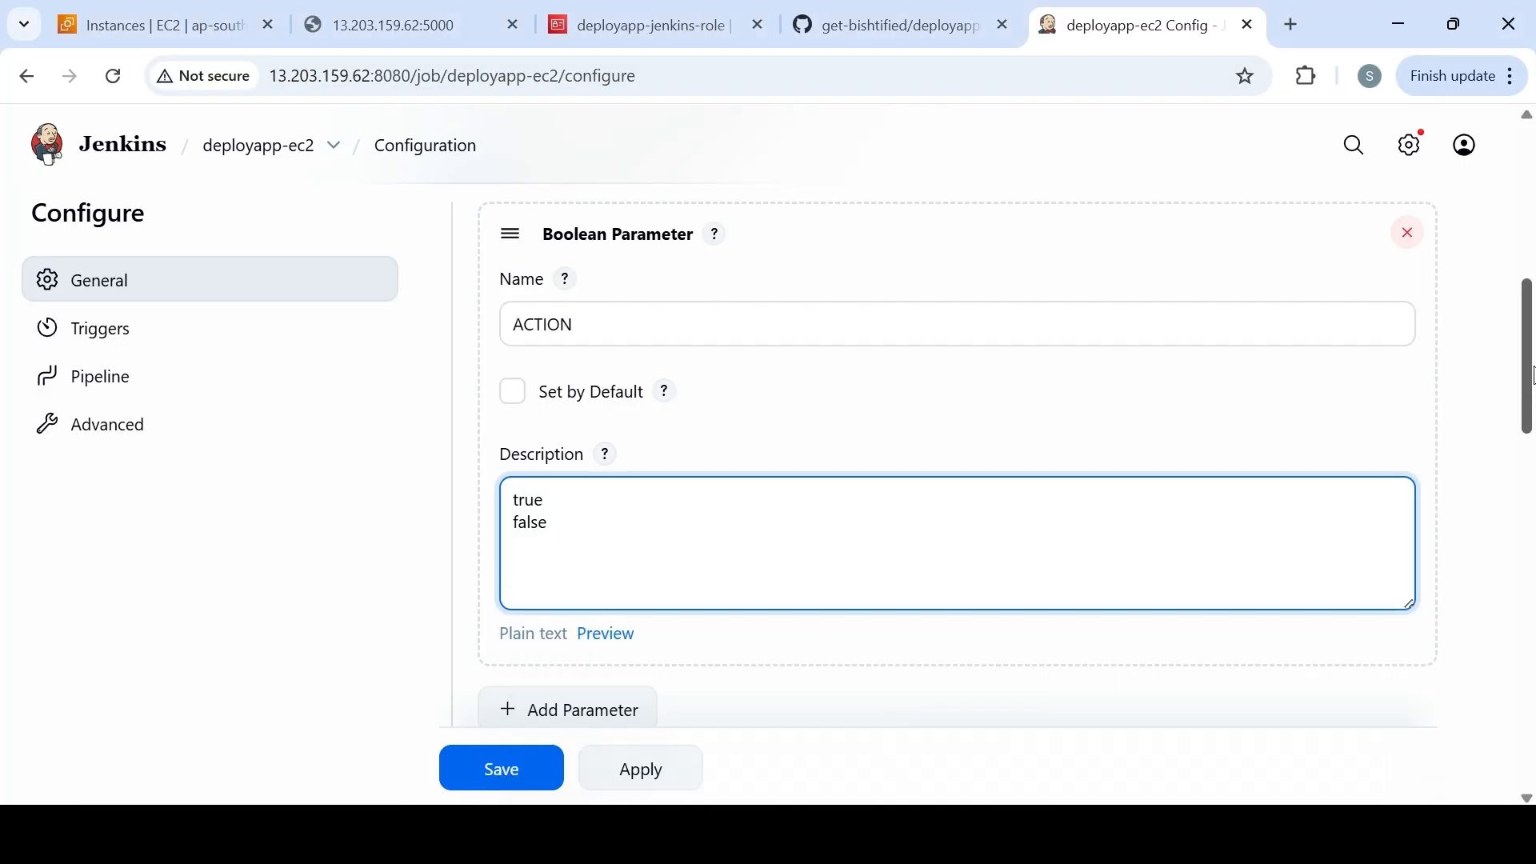
Set the pipeline definition to Pipeline script from SCM and choose Git as the SCM
drag(1532, 375, 1532, 558)
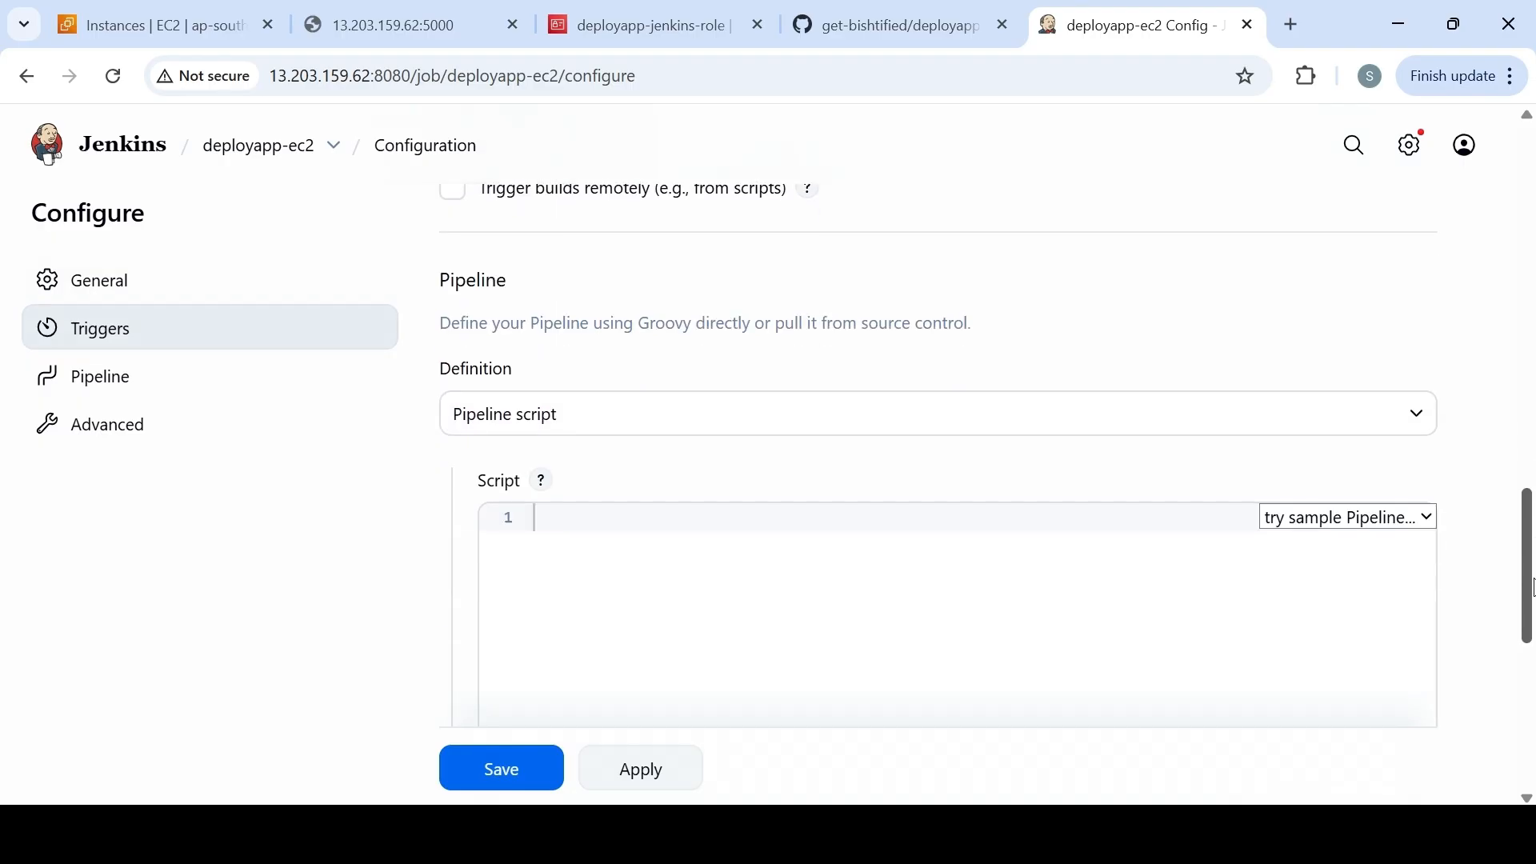
click(1203, 429)
click(696, 485)
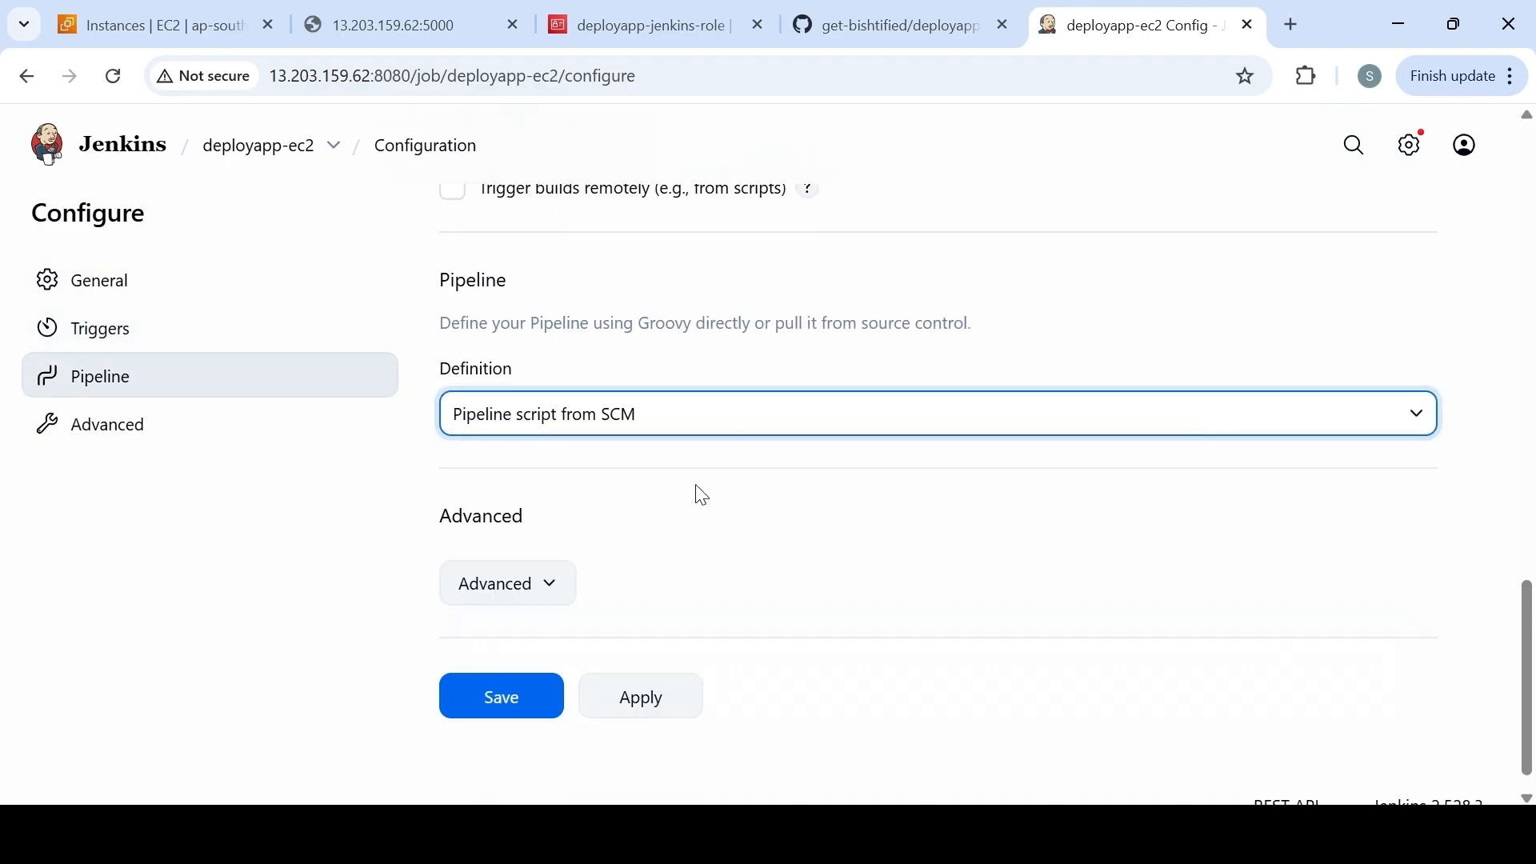
drag(1530, 567, 1530, 596)
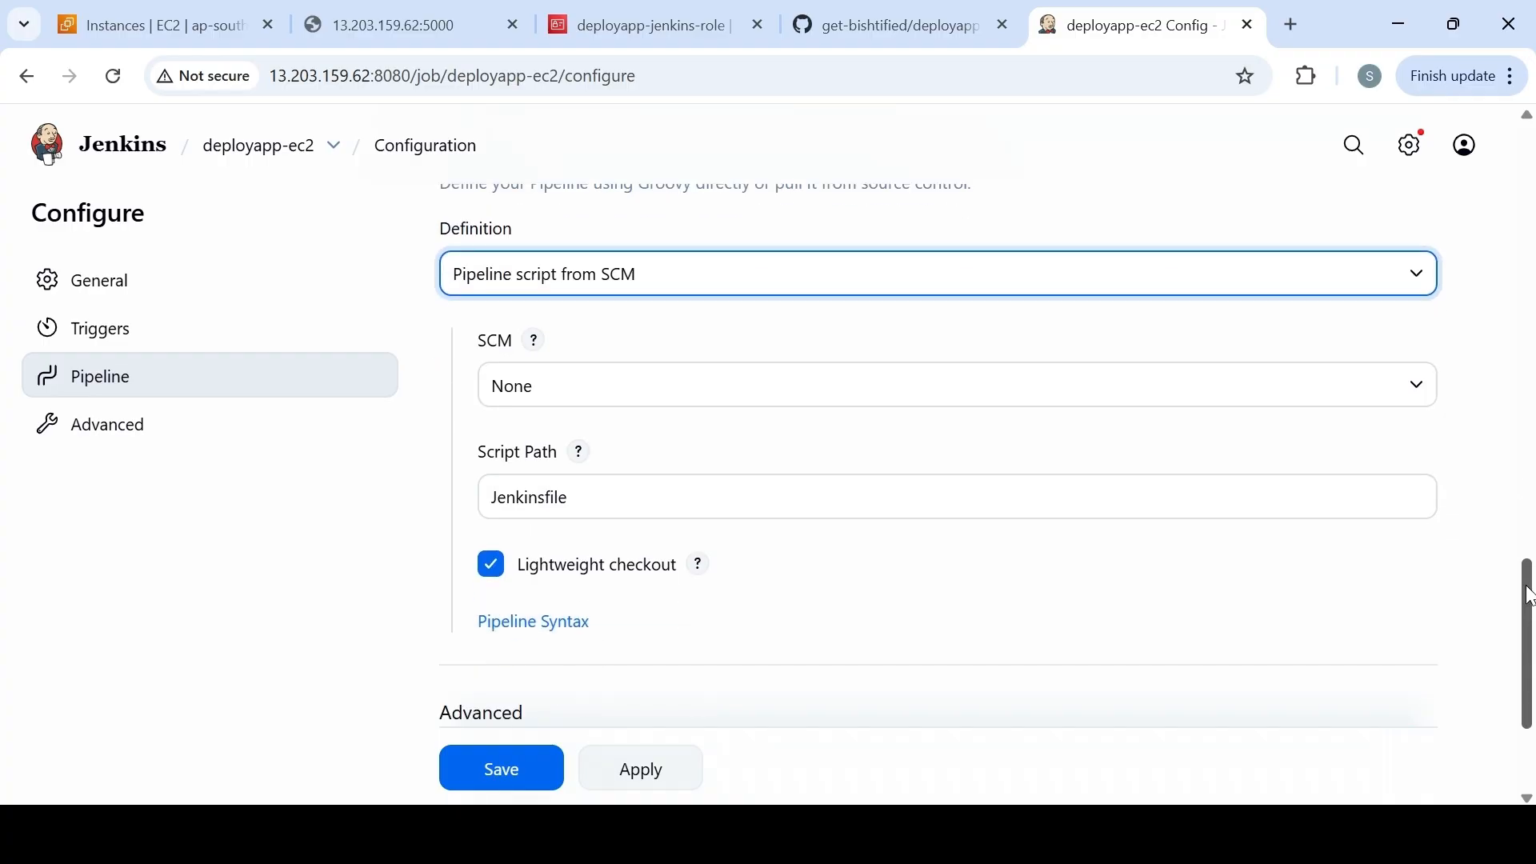
click(1049, 394)
click(780, 453)
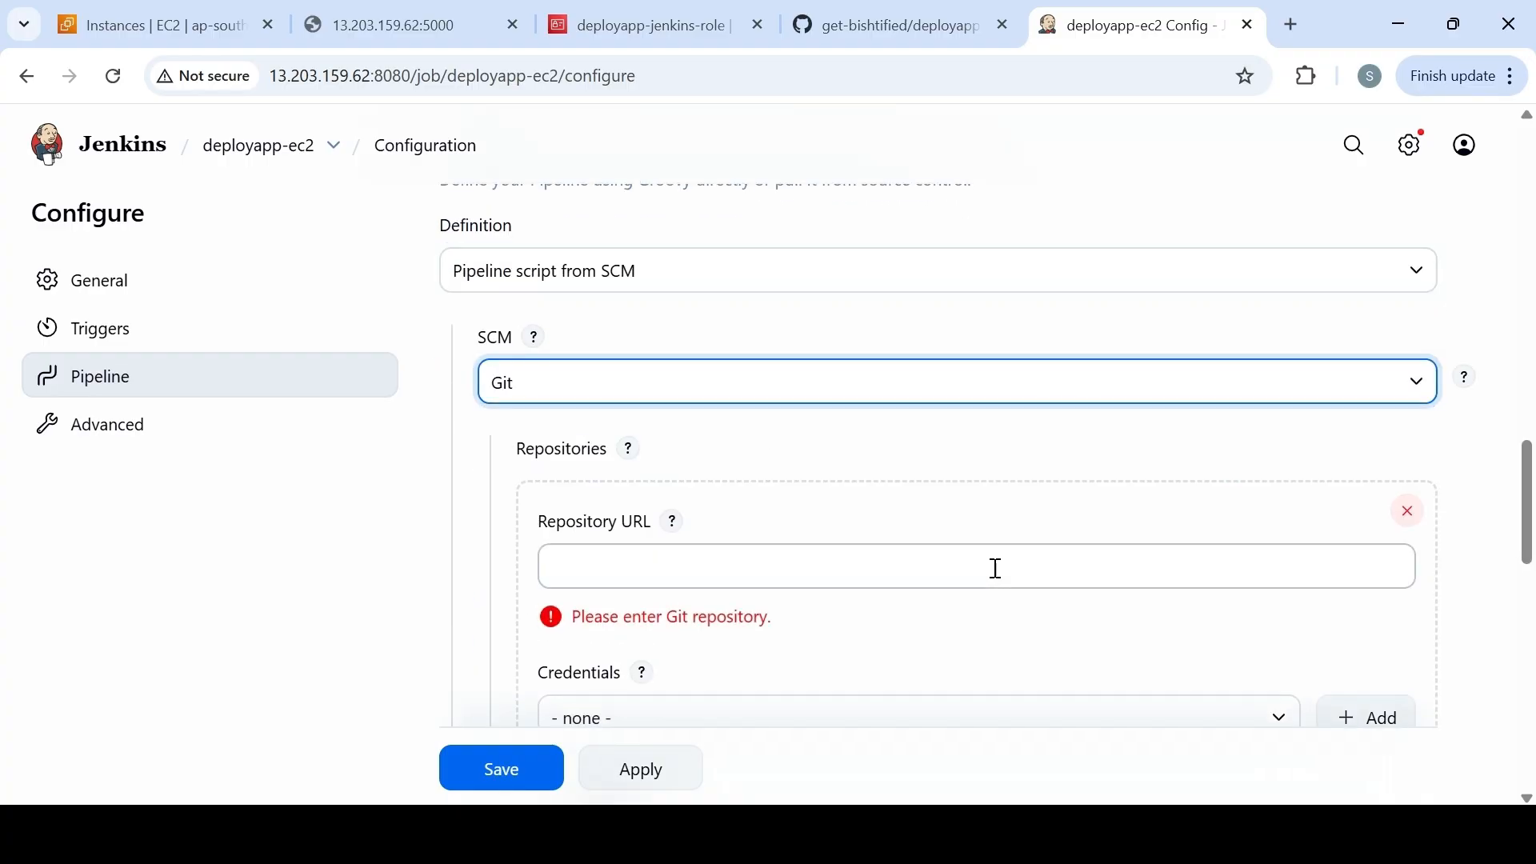
Copy the HTTPS clone URL of the deployapp-ec2-jenkins GitHub repository and enter it as the Repository URL in the Jenkins job
click(920, 26)
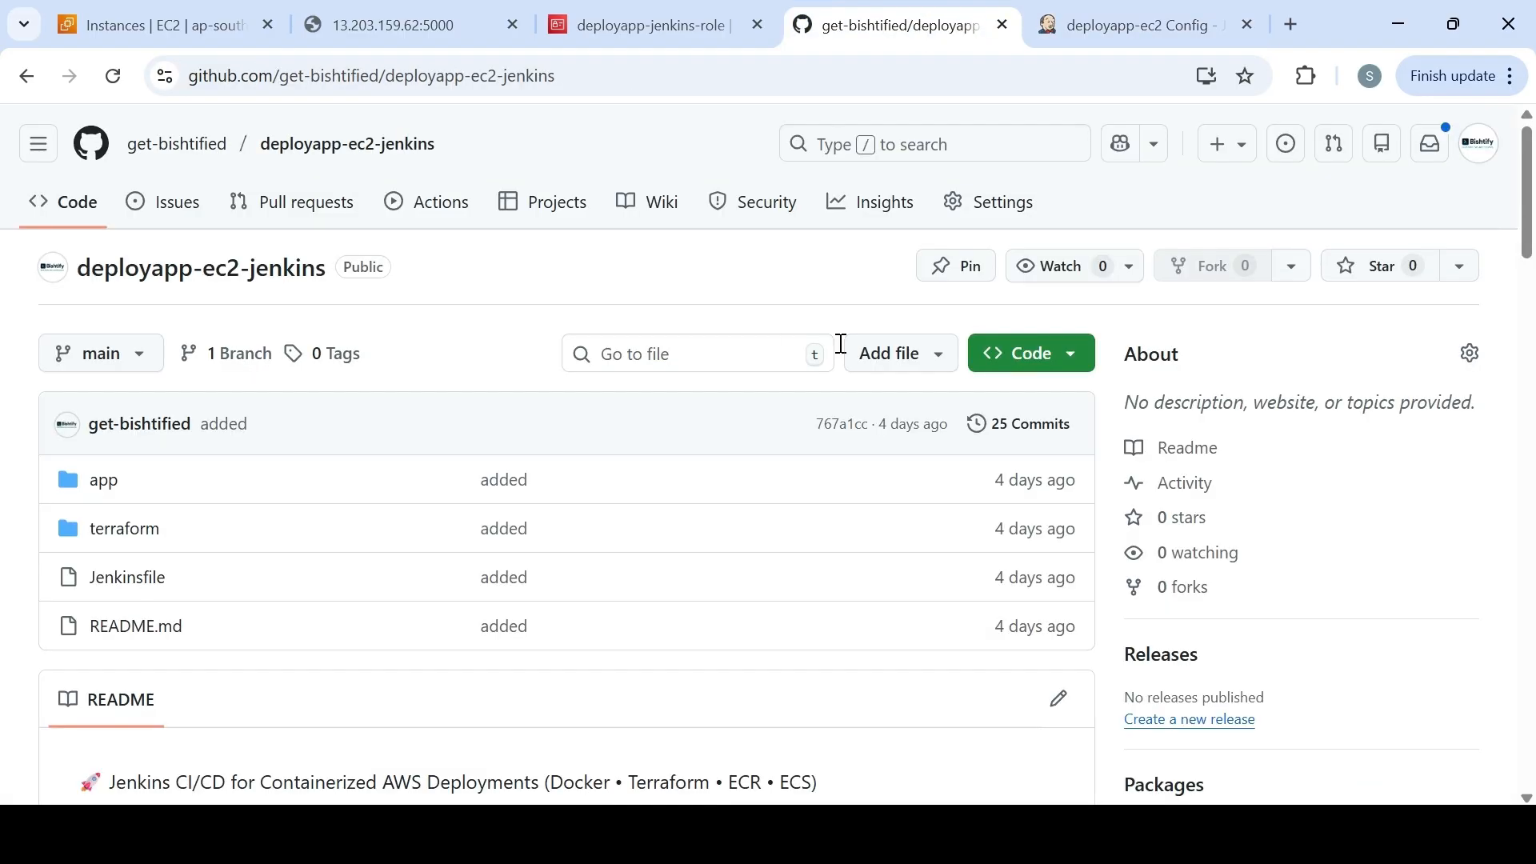
click(1044, 357)
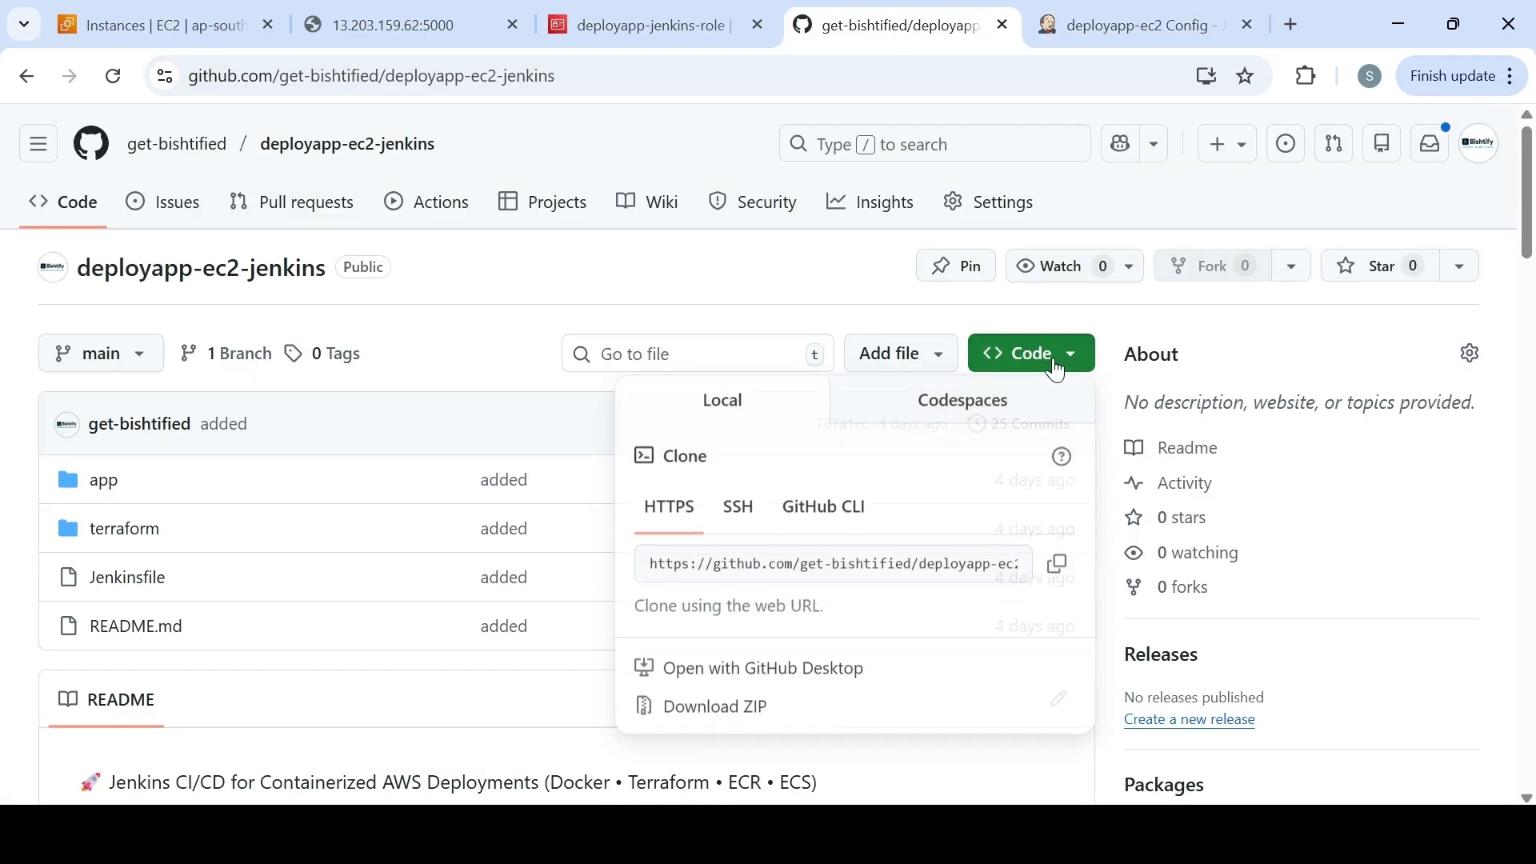
click(1058, 567)
click(1143, 37)
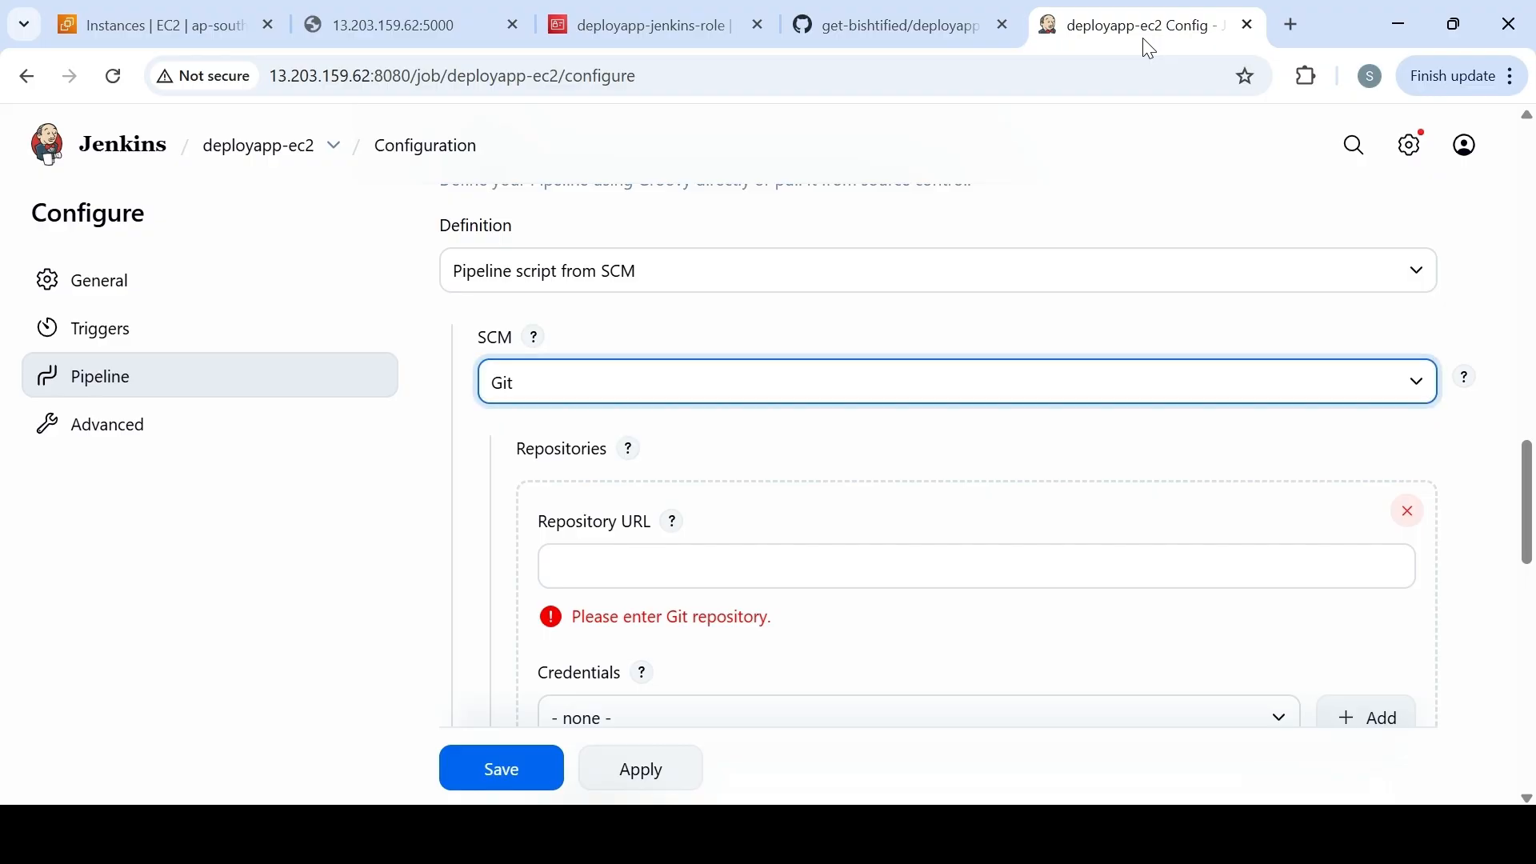
click(651, 566)
key(ctrl+v)
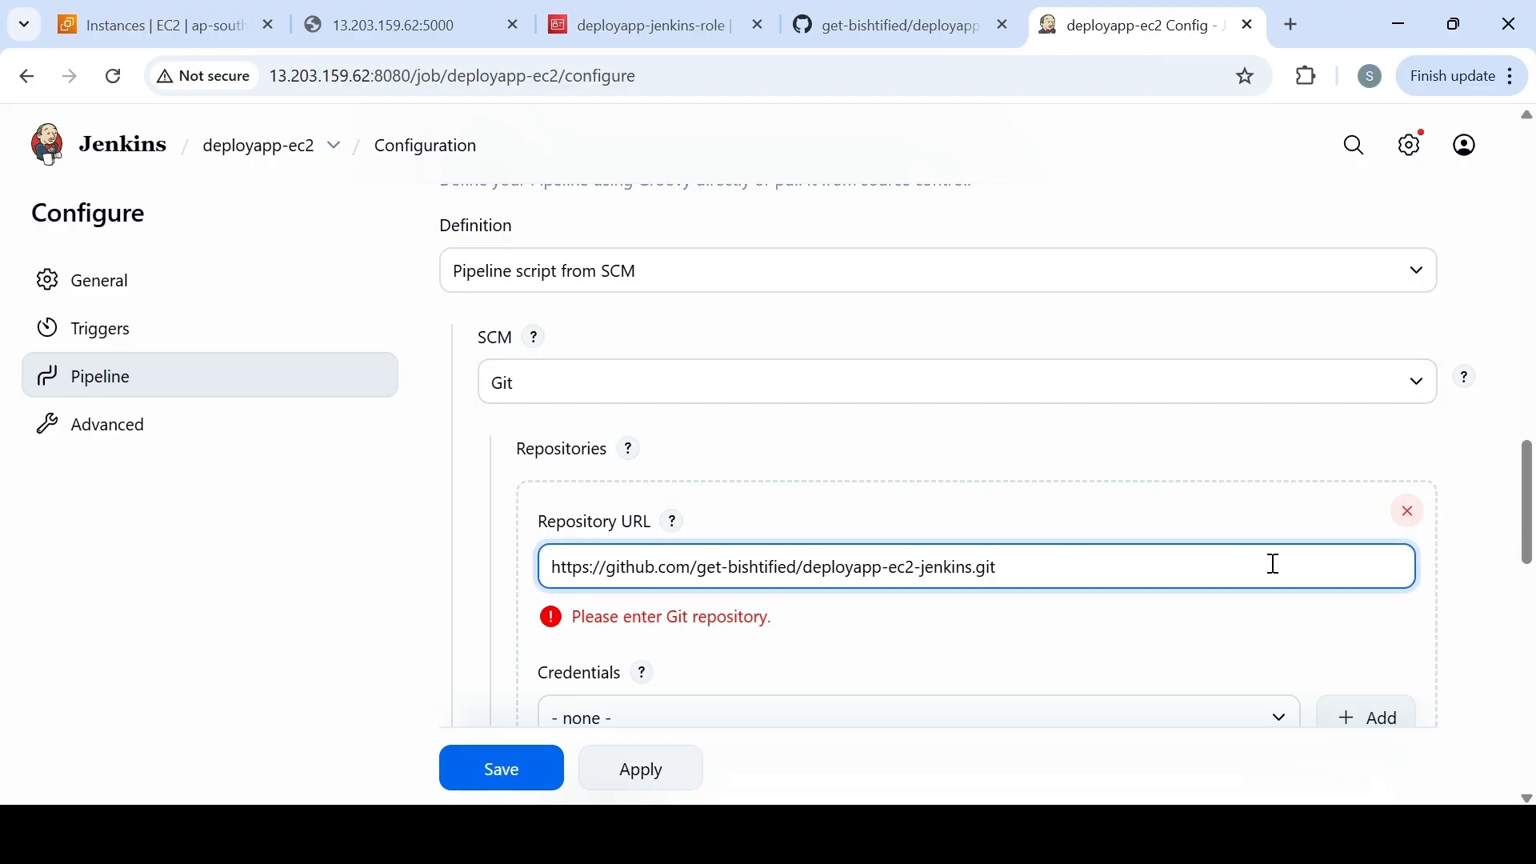
Select the saved get-bishtified credentials for the repository and set the branch specifier to */main
scroll(1048, 376, down, 5)
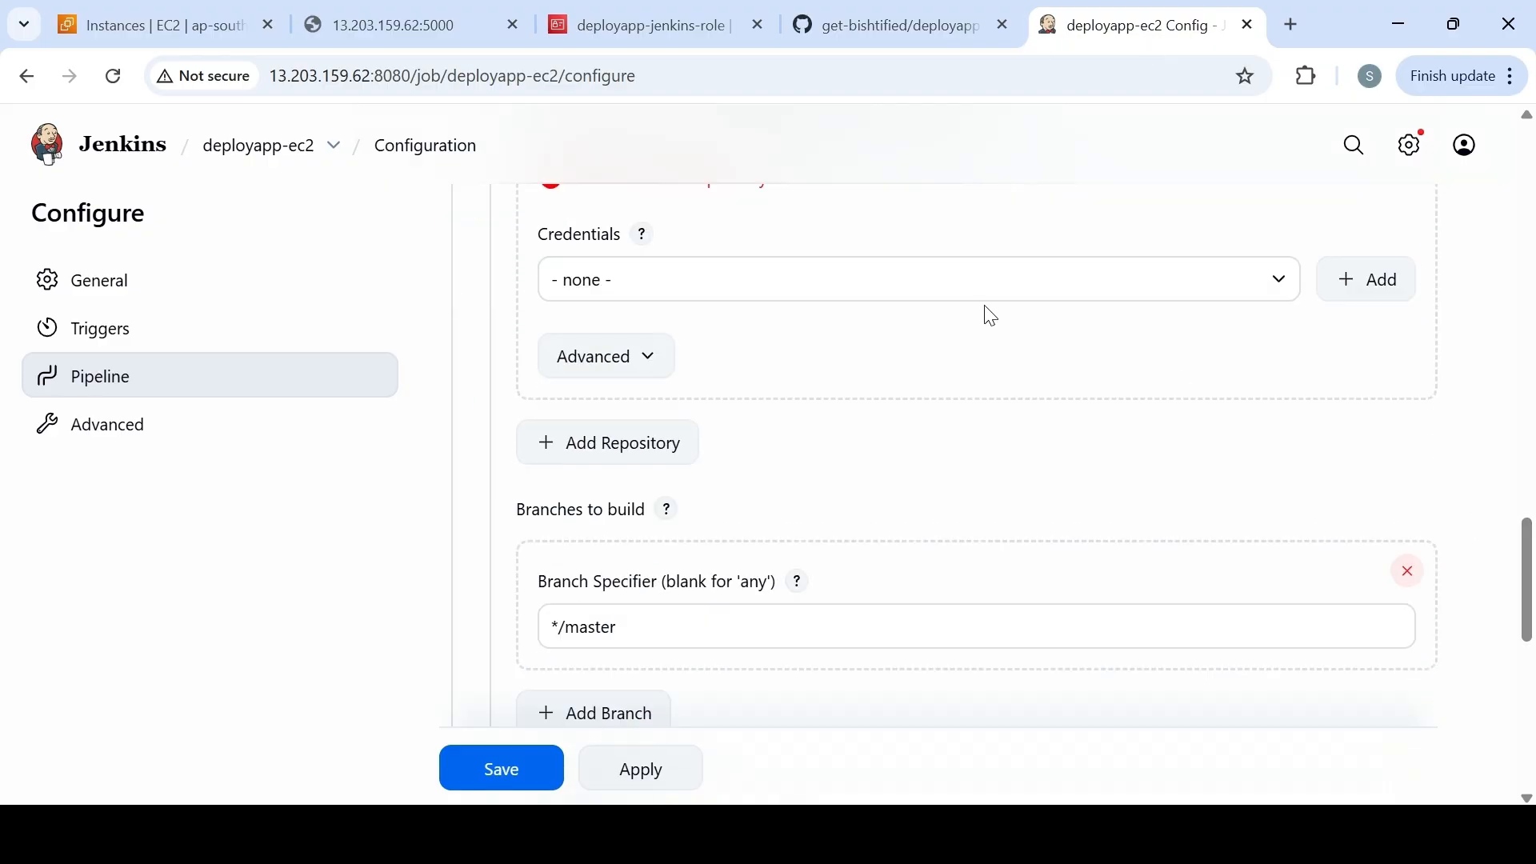
click(991, 290)
click(695, 345)
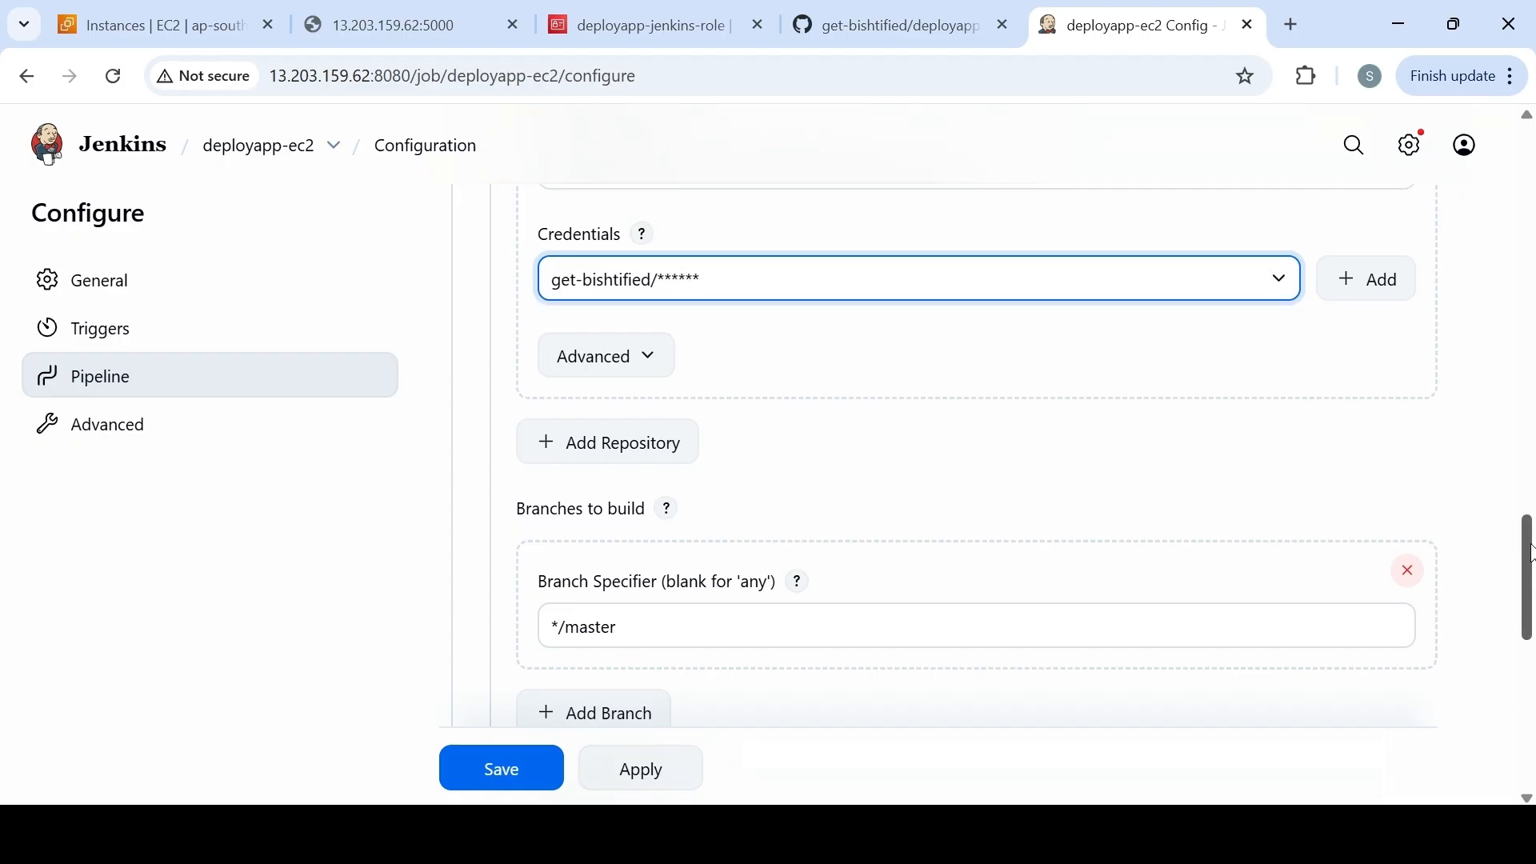
drag(1527, 536, 1533, 596)
click(589, 432)
drag(590, 432, 756, 437)
text(ain)
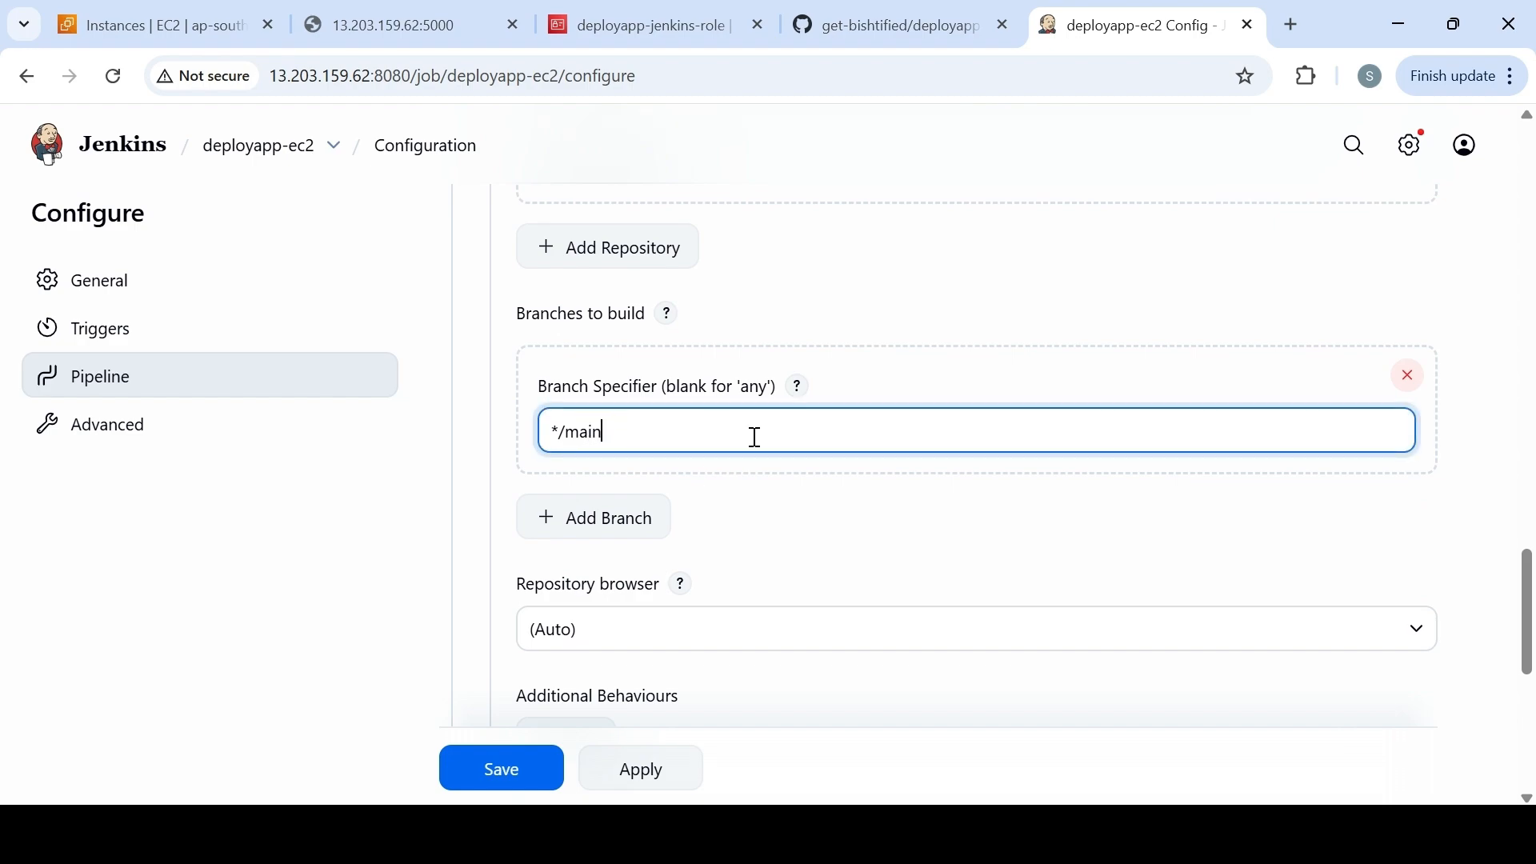
Review the pipeline's repository, branch and script path settings, and save the job configuration
scroll(1528, 592, up, 5)
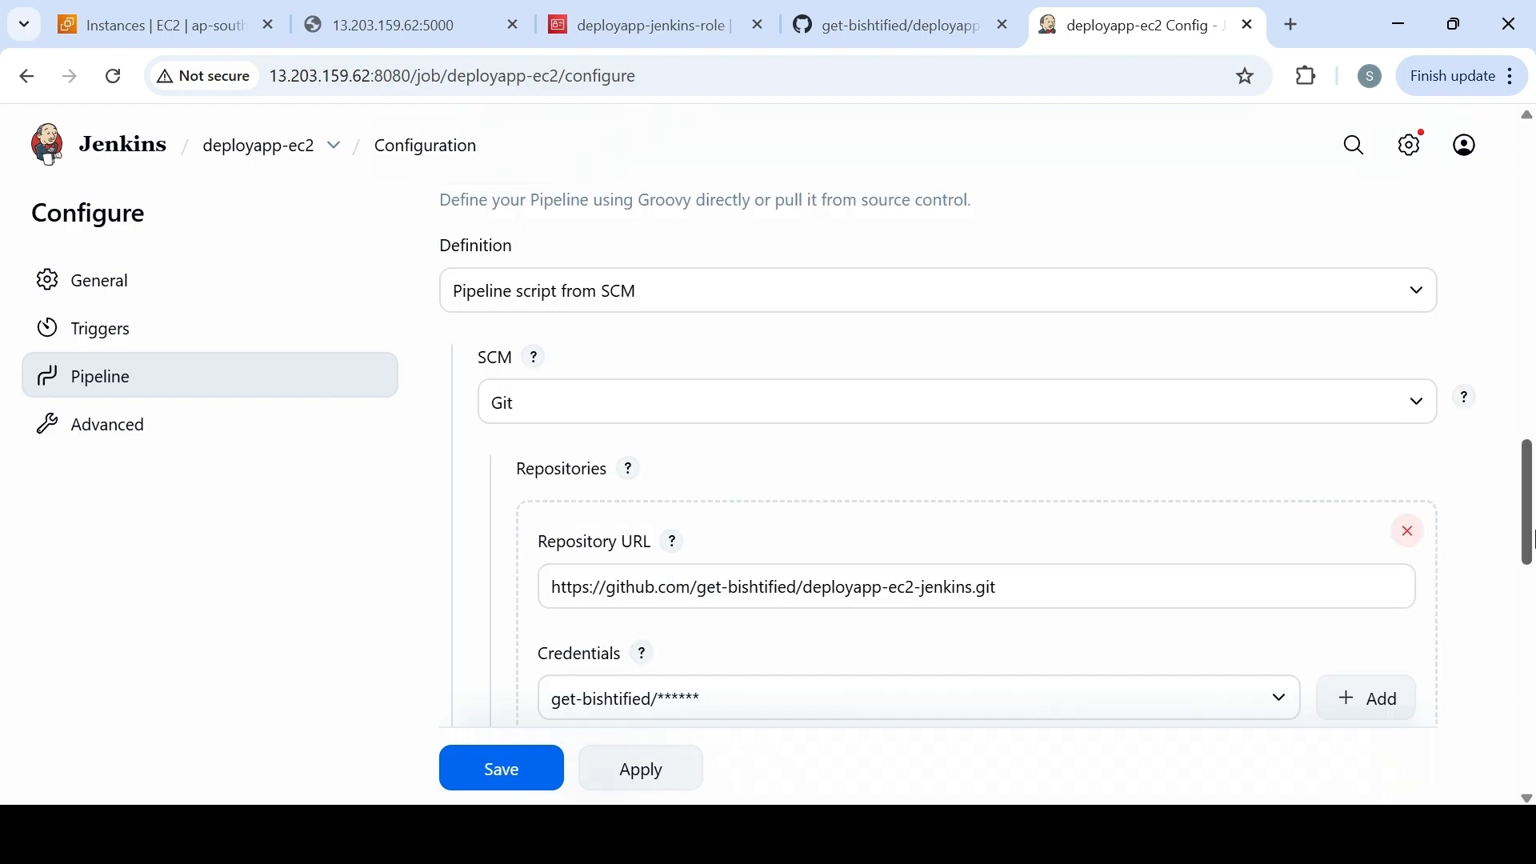
scroll(1528, 587, down, 10)
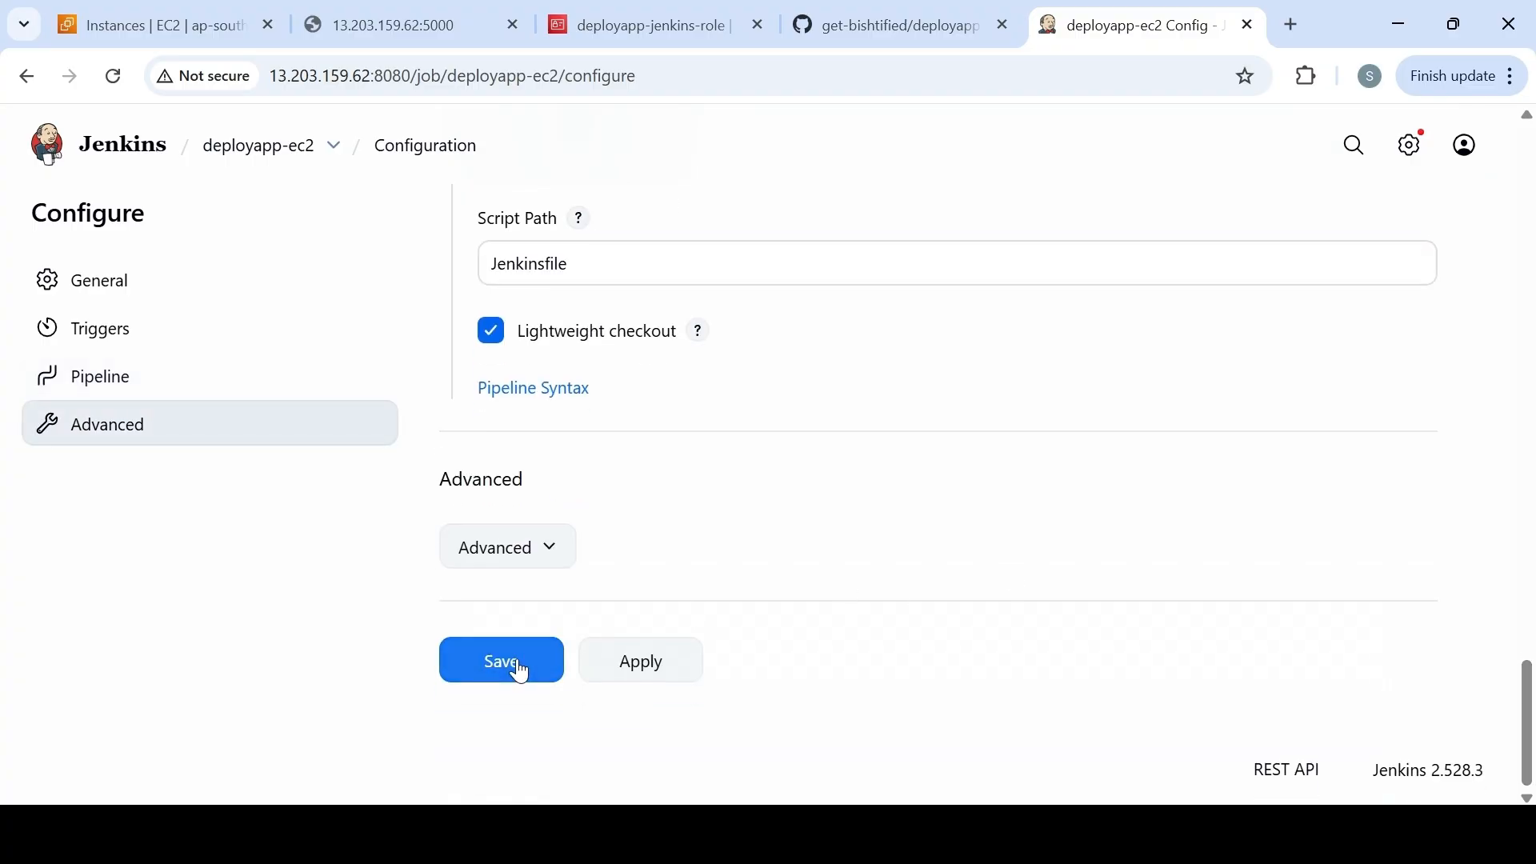
drag(1529, 680, 1530, 513)
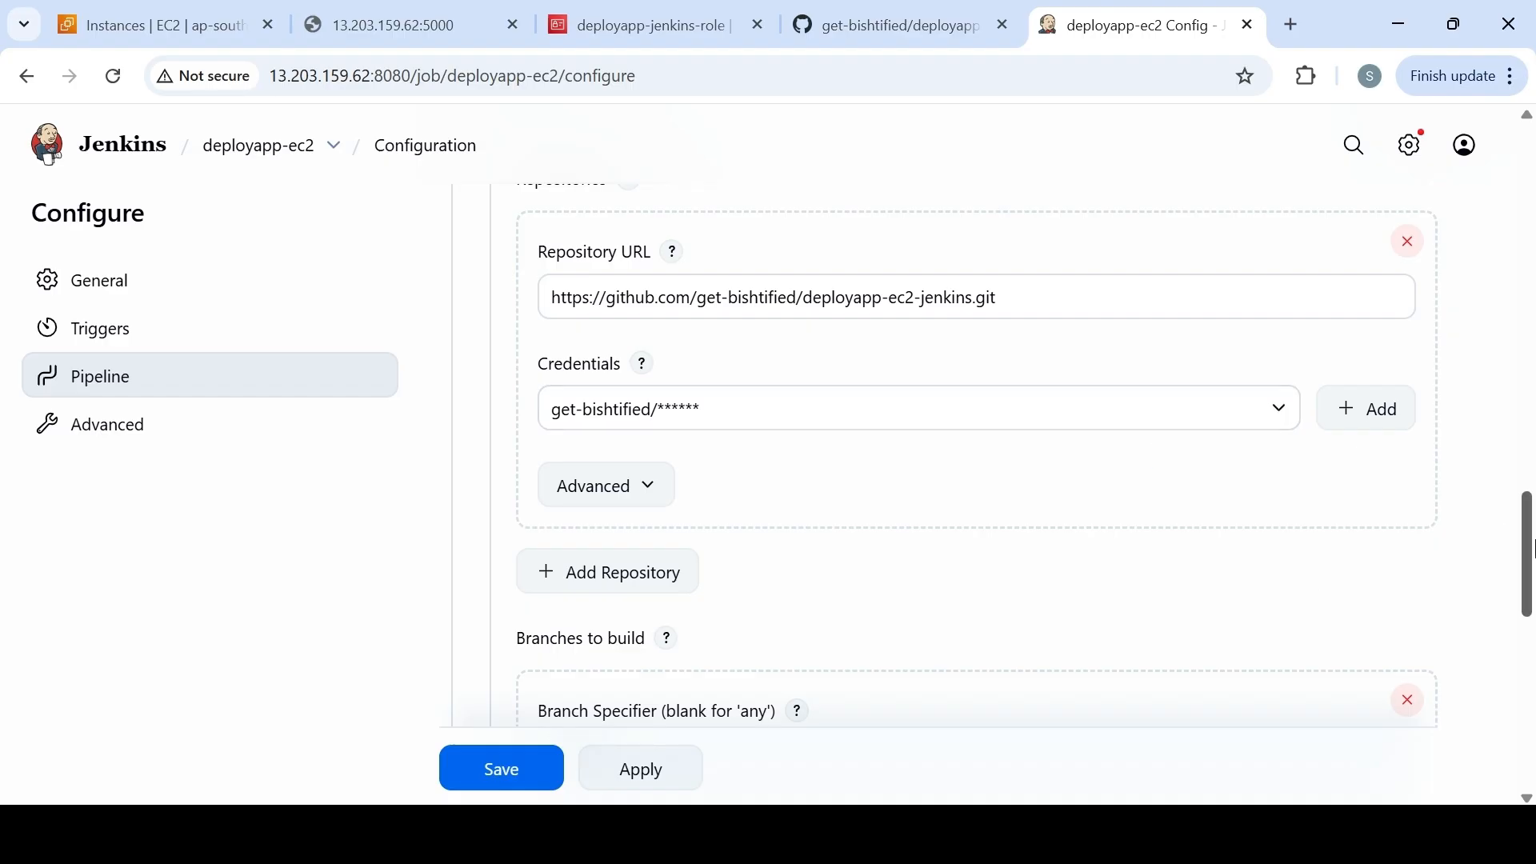
drag(1532, 552, 1530, 748)
click(486, 664)
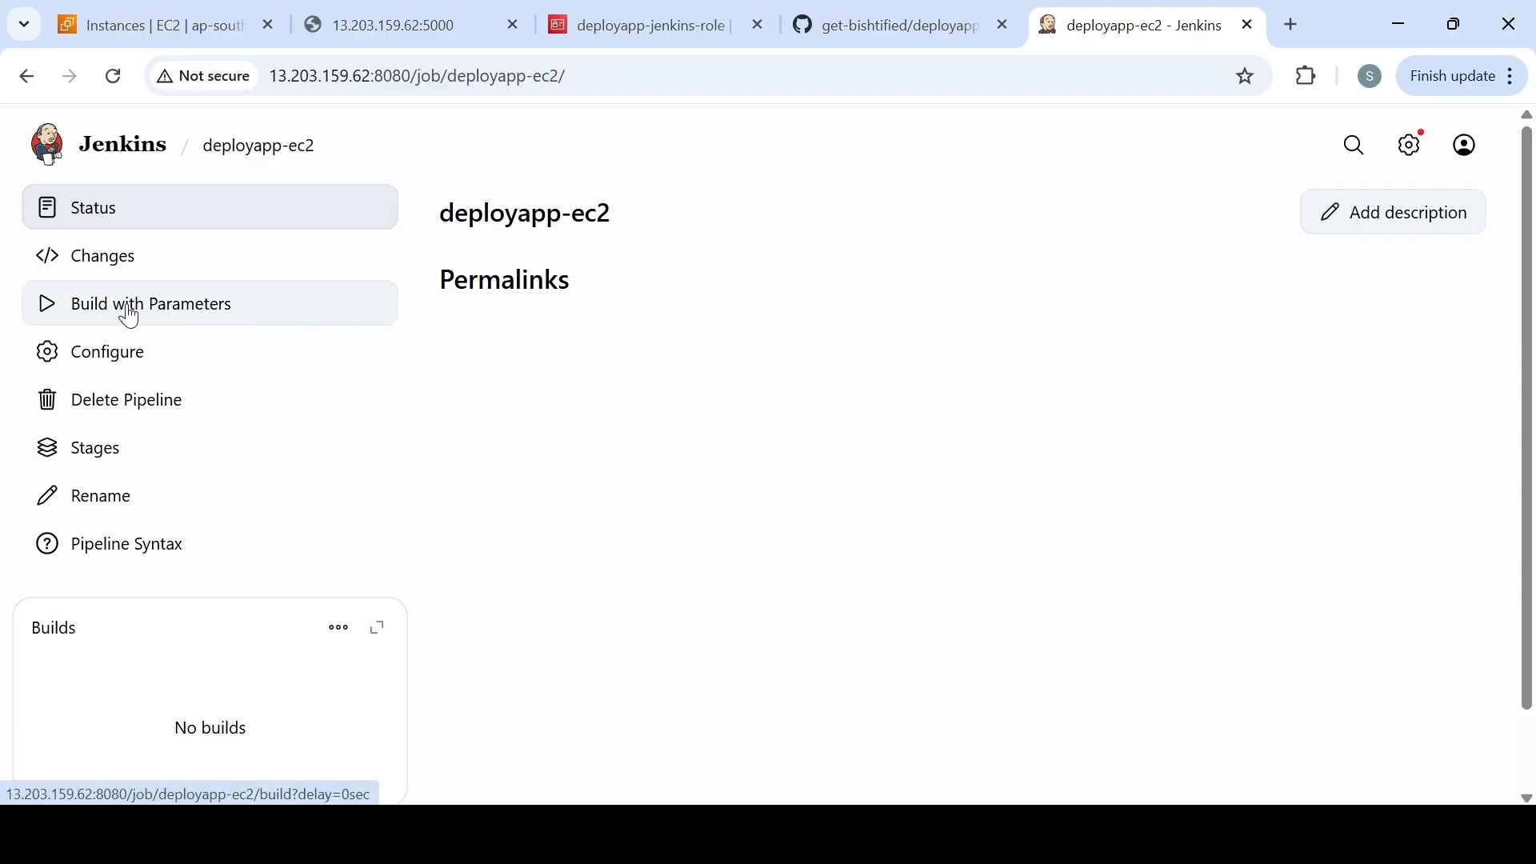
Open the parameterized build form for deployapp-ec2 and enable the ACTION parameter
click(160, 319)
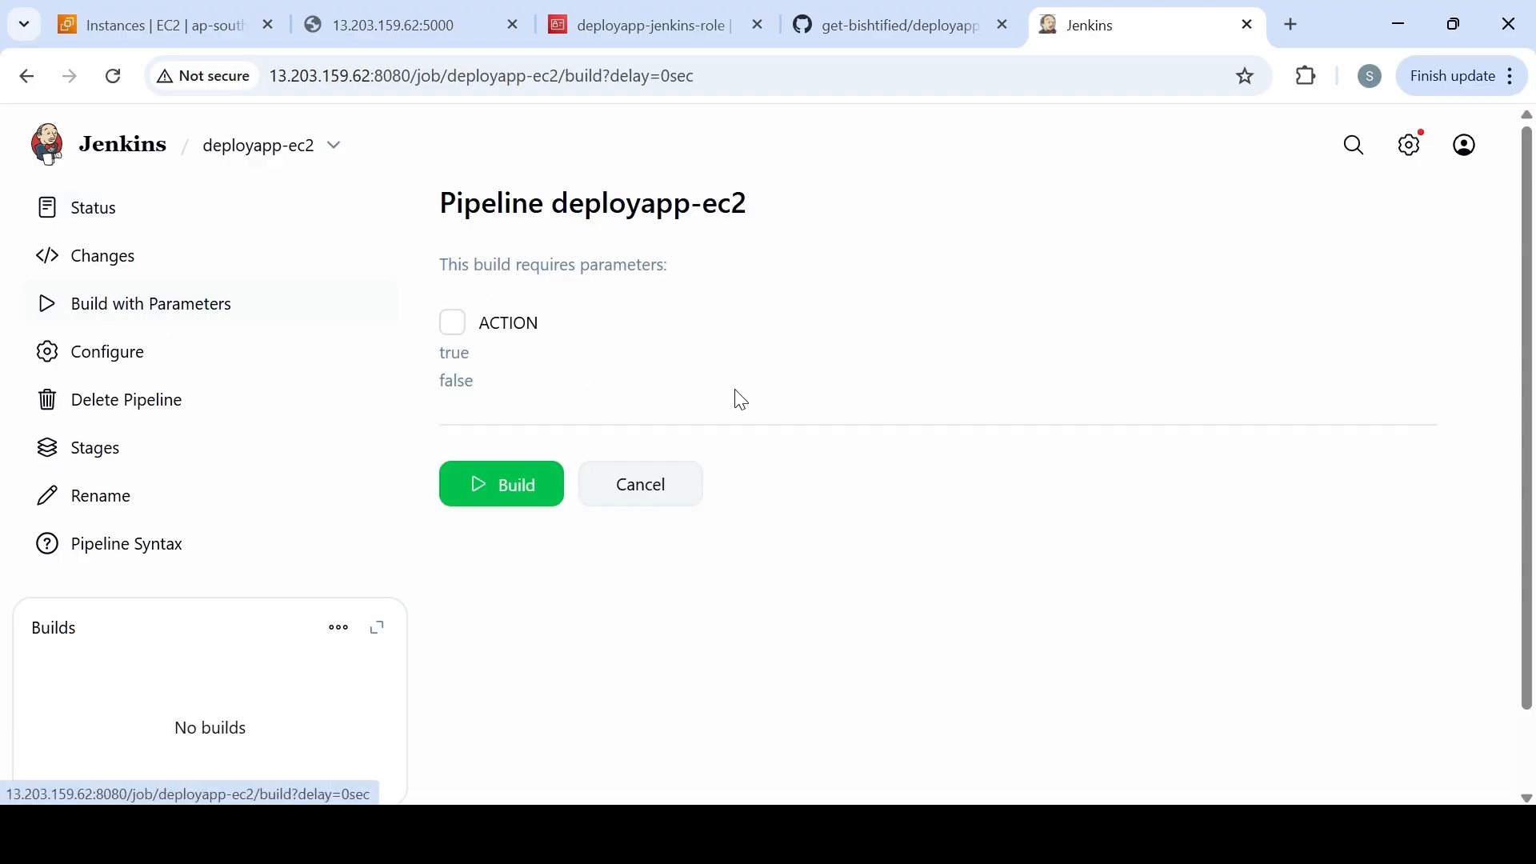
click(456, 328)
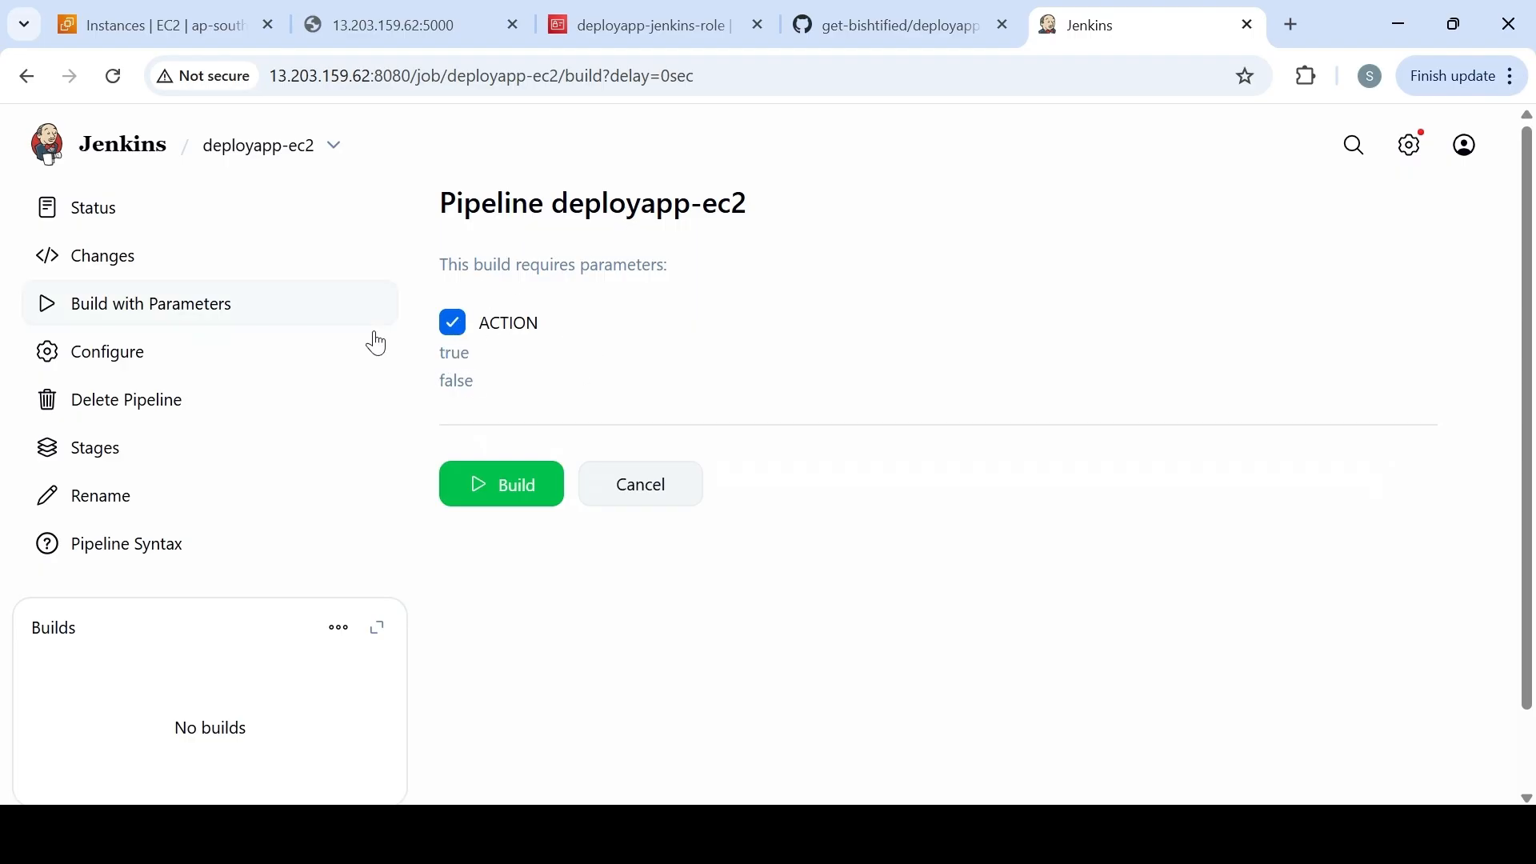
Reopen the deployapp-ec2 configuration and delete the ACTION Boolean Parameter
click(116, 359)
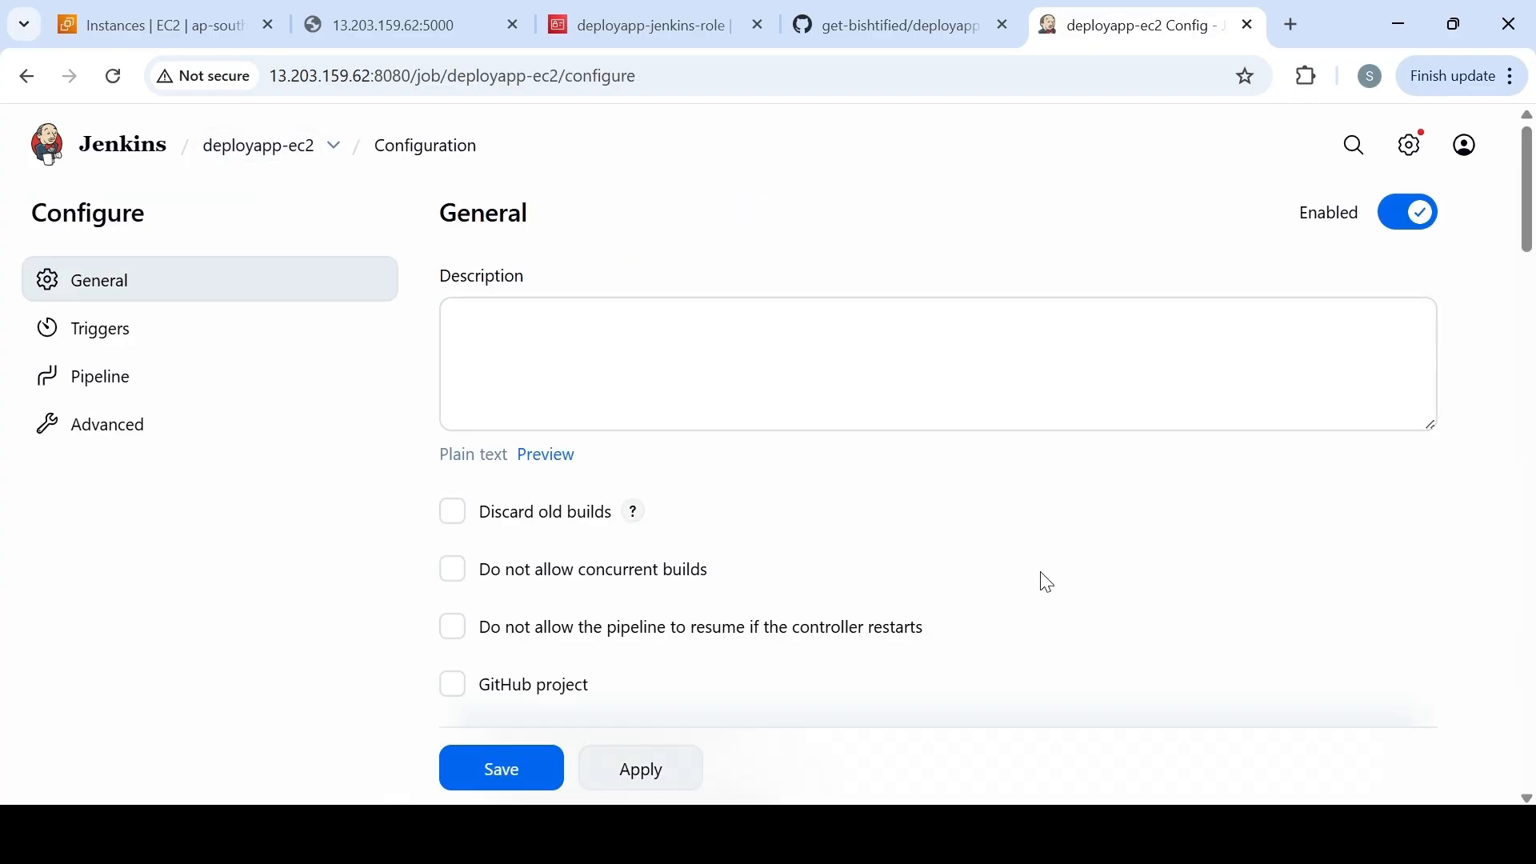
drag(1529, 231, 1491, 336)
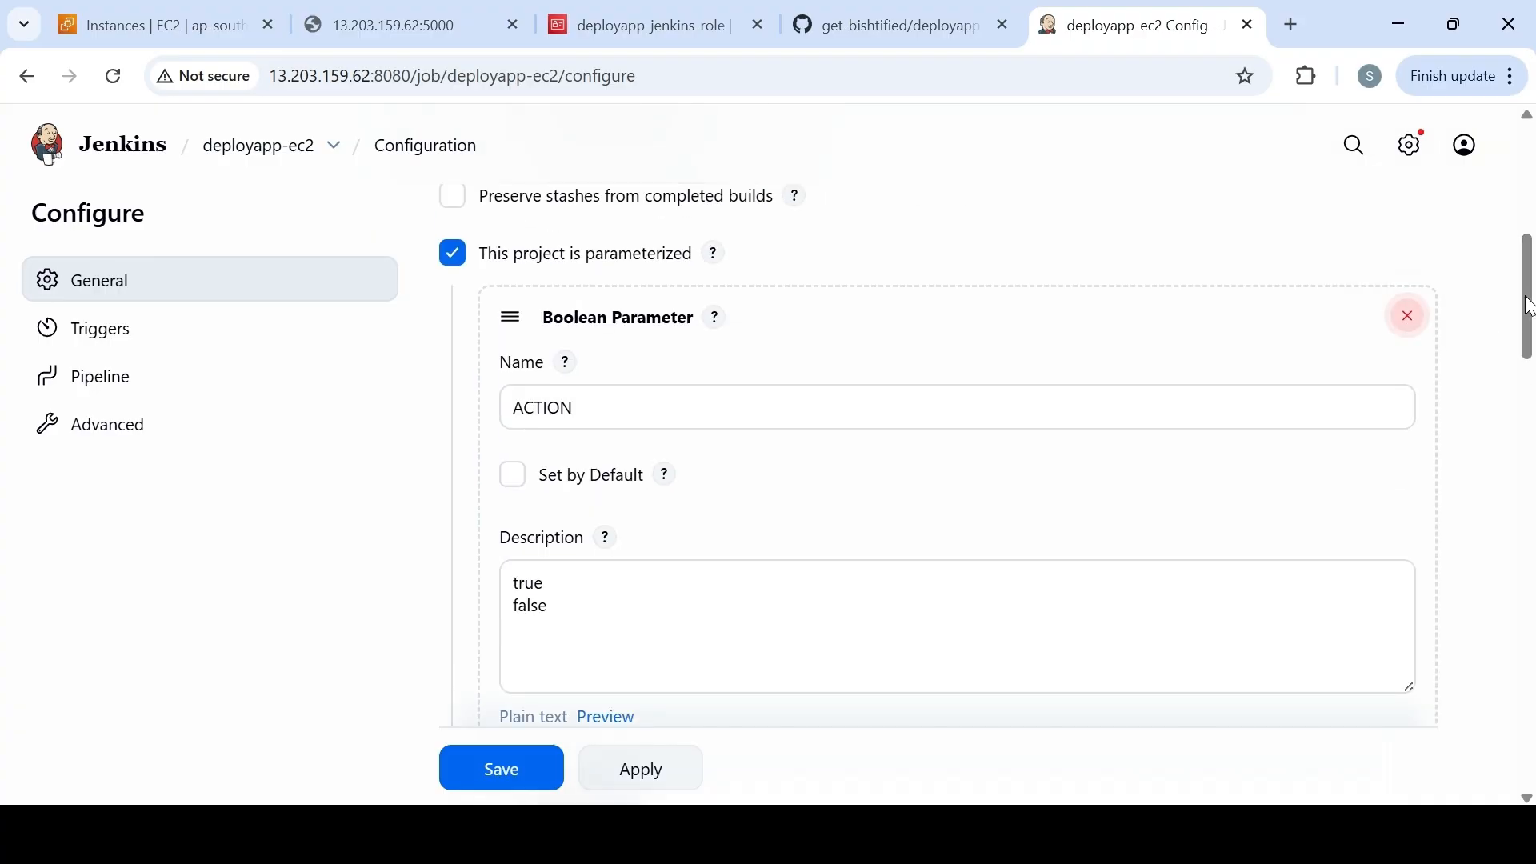
click(1409, 316)
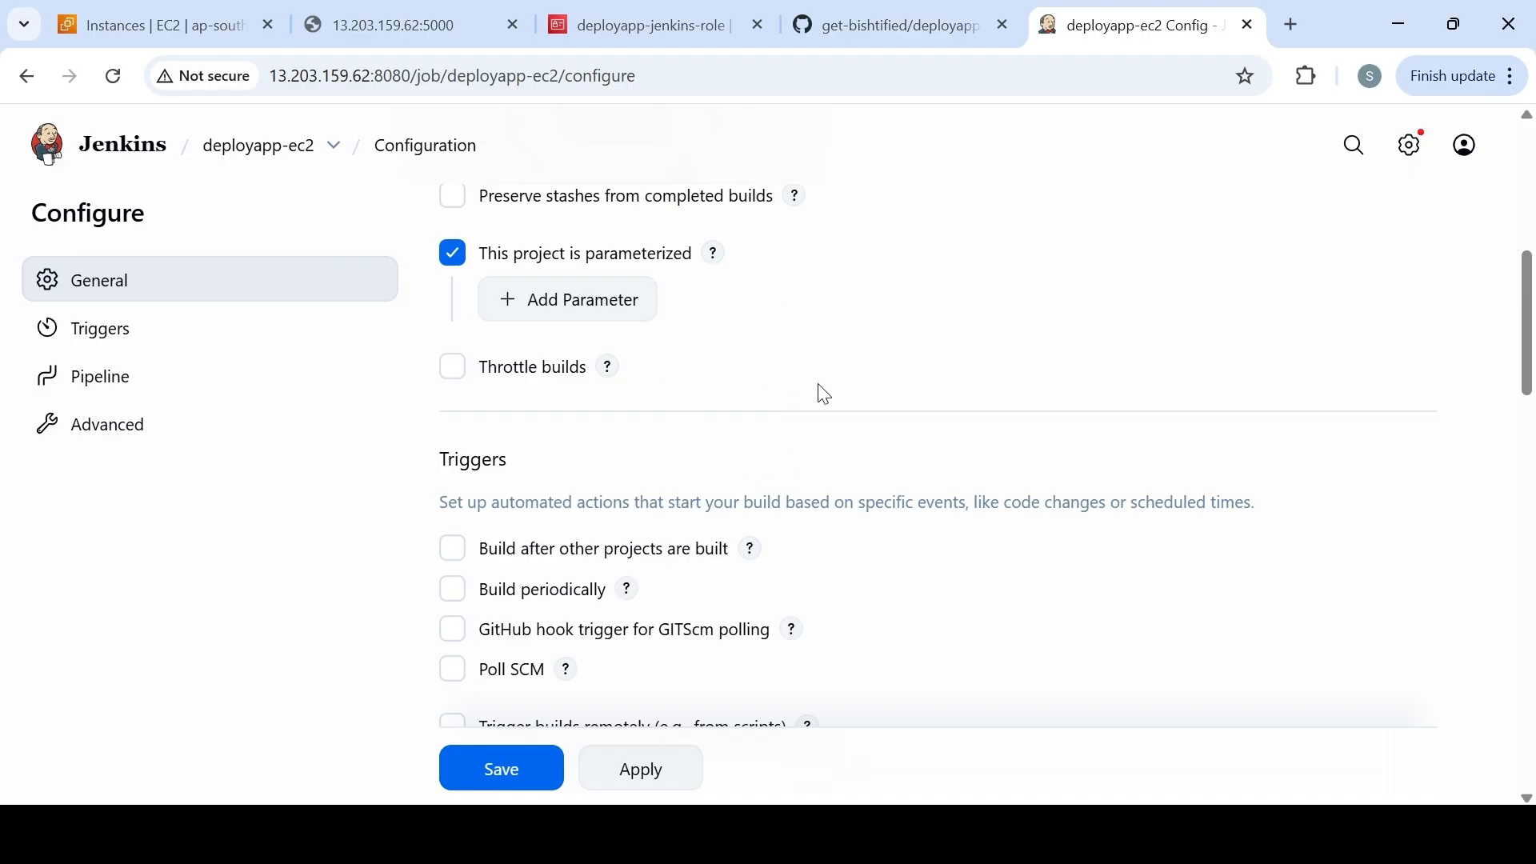
Look over the general job settings and check the jenkins-server instance in the EC2 console
drag(1532, 394, 1534, 232)
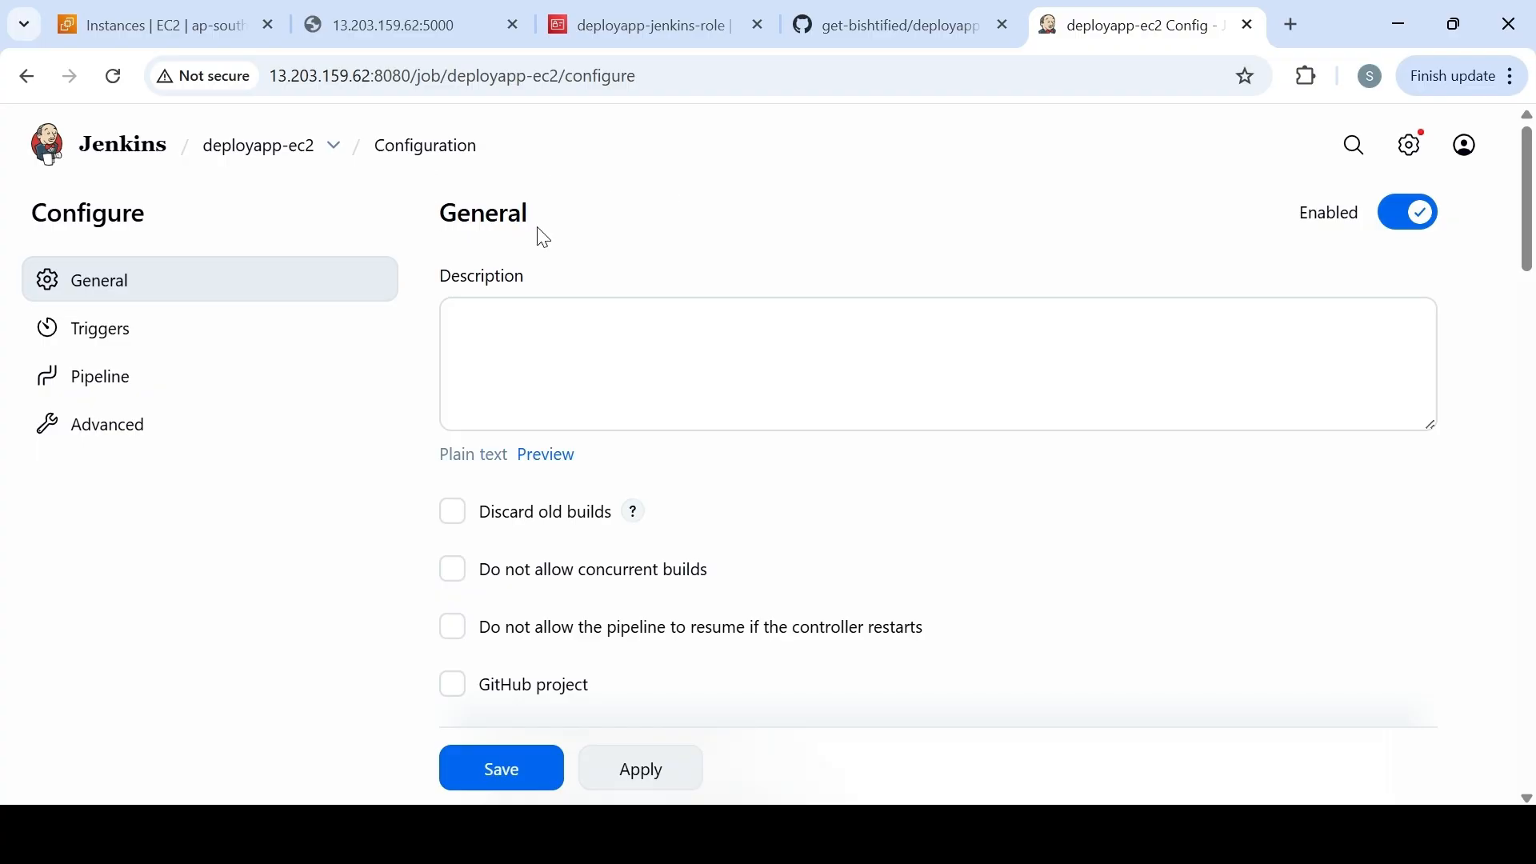
click(140, 24)
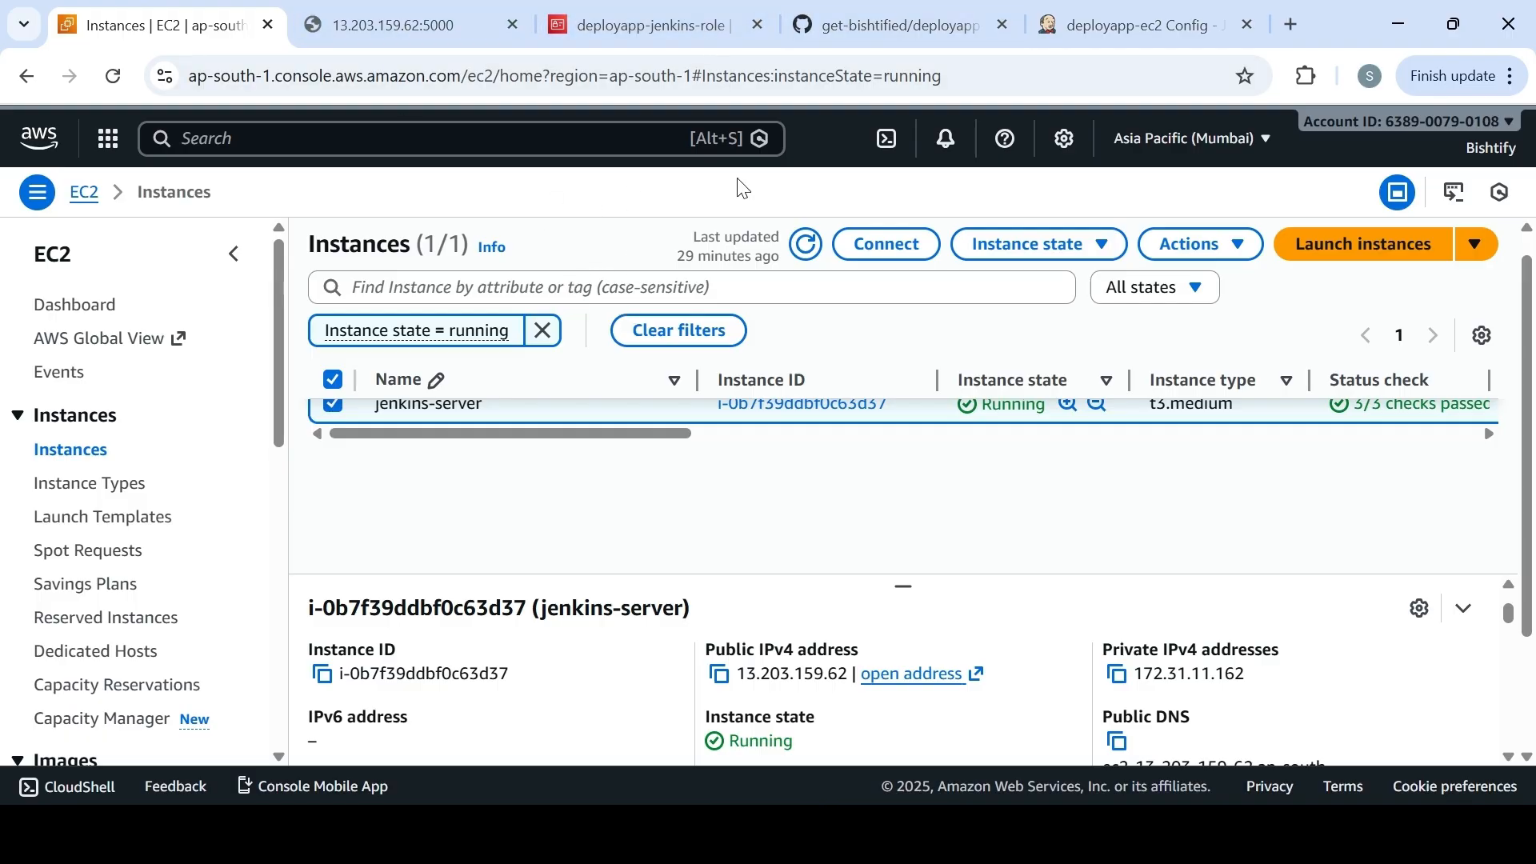
click(1117, 32)
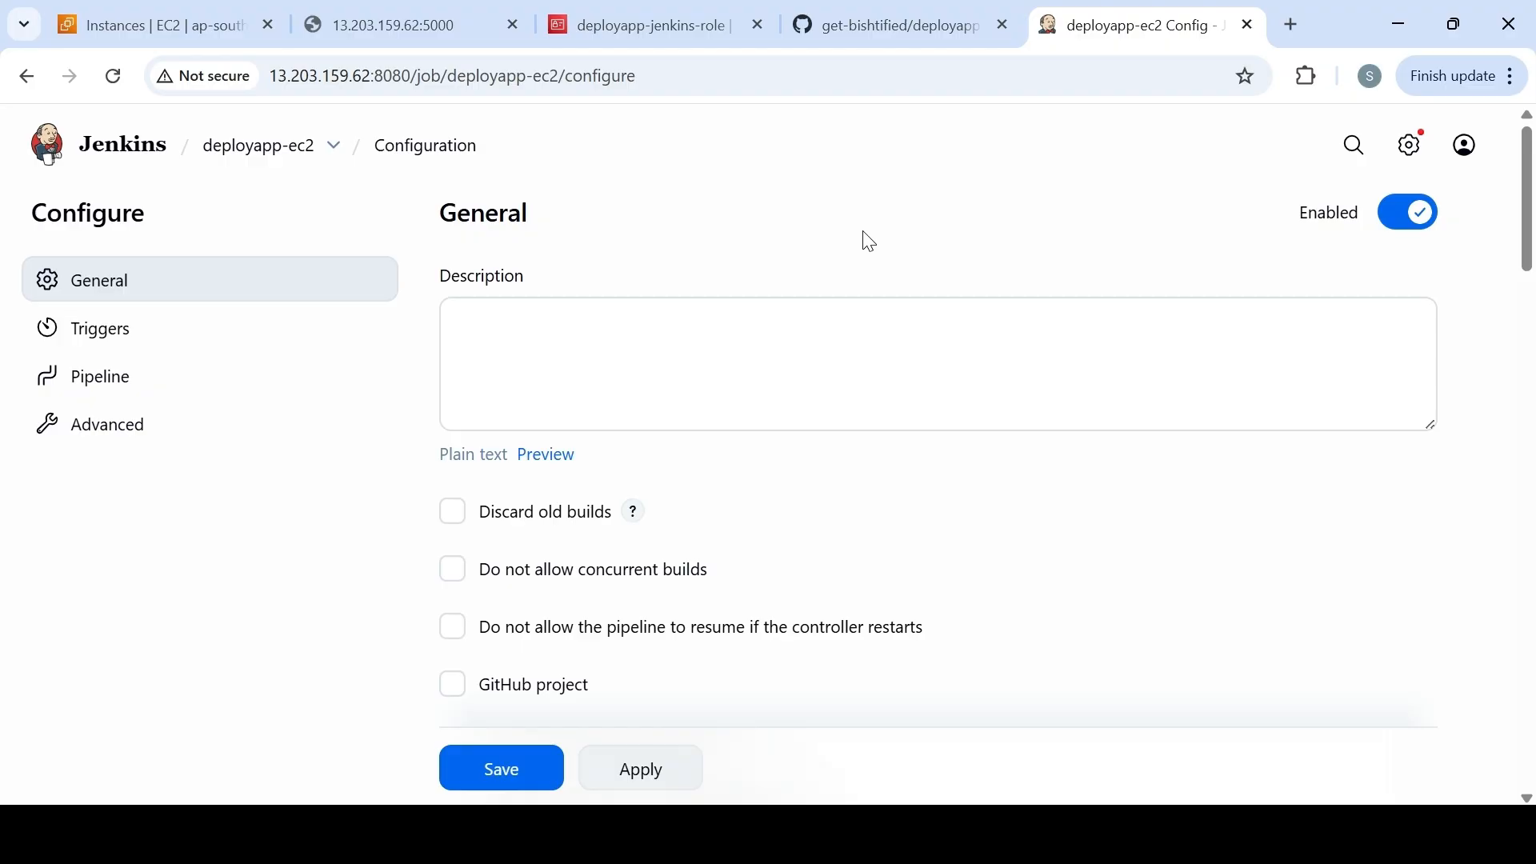
click(152, 32)
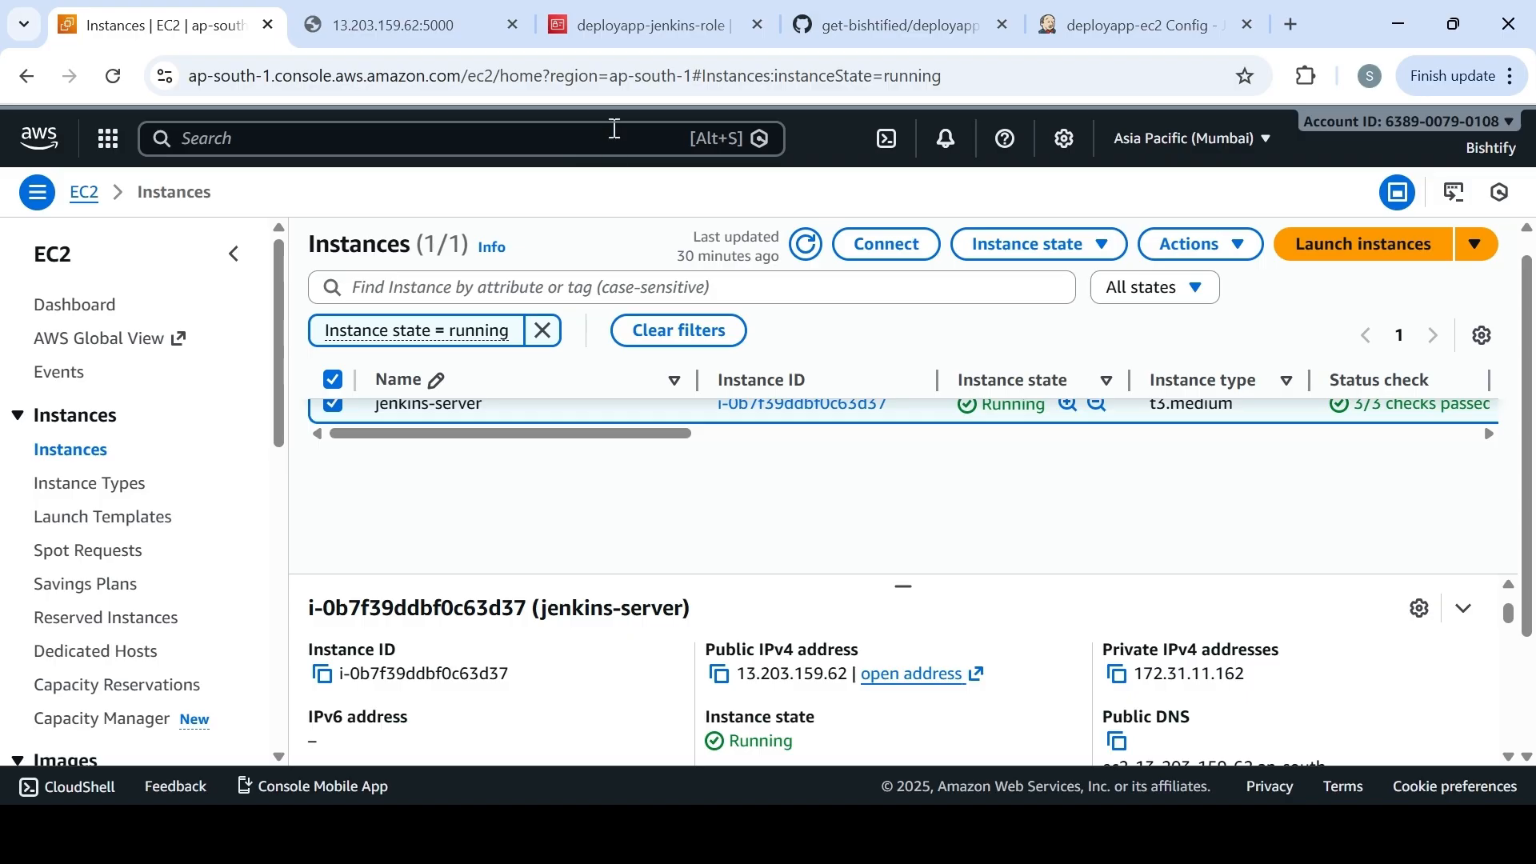
Examine the summary and permissions policies of deployapp-jenkins-role in IAM, and return to the EC2 instances list
click(643, 21)
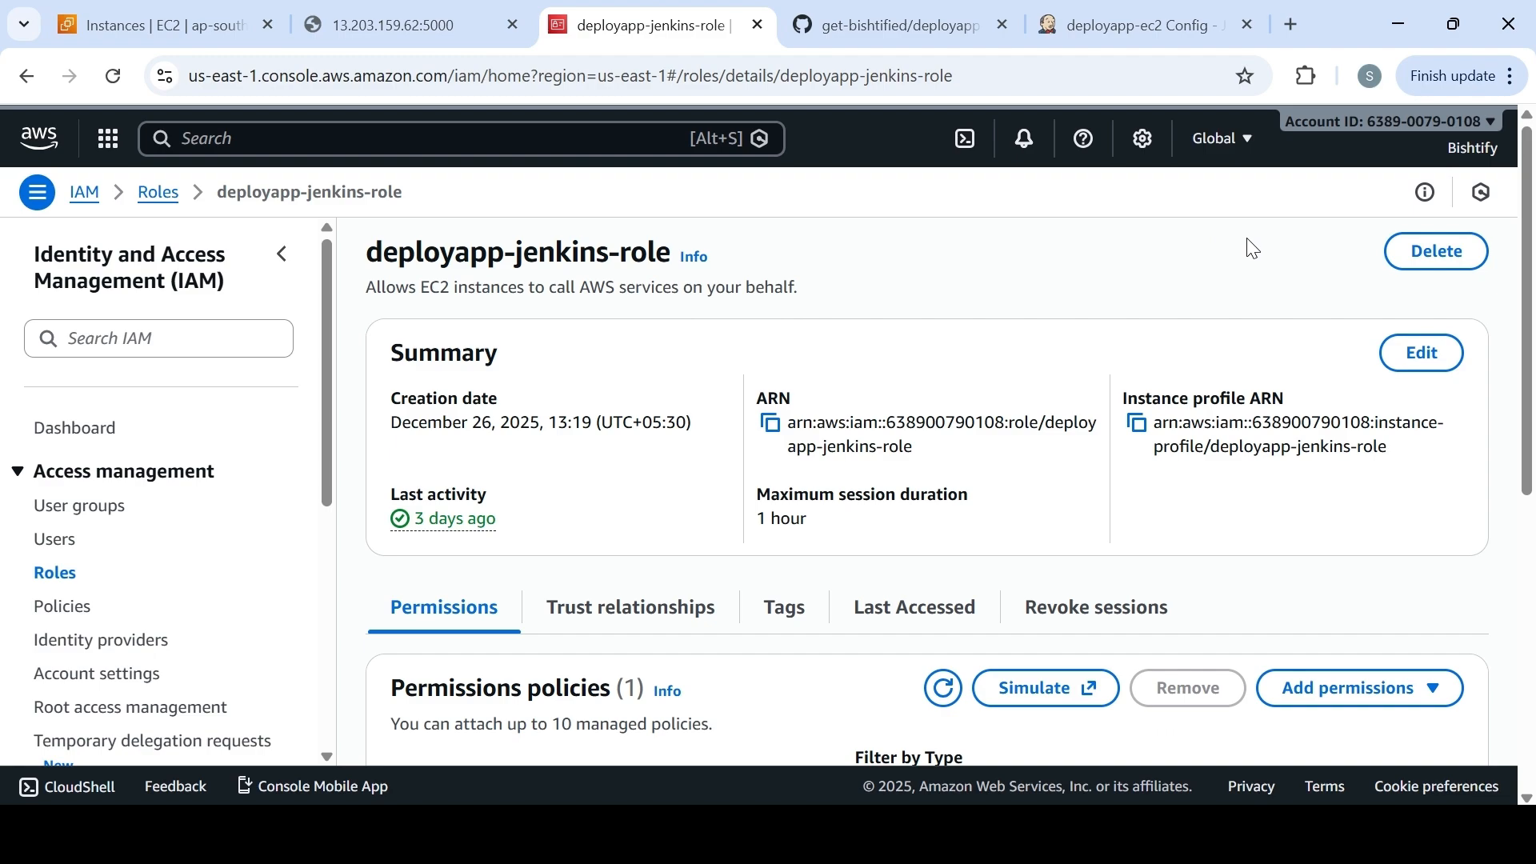
drag(1528, 286, 1524, 424)
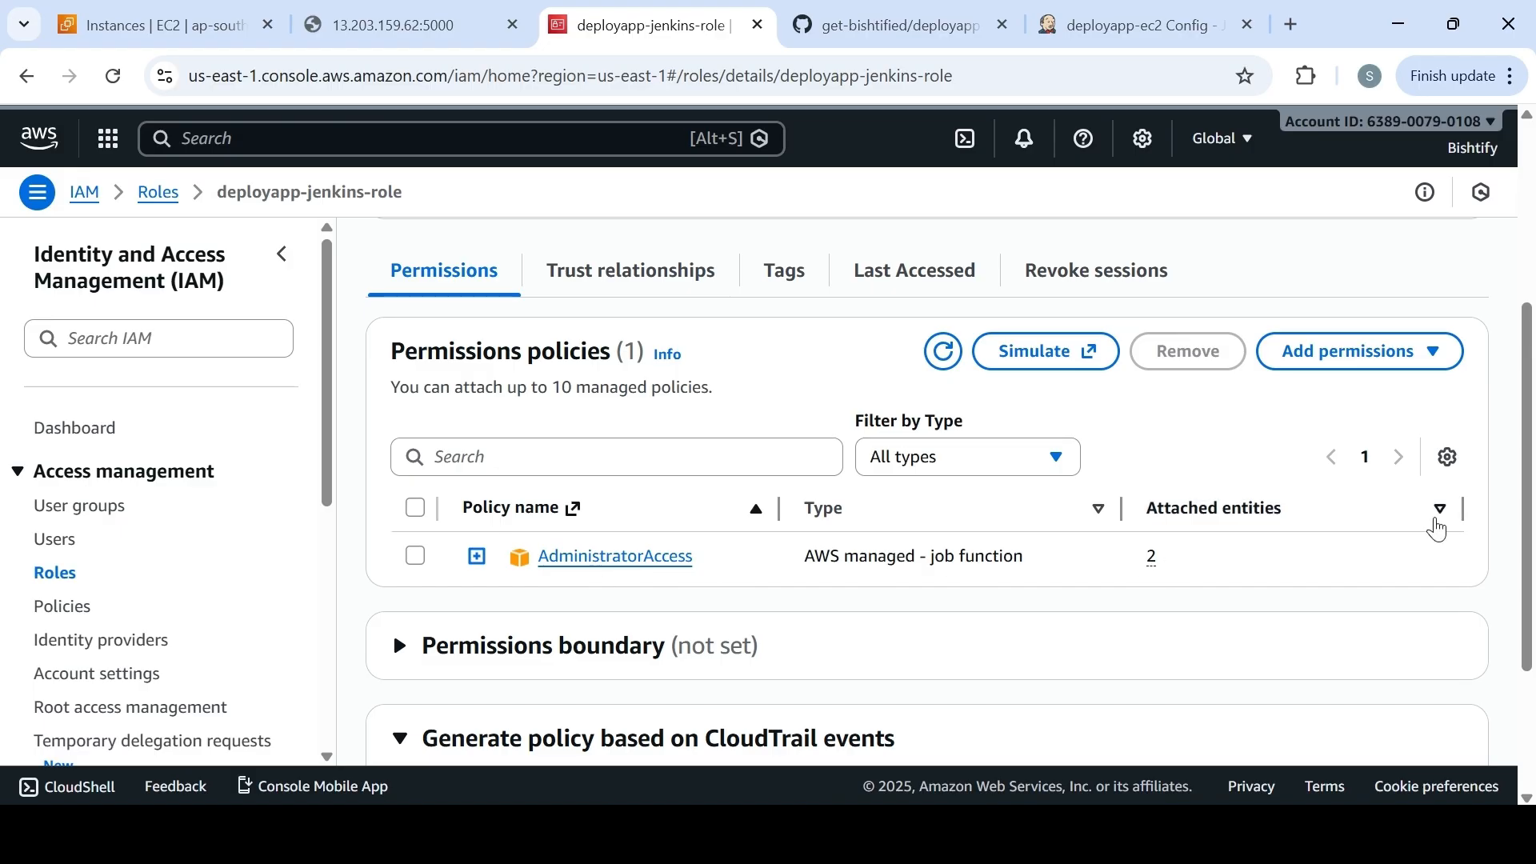
mouse_move(1534, 562)
mouse_down()
mouse_move(1533, 390)
mouse_move(1532, 582)
mouse_up()
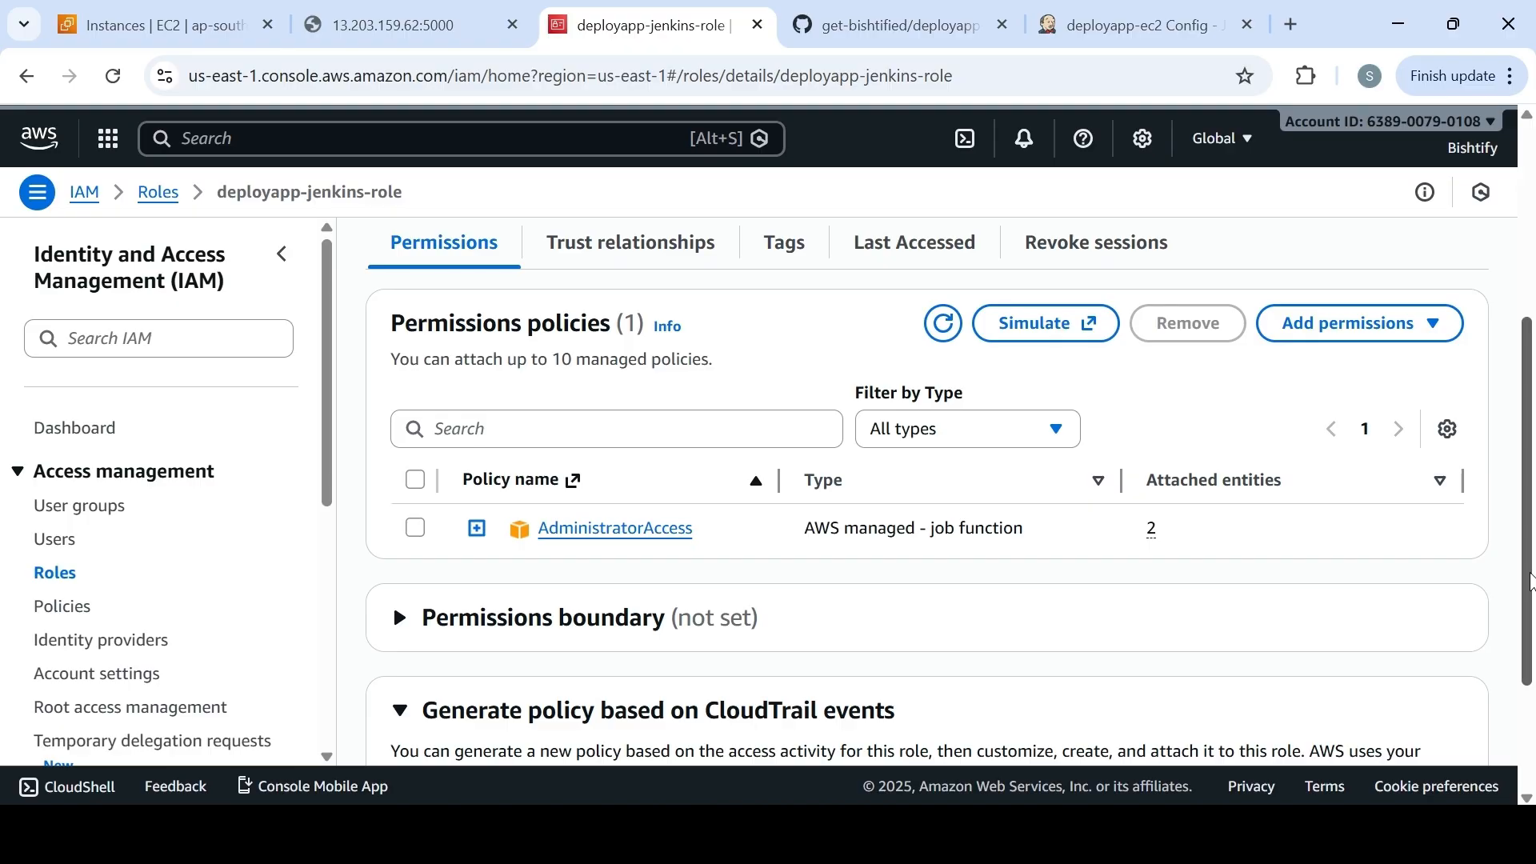
scroll(878, 353, up, 4)
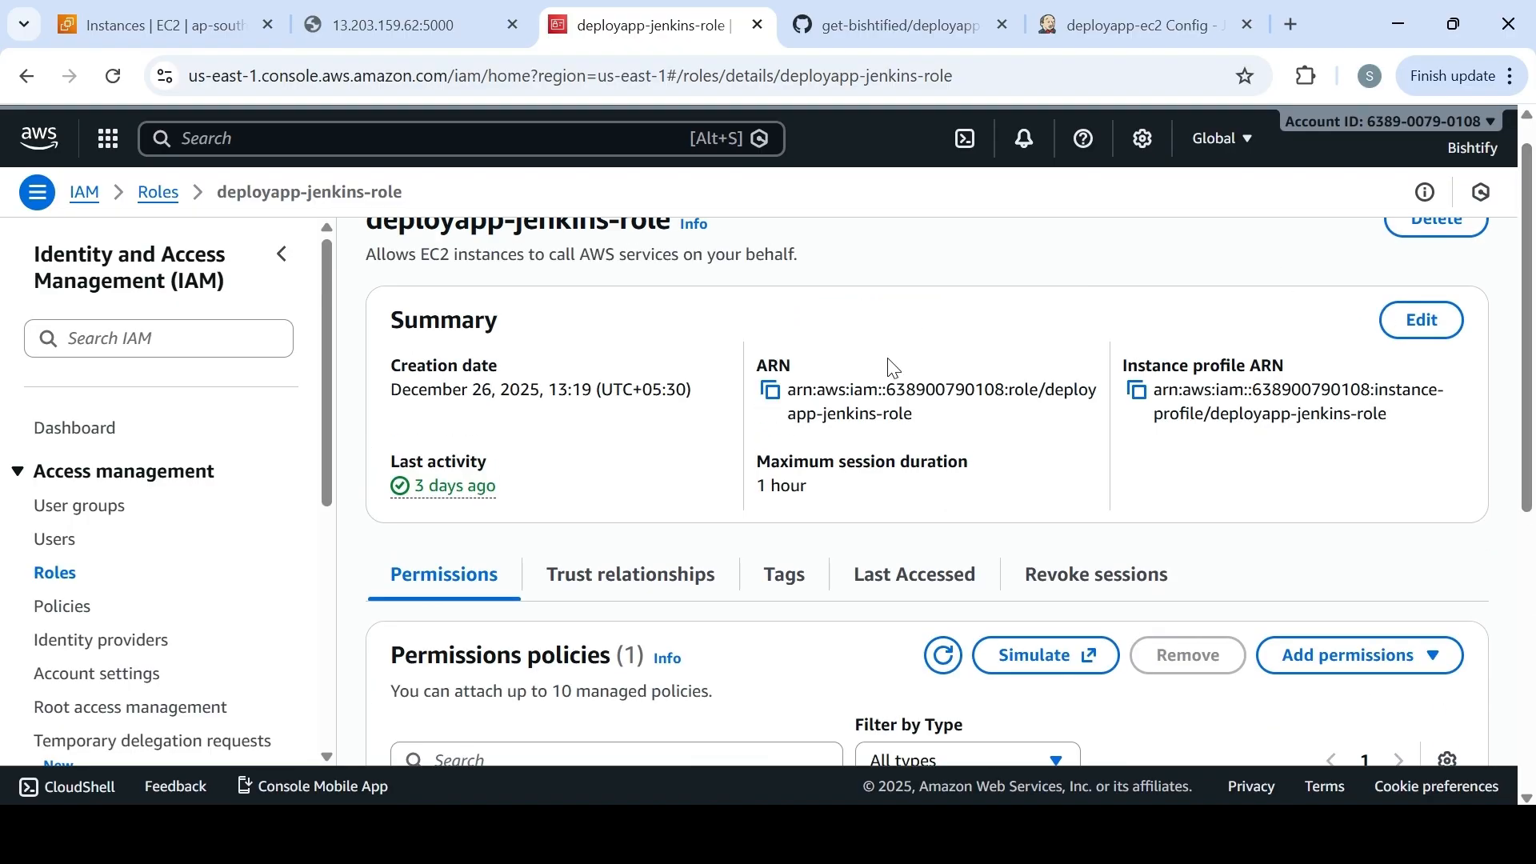
scroll(1533, 416, up, 1)
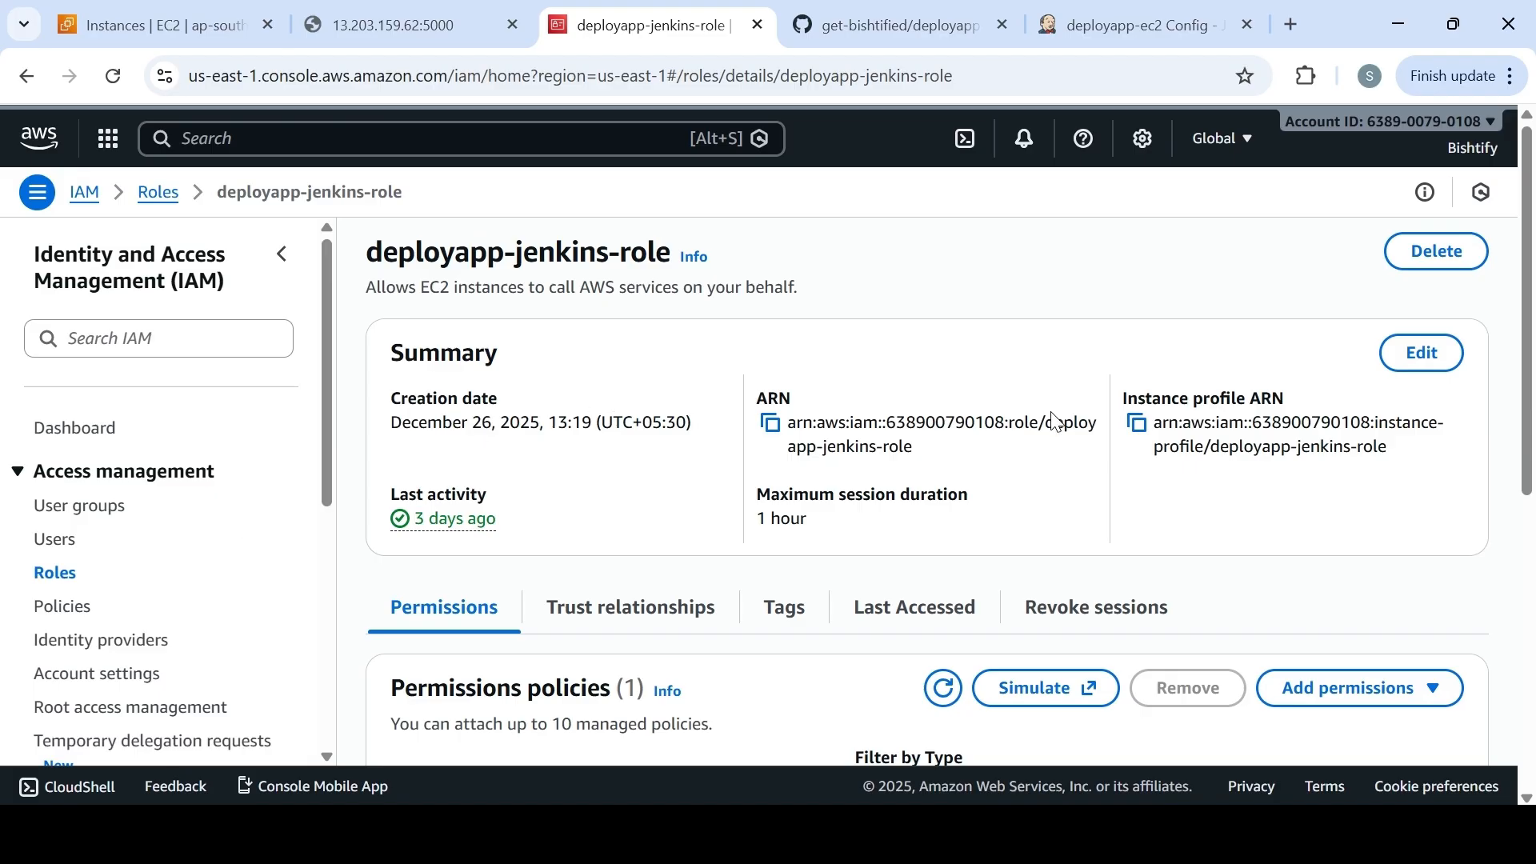
drag(1532, 416, 1532, 606)
scroll(1152, 303, up, 5)
click(120, 25)
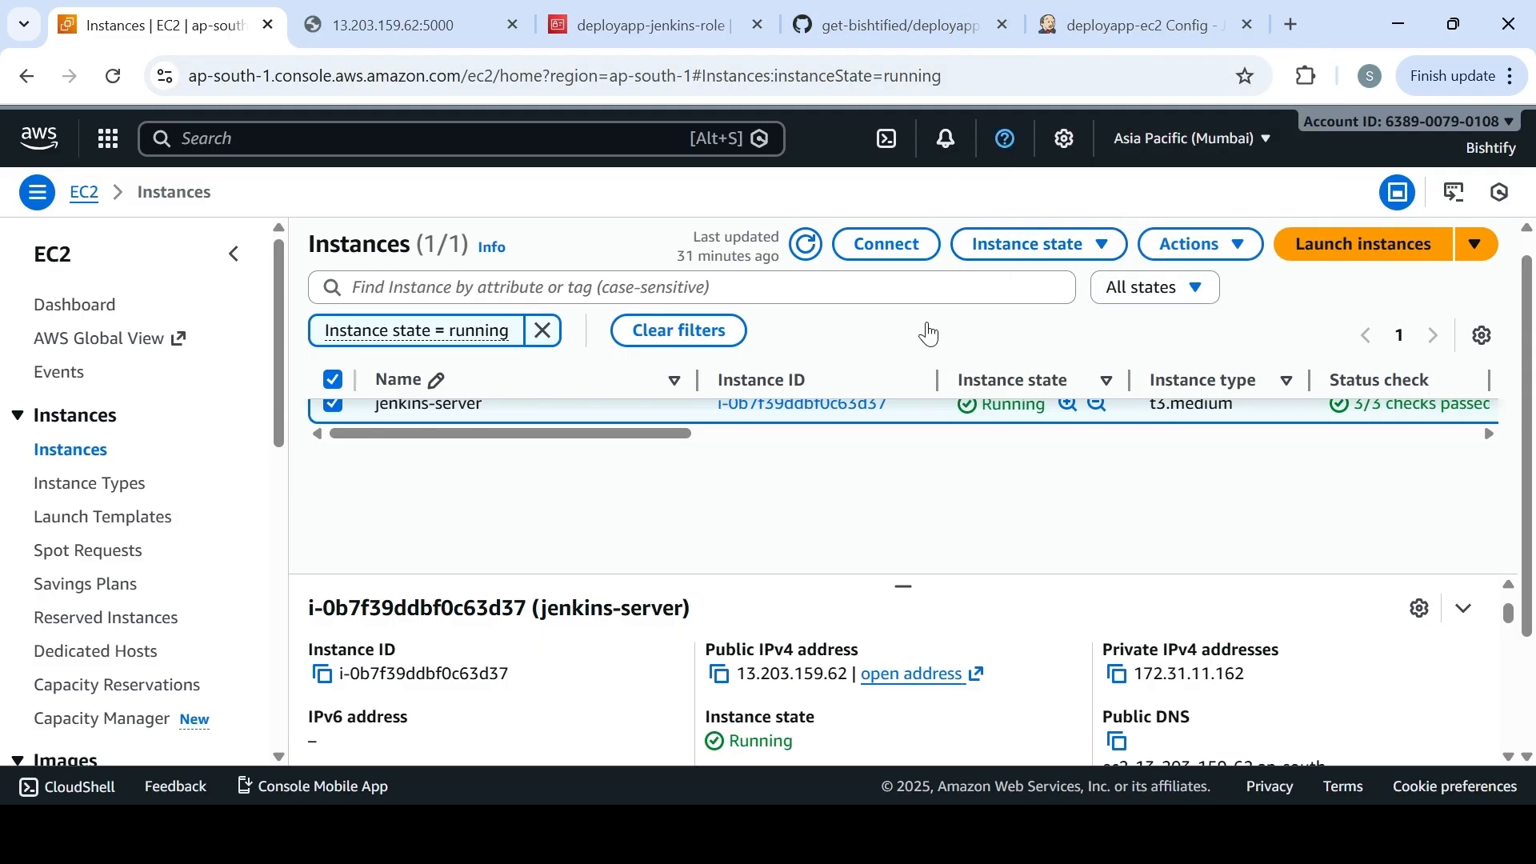
Inspect the IAM role options for attaching a role to the jenkins-server instance, and return to the instances list without updating
click(1237, 264)
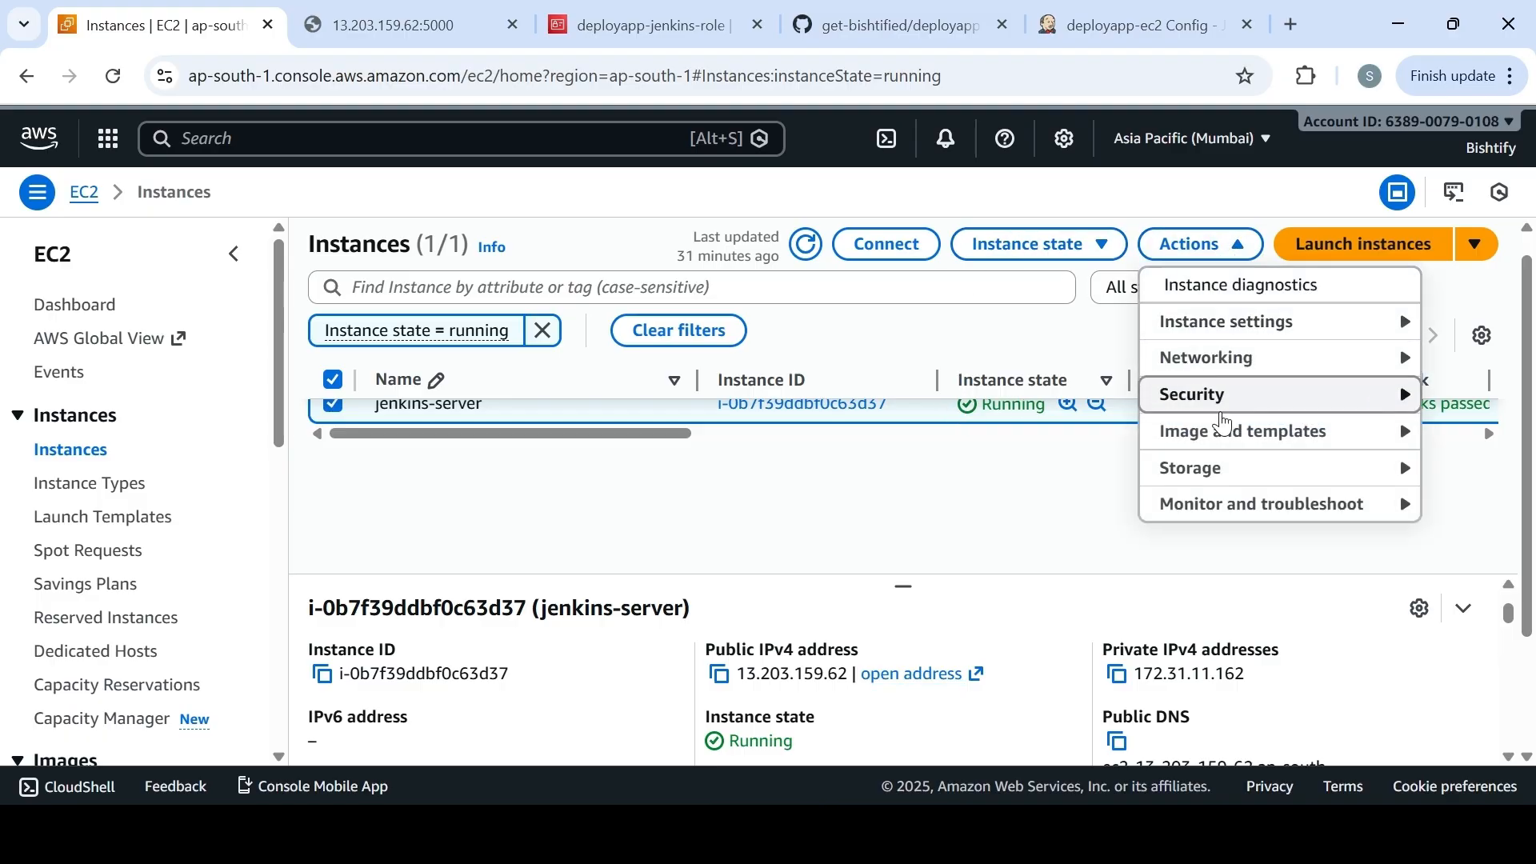
click(1216, 396)
click(970, 474)
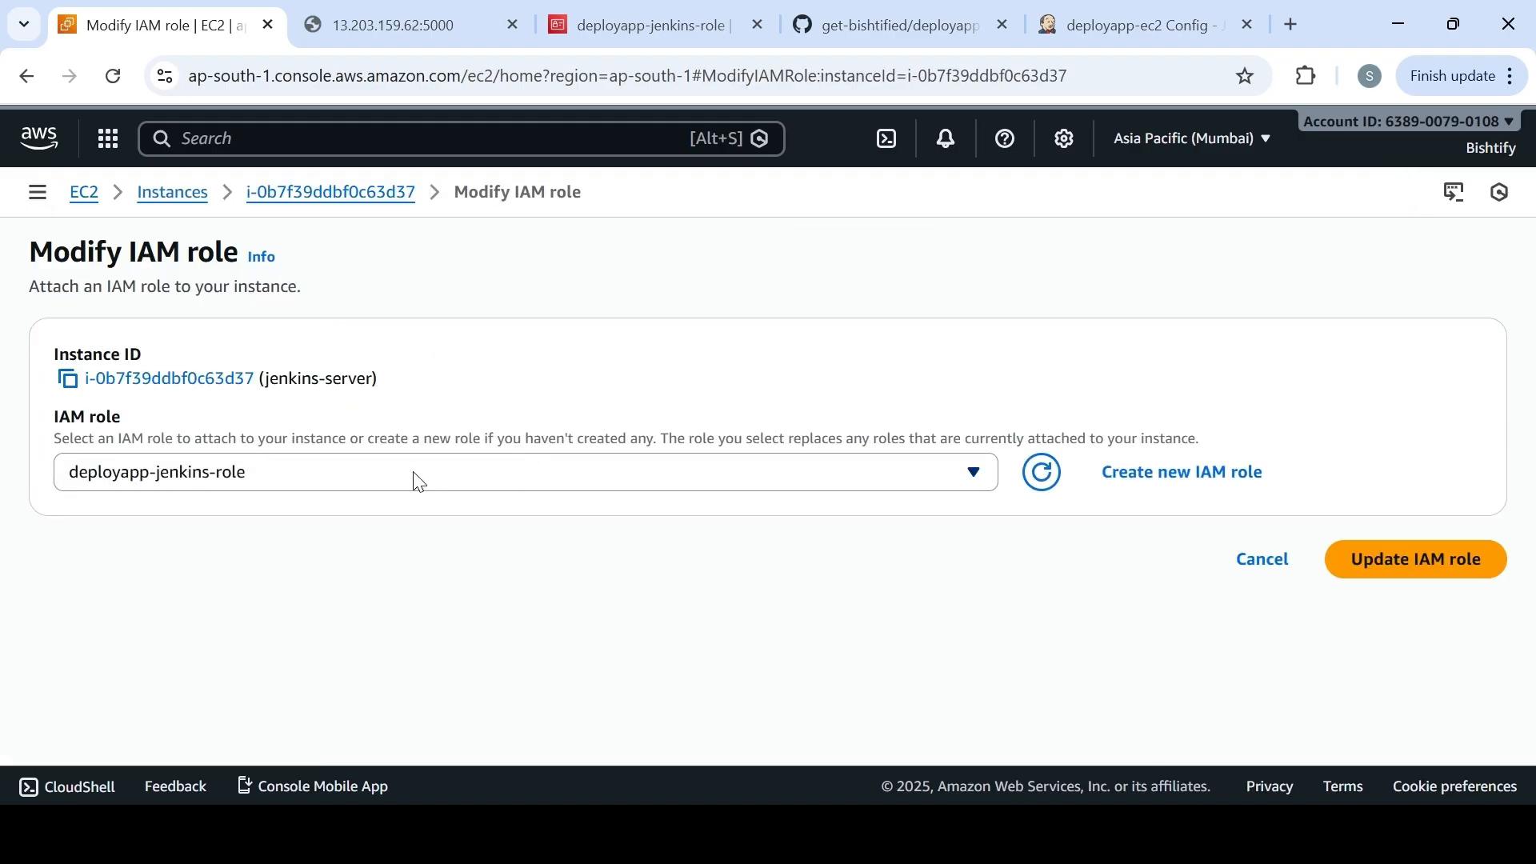
click(419, 474)
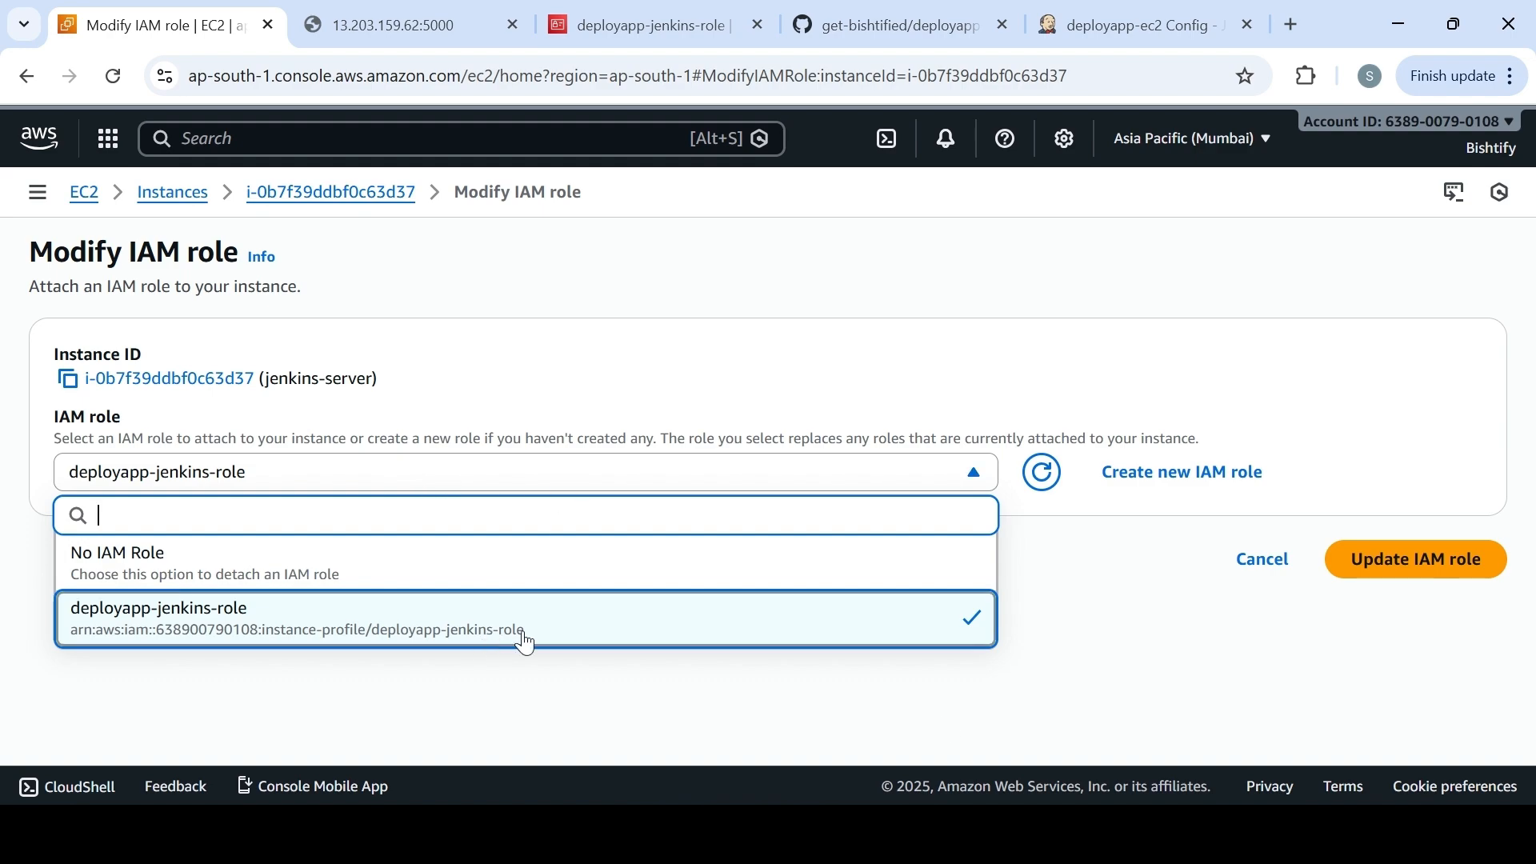
click(1167, 701)
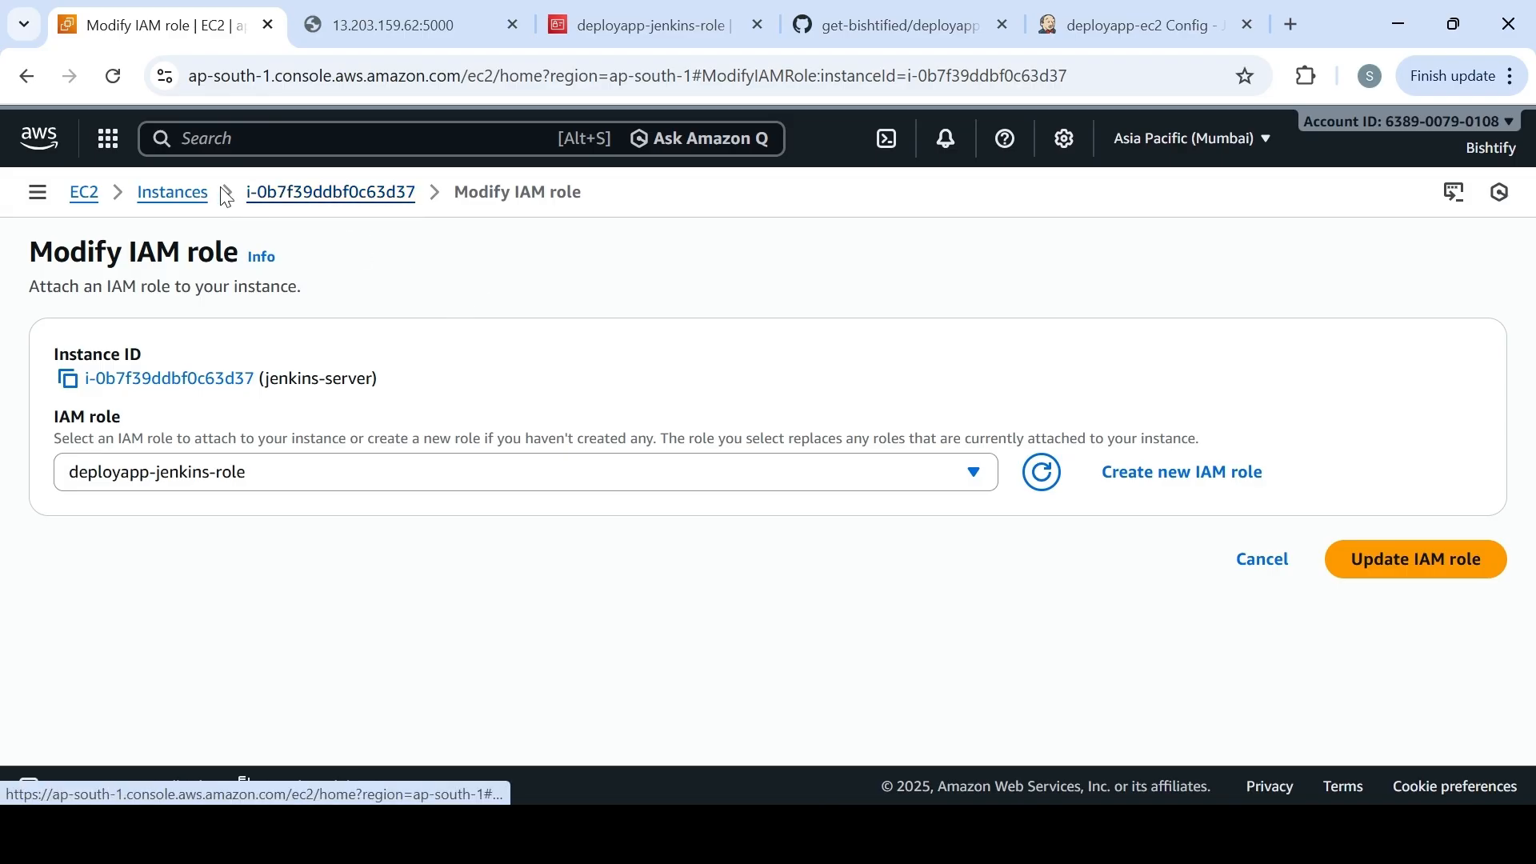
click(173, 200)
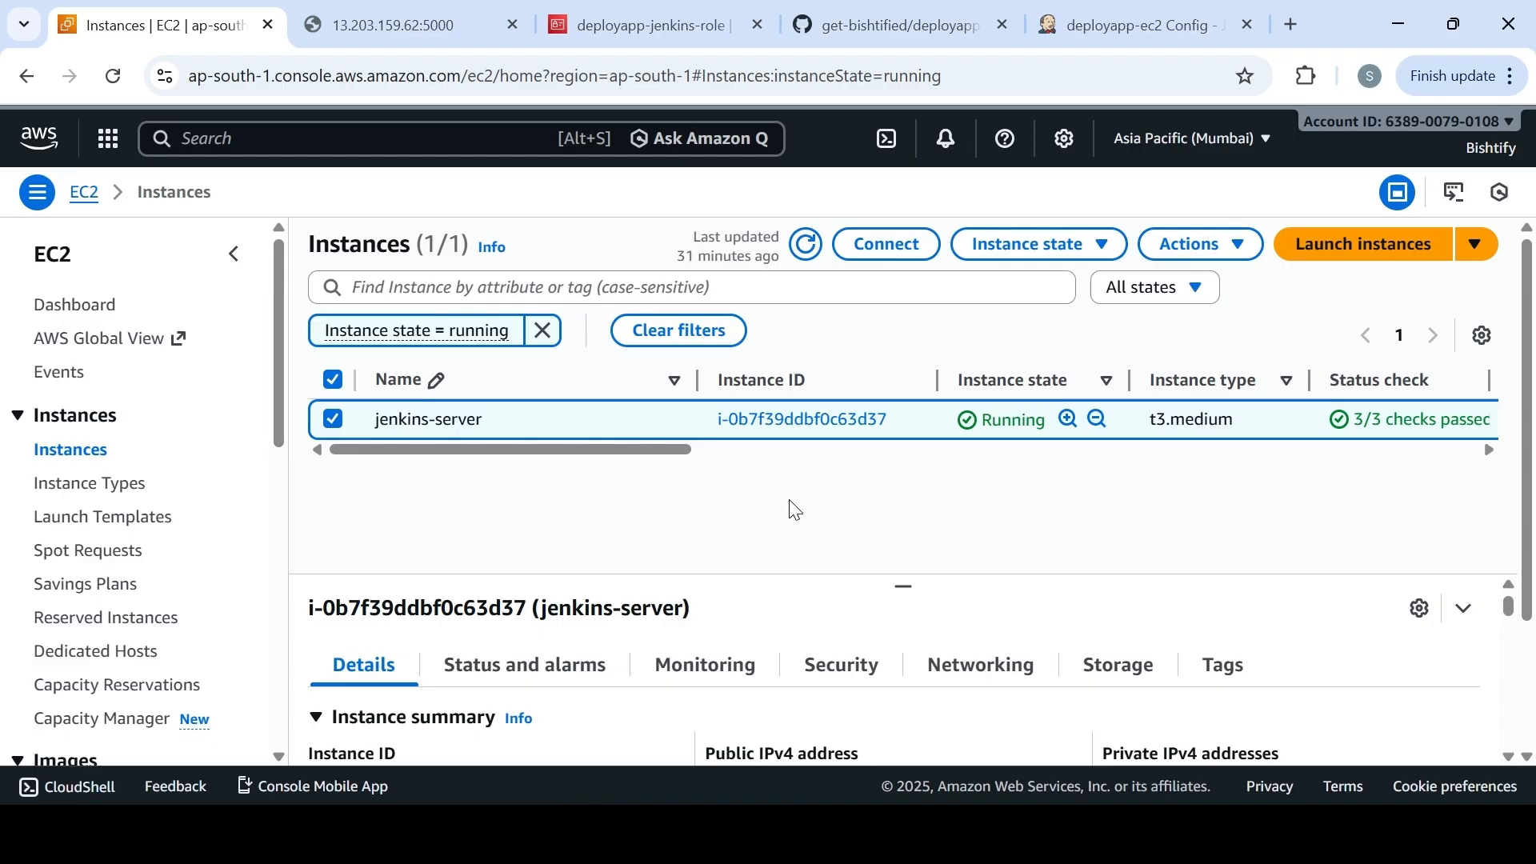
Switch to VS Code to review the sshagent credentials line in the Jenkinsfile's Deploy App to EC2 stage, and return to Jenkins
click(658, 34)
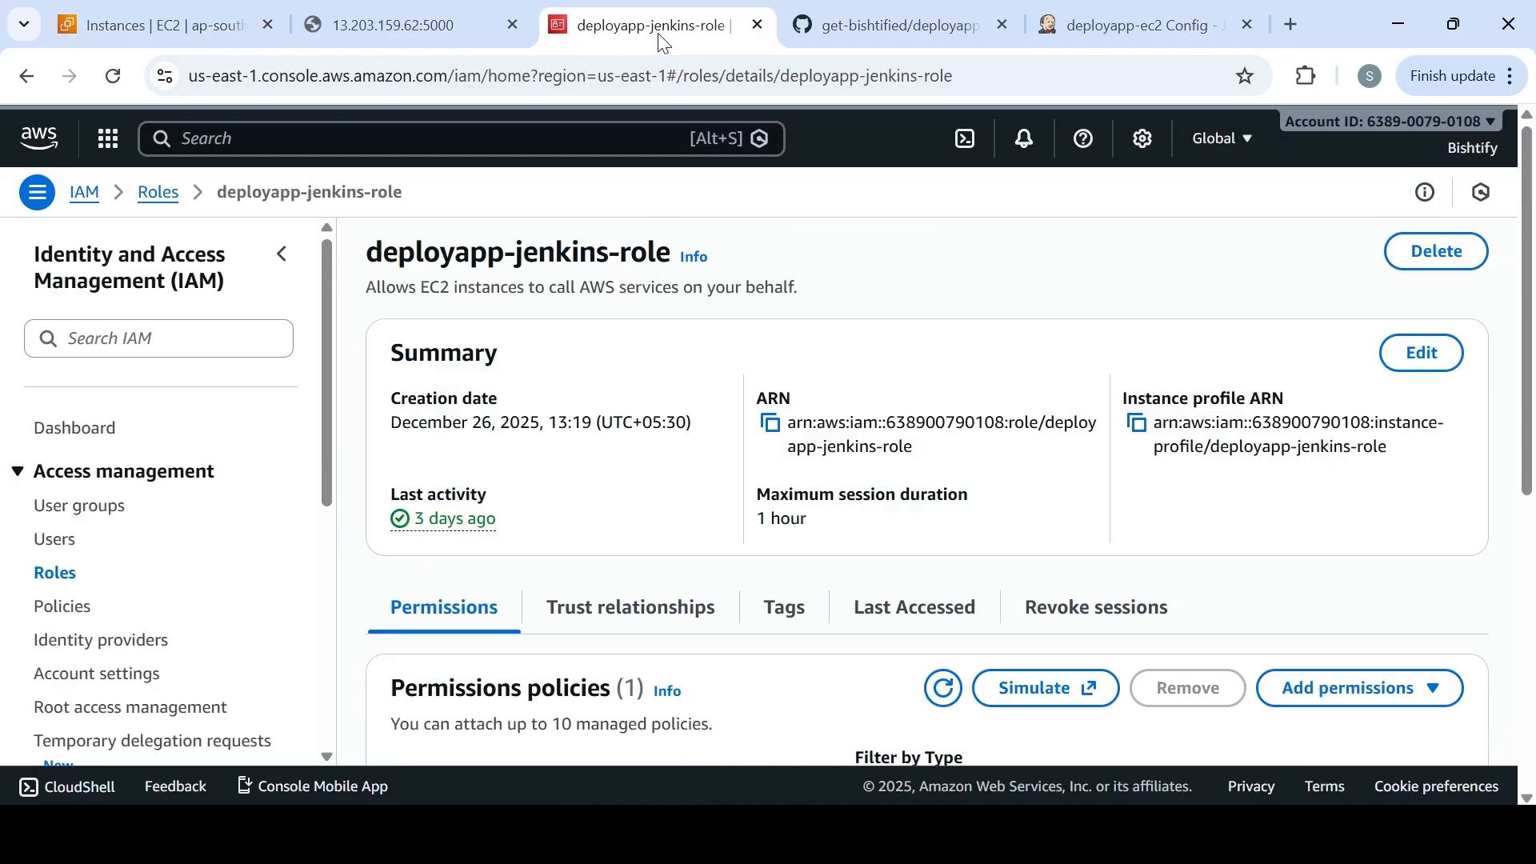
click(1067, 34)
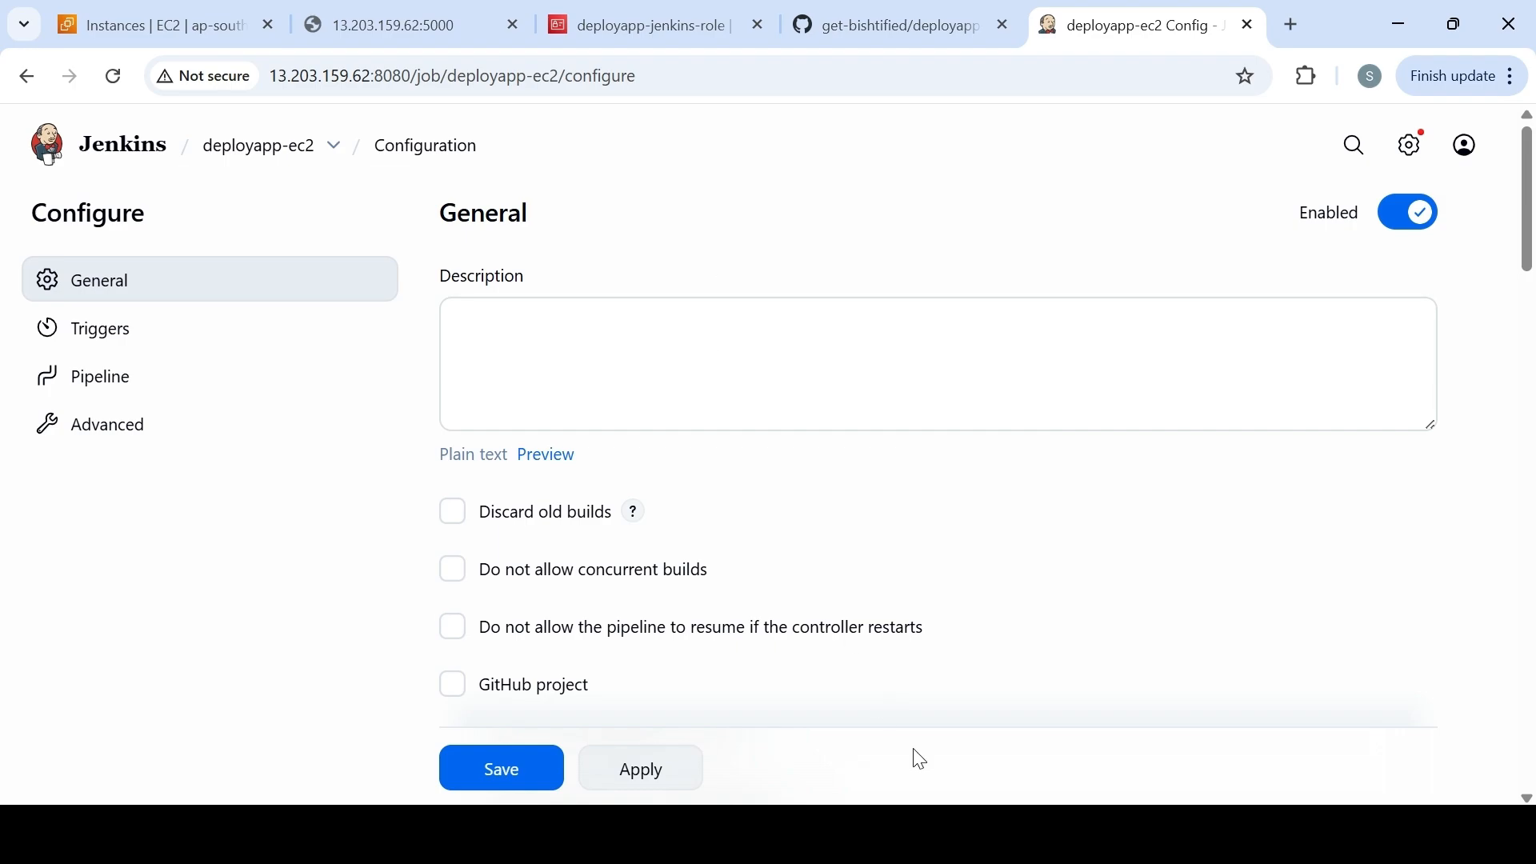
key(alt+Tab)
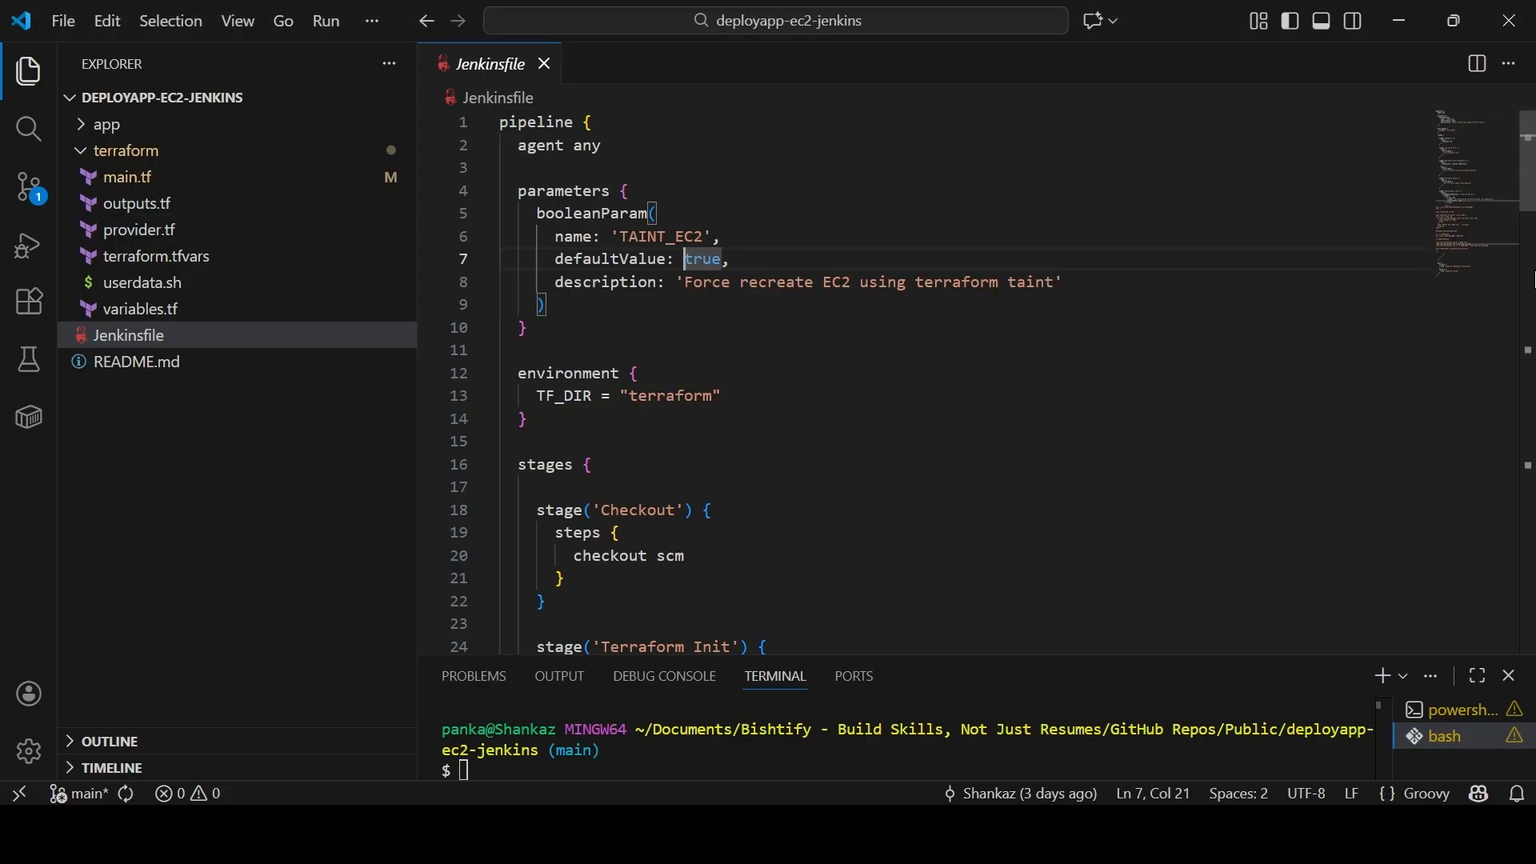
scroll(1532, 280, down, 10)
scroll(1532, 350, down, 3)
drag(567, 342, 950, 341)
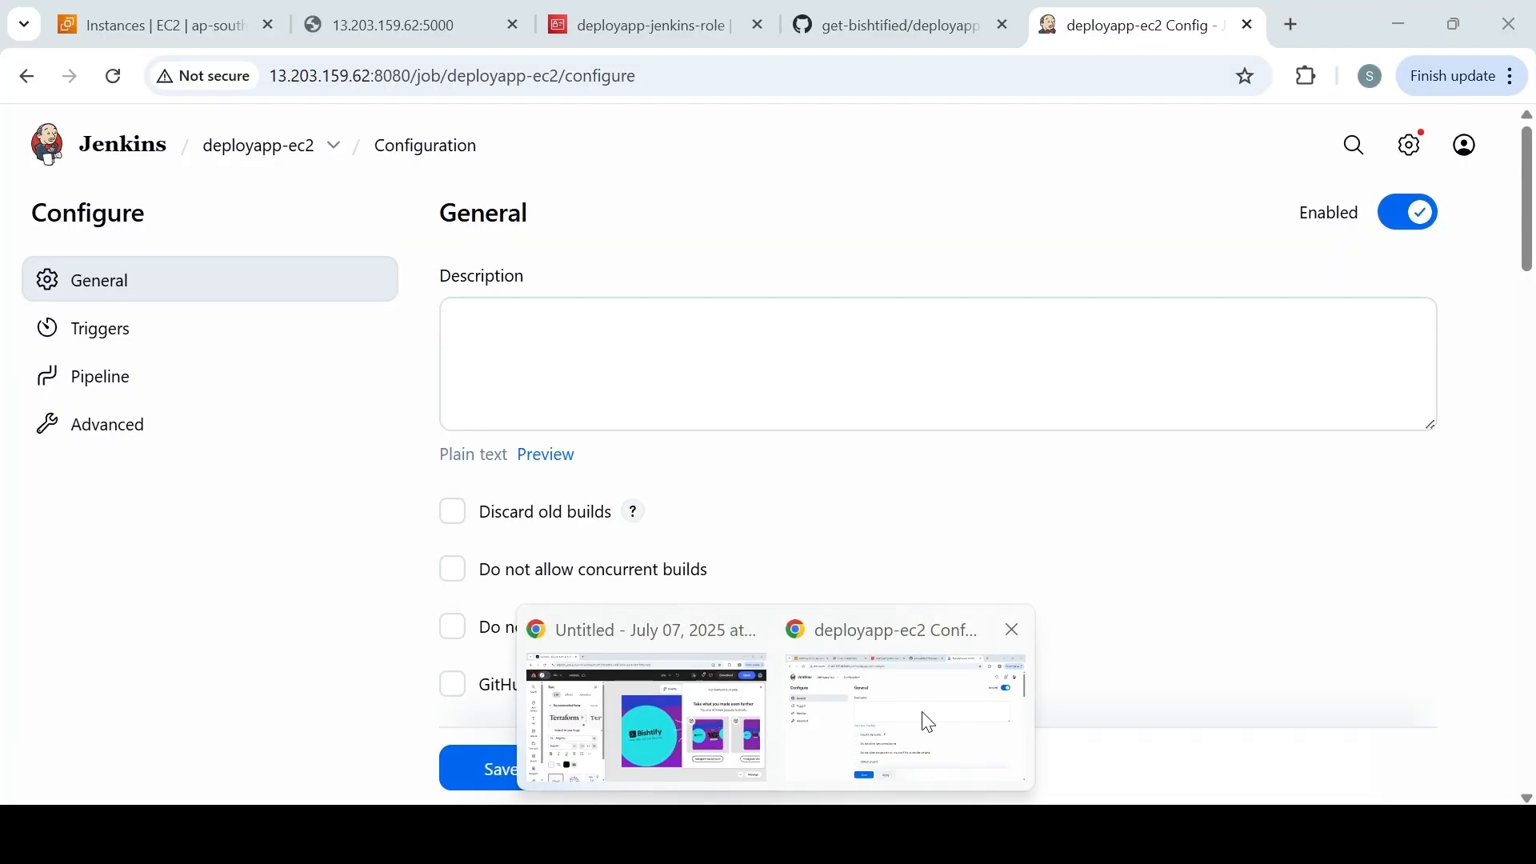
click(919, 720)
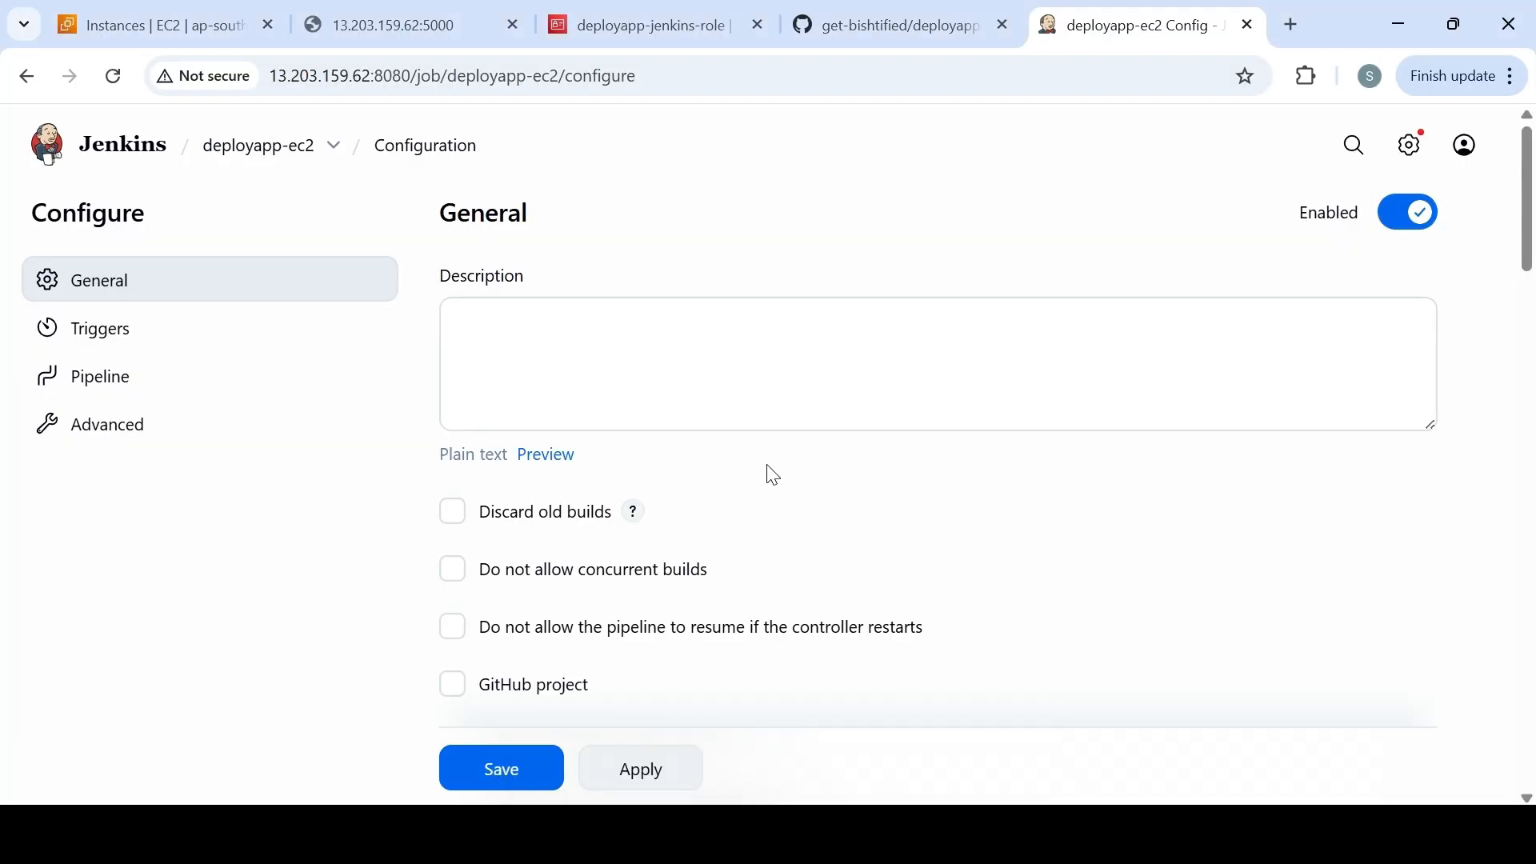
Open the EC2 key pairs list and examine the deployapp key pair and the available key pair actions
click(206, 18)
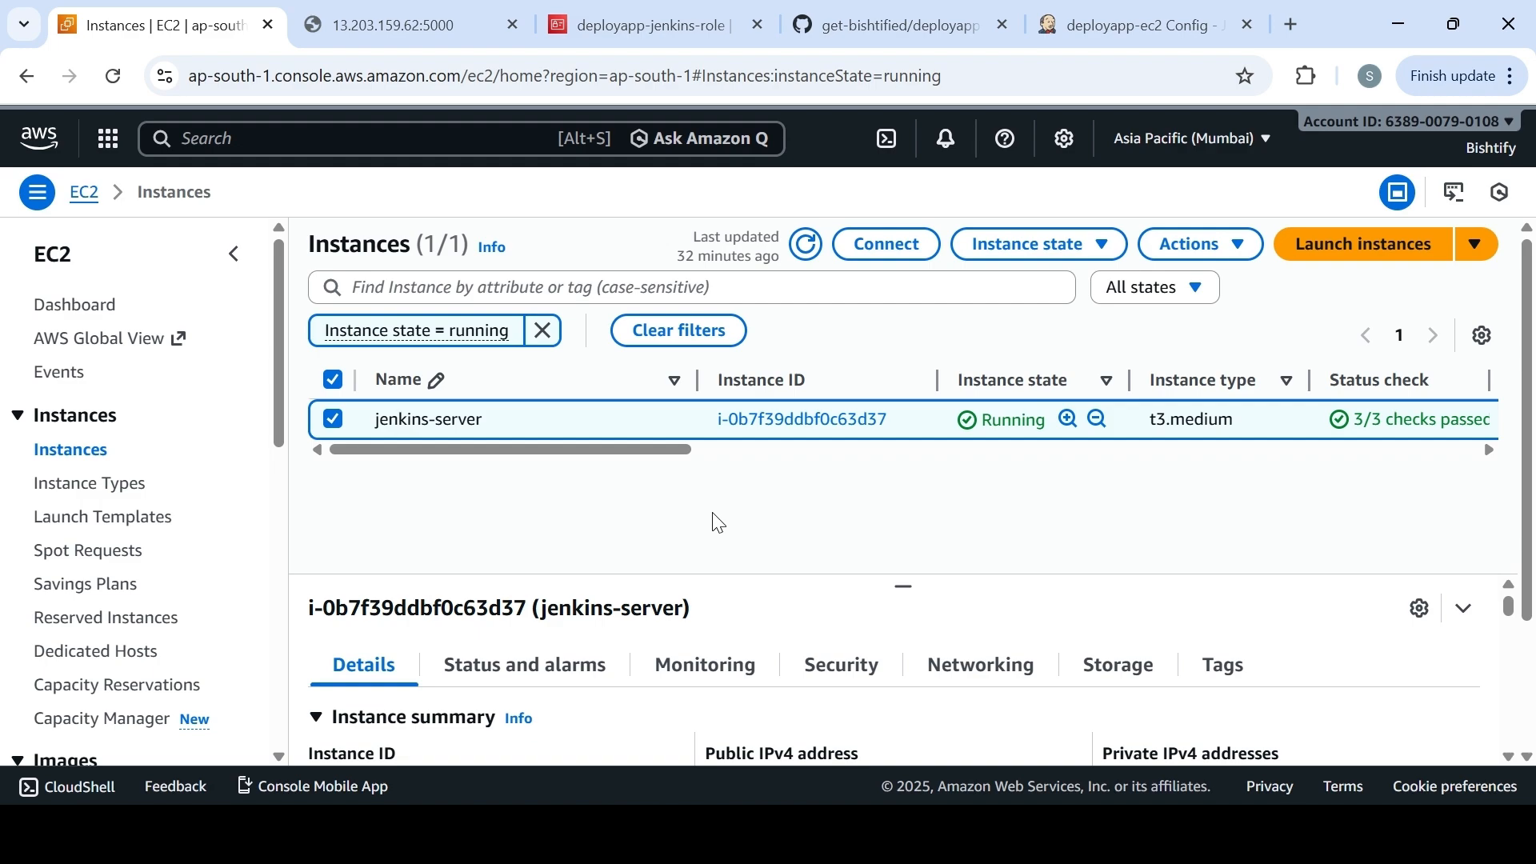
drag(280, 430, 266, 547)
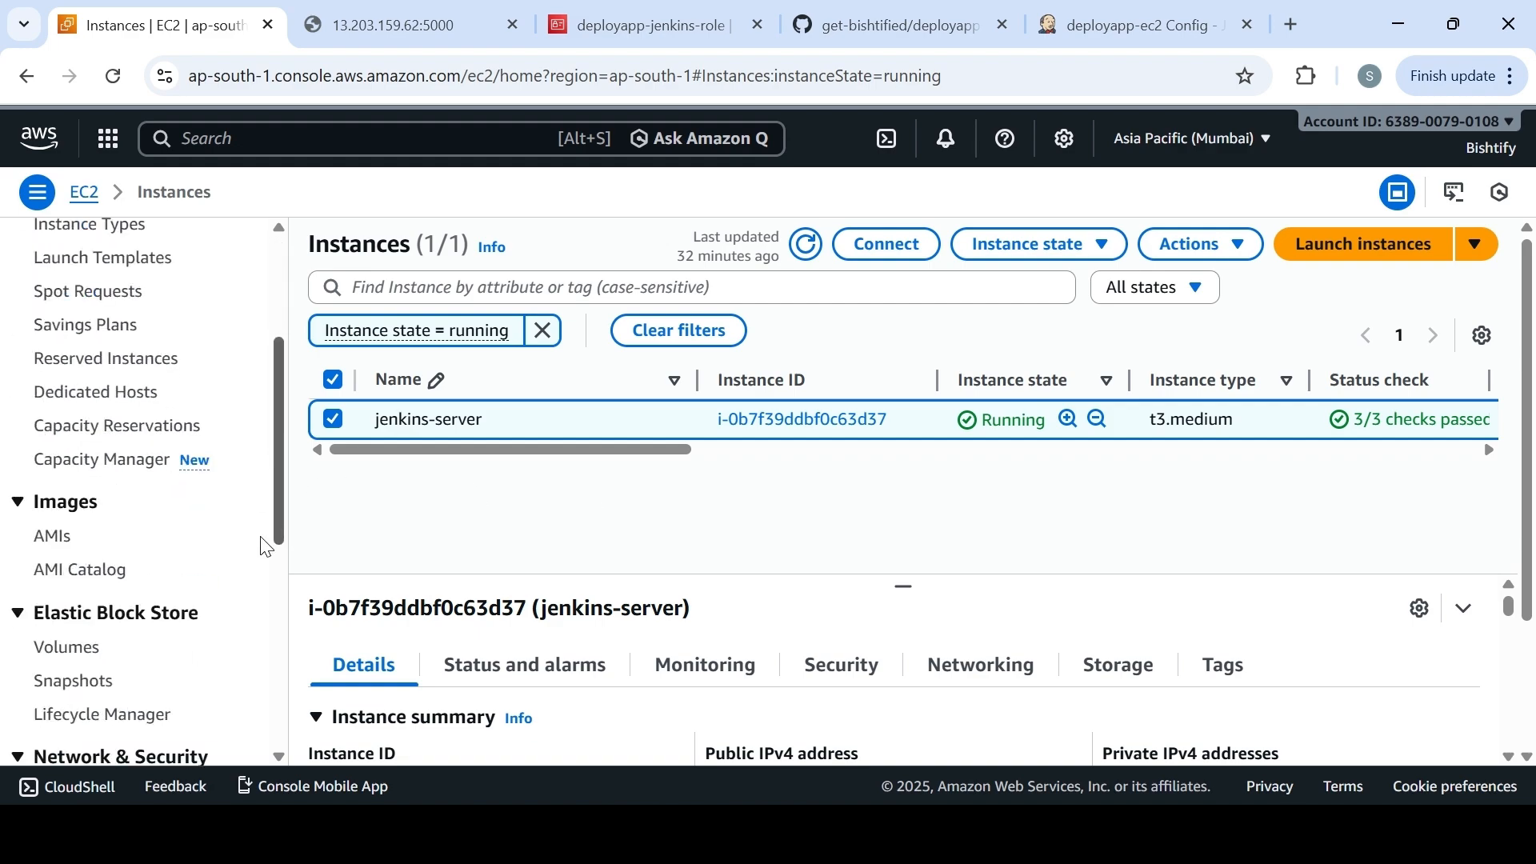
scroll(266, 547, down, 1)
click(280, 646)
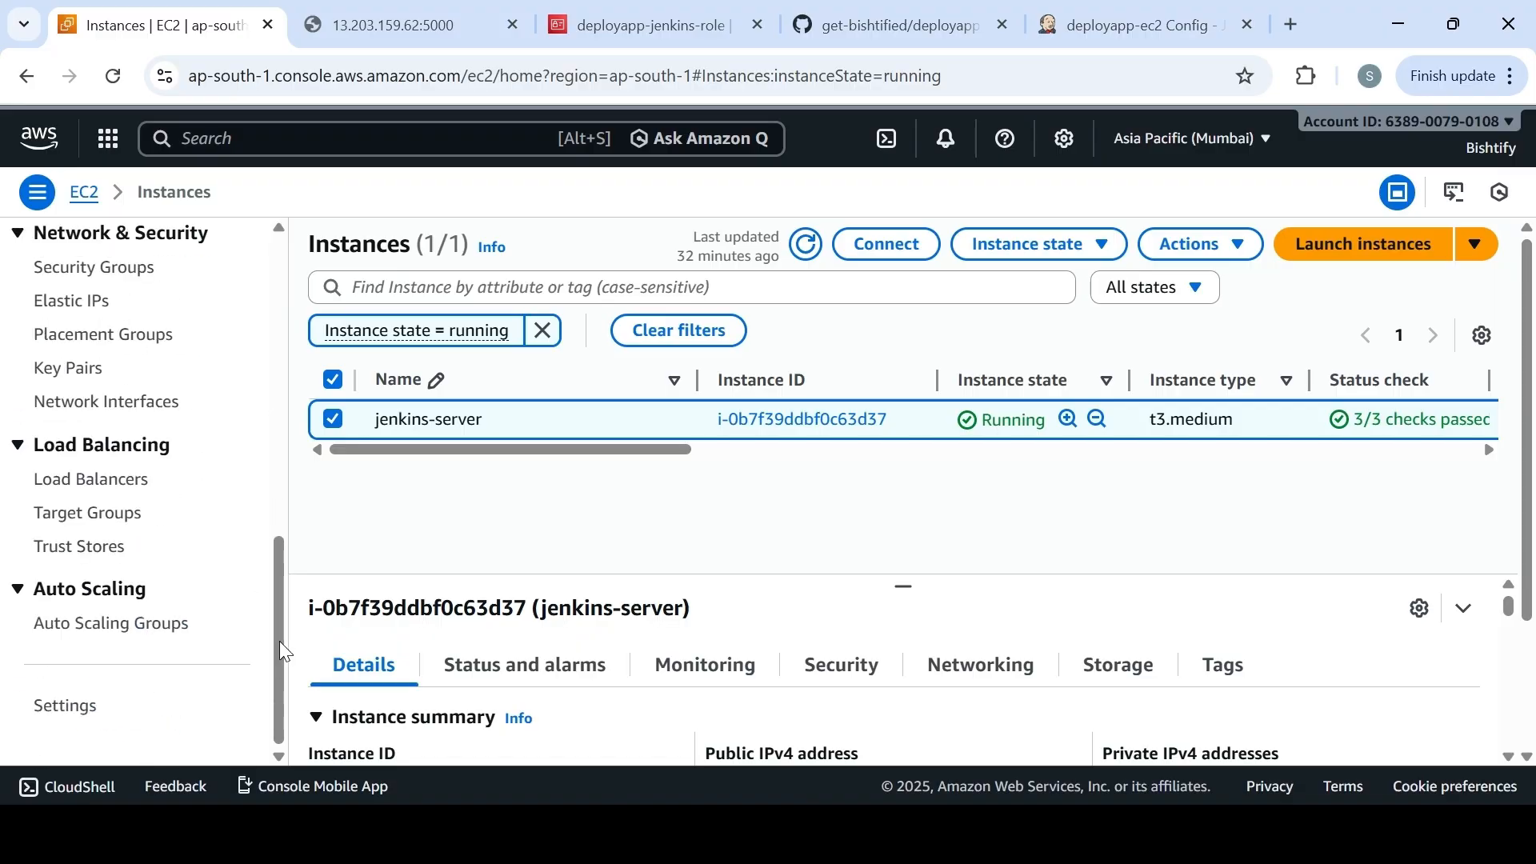
click(90, 374)
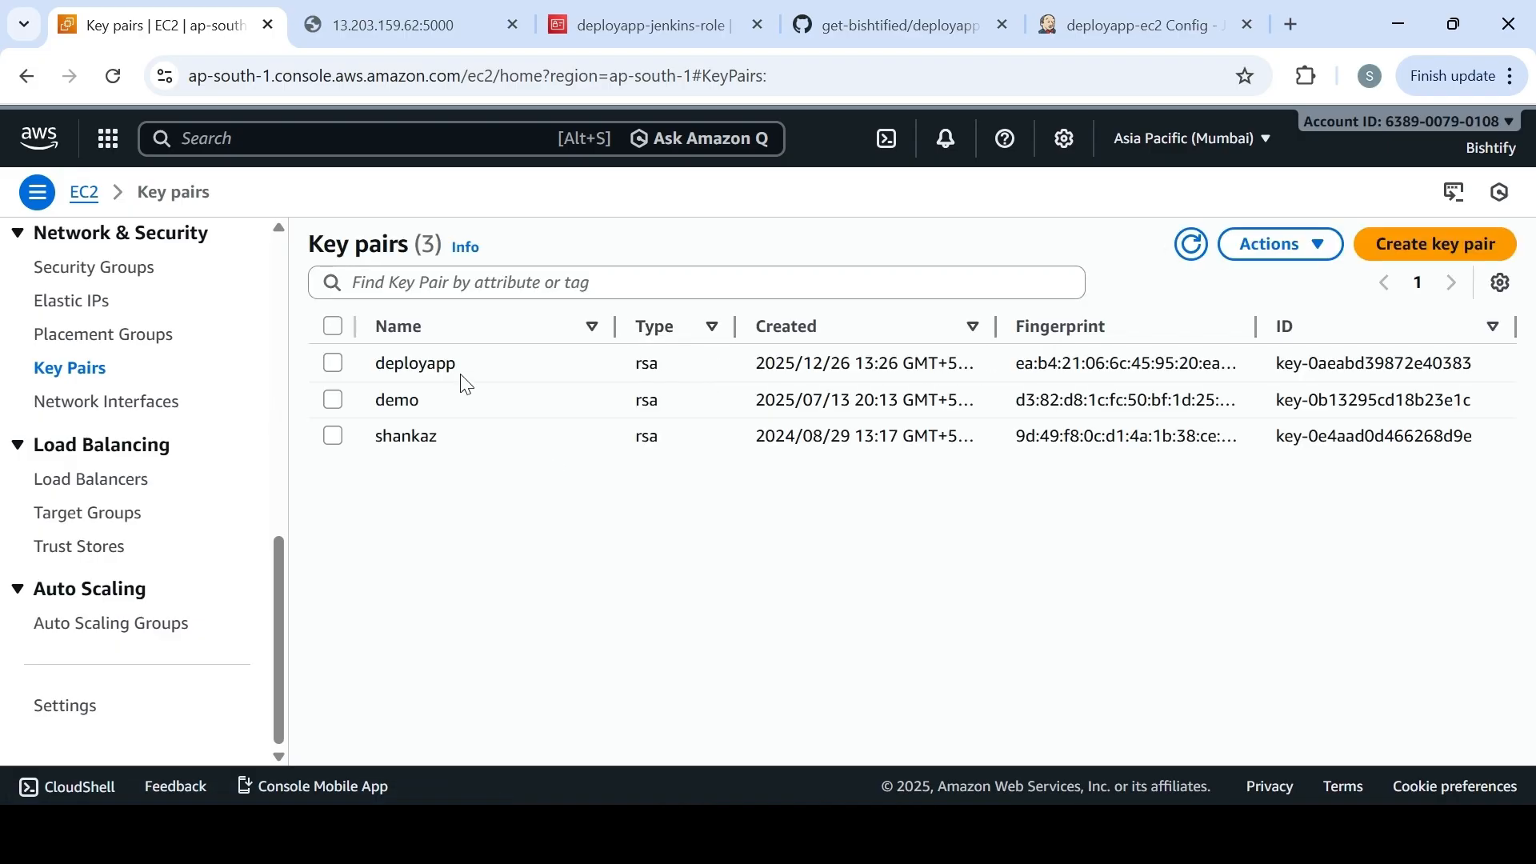
drag(421, 366, 370, 364)
click(334, 364)
click(334, 363)
click(1280, 245)
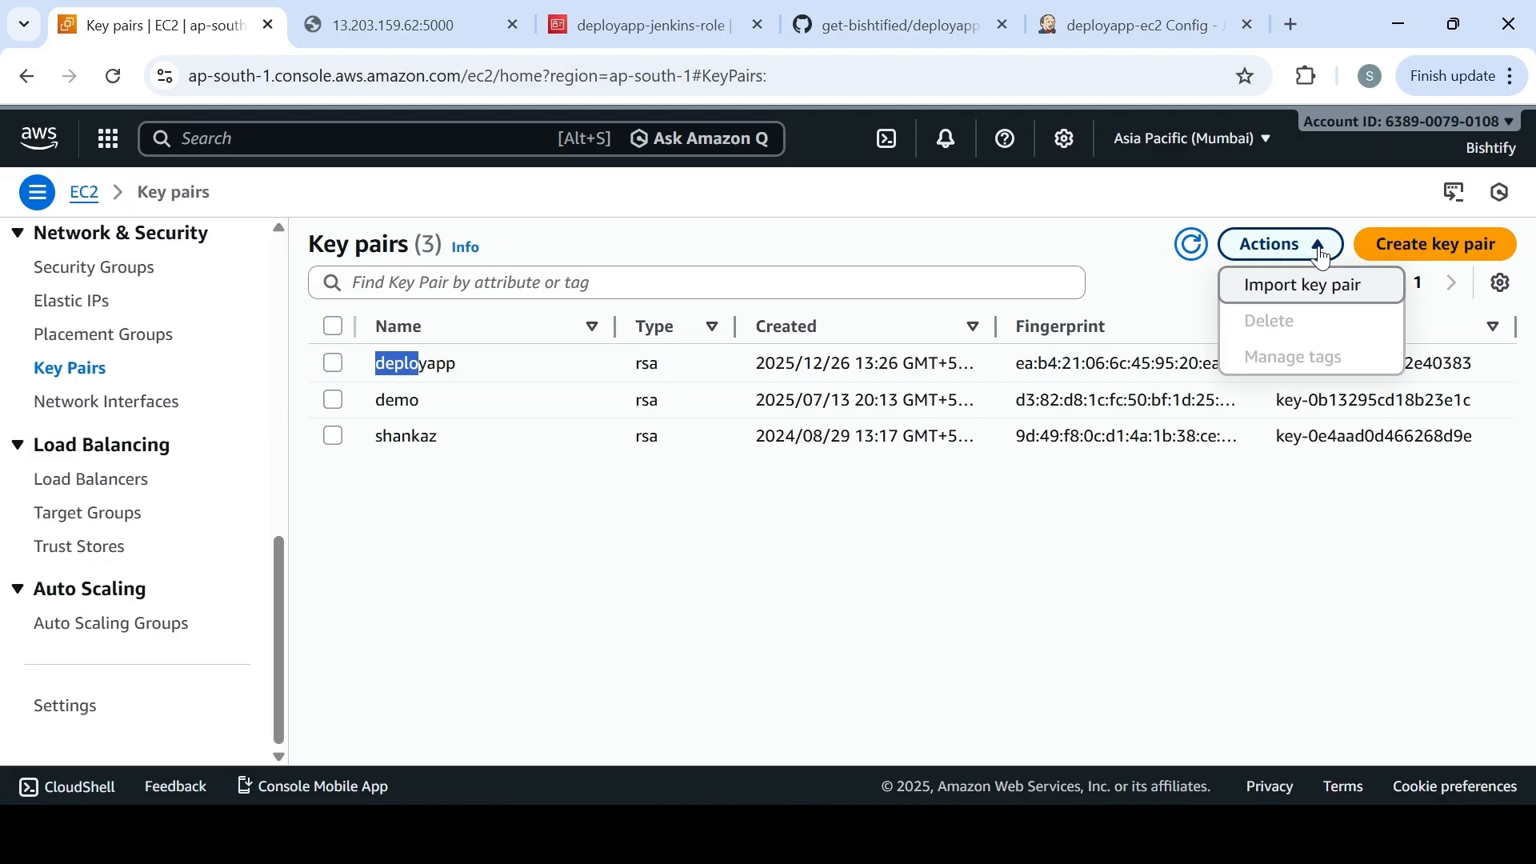
View the key pair creation form without creating a key, and return to the EC2 instances list
click(1432, 252)
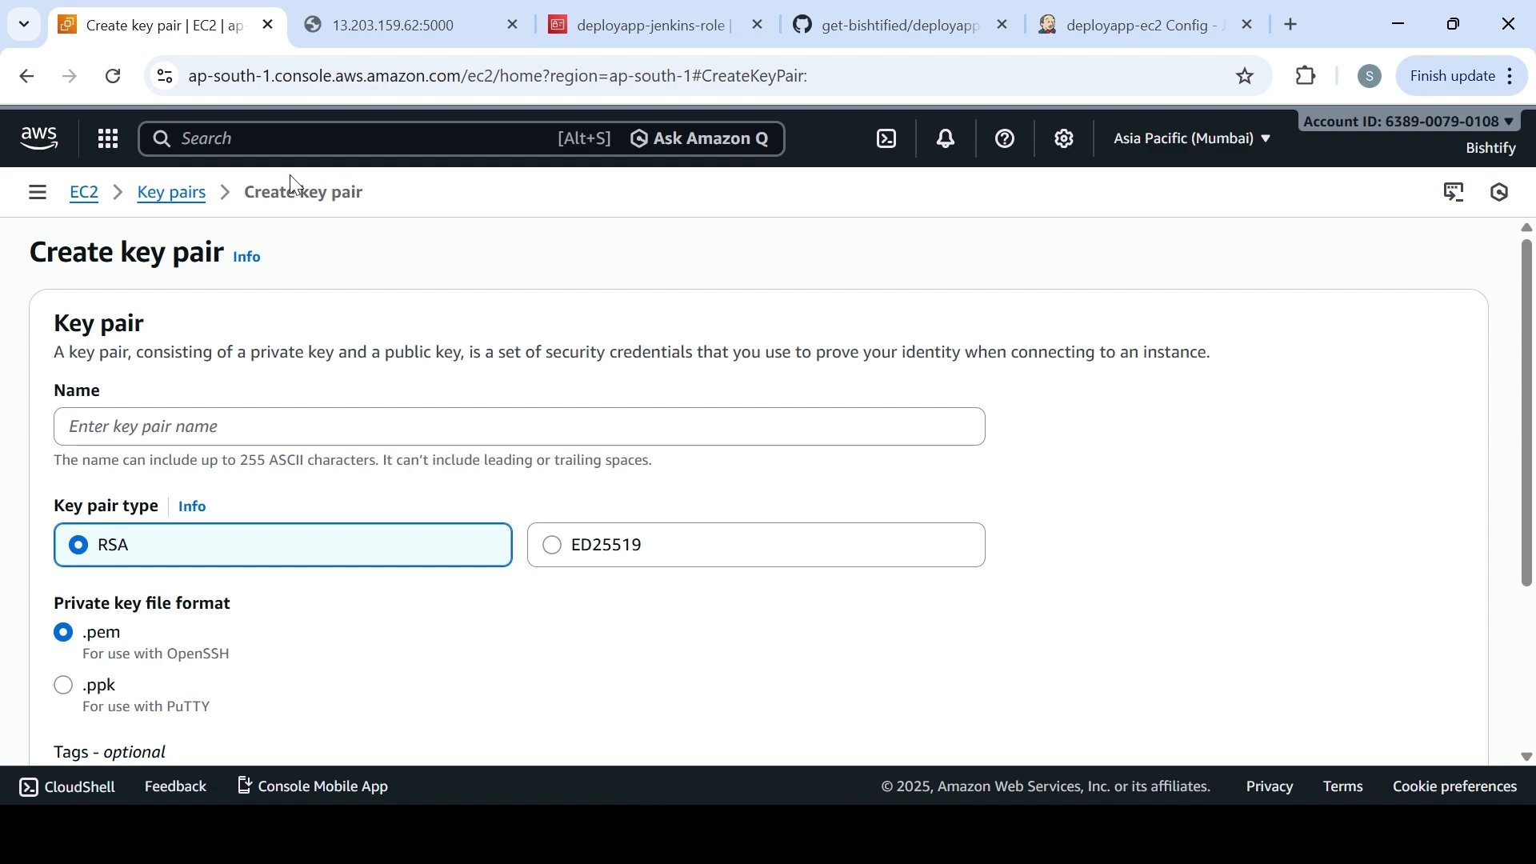
click(150, 198)
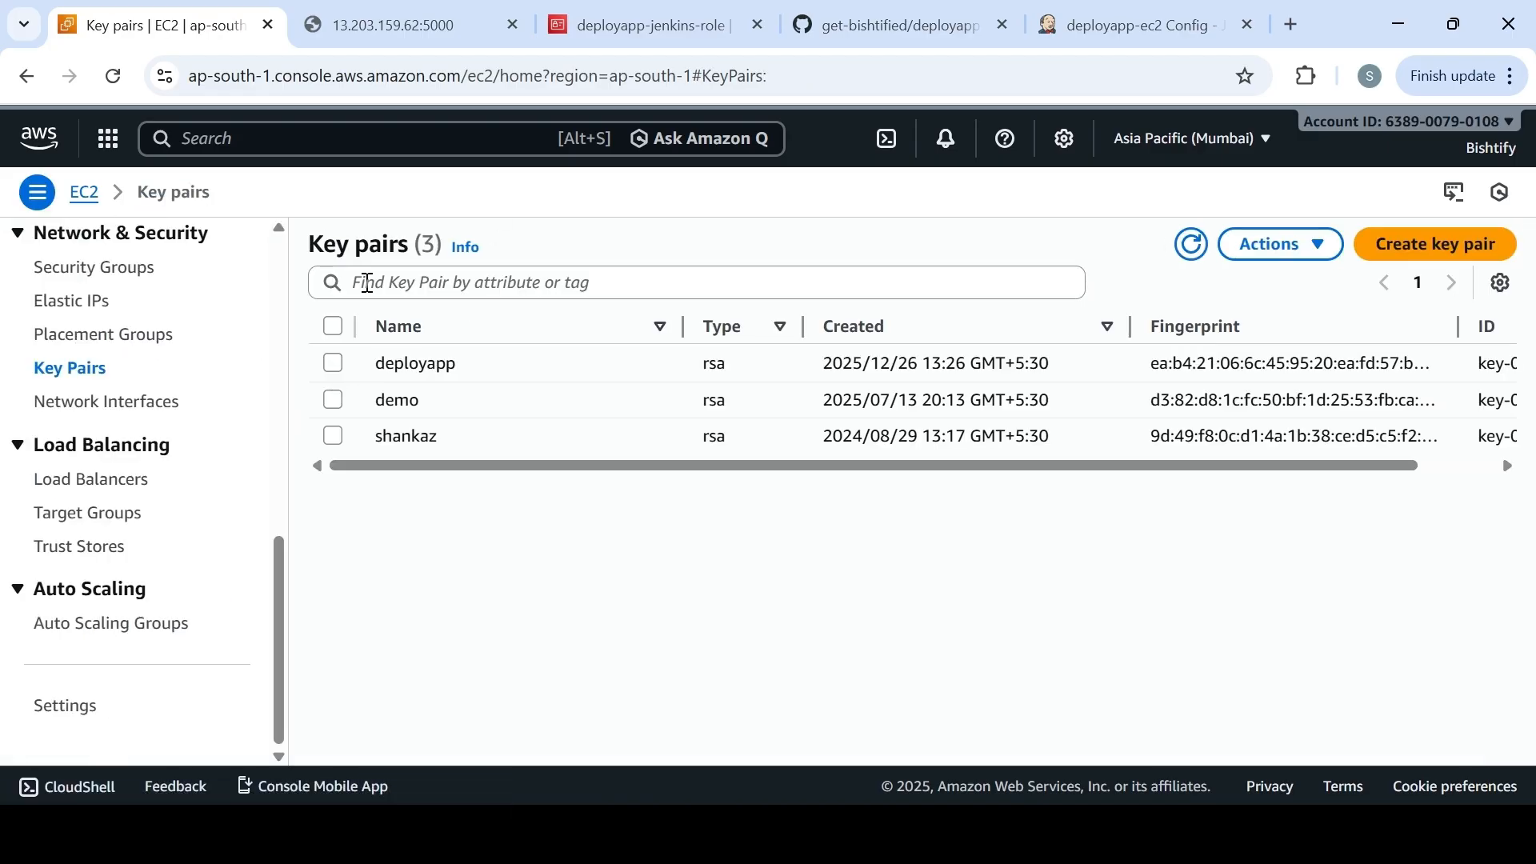
scroll(262, 312, up, 5)
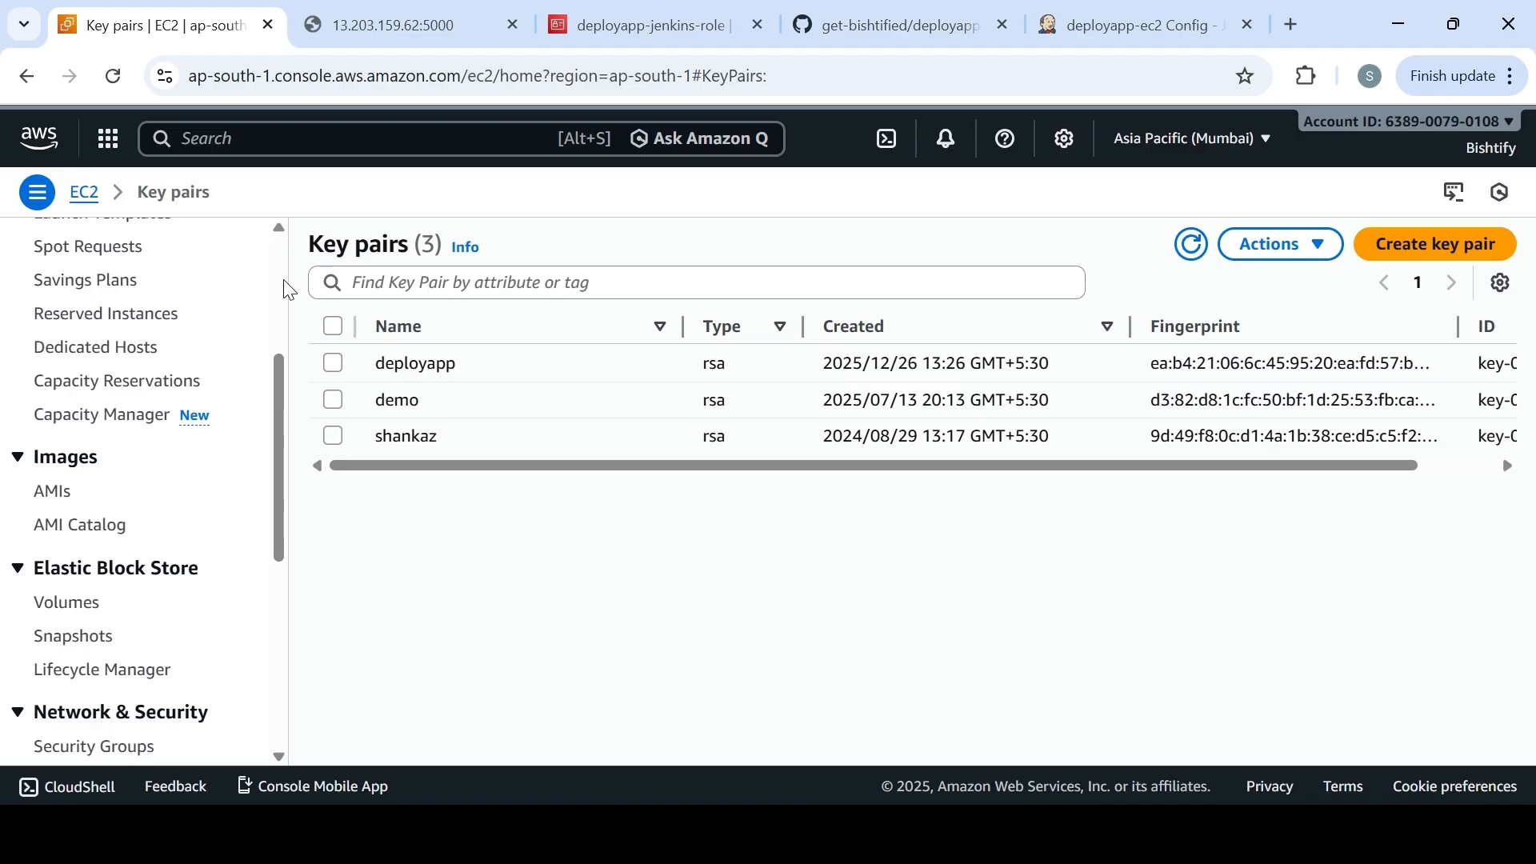
scroll(284, 282, up, 4)
click(96, 459)
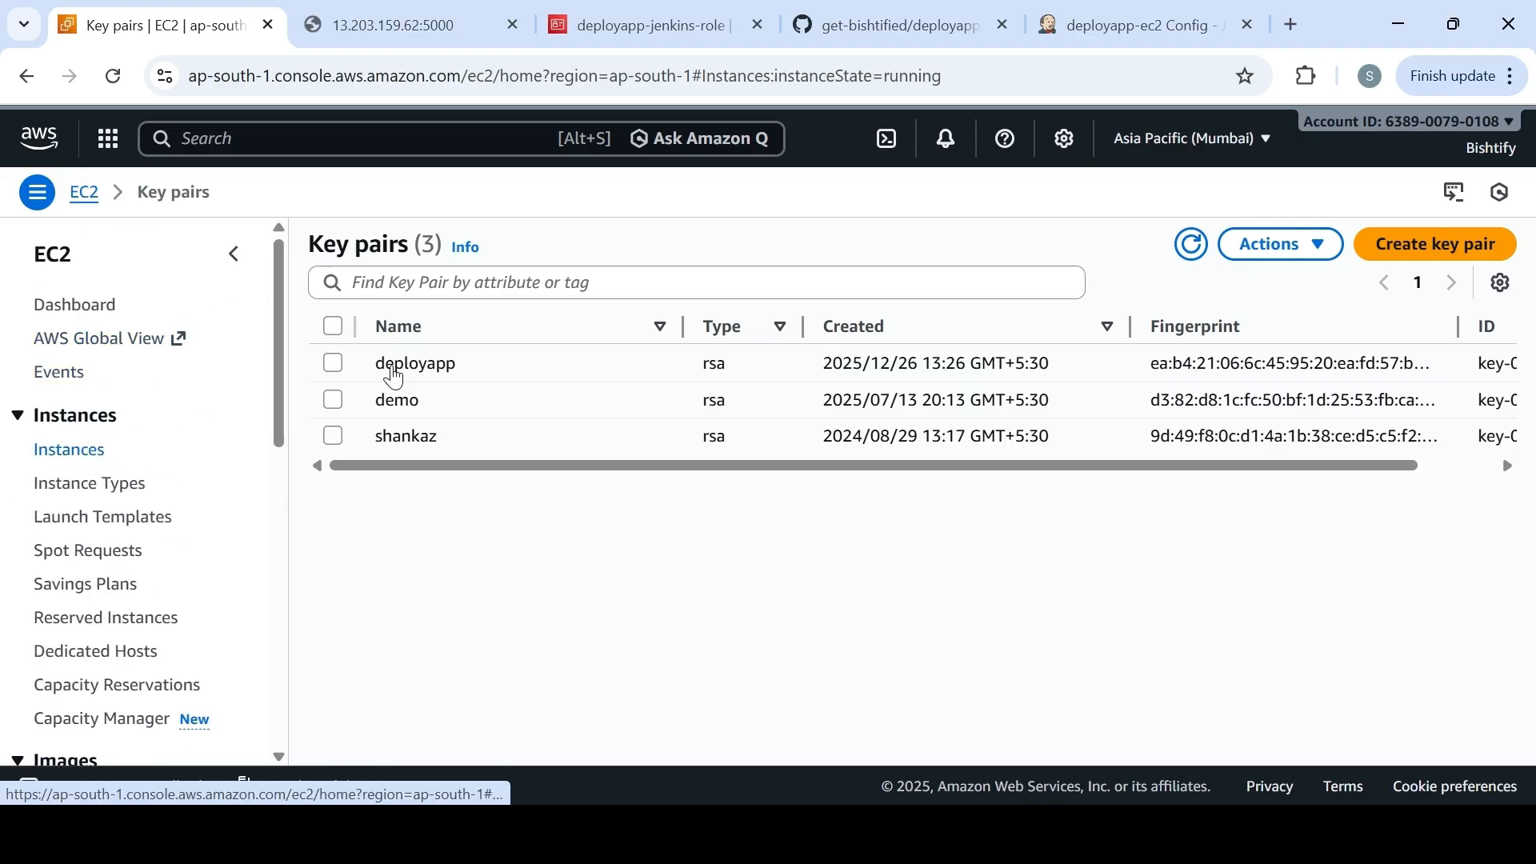
Open the Jenkins dashboard in a separate browser tab and go to the available plugins in the plugin manager
click(1145, 27)
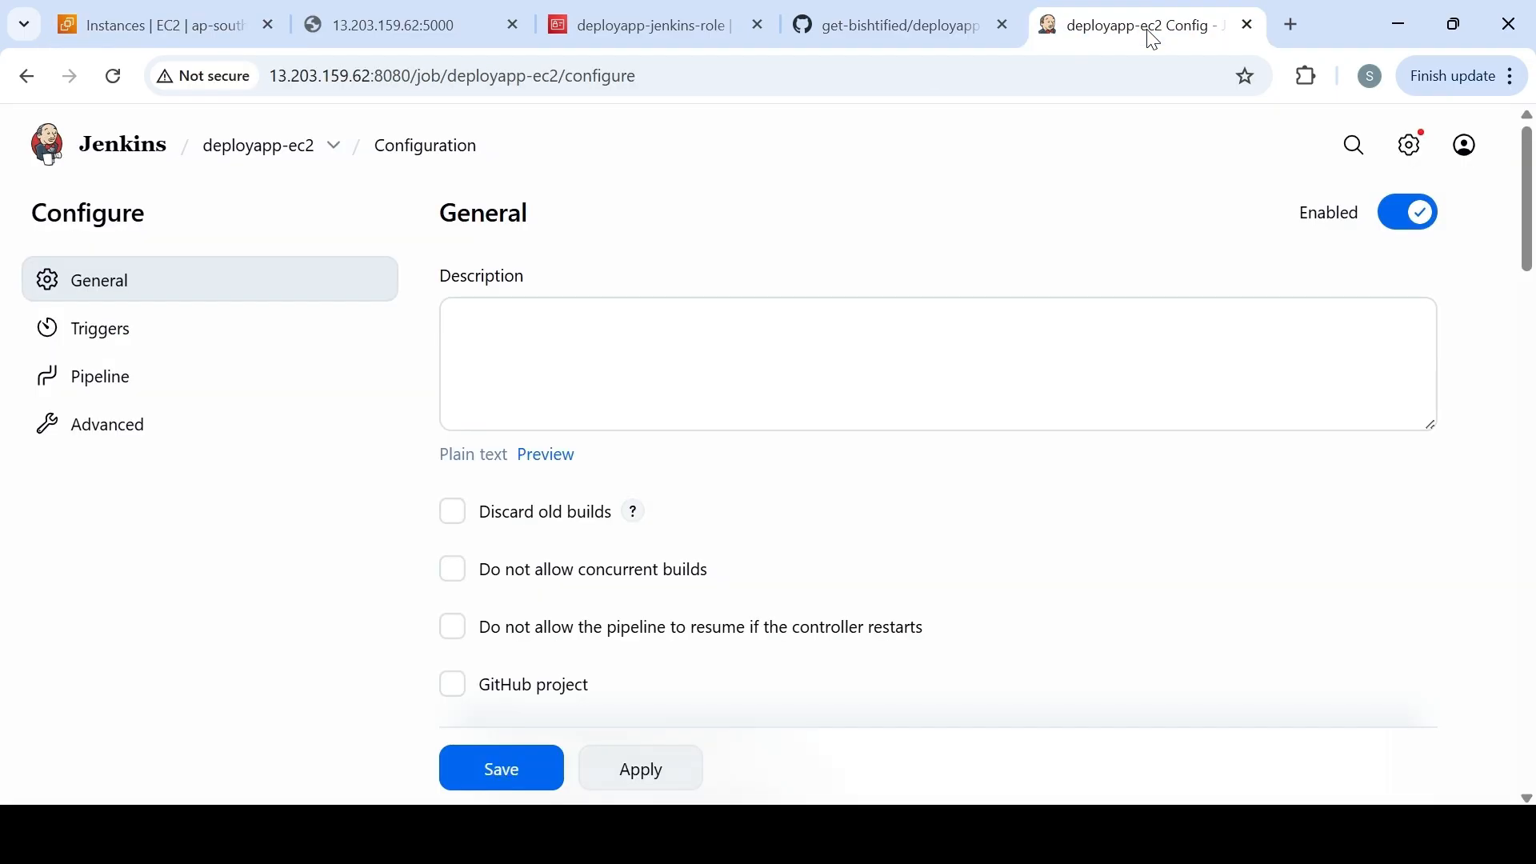
middle_click(149, 166)
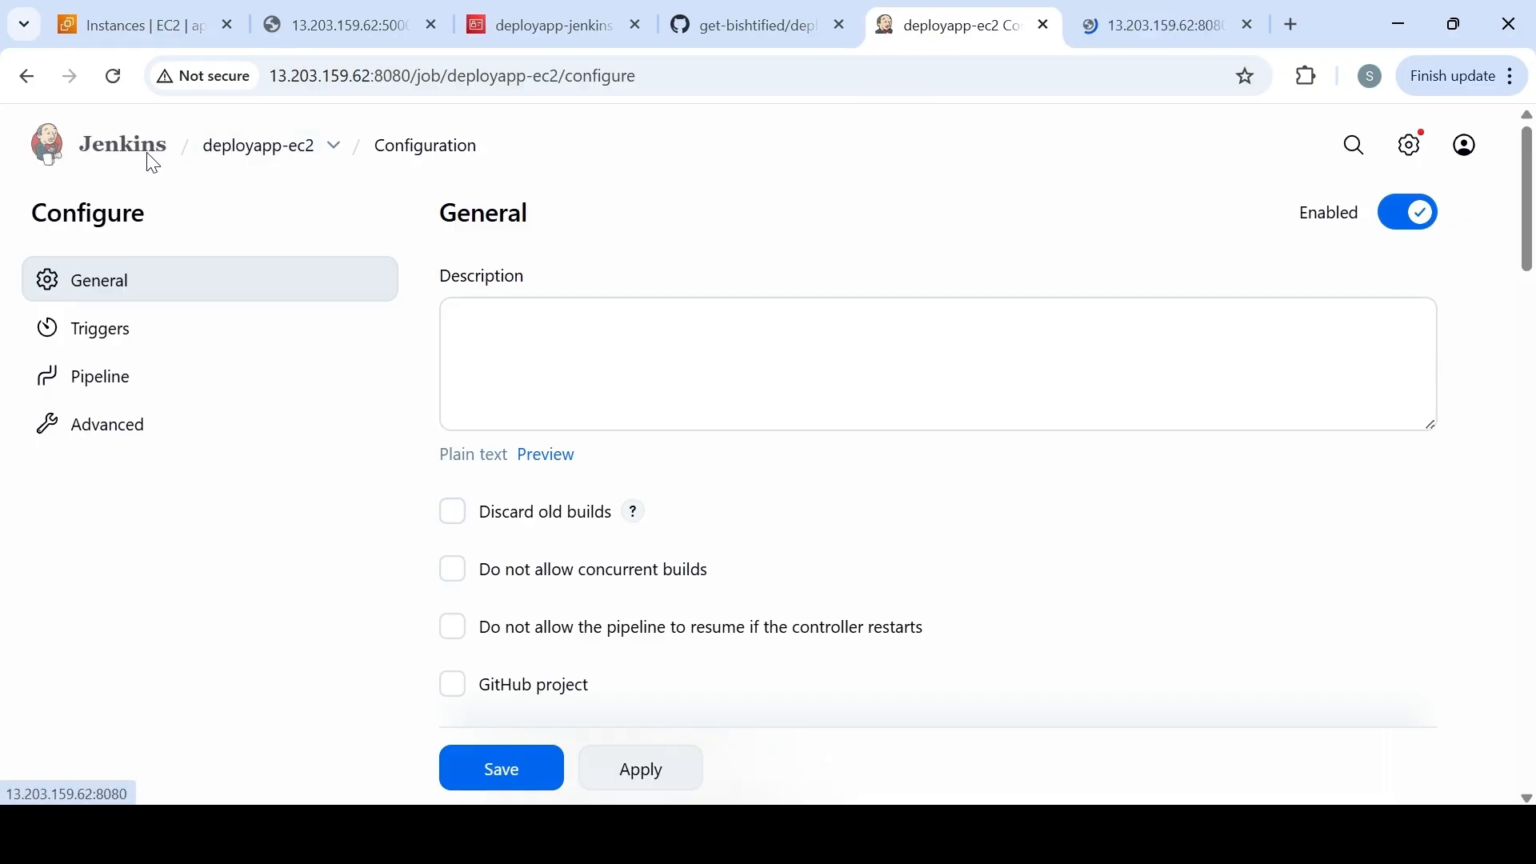
click(1139, 22)
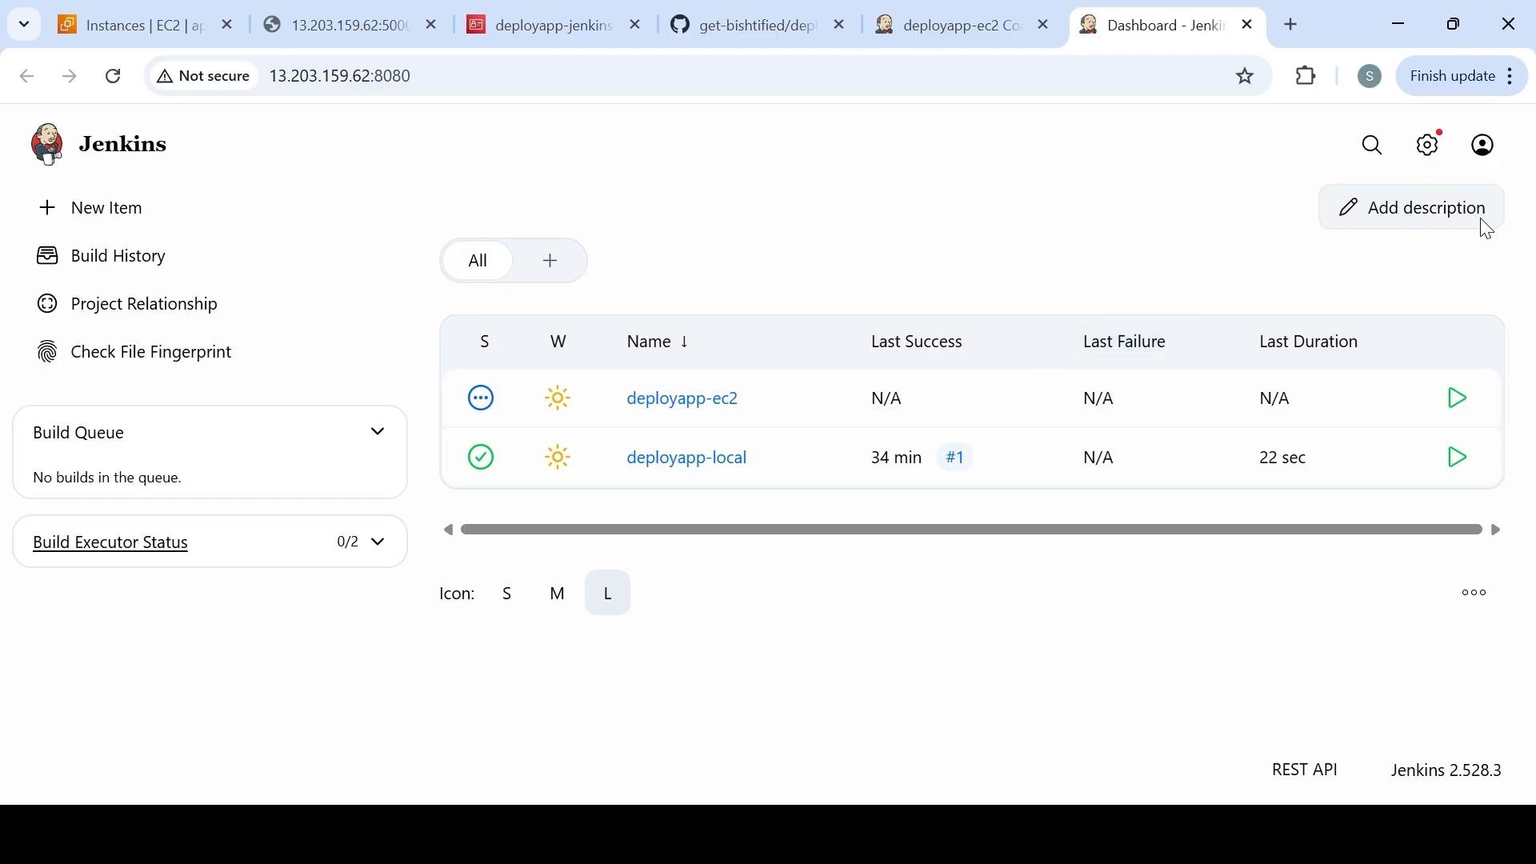
click(1432, 152)
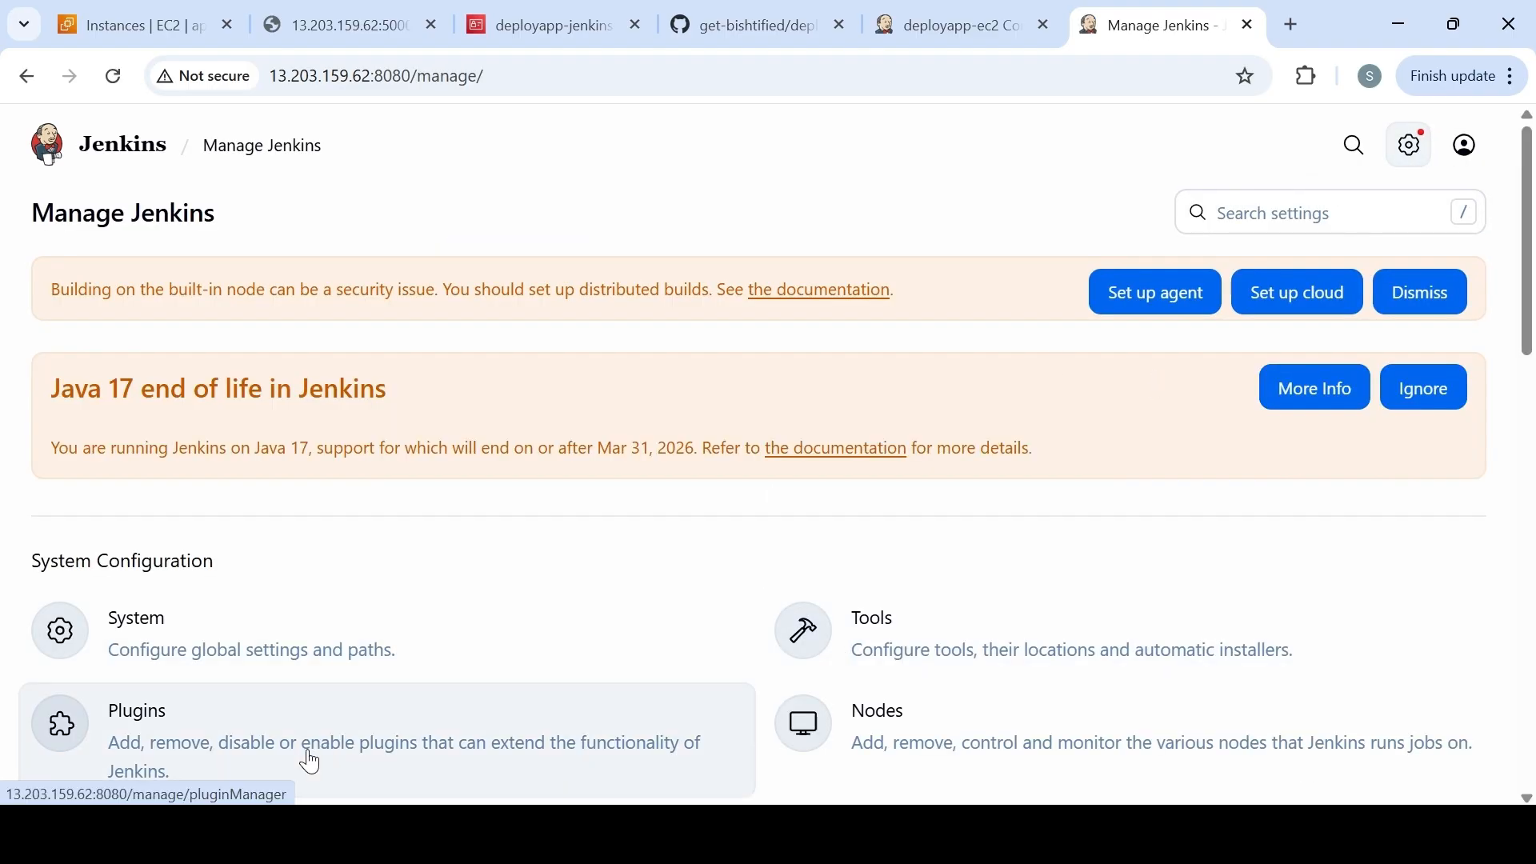
click(312, 764)
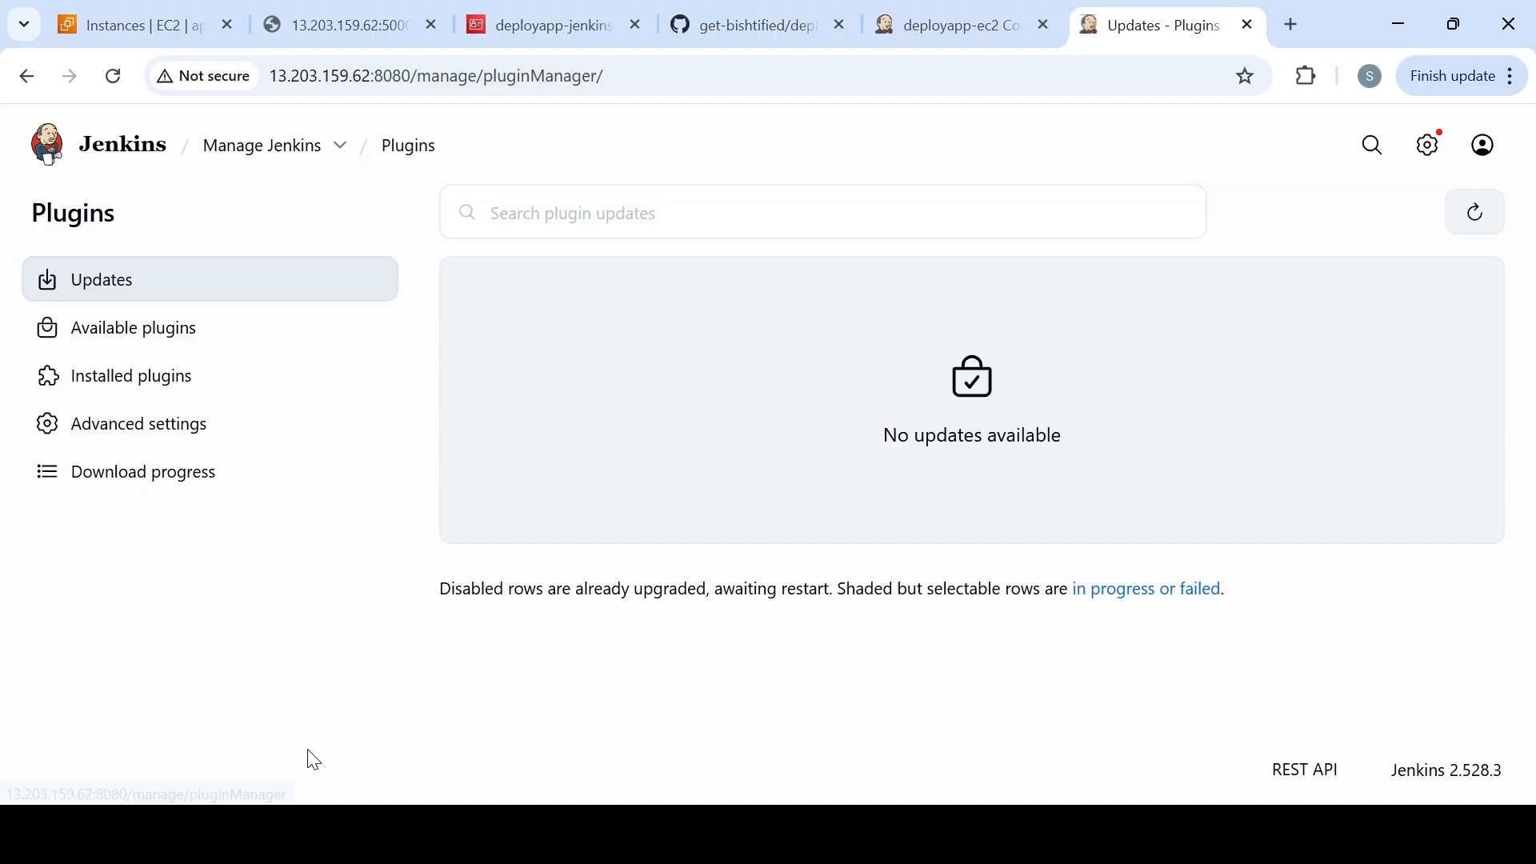
click(159, 348)
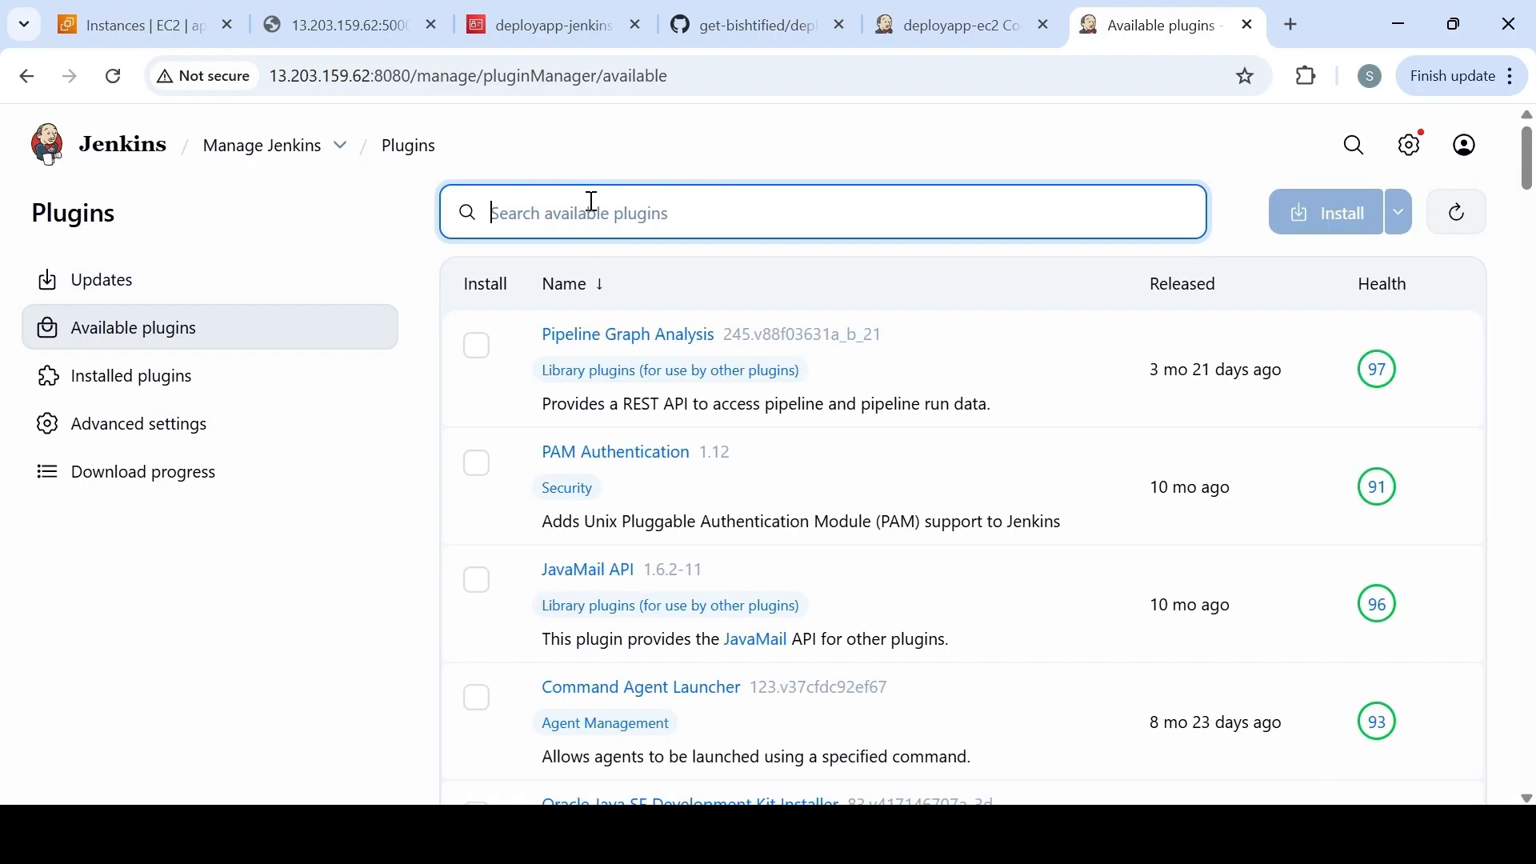
Search the available plugins for ssh, install the SSH Agent plugin, and restart Jenkins once the installation is complete
text(ssh)
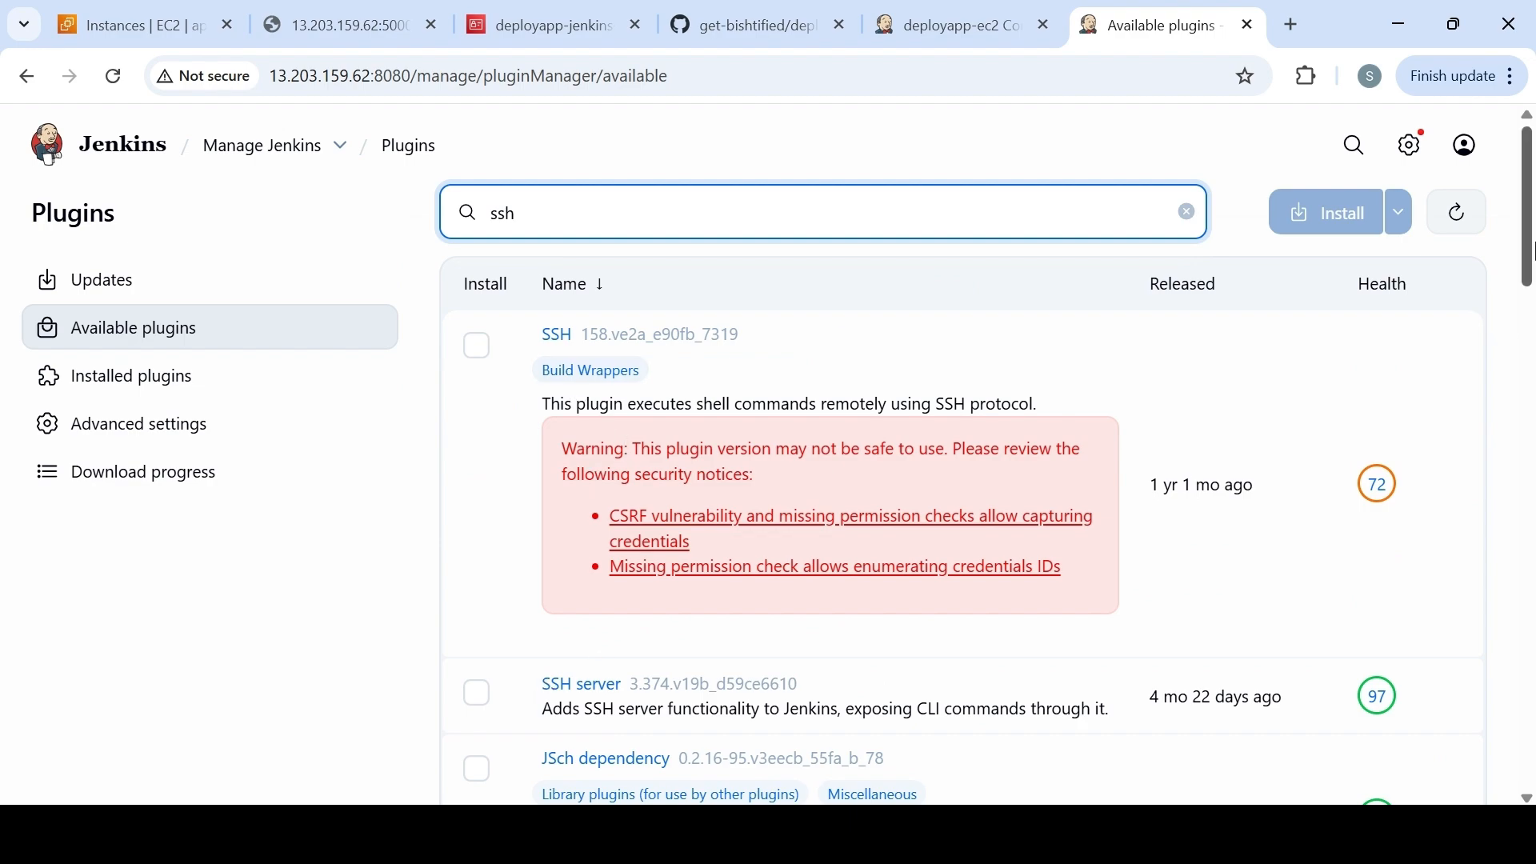
scroll(1074, 321, down, 5)
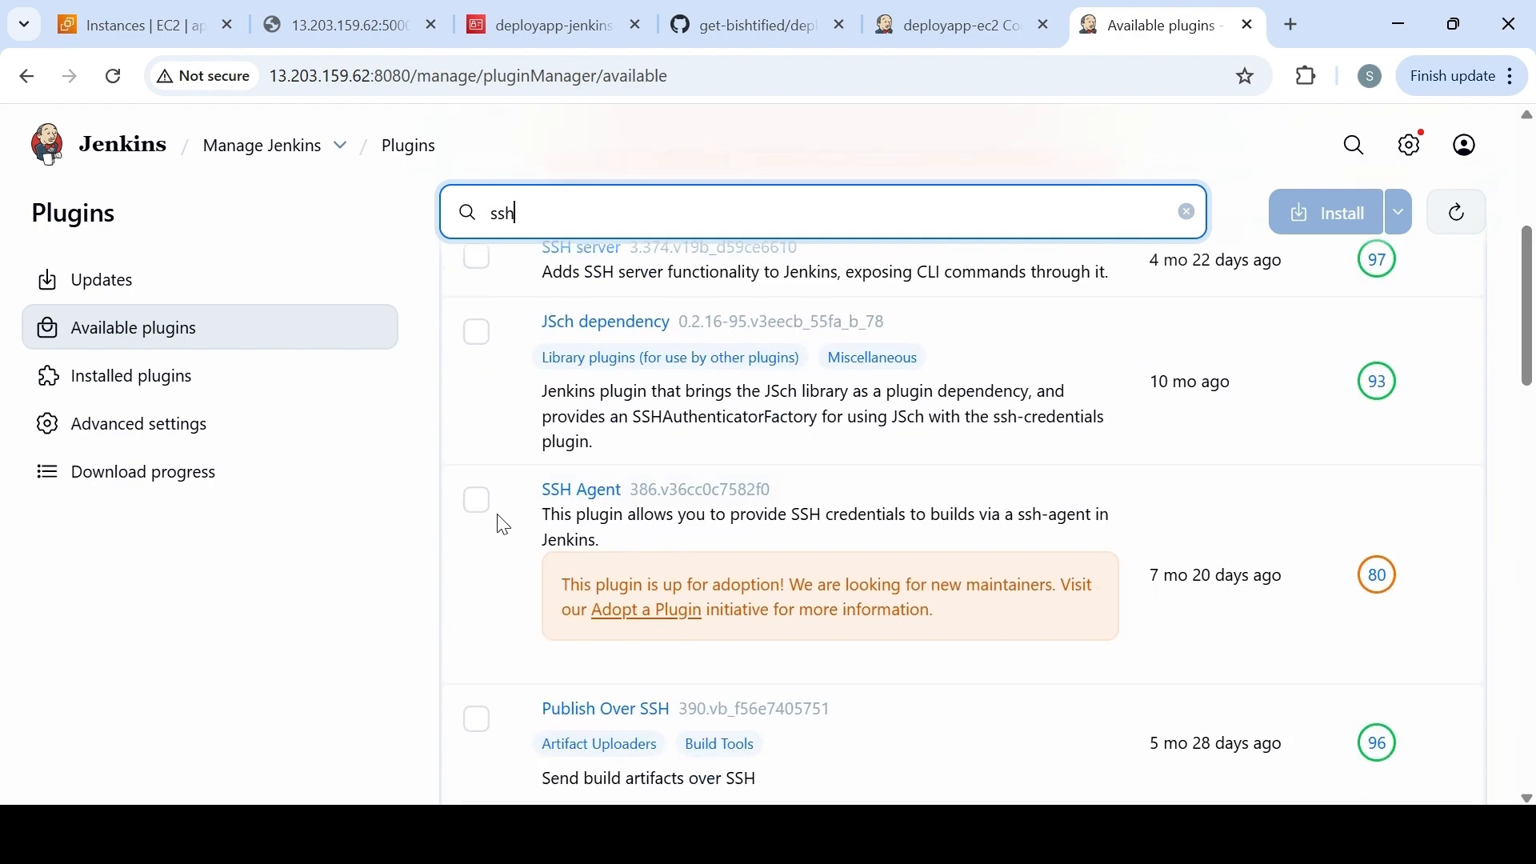
click(477, 501)
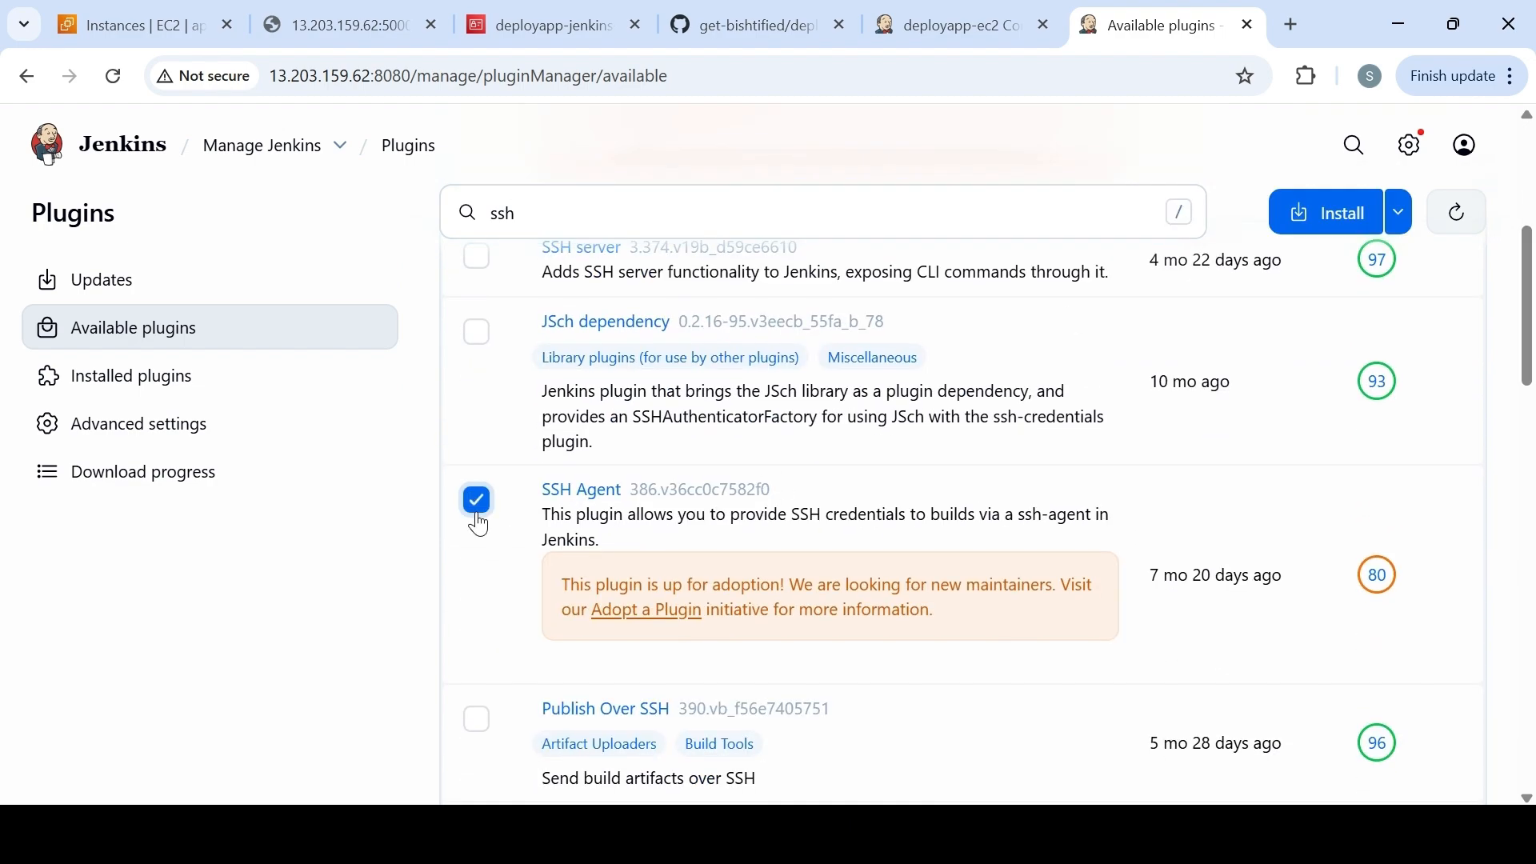
click(1329, 213)
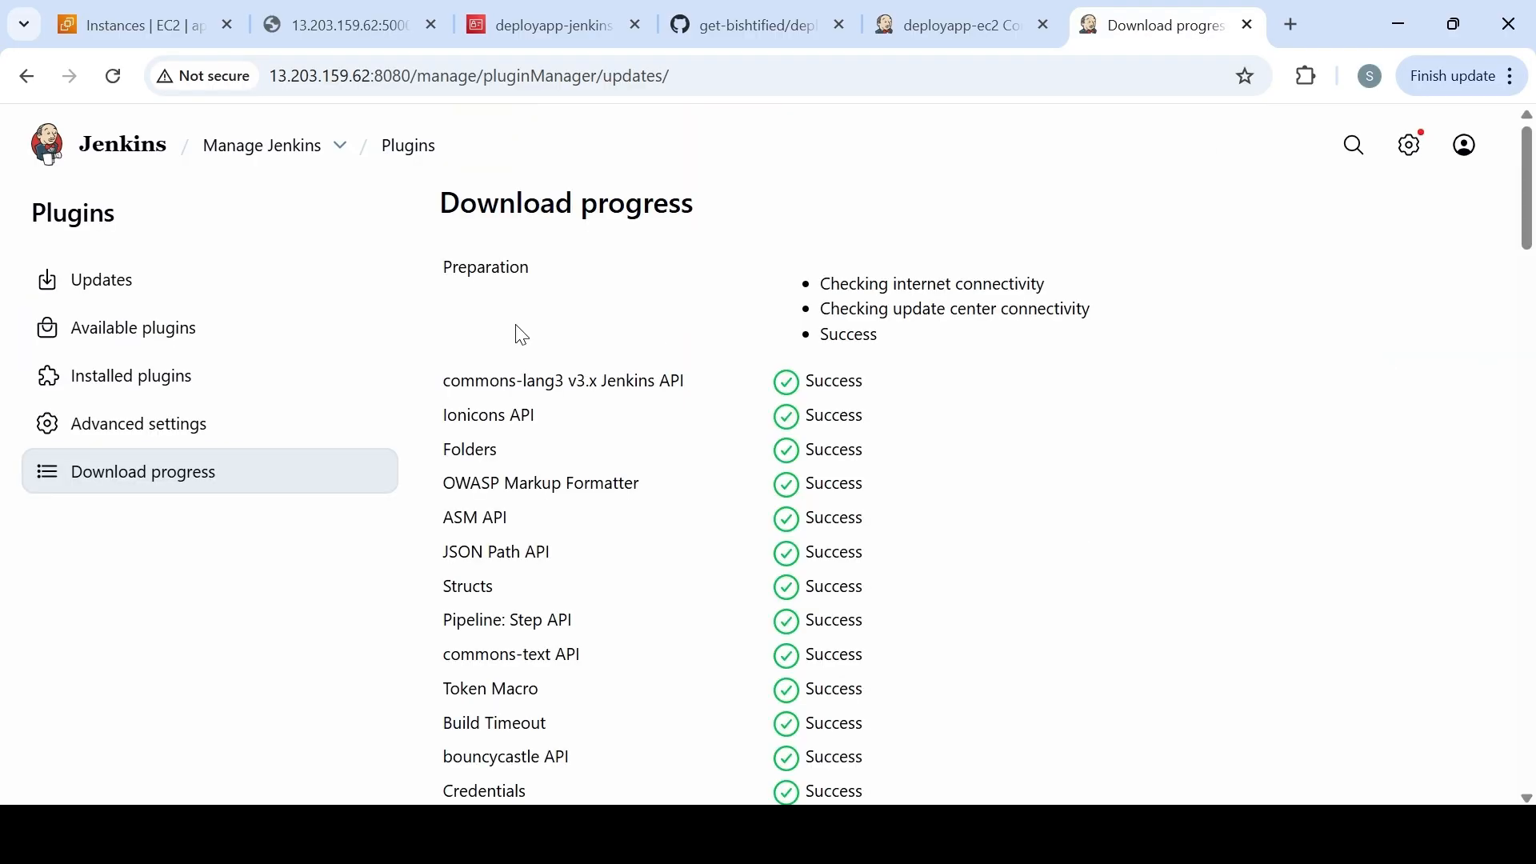
drag(1531, 216, 1532, 772)
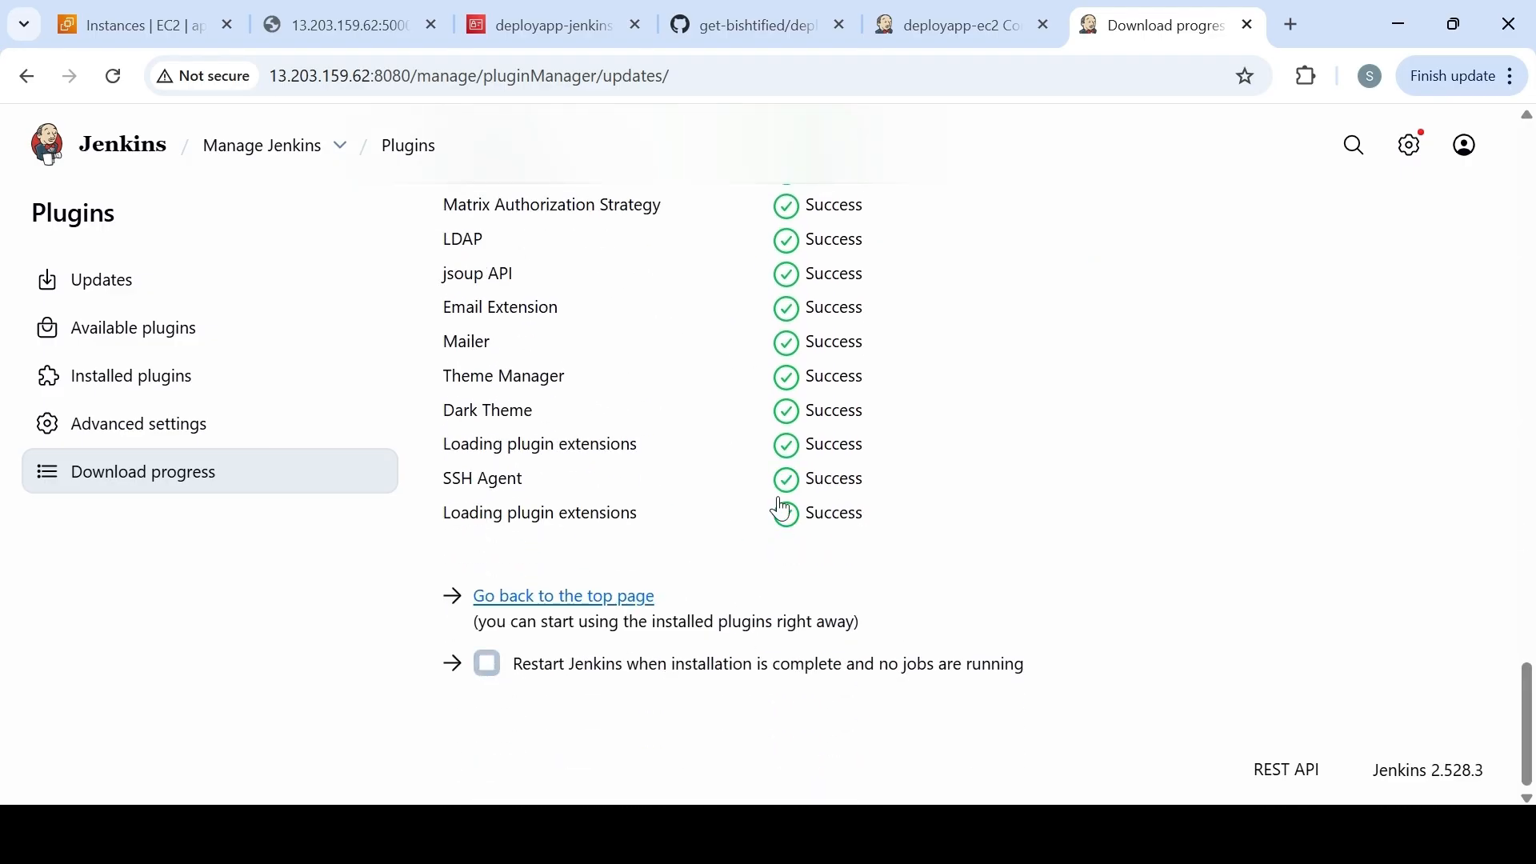
click(489, 665)
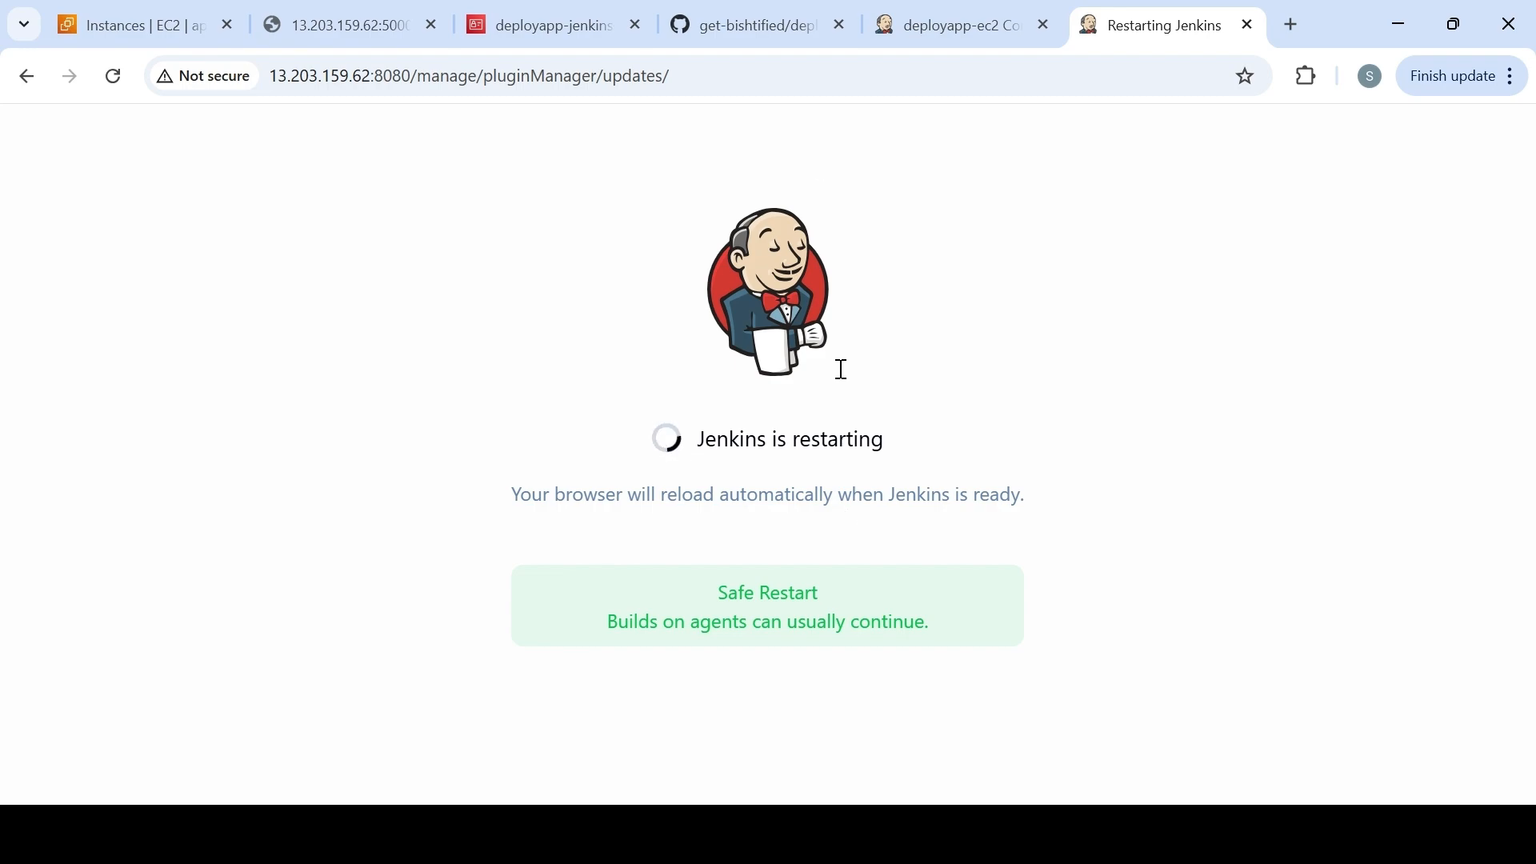
Check the ec2-ssh-key credential ID in the Jenkinsfile's sshagent block in VS Code, and return to the restarting Jenkins page
click(904, 834)
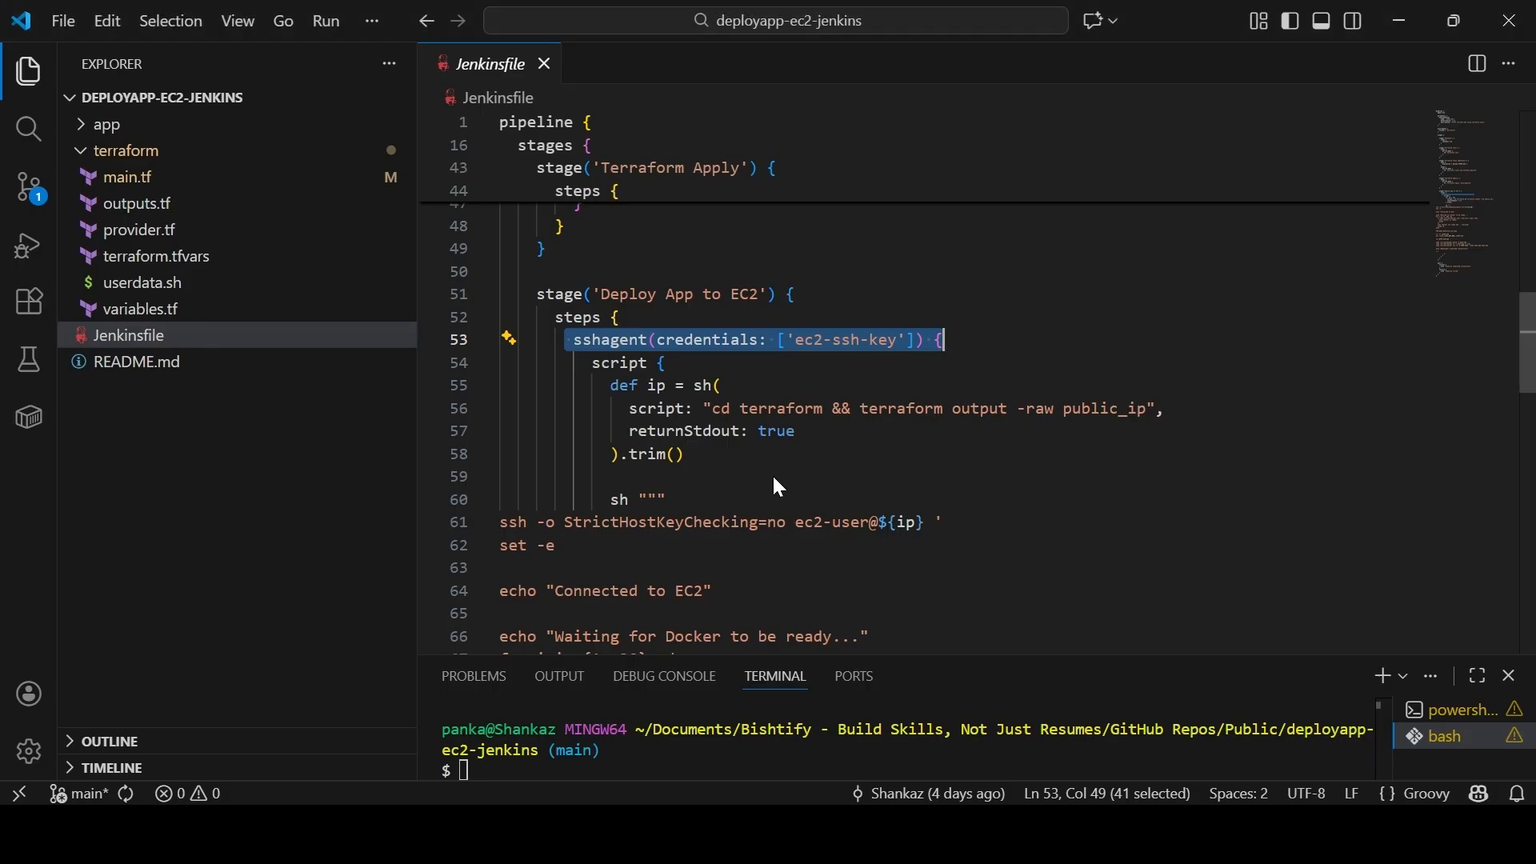
click(806, 344)
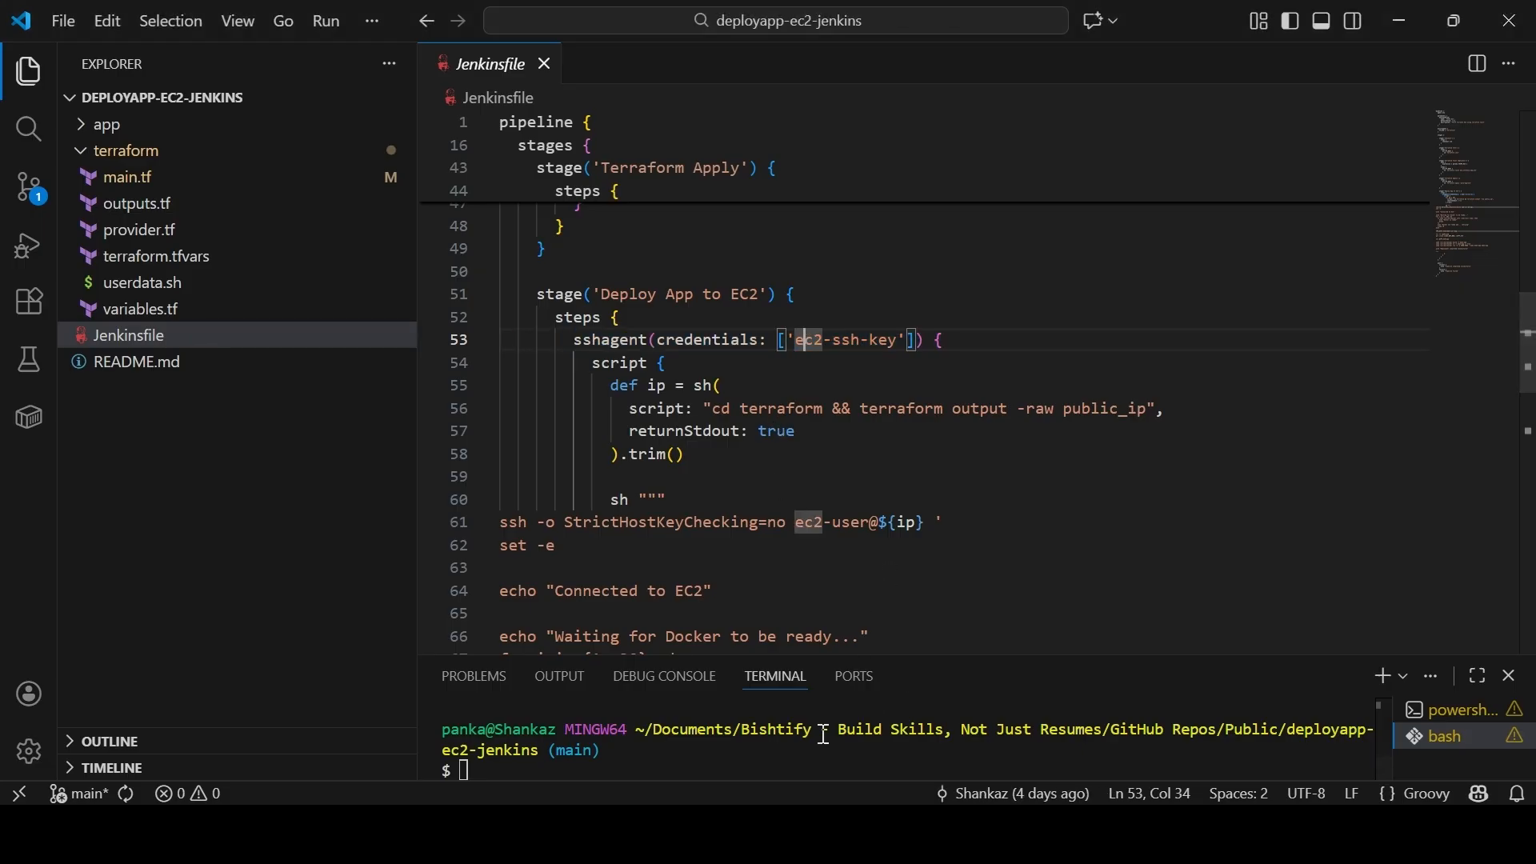
click(851, 834)
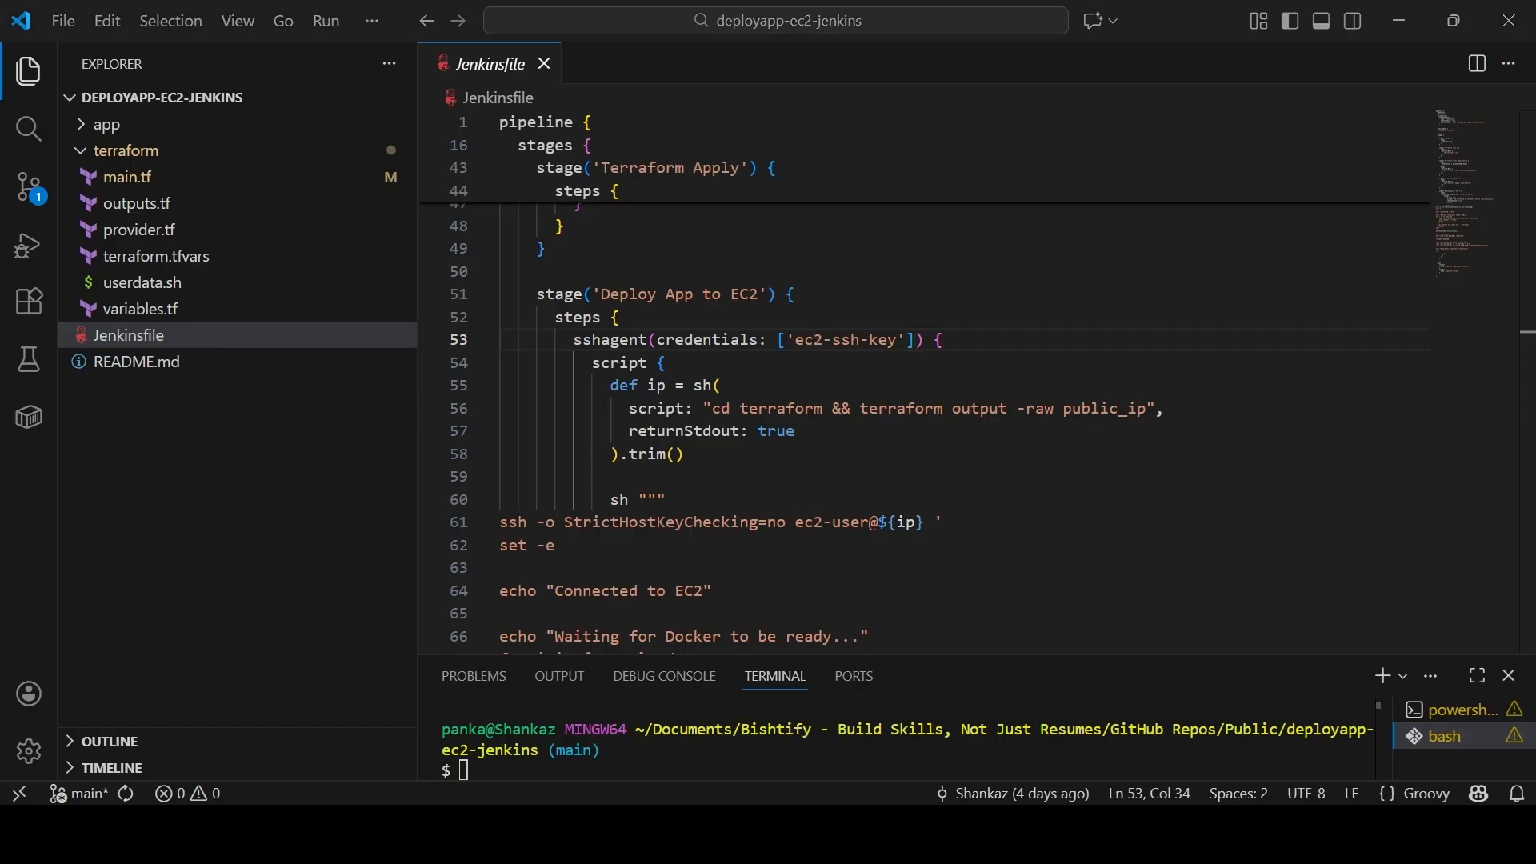
click(912, 708)
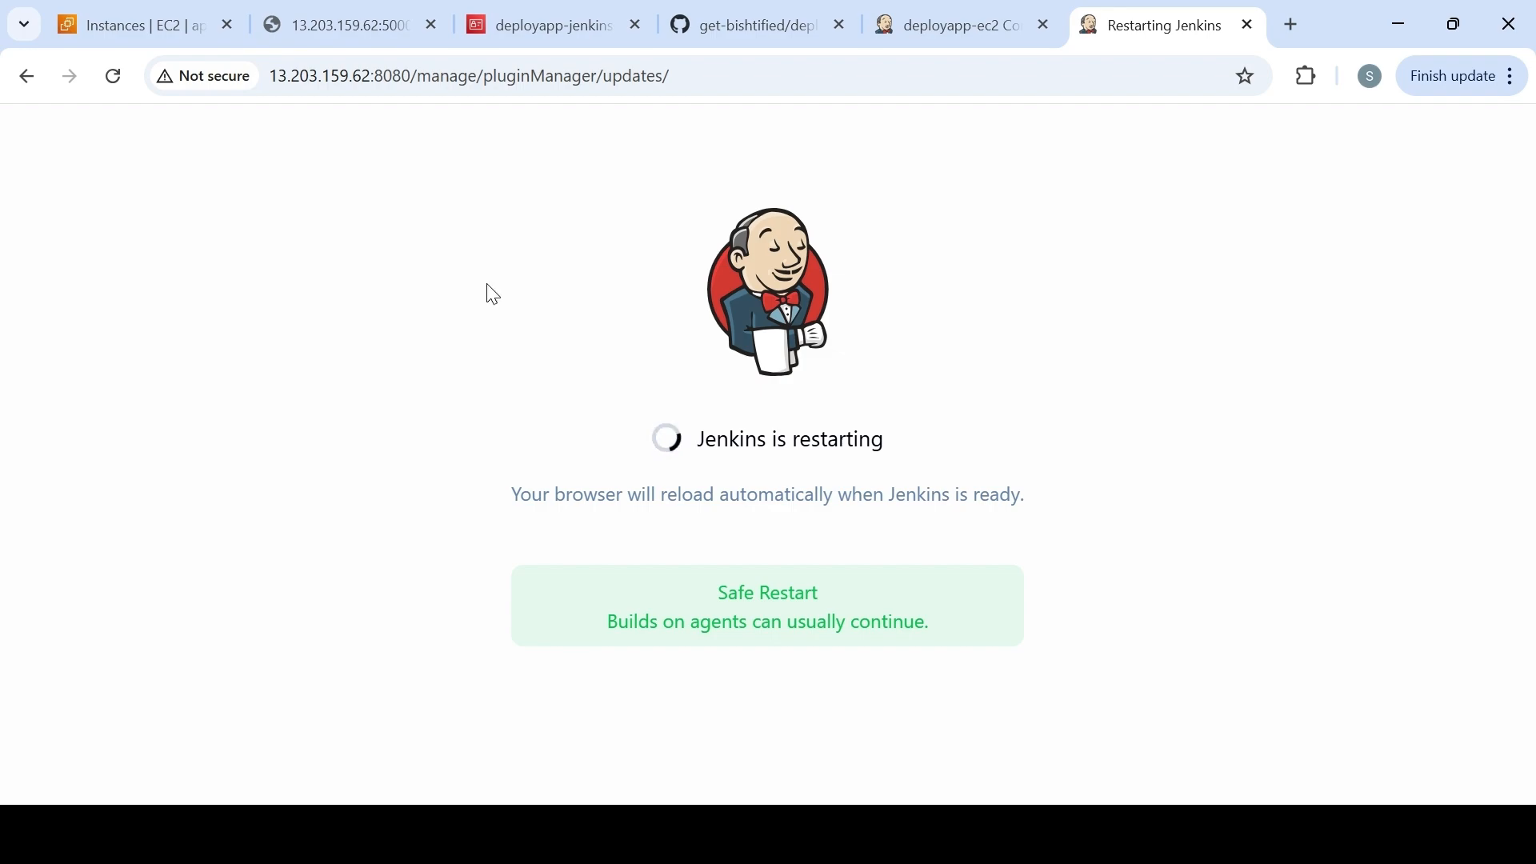
Look through the jenkins-server instance's details in the EC2 console for the key pair assigned at launch
click(149, 22)
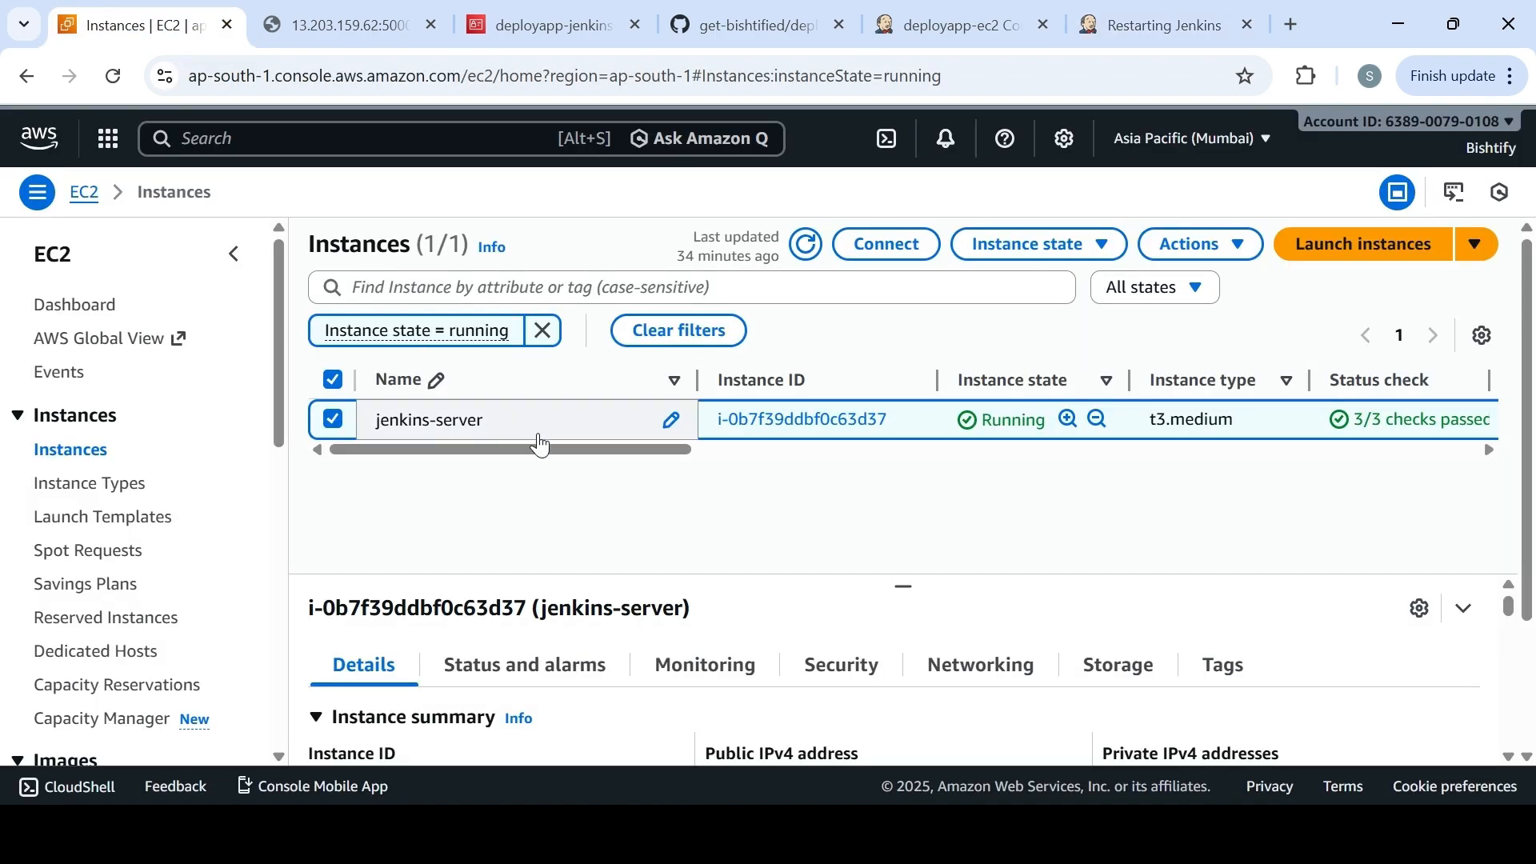
drag(1532, 468, 1512, 687)
scroll(1533, 620, up, 2)
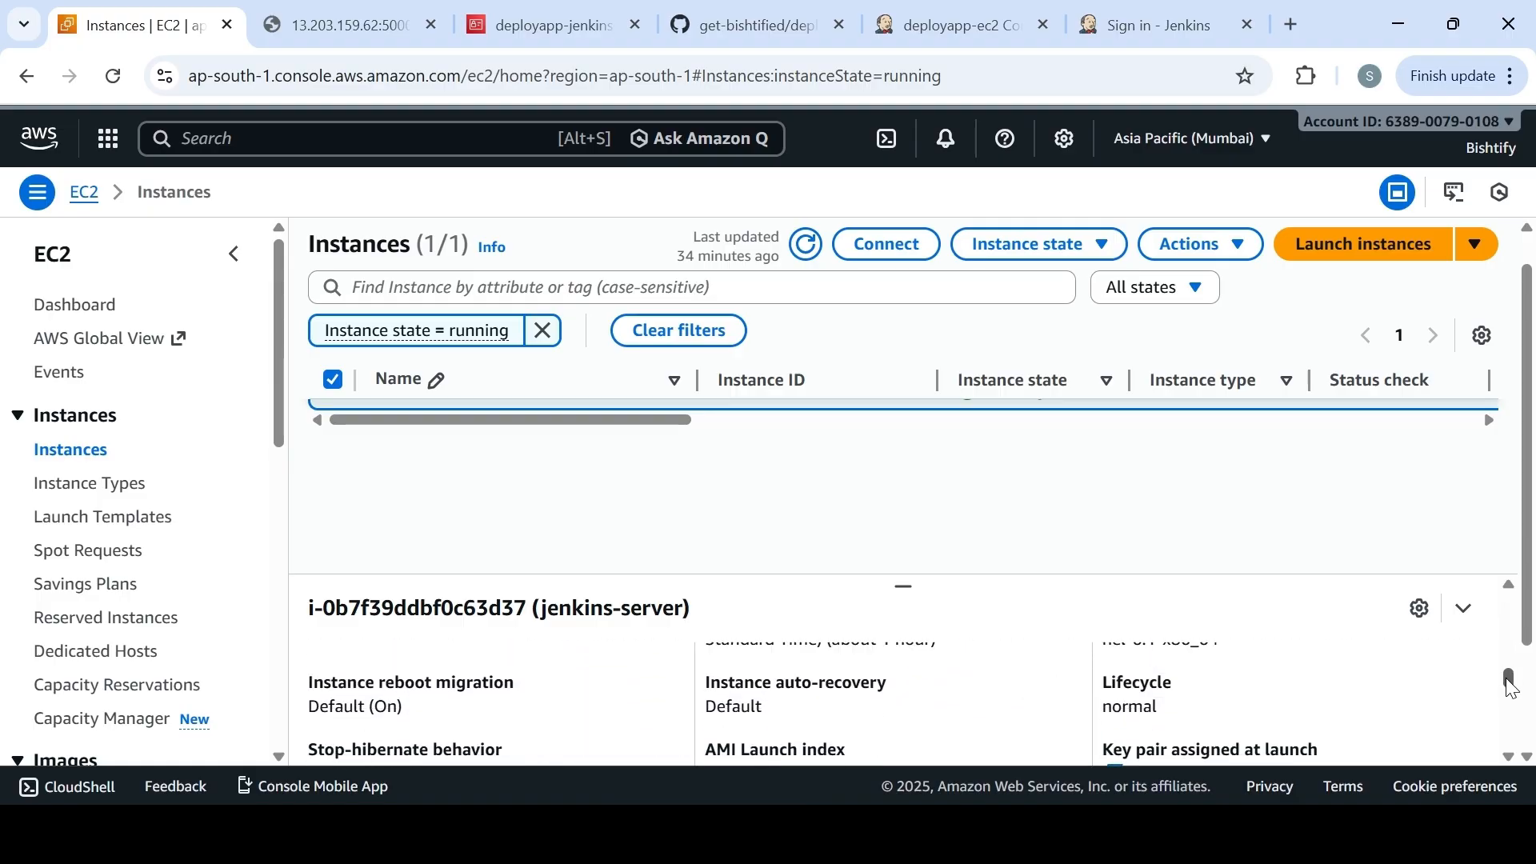
click(1510, 756)
drag(1509, 757, 1510, 757)
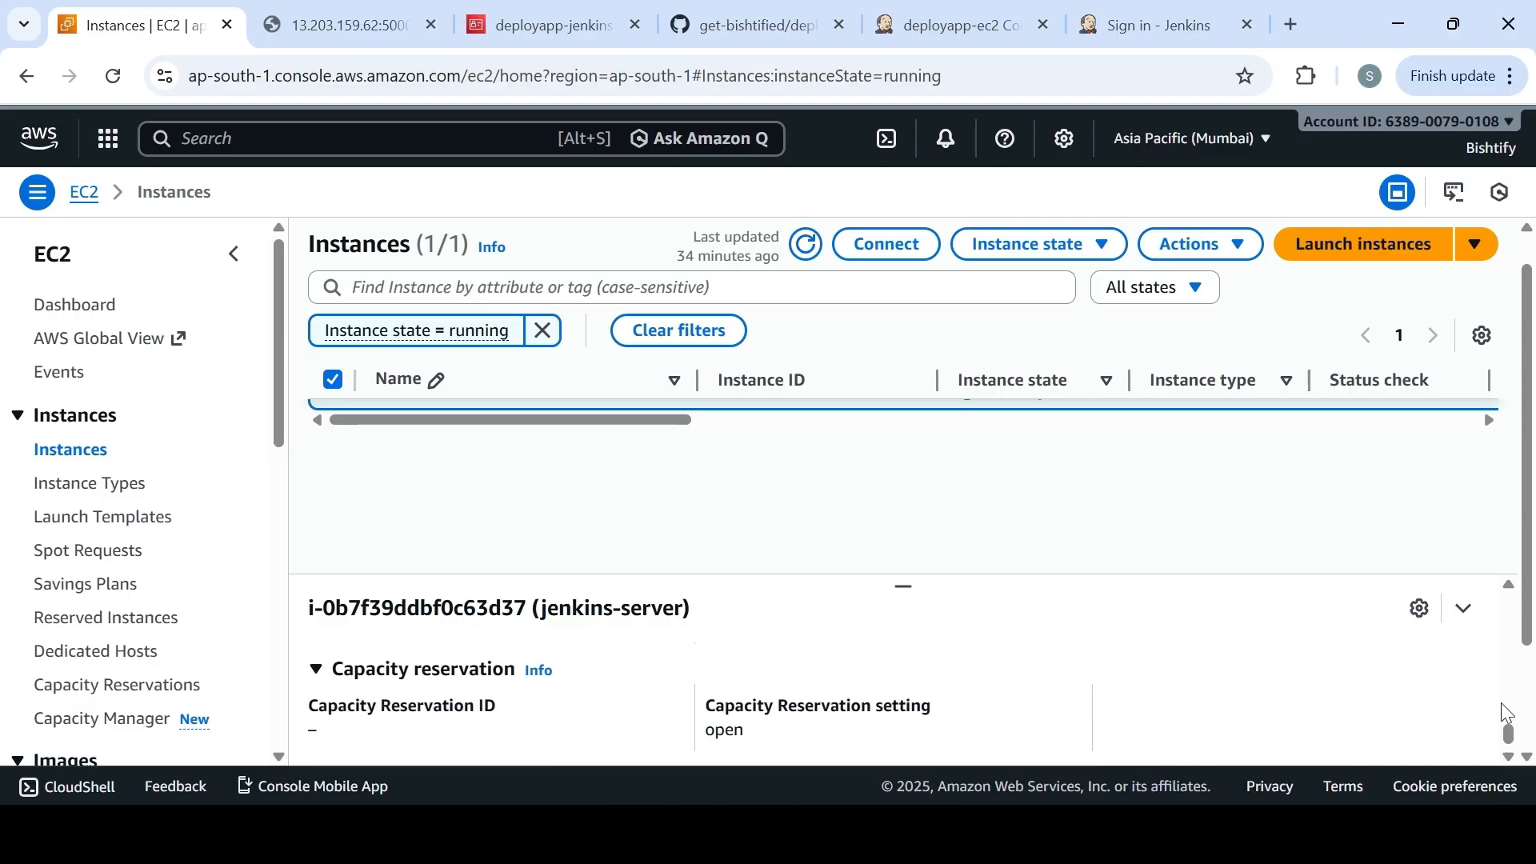
drag(1512, 593, 1509, 589)
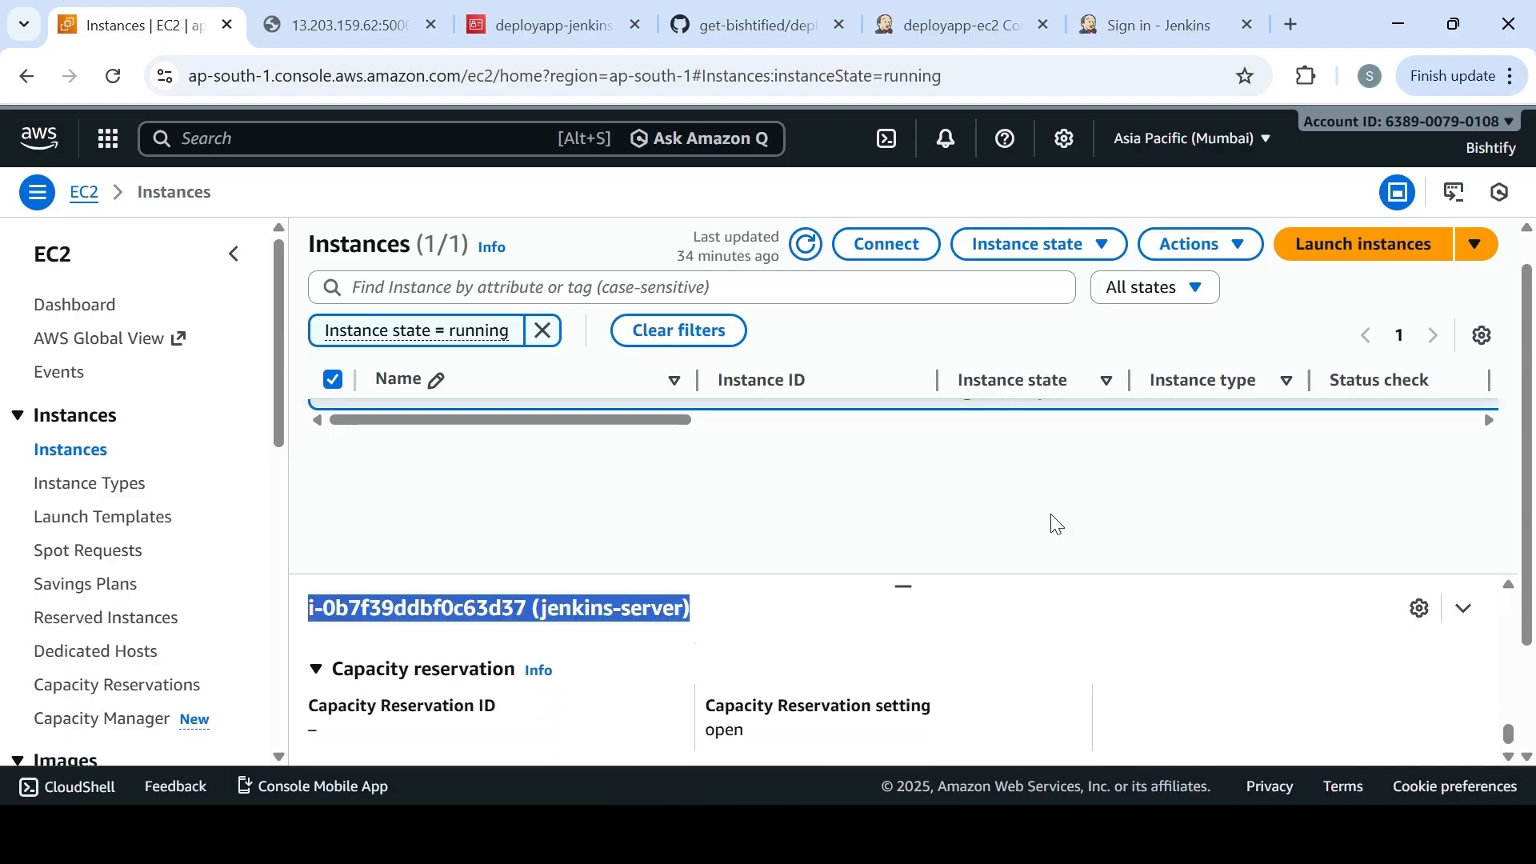
drag(901, 588, 895, 446)
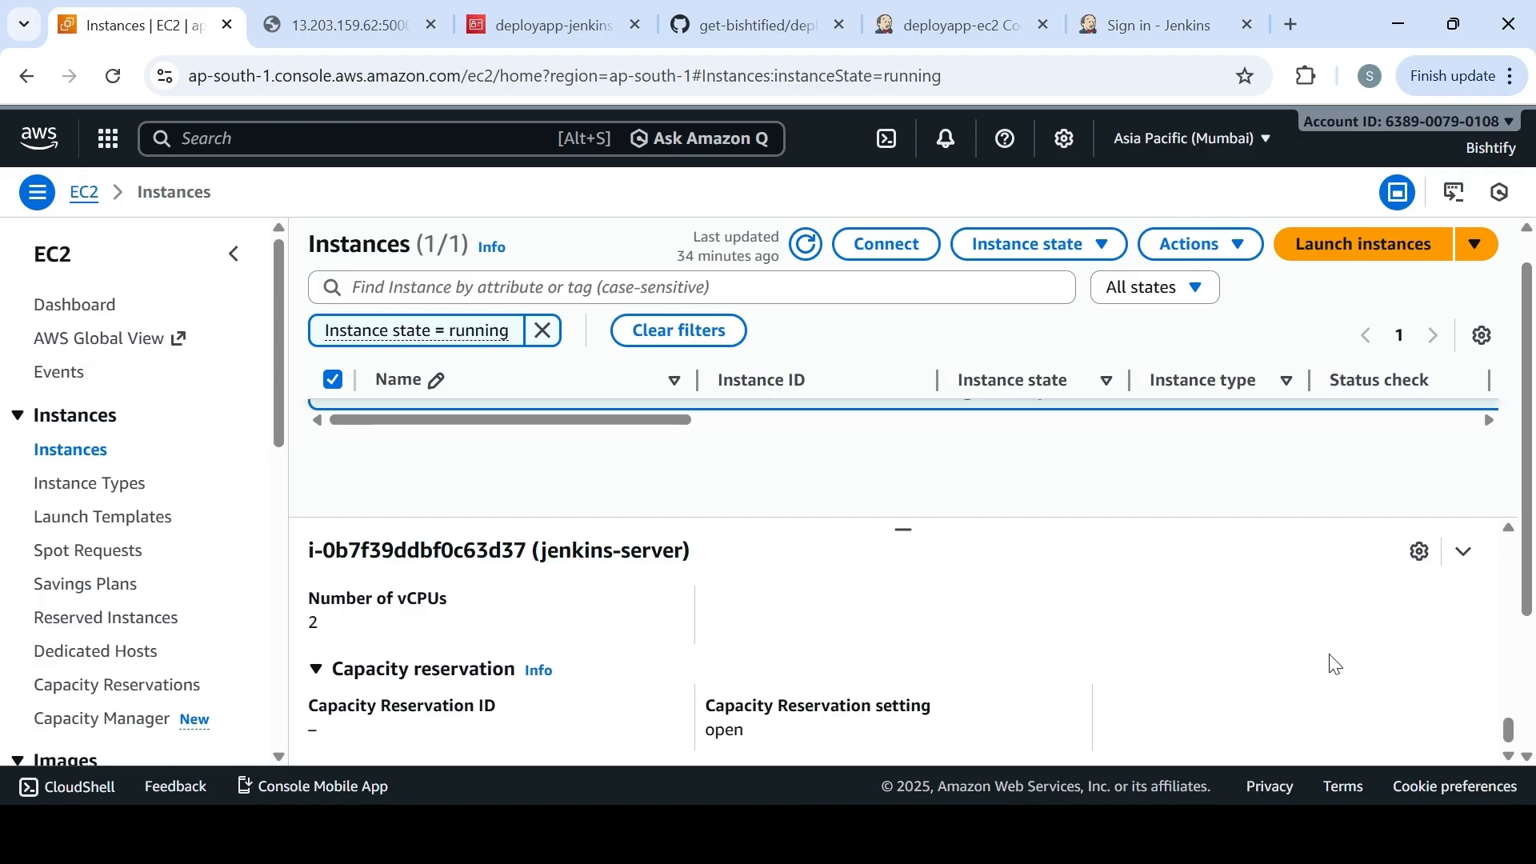
triple_click(1508, 540)
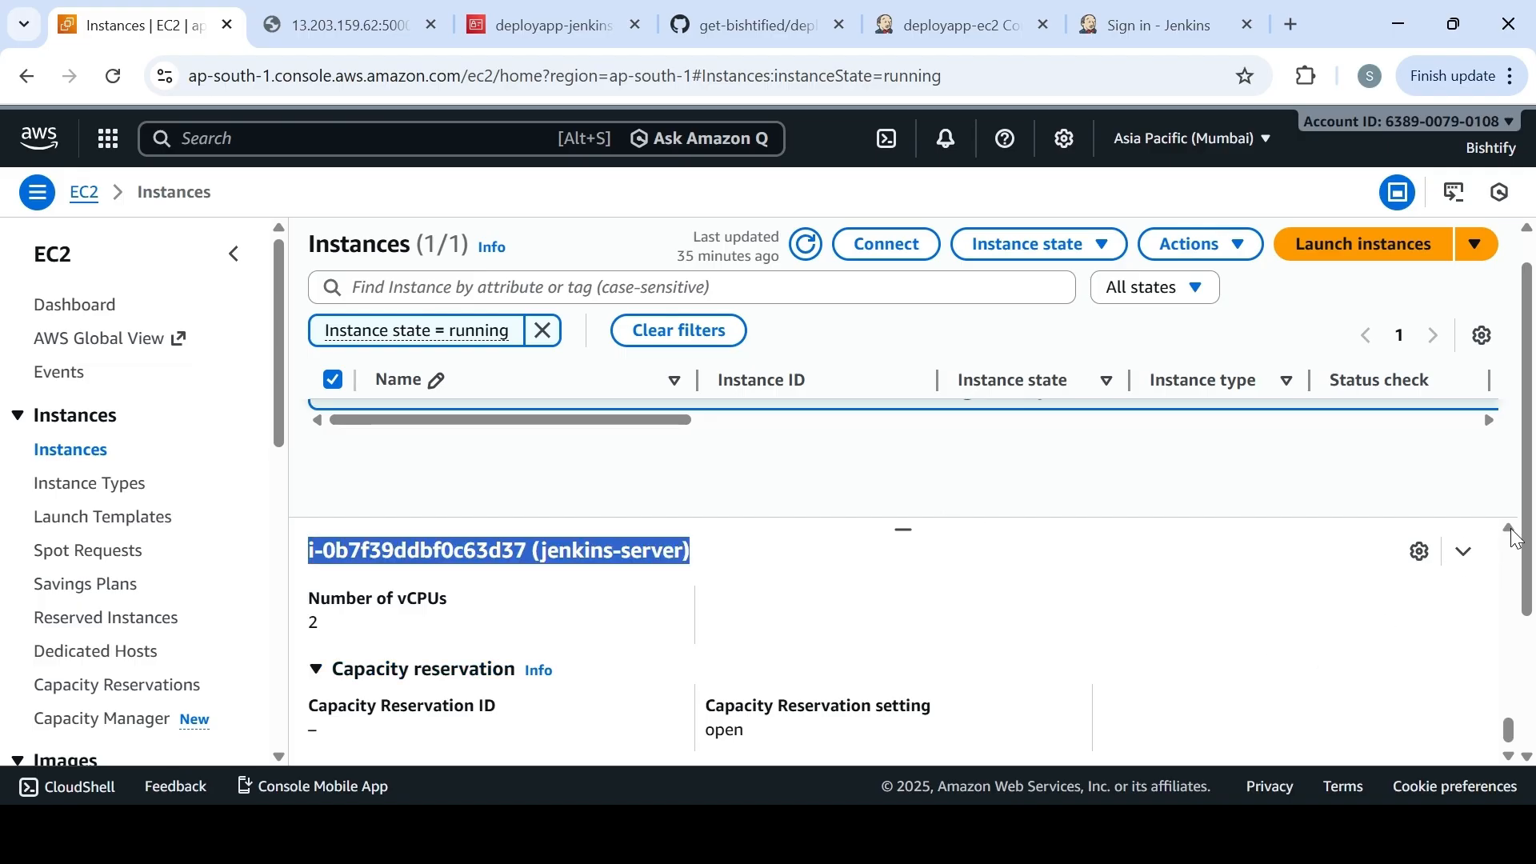
click(1379, 674)
click(1379, 675)
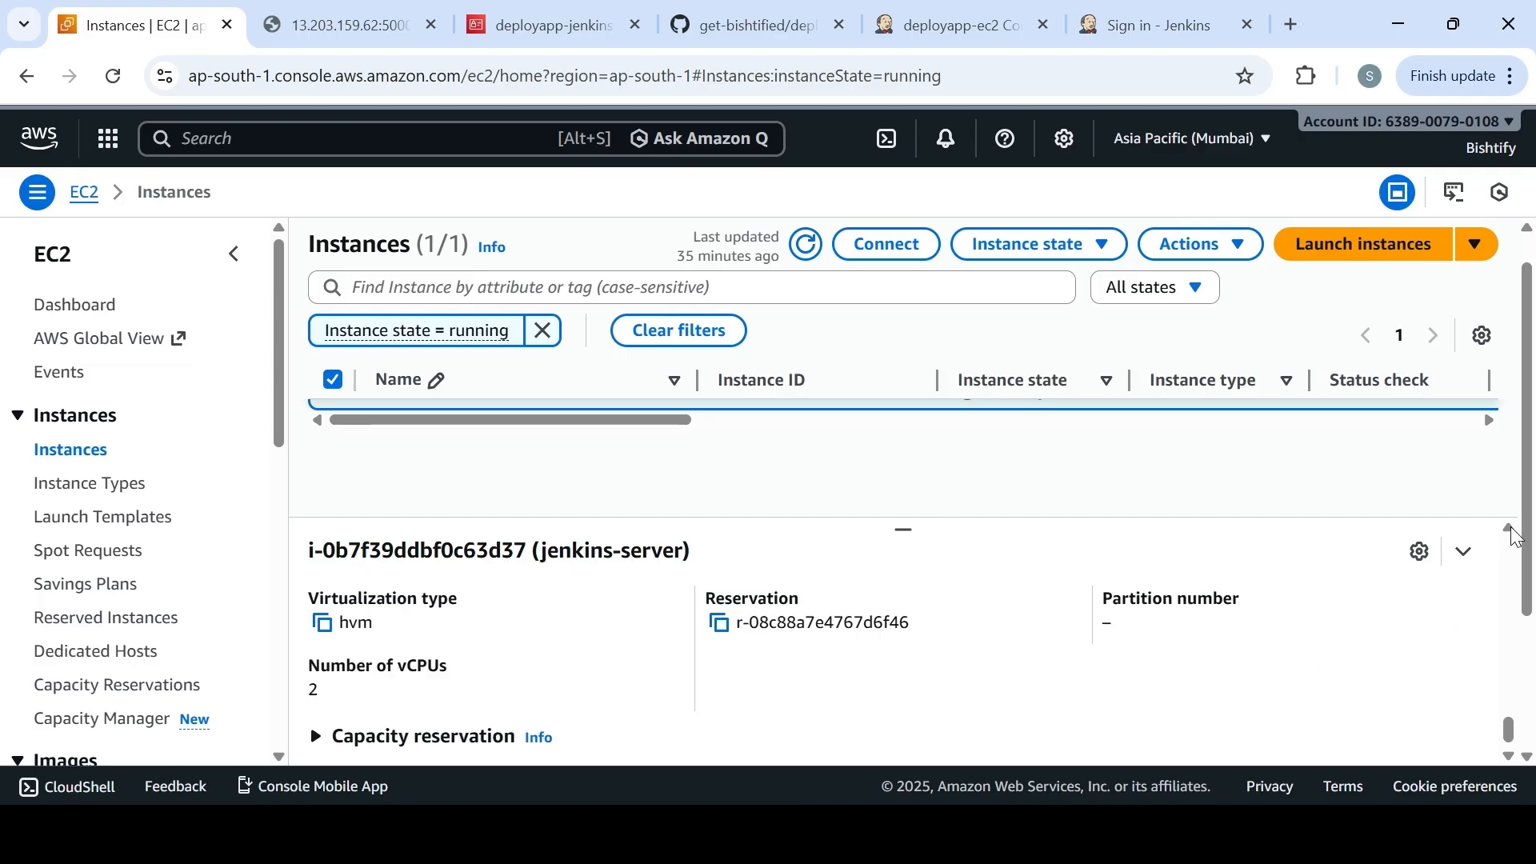
drag(1518, 540, 1509, 601)
scroll(1509, 601, up, 10)
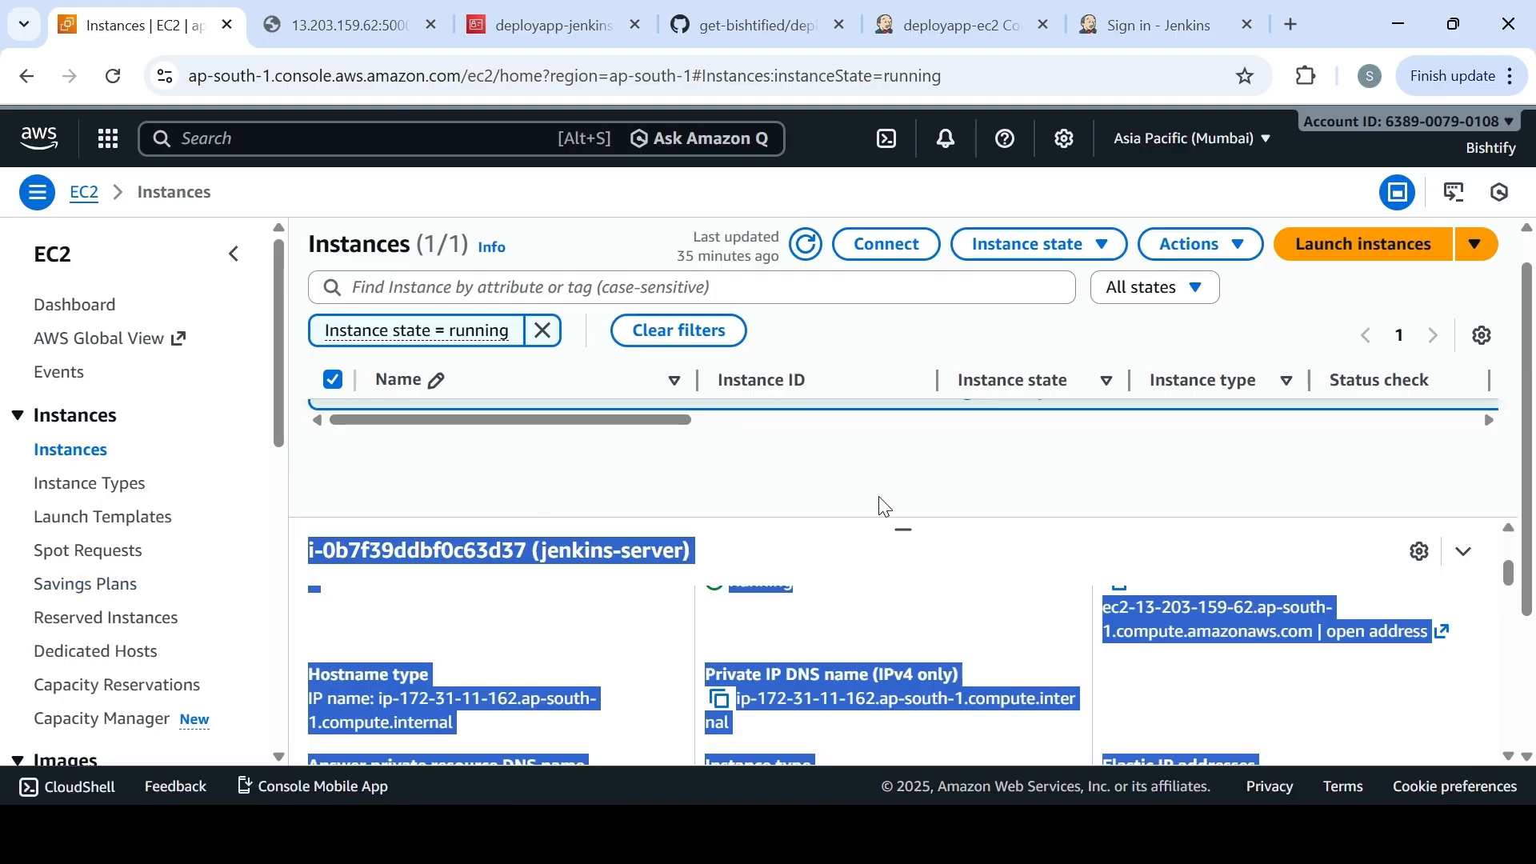
drag(902, 526, 915, 648)
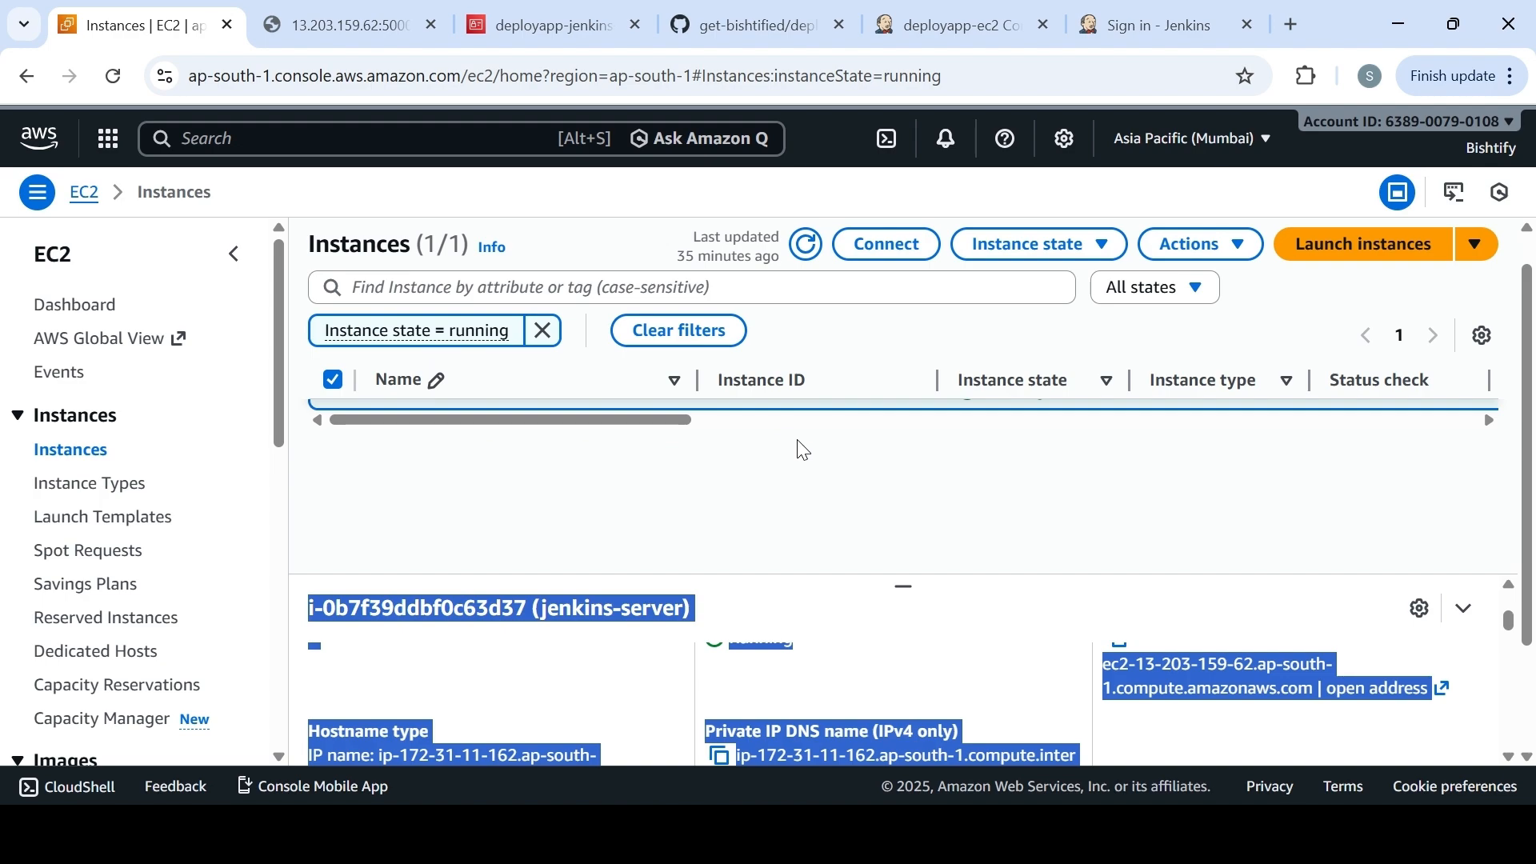
drag(1525, 405, 1524, 308)
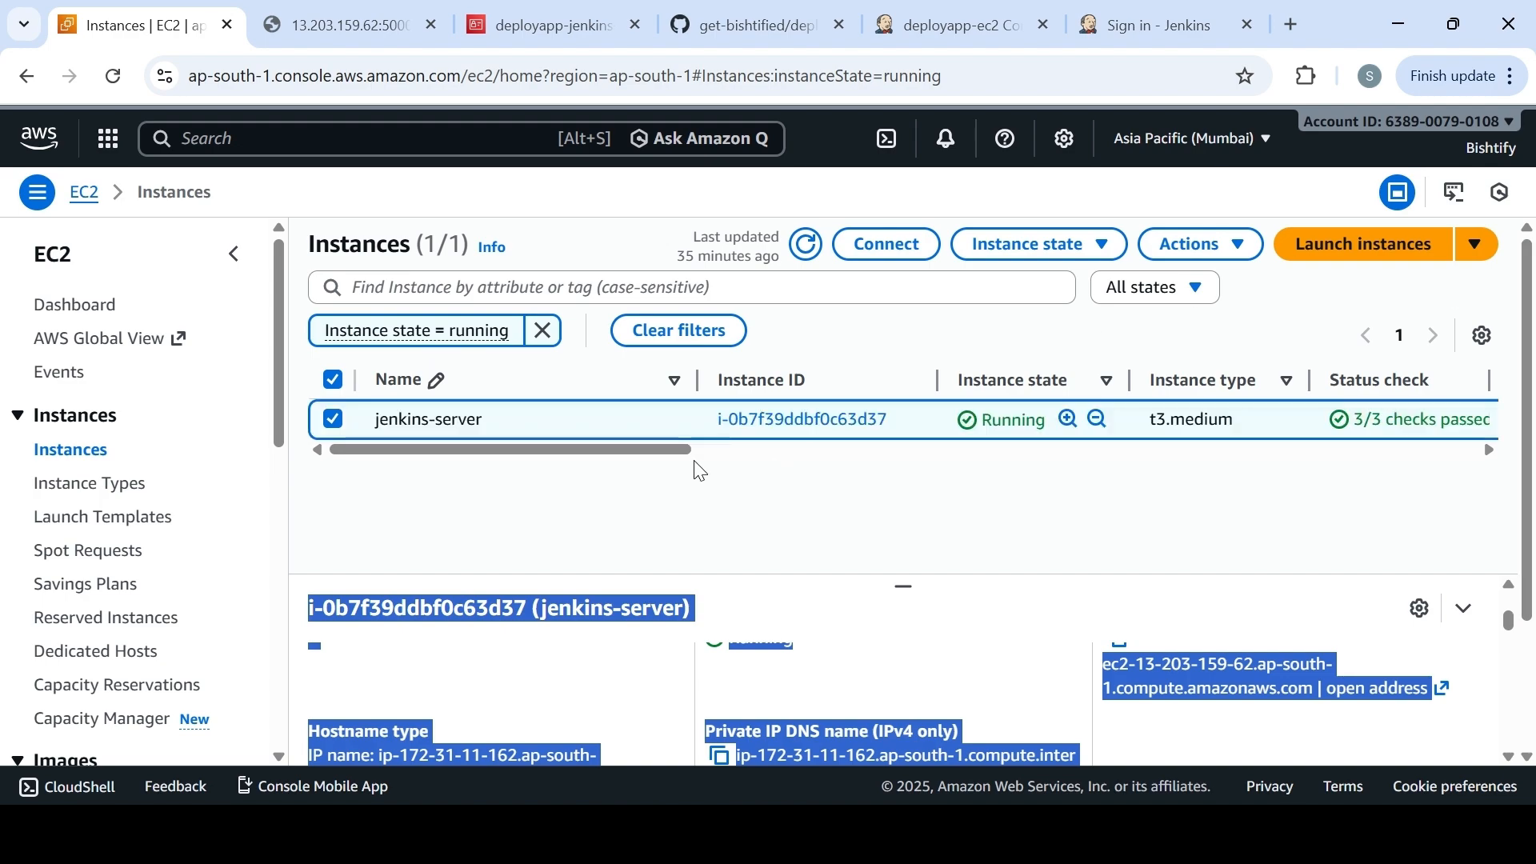
Open the jenkins-server instance's summary page, check the key pair assigned at launch, and return to the instances list
click(832, 432)
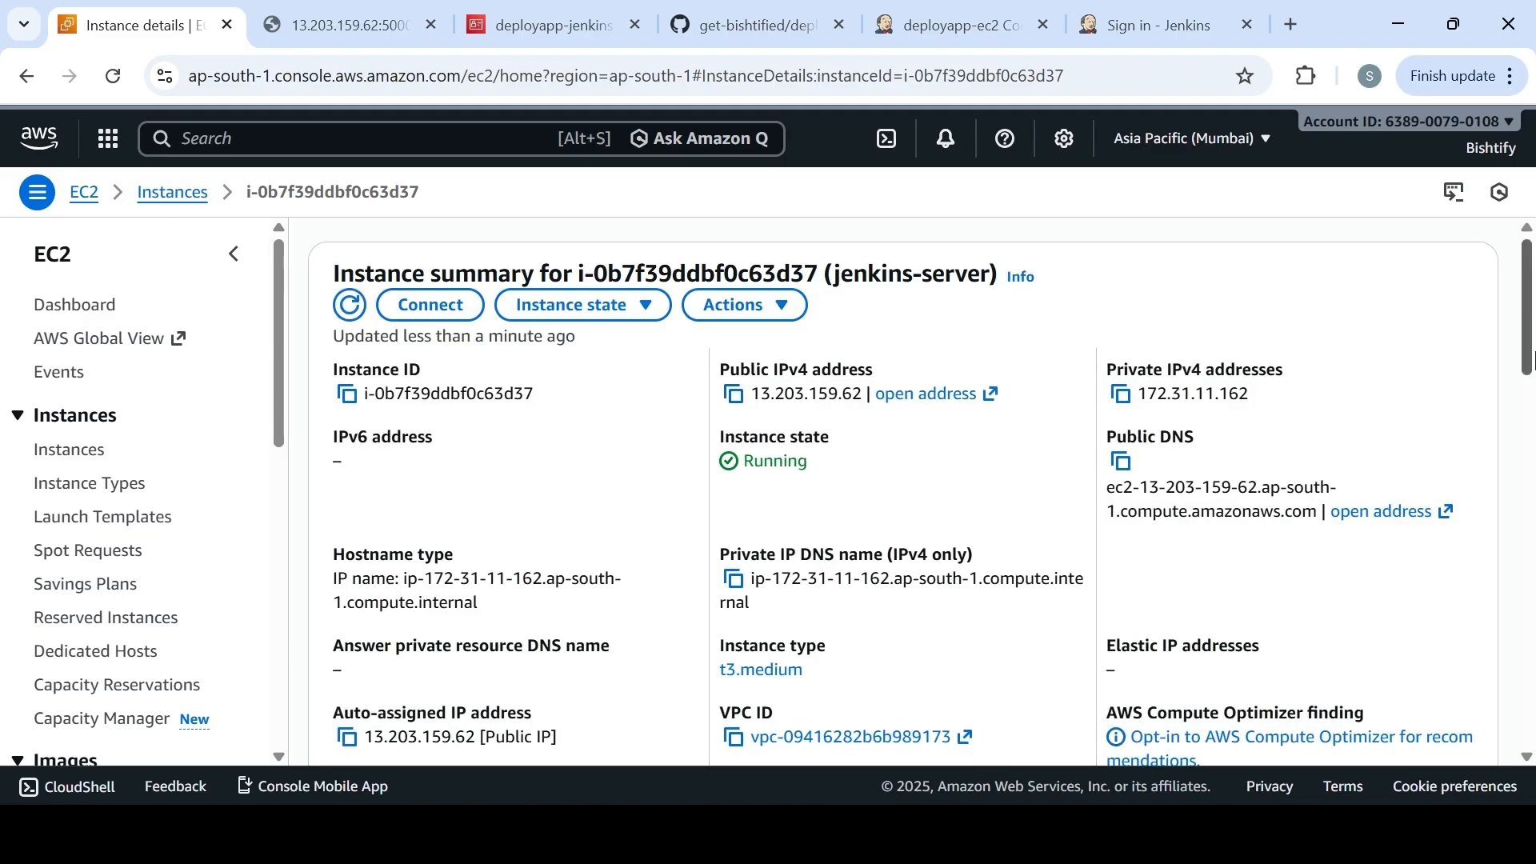
scroll(1534, 416, down, 4)
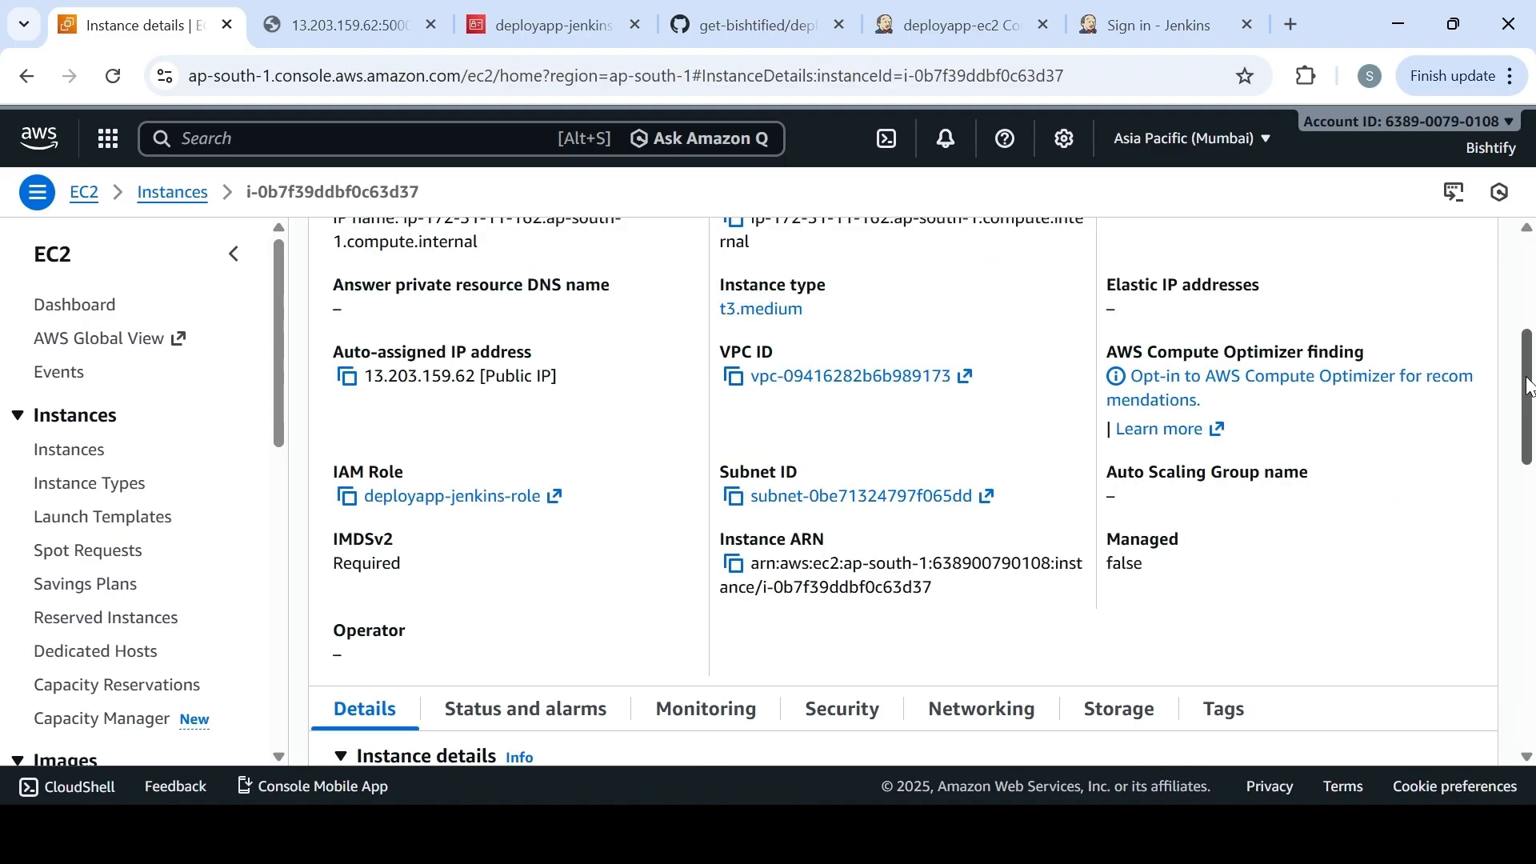
drag(1529, 384, 1532, 504)
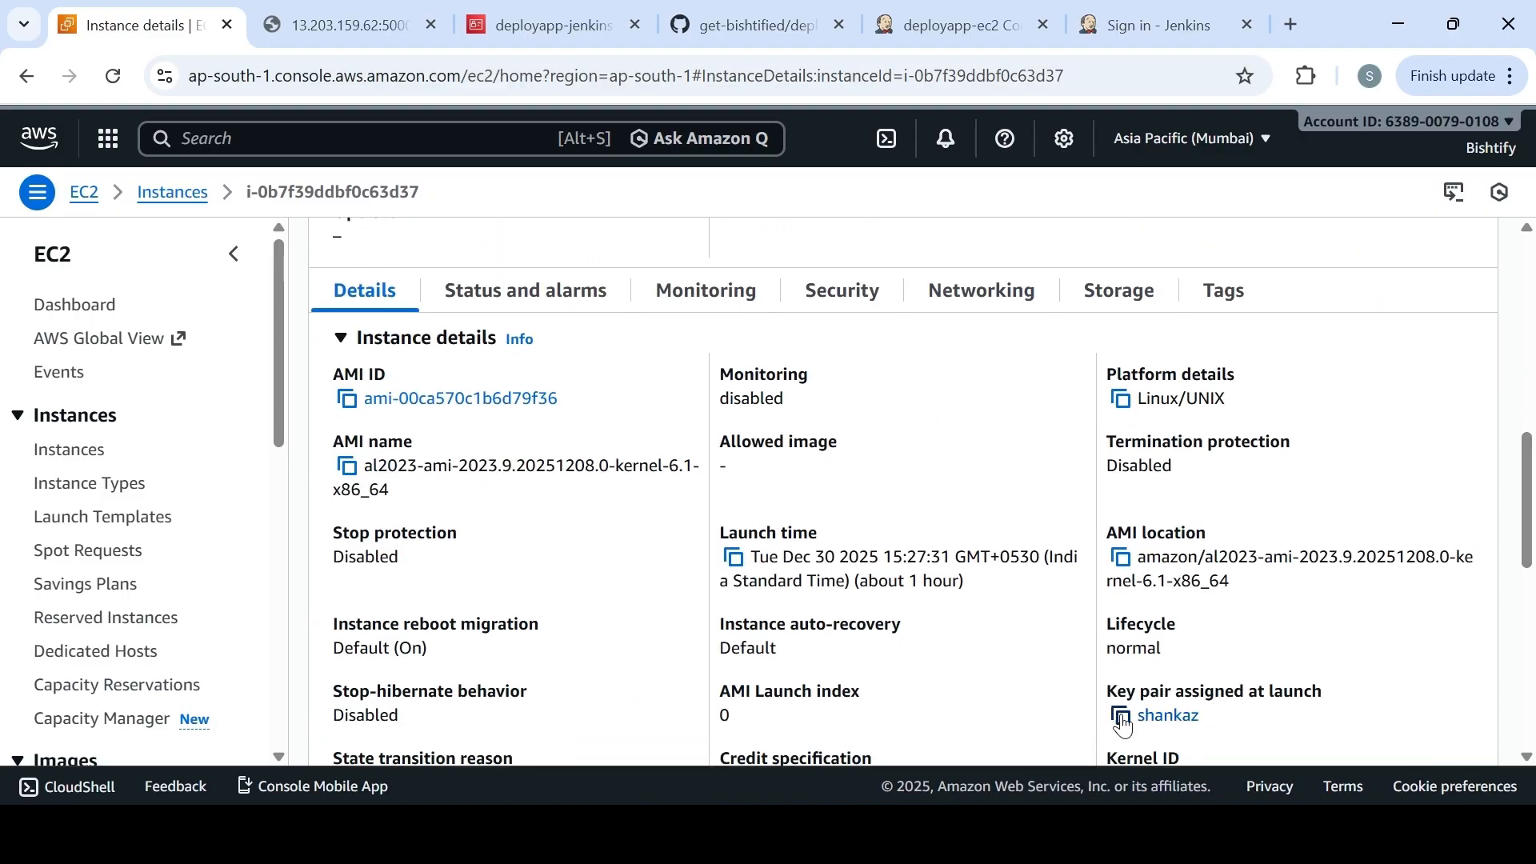
drag(1284, 723, 1146, 692)
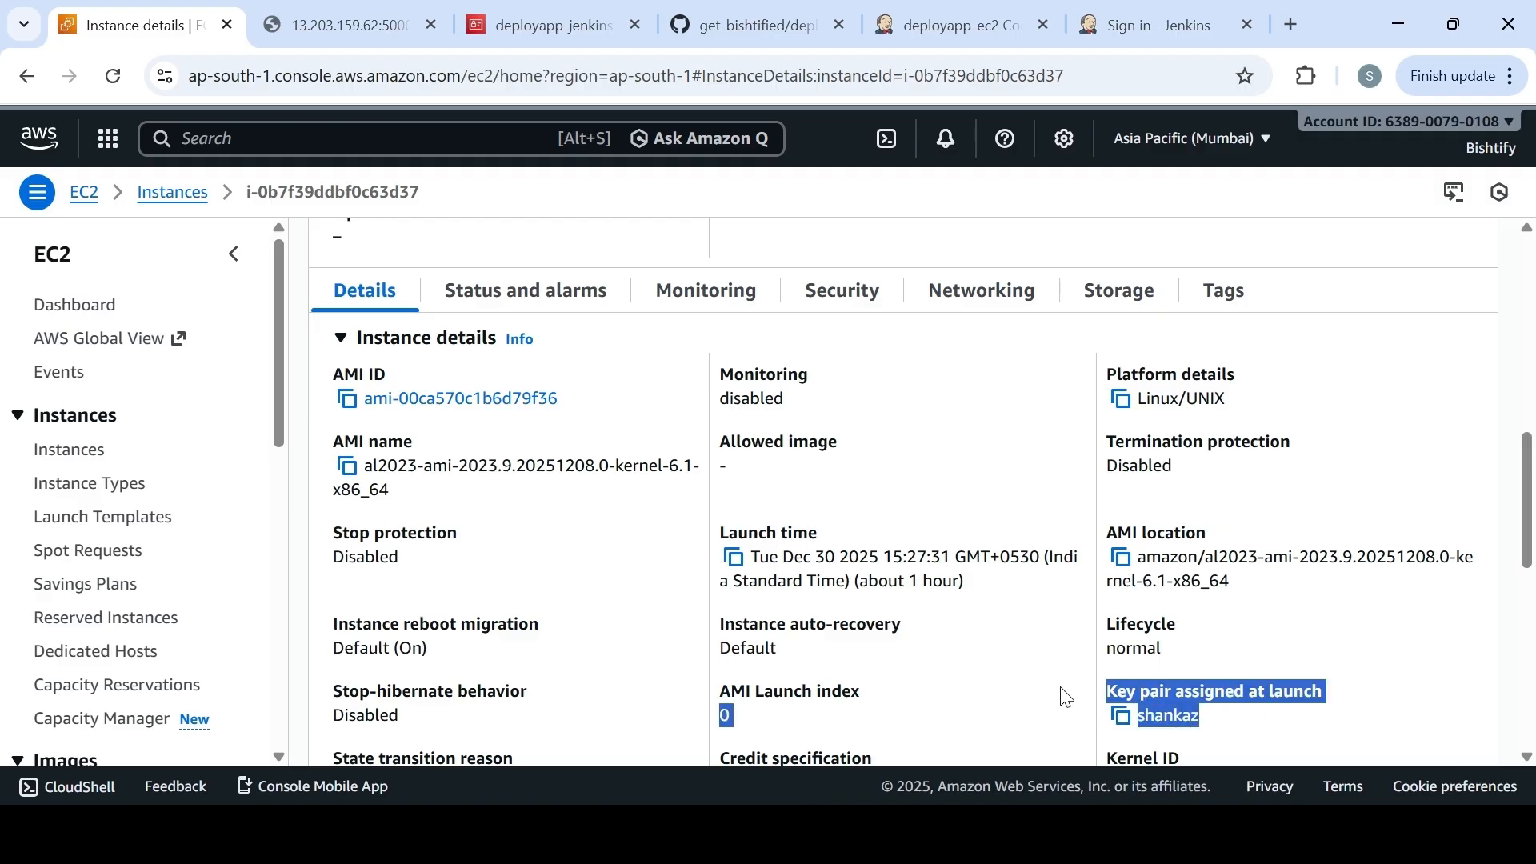
click(108, 448)
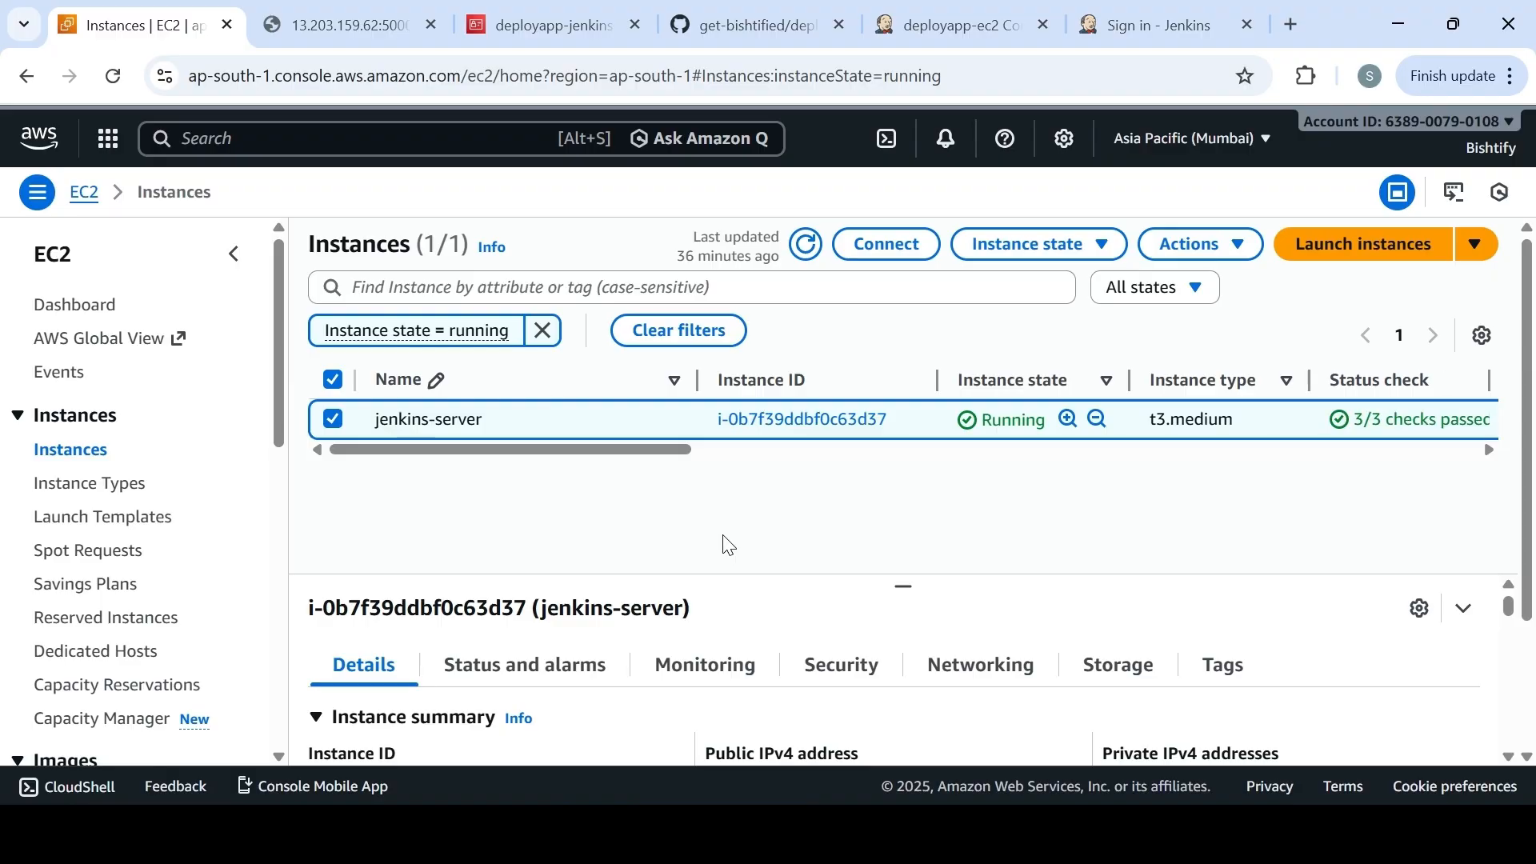
Enter admin as the username on the Jenkins sign-in page, and restart the disconnected PuTTY session to the server
click(1145, 16)
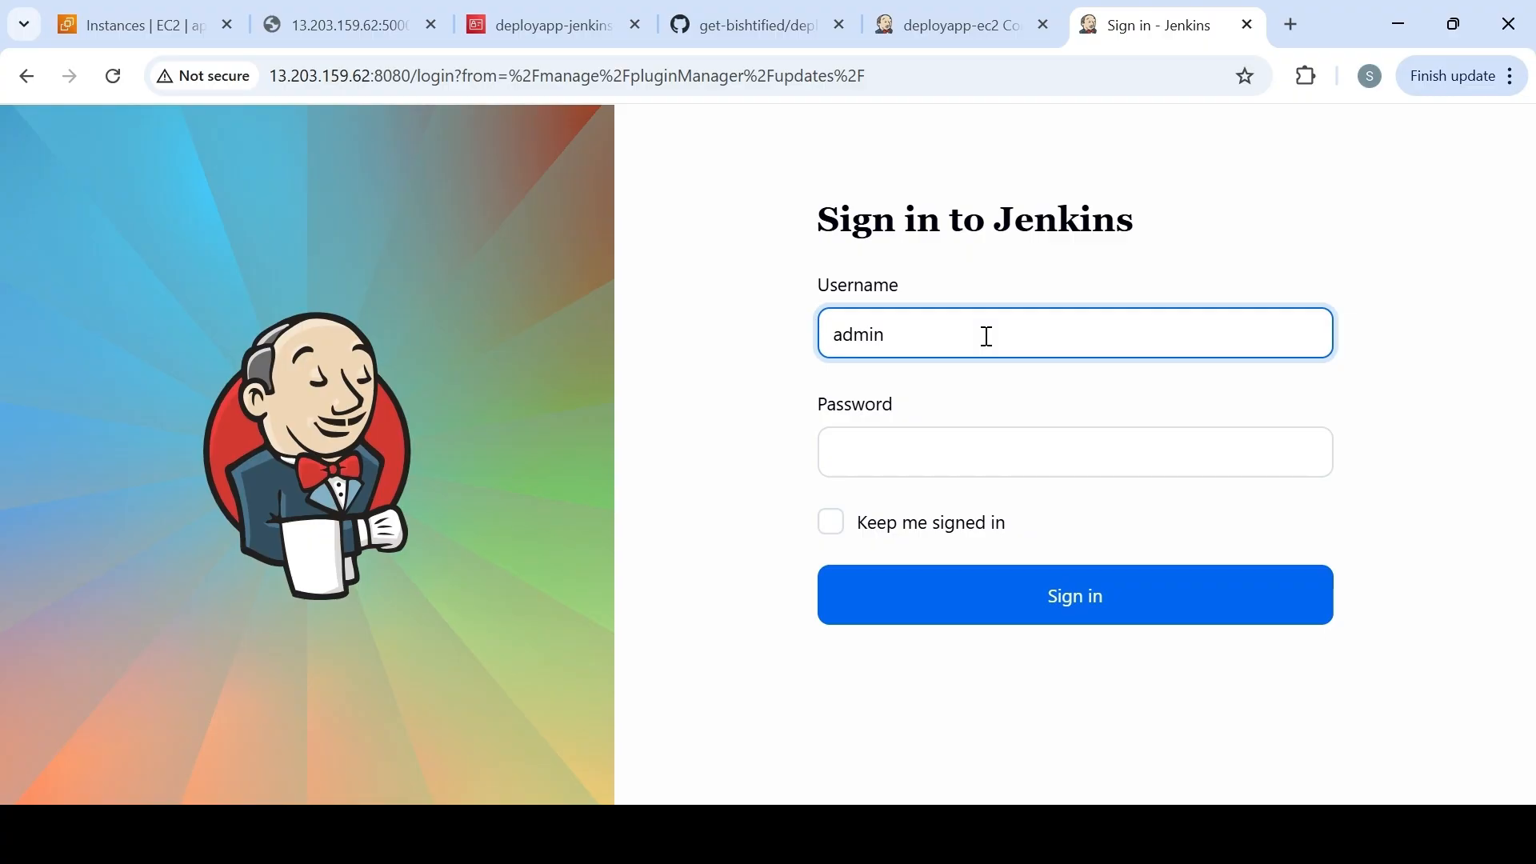
key(Tab)
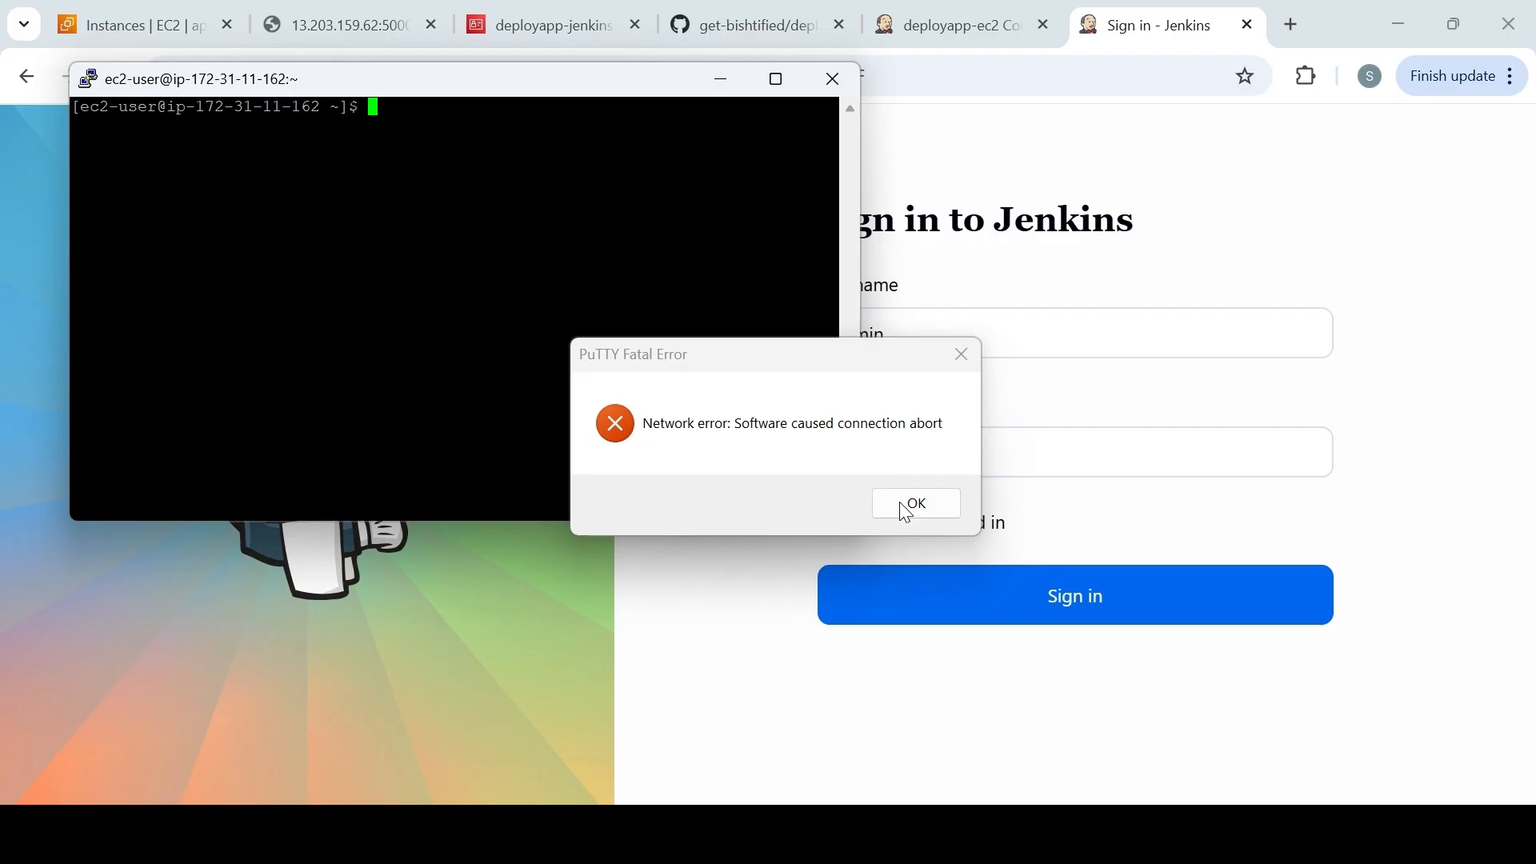
click(912, 504)
right_click(383, 83)
click(477, 344)
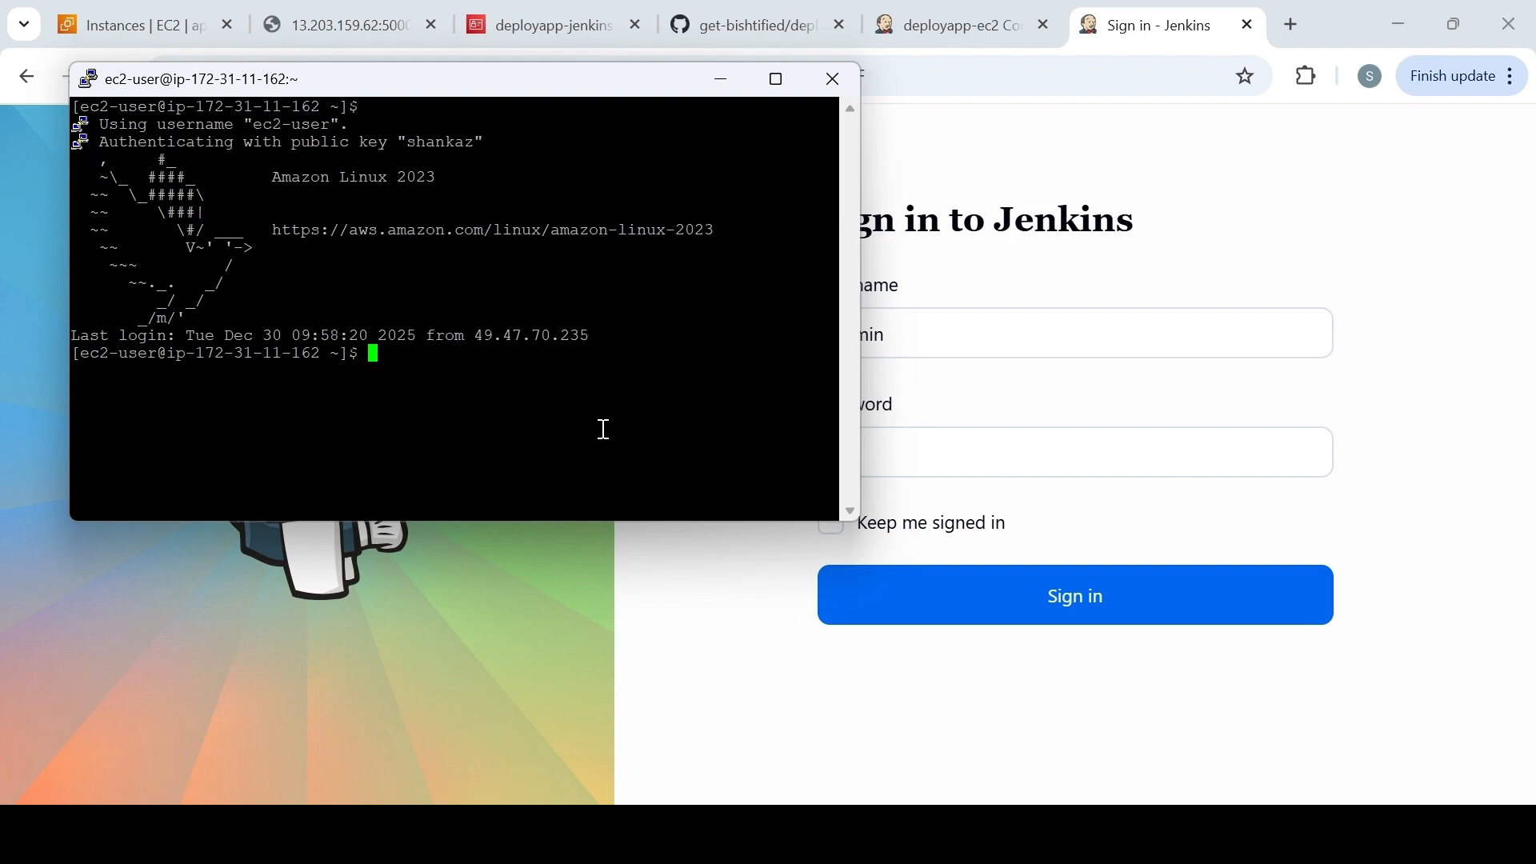
Begin a sudo cat command in the terminal and copy the path /var/lib/jenkins/secrets/initialAdminPassword from the Notepad notes
text(sudo cat /var/)
drag(478, 88, 717, 160)
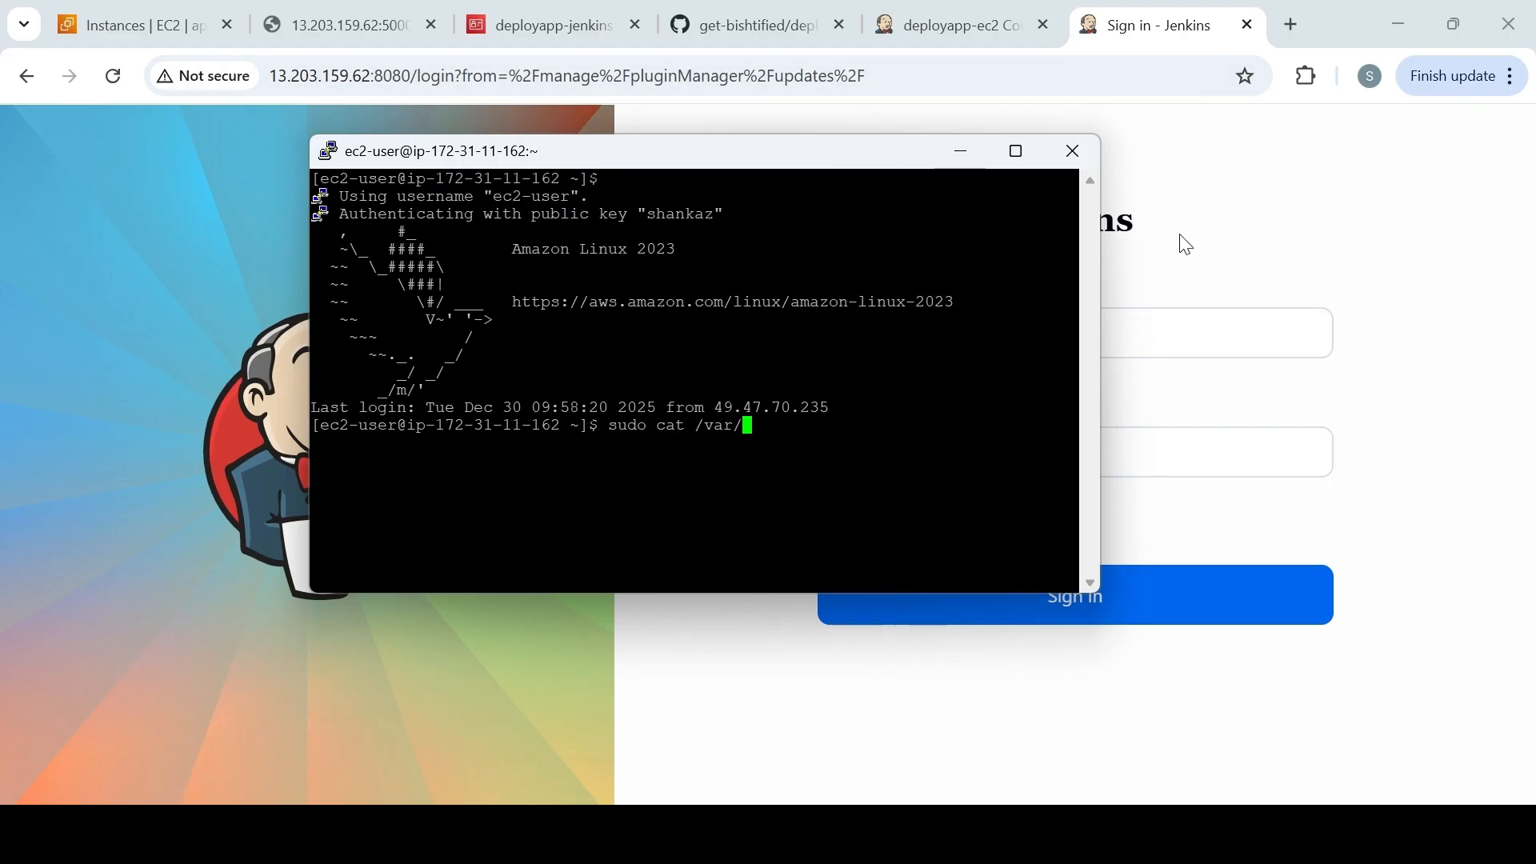
click(900, 676)
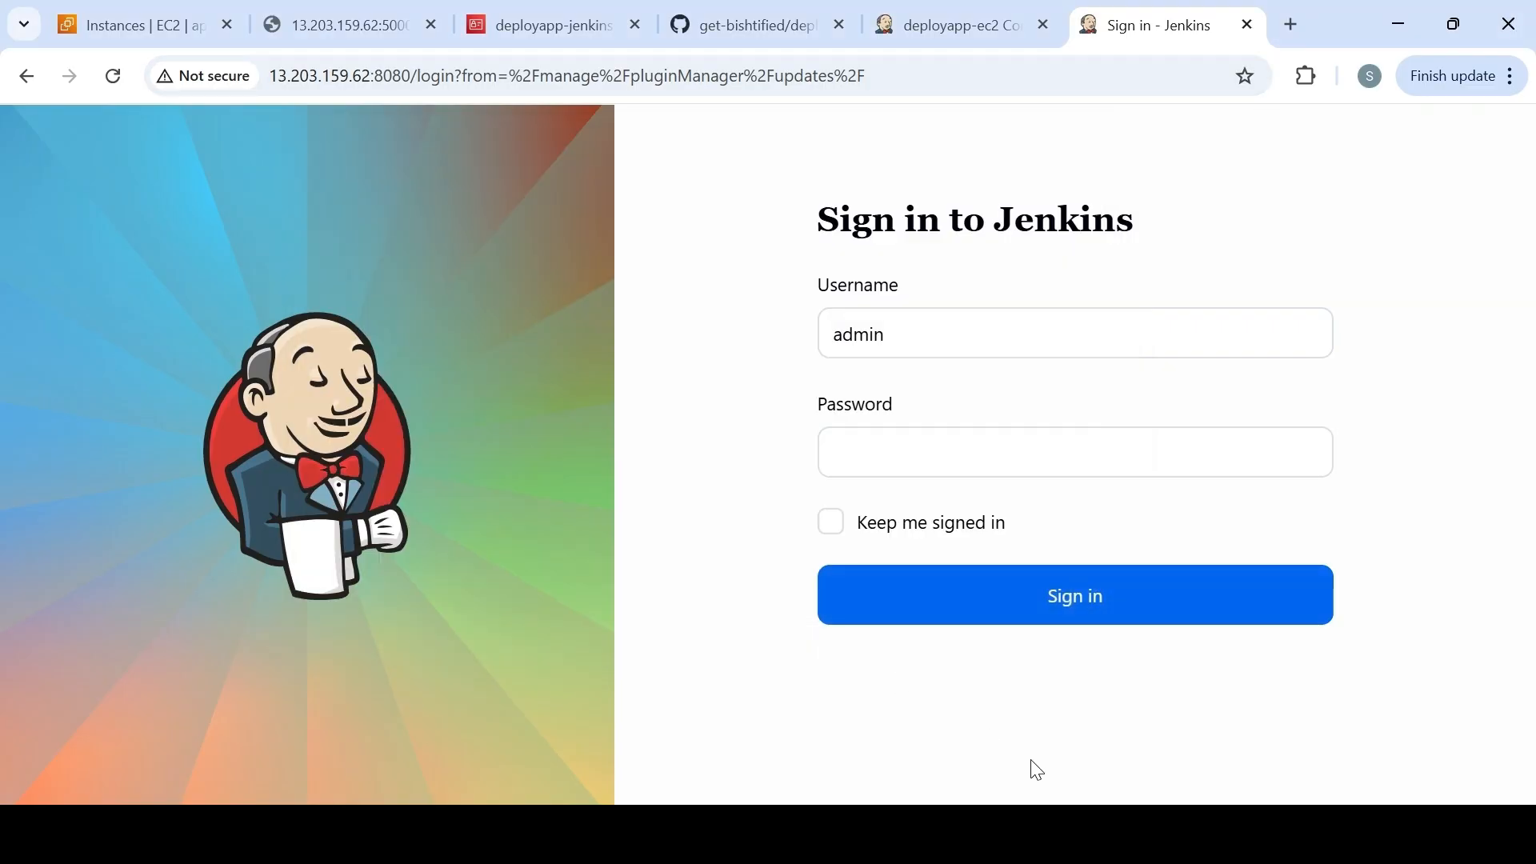
key(alt+Tab)
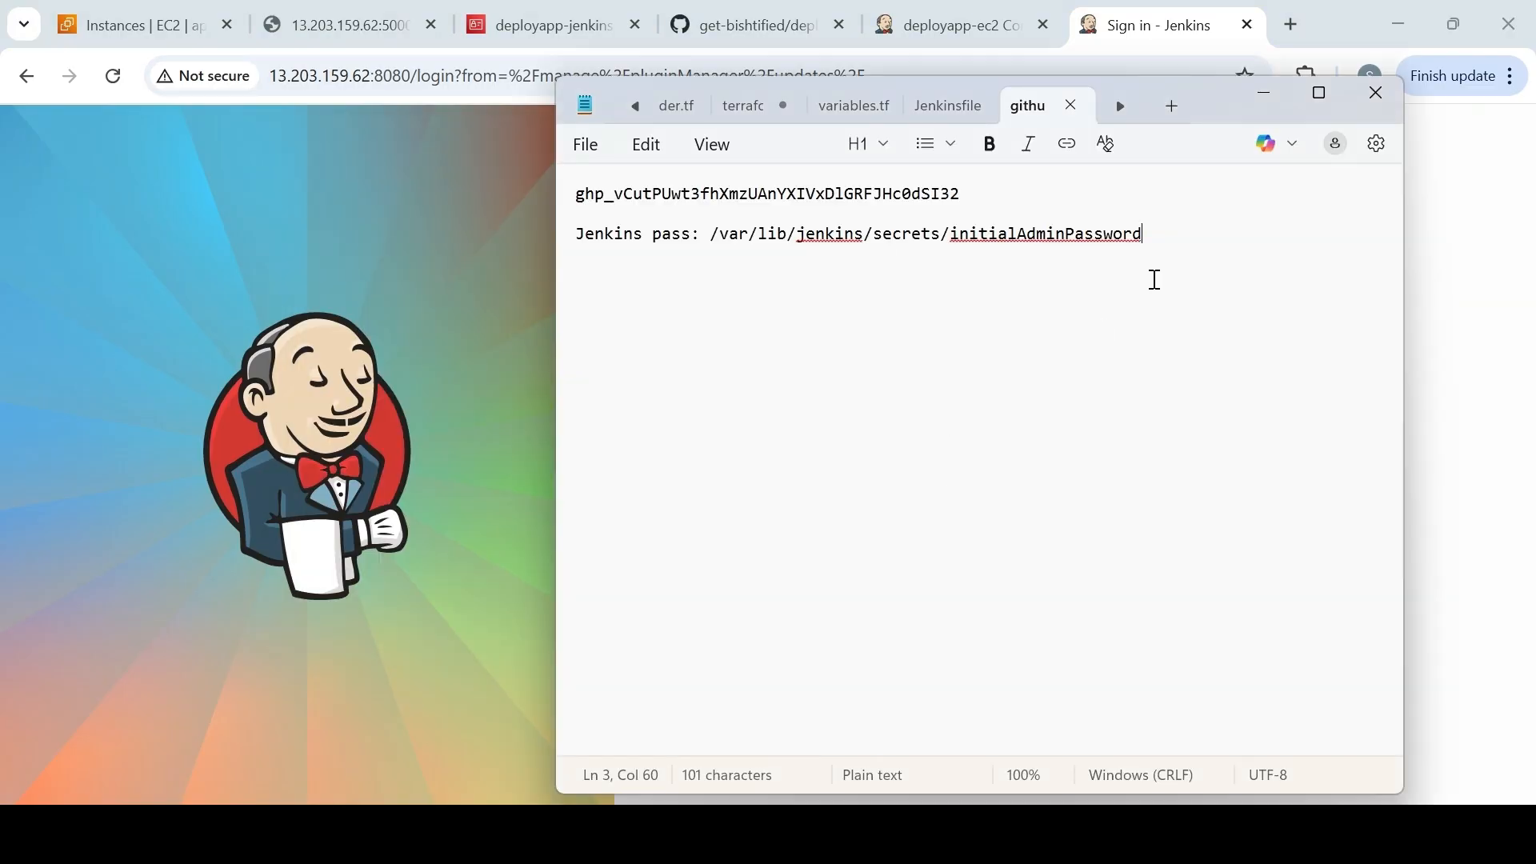
drag(710, 235, 1159, 232)
key(ctrl+c)
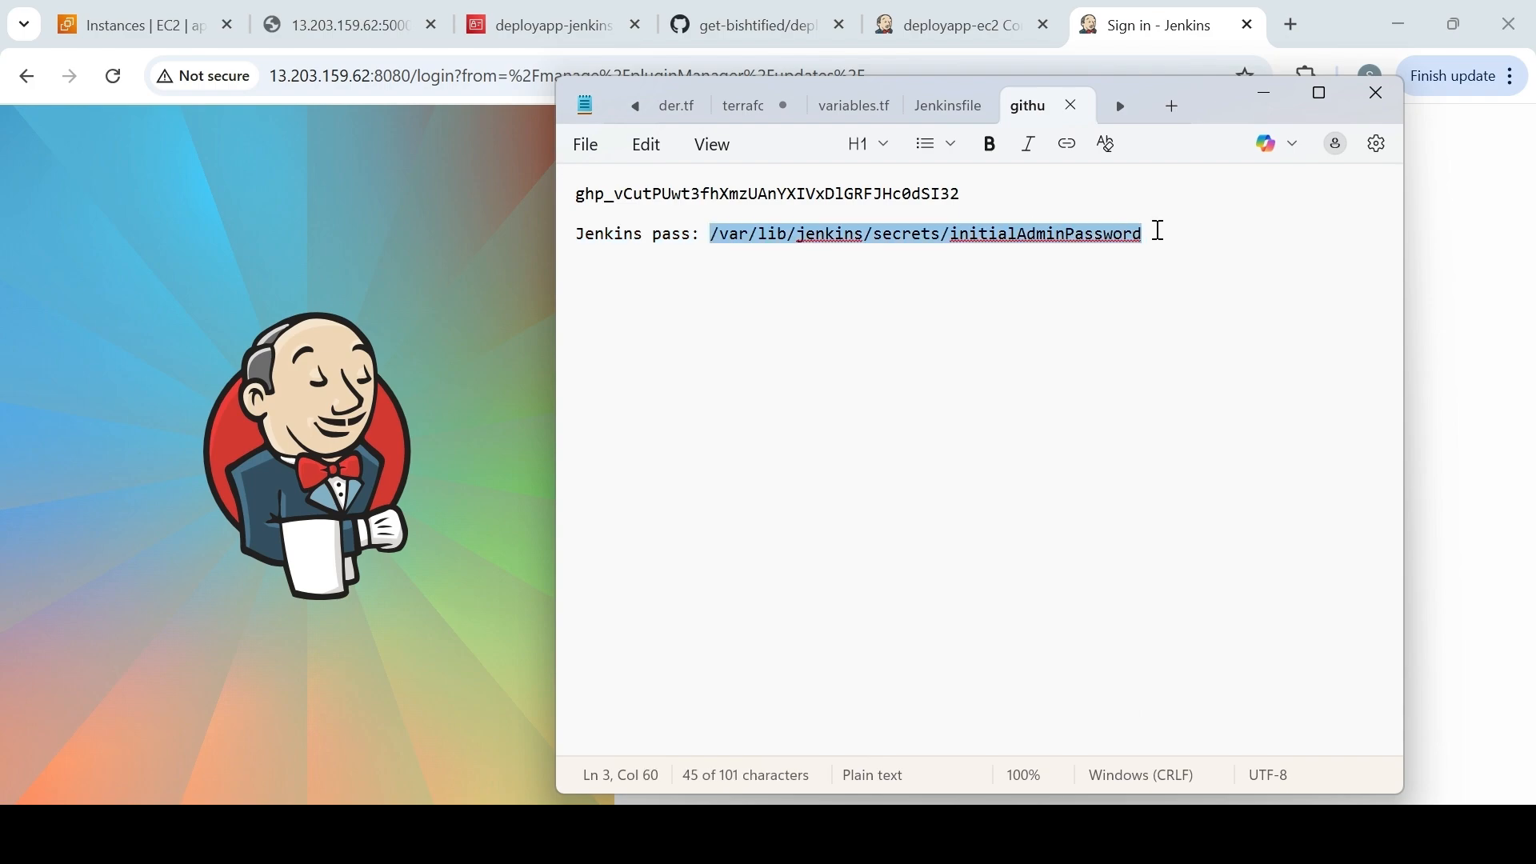
click(436, 464)
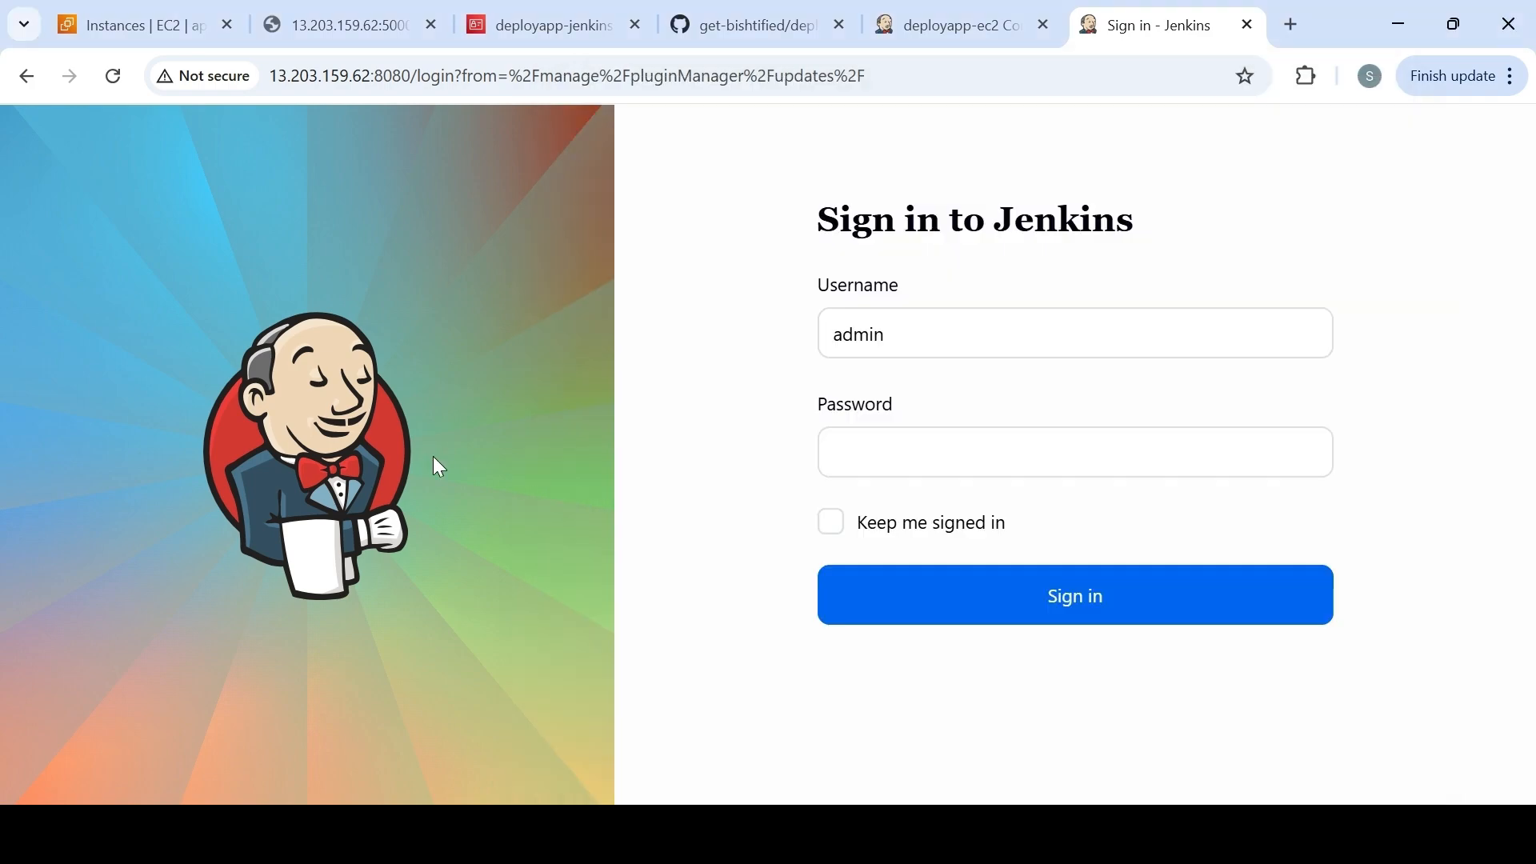
Print the Jenkins initial admin password in PuTTY with sudo cat /var/lib/jenkins/secrets/initialAdminPassword
key(alt+Tab)
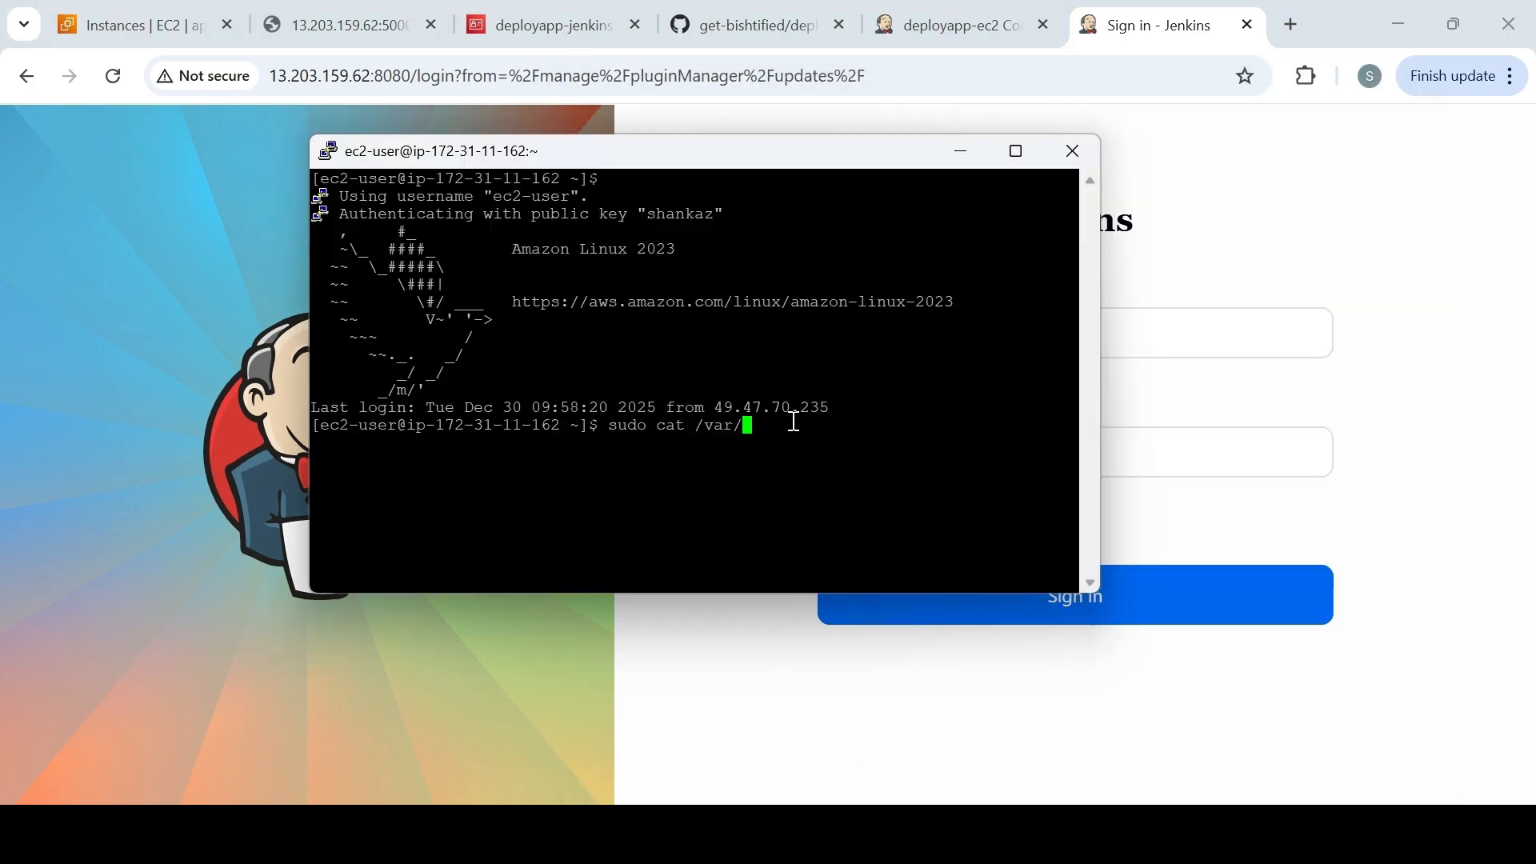
key(BackSpace)
key(BackSpace)
key(BackSpace)
key(BackSpace)
key(BackSpace)
right_click(796, 424)
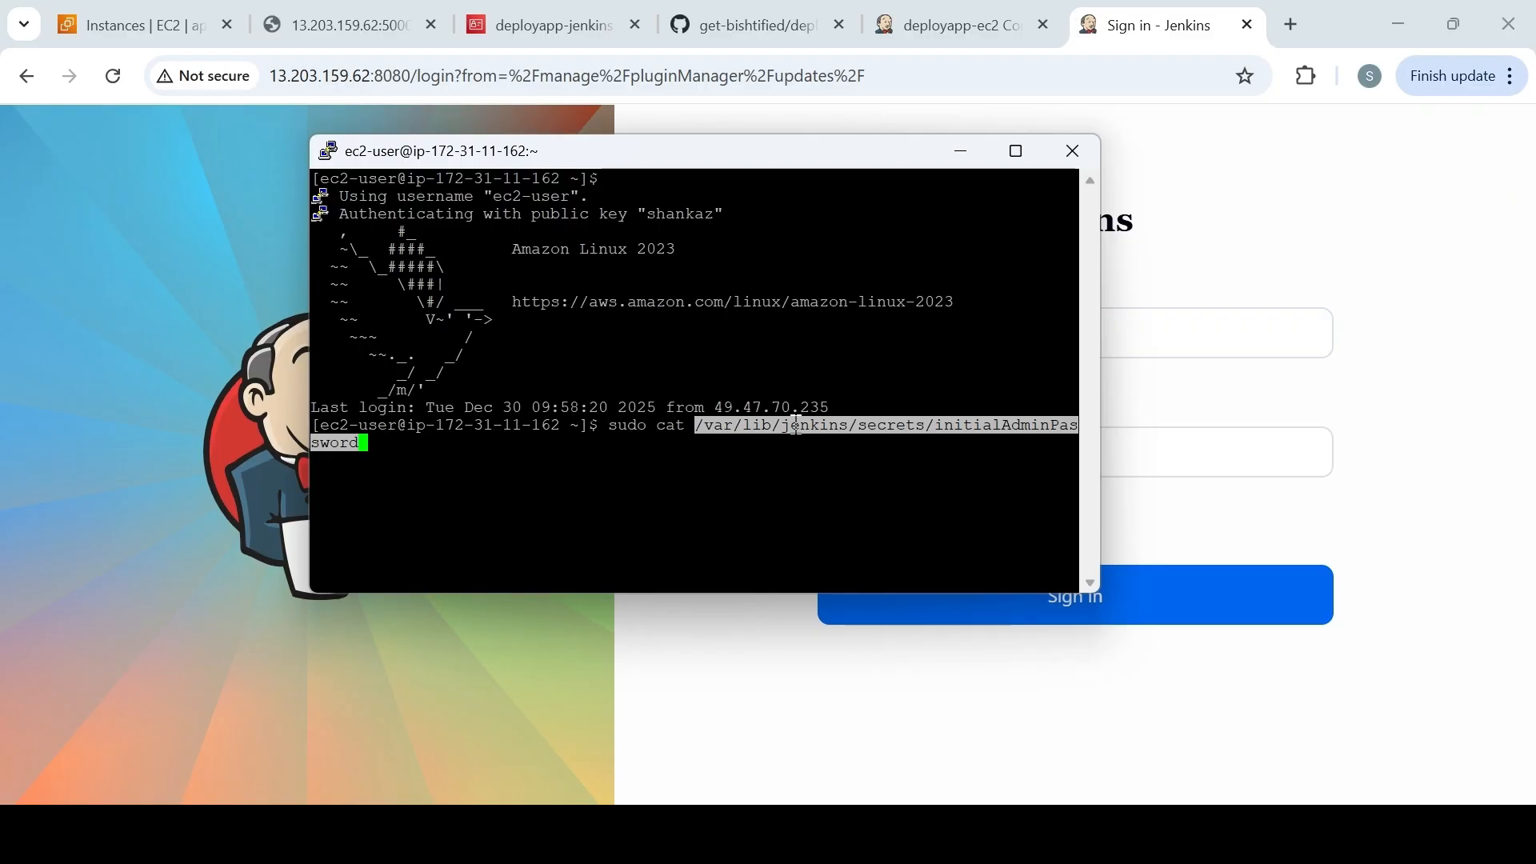
key(Return)
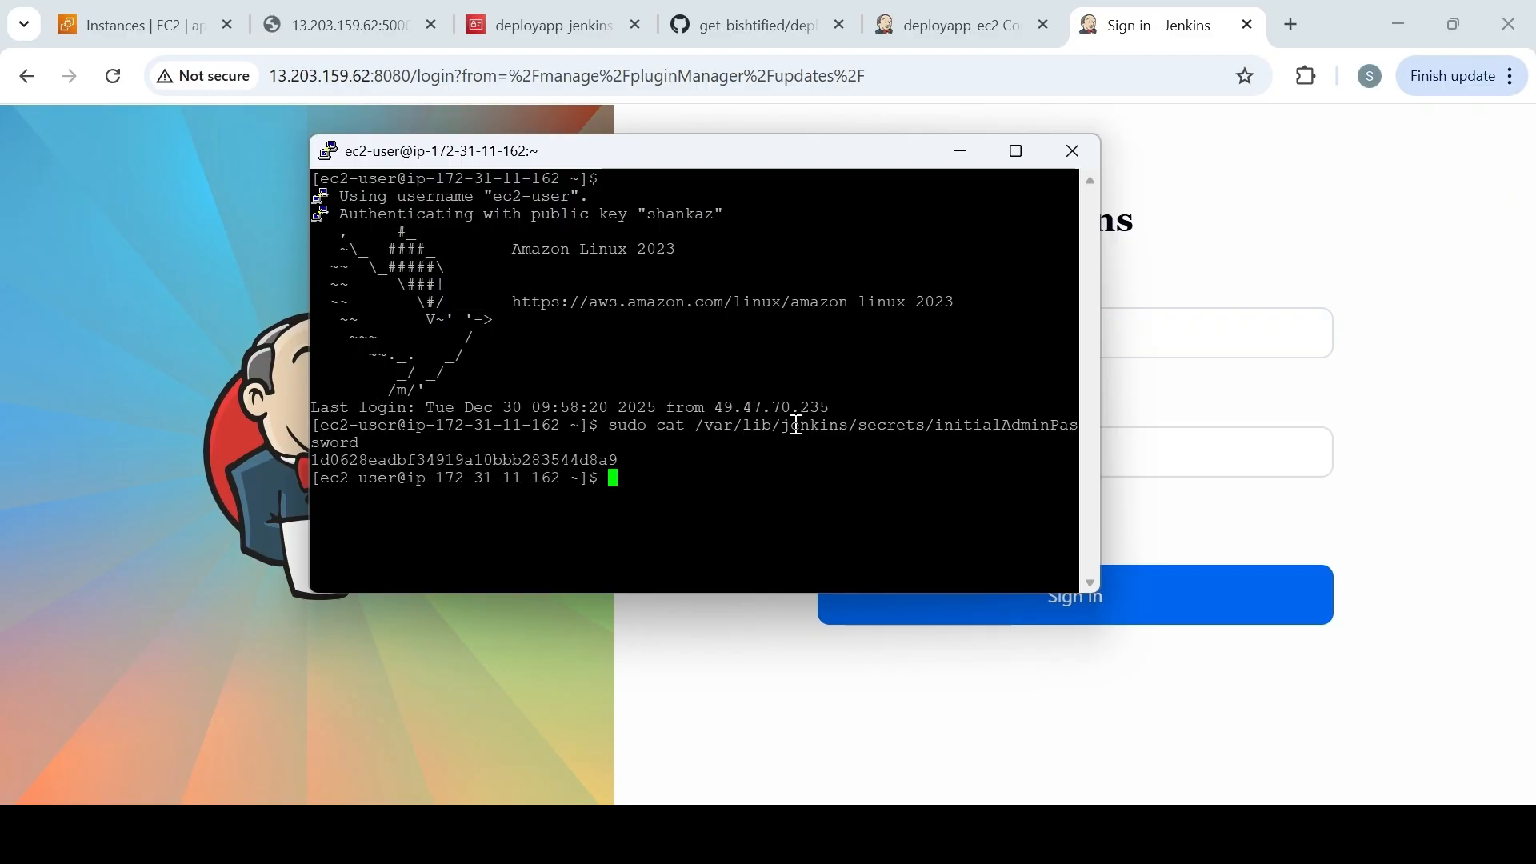
Copy the printed admin password, paste it into the Jenkins sign-in page's password field in the browser, and sign in
double_click(593, 459)
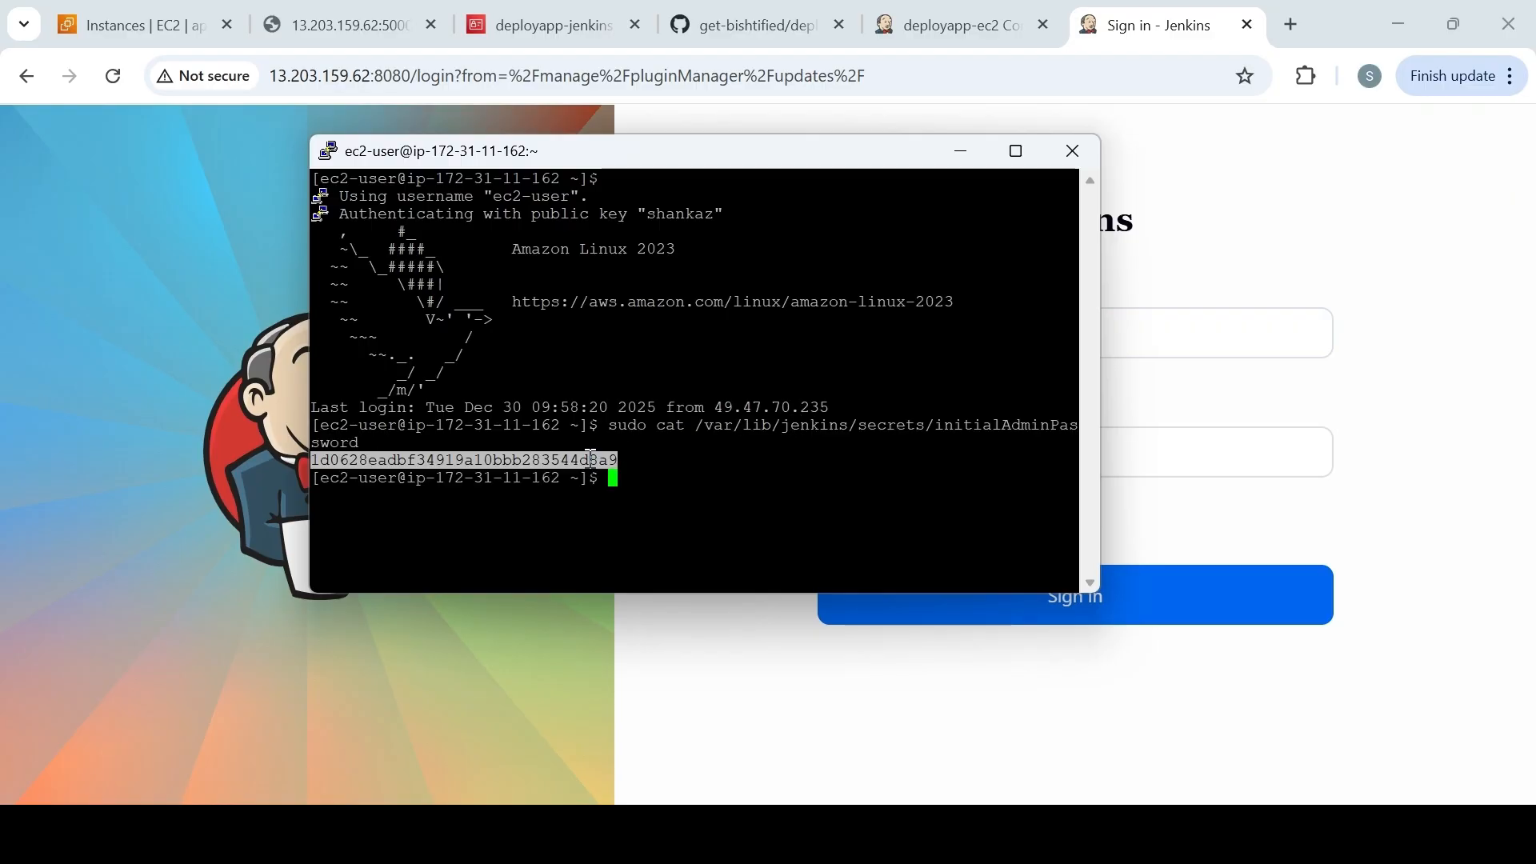
right_click(591, 458)
click(1182, 443)
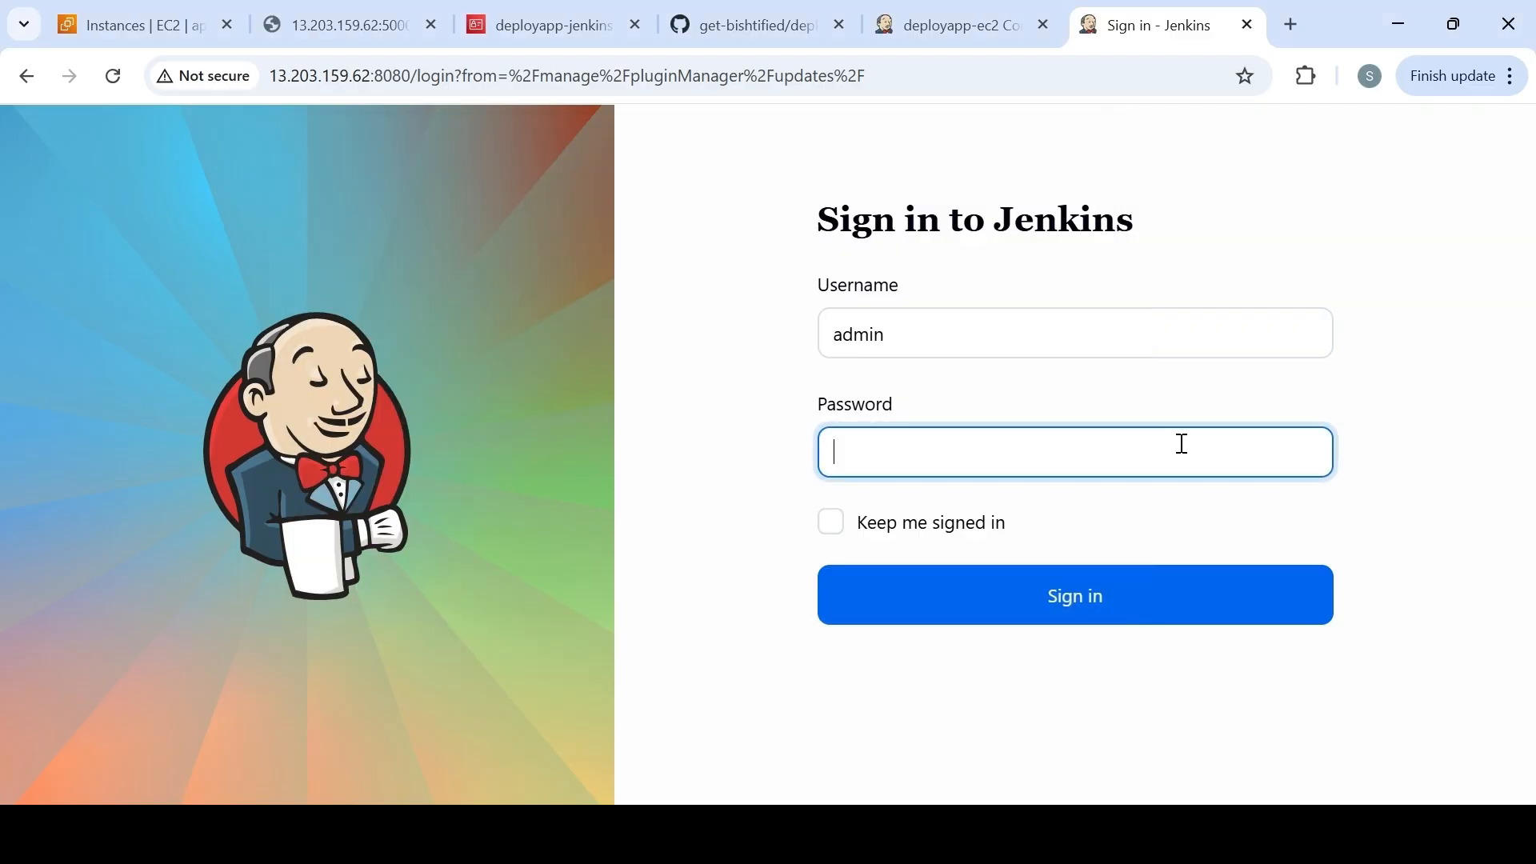
key(ctrl+v)
key(Return)
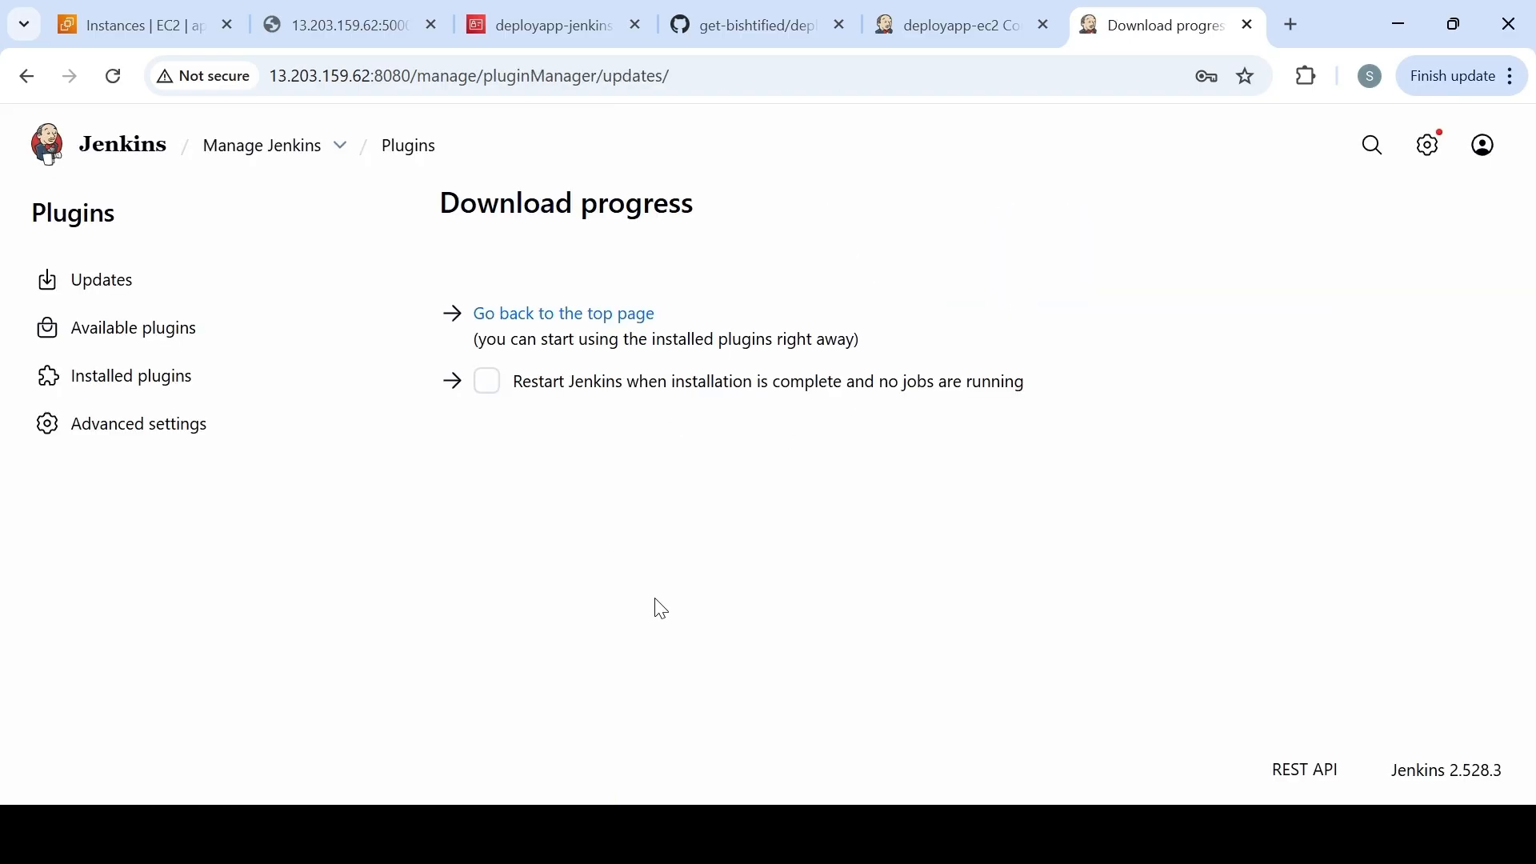
Open the Credentials page in the Jenkins management settings
click(341, 146)
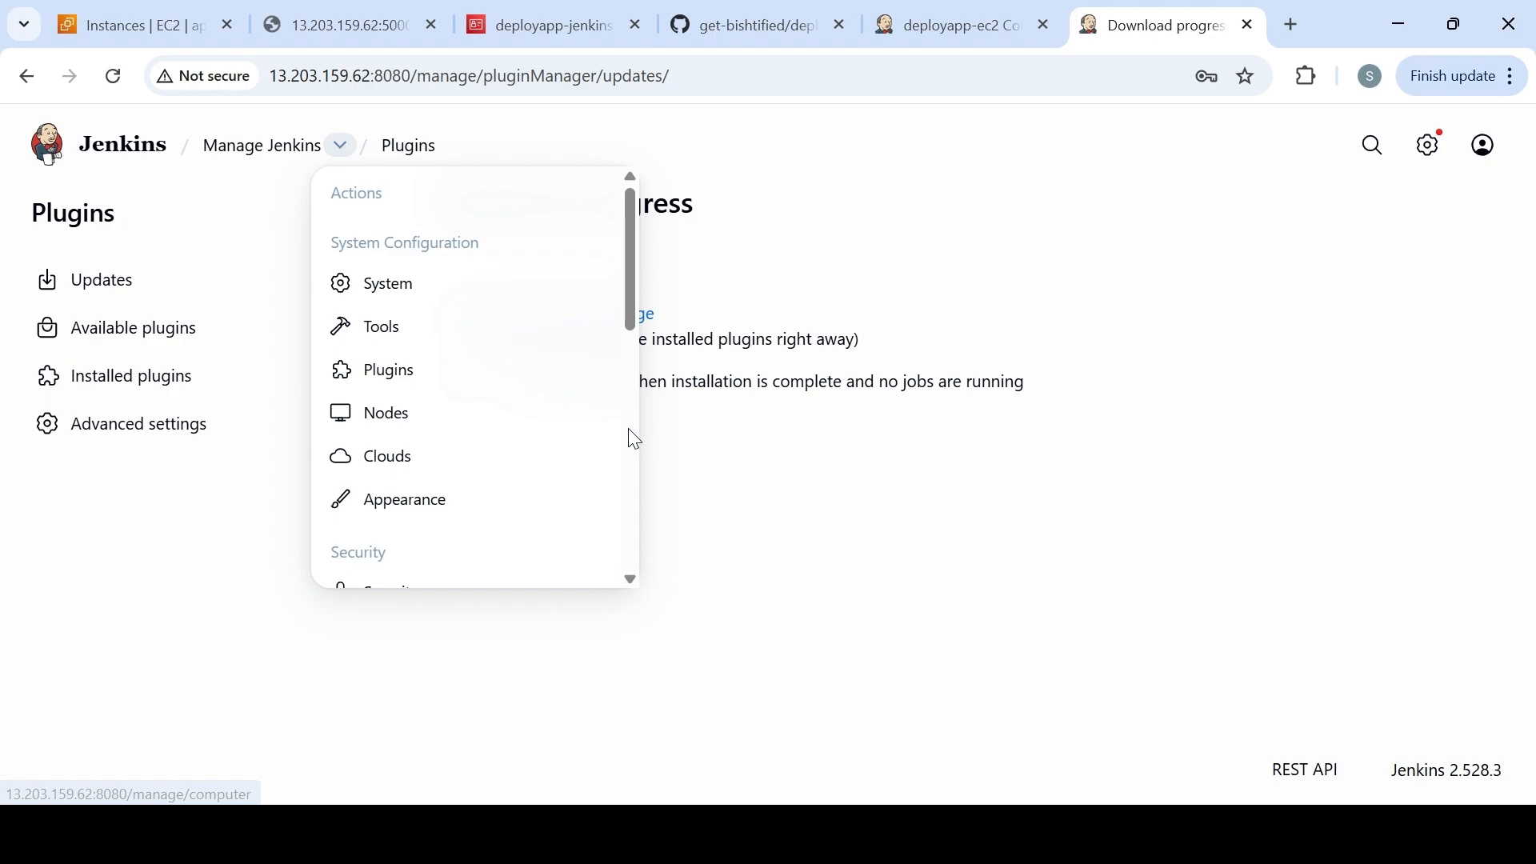
scroll(628, 430, down, 5)
click(424, 272)
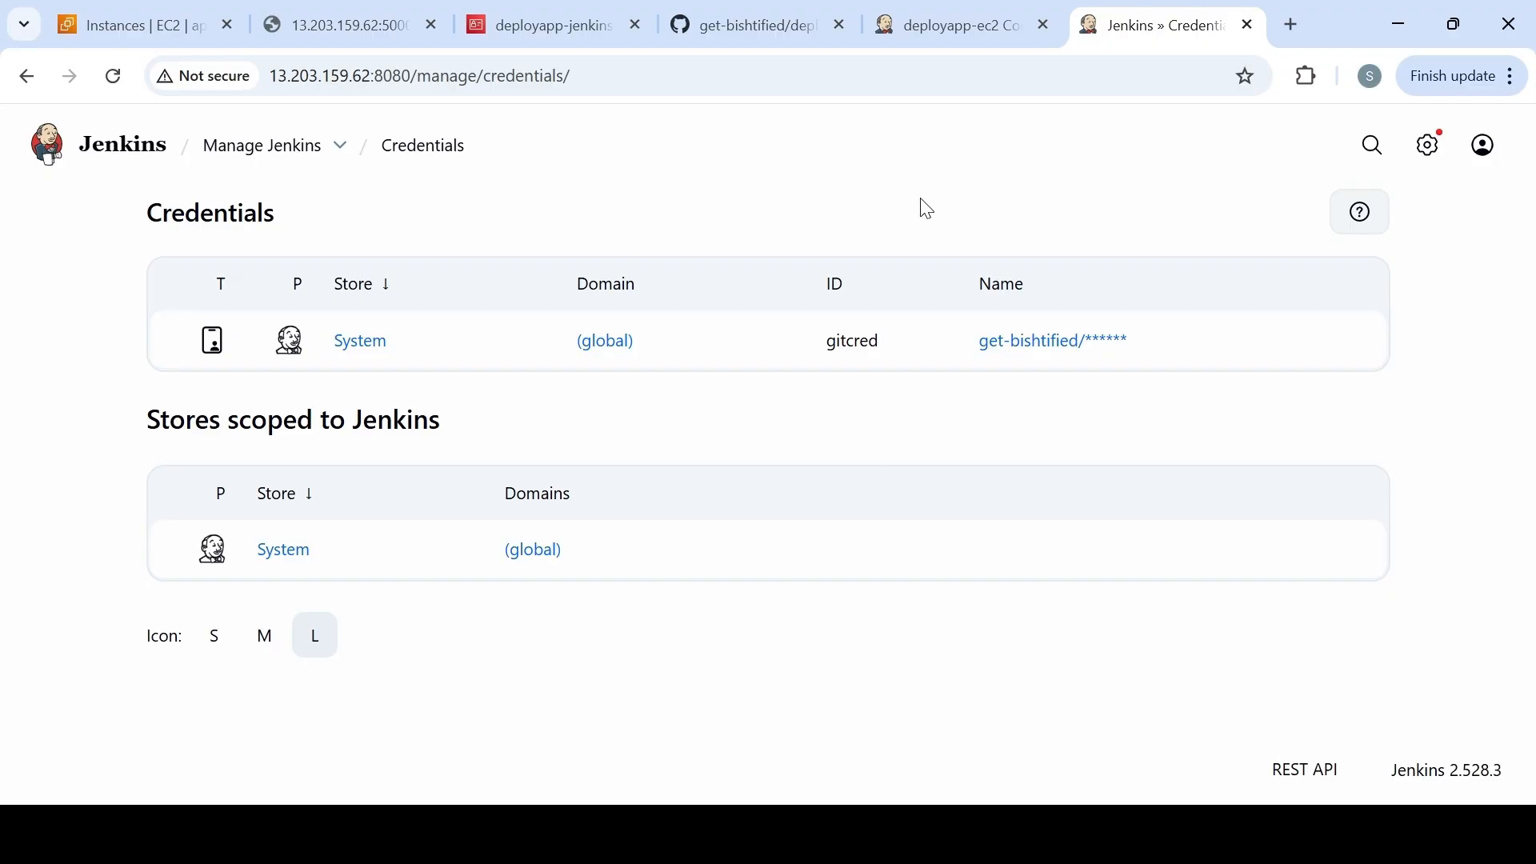
Try to add a Jenkins credential for the repository in the deployapp-ec2 job configuration, and reload the configuration page
click(928, 30)
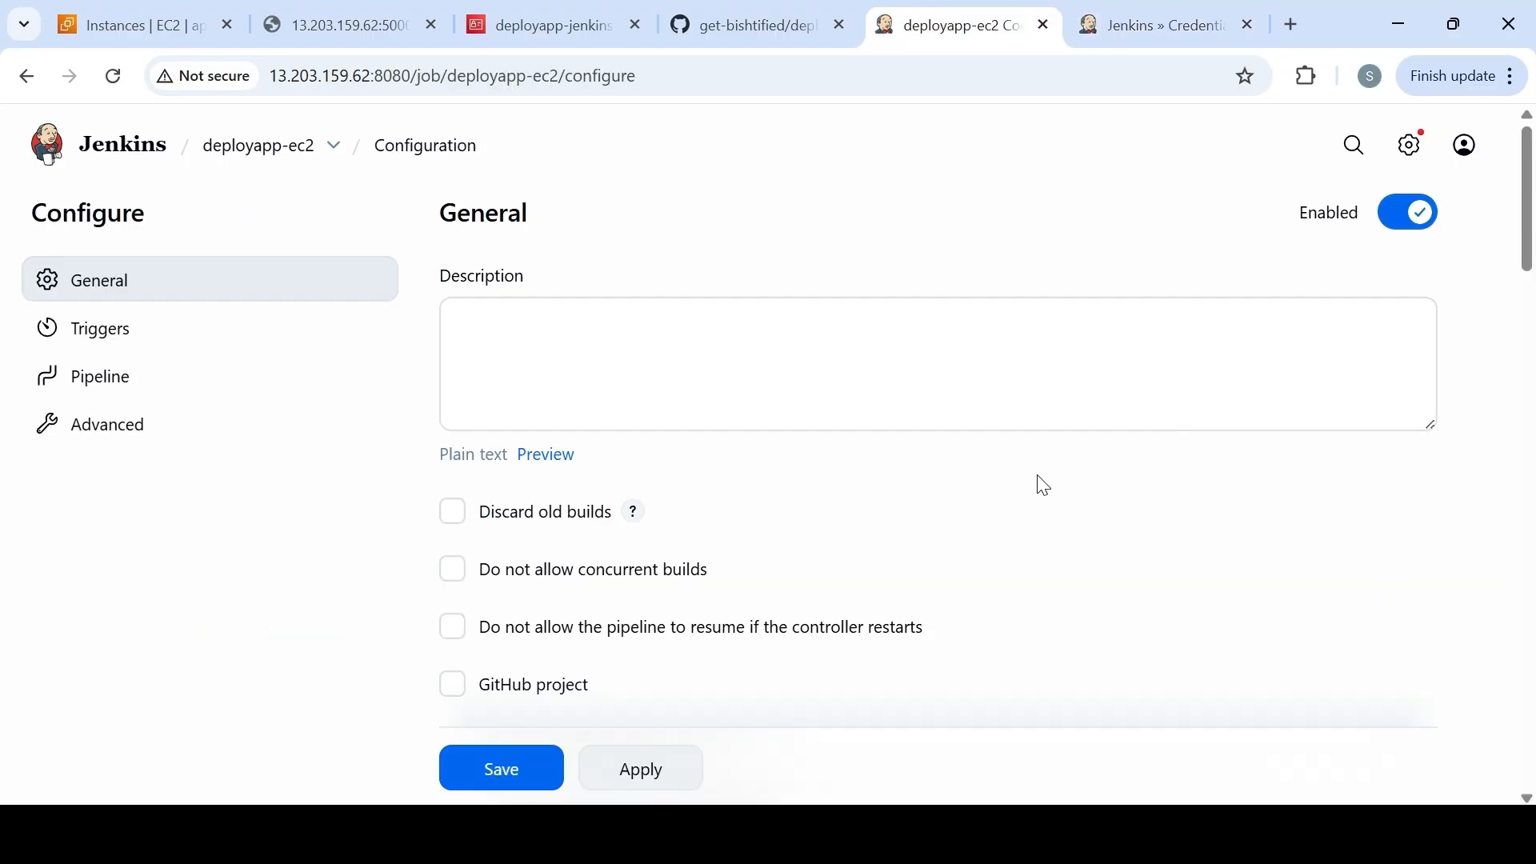
drag(1533, 214, 1488, 510)
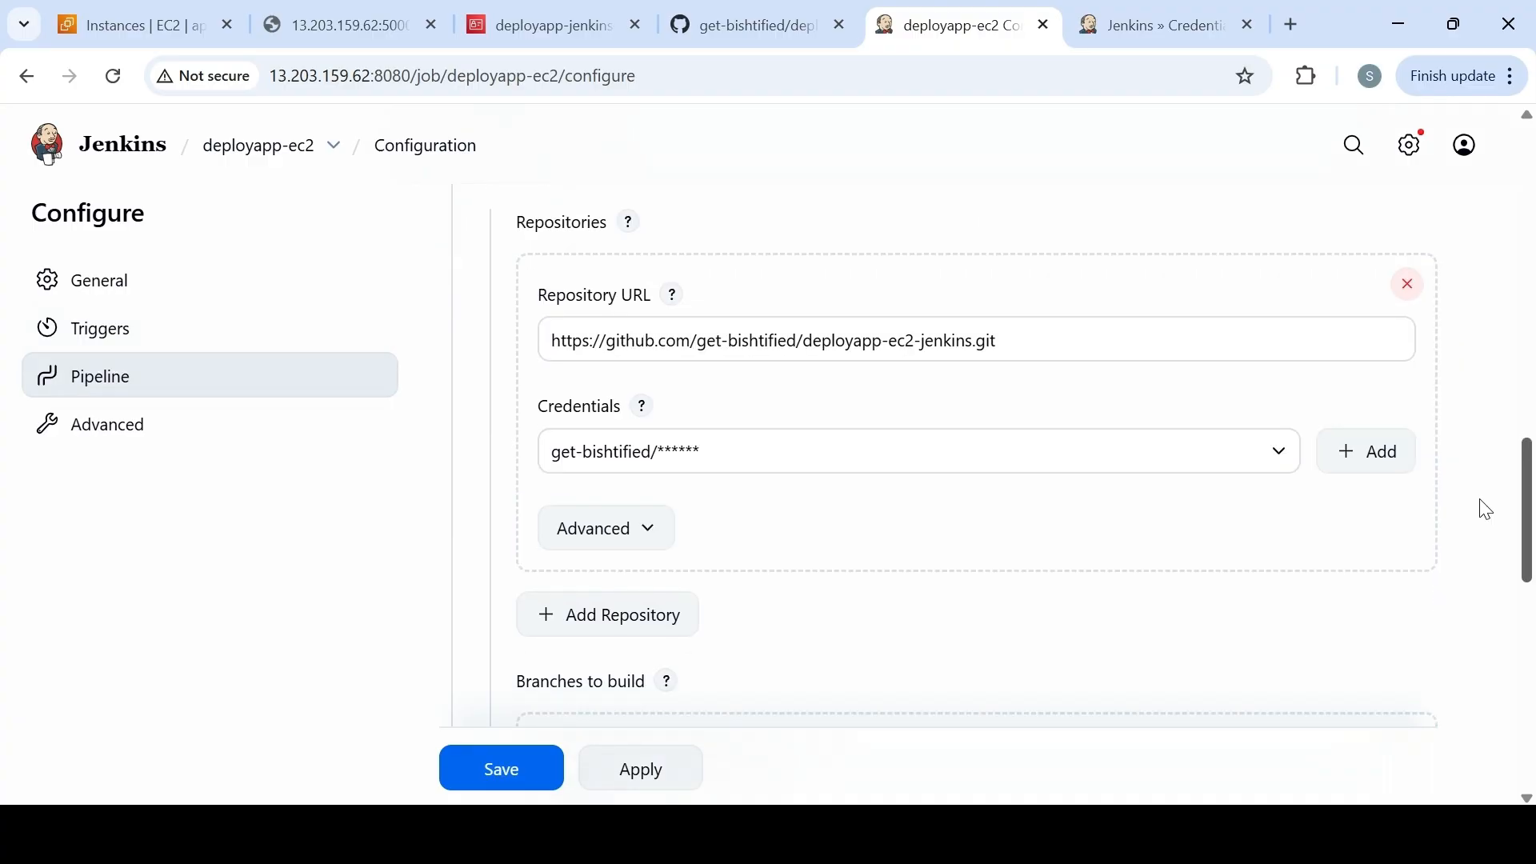
click(1395, 456)
click(1262, 519)
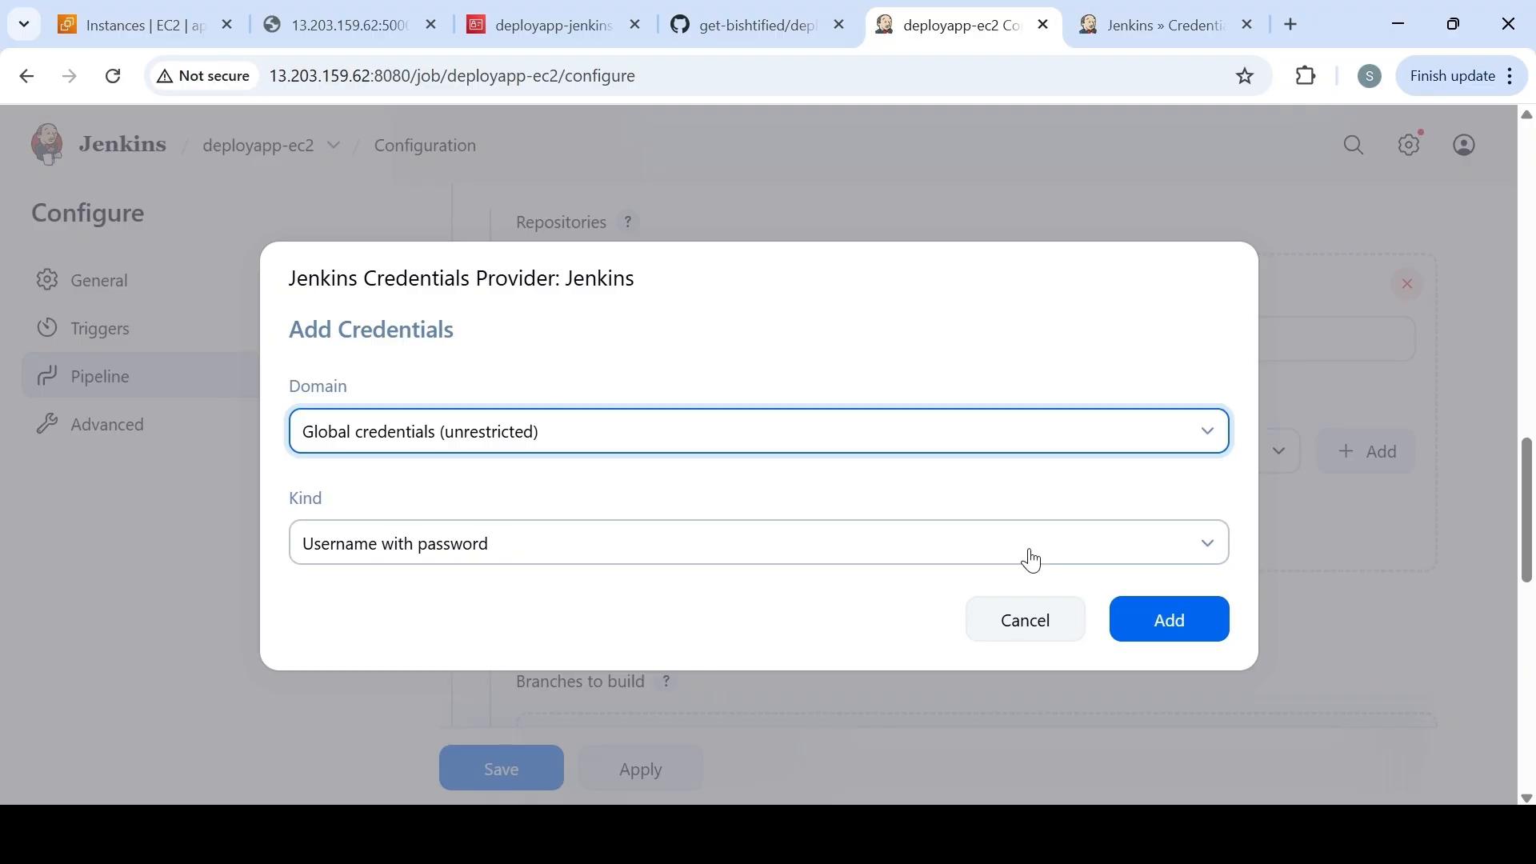
click(1032, 560)
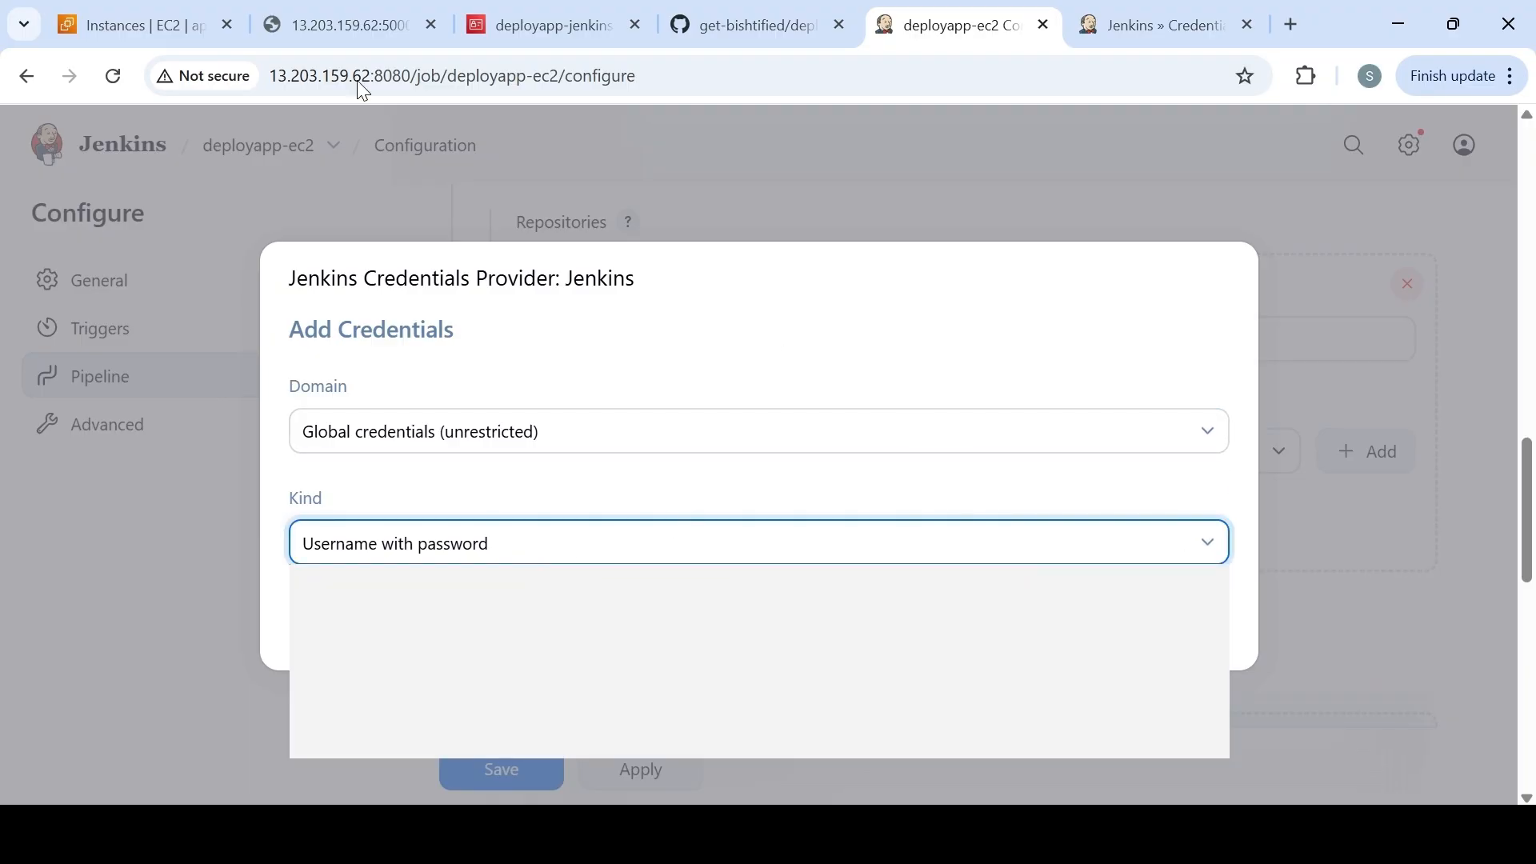
click(120, 80)
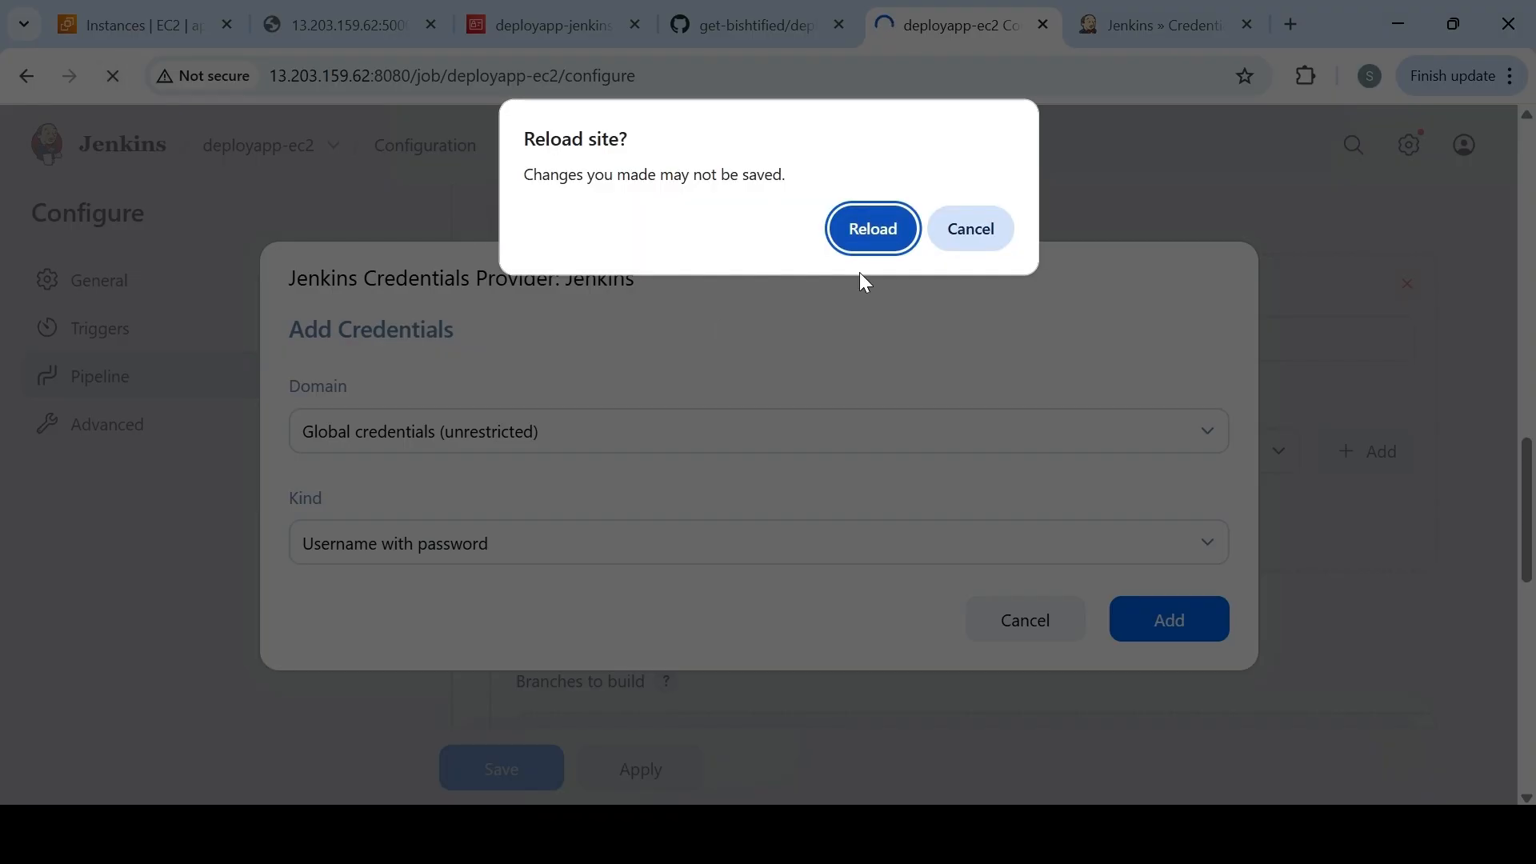
click(891, 229)
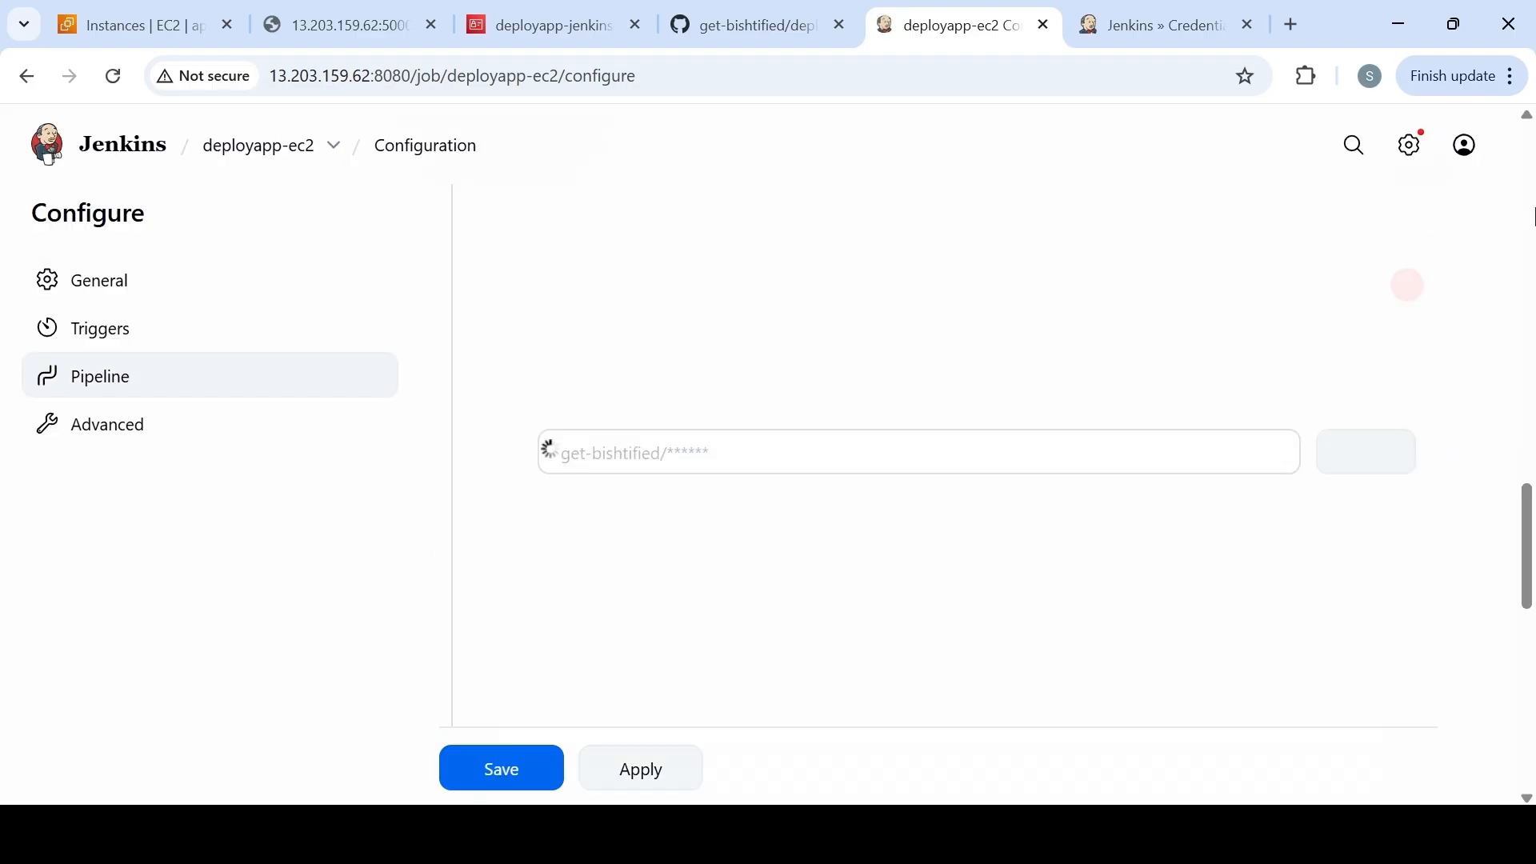
Start adding a Jenkins credential from the repository's credentials setting, with the kind SSH Username with private key
click(1384, 464)
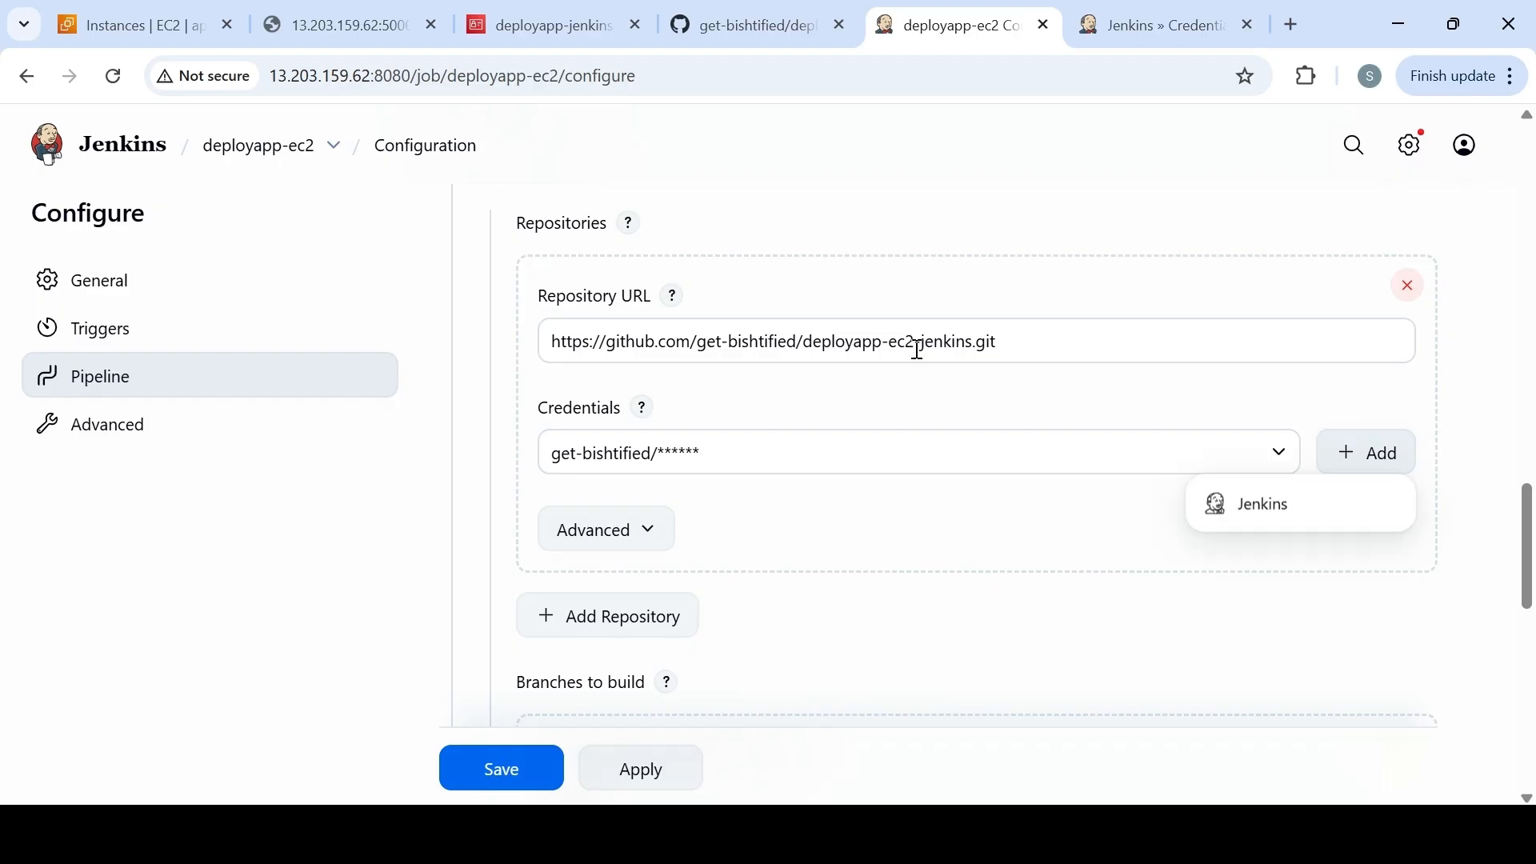
click(1232, 508)
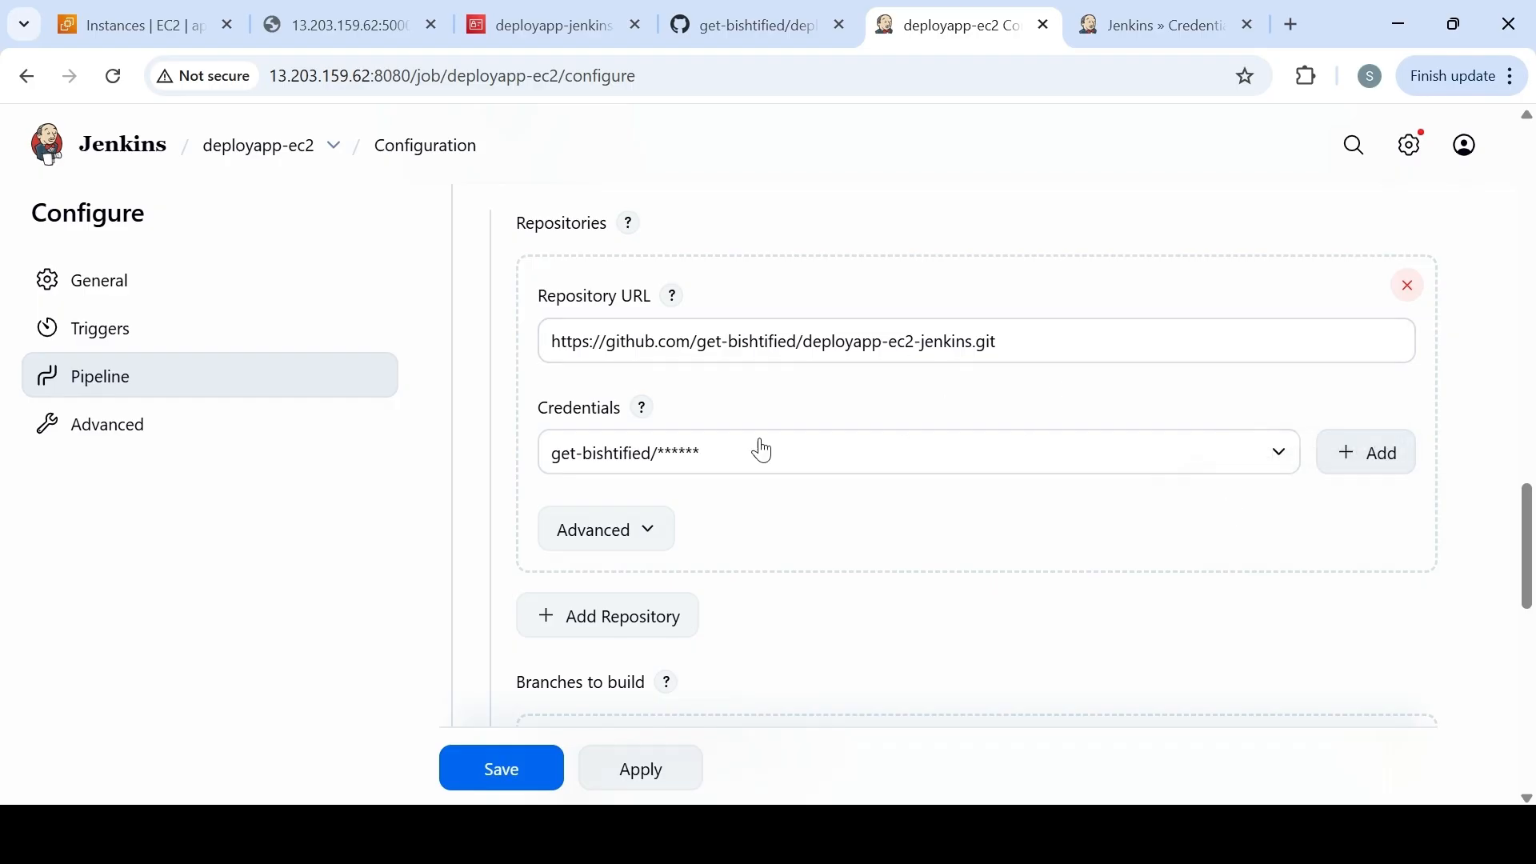
click(747, 462)
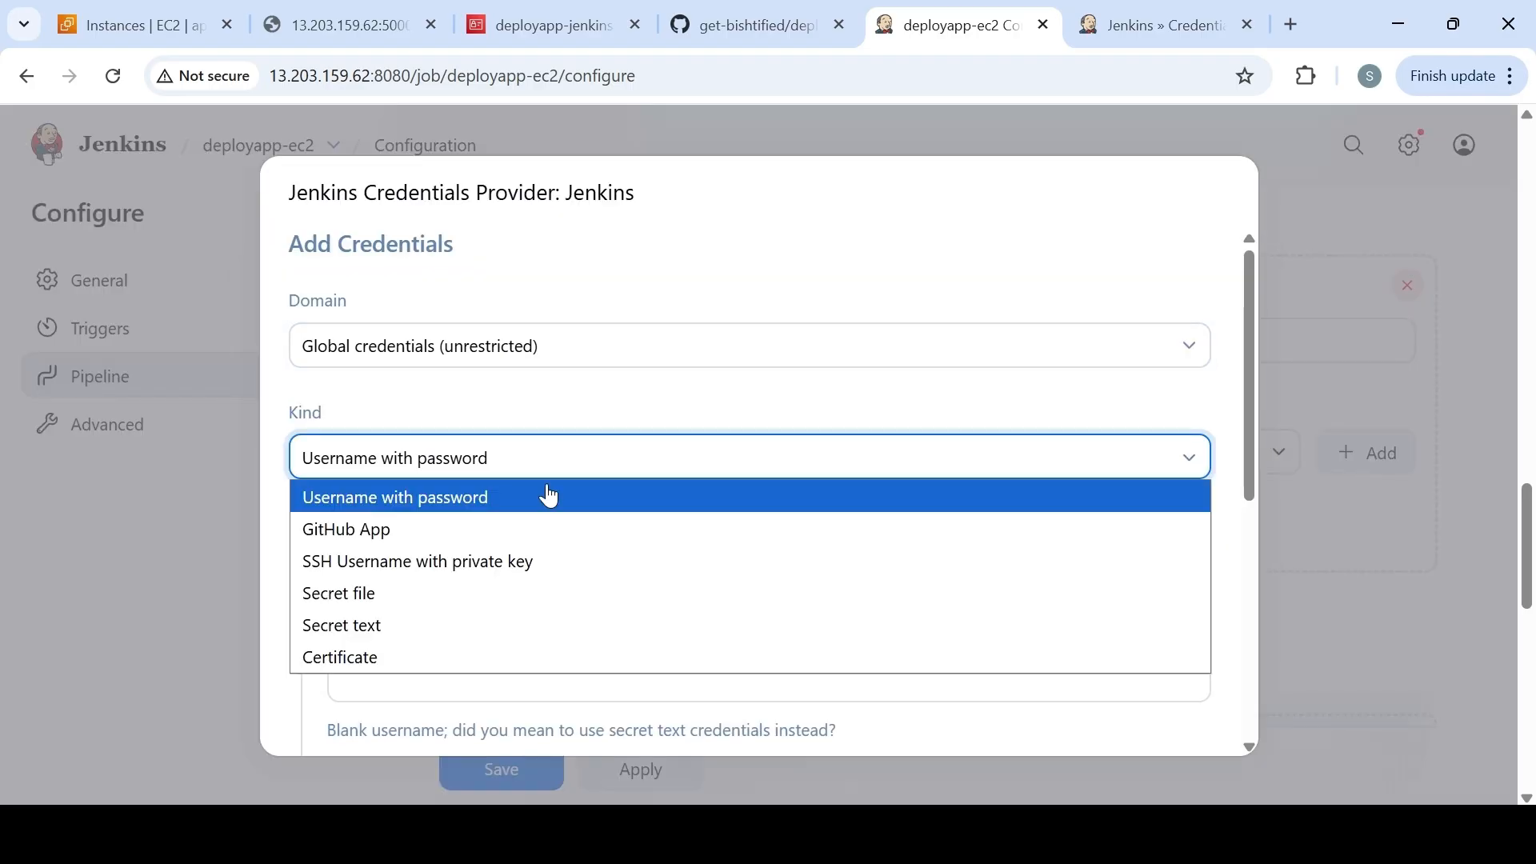
key(Escape)
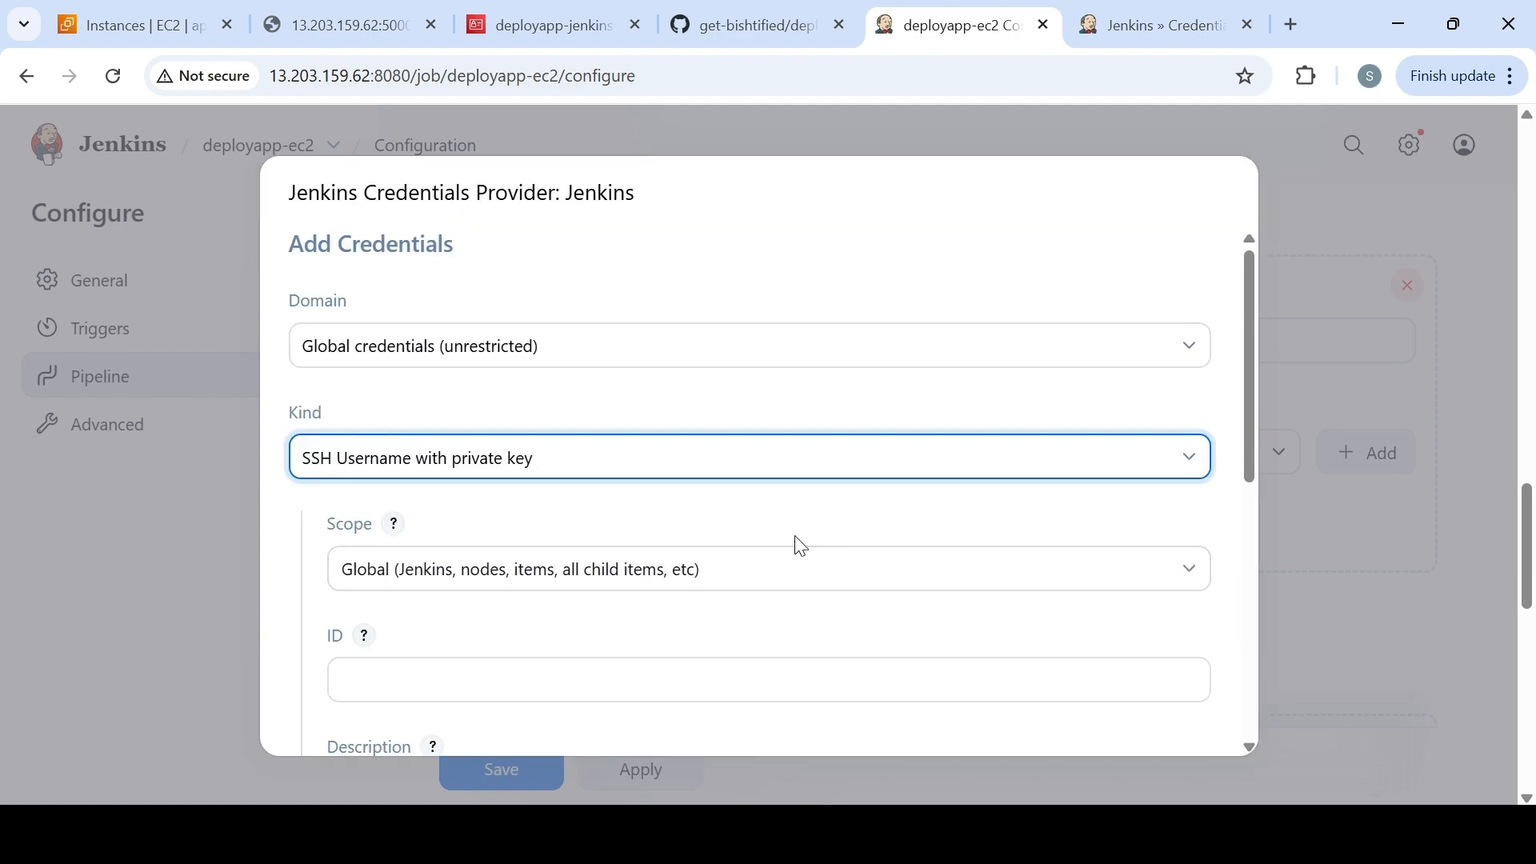
Set the new SSH credential's ID to ec2-ssh-key and its username to ec2-user
drag(1249, 413, 1250, 505)
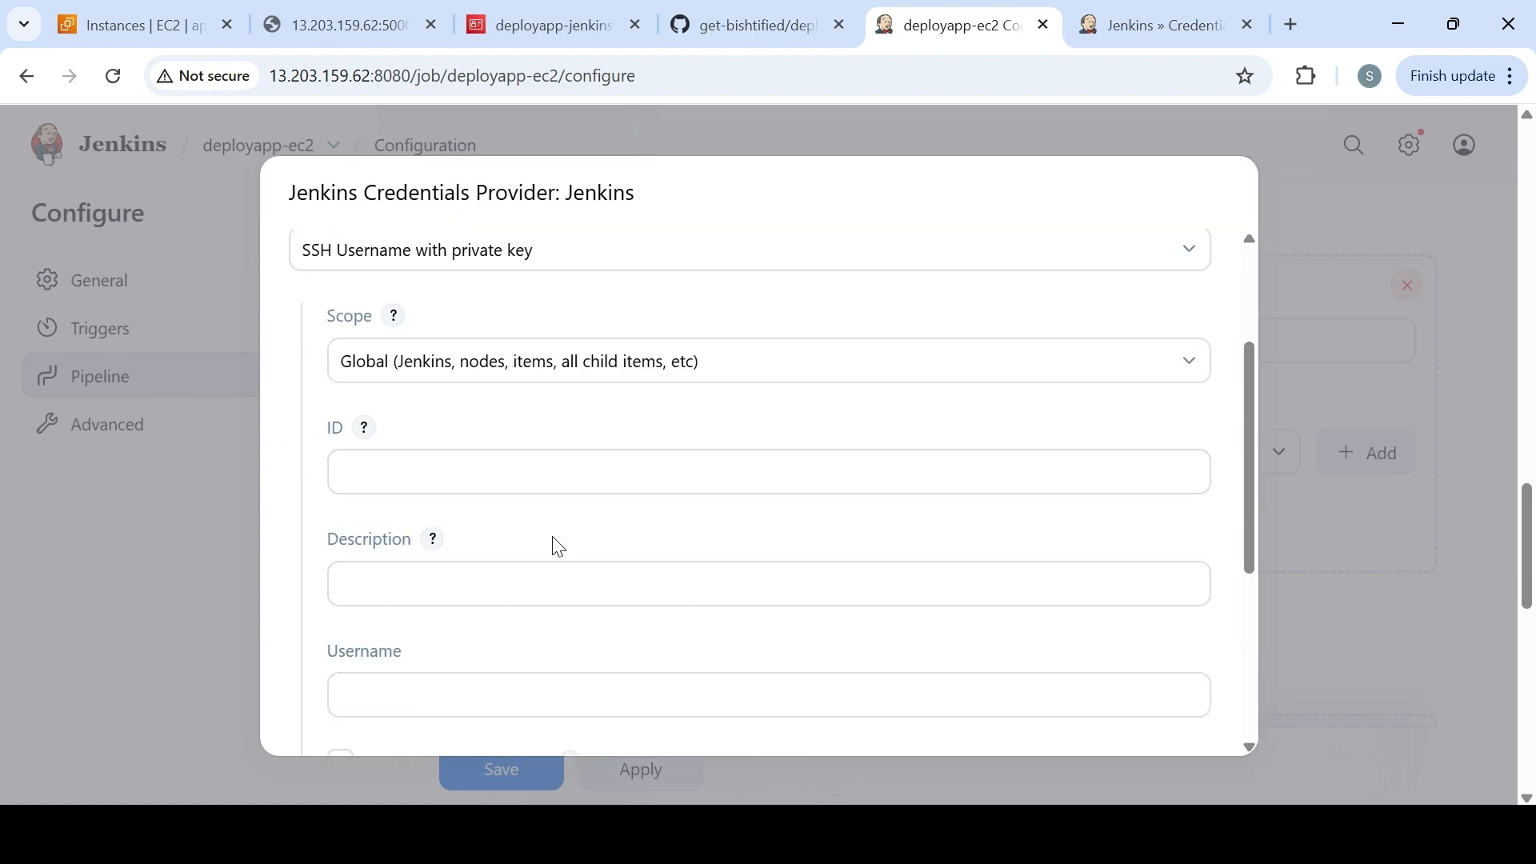
click(564, 468)
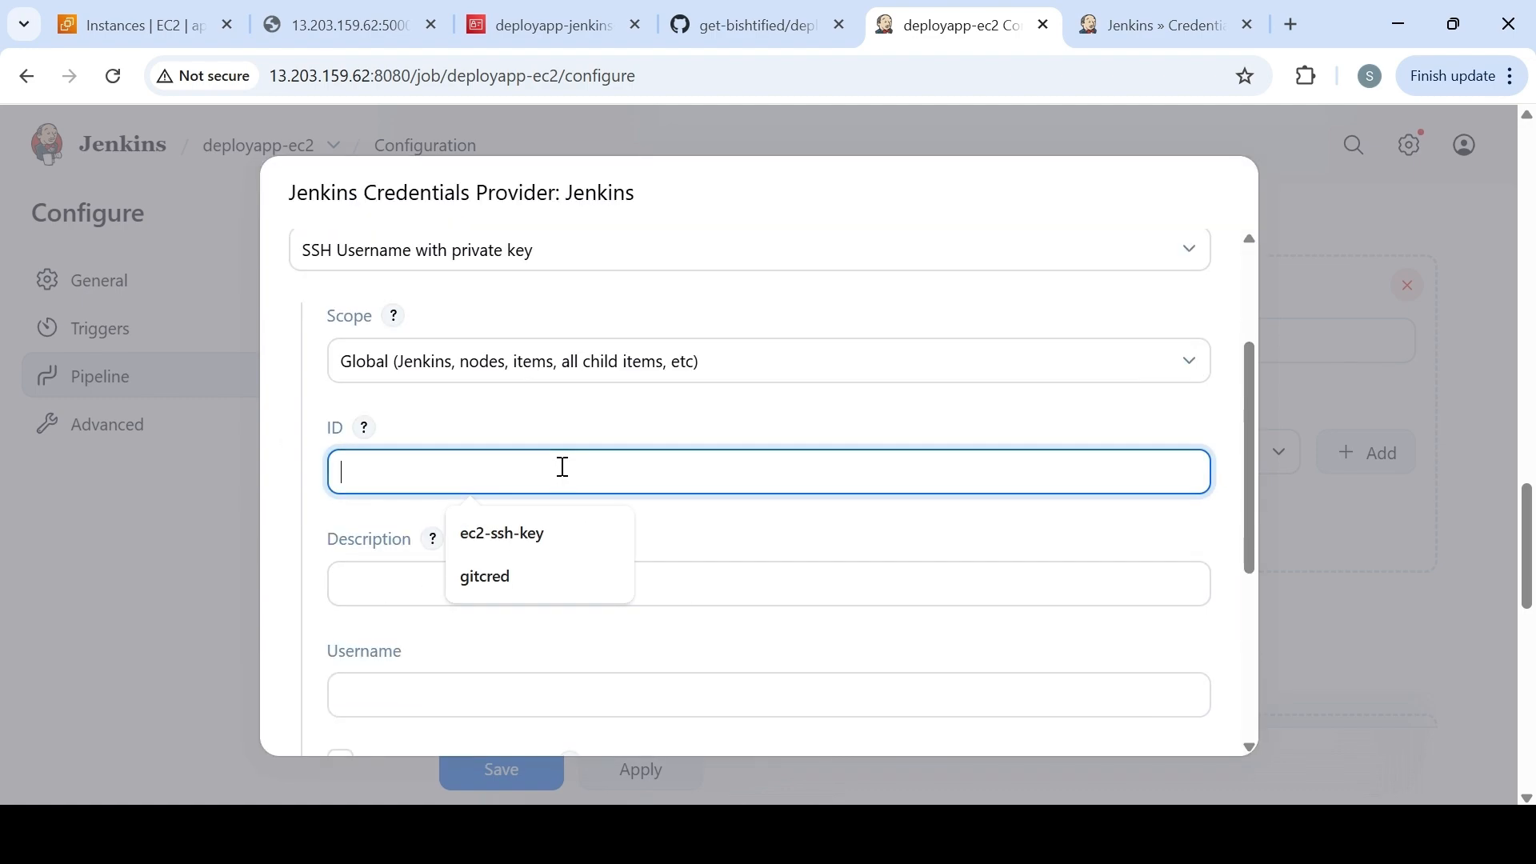
click(542, 529)
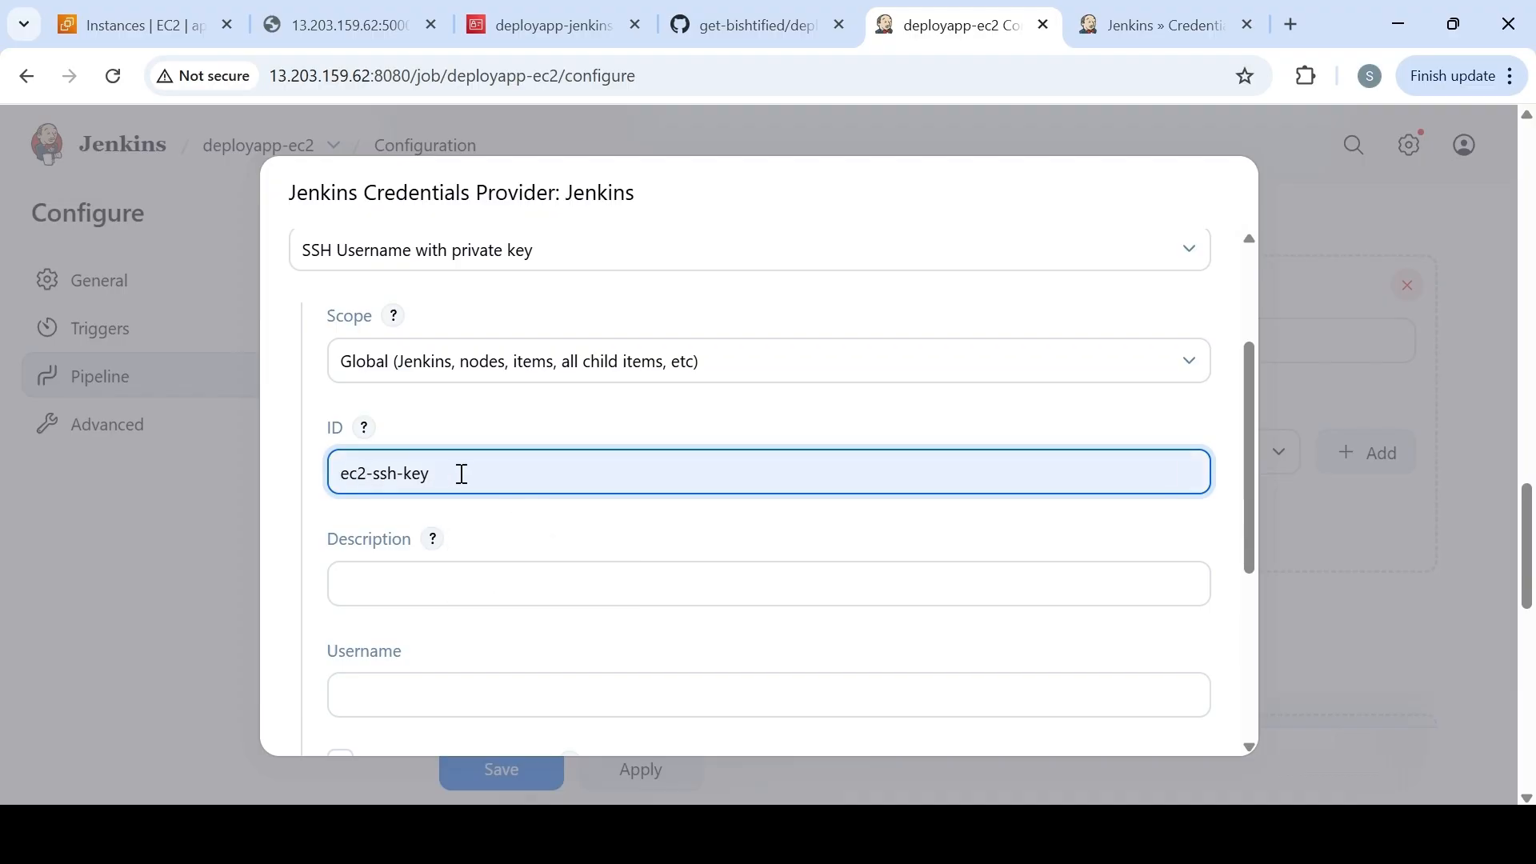
drag(1245, 503, 1251, 567)
click(724, 565)
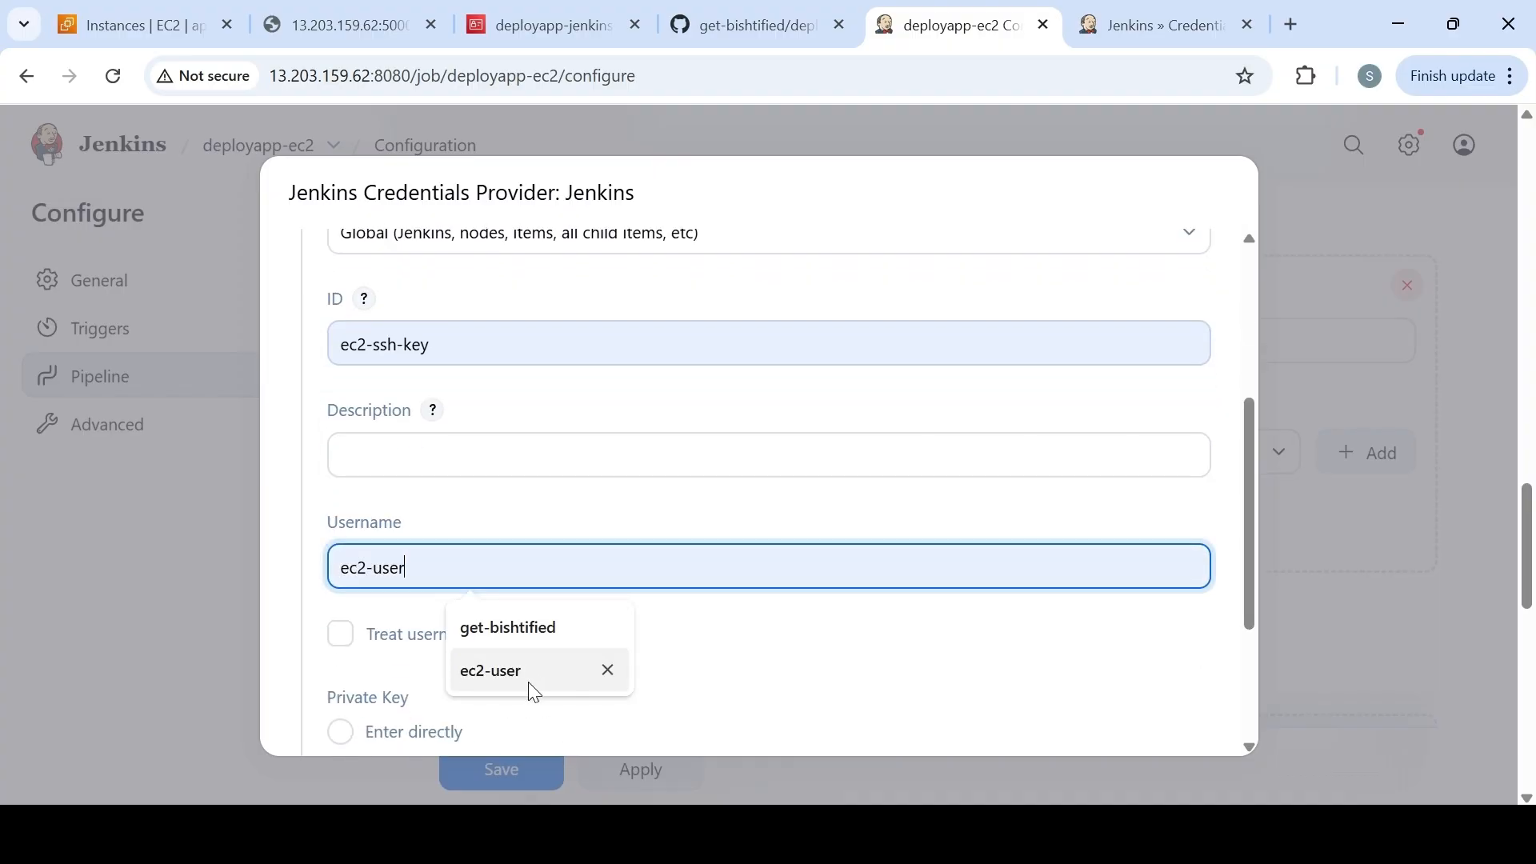
click(530, 678)
drag(1249, 580, 1250, 680)
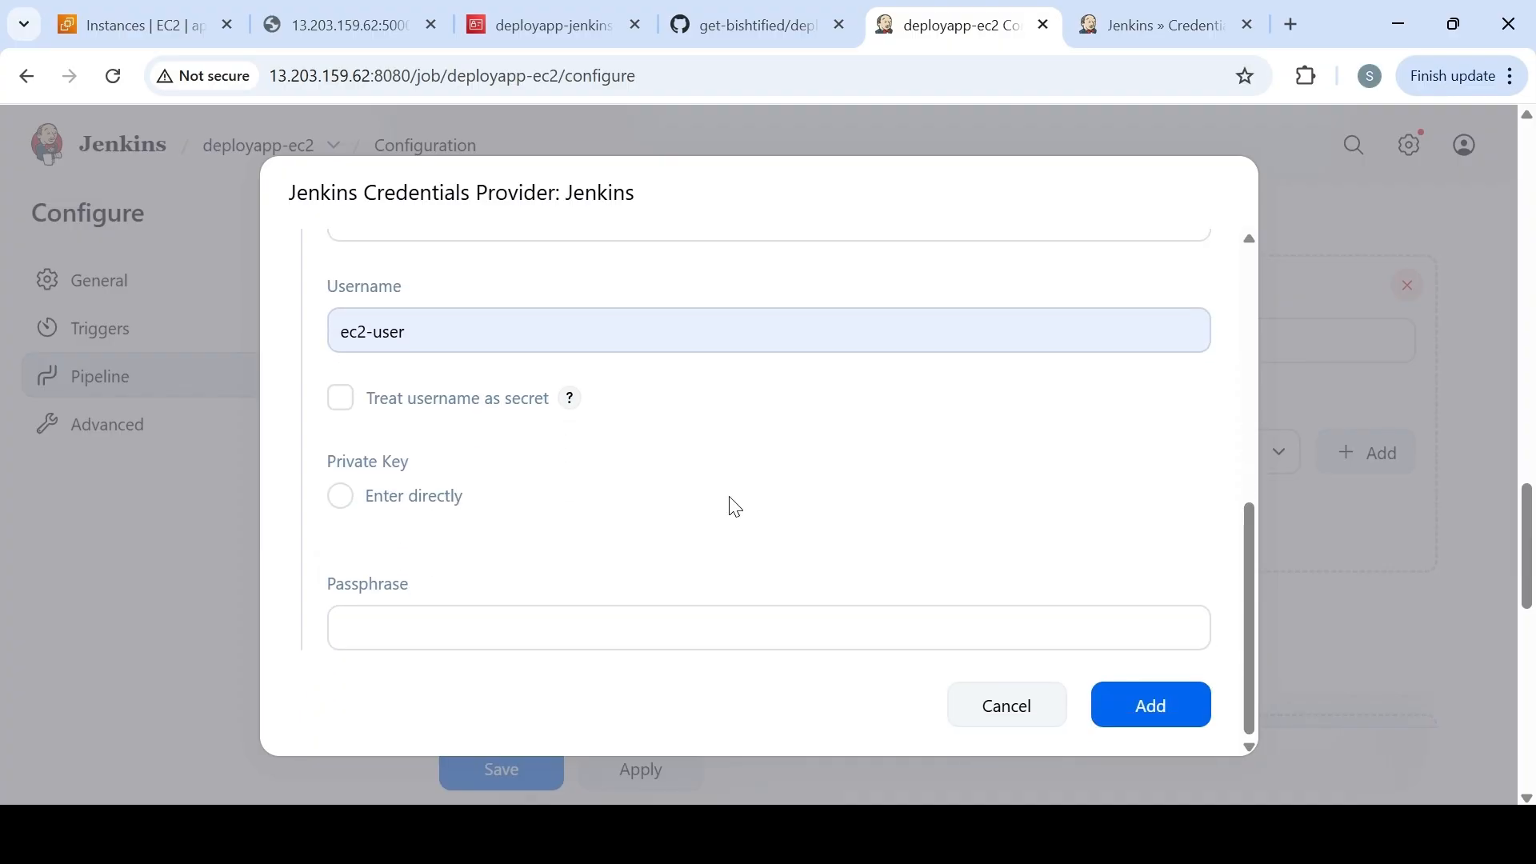
Enter the private key directly by pasting the copied RSA key, and add the SSH credential to Jenkins
click(340, 497)
click(1153, 592)
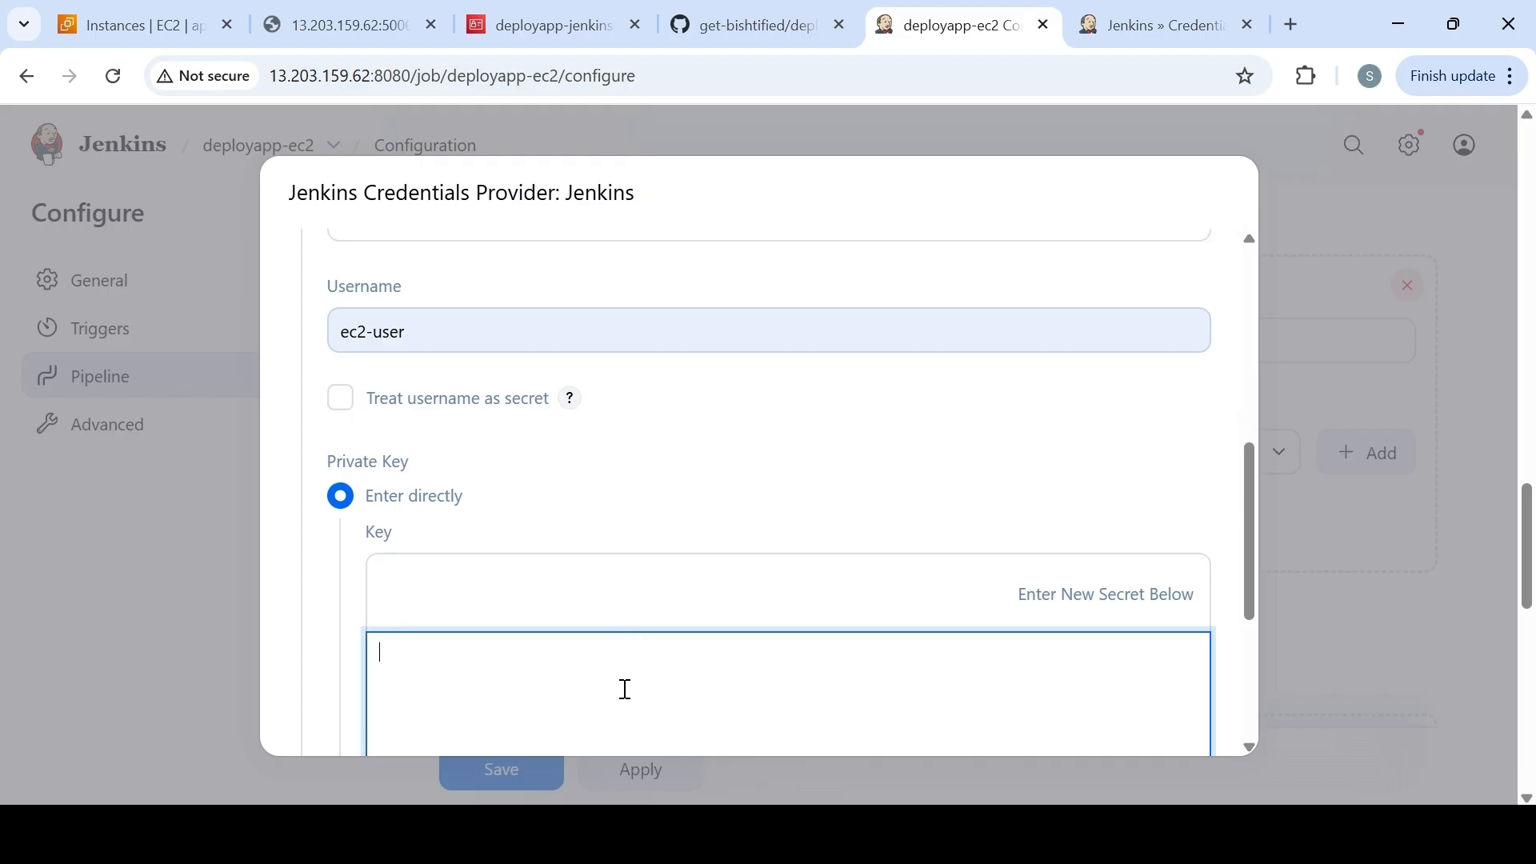
key(ctrl+v)
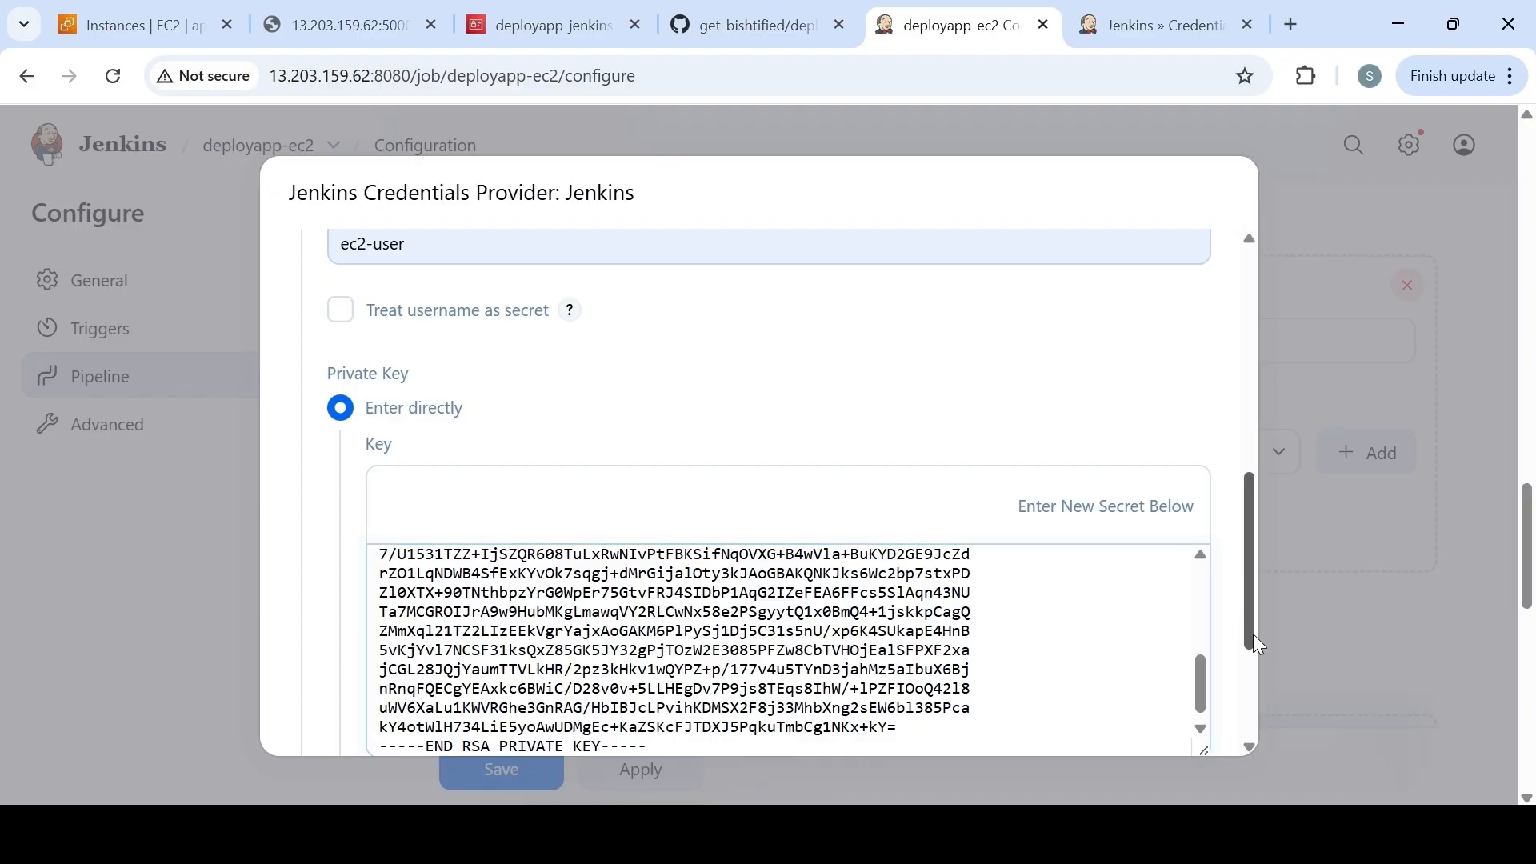
scroll(1253, 633, down, 3)
click(1163, 714)
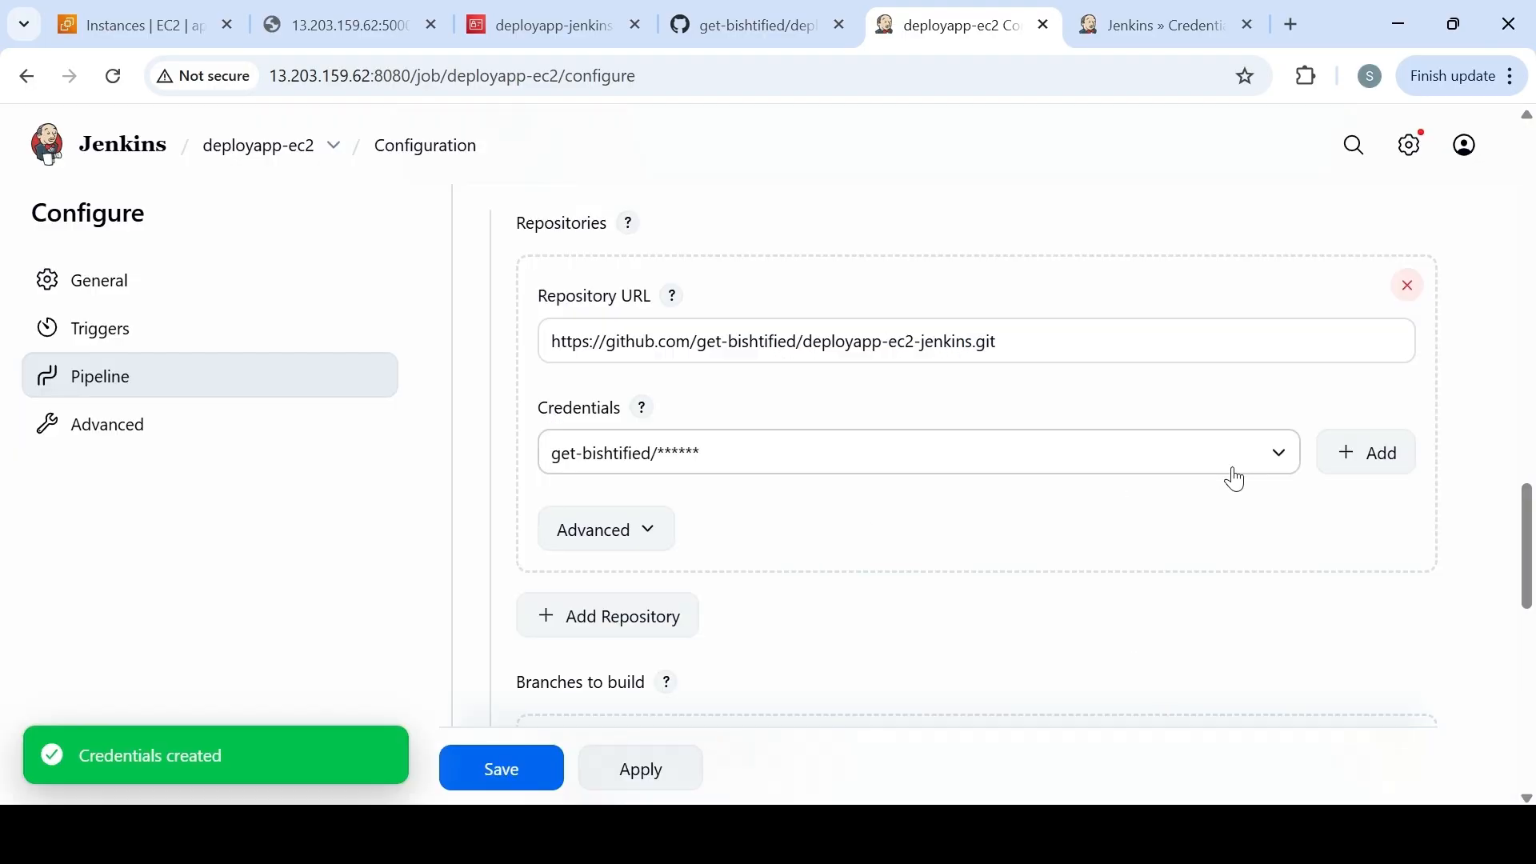
Clear the description of the ACTION boolean parameter in the job's general settings
drag(1529, 568, 1013, 290)
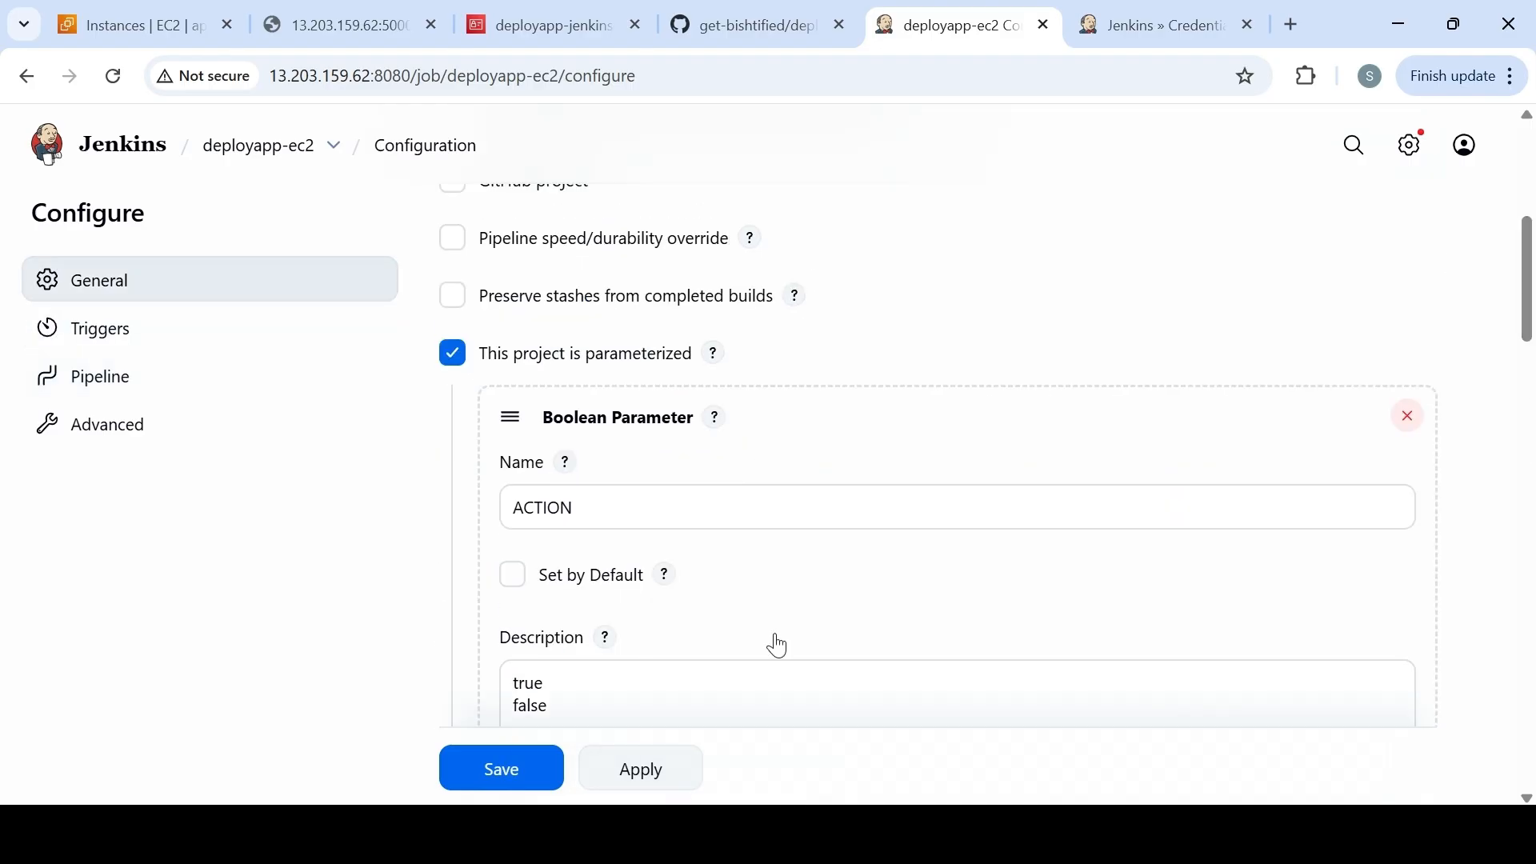
scroll(751, 460, down, 3)
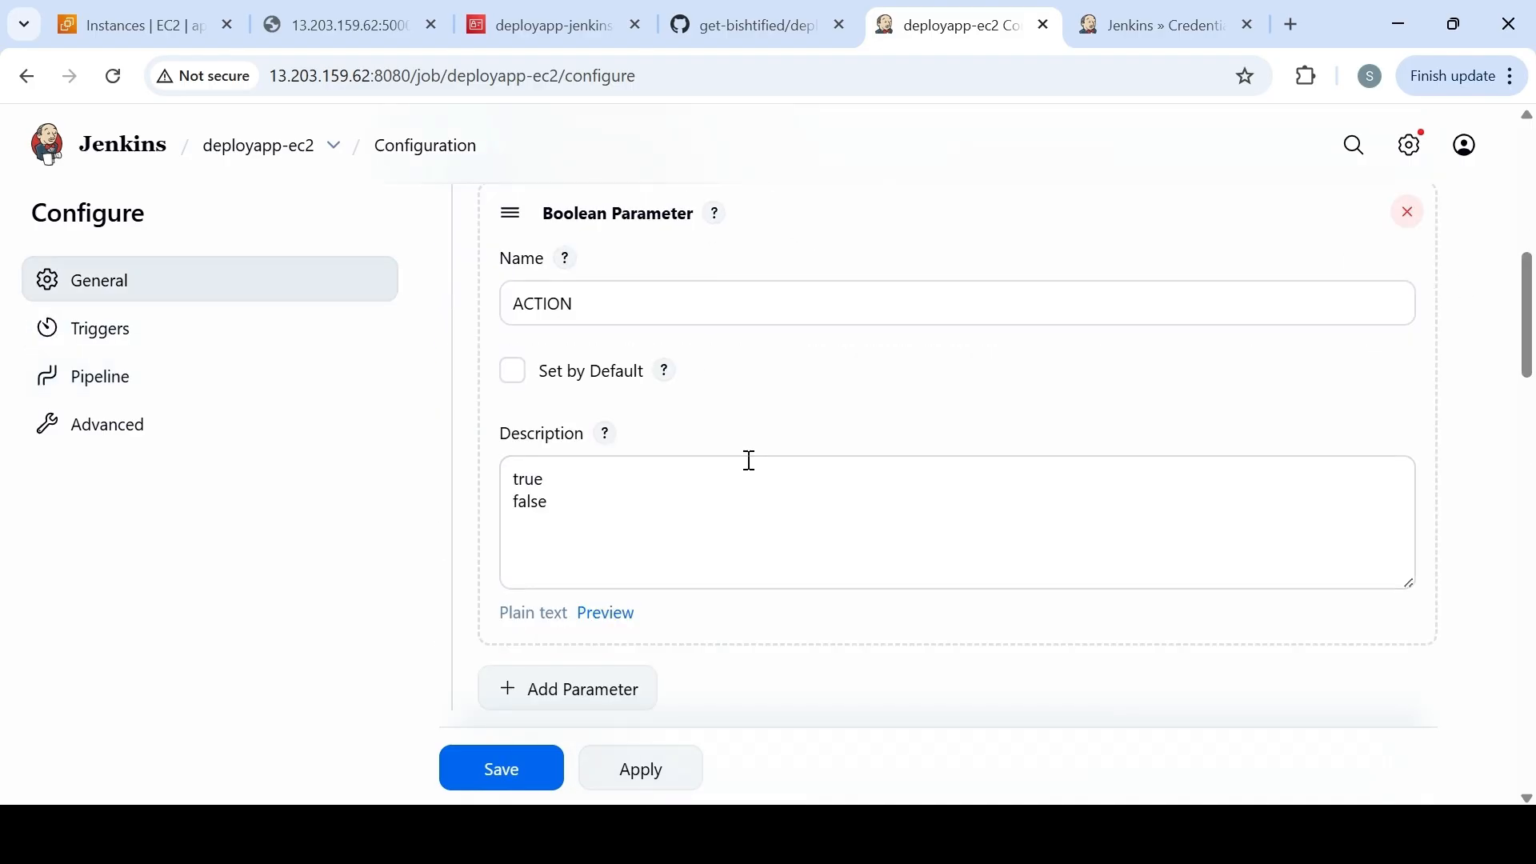
drag(555, 504, 506, 472)
key(BackSpace)
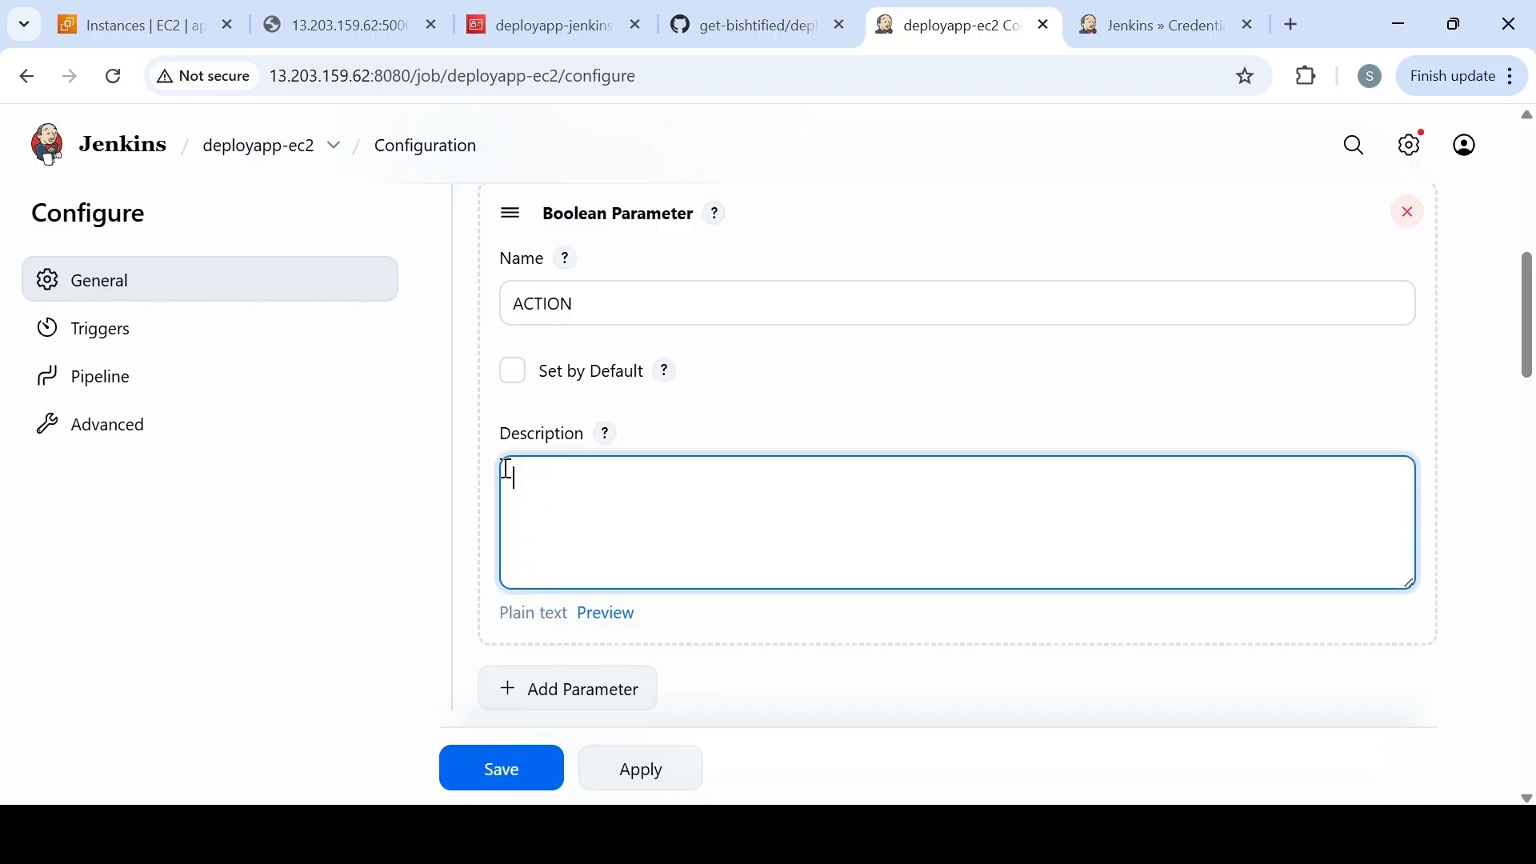
Copy the parameter name TAINT_EC2 from the Jenkinsfile in VS Code, use it as the Jenkins boolean parameter's name, and enable Set by Default
key(alt+Tab)
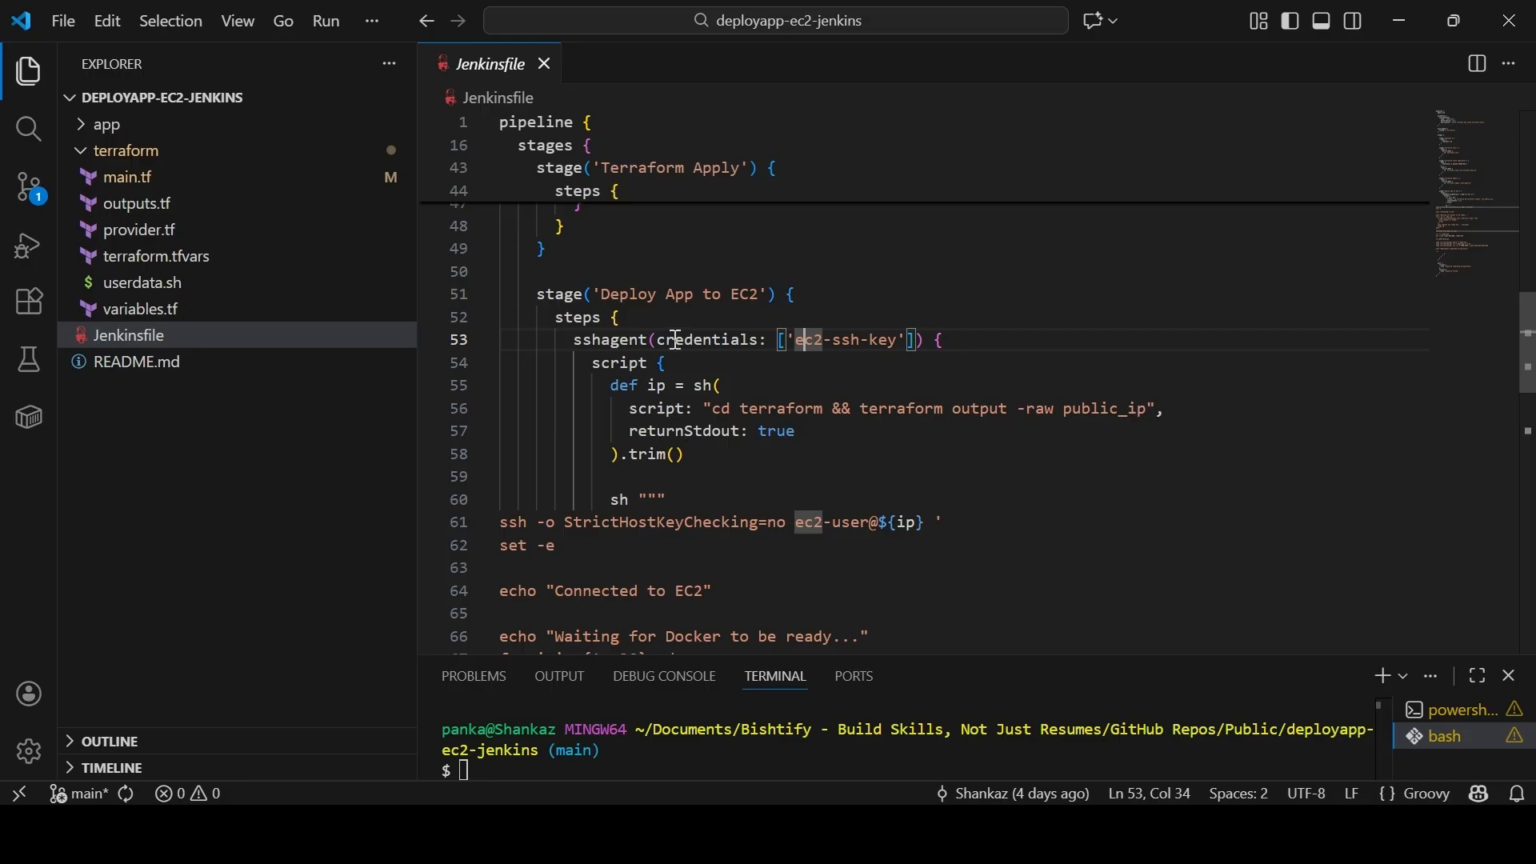
drag(1528, 377, 1527, 160)
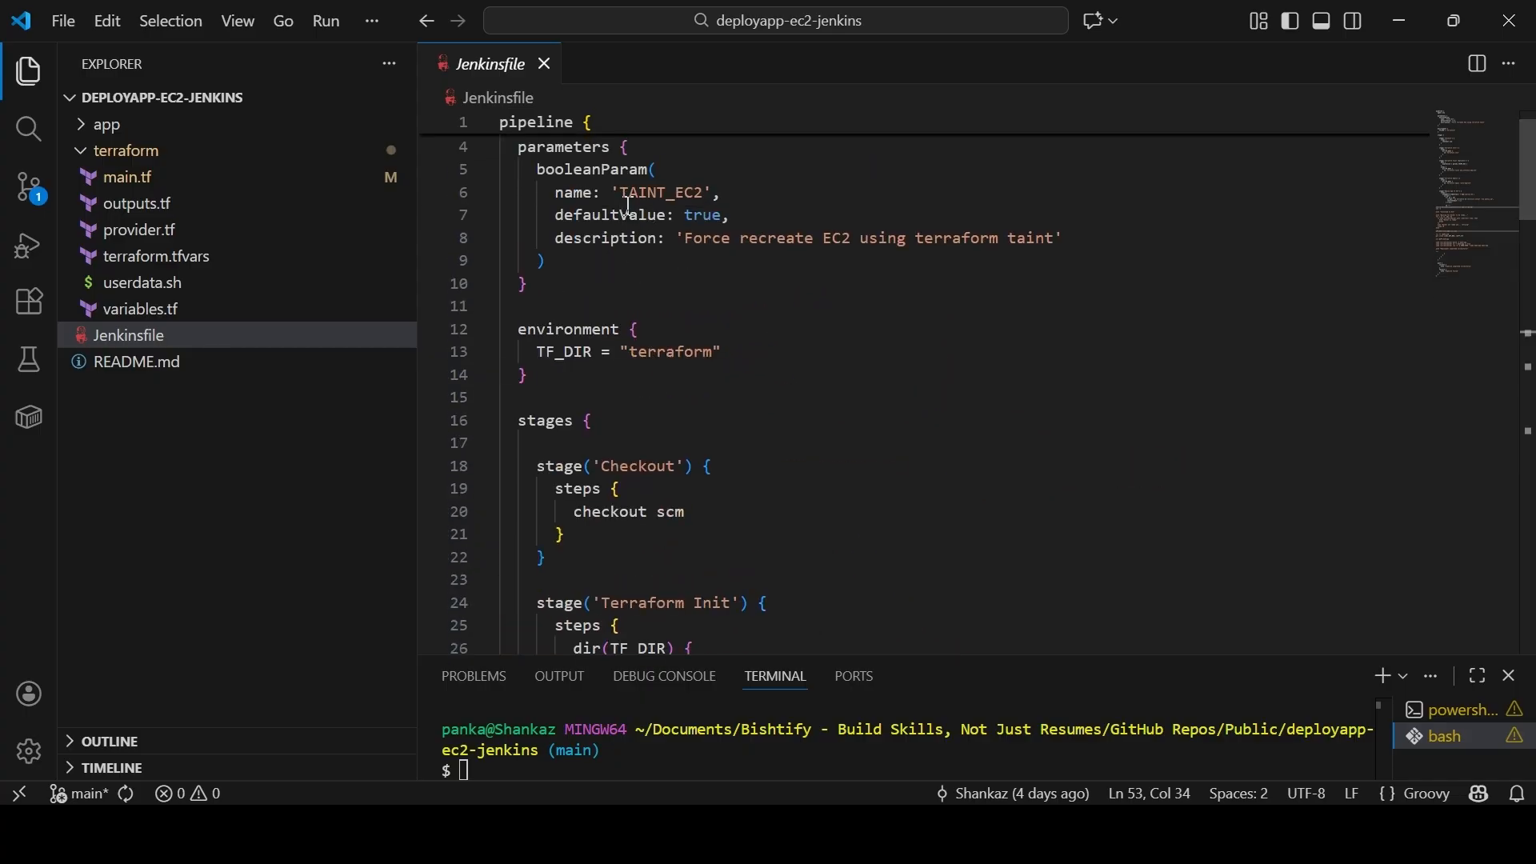
drag(621, 193, 704, 193)
key(ctrl+c)
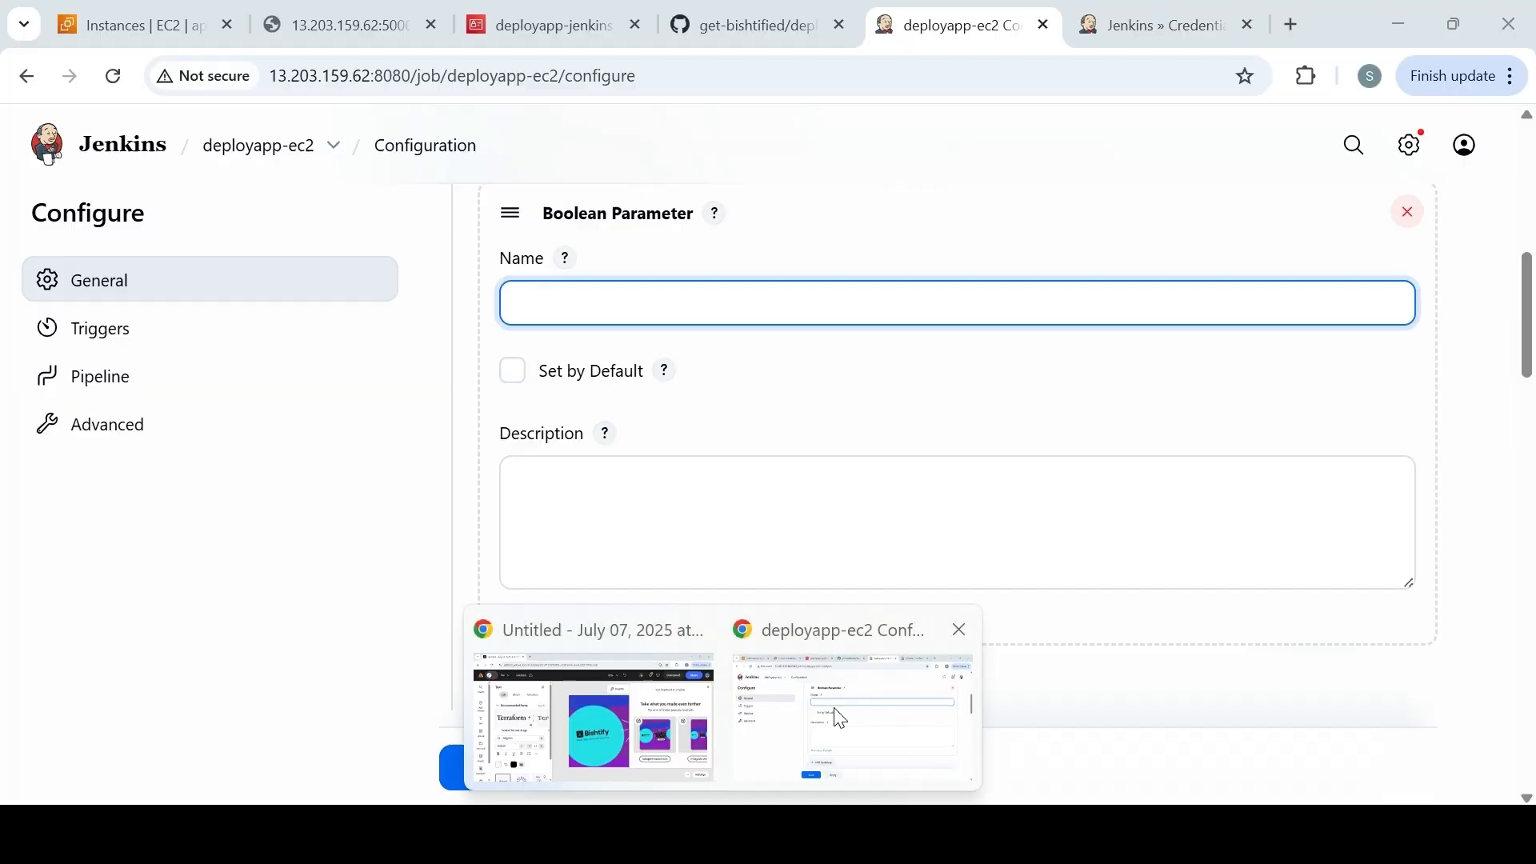
click(840, 718)
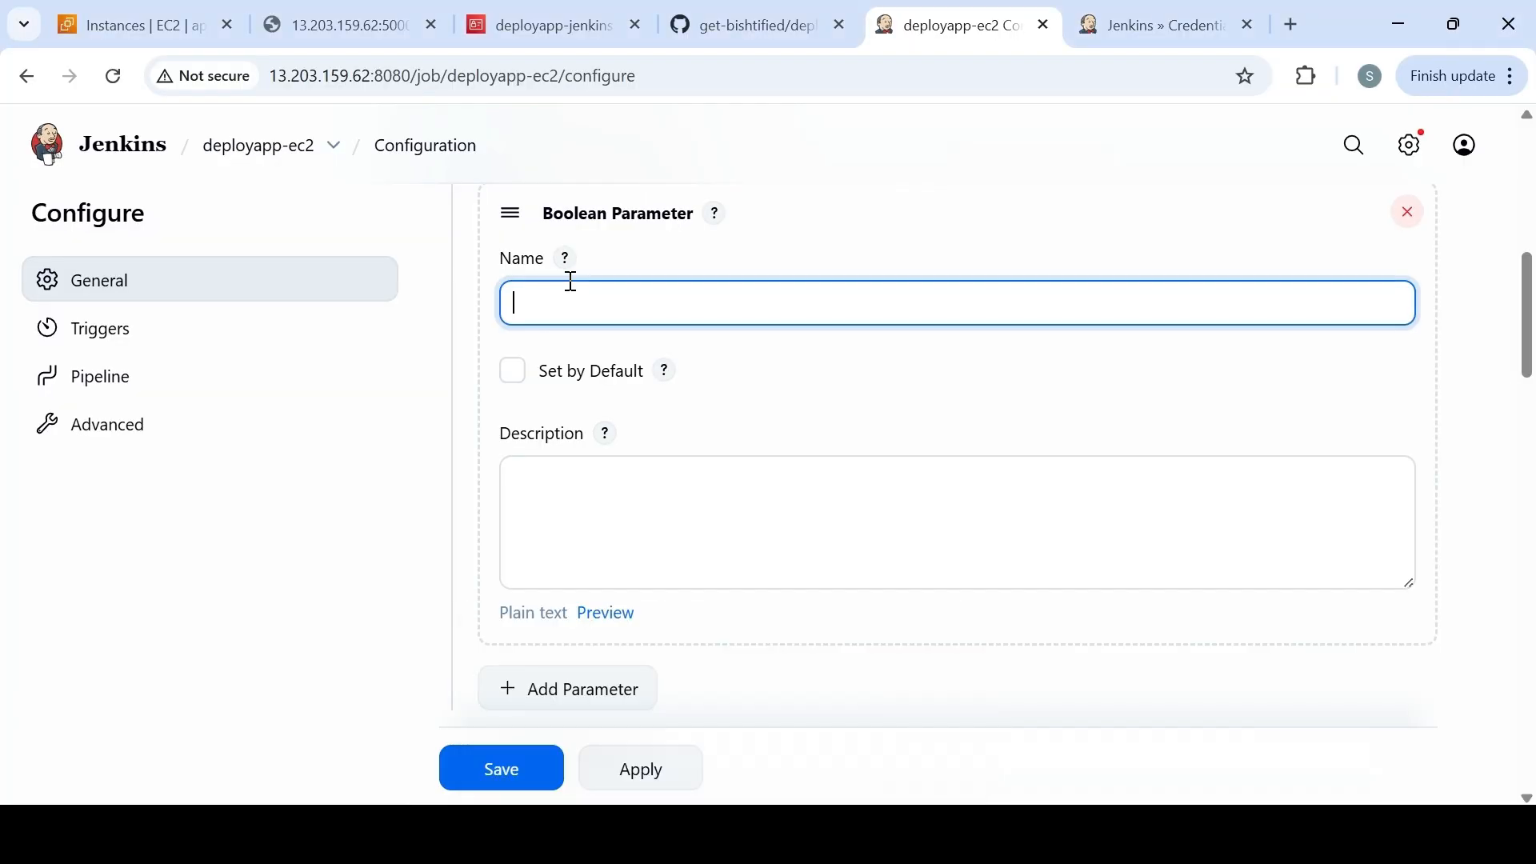
key(ctrl+v)
click(514, 387)
click(514, 392)
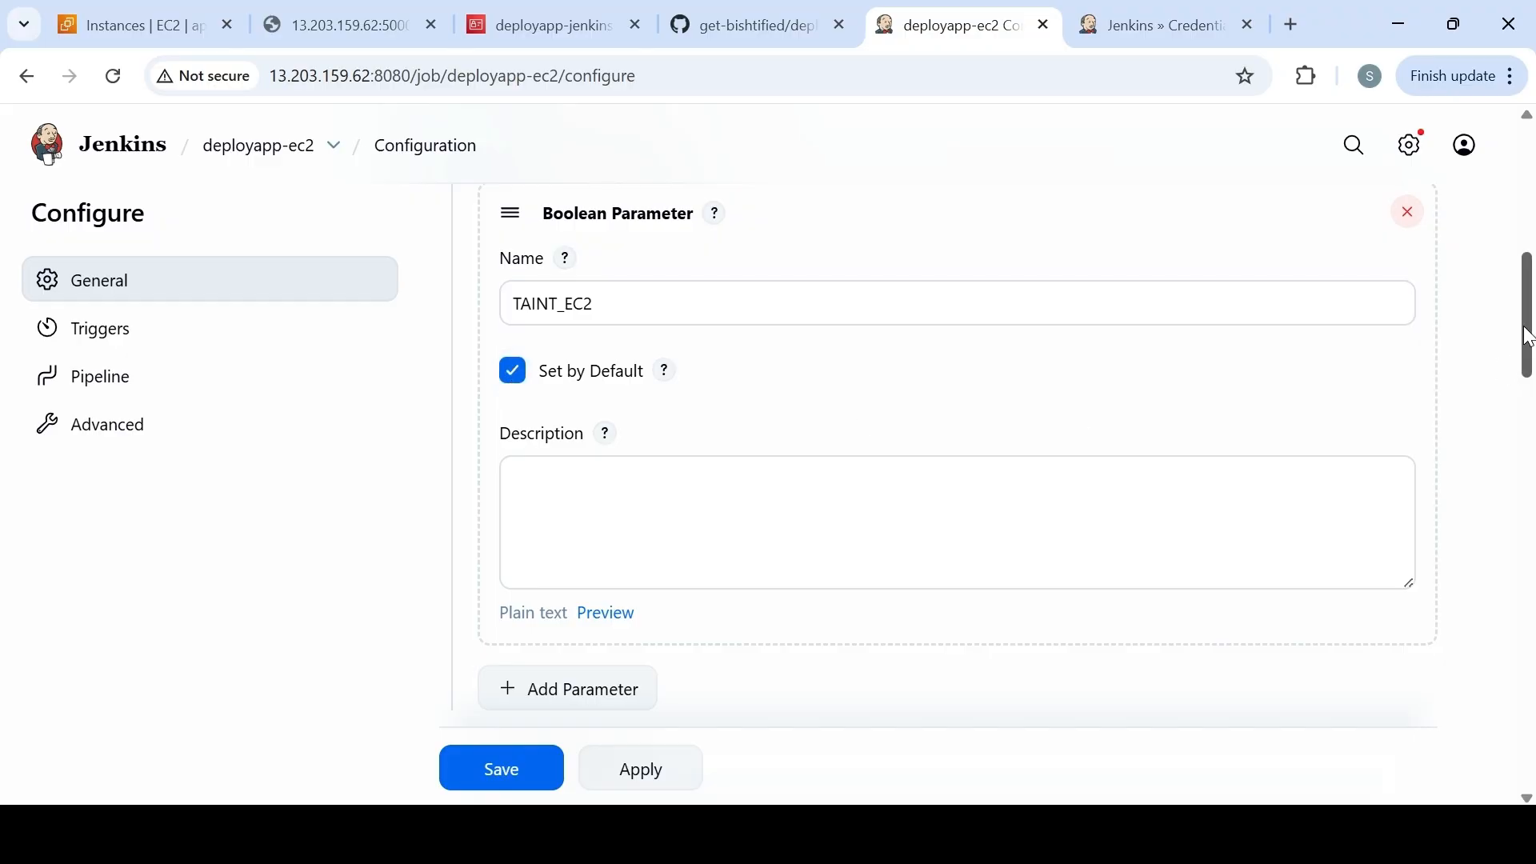
drag(1530, 339, 1529, 340)
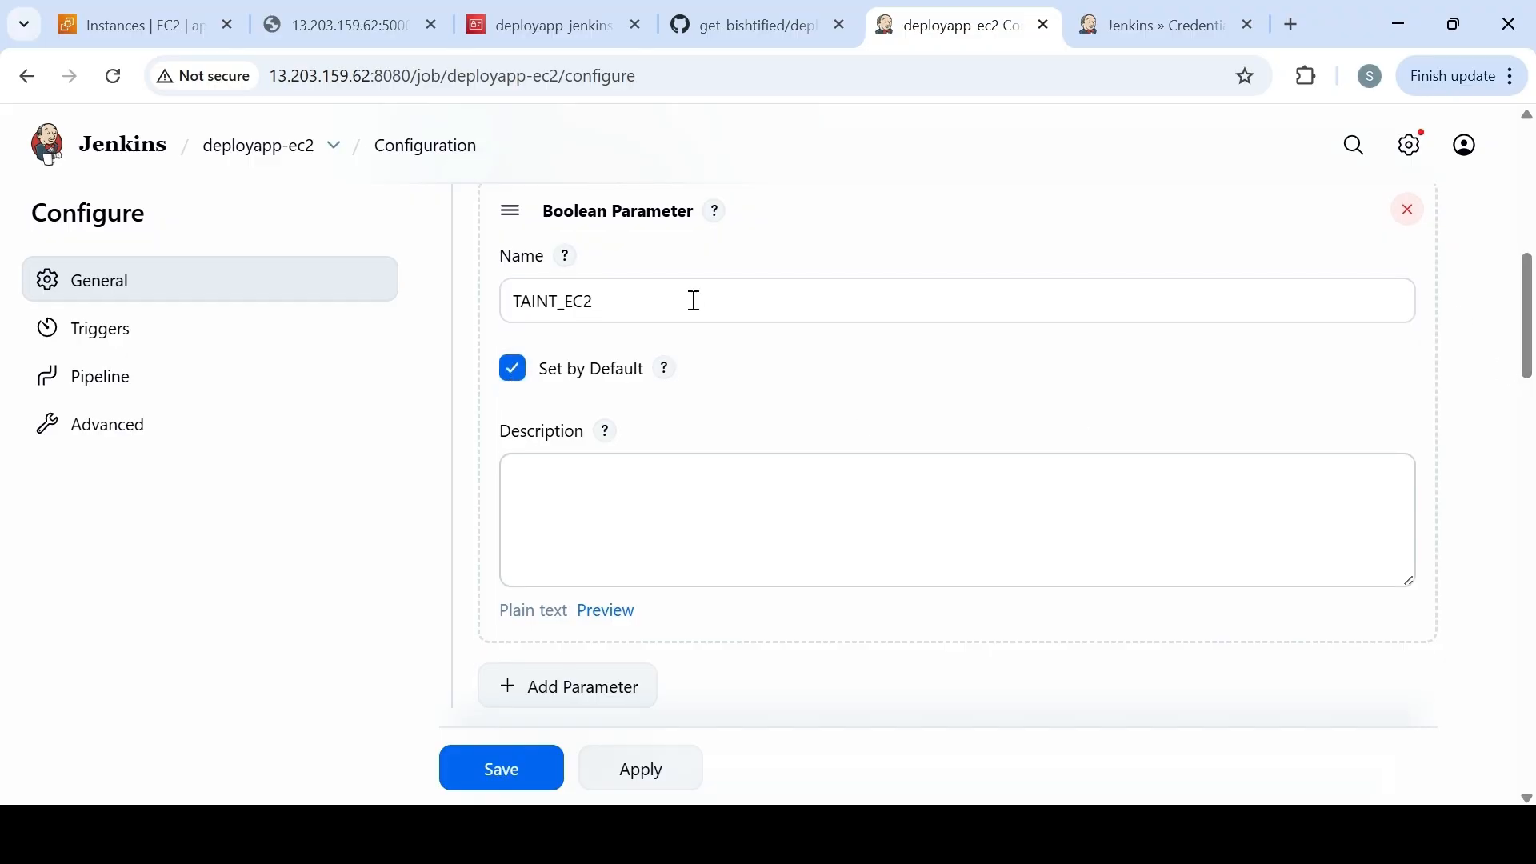
Review the booleanParam block in the Jenkinsfile in VS Code, and return to the Jenkins job configuration in the browser
click(875, 748)
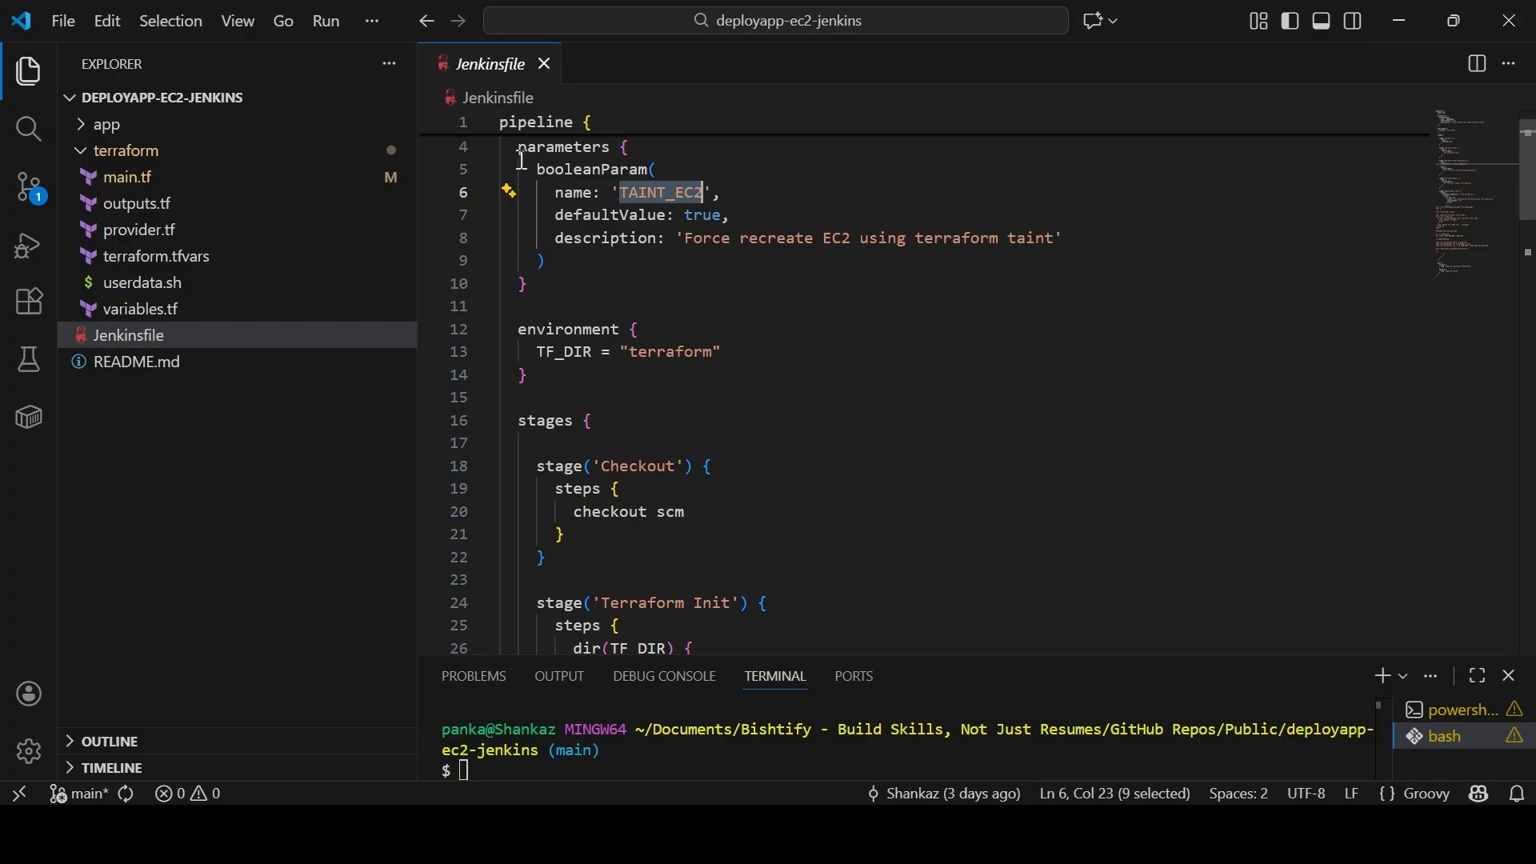
click(543, 292)
key(shift+alt+Right)
key(shift+alt+Right)
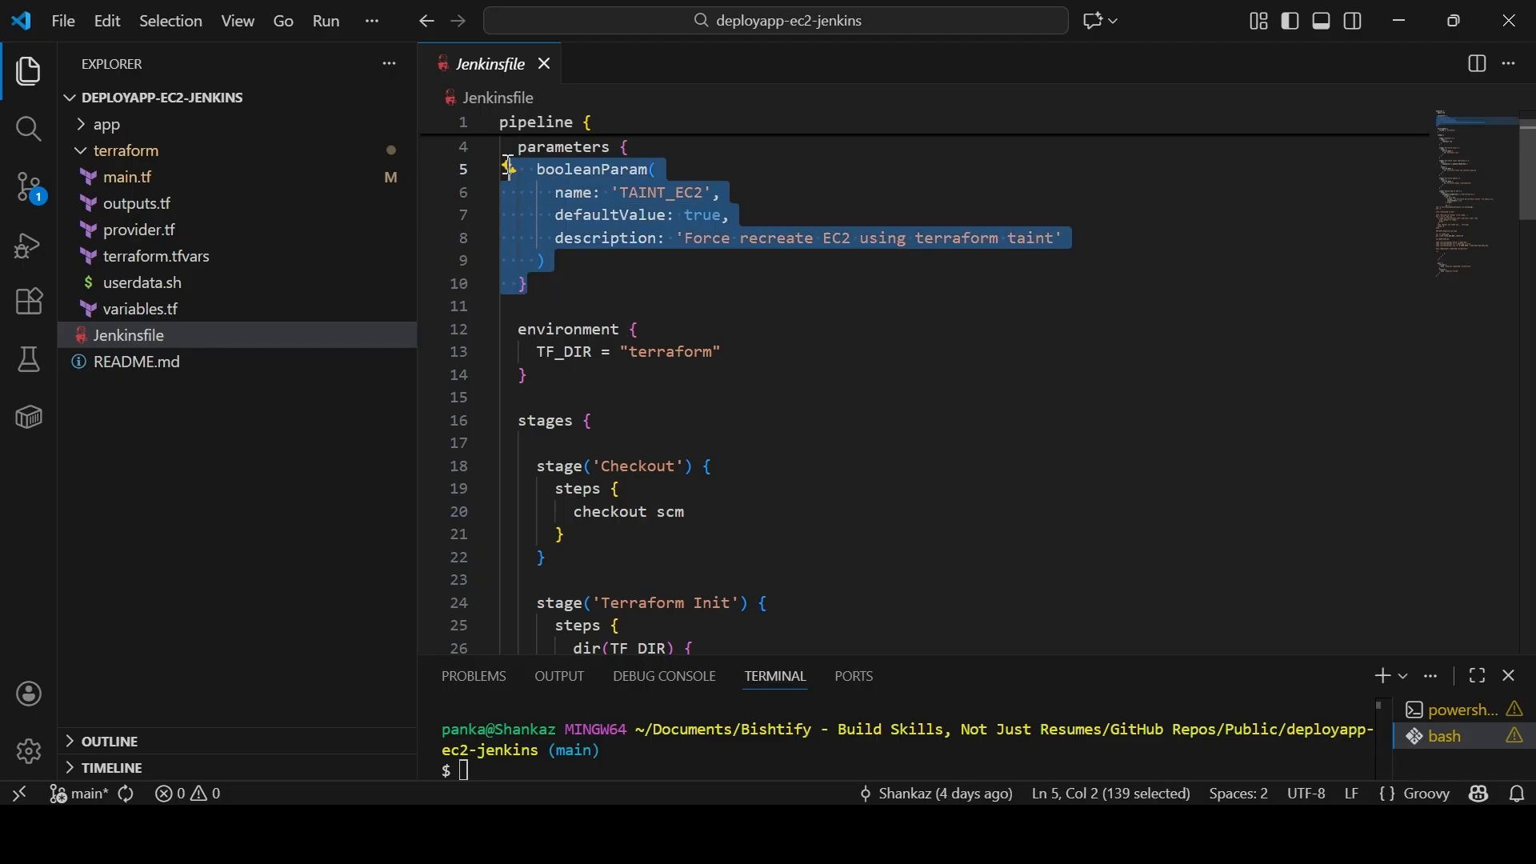
key(shift+alt+Right)
click(722, 835)
click(829, 731)
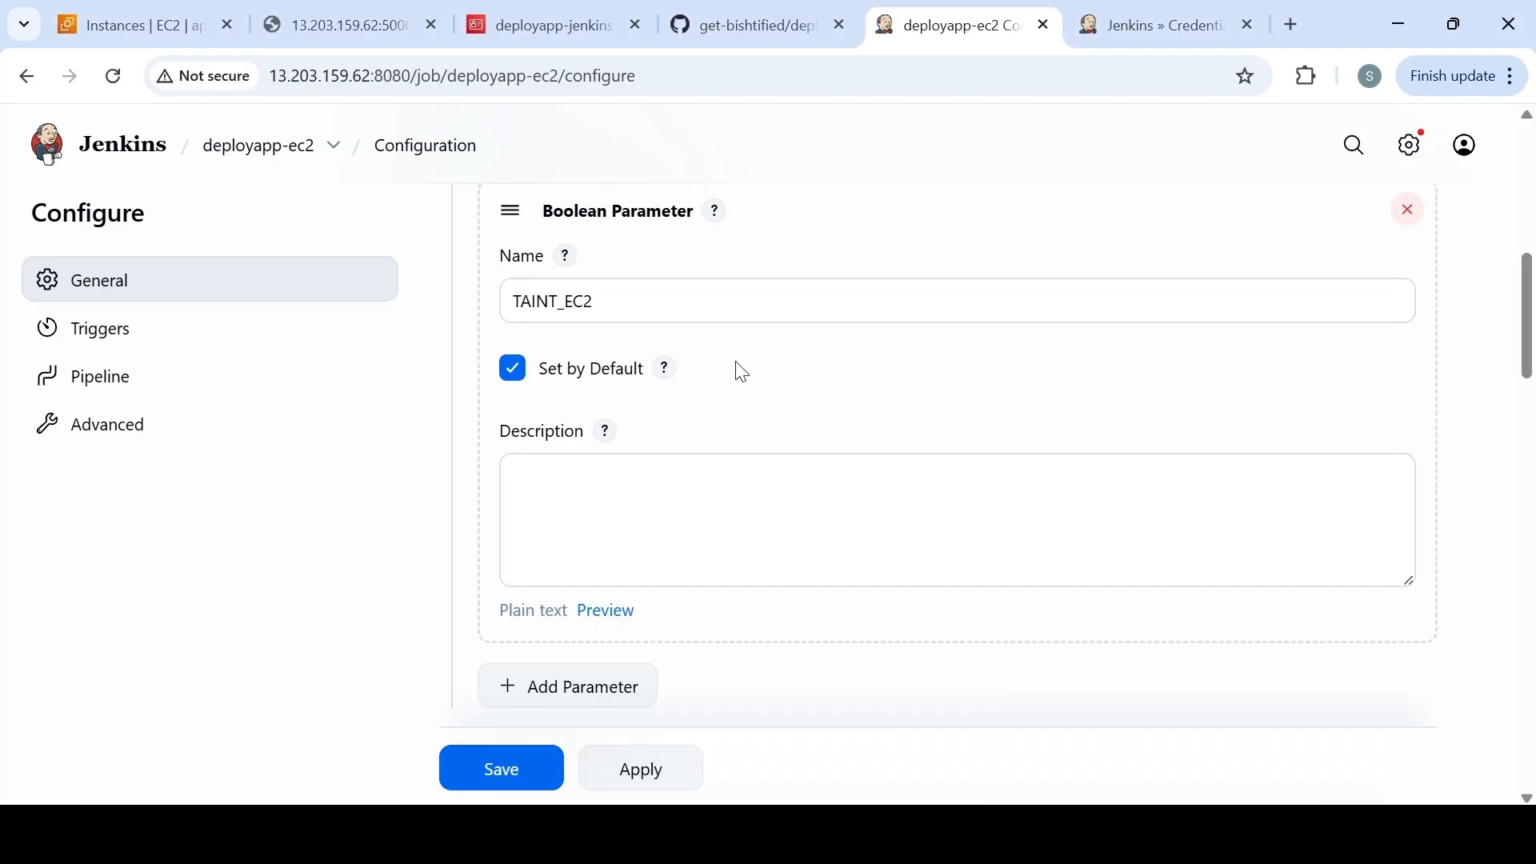
Read the help text for the boolean parameter's Set by Default option
drag(1533, 332, 1534, 344)
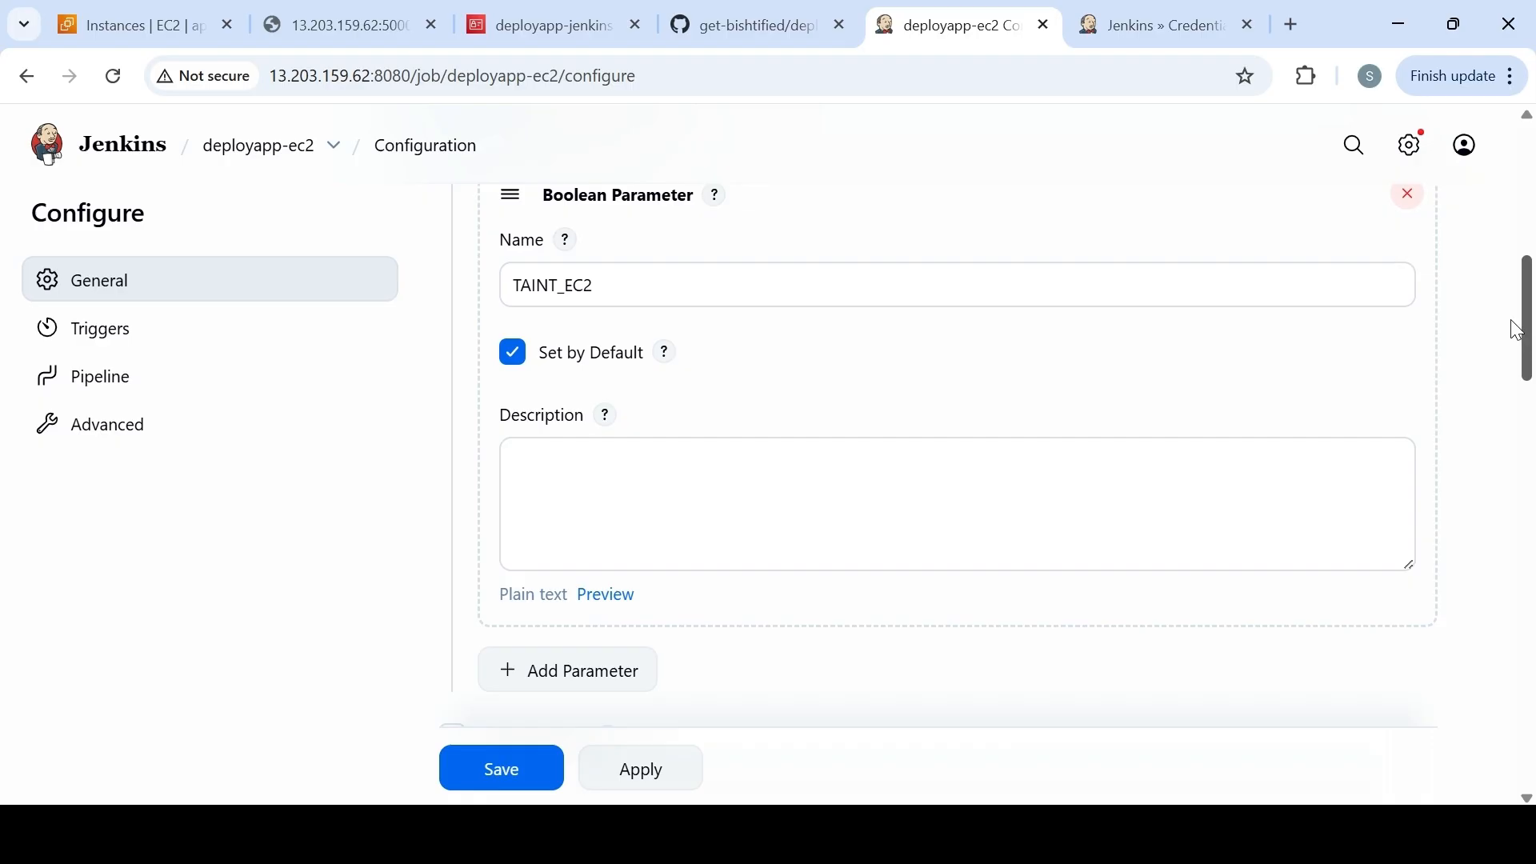
drag(1533, 333, 1533, 330)
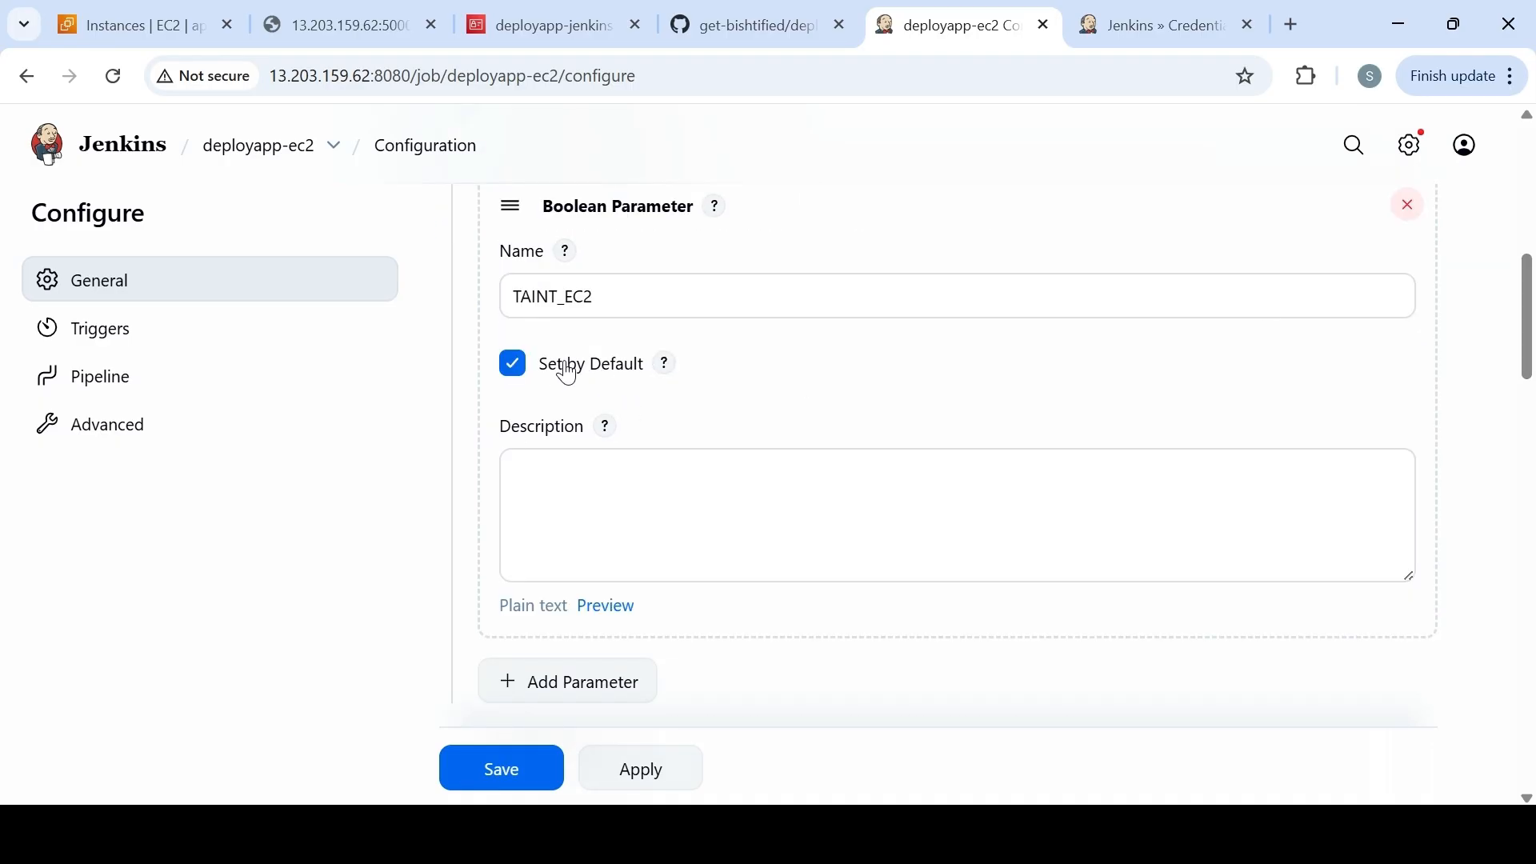
click(666, 380)
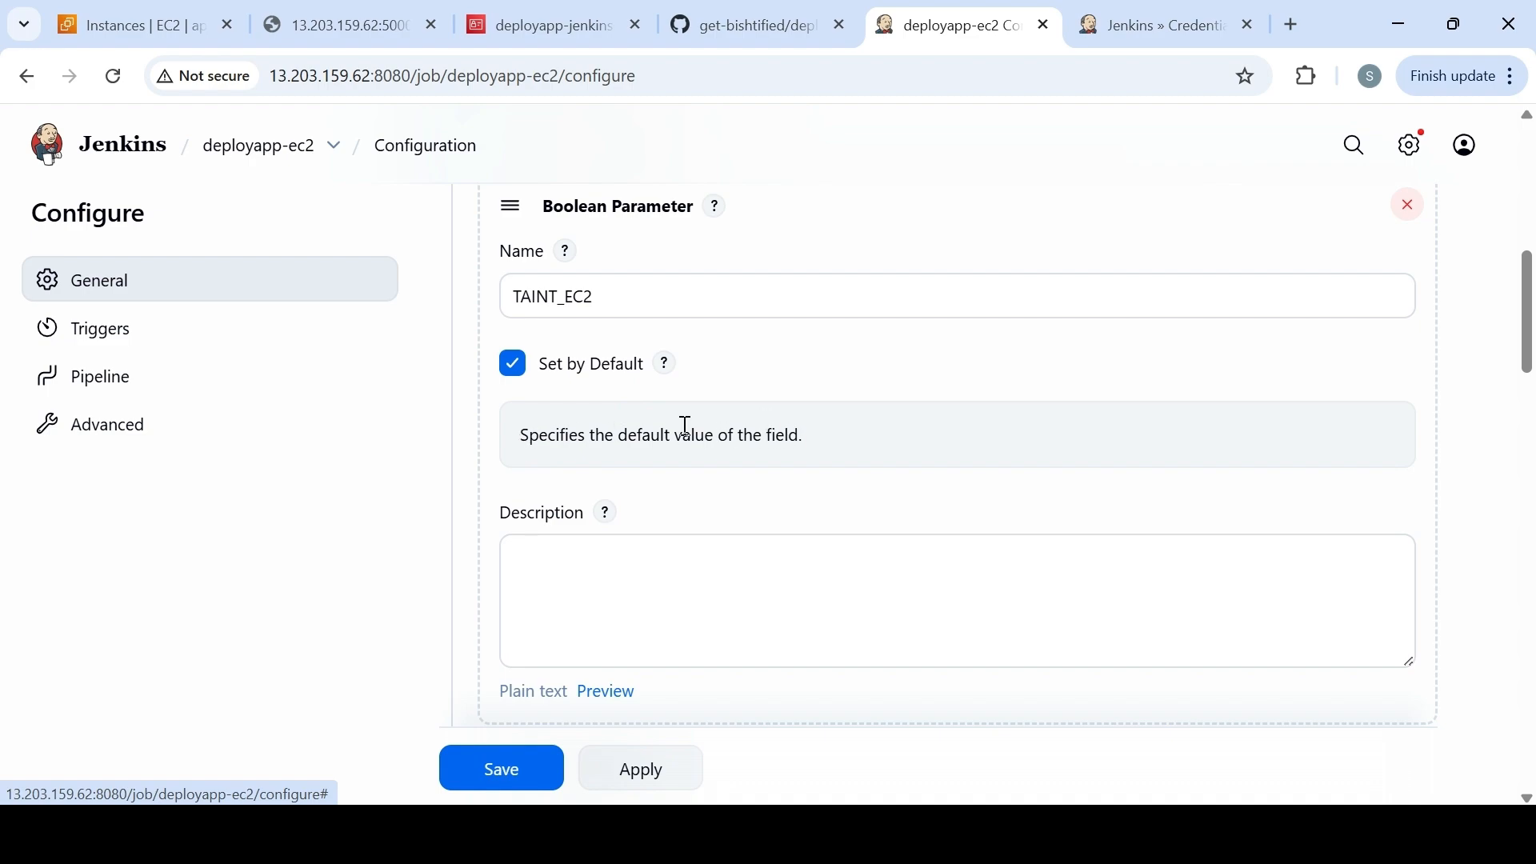
drag(806, 435, 497, 448)
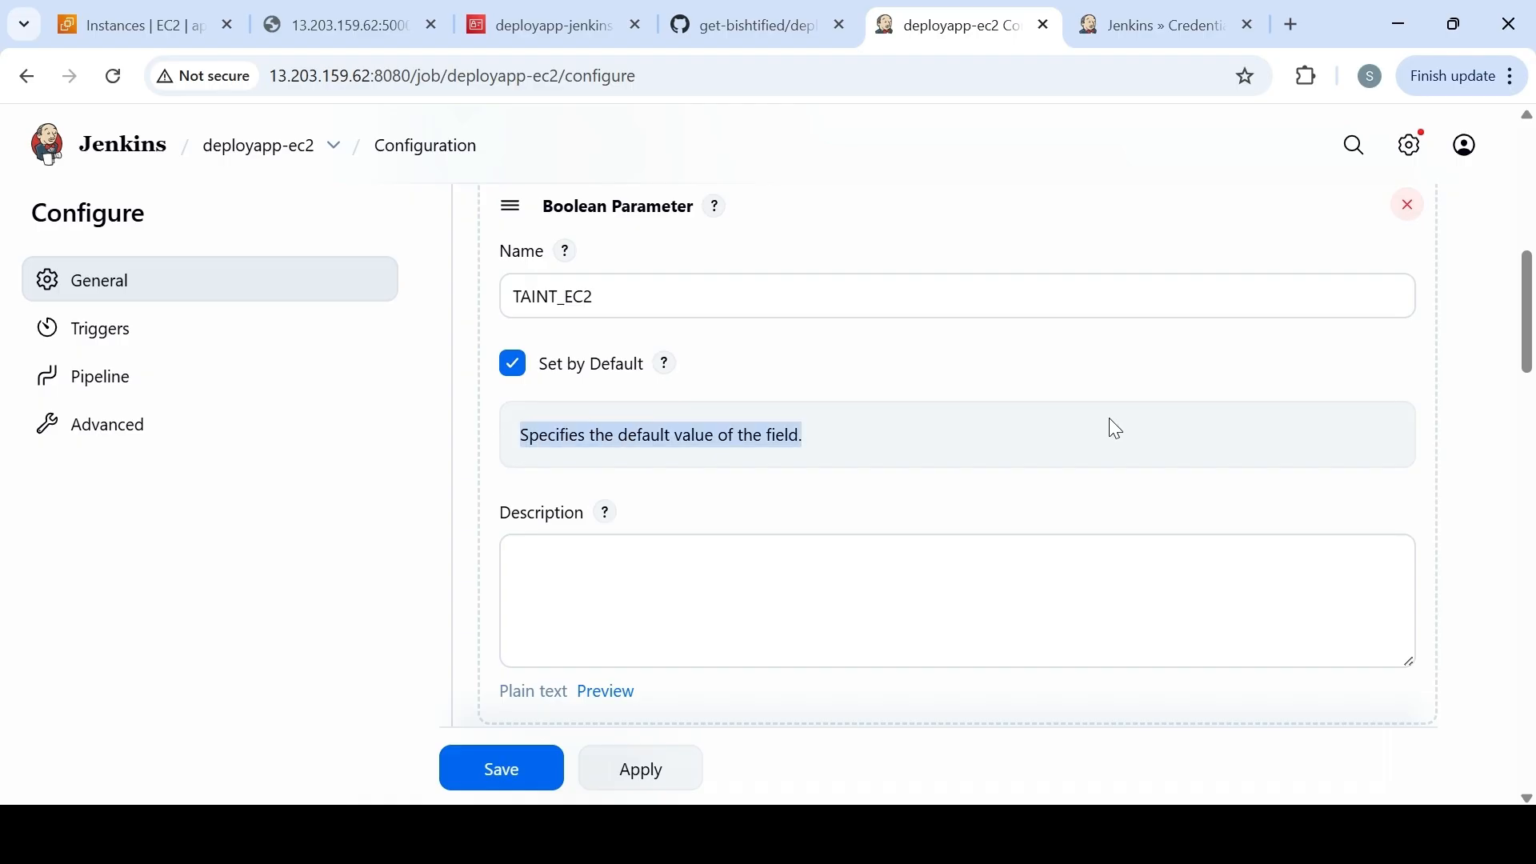
scroll(1519, 355, down, 4)
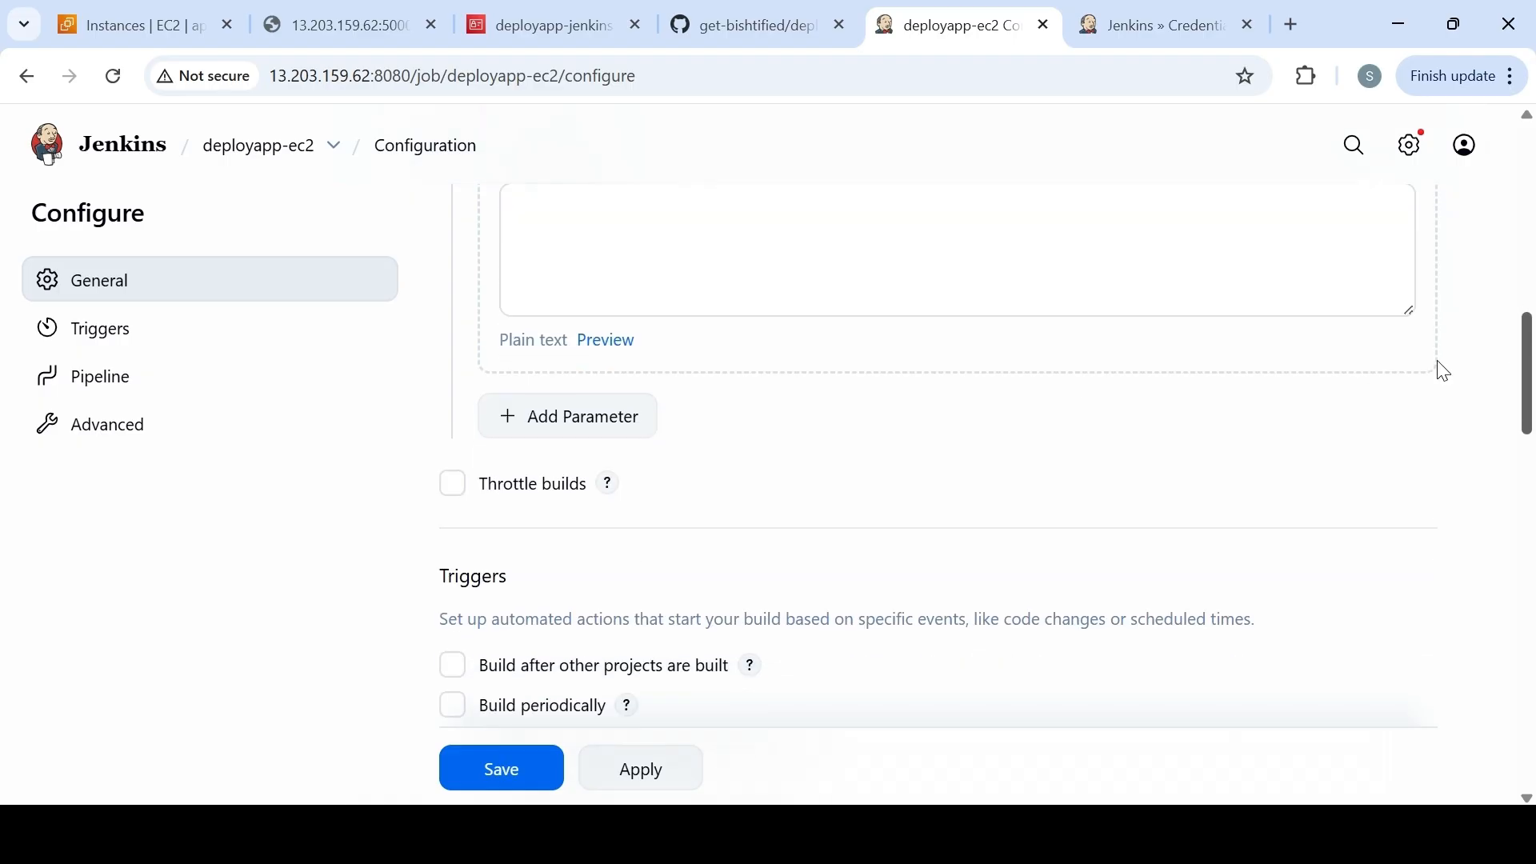
Save the deployapp-ec2 job configuration and start a parameterized build with TAINT_EC2 enabled
click(520, 772)
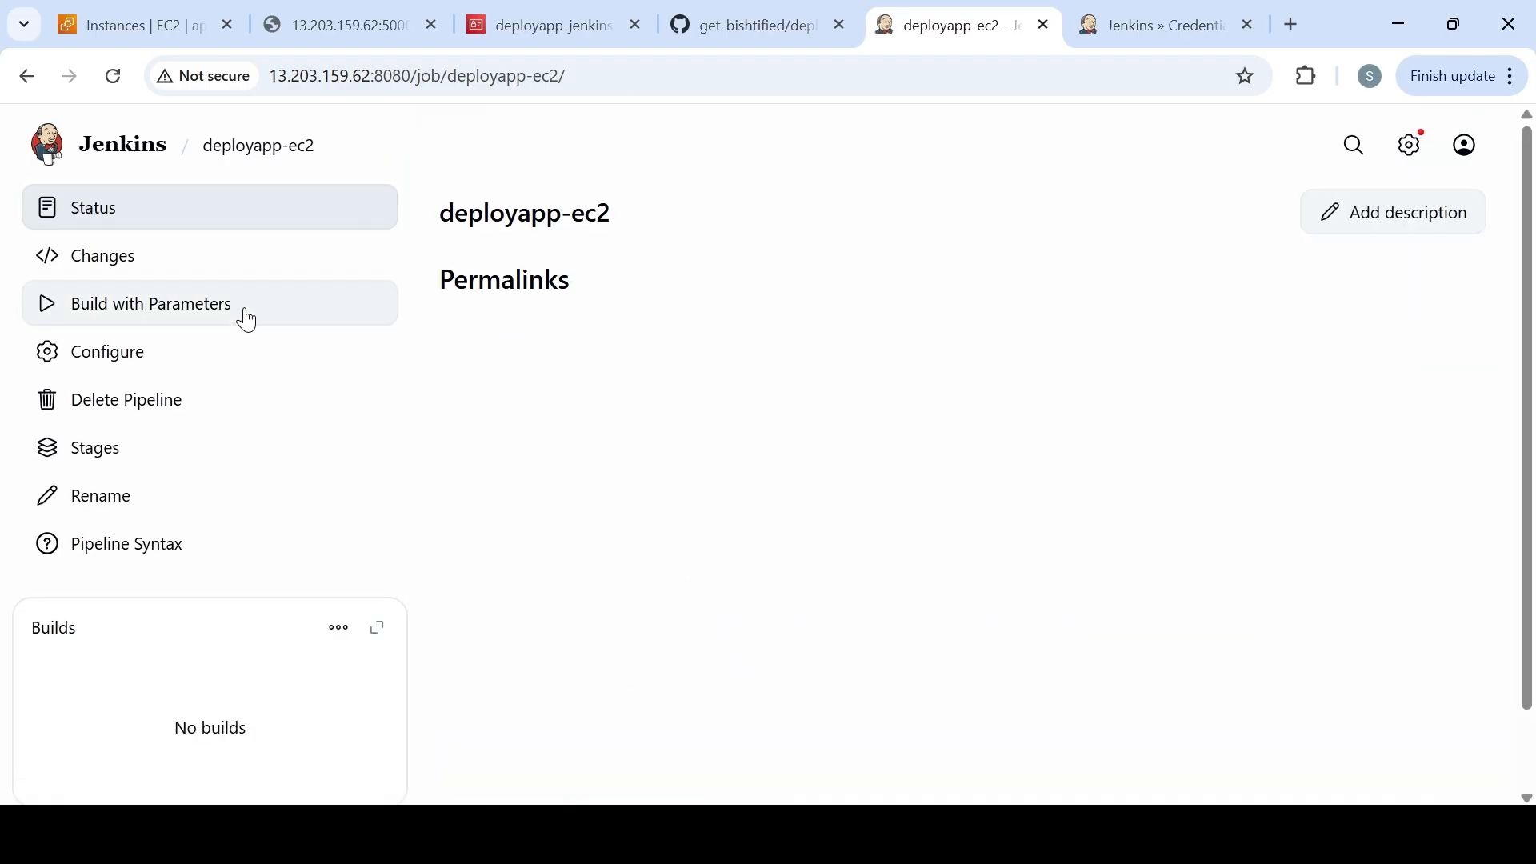
click(247, 320)
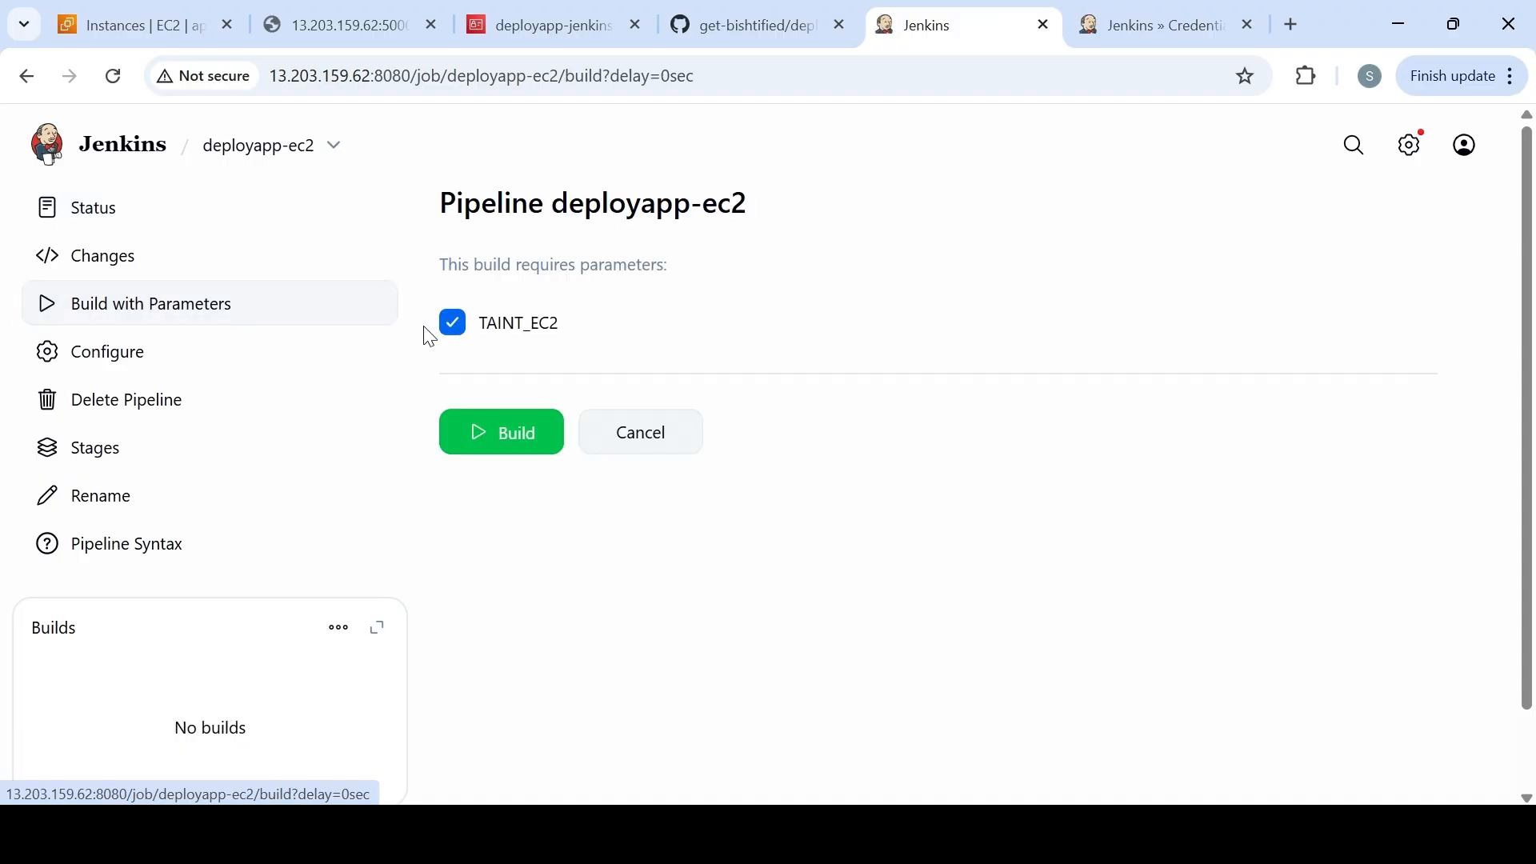
click(453, 324)
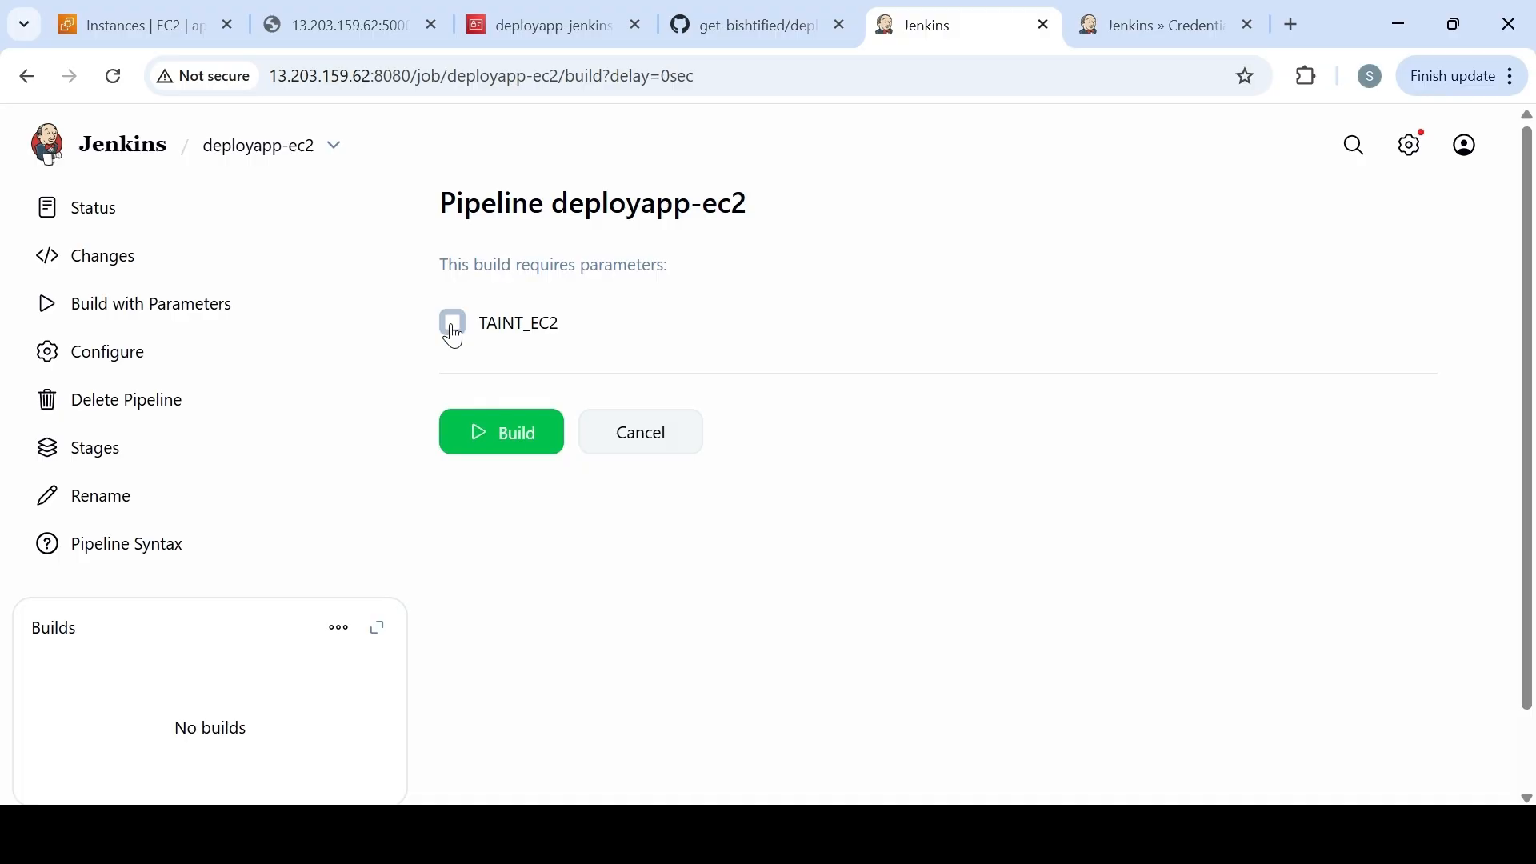
click(453, 326)
click(495, 440)
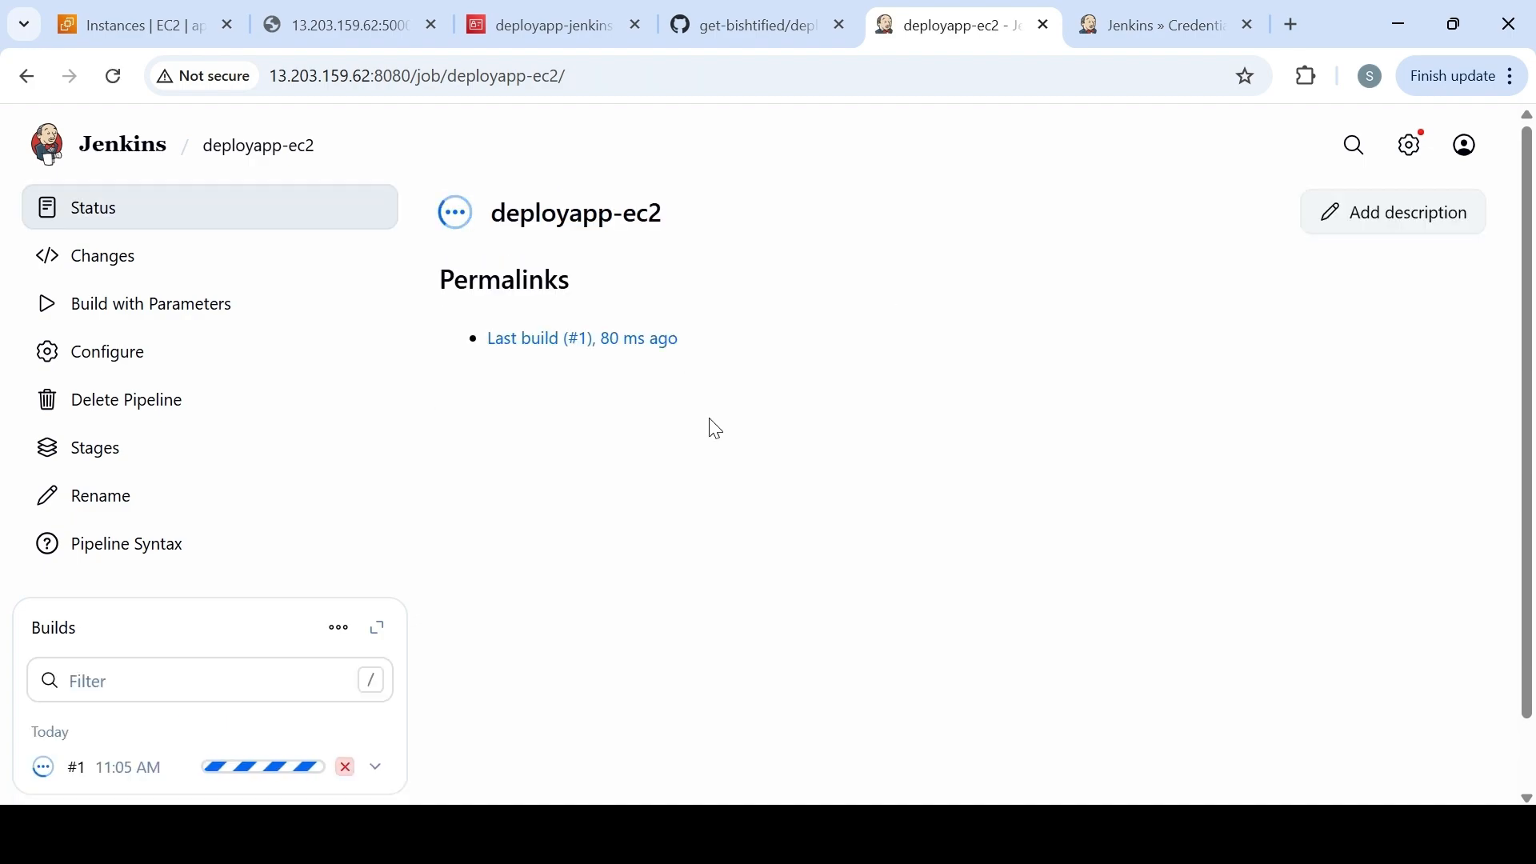
Open the console output of build #1 and examine the log for the stage and command that caused problems
click(377, 772)
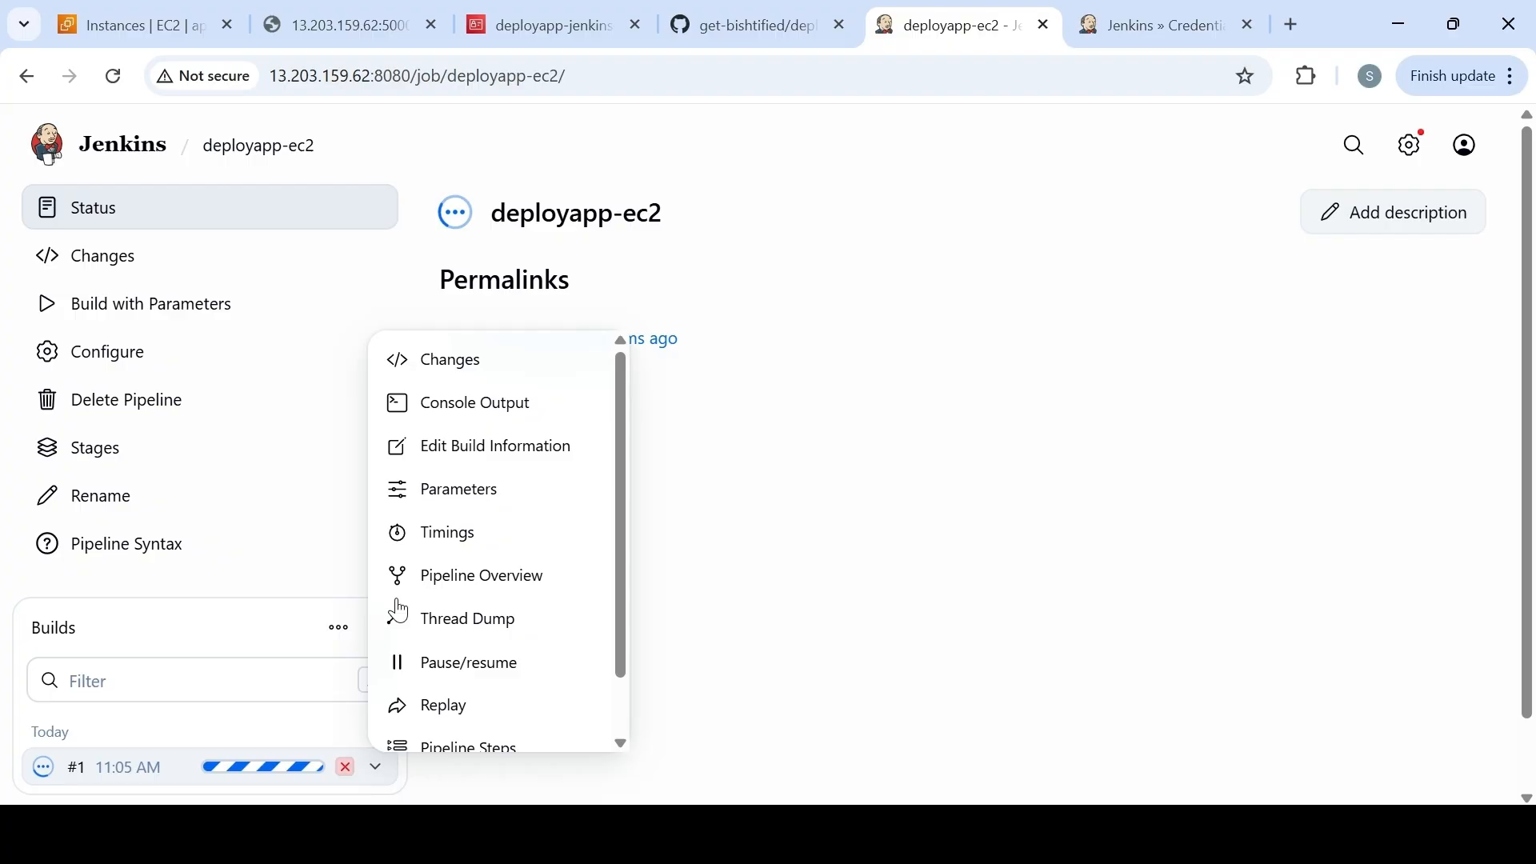
click(477, 415)
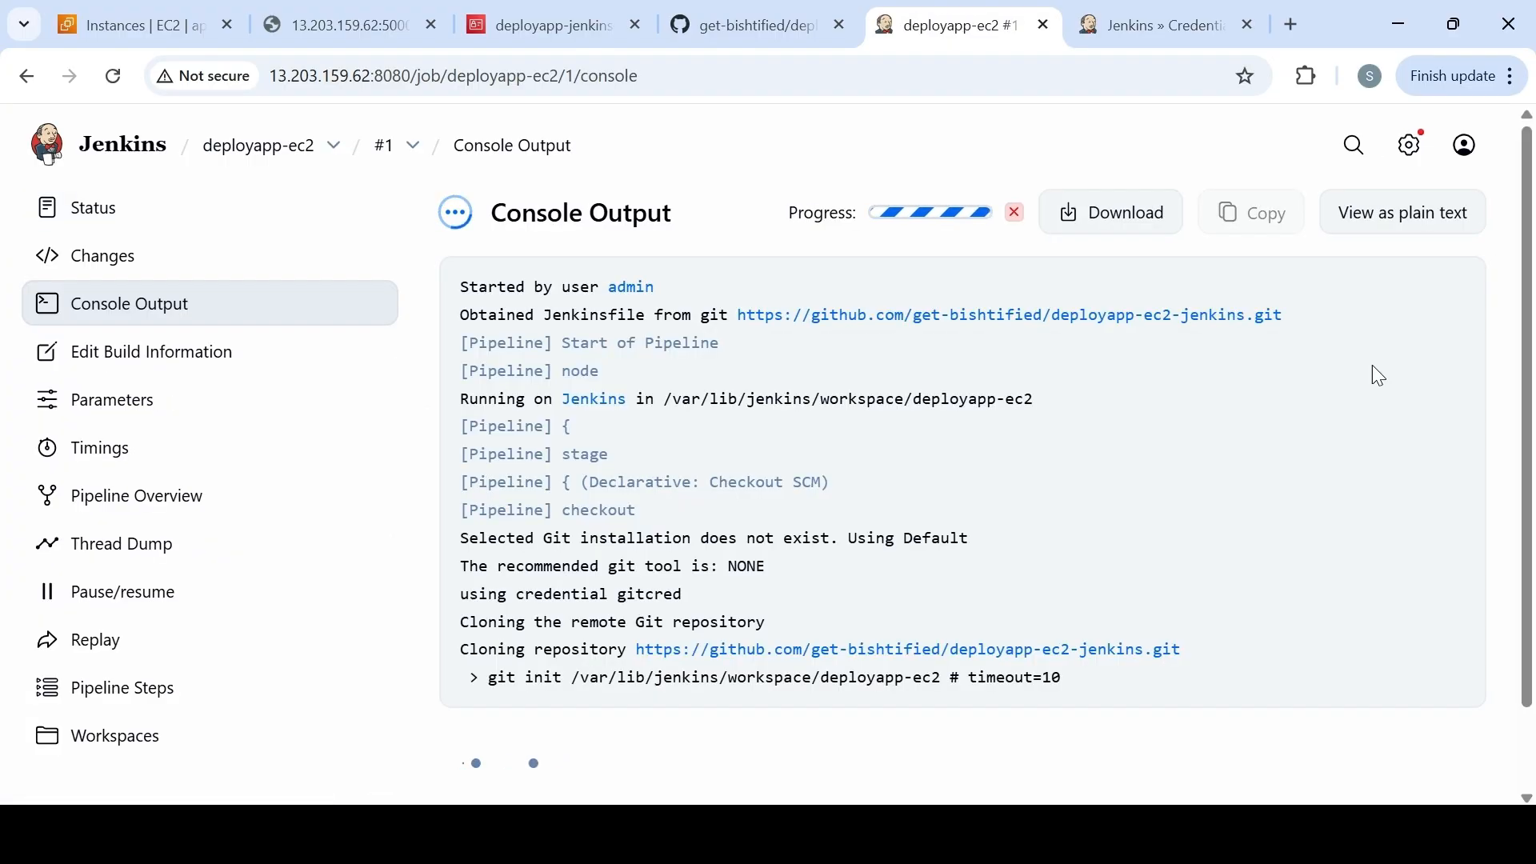
drag(1534, 332, 1535, 351)
scroll(1532, 504, down, 3)
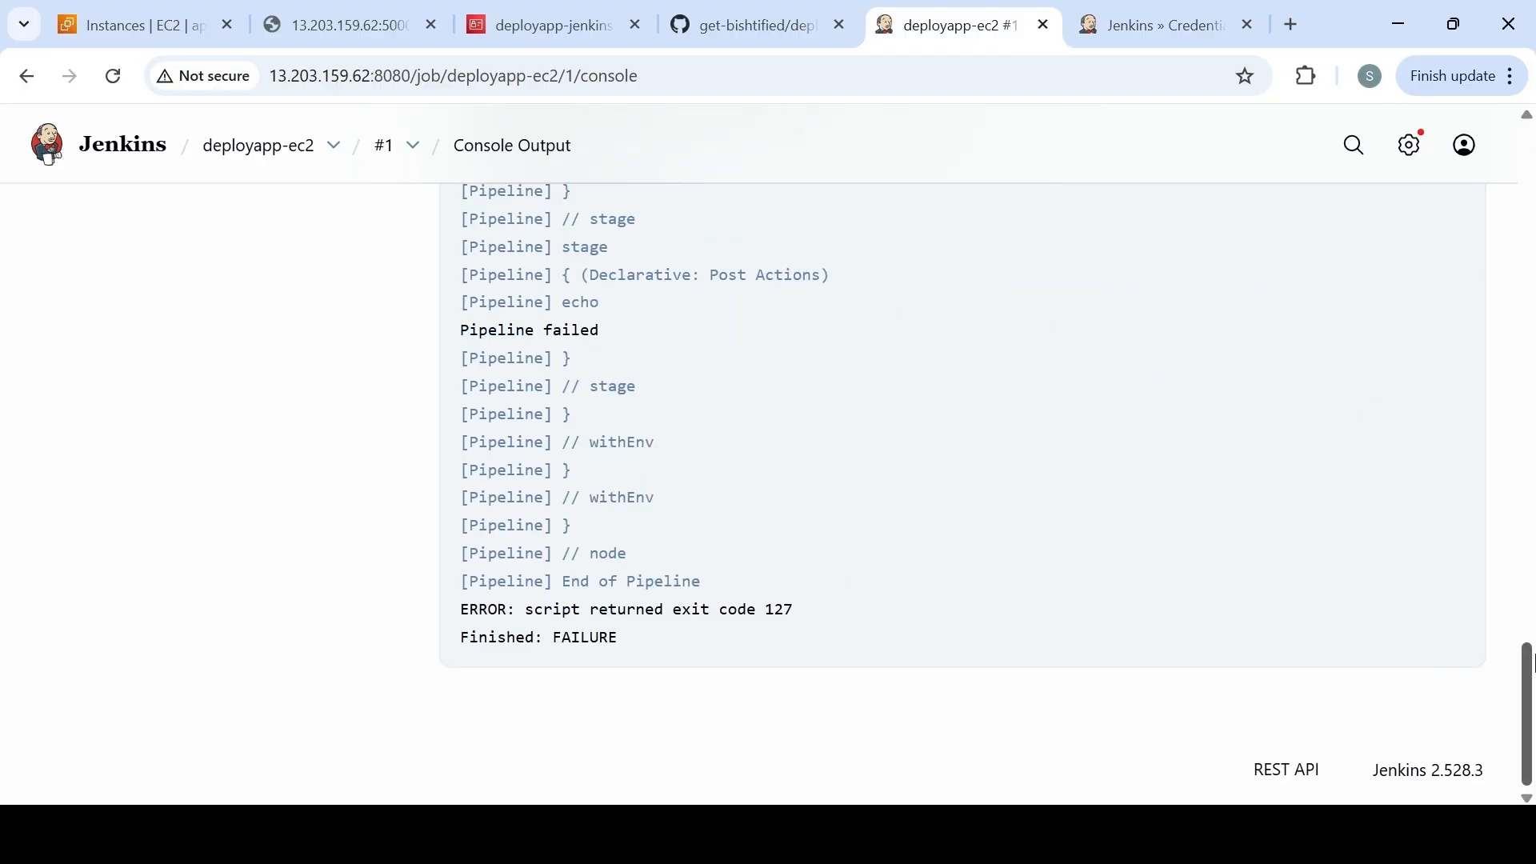
drag(1532, 708, 1532, 552)
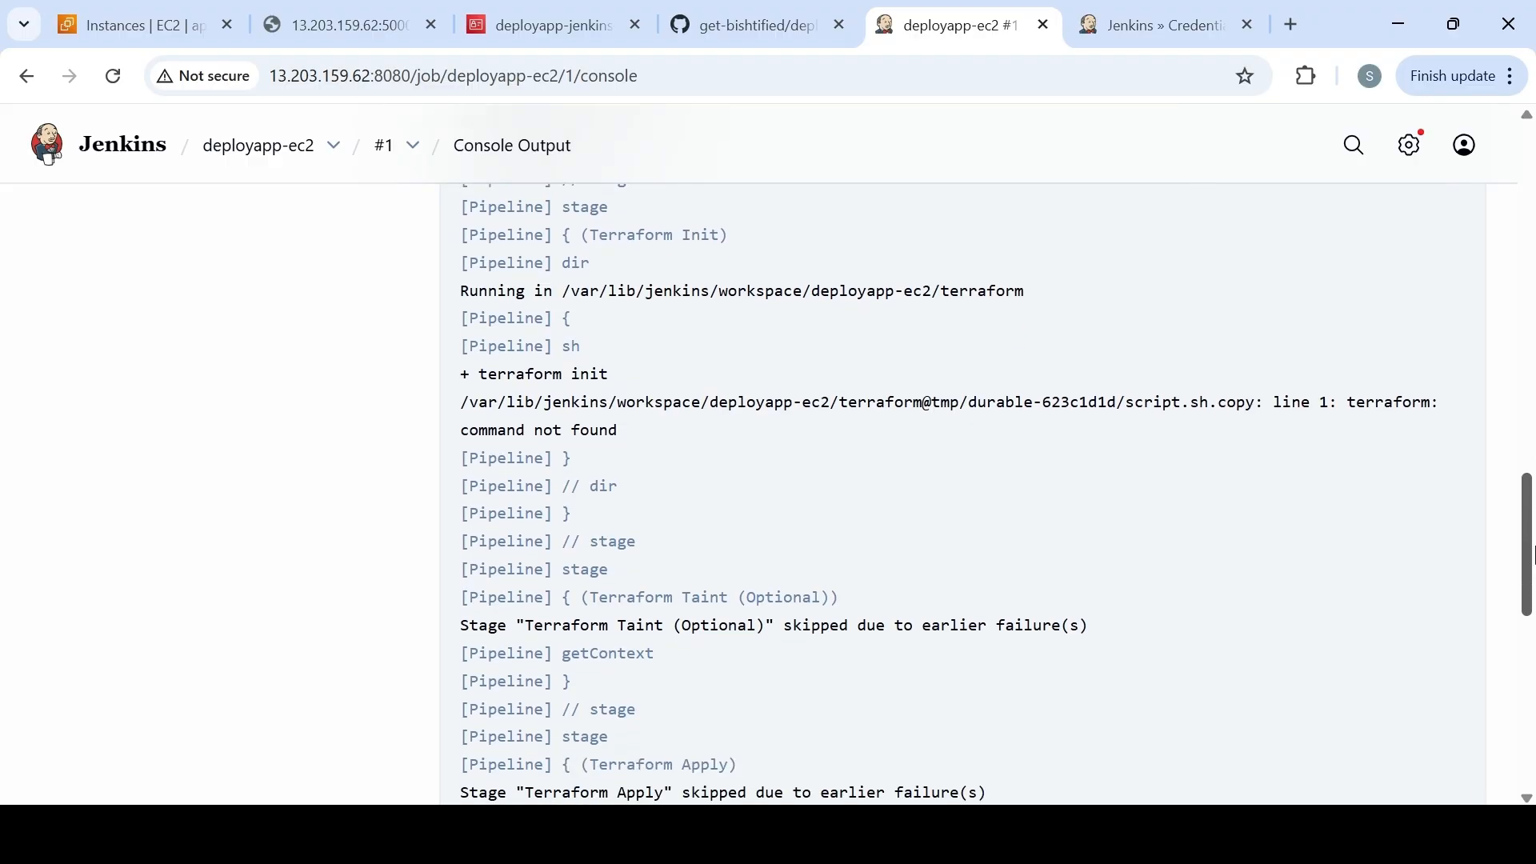
drag(1532, 551, 1532, 176)
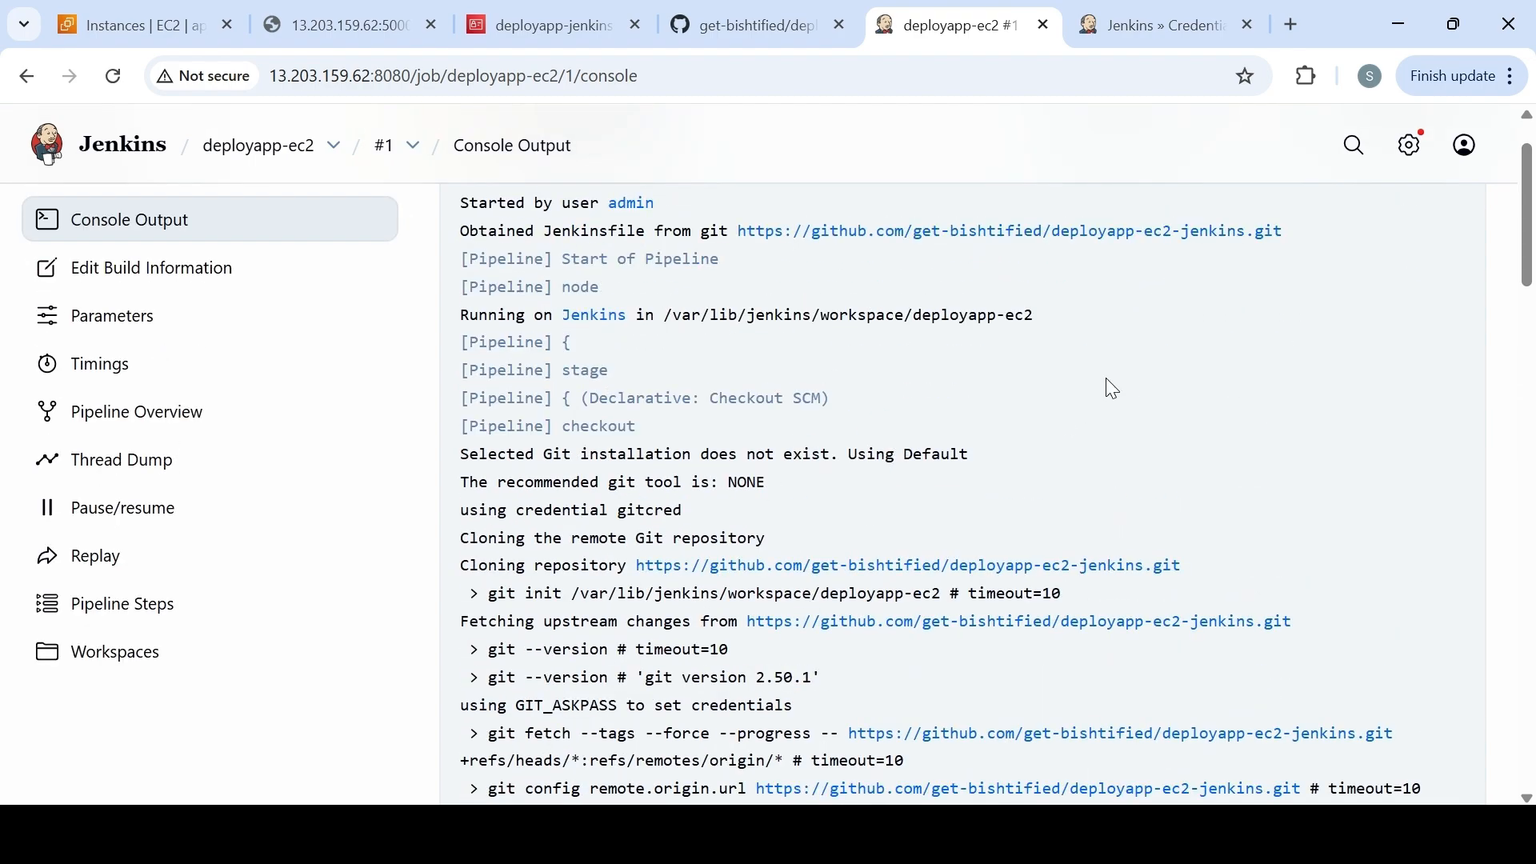
drag(1532, 279, 1530, 676)
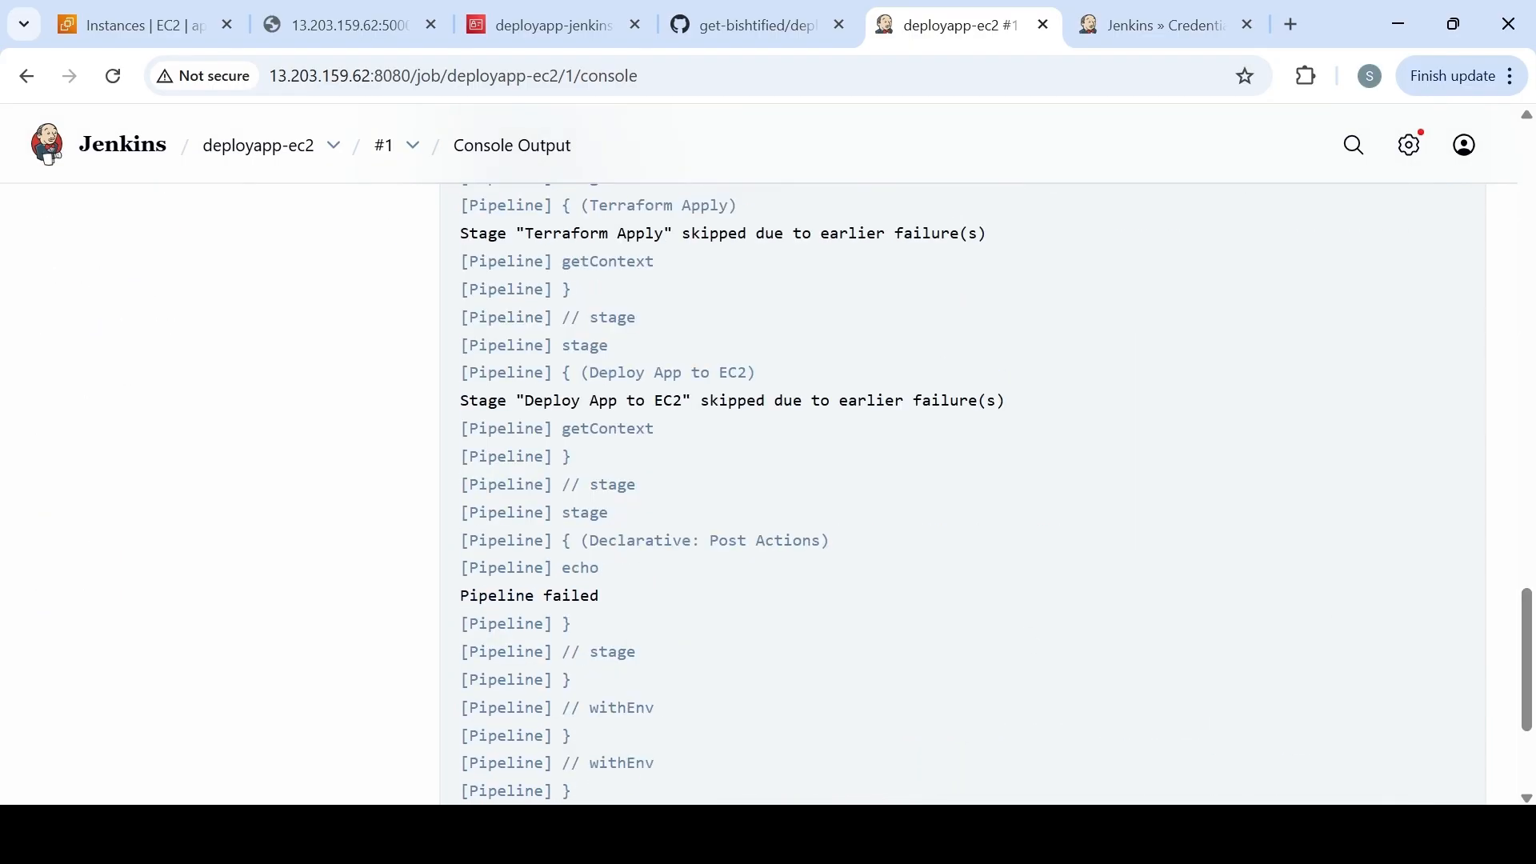
Review the Terraform Init stage of the Jenkinsfile in VS Code, and return to the build console in Chrome
key(alt+Tab)
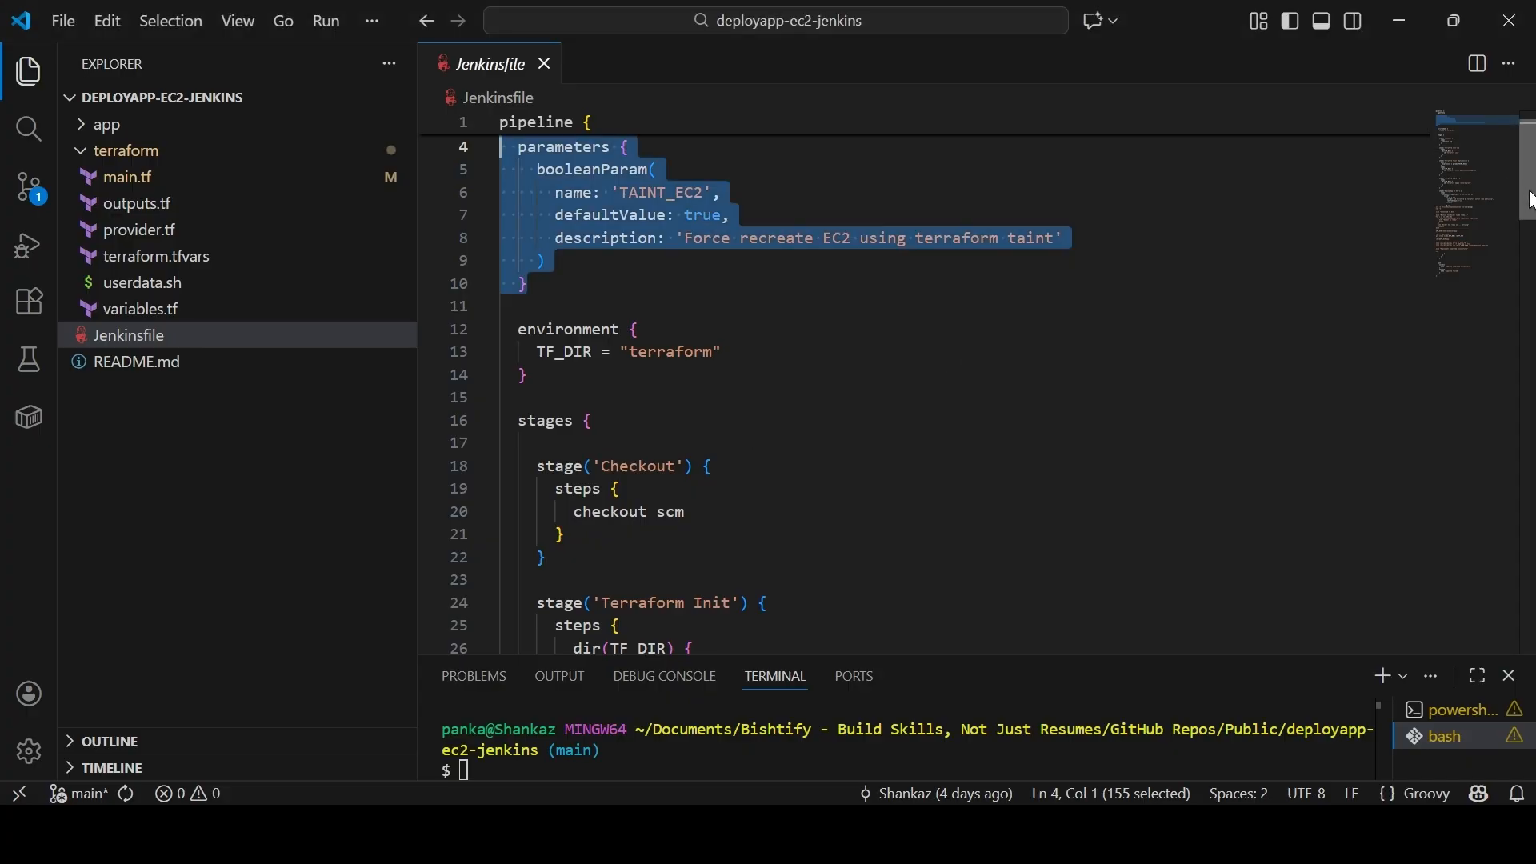
scroll(1440, 290, down, 5)
drag(1531, 249, 1533, 184)
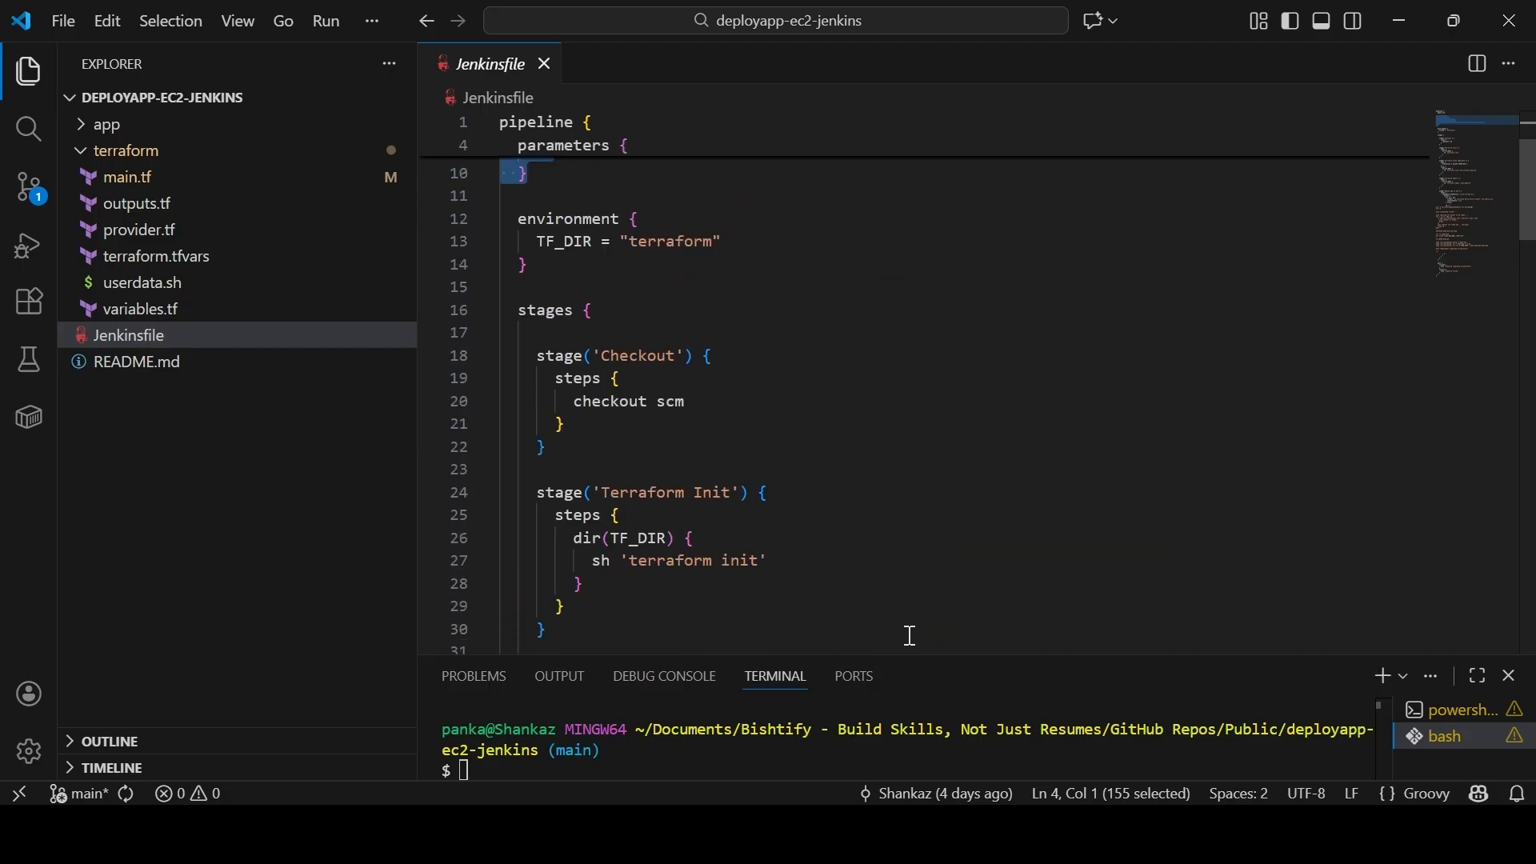
click(672, 833)
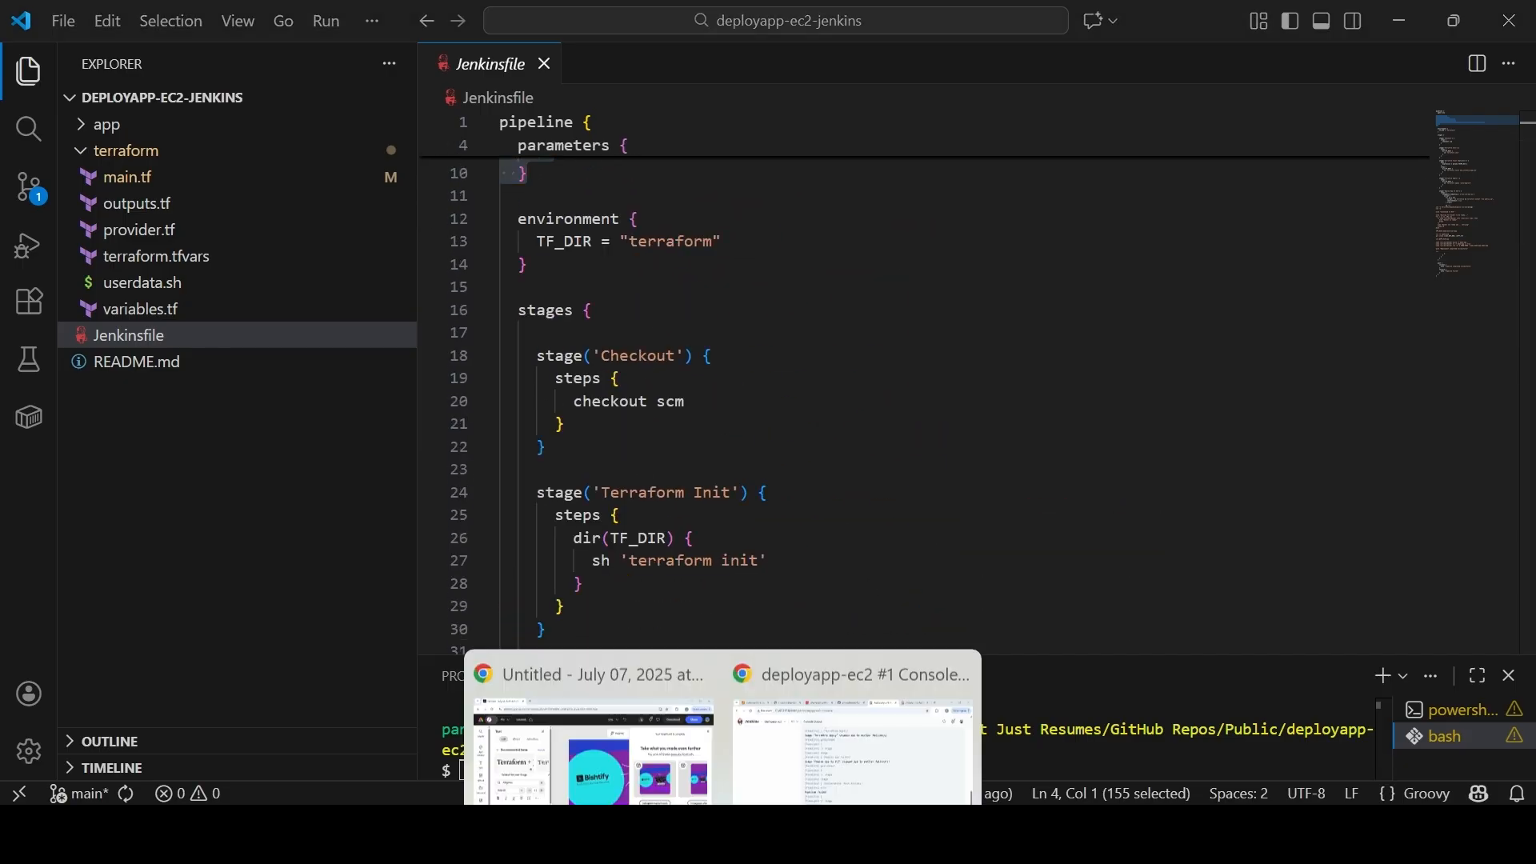
click(815, 736)
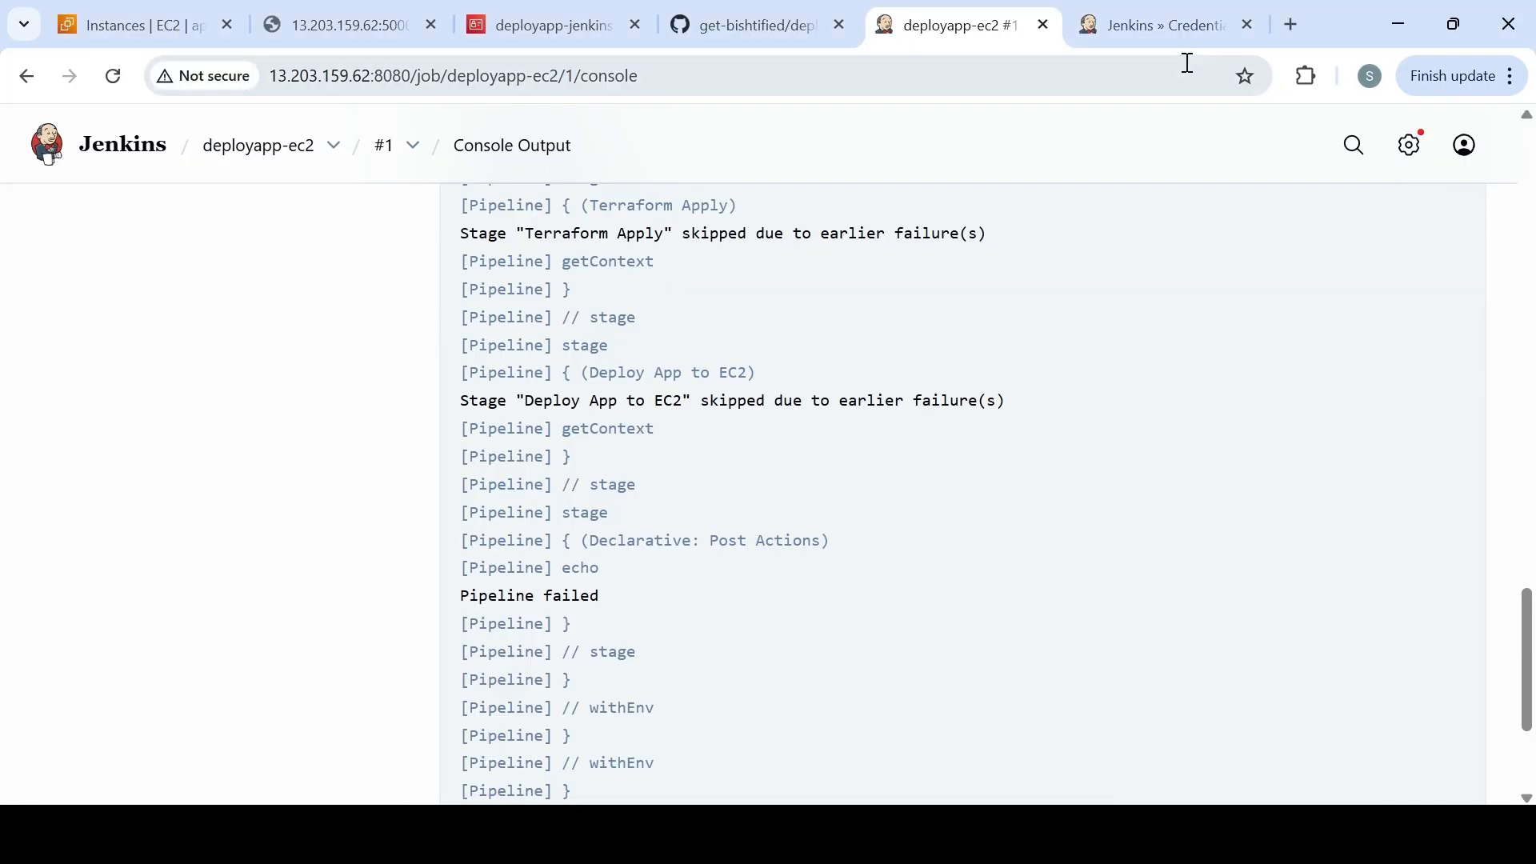
Search Google for "terraform install aws AL3" in a new tab and open HashiCorp's Install Terraform tutorial
click(1293, 25)
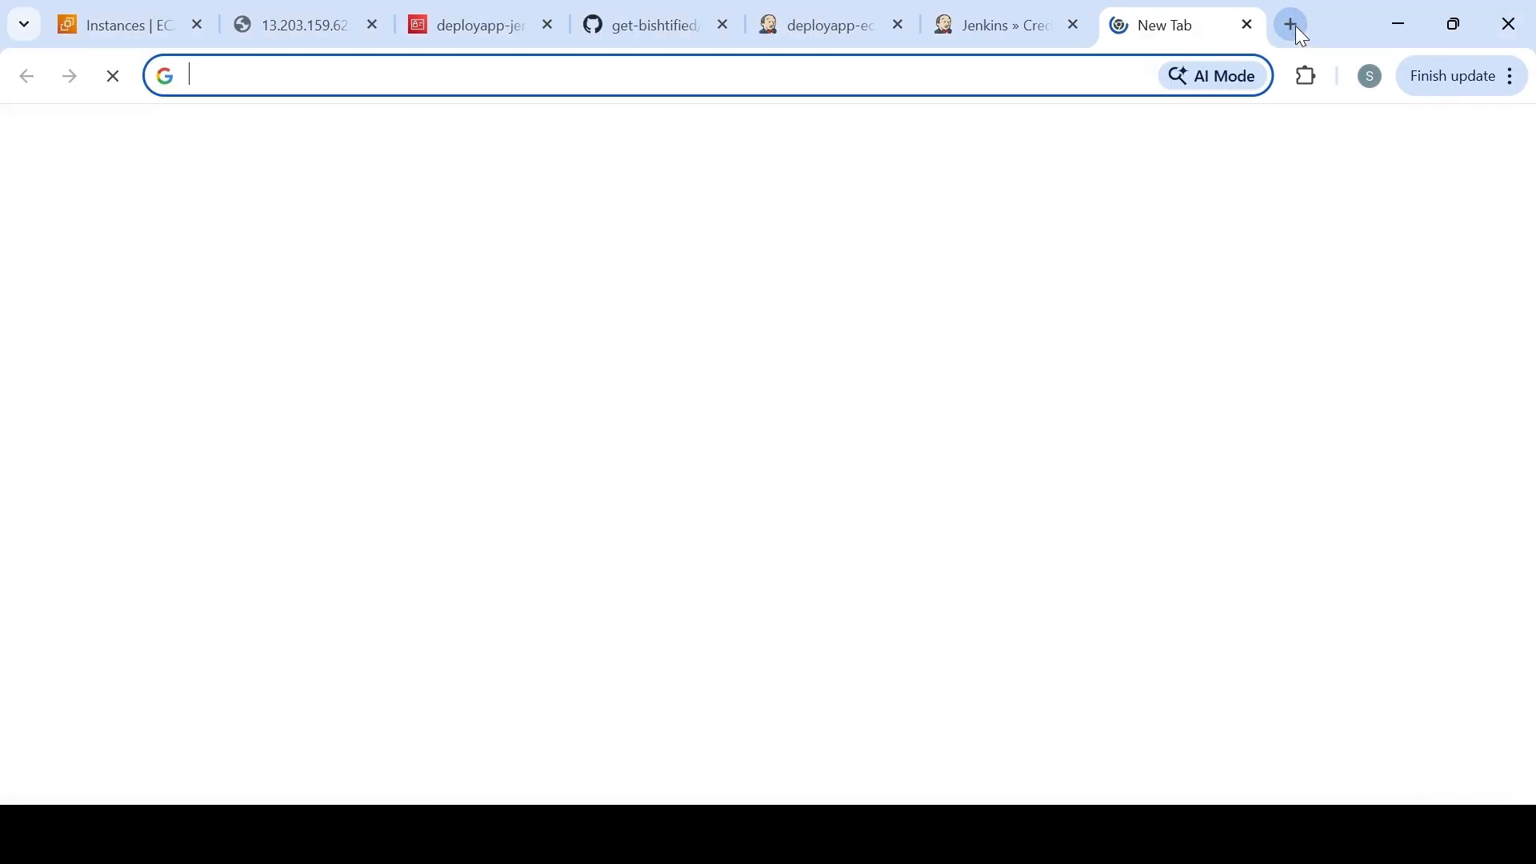
text(te)
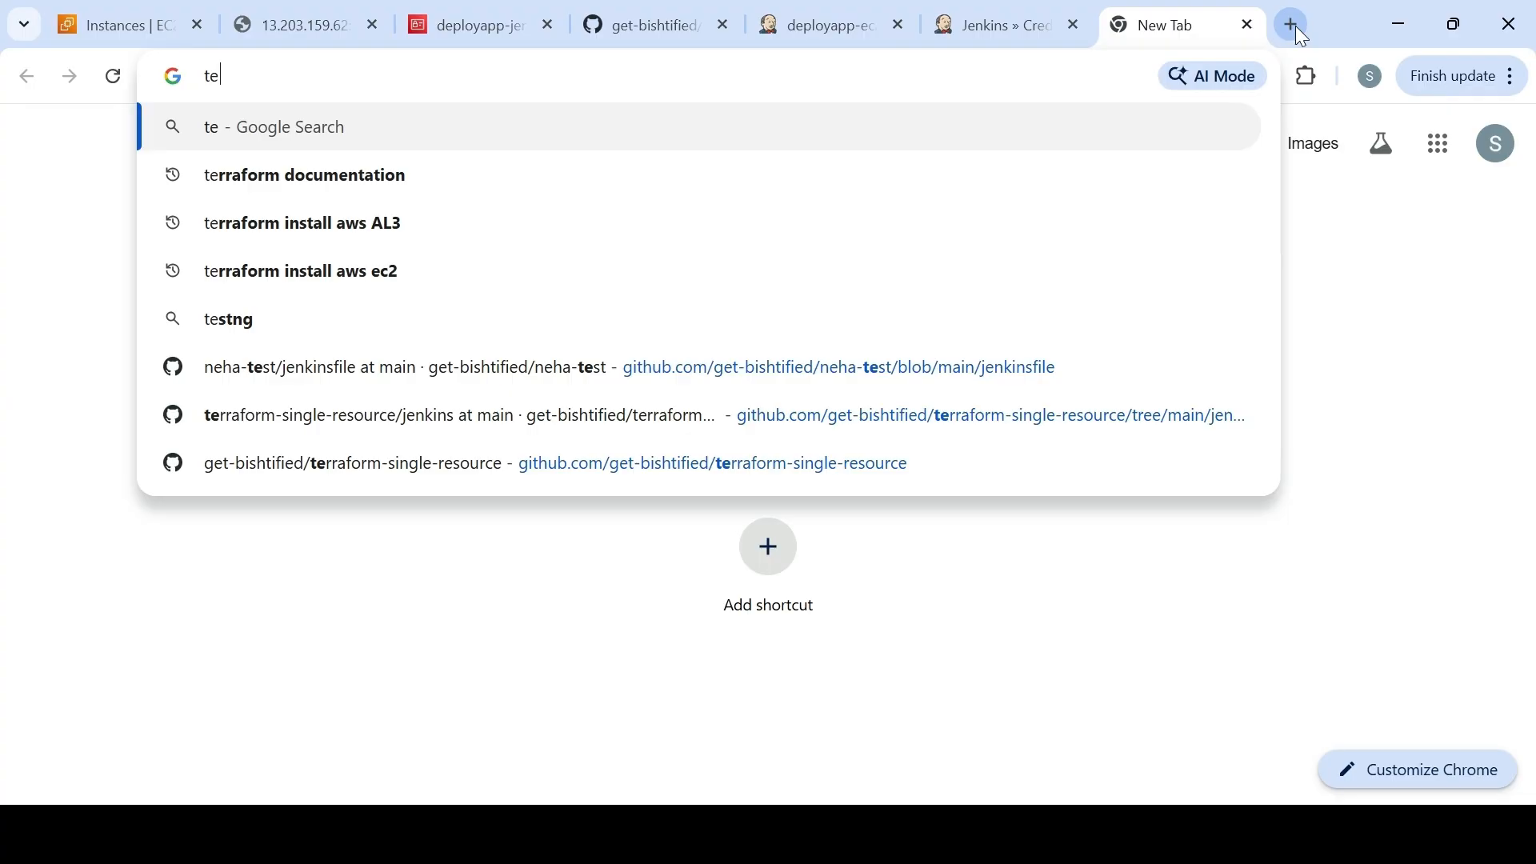
text(rra)
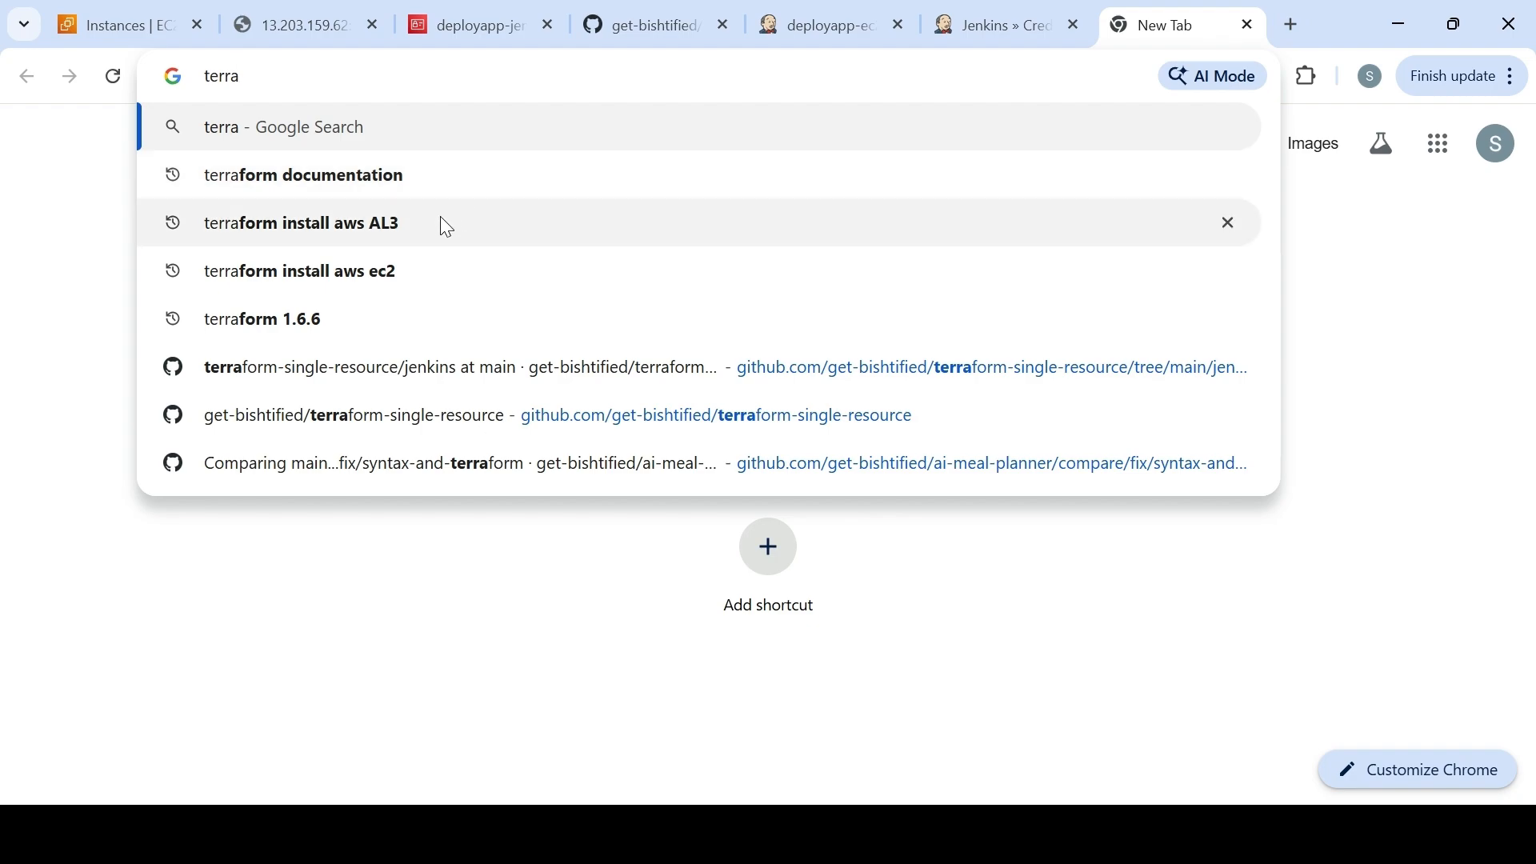
click(400, 230)
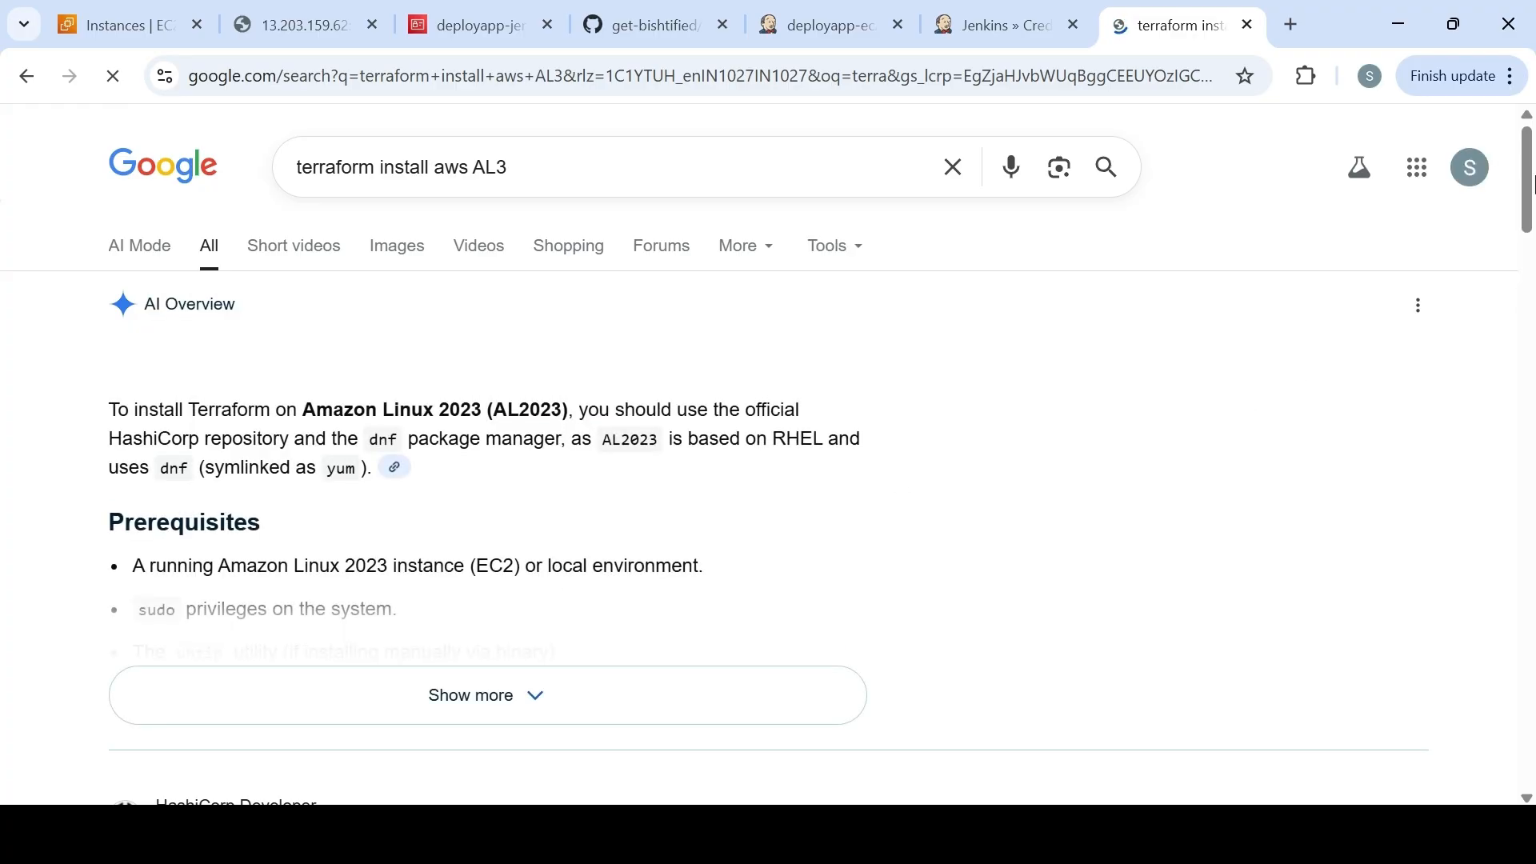
scroll(1530, 215, down, 5)
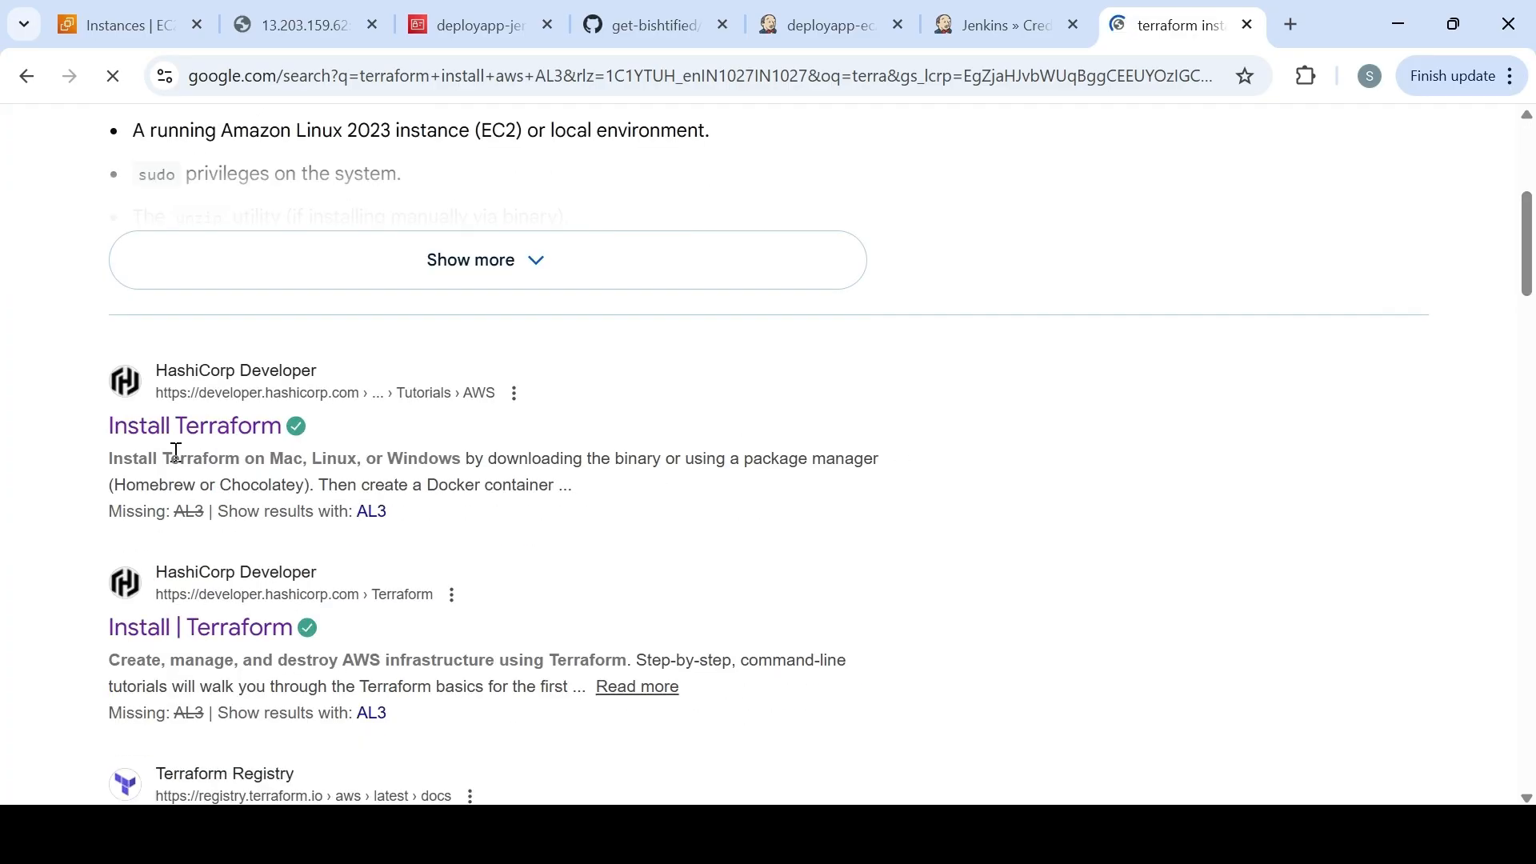
click(196, 426)
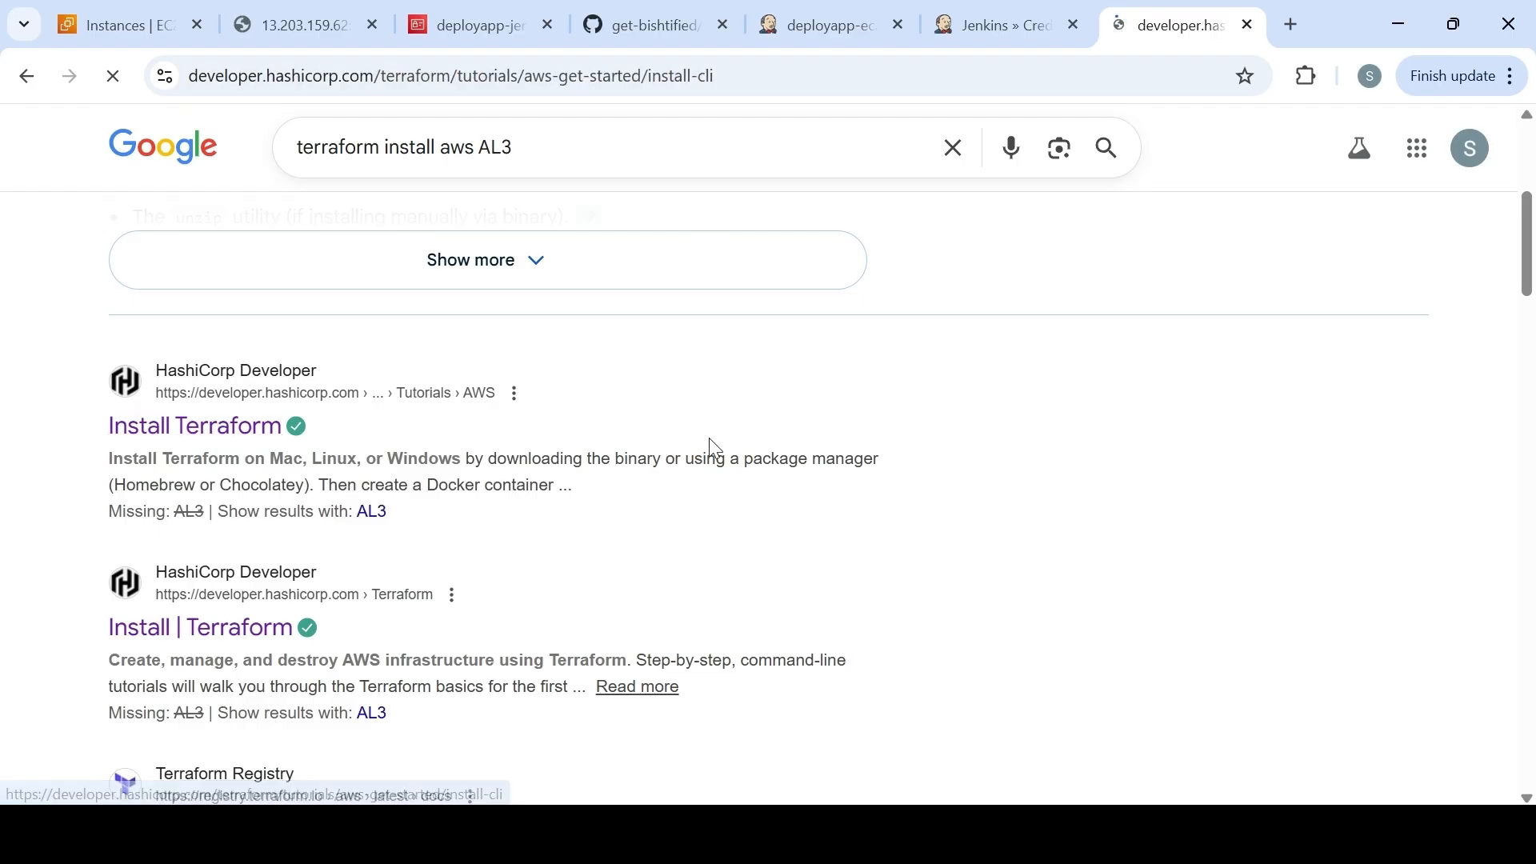
Show the Linux package manager instructions for Amazon Linux 2023 and copy the dnf-plugins-core install command
drag(1529, 204, 1530, 326)
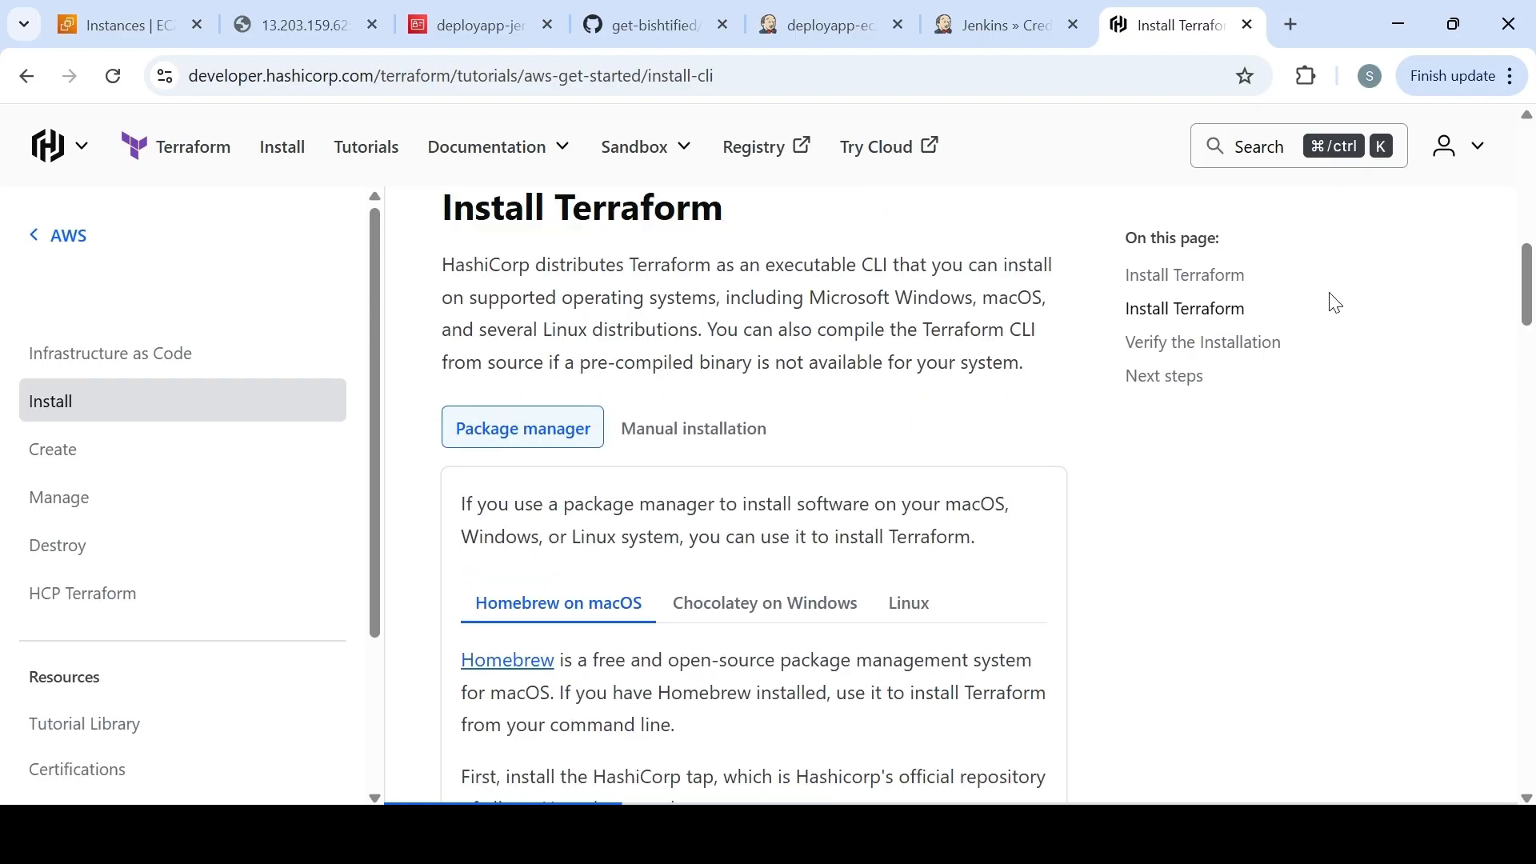
click(910, 604)
mouse_move(1529, 267)
mouse_down()
mouse_move(1529, 324)
mouse_move(1529, 282)
mouse_up()
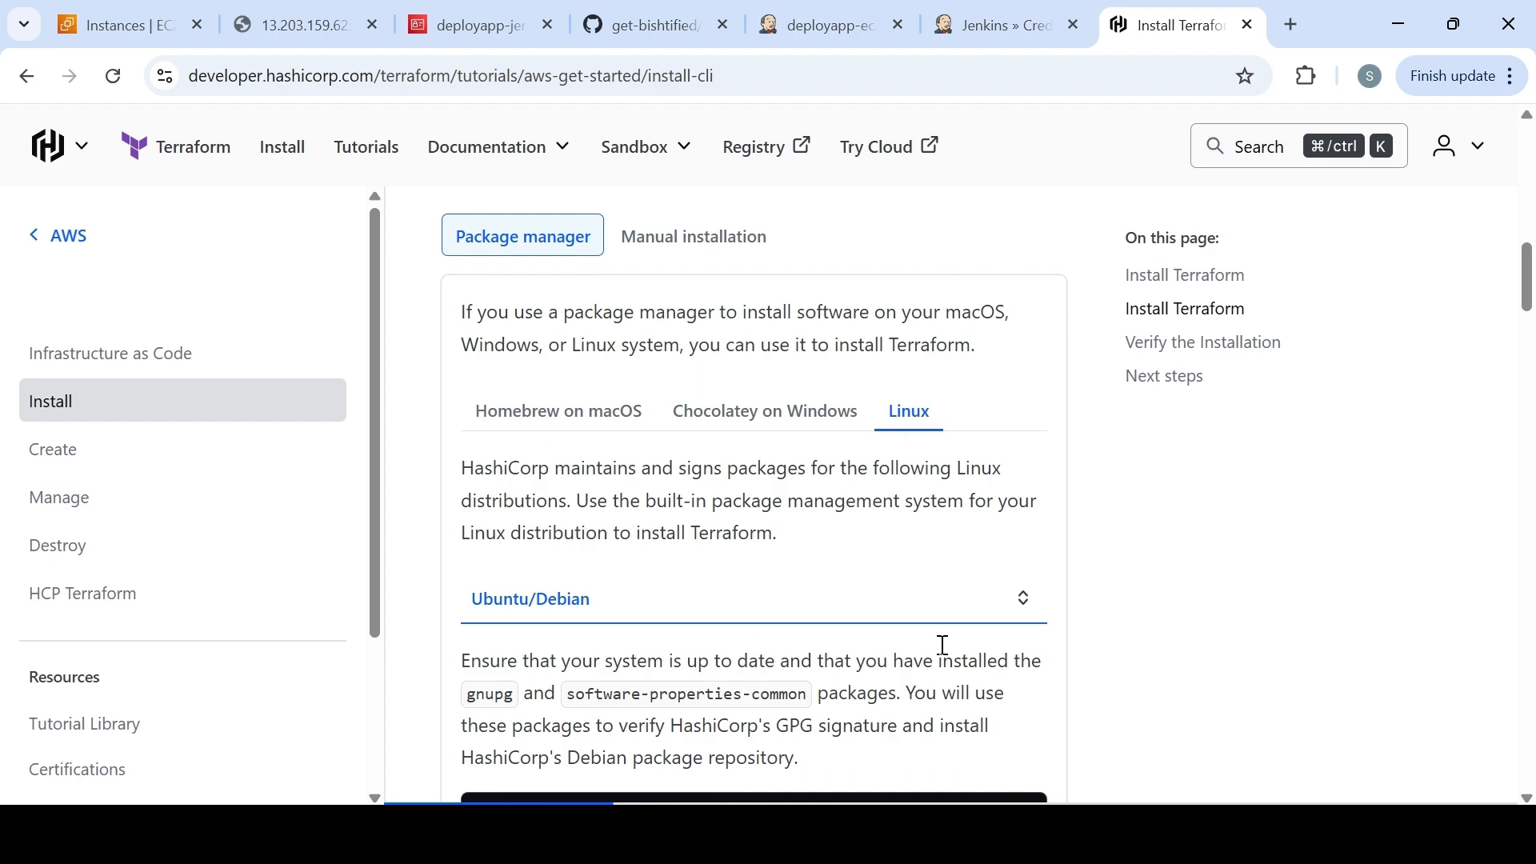
click(920, 598)
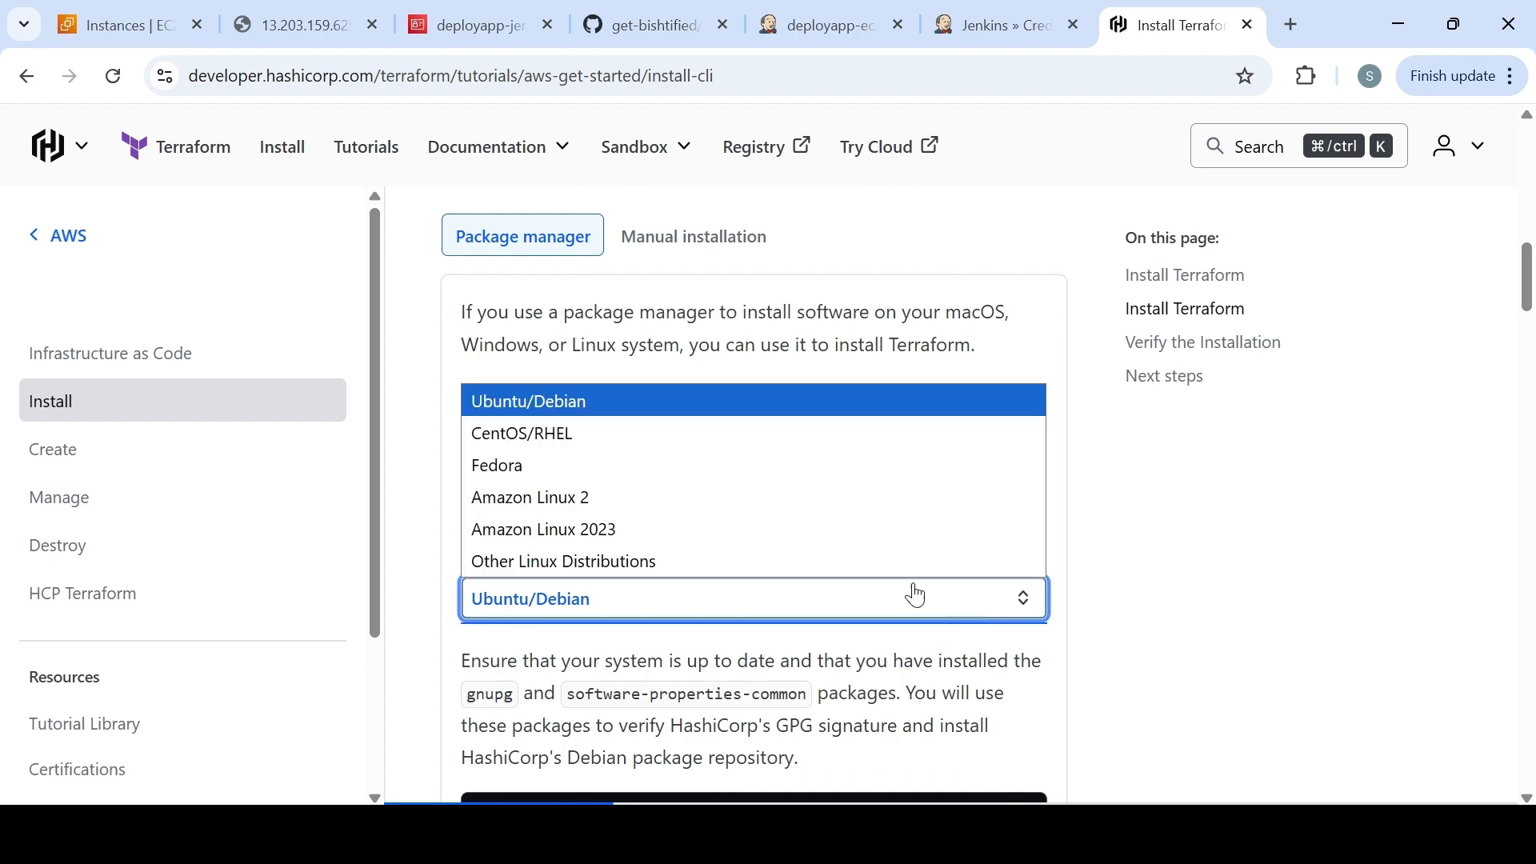
click(592, 530)
drag(1530, 324, 1531, 369)
click(1015, 292)
Switch to the PuTTY terminal of the EC2 server and restart its inactive session
key(alt+Tab)
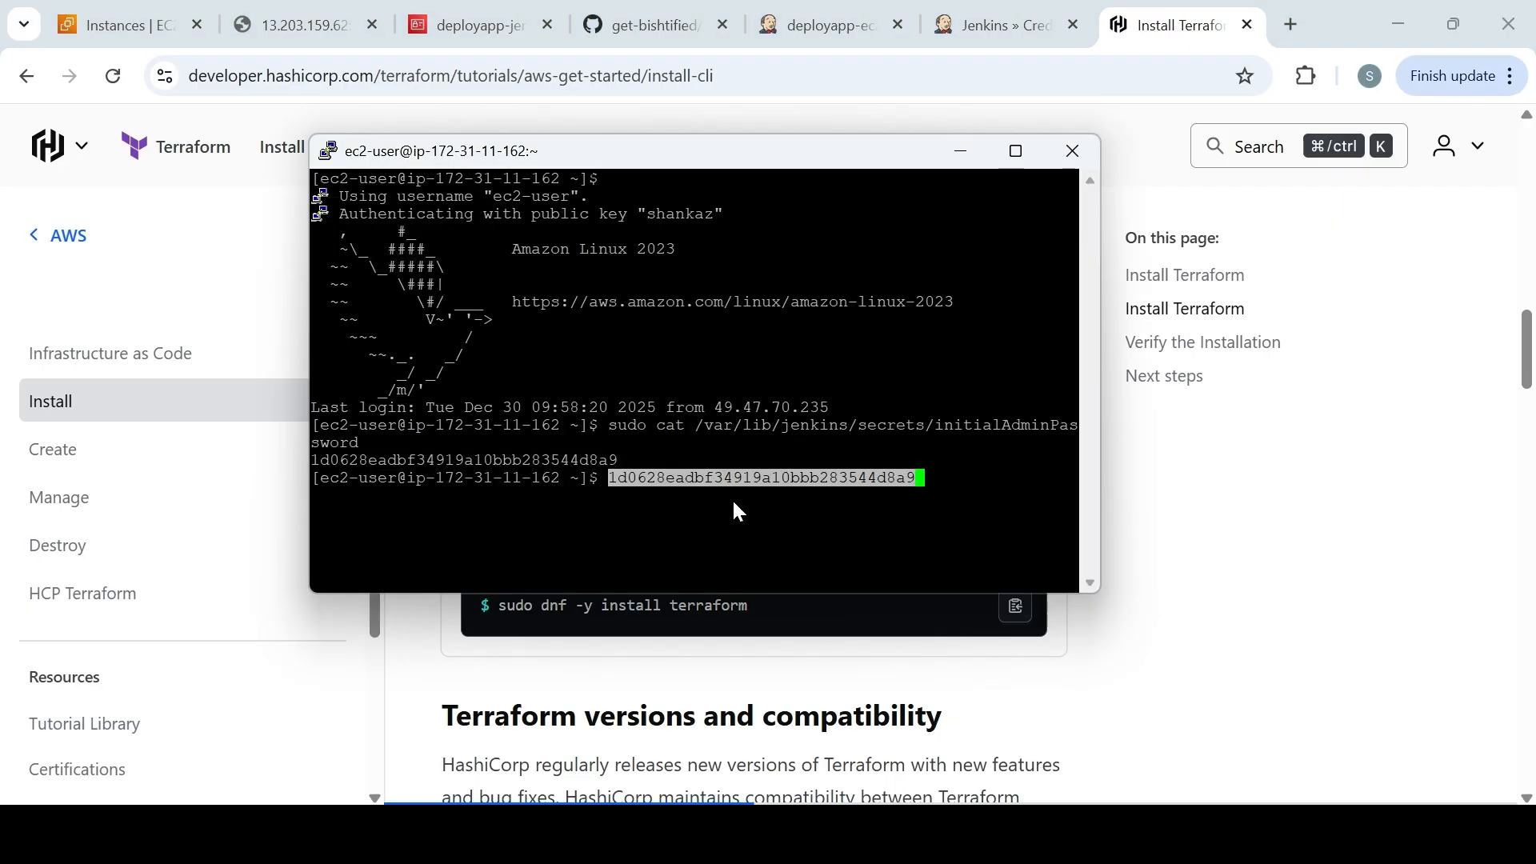
click(919, 504)
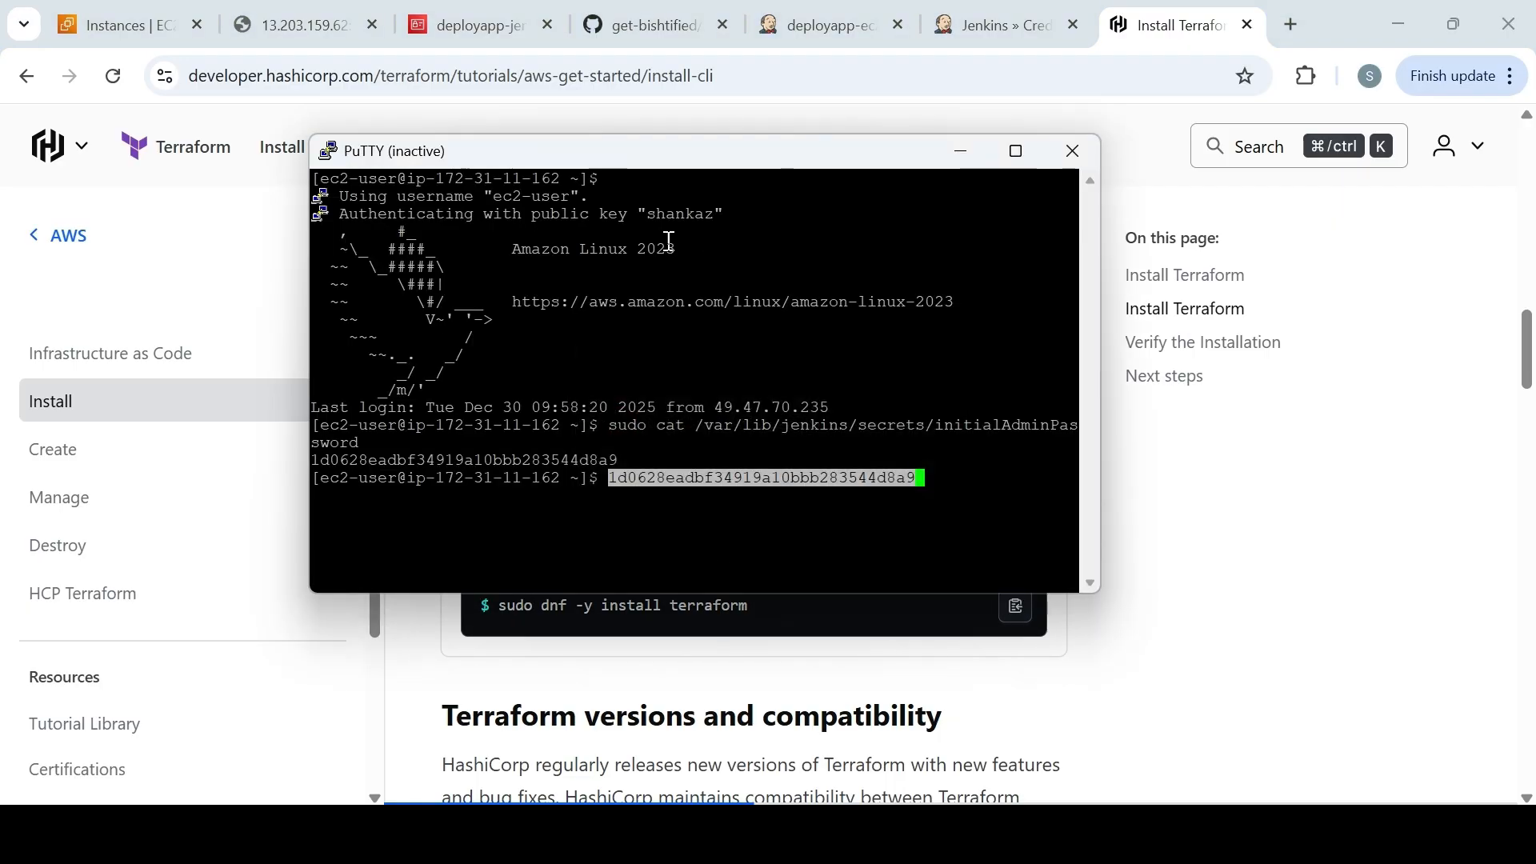
right_click(596, 166)
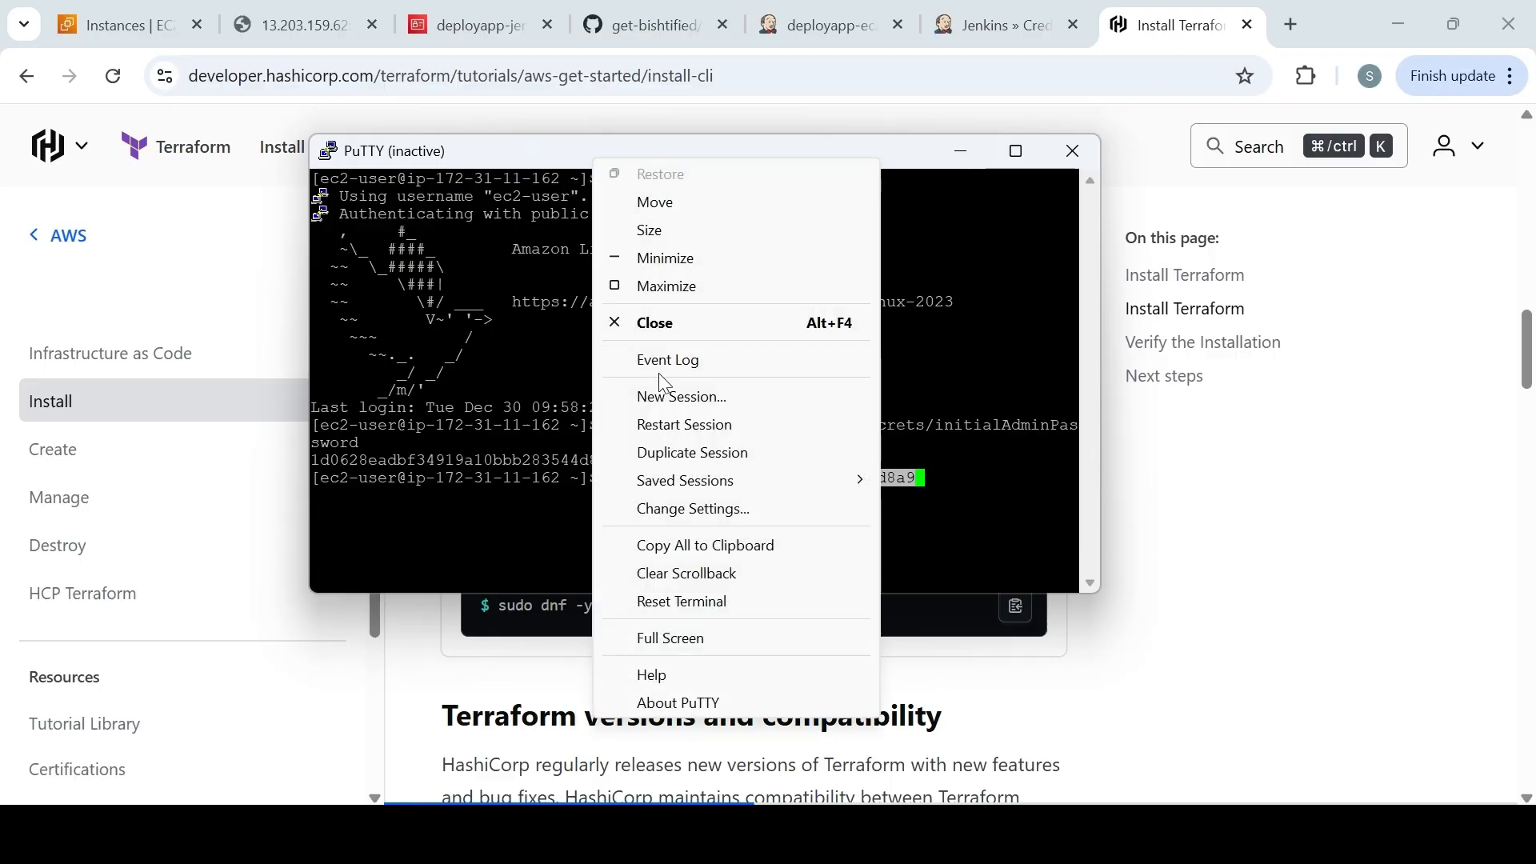
click(676, 425)
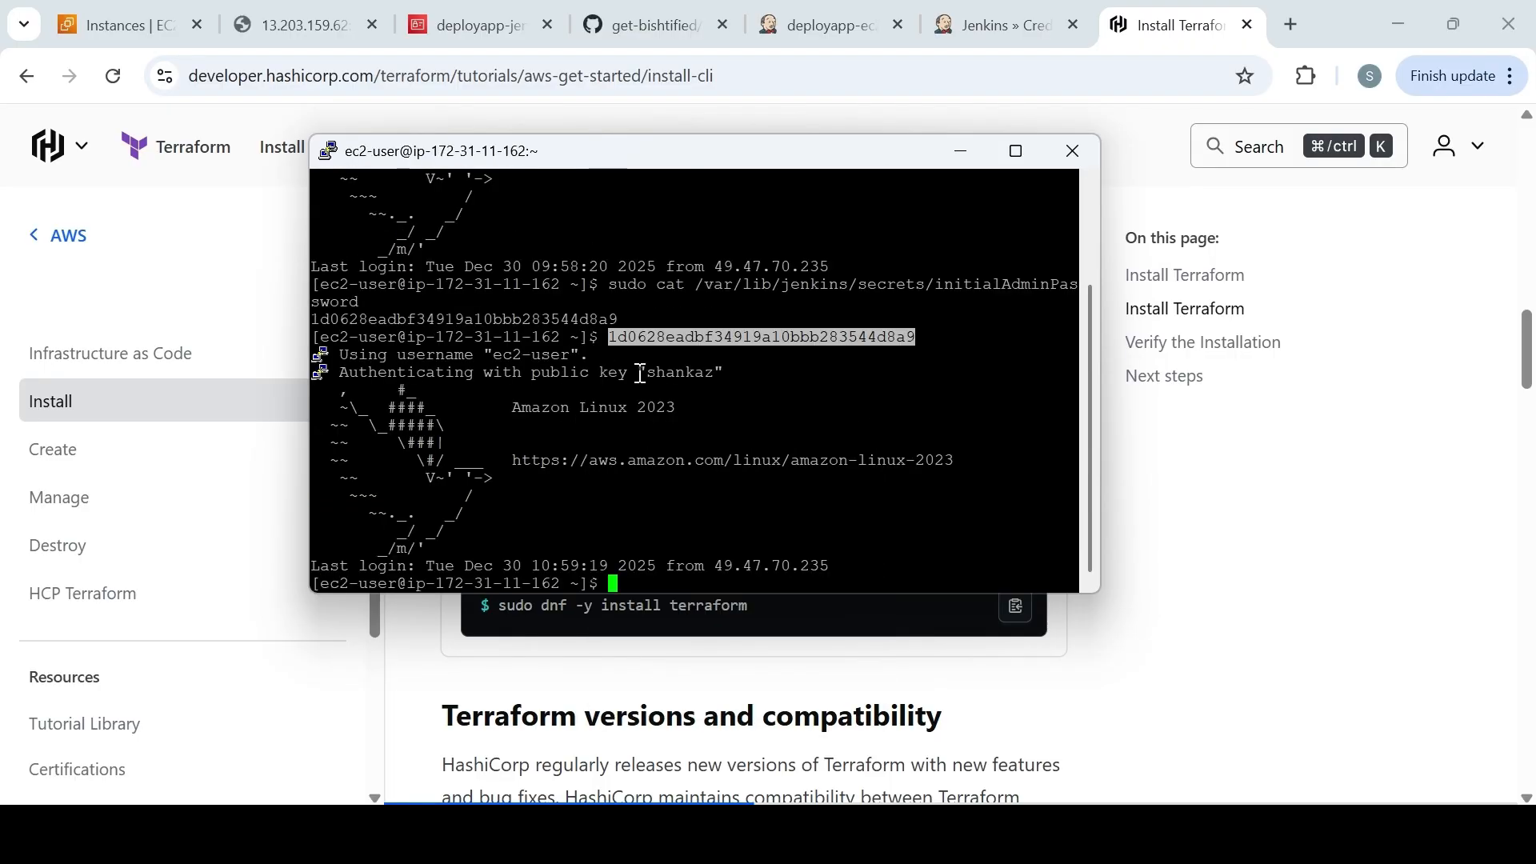
Clear the terminal and run the copied command sudo dnf install -y dnf-plugins-core
text(clear)
key(Return)
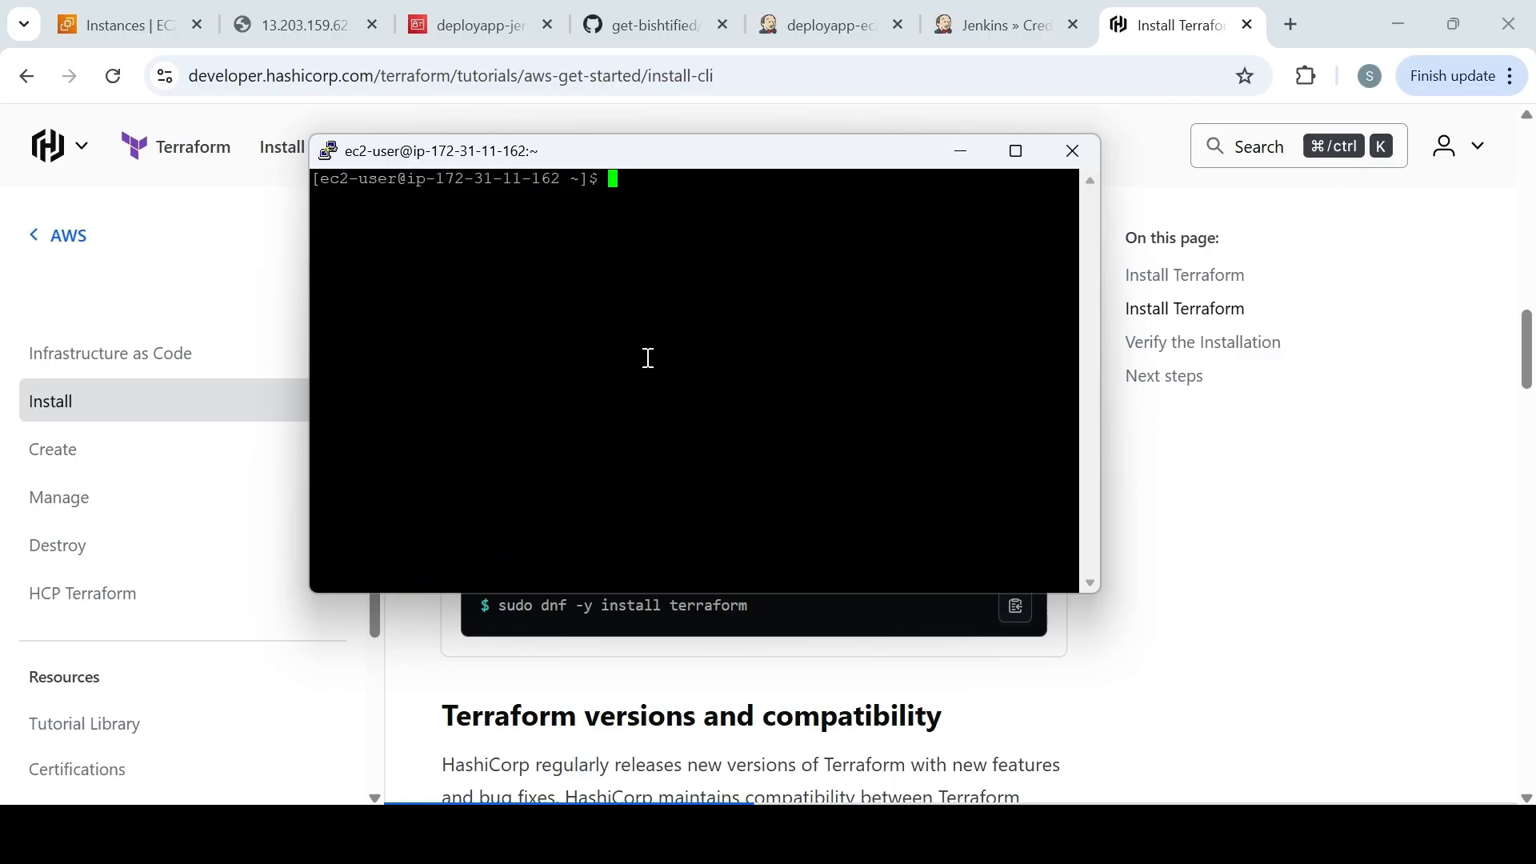
right_click(699, 300)
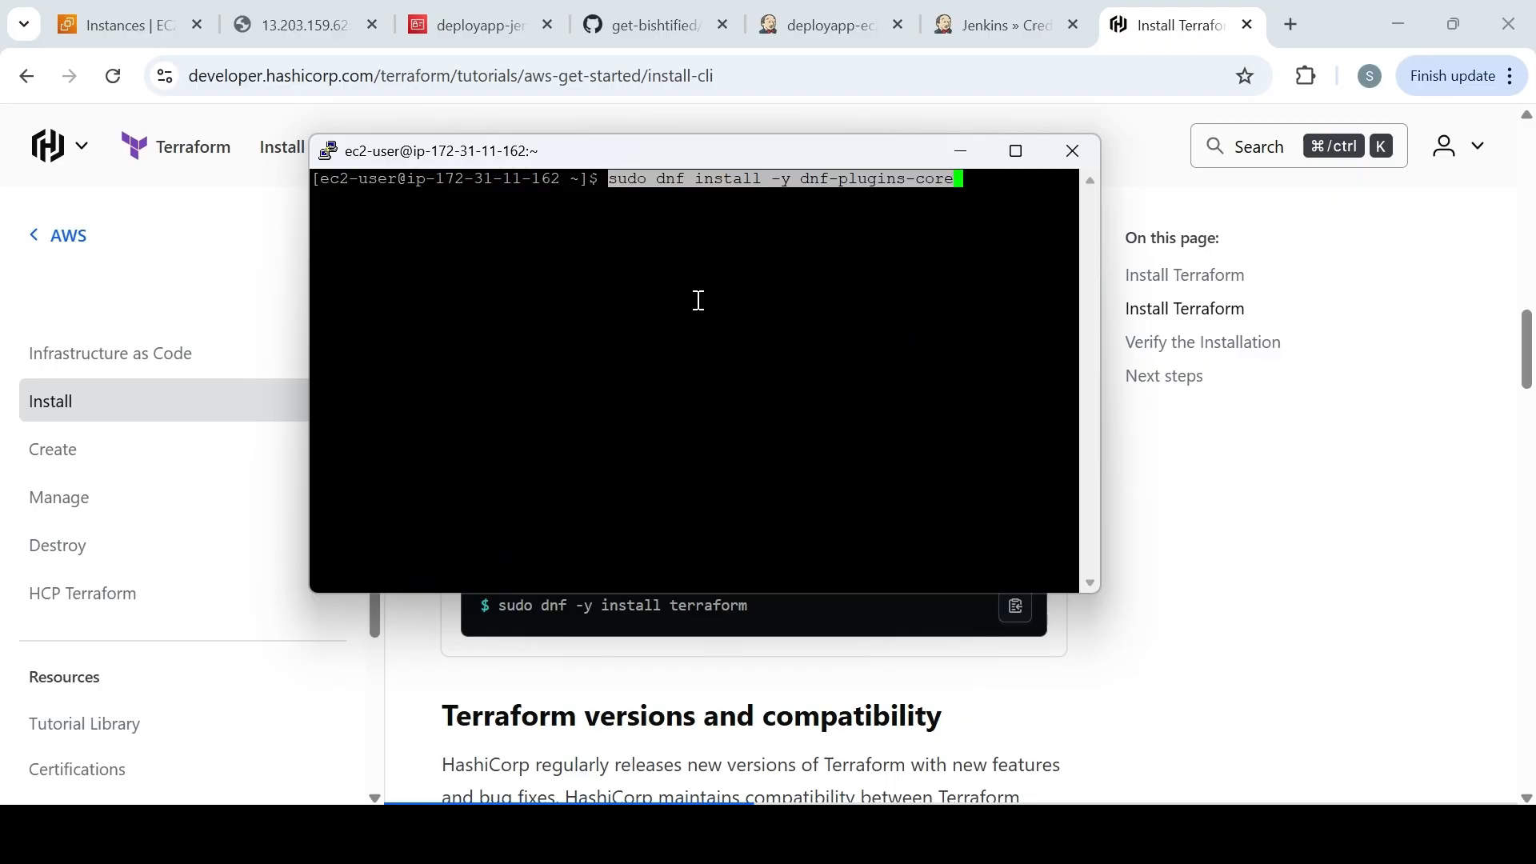
key(Return)
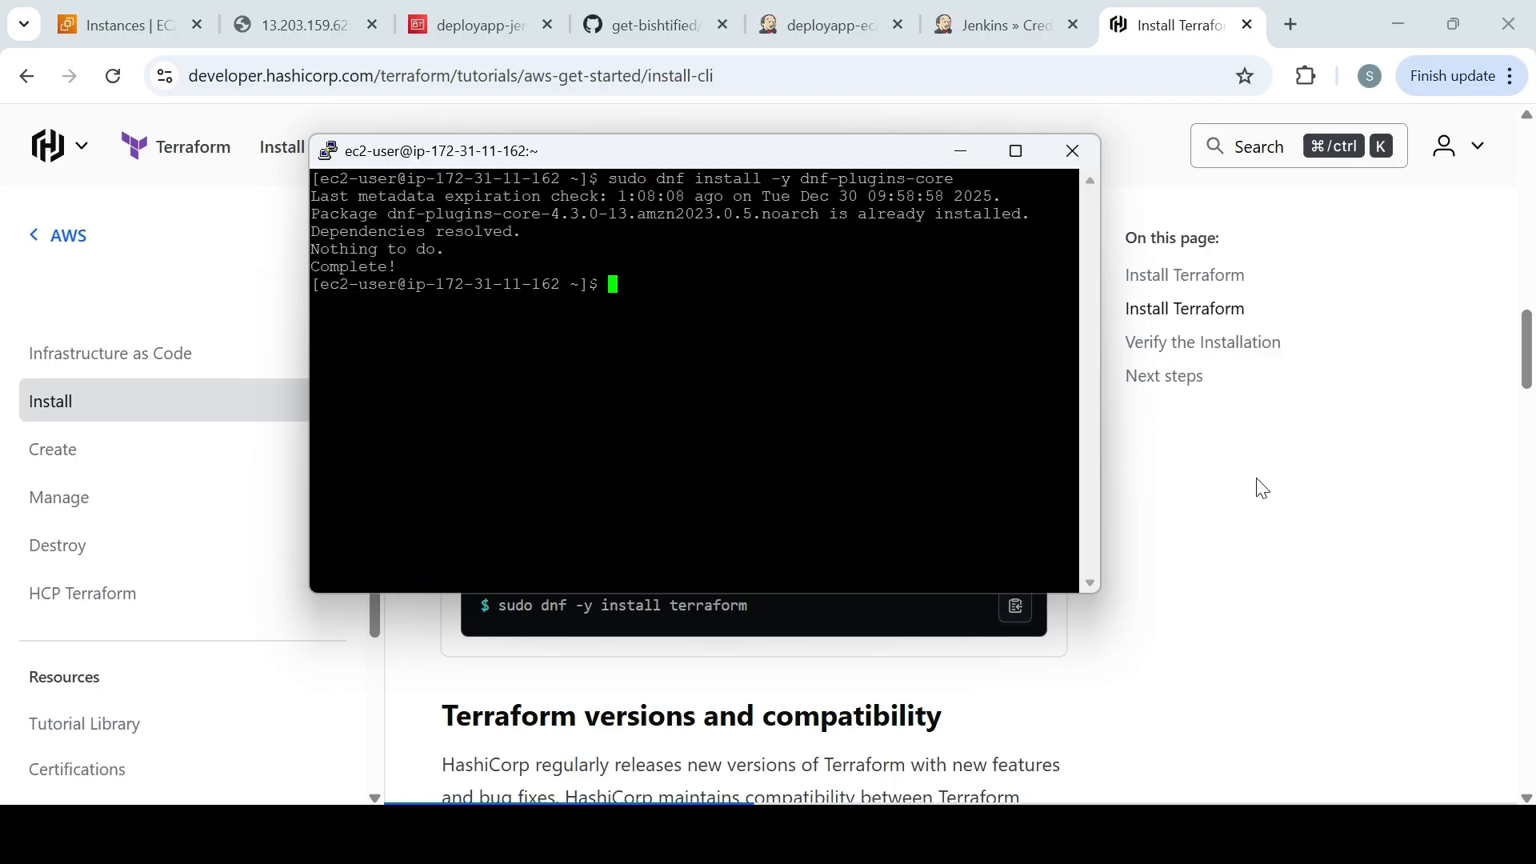
click(1262, 488)
click(1015, 454)
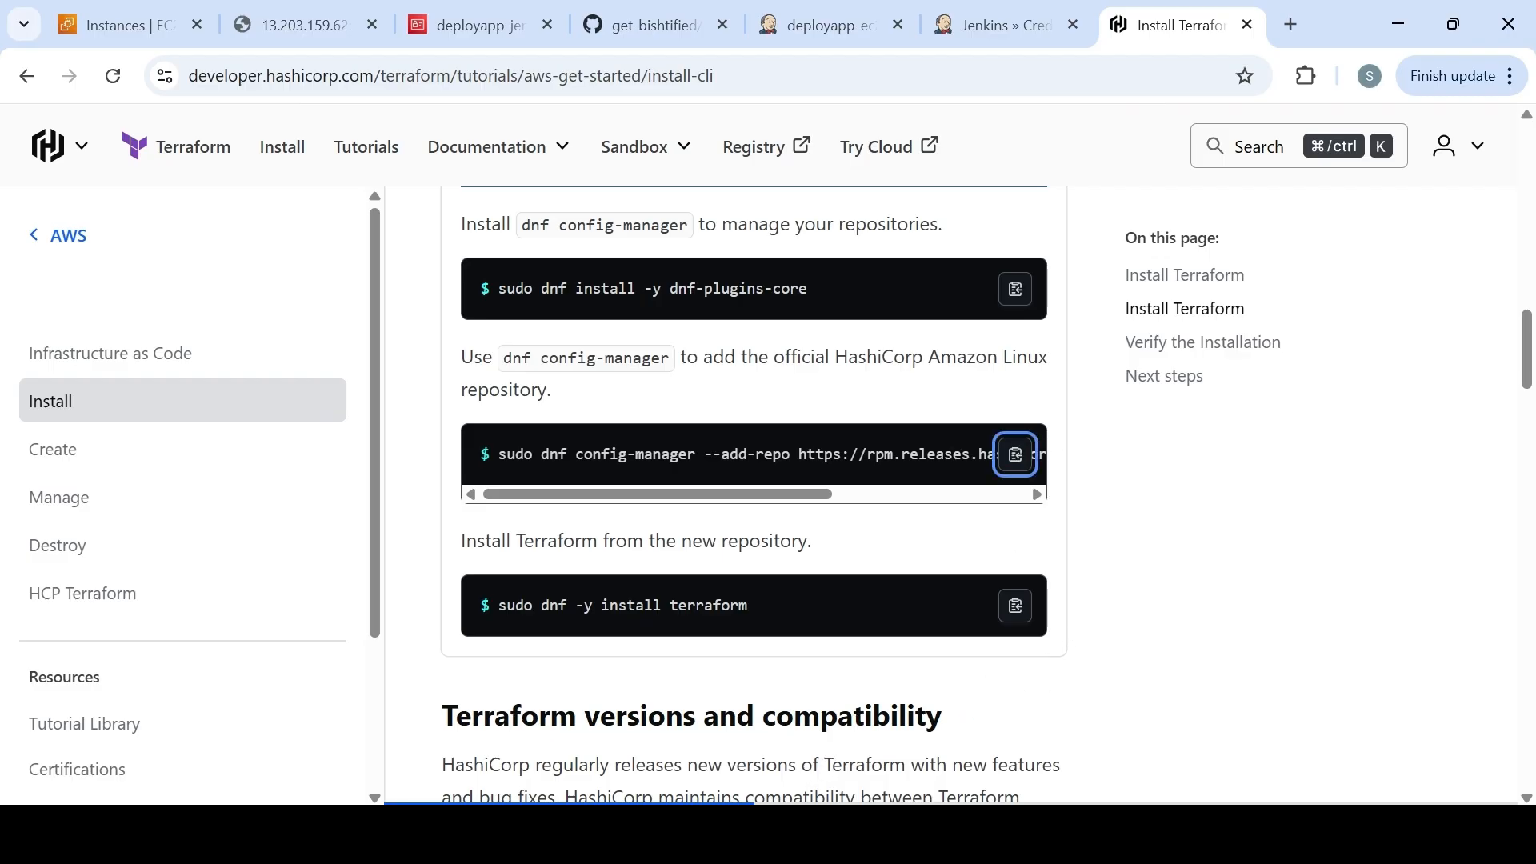
key(alt+Tab)
right_click(801, 435)
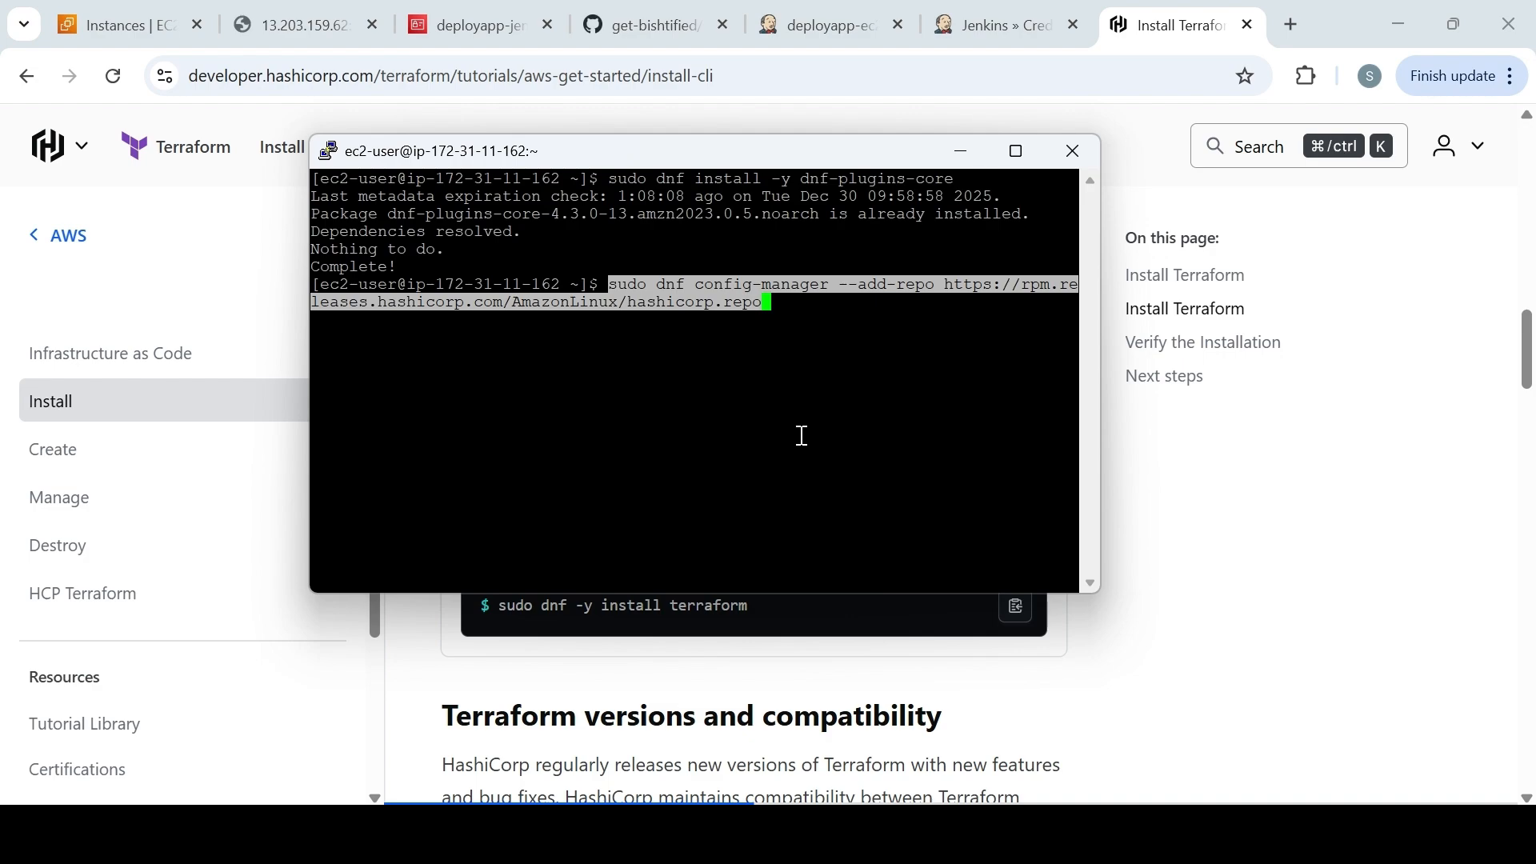
key(Return)
Copy the Terraform install command from the tutorial and run sudo dnf -y install terraform in PuTTY
click(1165, 501)
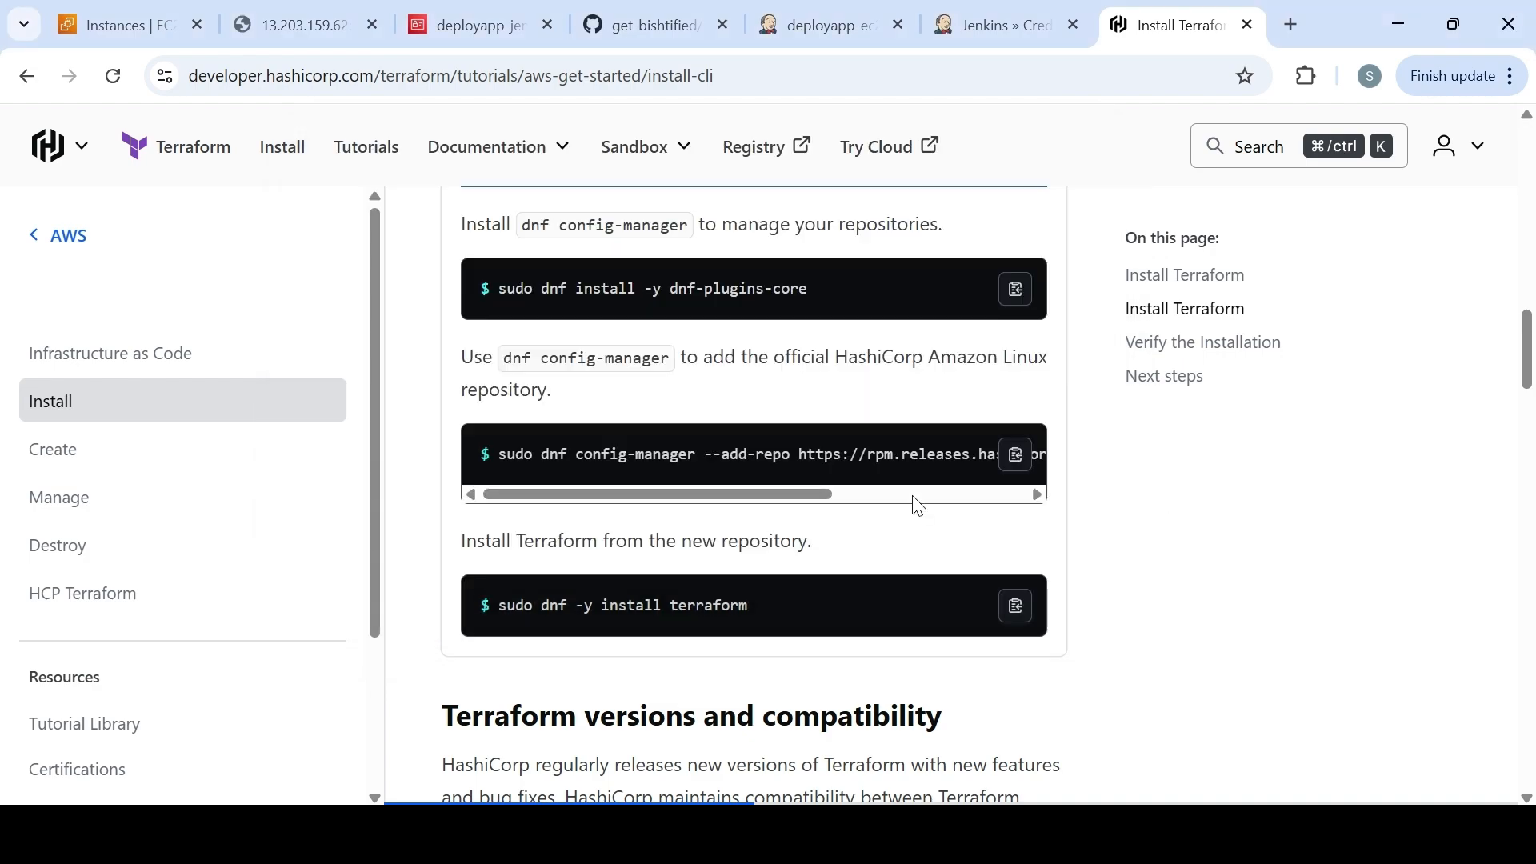
click(1016, 606)
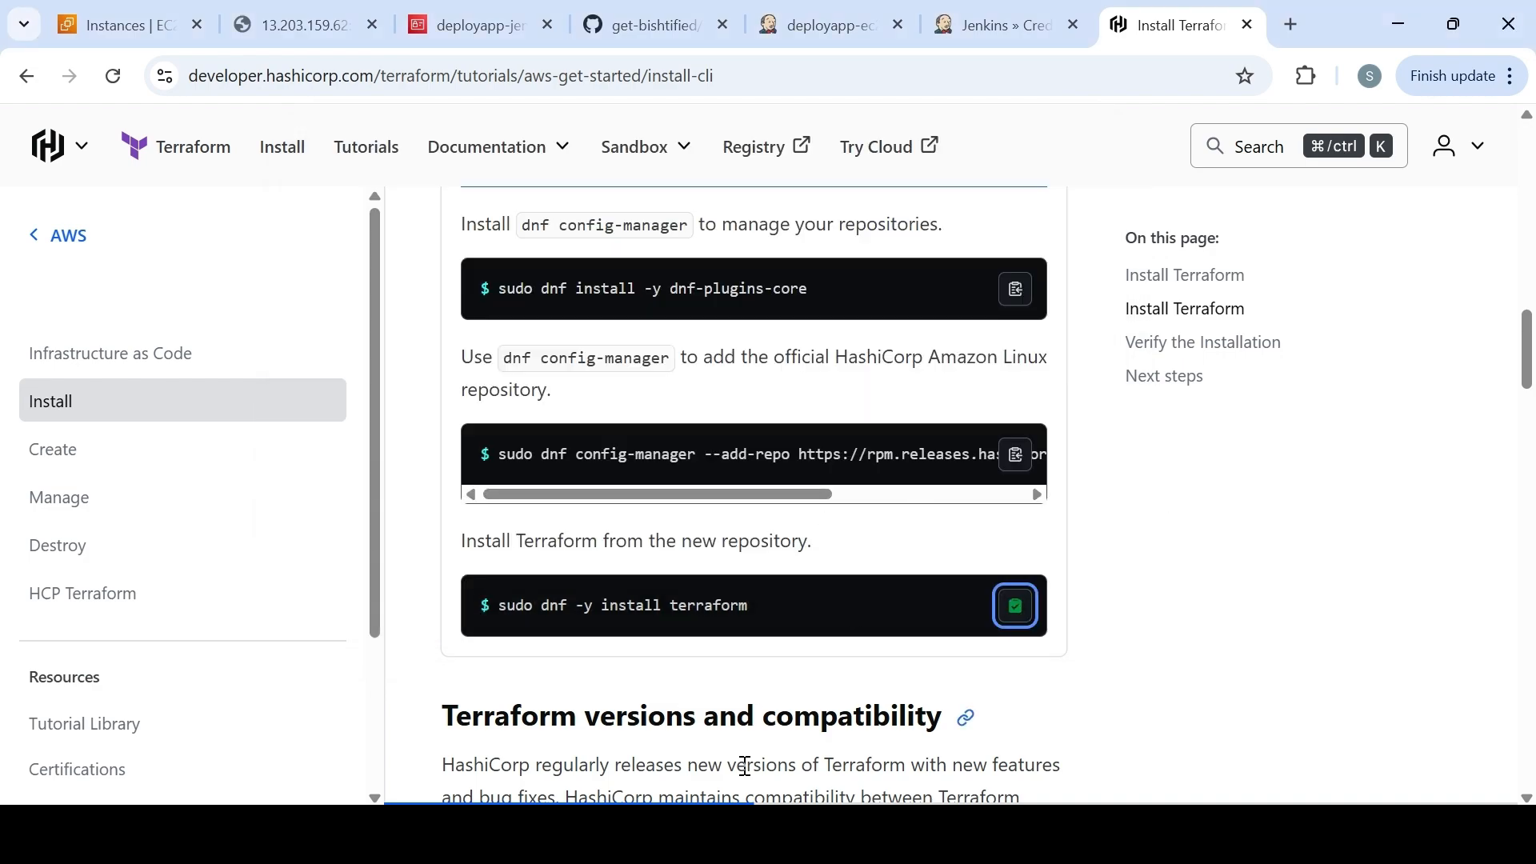
key(alt+Tab)
right_click(711, 305)
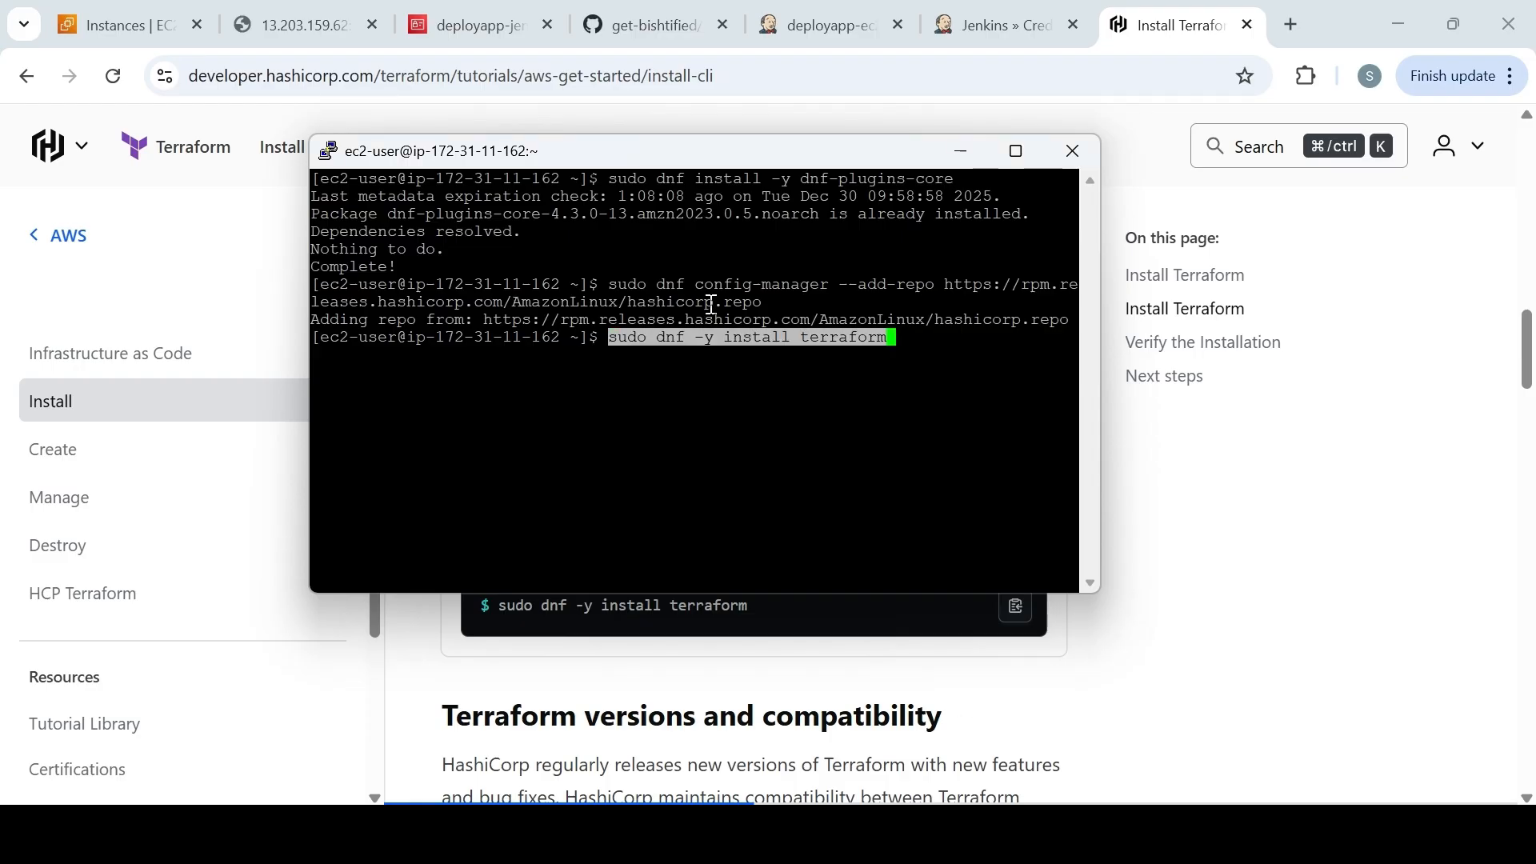
key(Return)
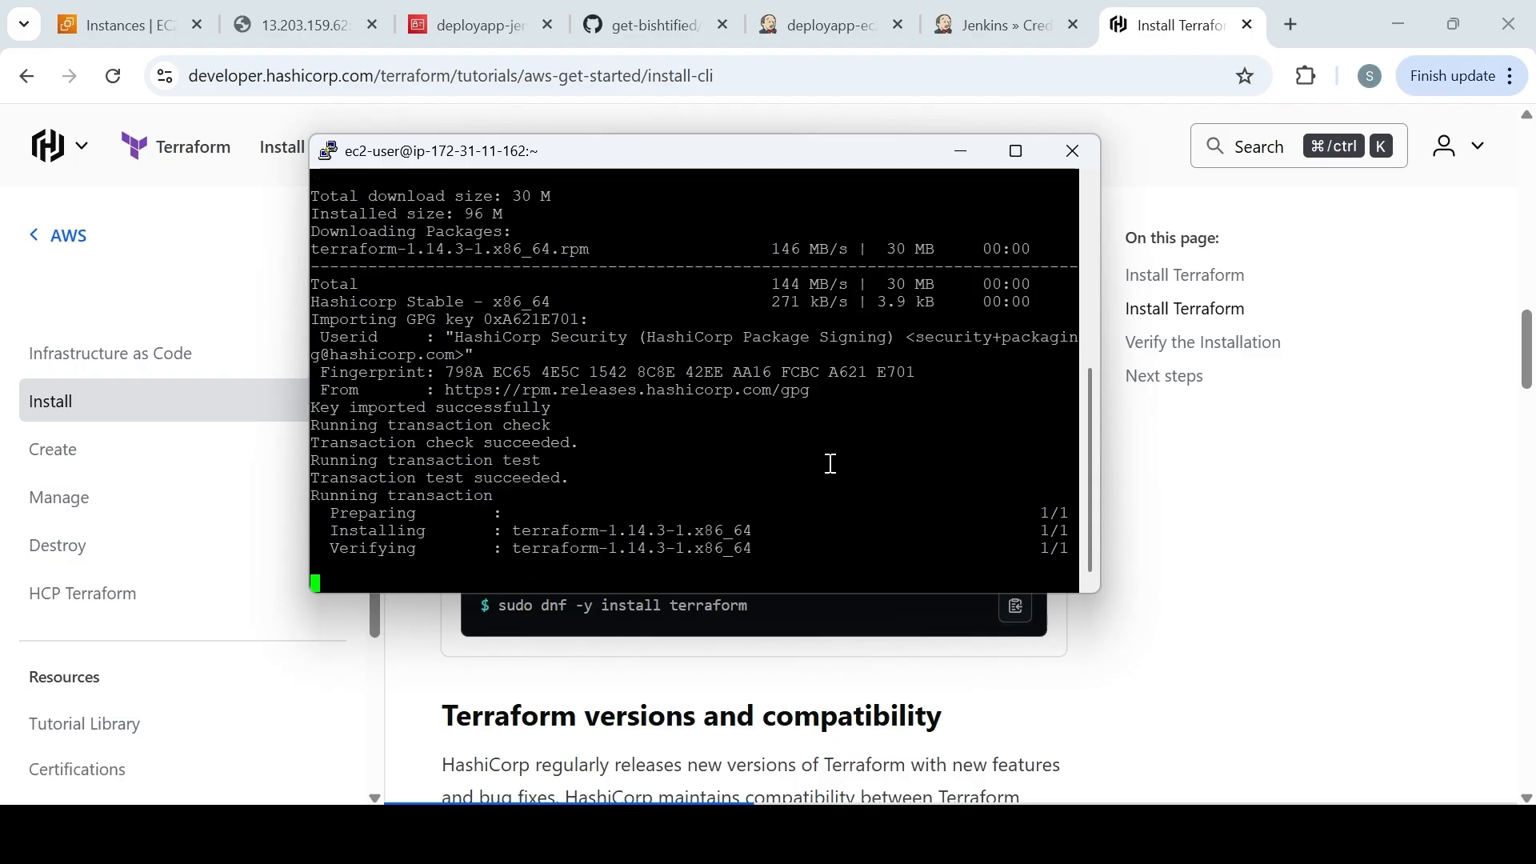
Return to the deployapp-ec2 job in Jenkins and start a new parameterized build with TAINT_EC2 enabled
click(1283, 528)
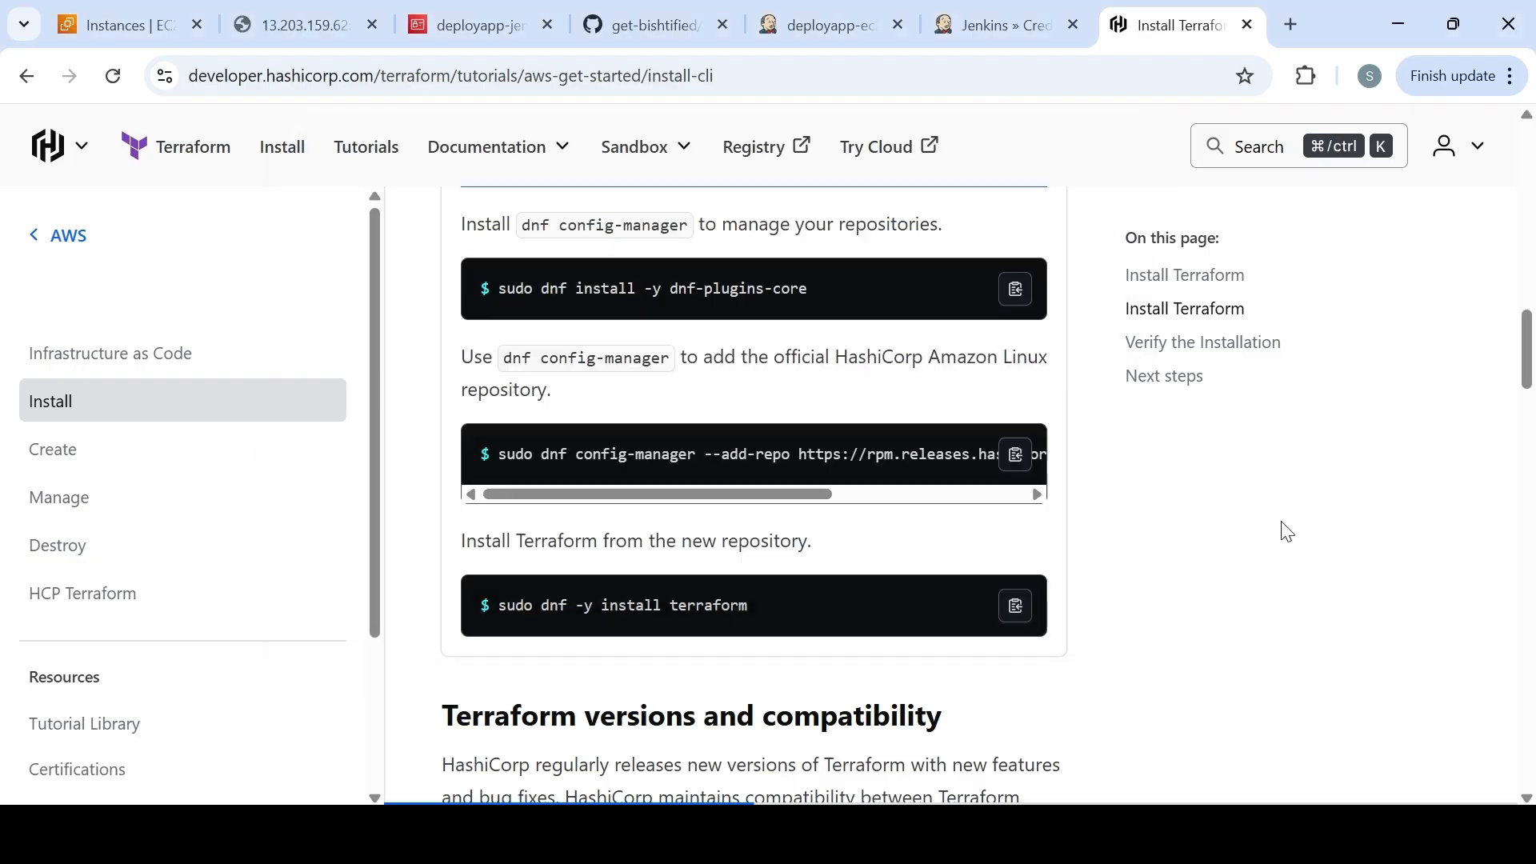
click(818, 36)
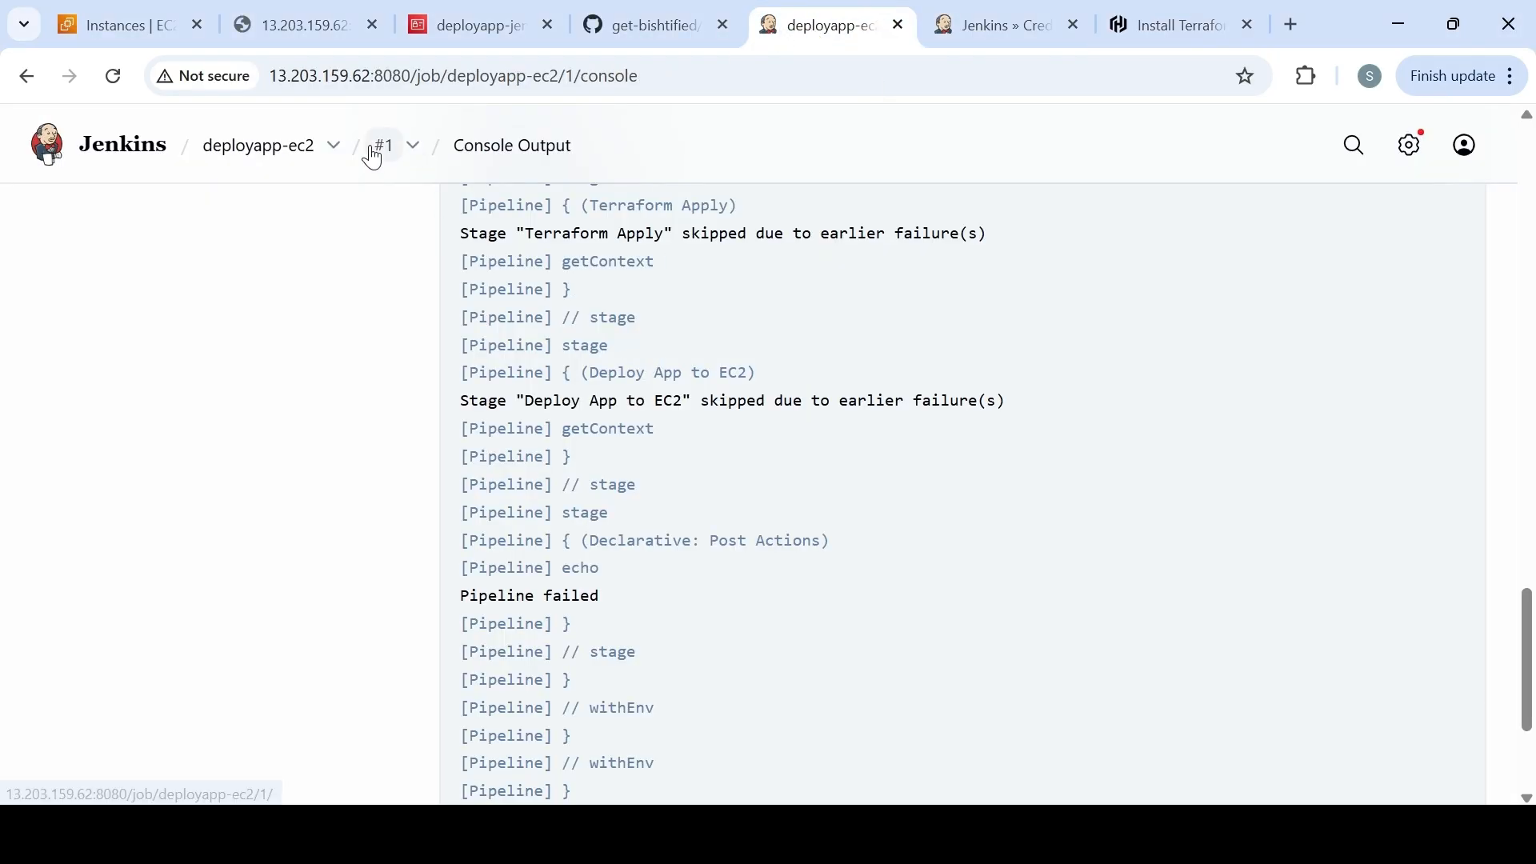
click(332, 152)
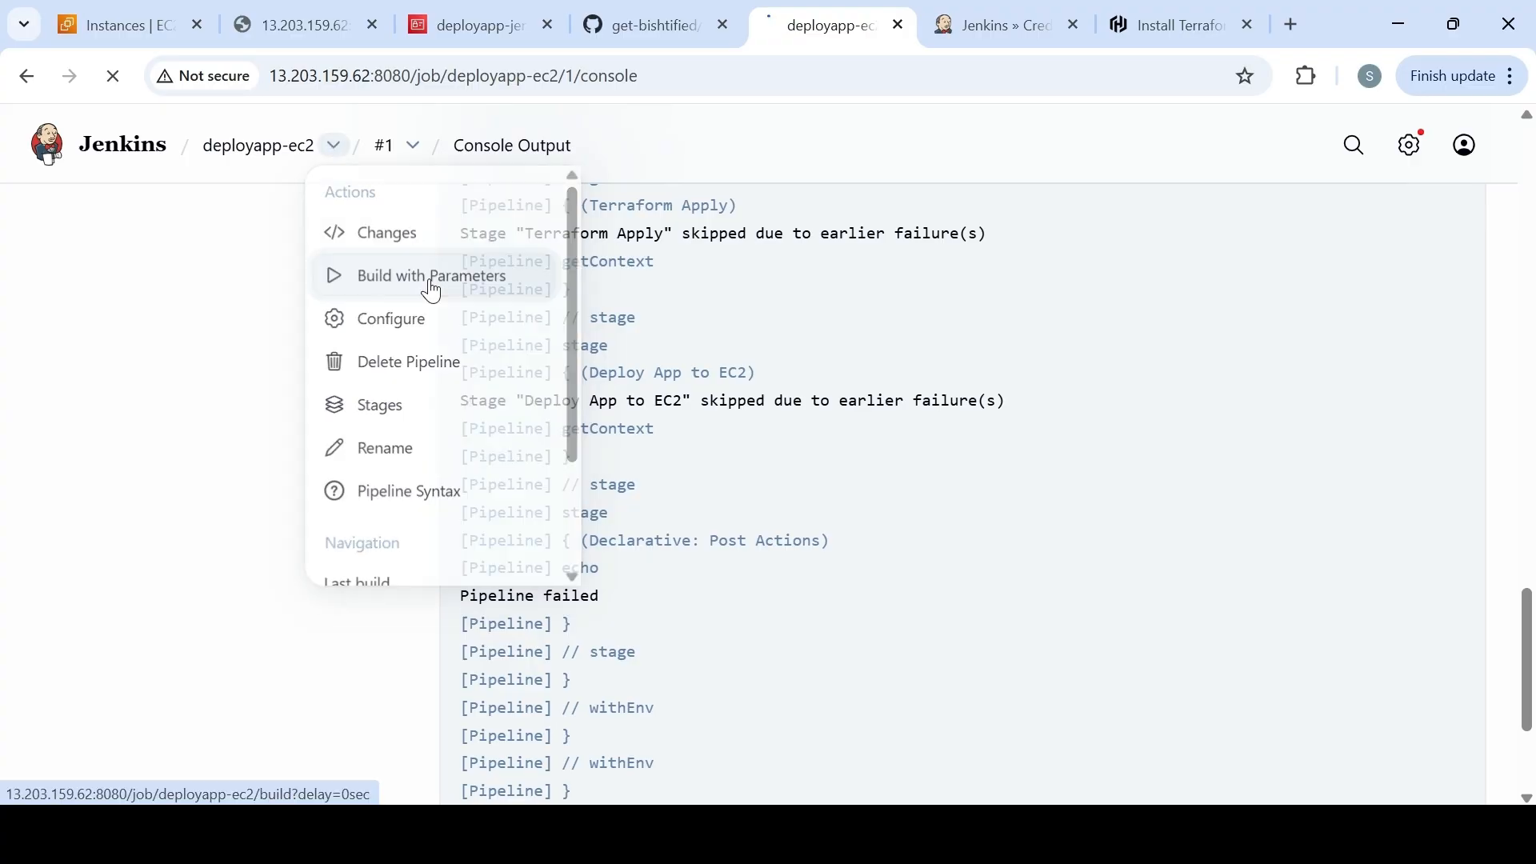
click(429, 279)
click(484, 473)
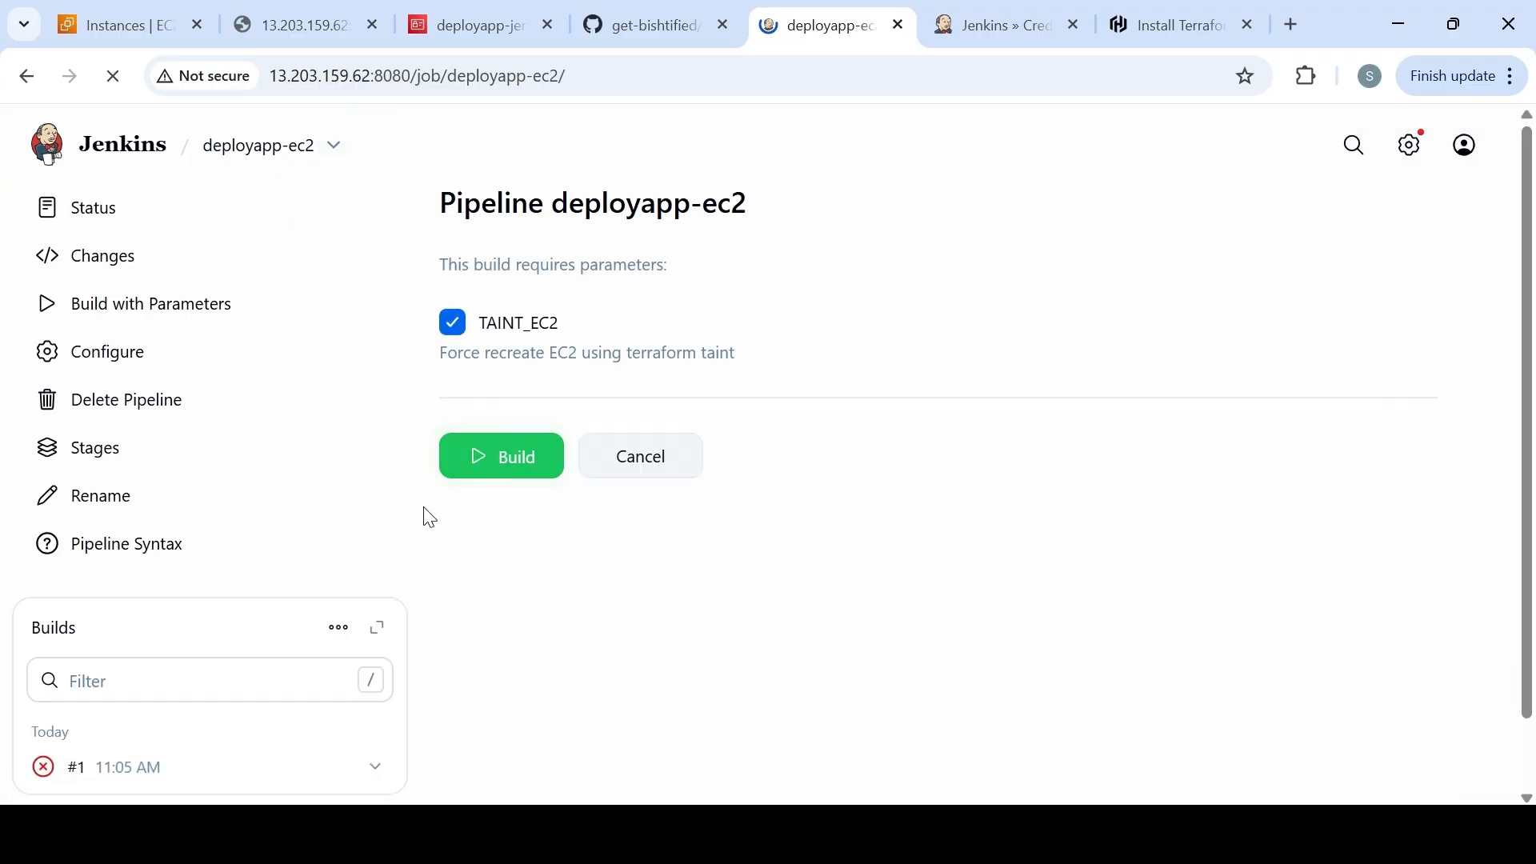
Open the console output of build #2 and examine the log of the Terraform Taint stage
click(375, 774)
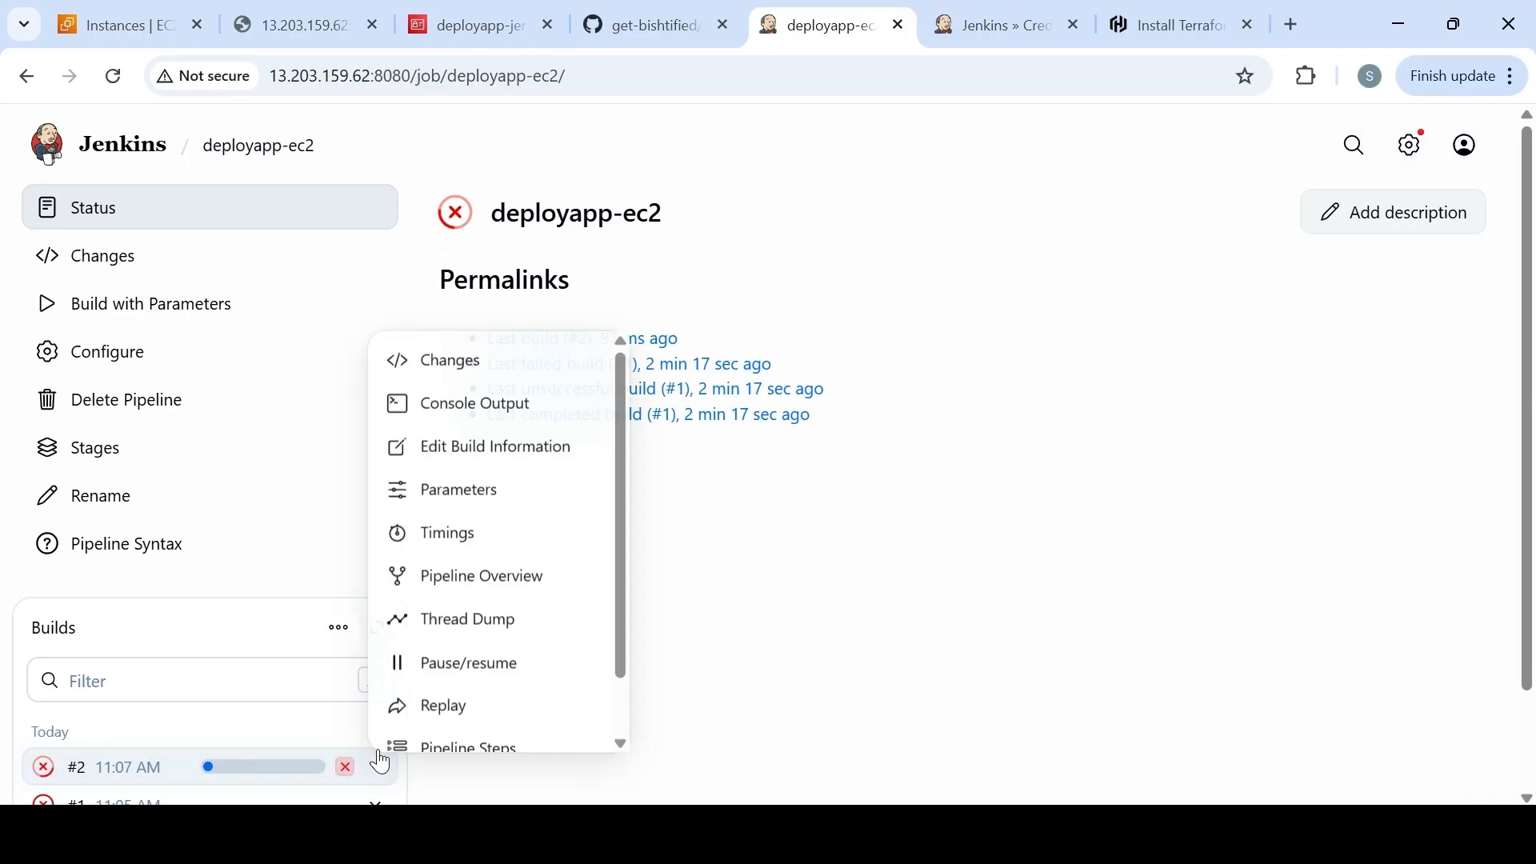
click(478, 402)
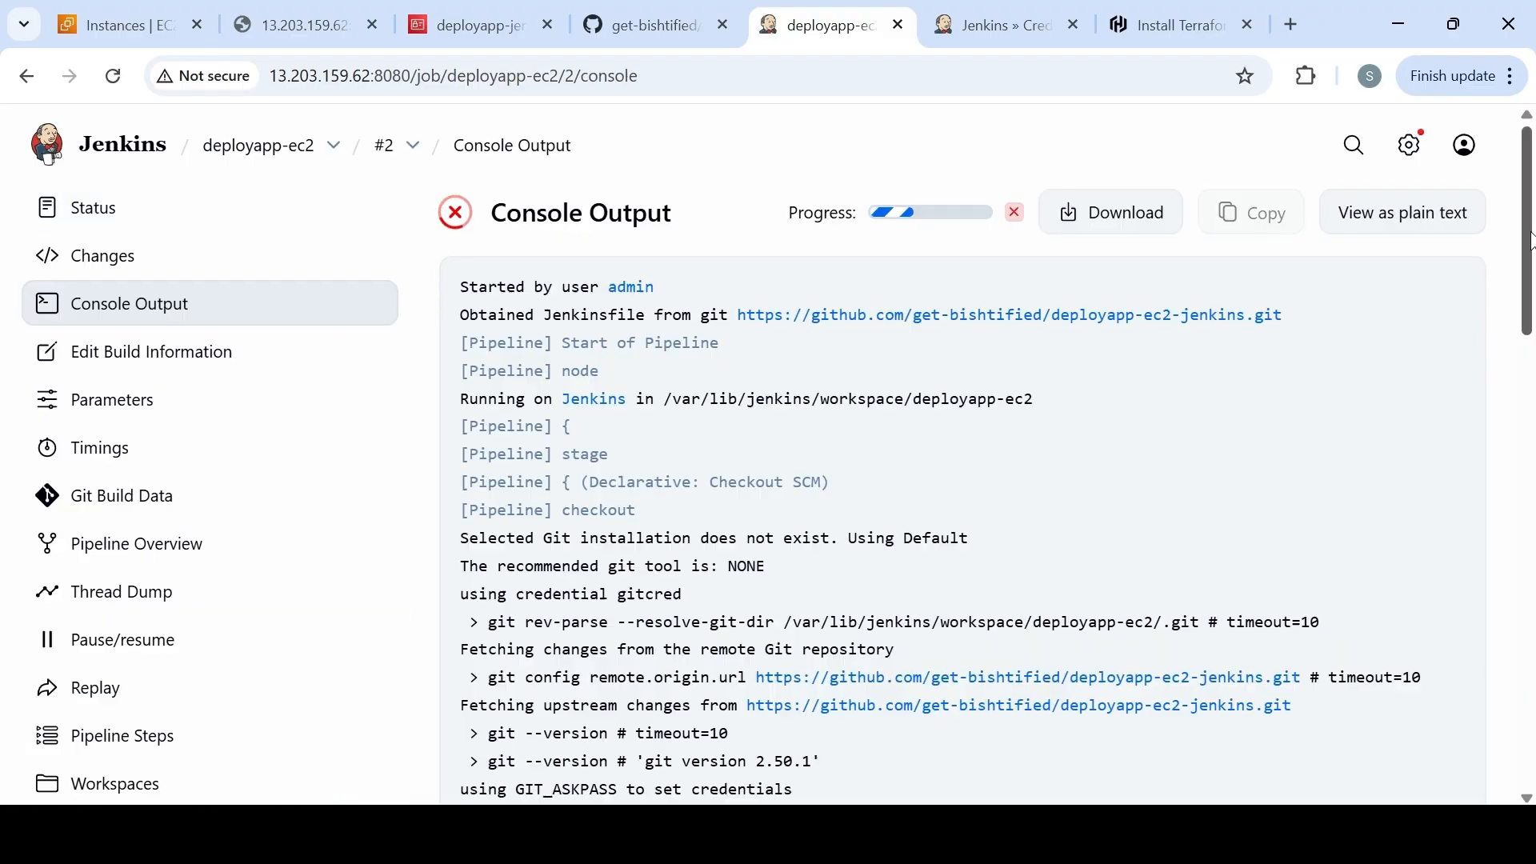
drag(1531, 252, 1532, 689)
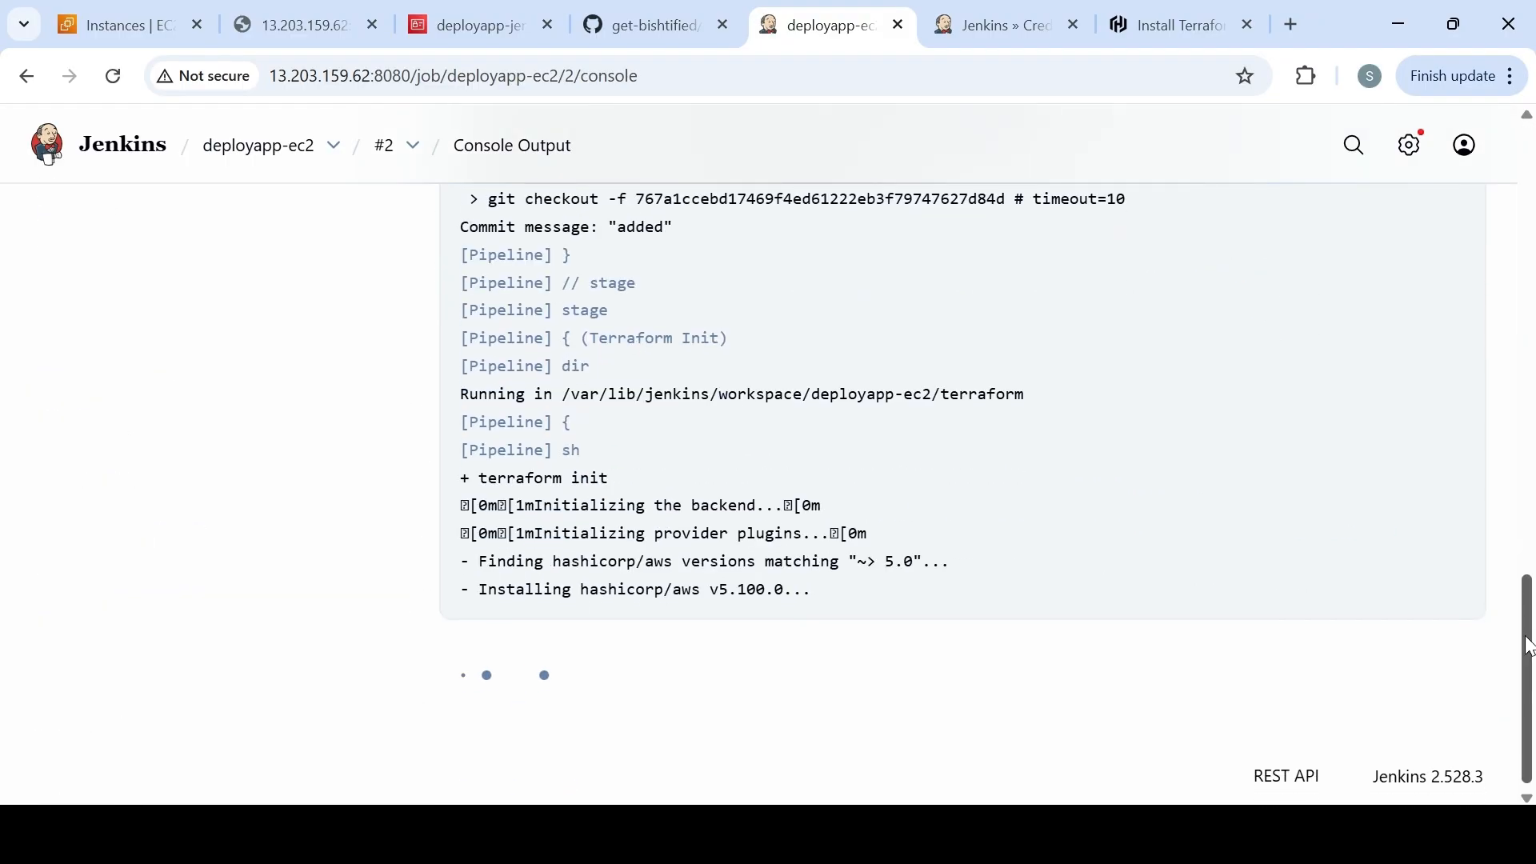
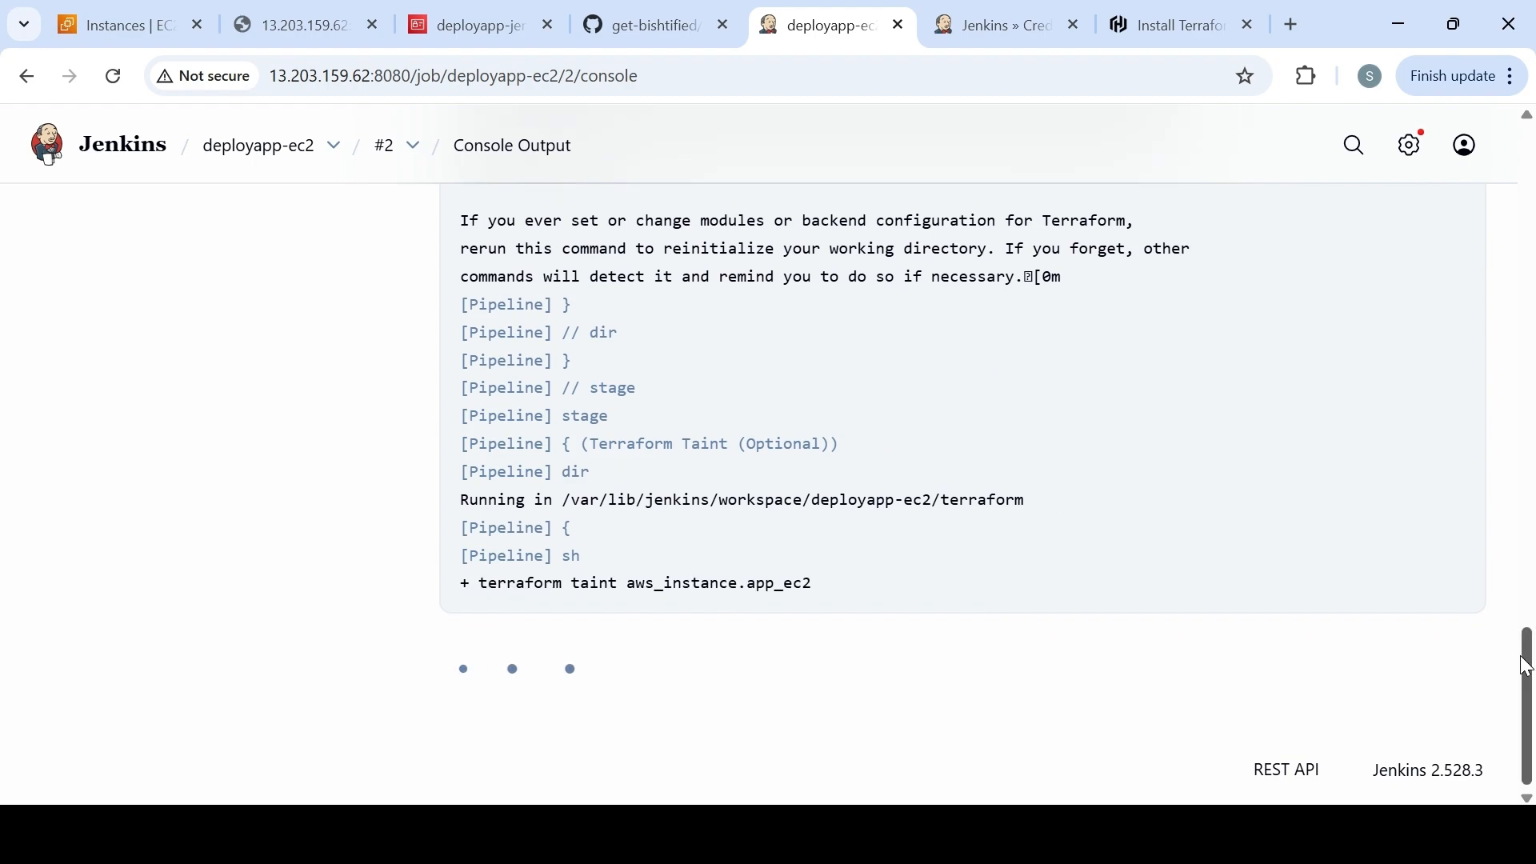
drag(1526, 692, 1514, 576)
scroll(1520, 588, up, 1)
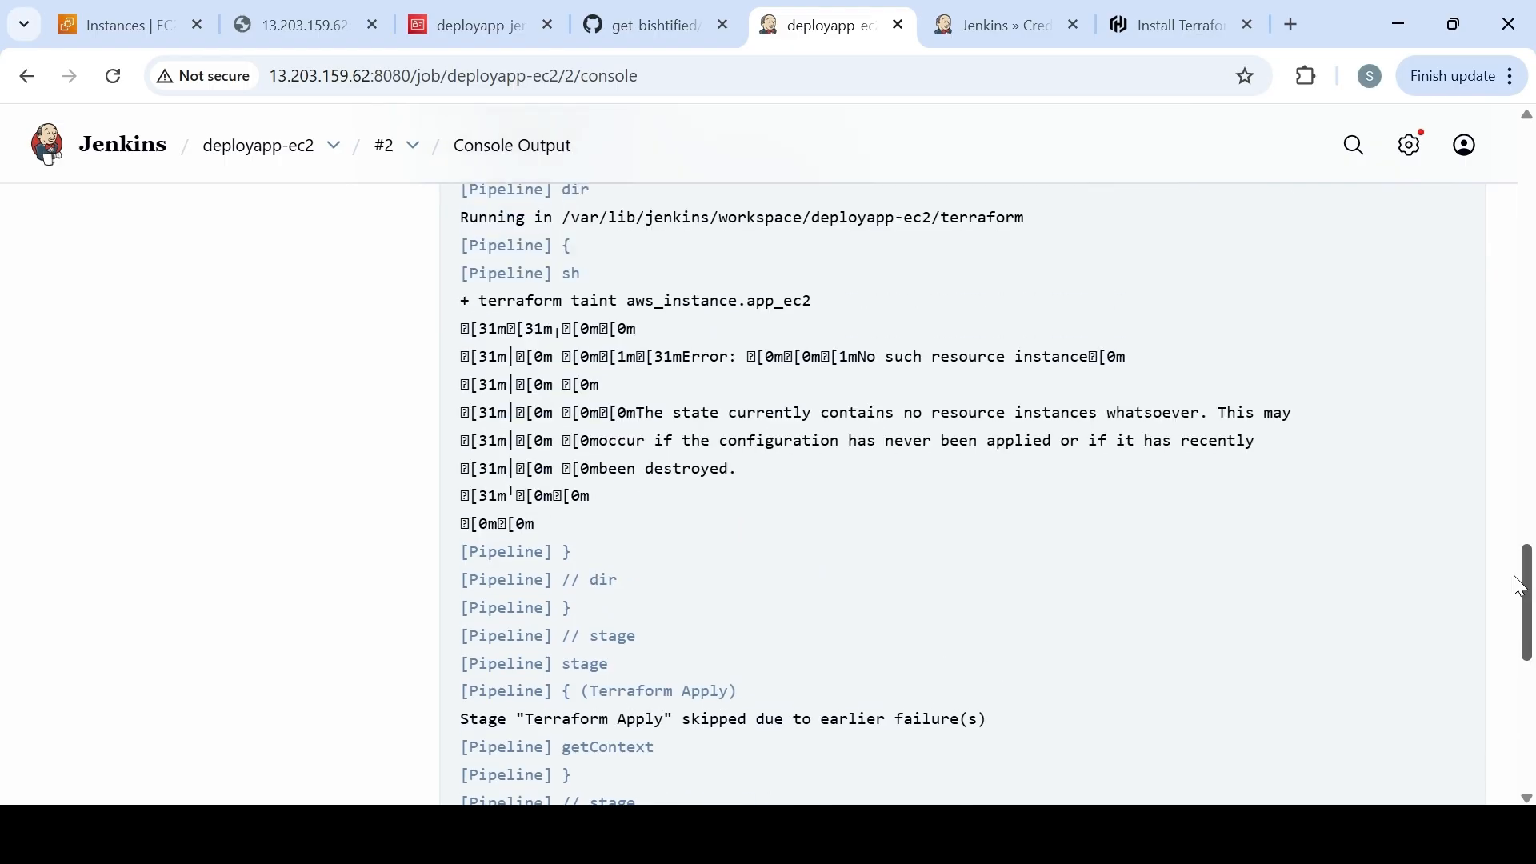
scroll(1519, 588, up, 1)
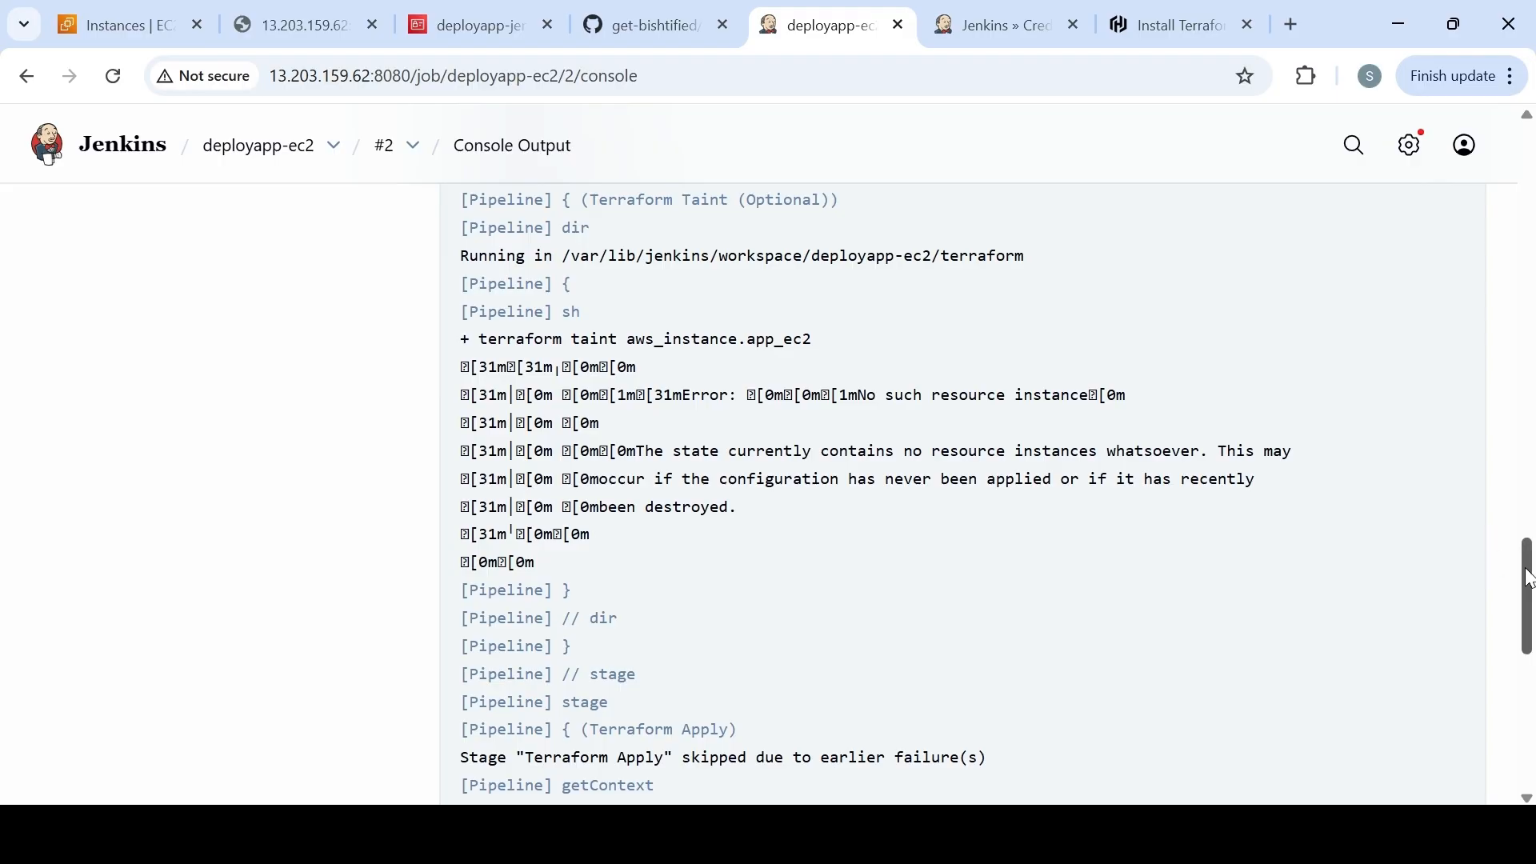
drag(1529, 578, 1529, 557)
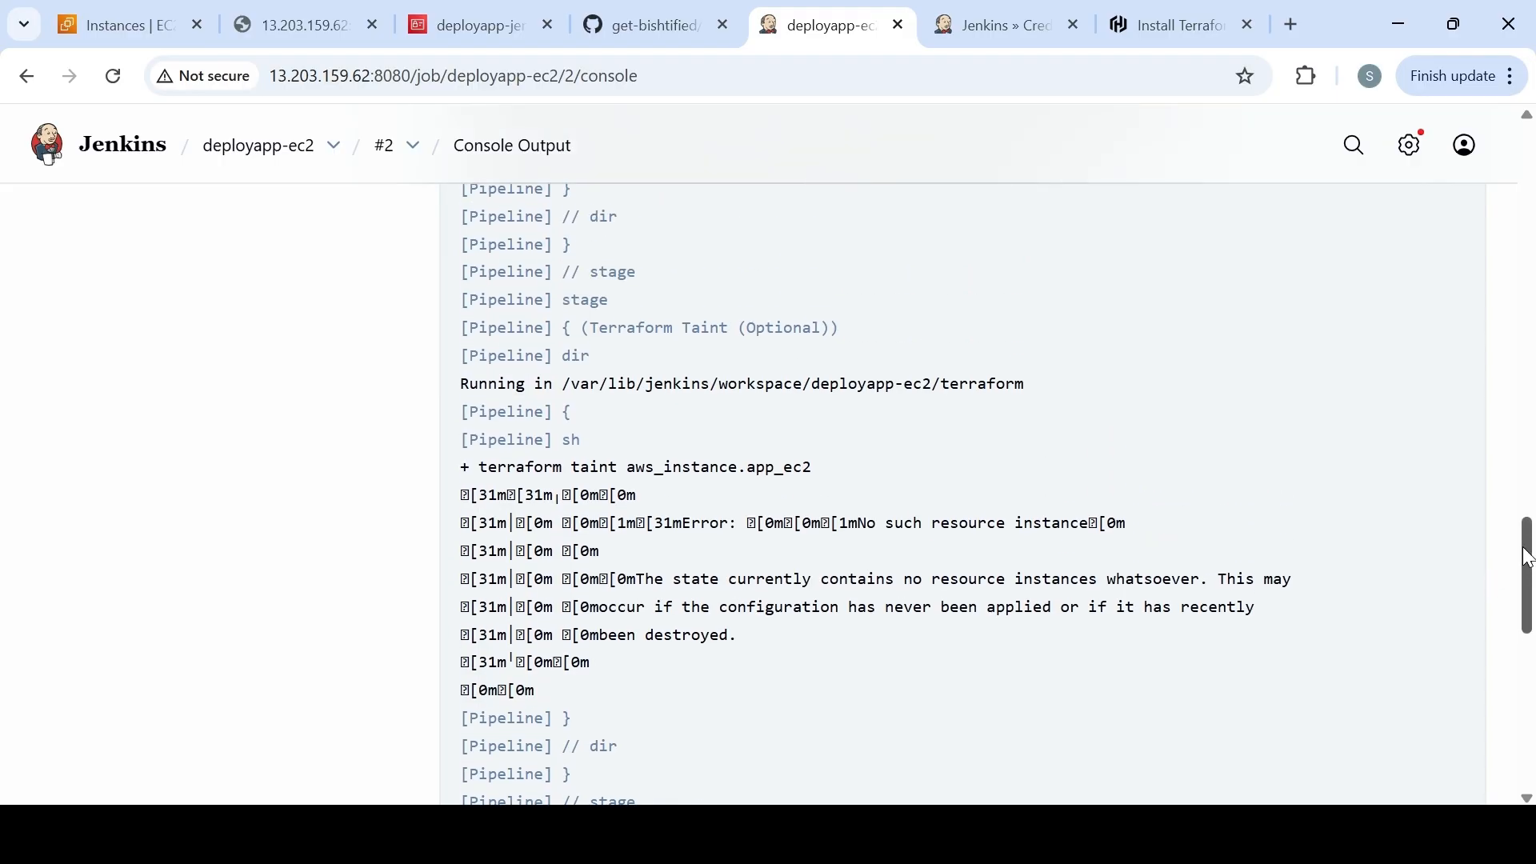
drag(1529, 558, 1529, 555)
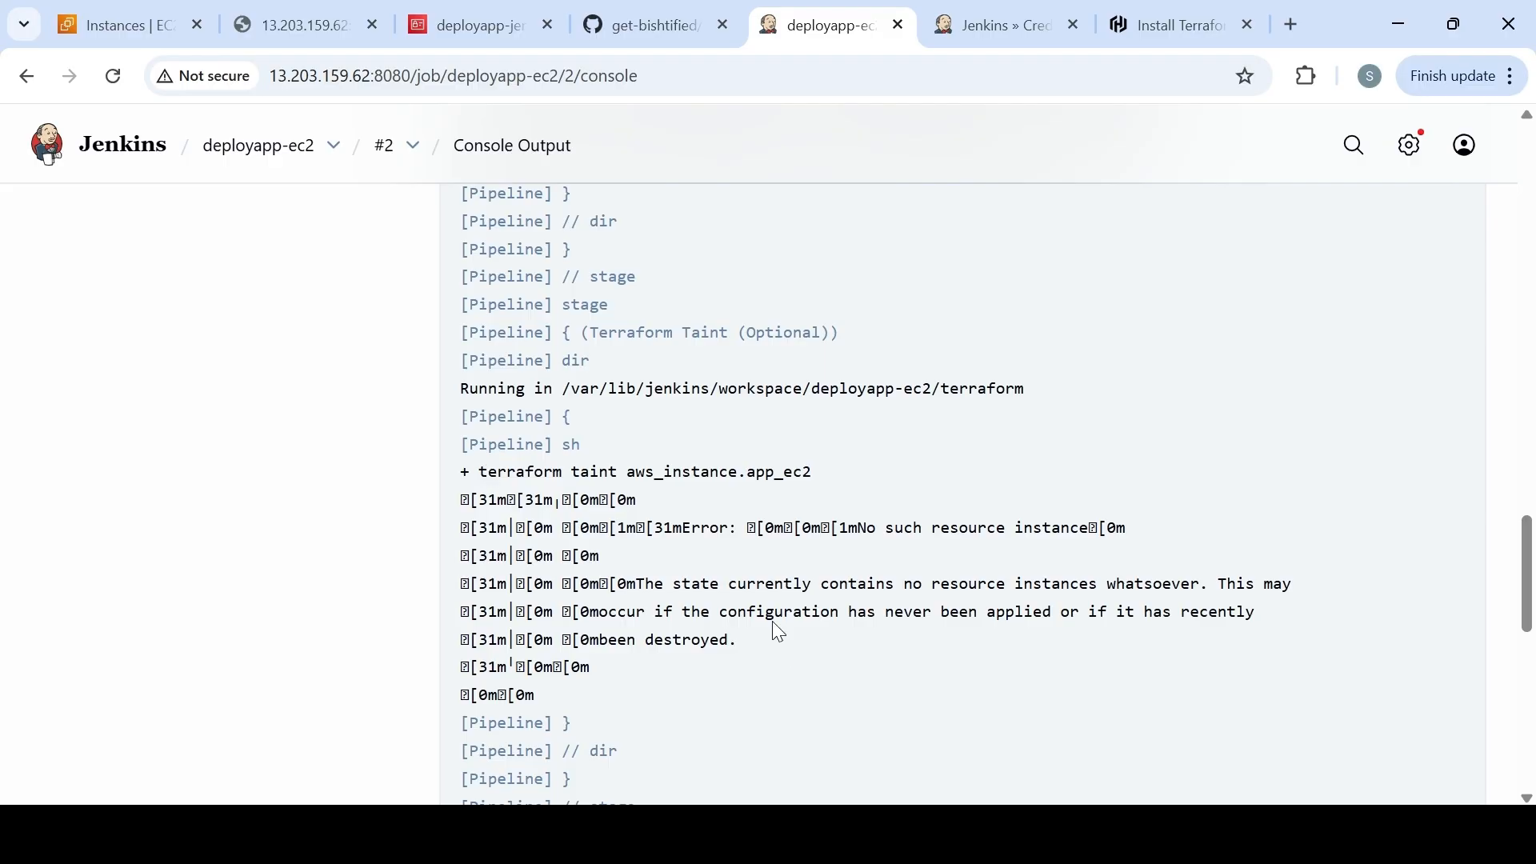
drag(1528, 574, 1532, 621)
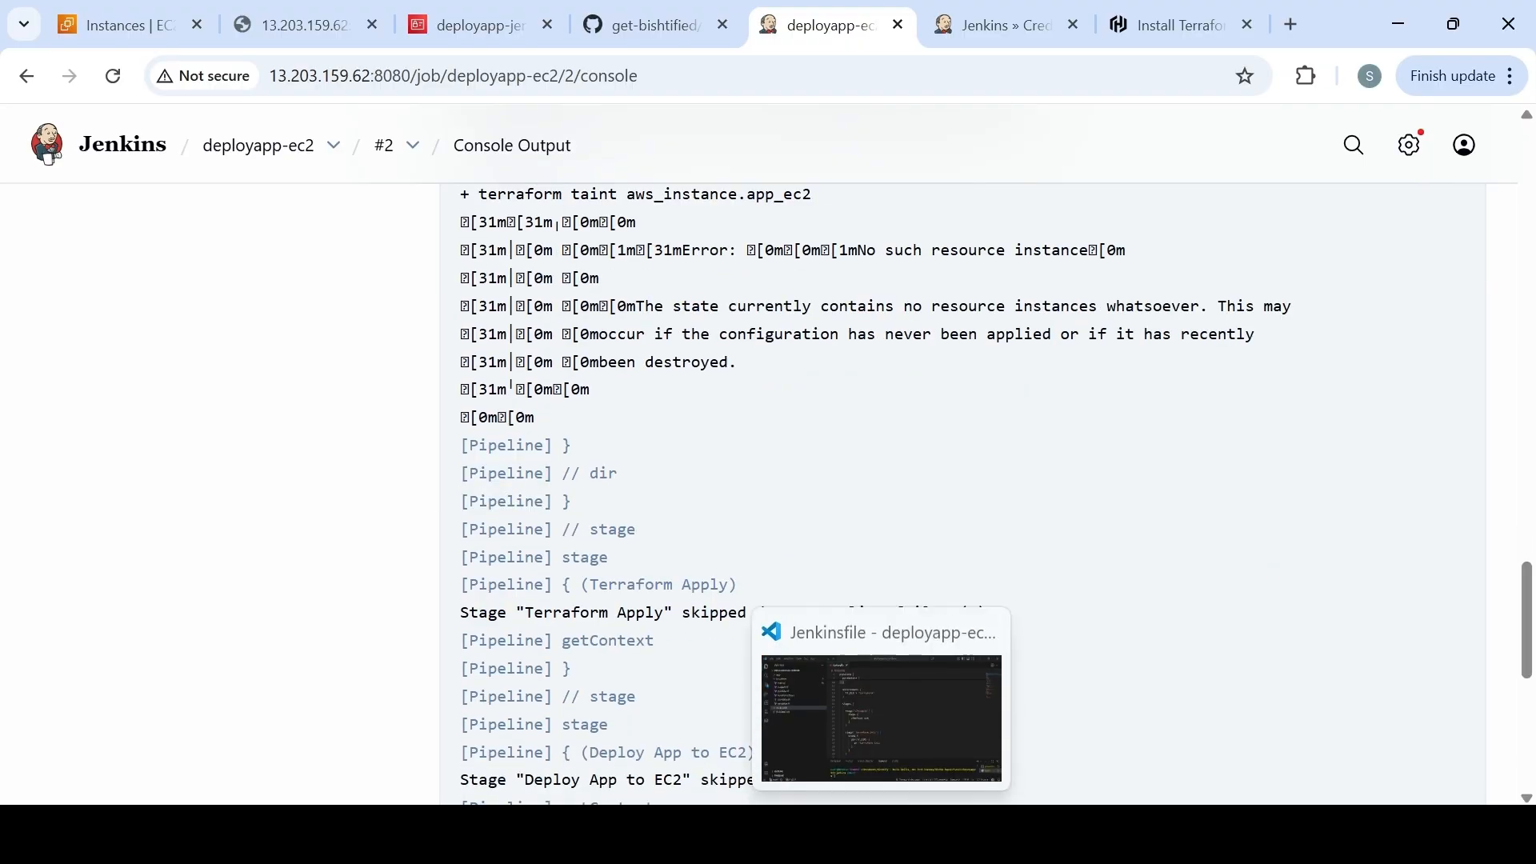
Switch to VS Code, comment out the entire 'Terraform Taint (Optional)' stage in the Jenkinsfile, and save the file
click(881, 834)
drag(1530, 220, 1531, 268)
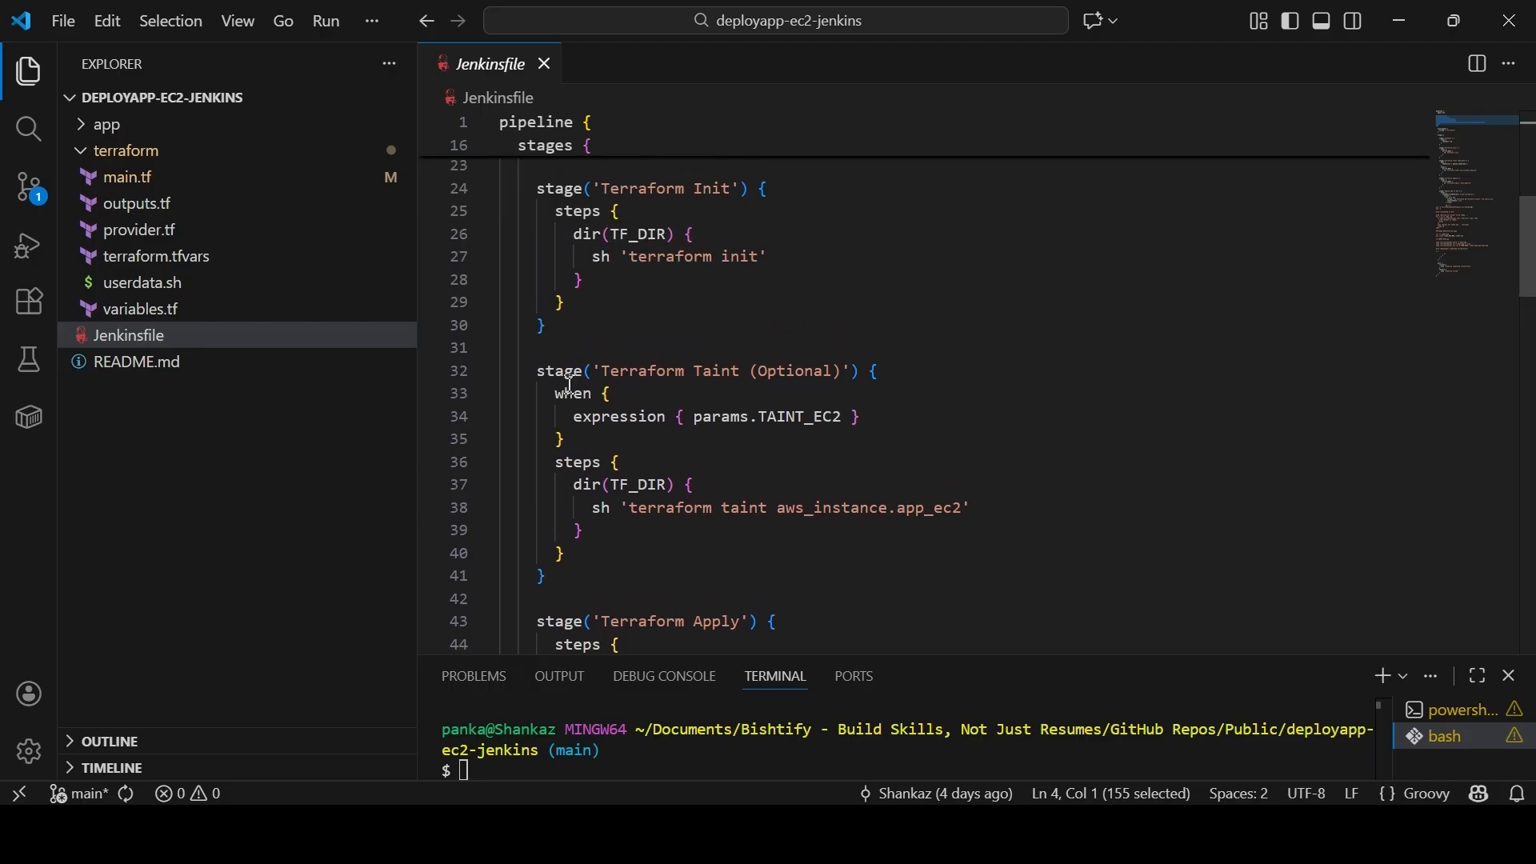
mouse_move(537, 373)
mouse_down()
mouse_move(558, 393)
mouse_move(592, 530)
mouse_move(582, 569)
mouse_move(521, 368)
mouse_move(509, 382)
mouse_up()
click(573, 571)
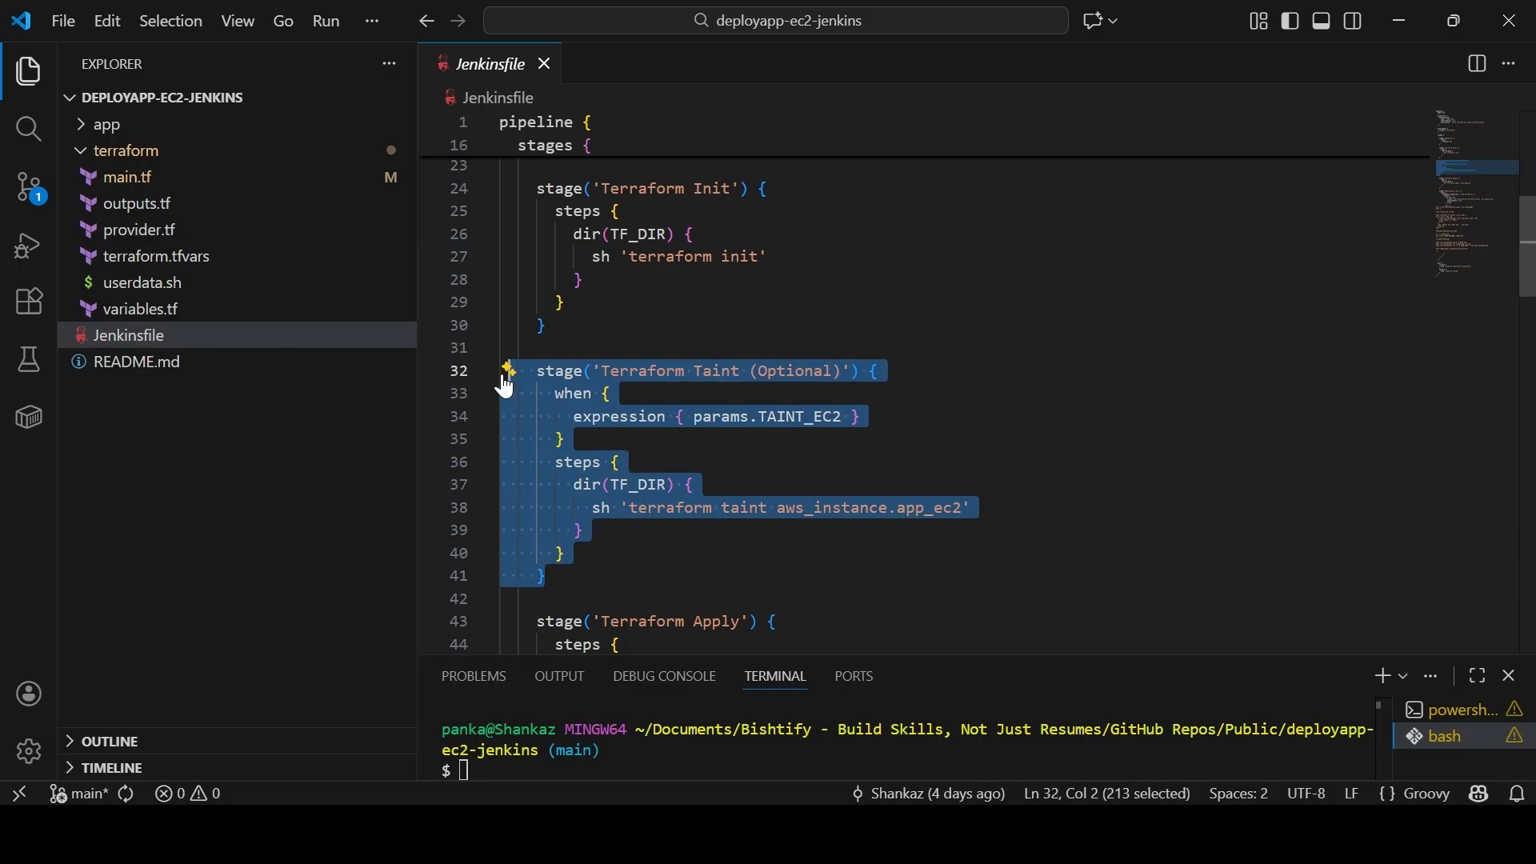
drag(570, 579, 497, 370)
key(ctrl+backslash)
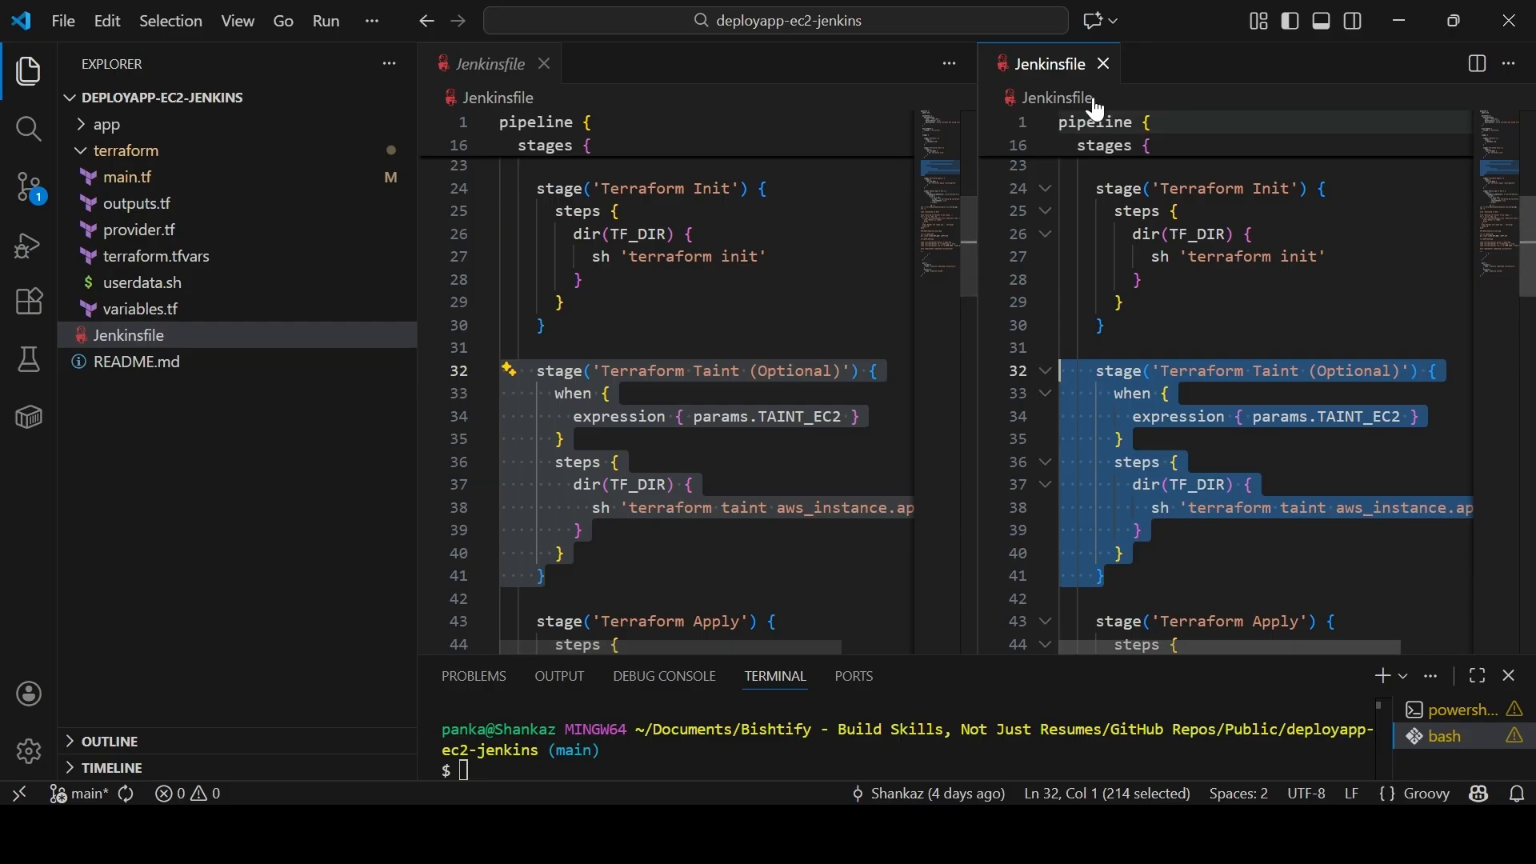
click(1106, 63)
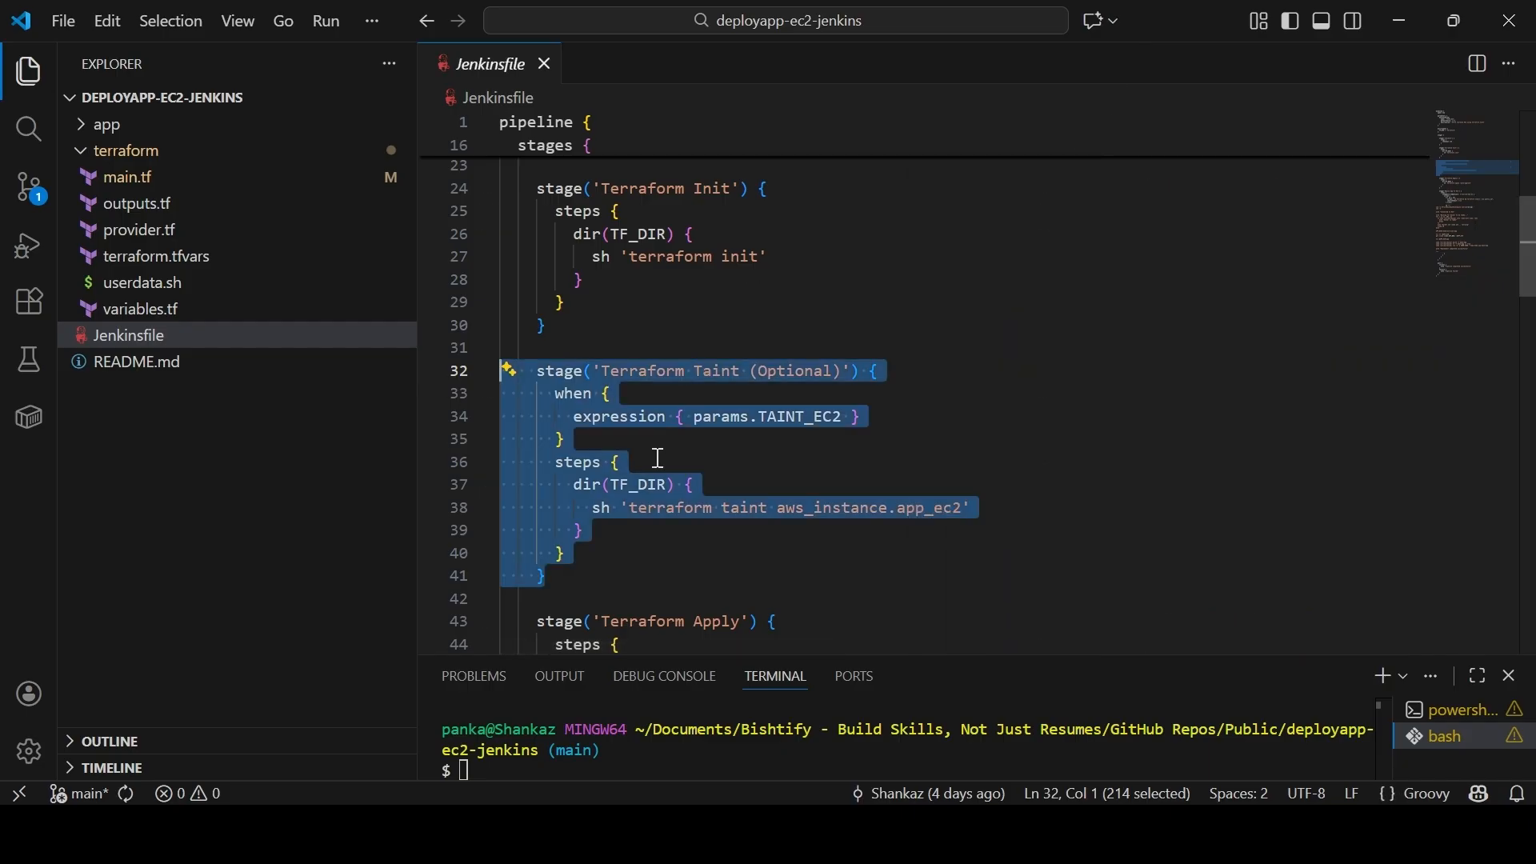
key(ctrl+slash)
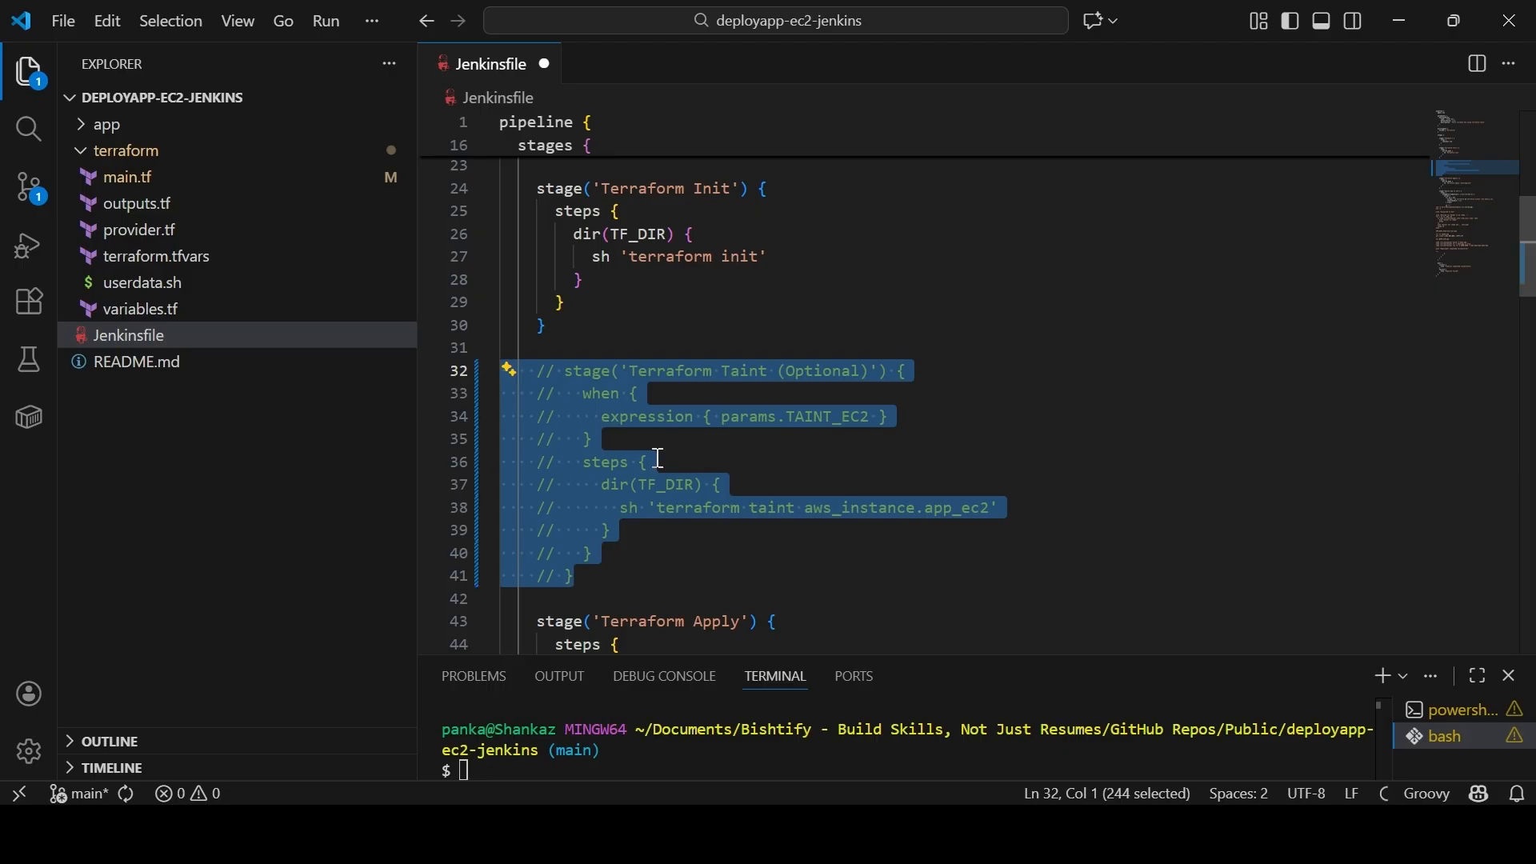
key(ctrl+s)
Stage only the modified Jenkinsfile by running git add Jenkinsfile in the bash terminal
click(722, 753)
key(Up)
key(Up)
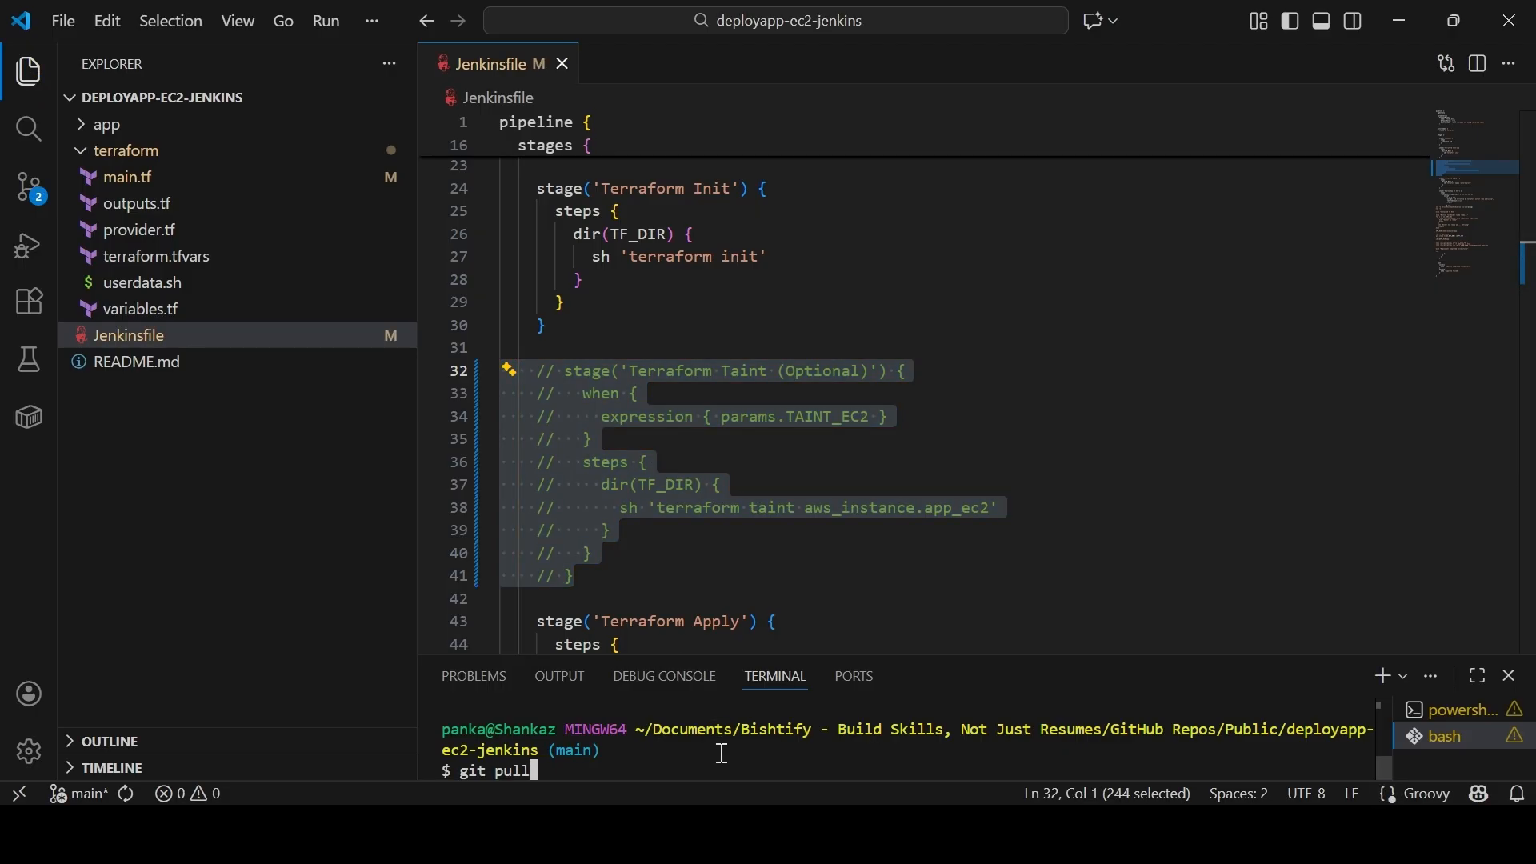
key(Down)
key(Down)
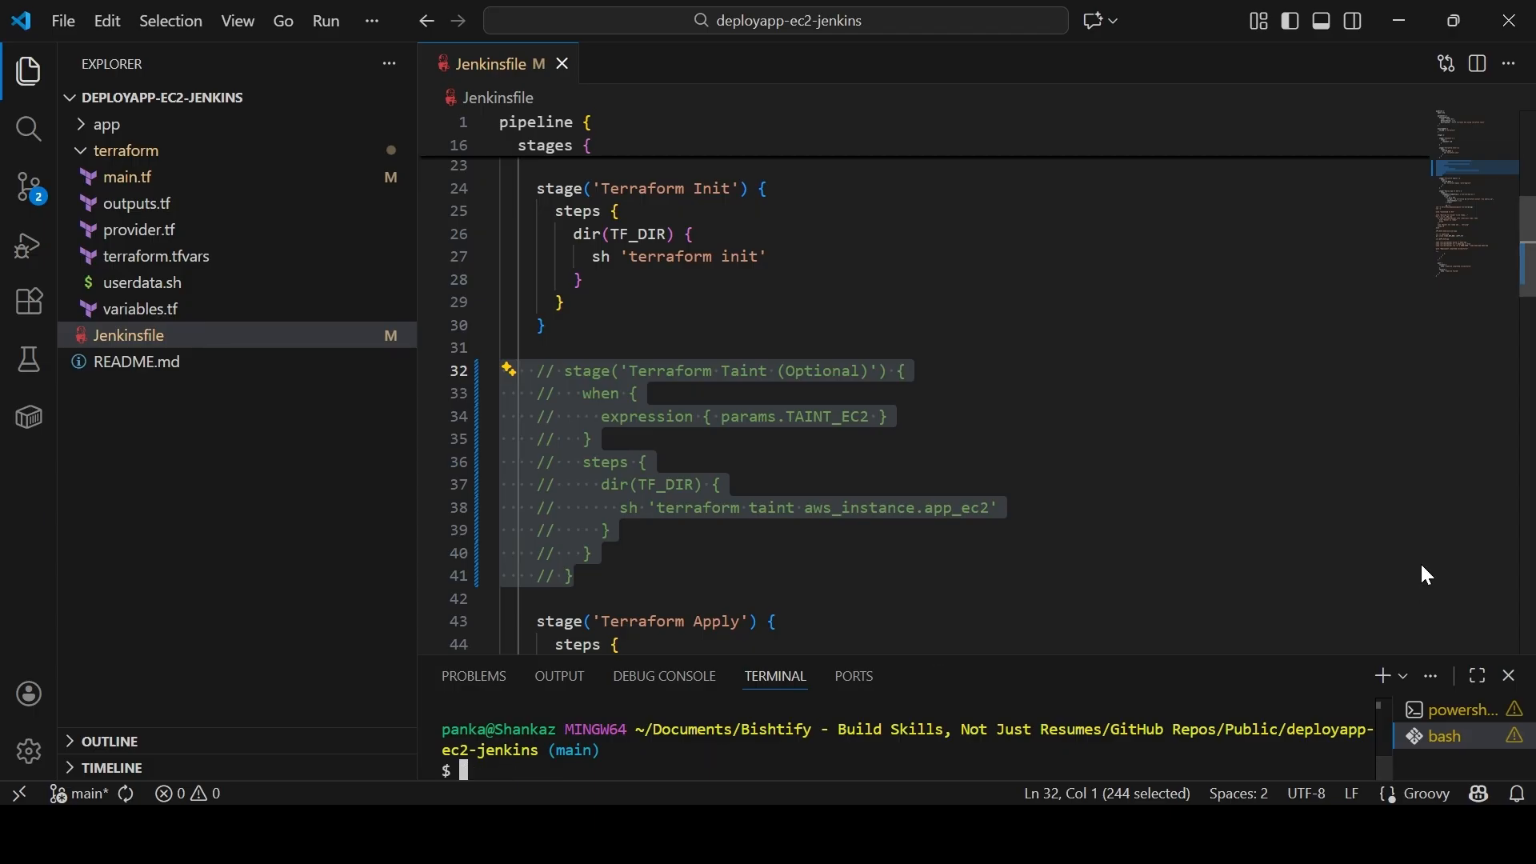
key(Up)
key(Up)
key(Up)
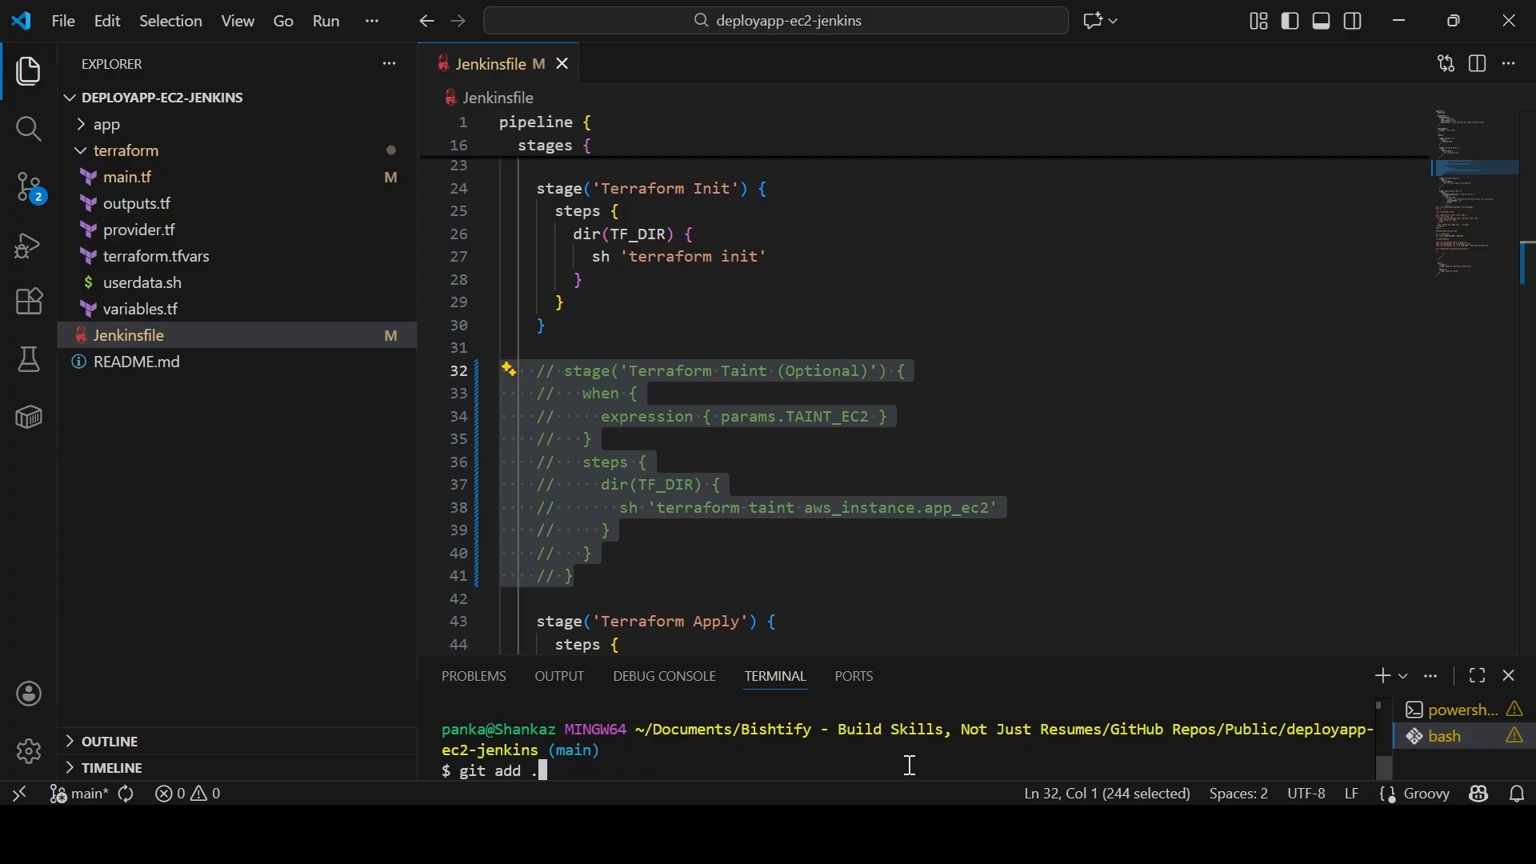
key(BackSpace)
text(Je)
key(Tab)
key(BackSpace)
key(Return)
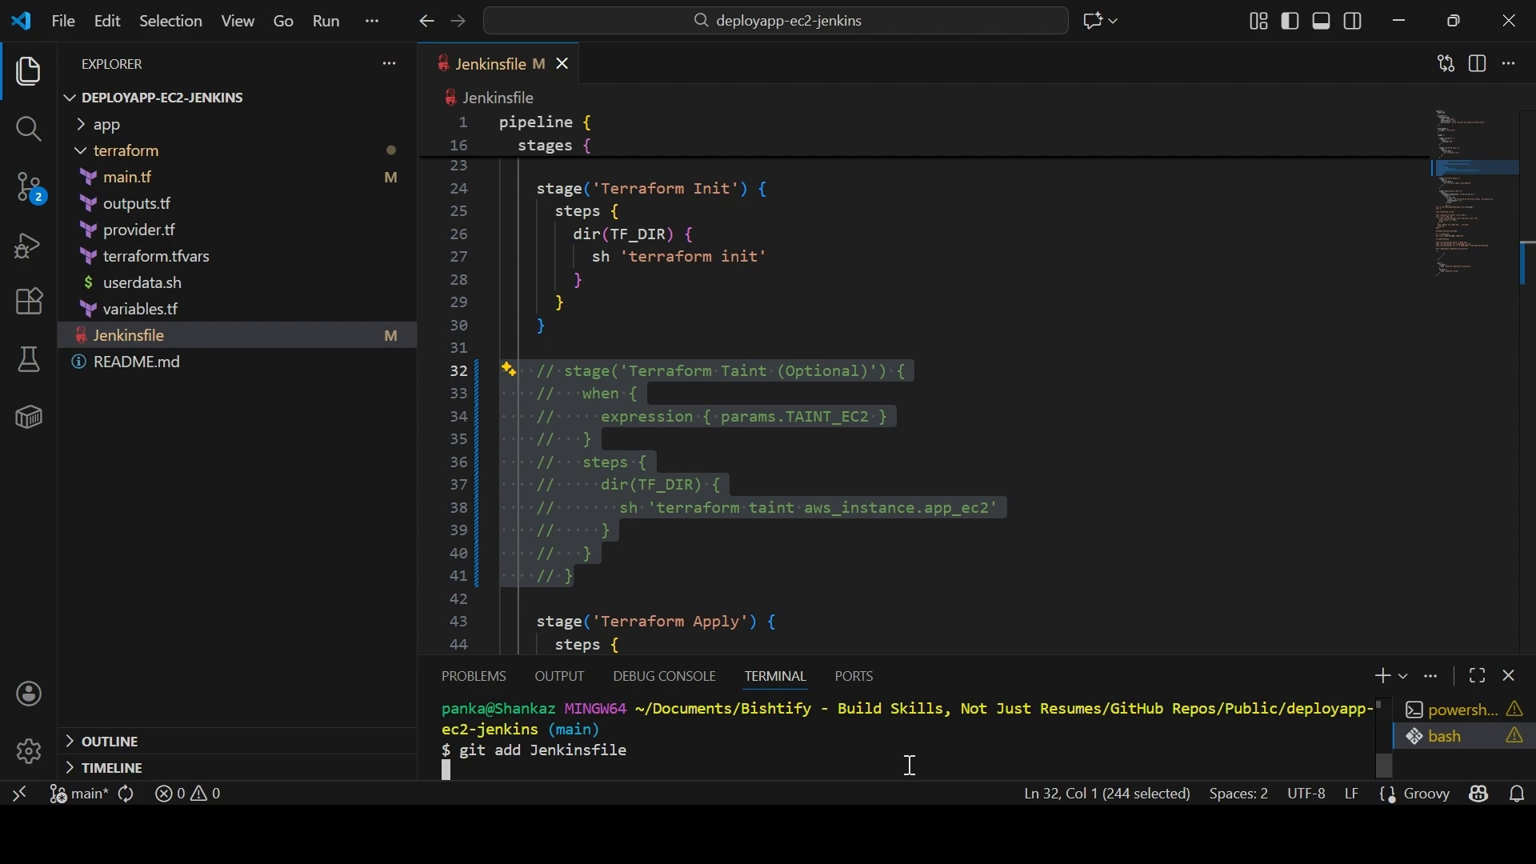
Commit the staged Jenkinsfile with the message "added" by reusing the earlier git commit command
key(Up)
key(Up)
key(Up)
key(Up)
key(Up)
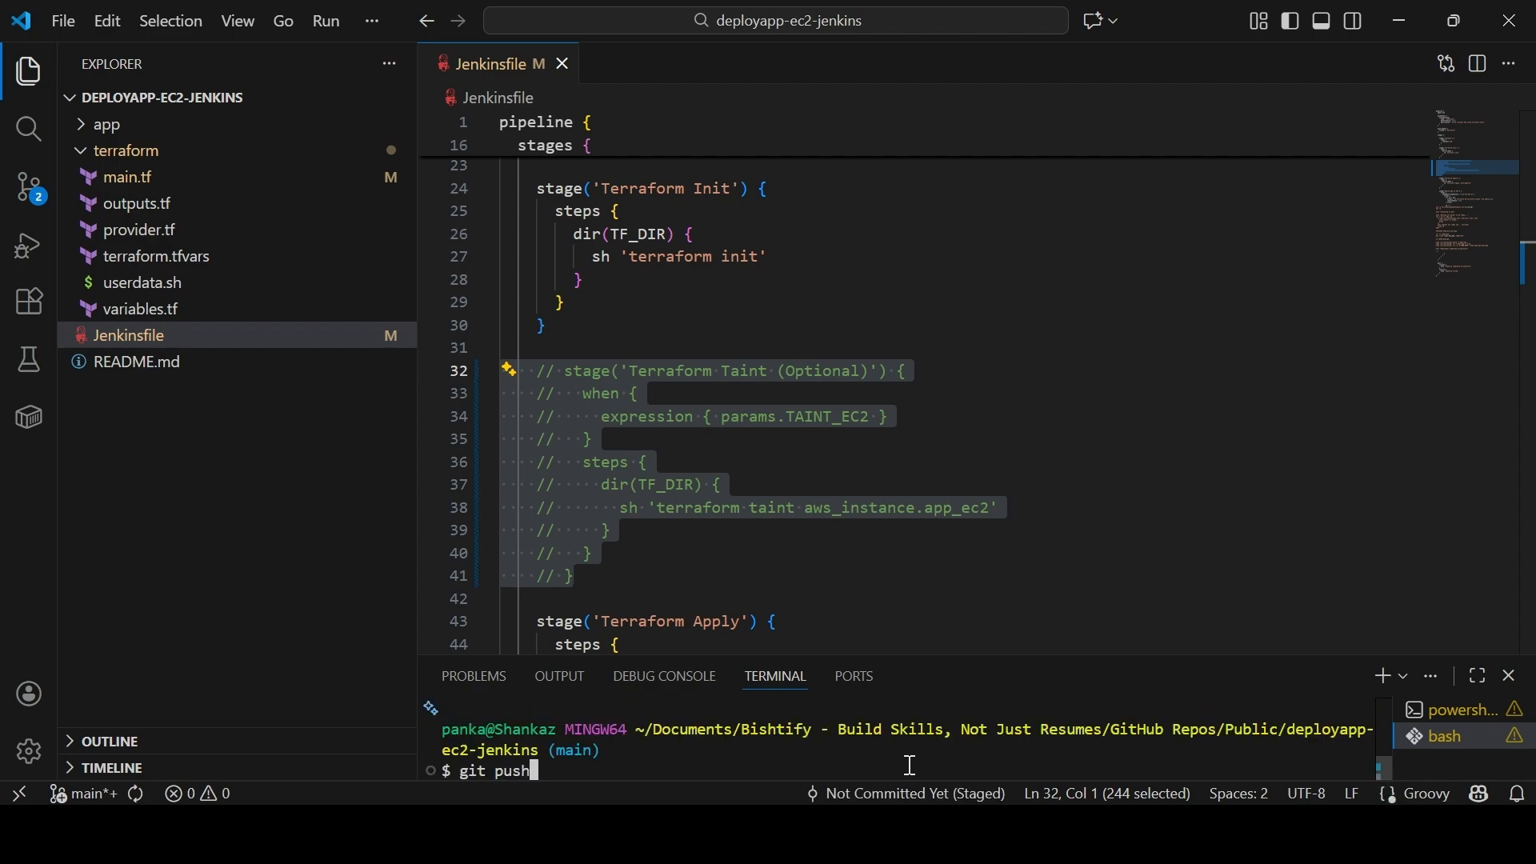
key(Return)
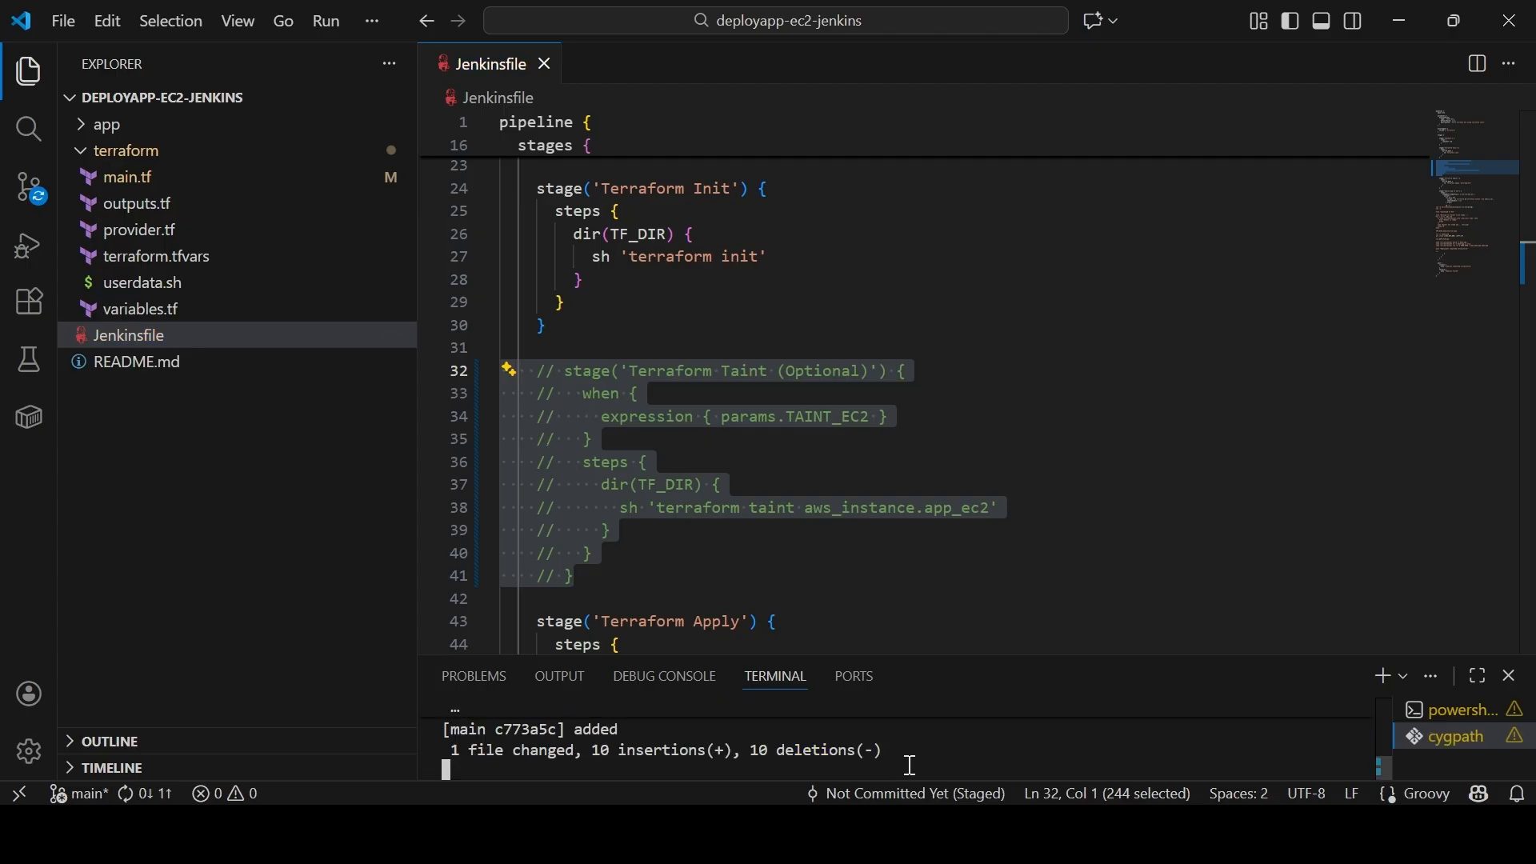
Push the Jenkinsfile commit to the remote repository with git push
key(Up)
key(Up)
key(Up)
key(Up)
key(Up)
key(Up)
key(Return)
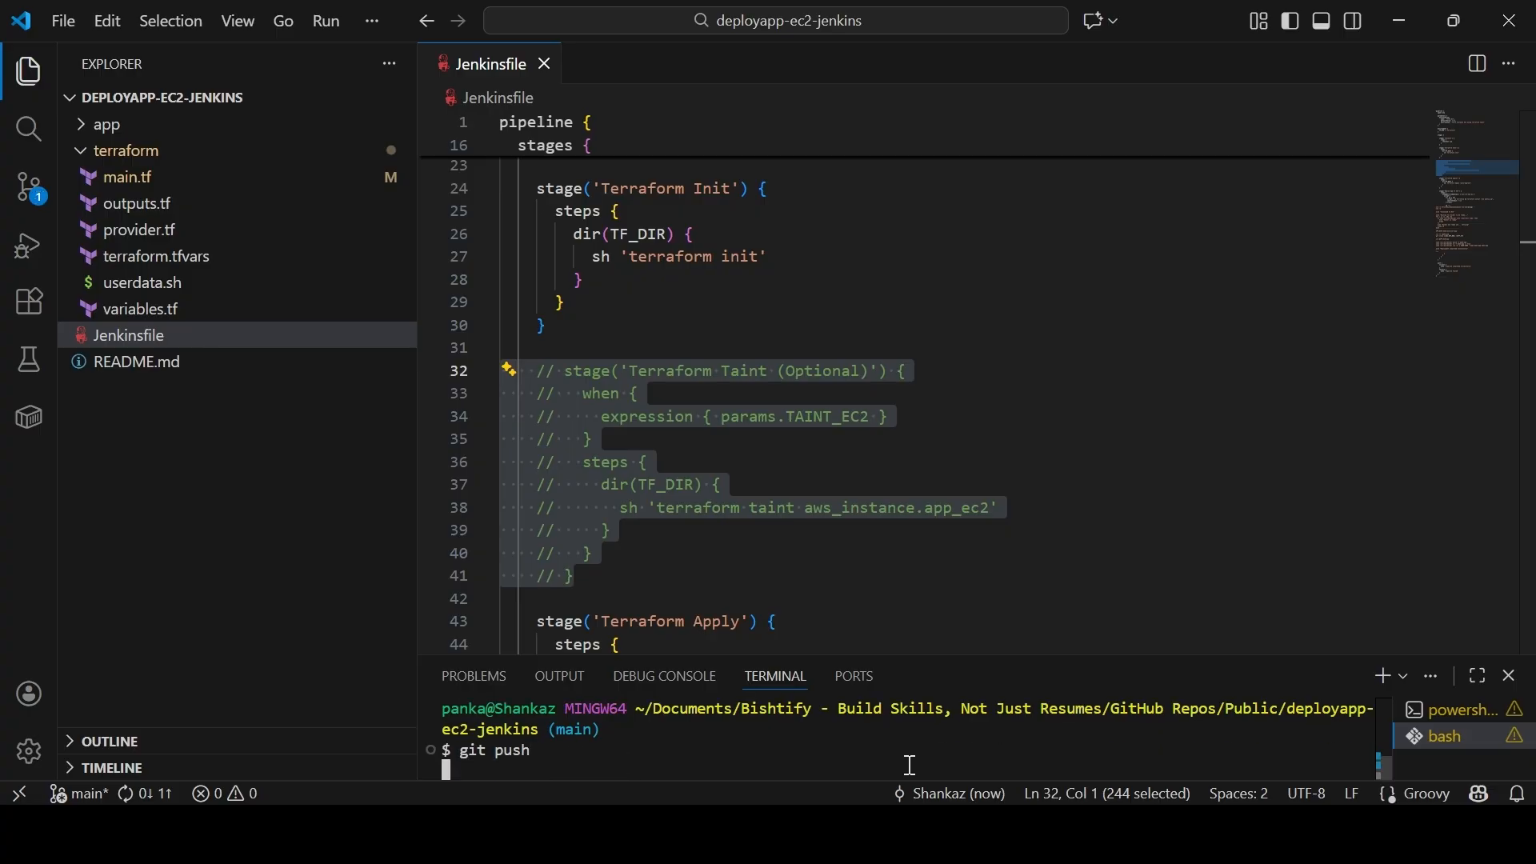
Switch back to Jenkins, start another deployapp-ec2 build, and follow its console output through Terraform Apply and the EC2 deployment
mouse_move(723, 835)
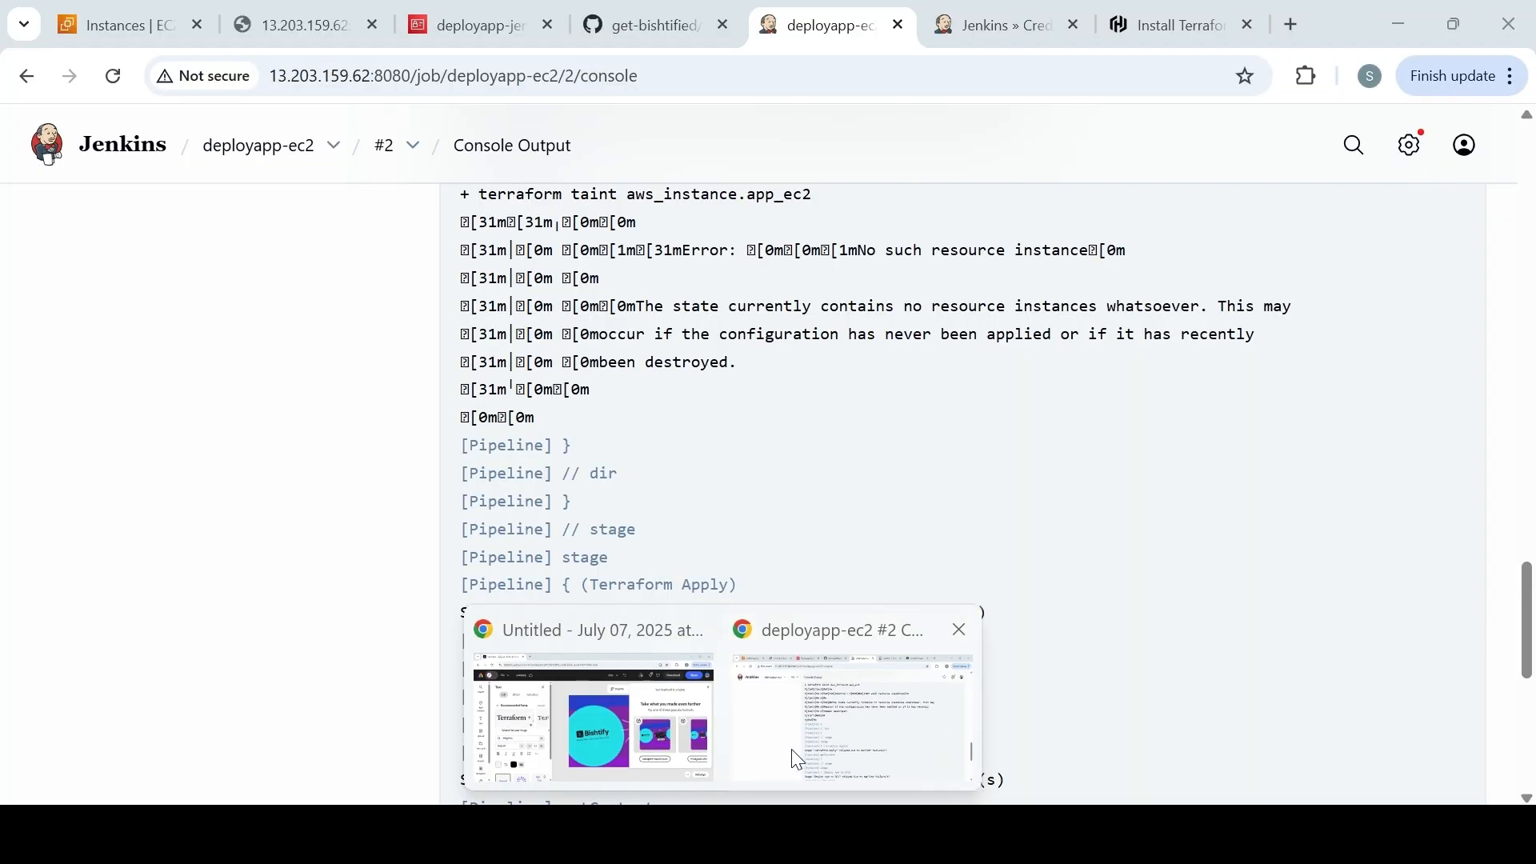
click(797, 759)
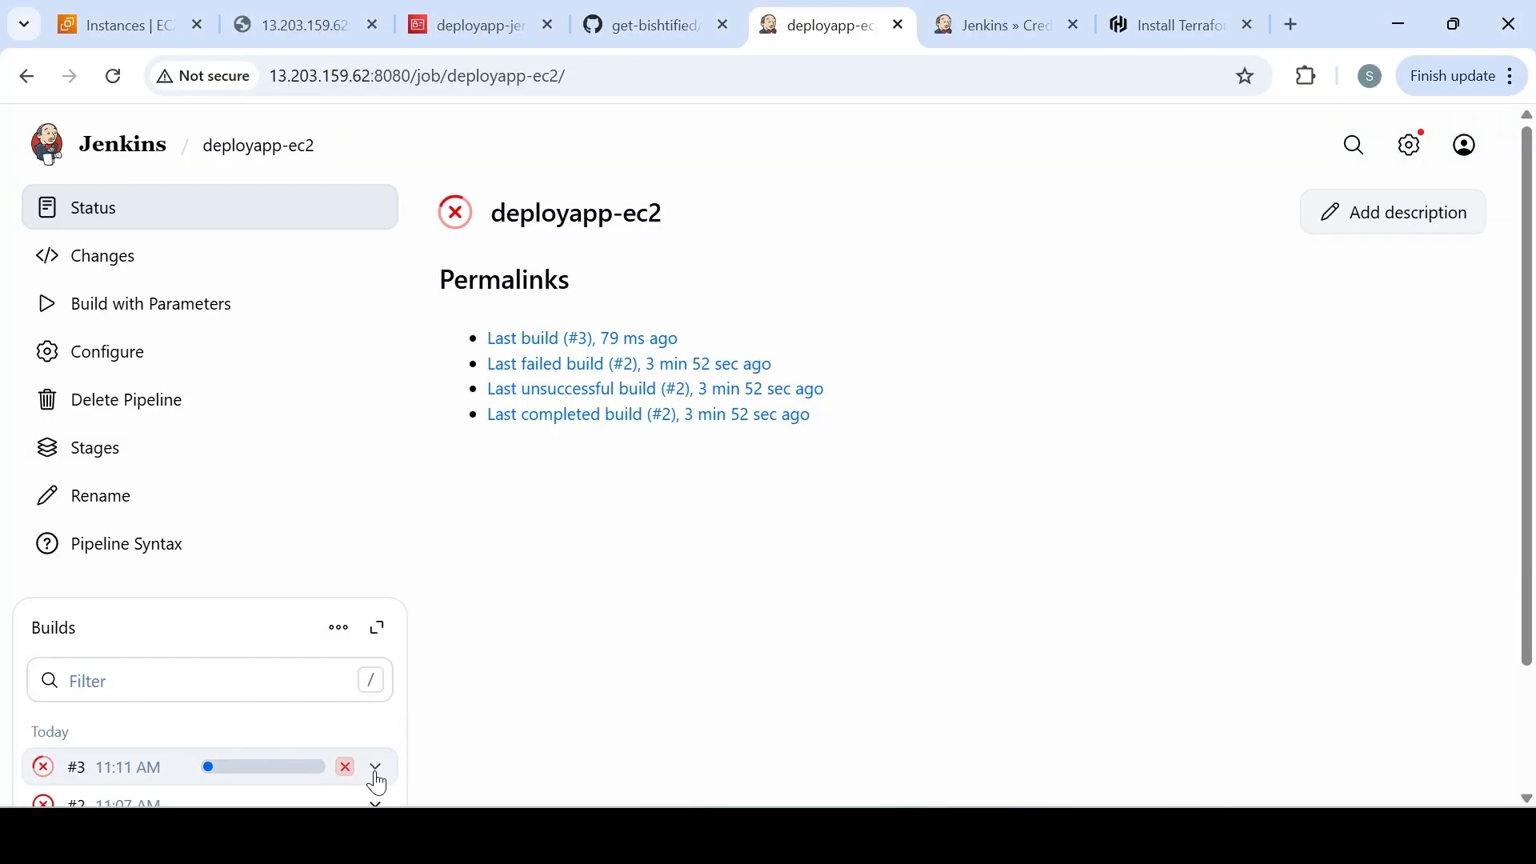
click(377, 771)
click(434, 409)
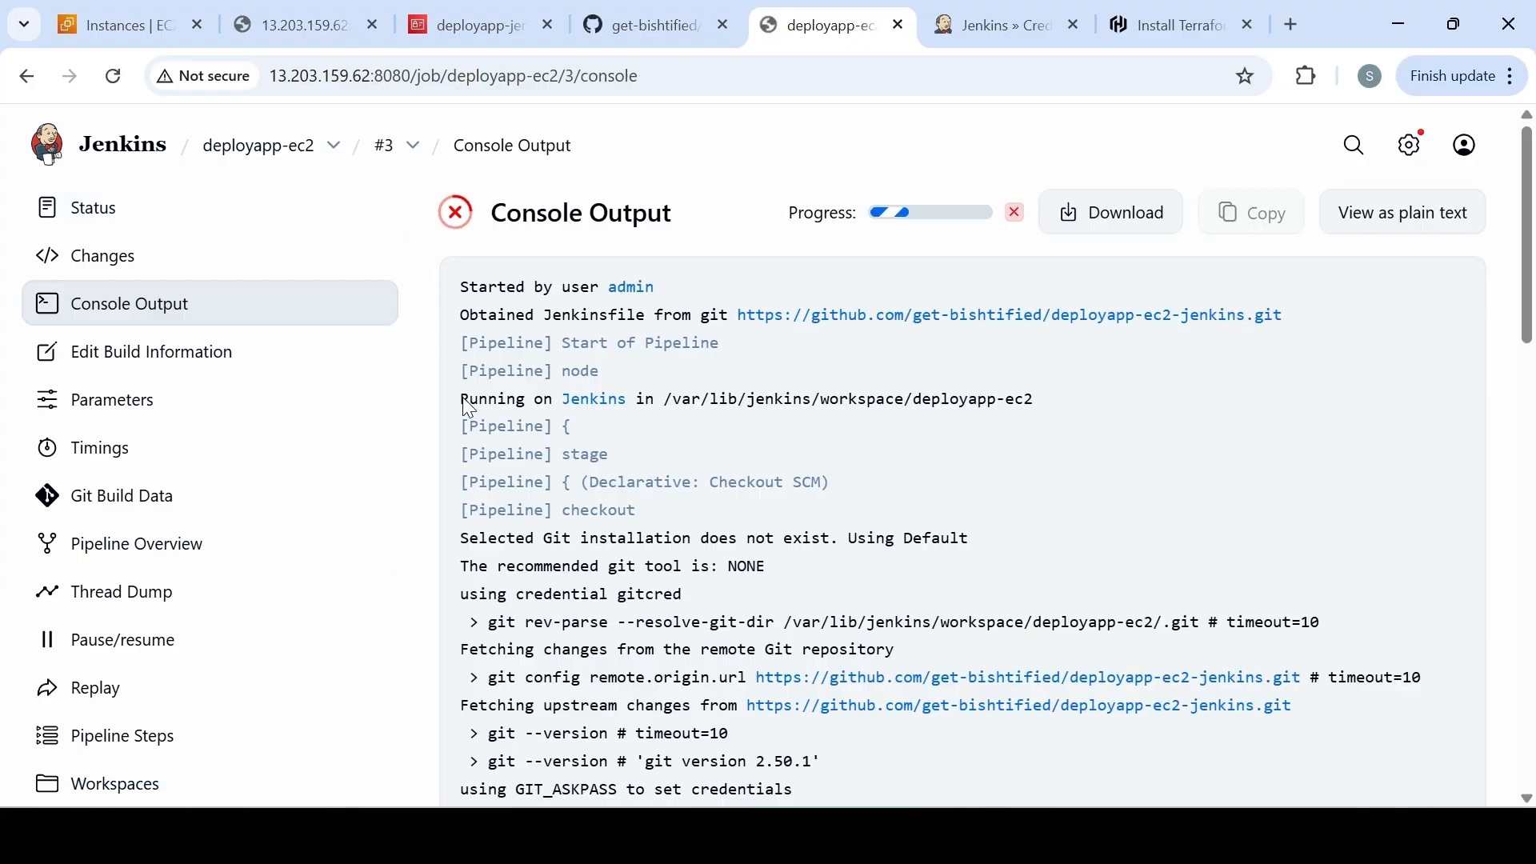
drag(1531, 259, 1534, 703)
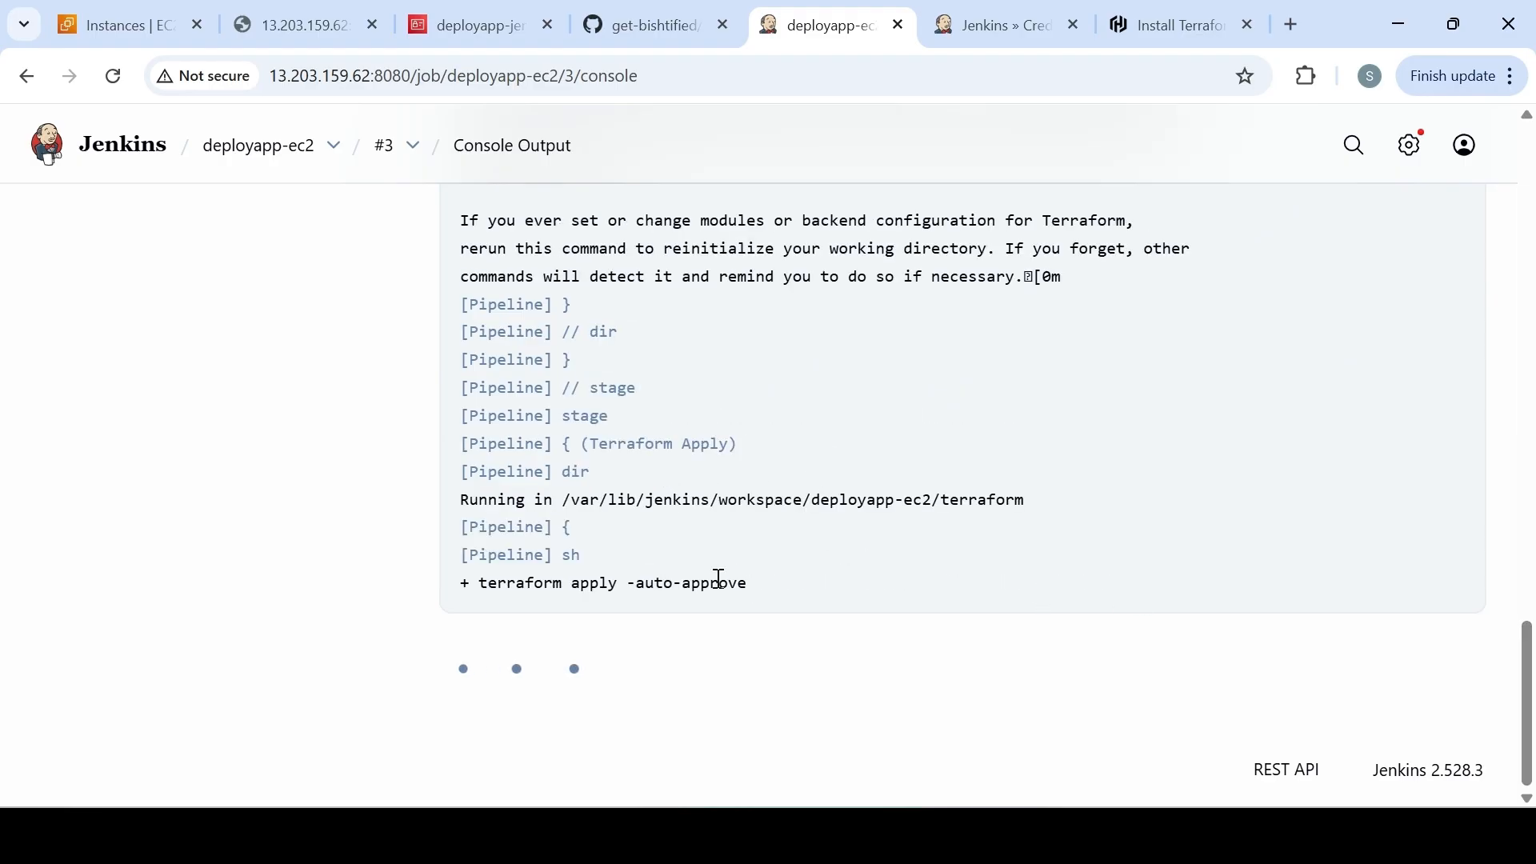
drag(1529, 663, 1503, 806)
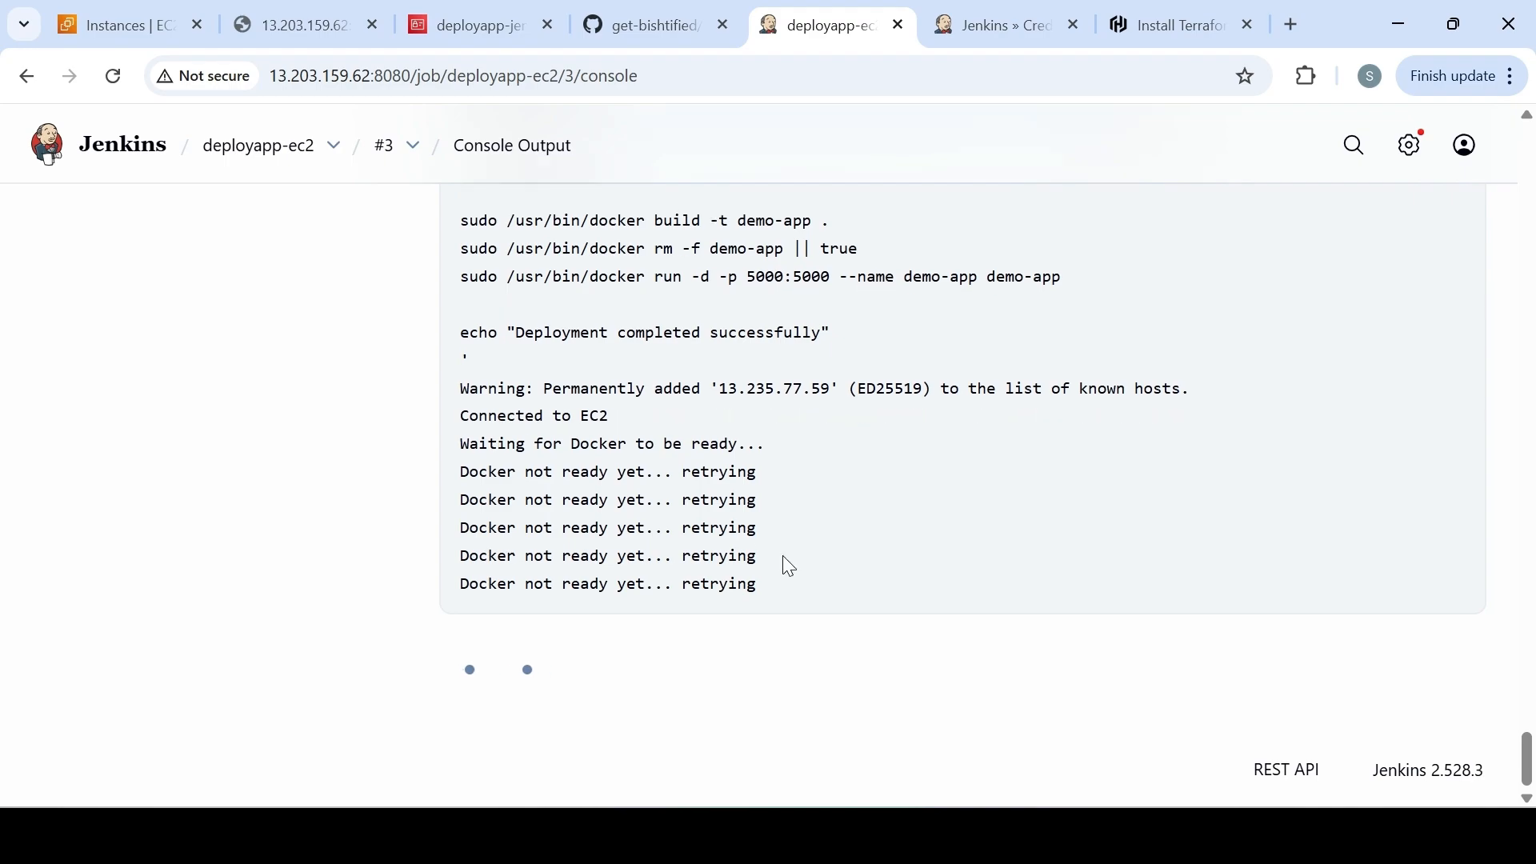
Switch to VS Code and review the Jenkinsfile's Docker readiness loop and docker commands, hiding the terminal to enlarge the editor
key(alt+Tab)
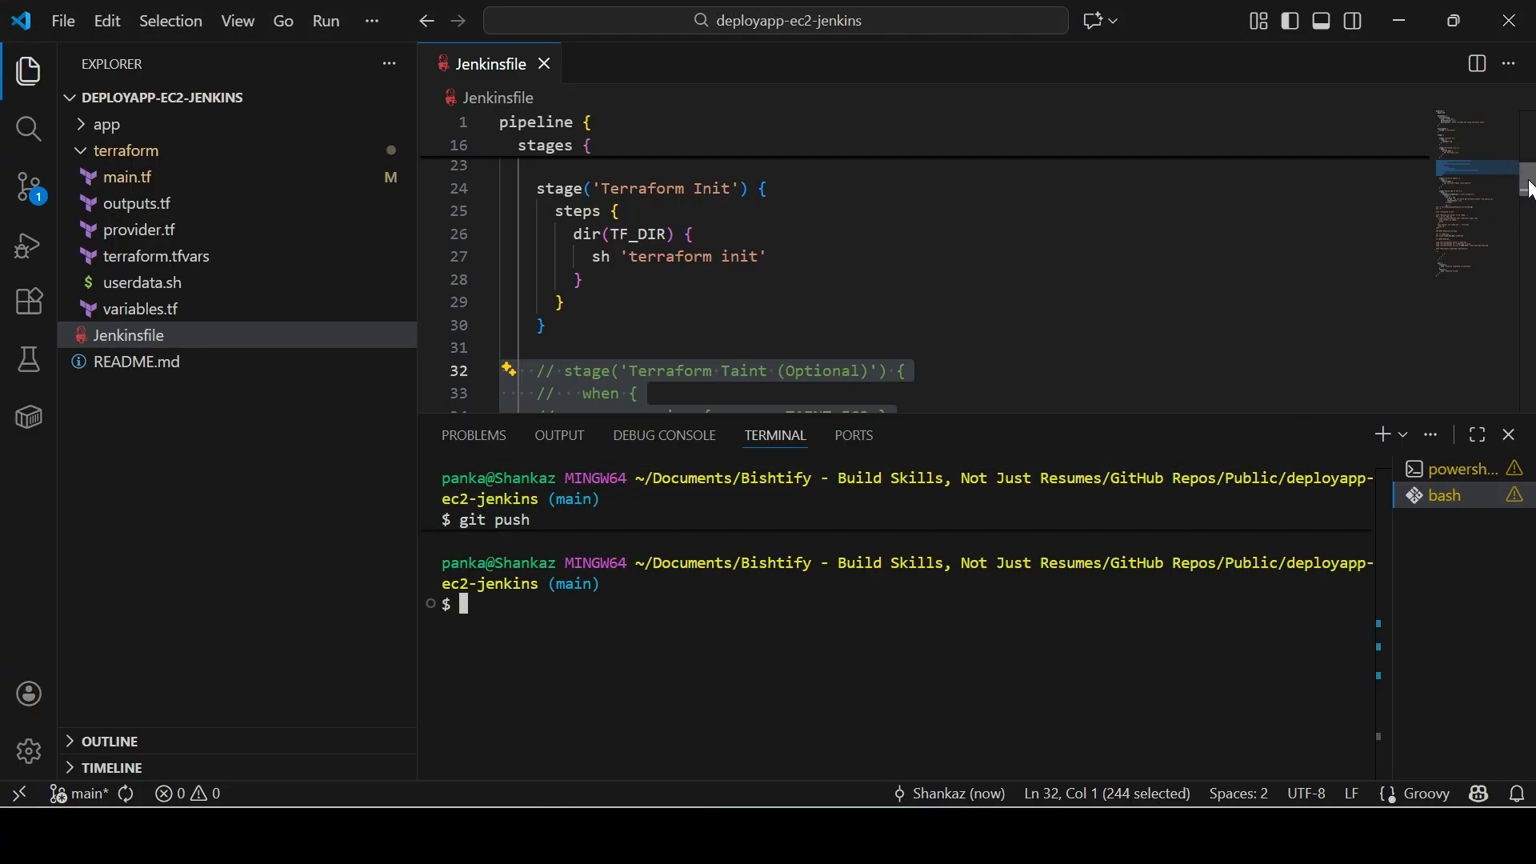
scroll(1496, 223, down, 10)
scroll(960, 264, down, 5)
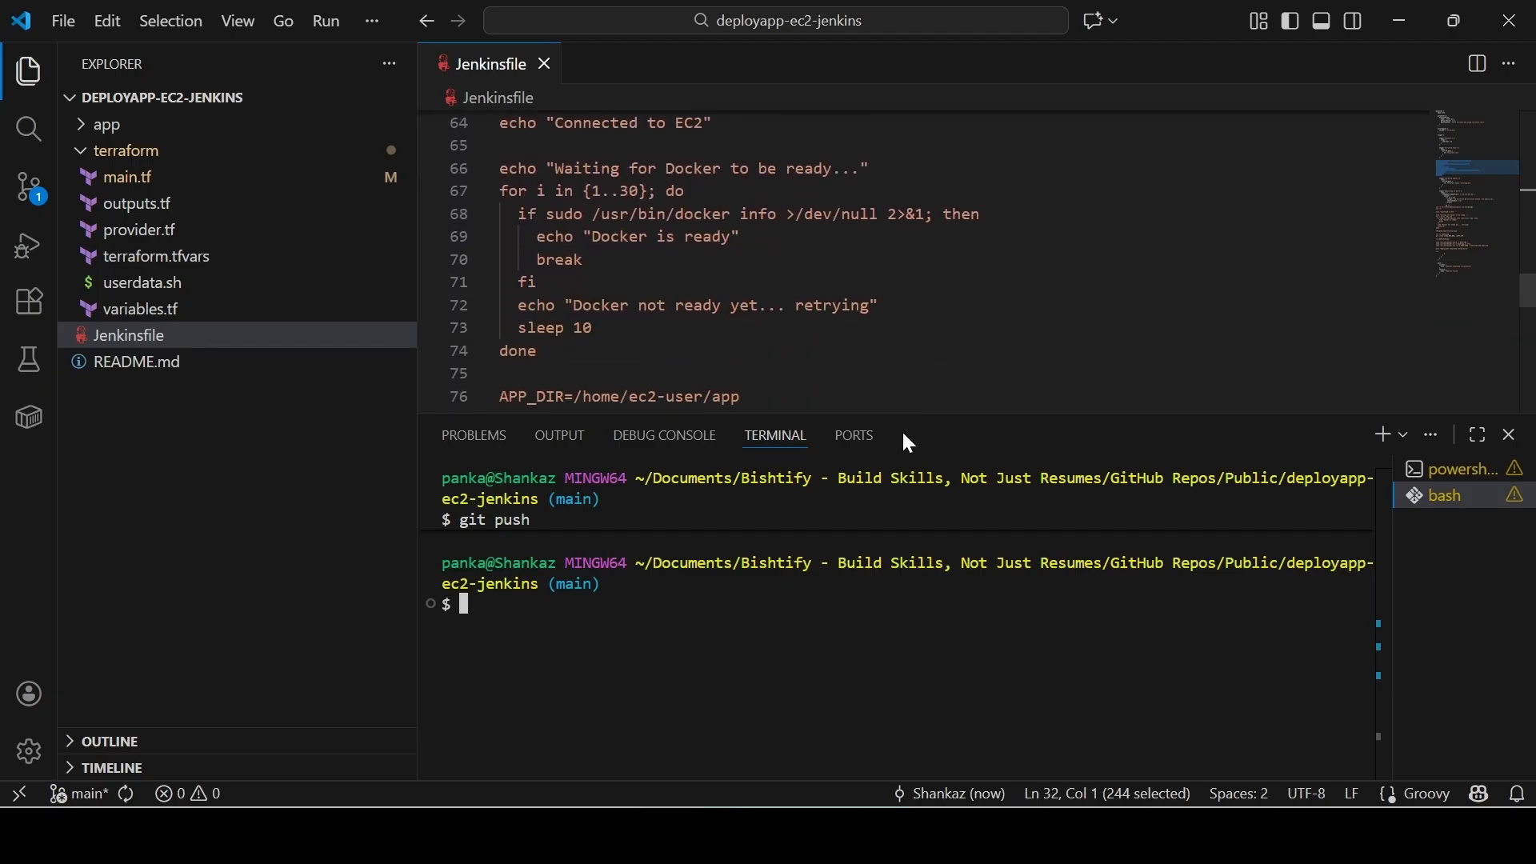
drag(896, 425, 912, 679)
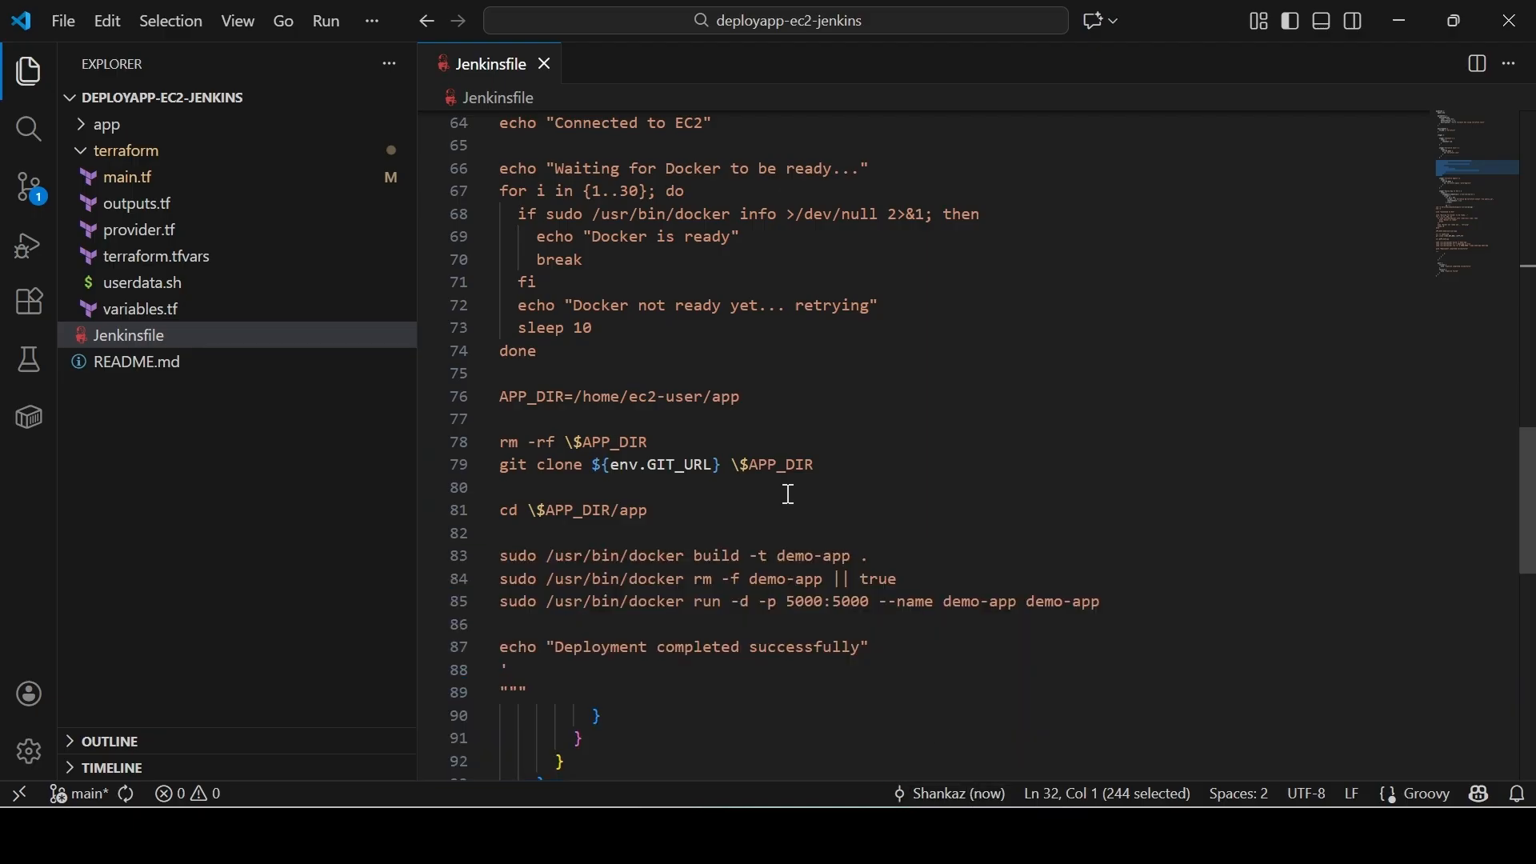
click(502, 170)
drag(504, 172, 516, 192)
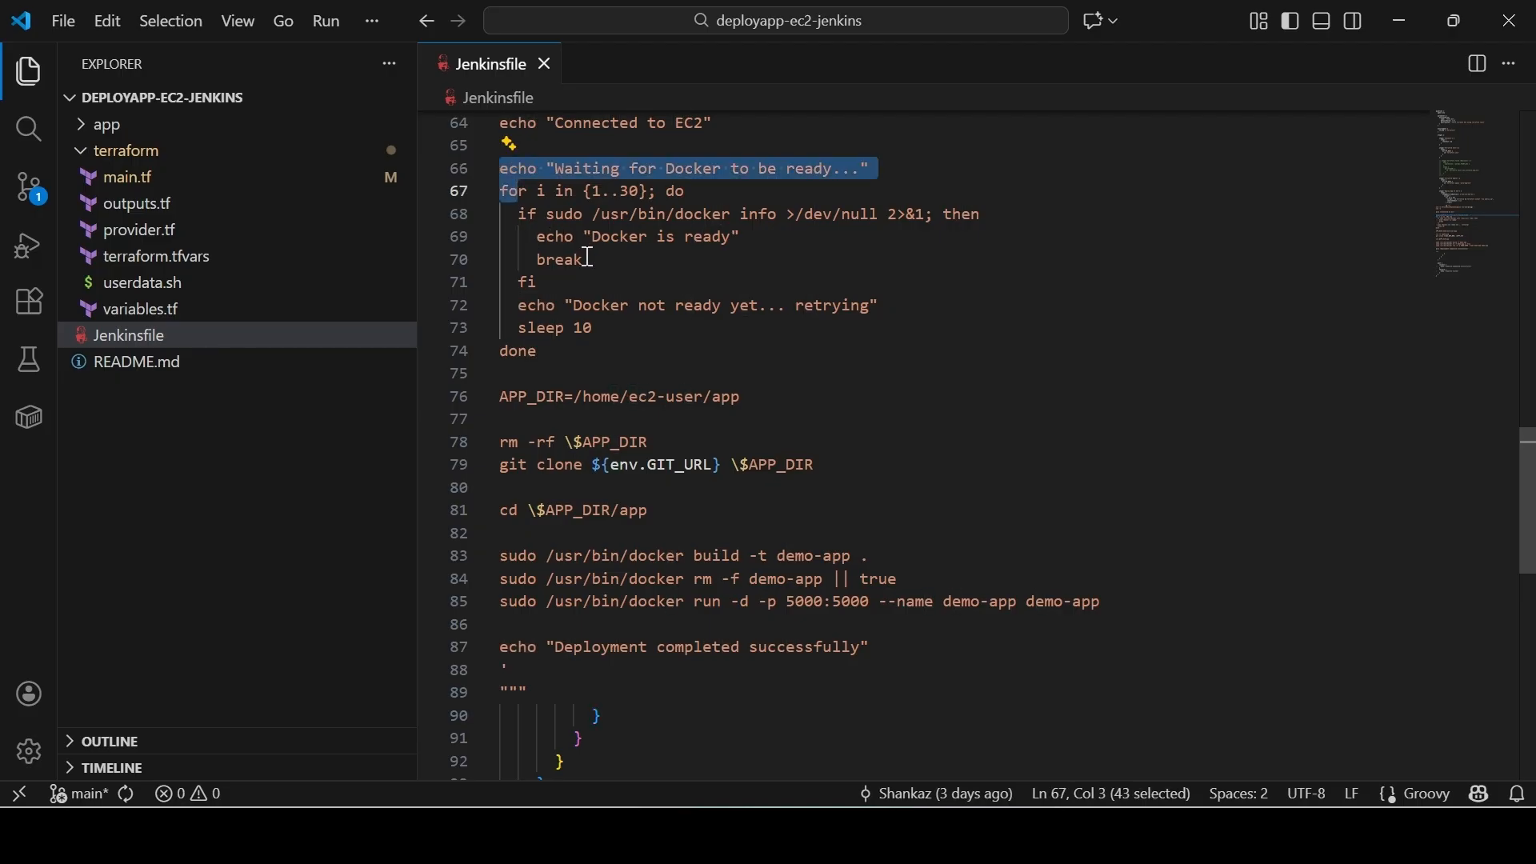
click(525, 186)
drag(502, 171, 595, 350)
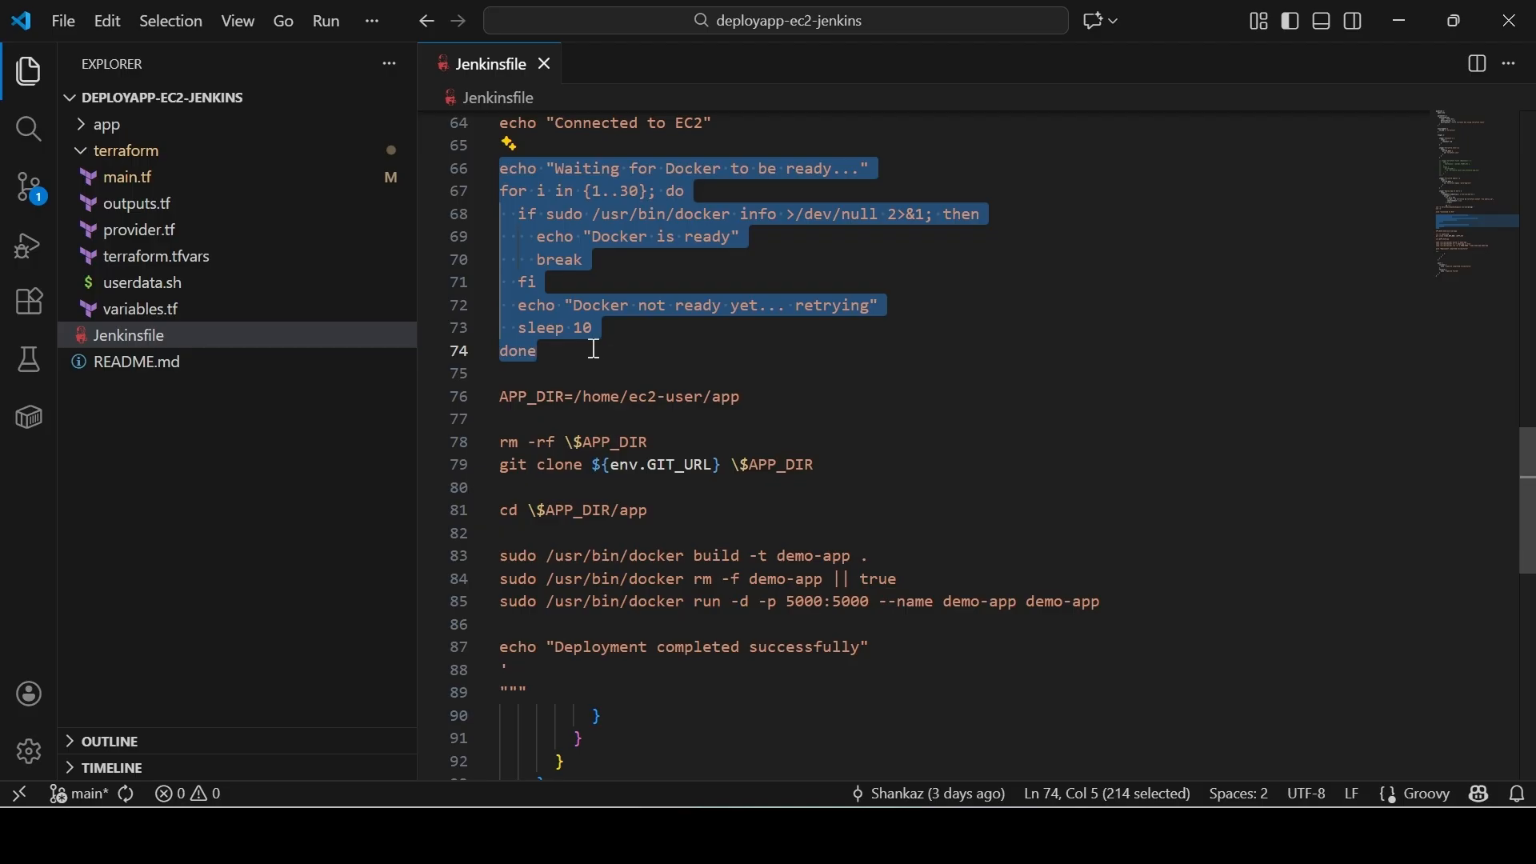
drag(558, 555, 723, 578)
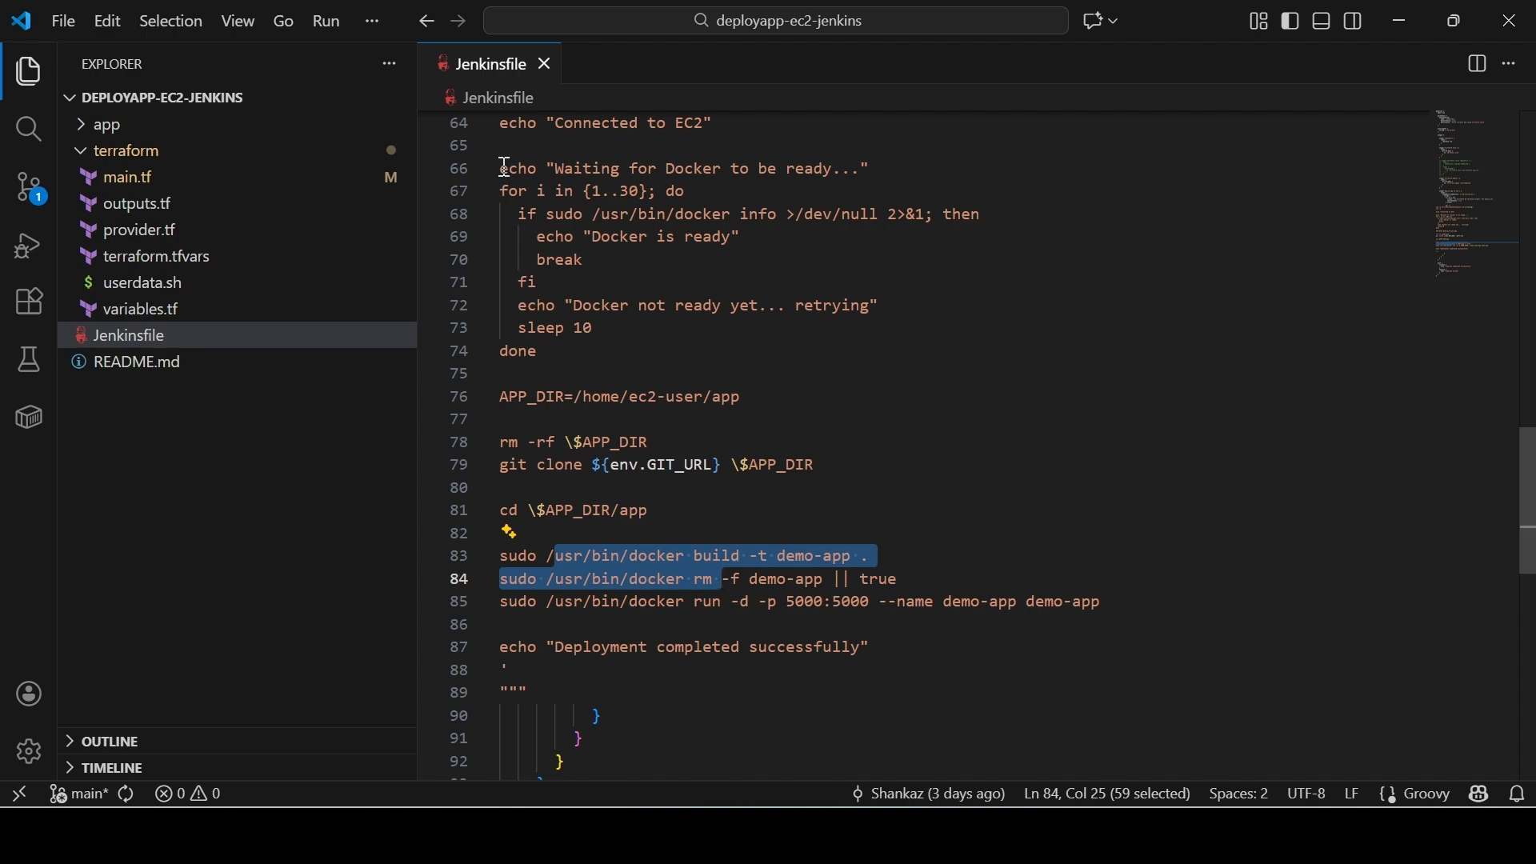
drag(505, 166, 604, 342)
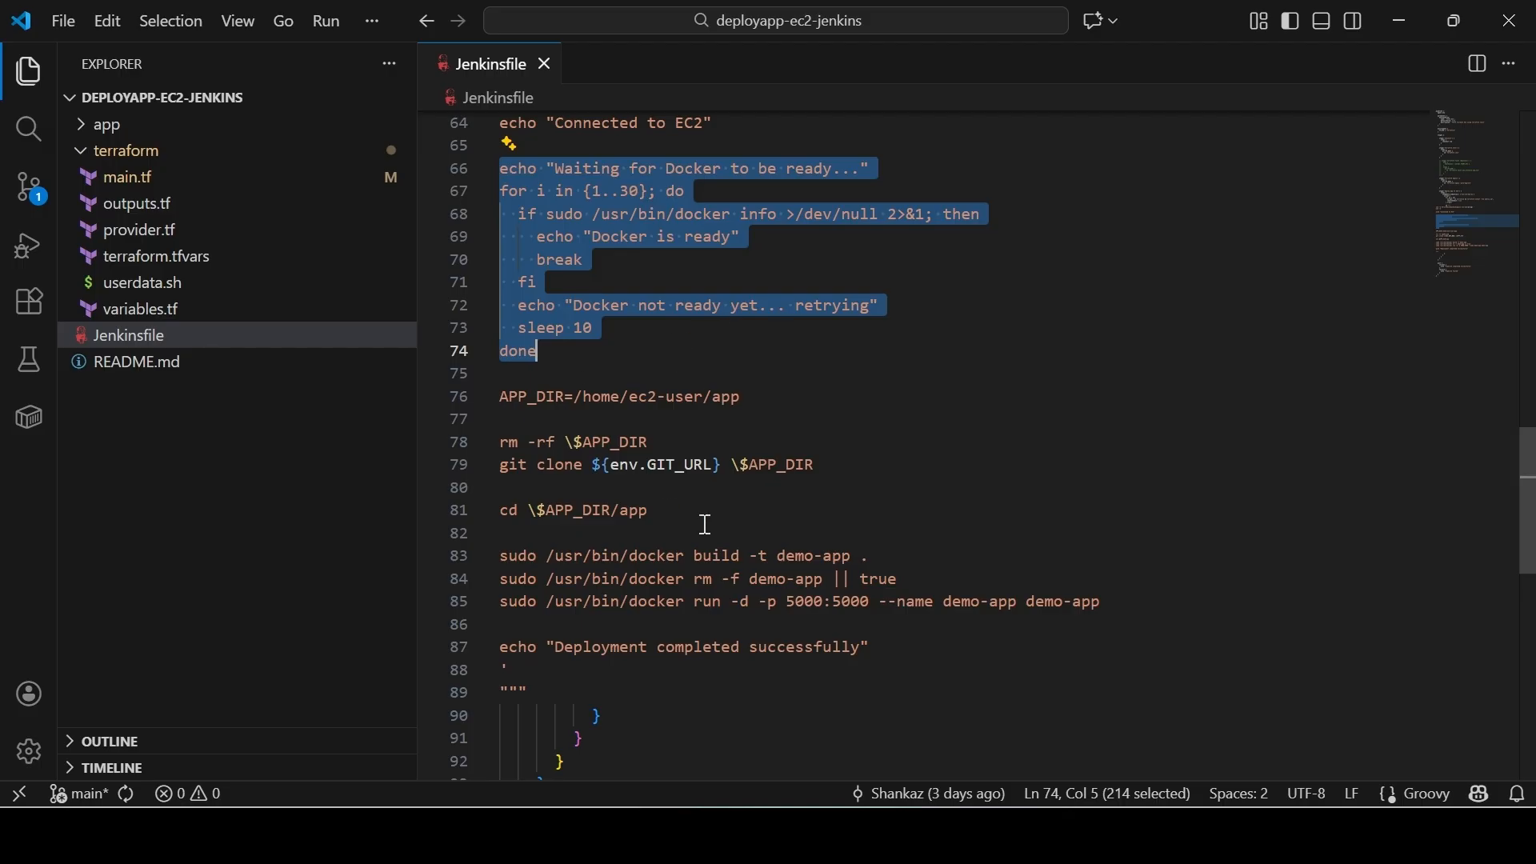
Return to the Jenkins build console and examine the output from the Docker readiness check through the image build to the pipeline's end
click(722, 835)
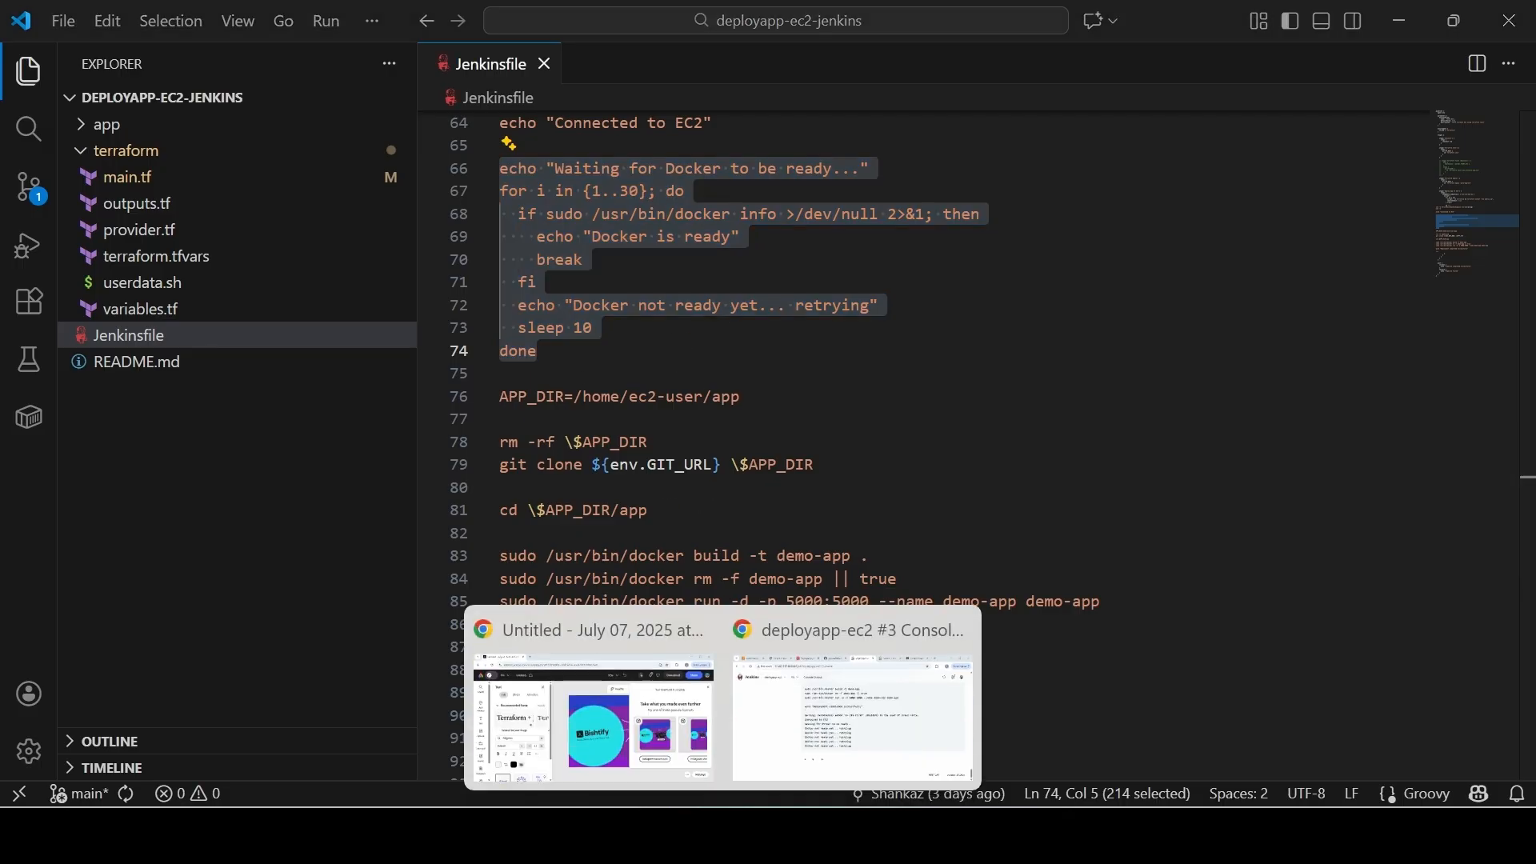
click(810, 770)
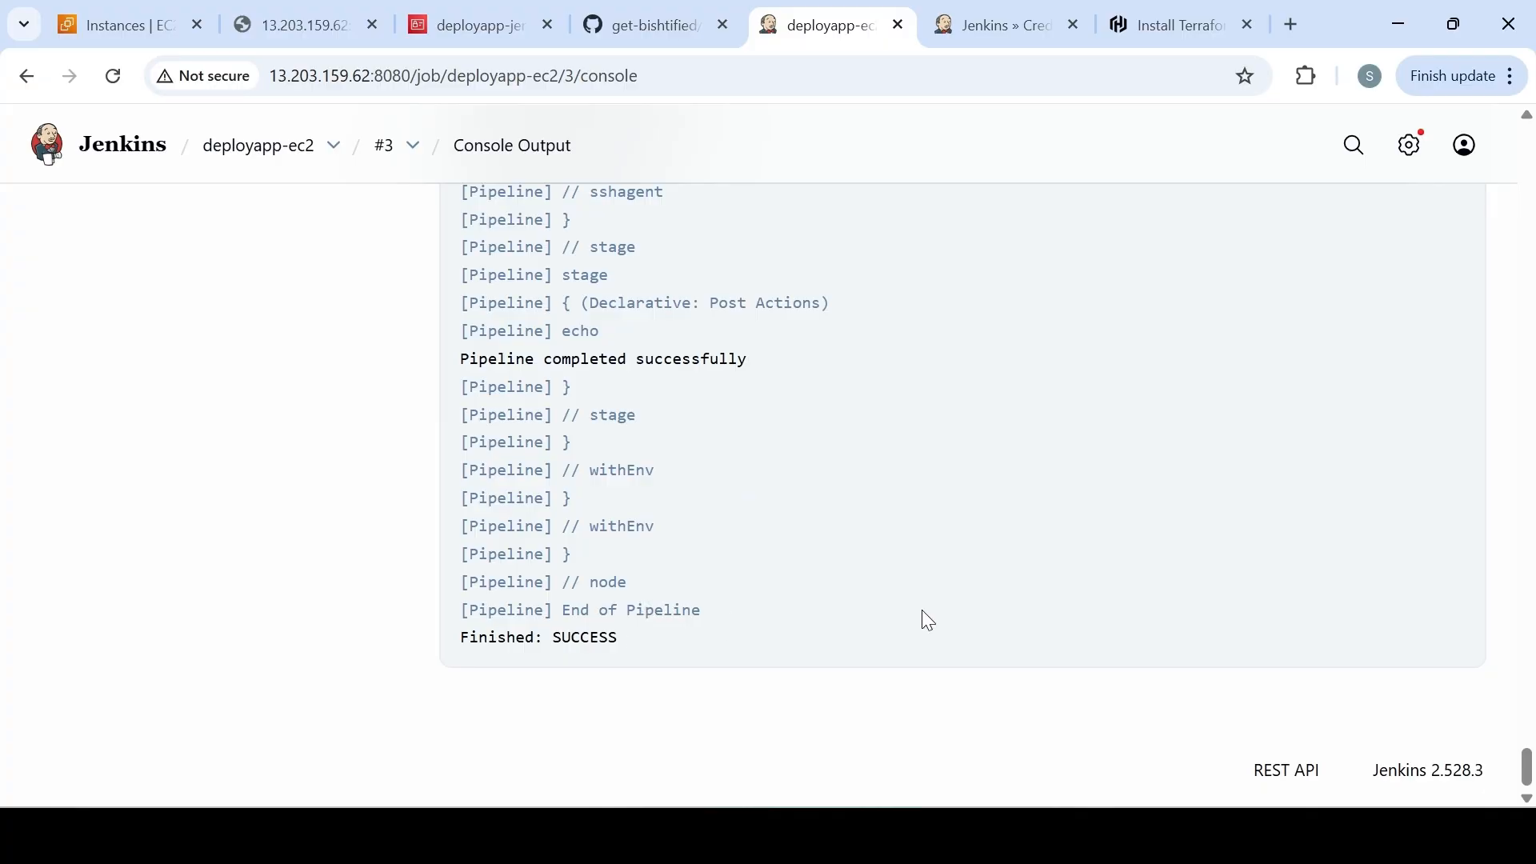
drag(1530, 772, 915, 583)
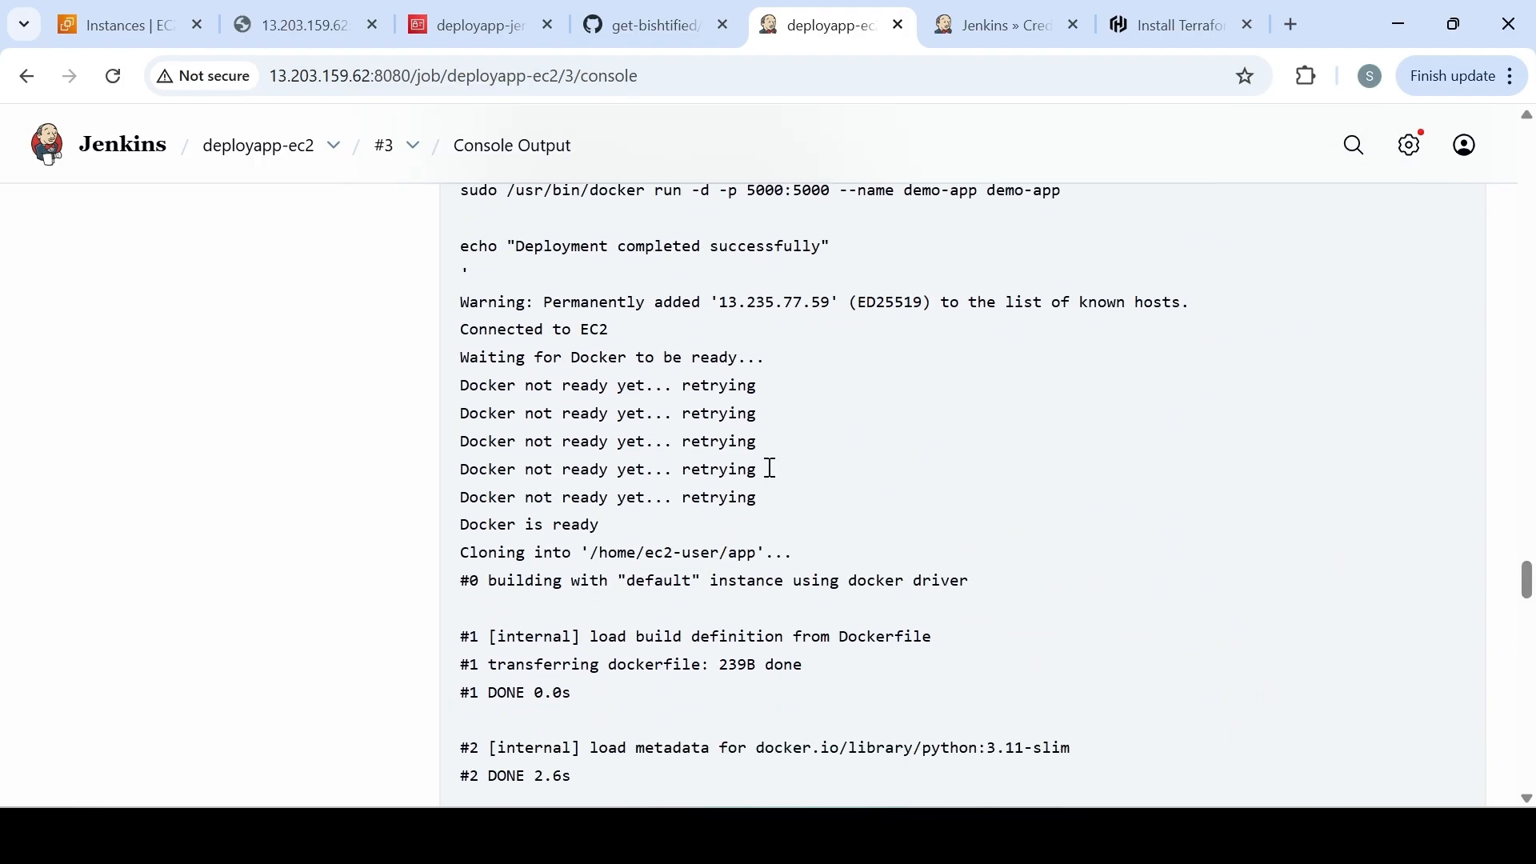
drag(462, 526, 574, 526)
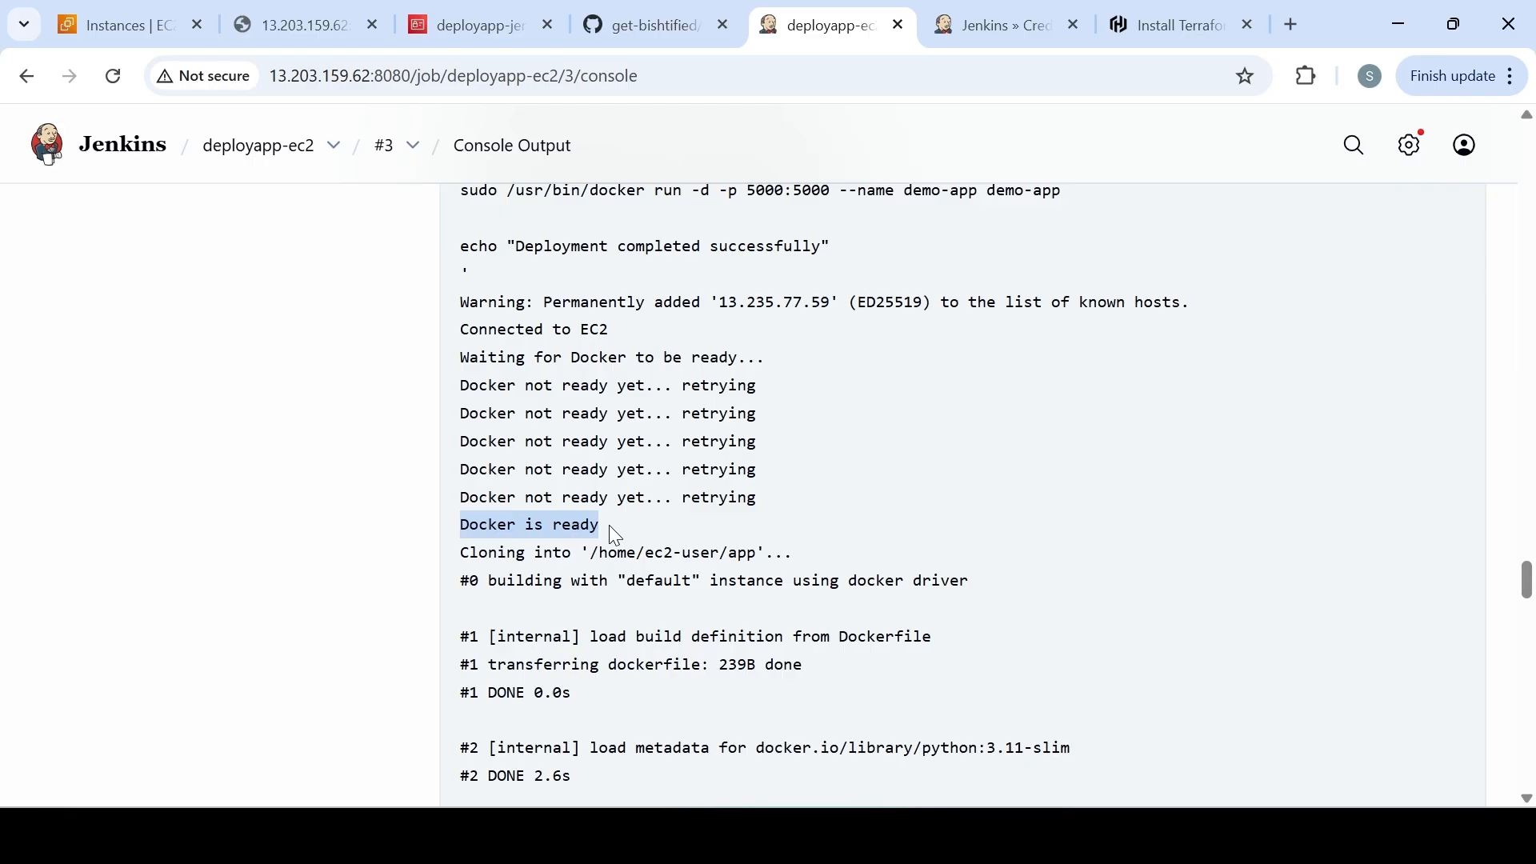
mouse_move(462, 552)
mouse_down()
mouse_move(813, 584)
mouse_move(877, 748)
mouse_up()
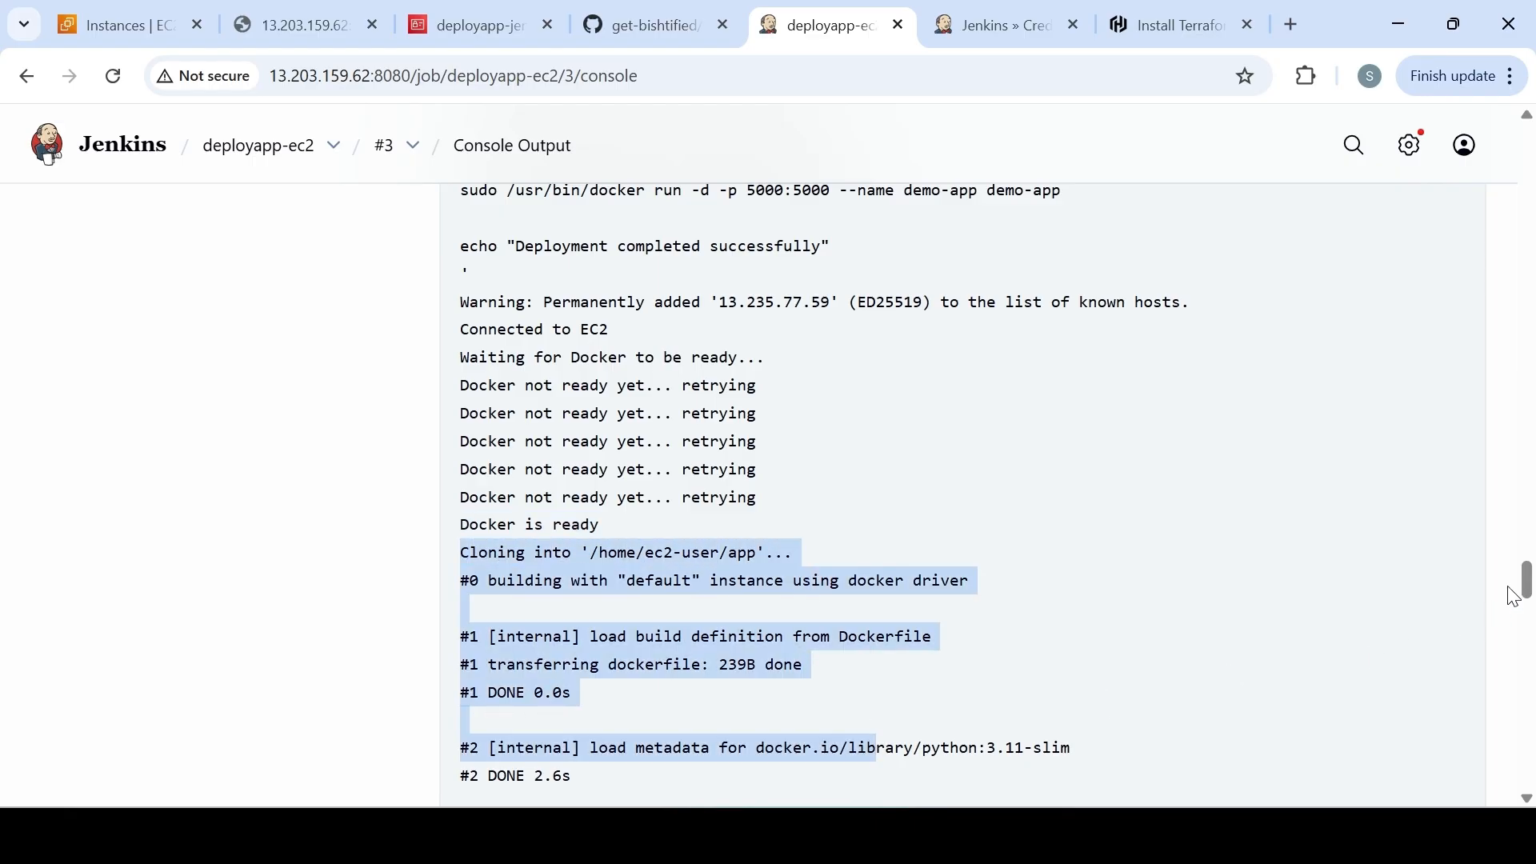
drag(1526, 589, 1521, 776)
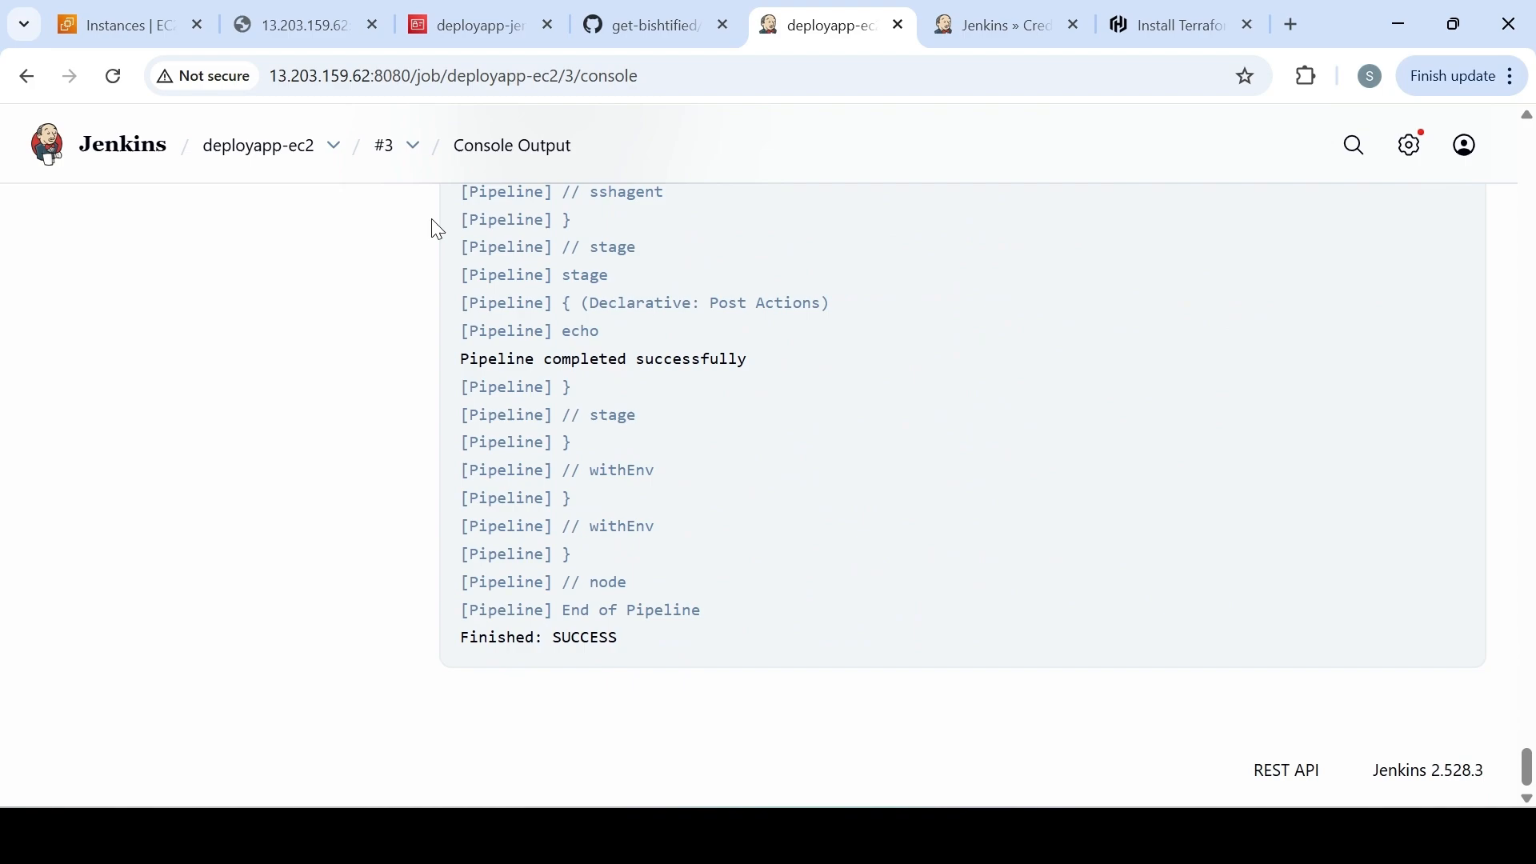
Refresh the EC2 instances list in AWS and show the python-docker-app instance's public IPv4 address in its details
click(137, 26)
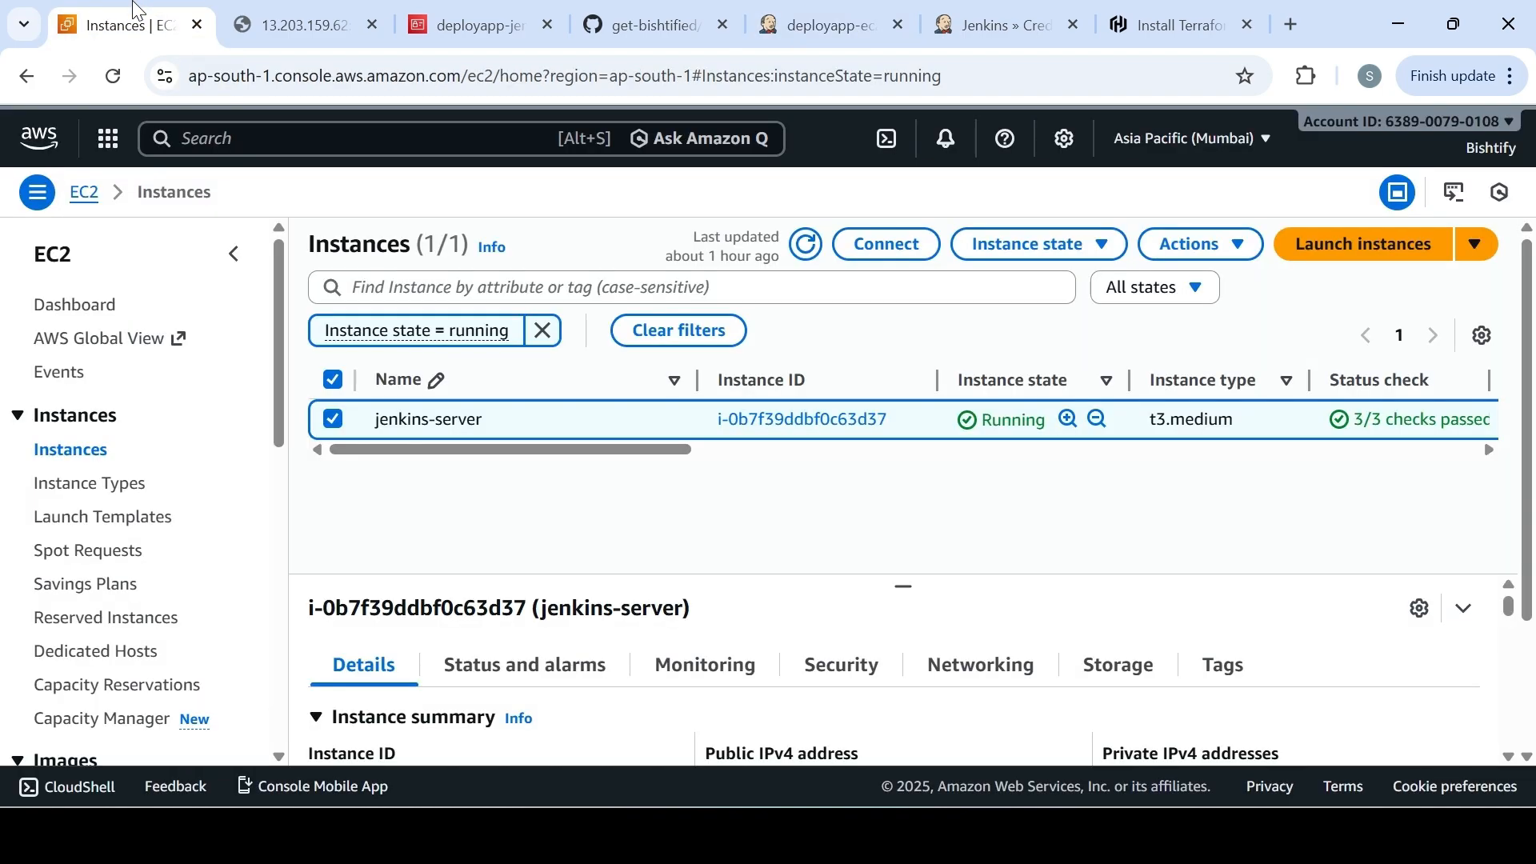
click(807, 245)
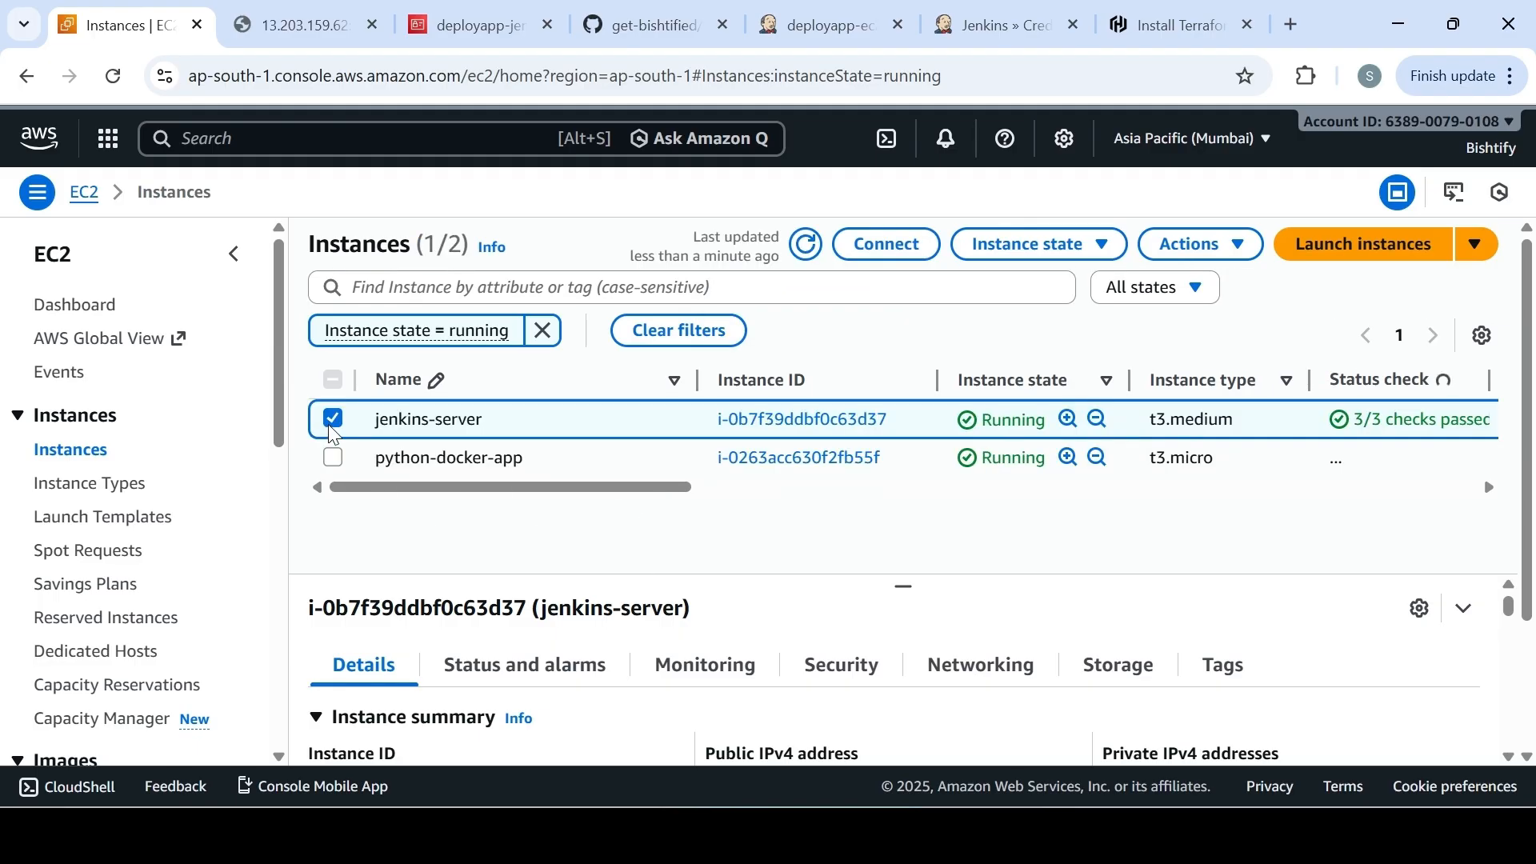
click(333, 419)
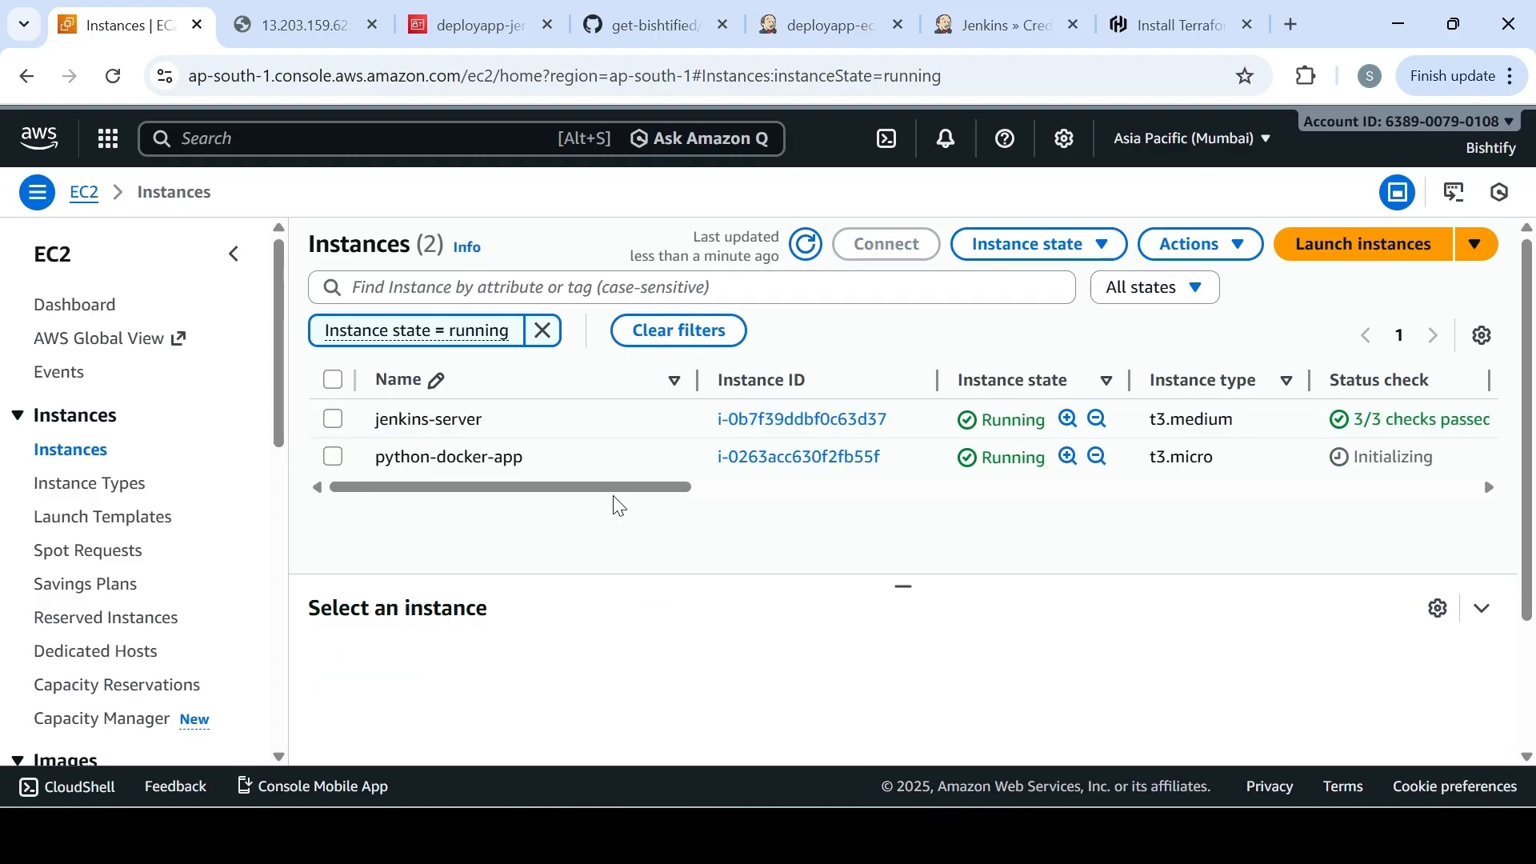
click(333, 457)
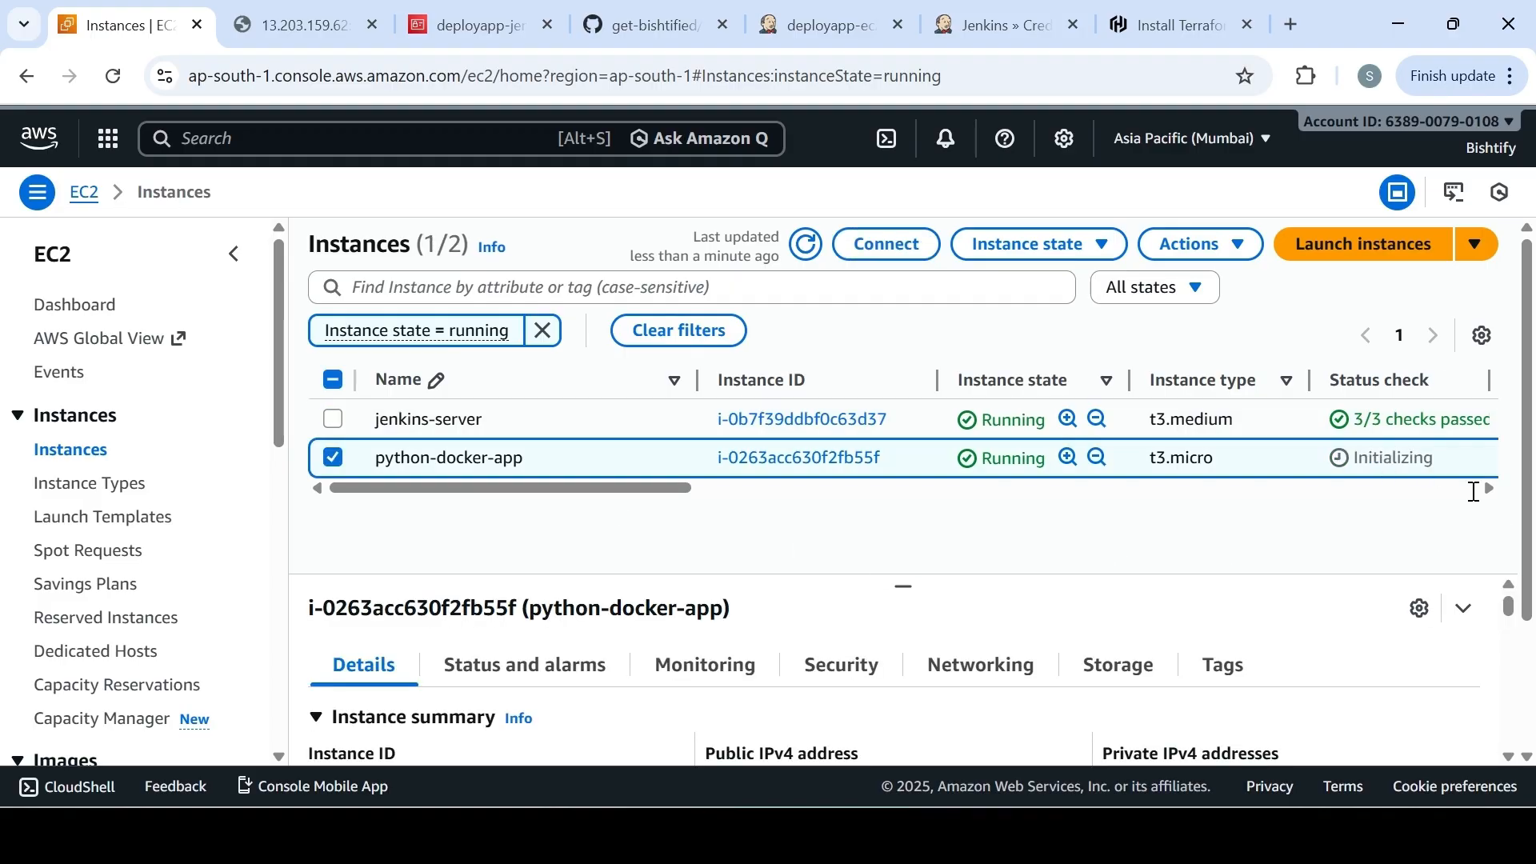
click(1512, 758)
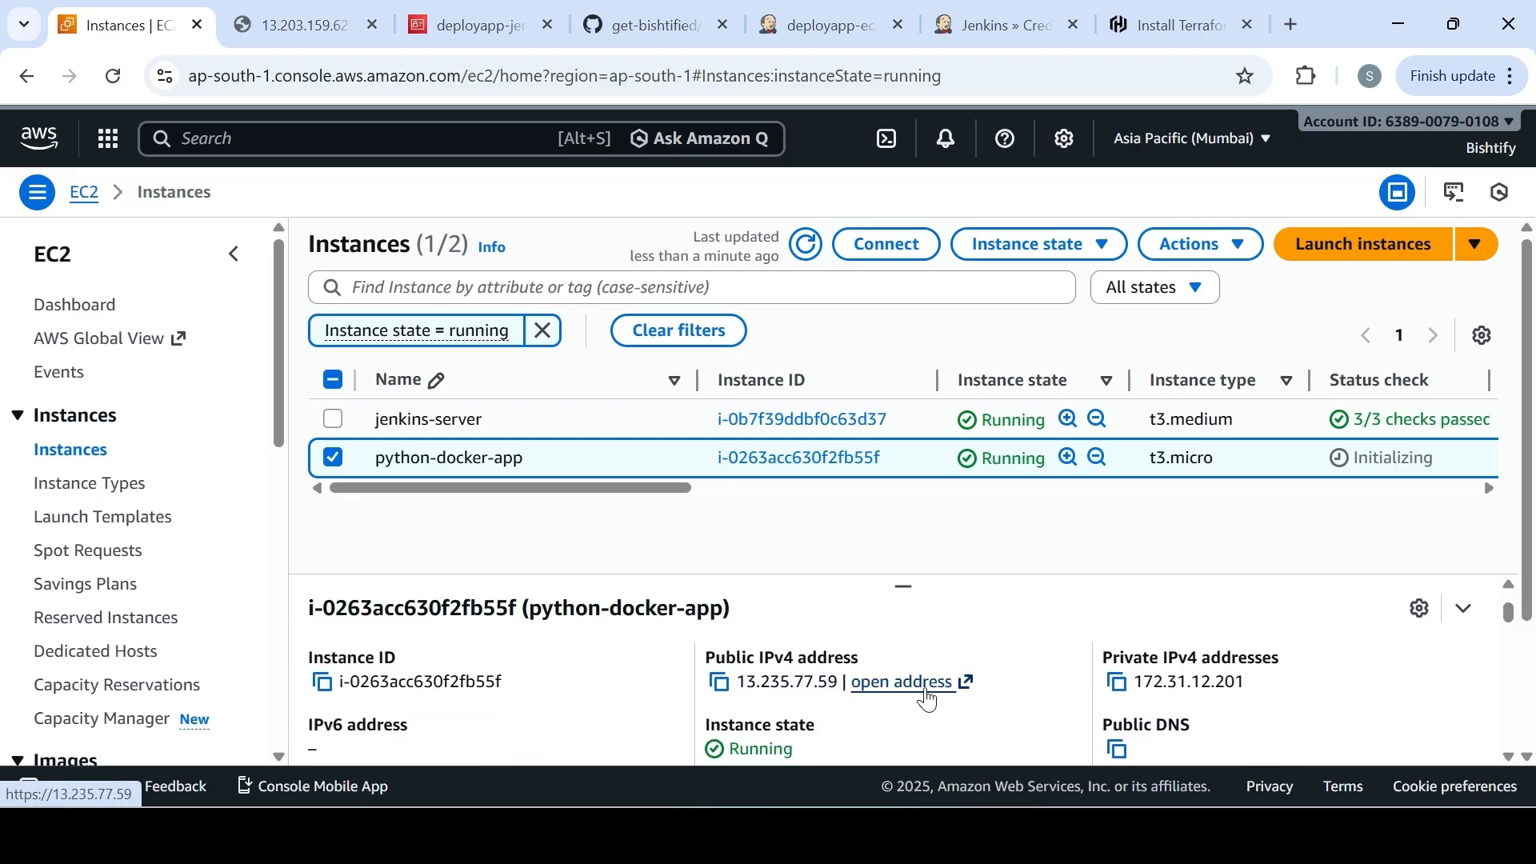
click(928, 700)
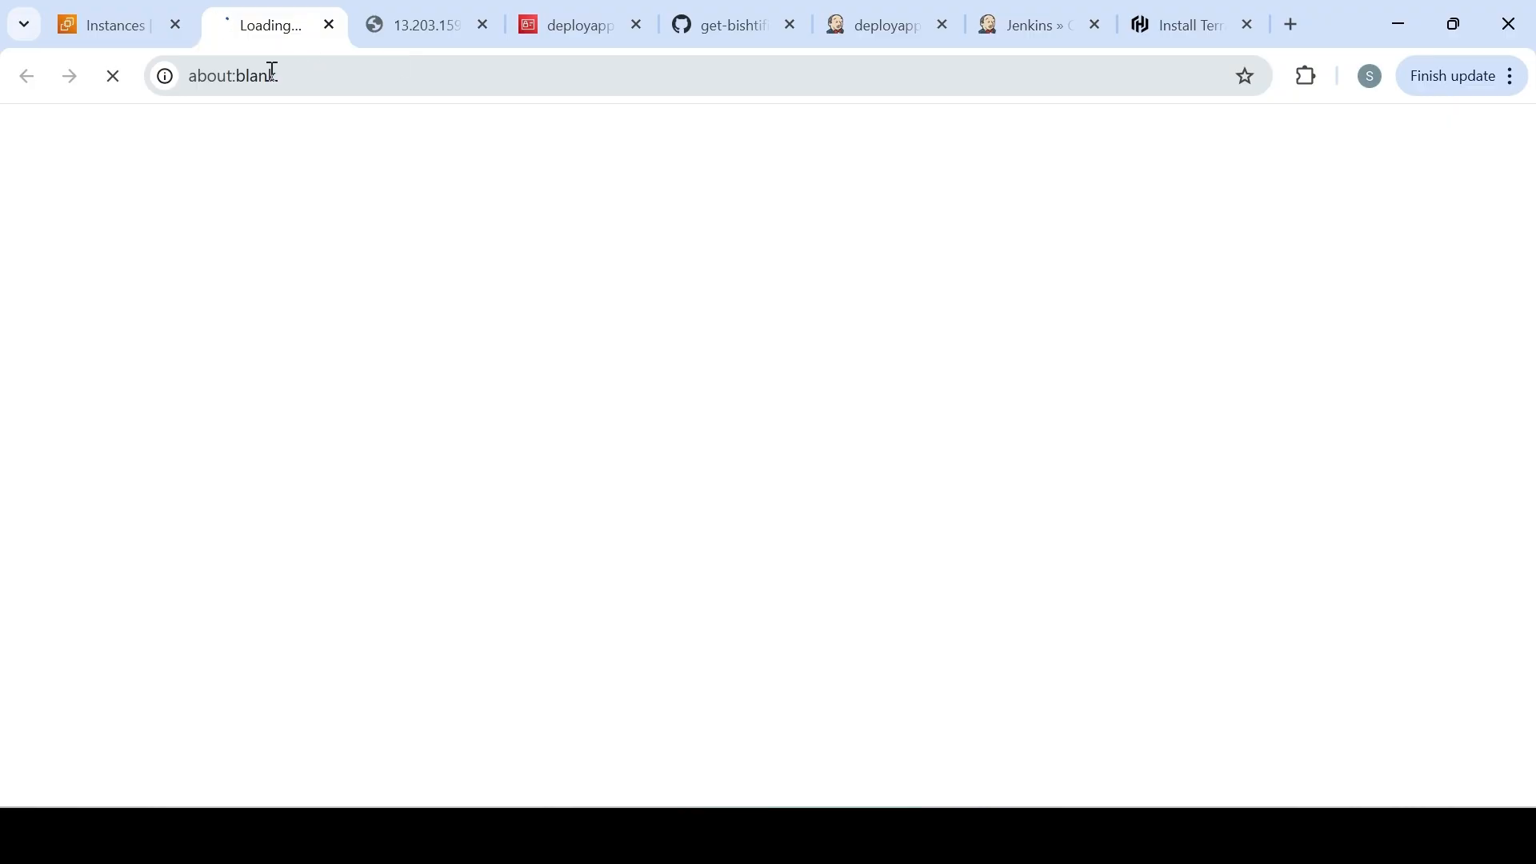
click(413, 33)
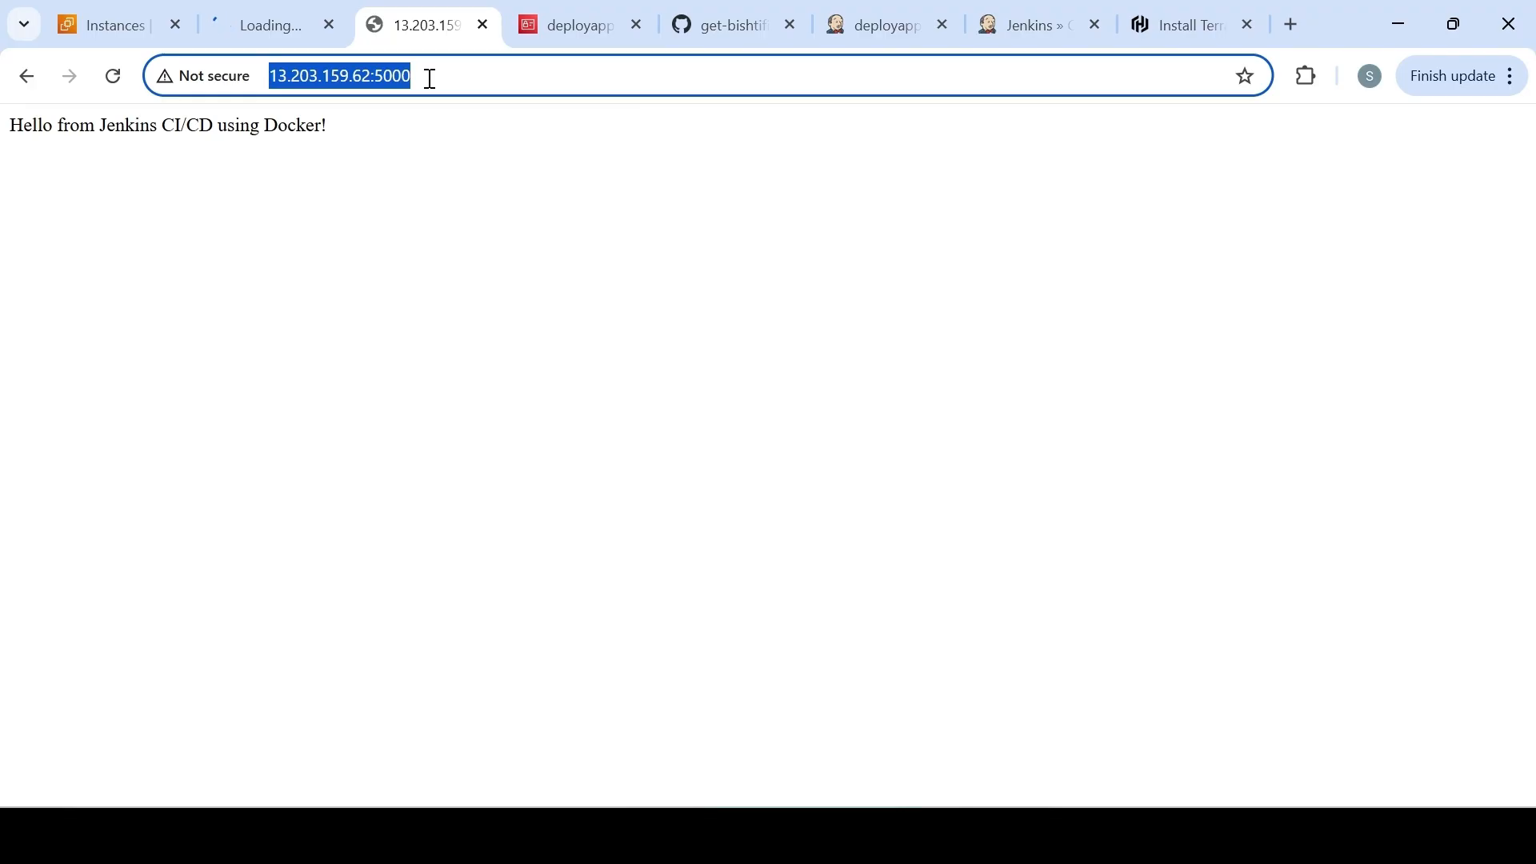
key(Return)
click(269, 31)
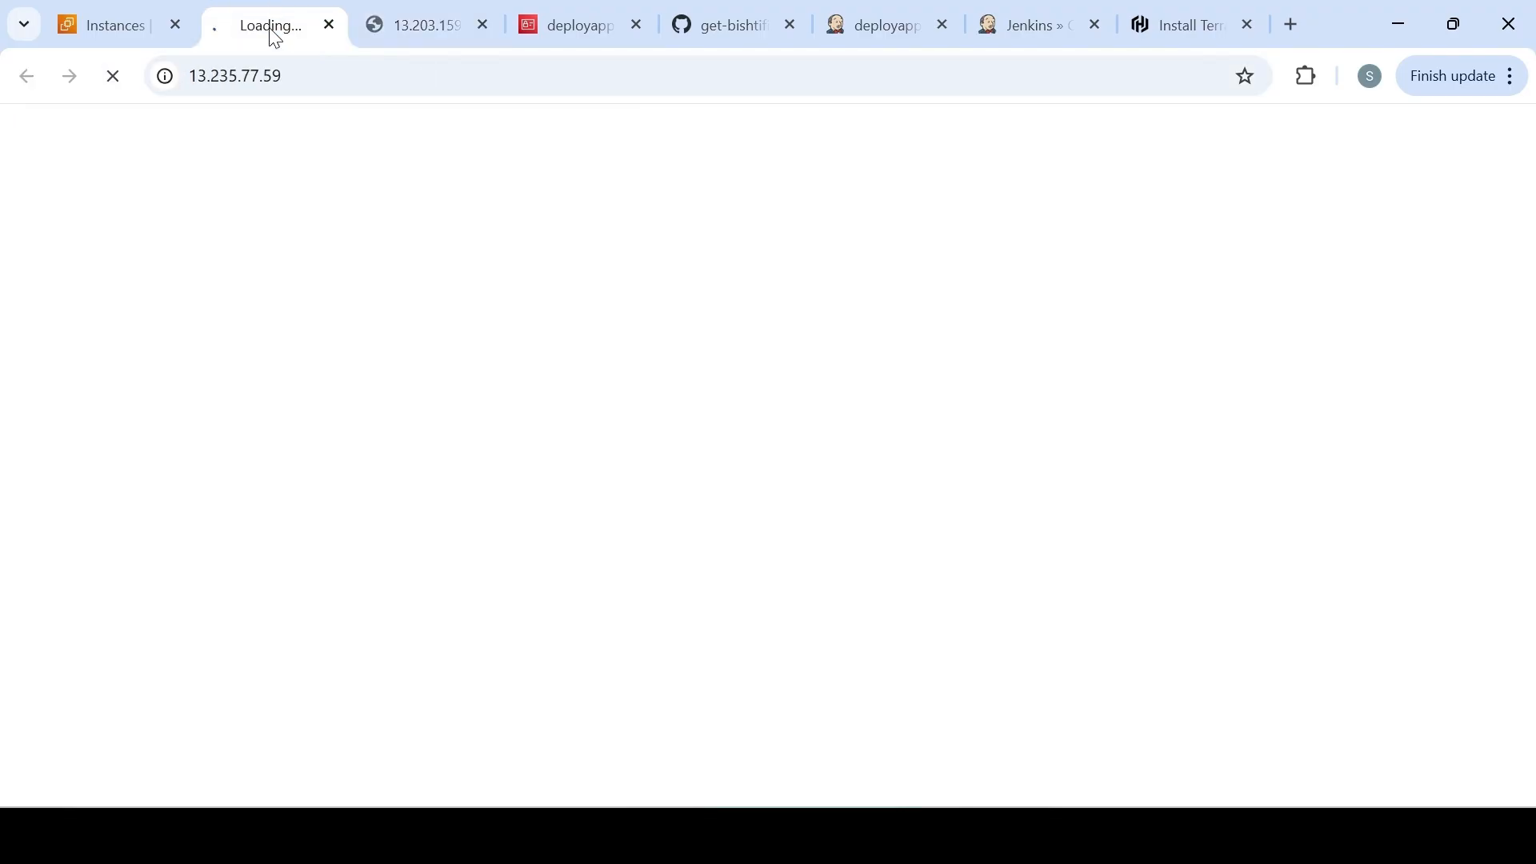
click(300, 77)
key(End)
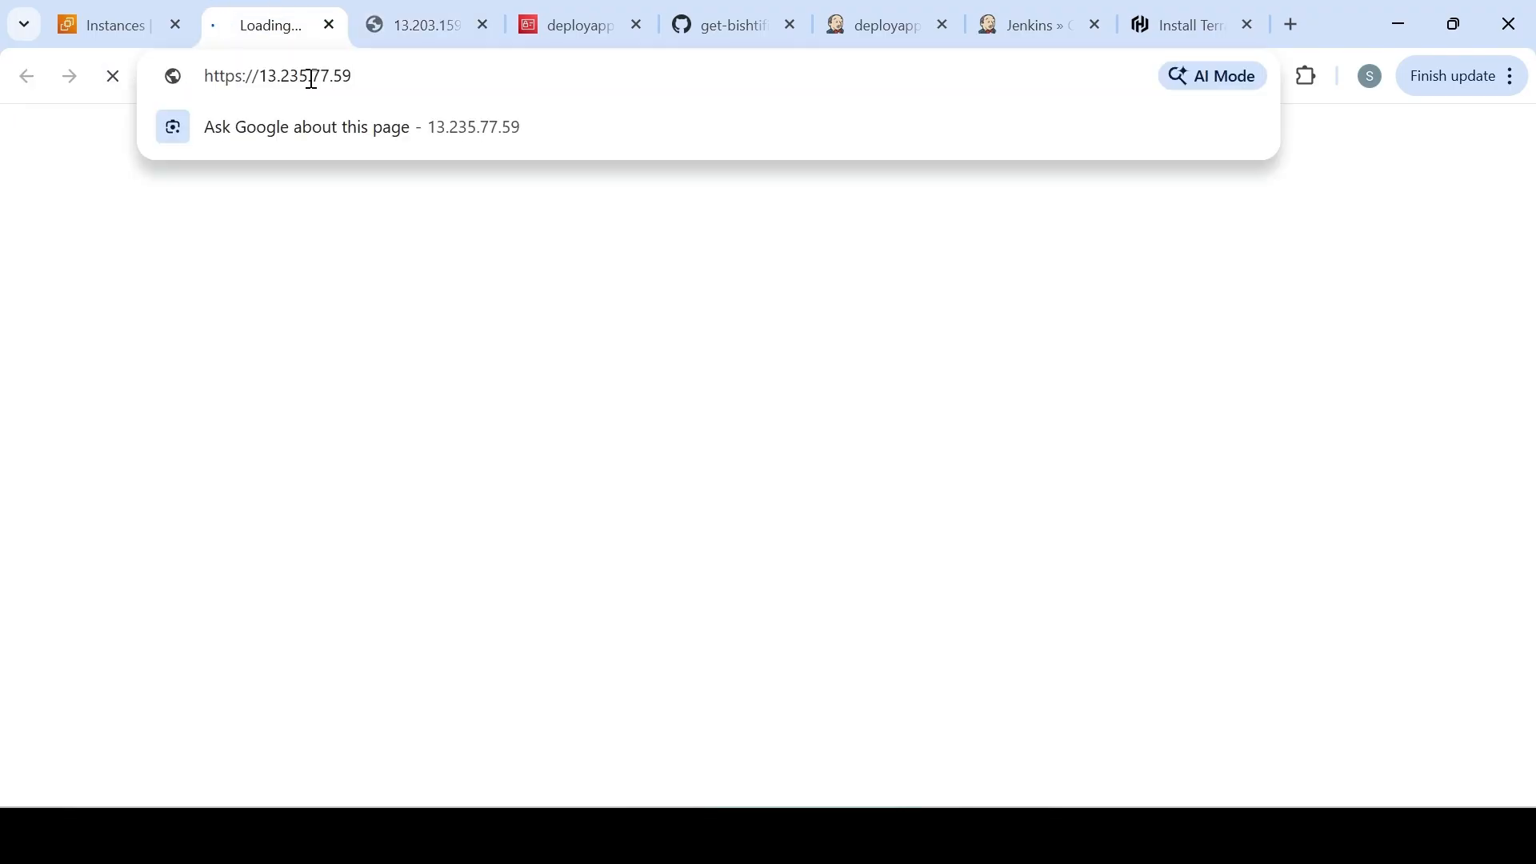
text(:5000)
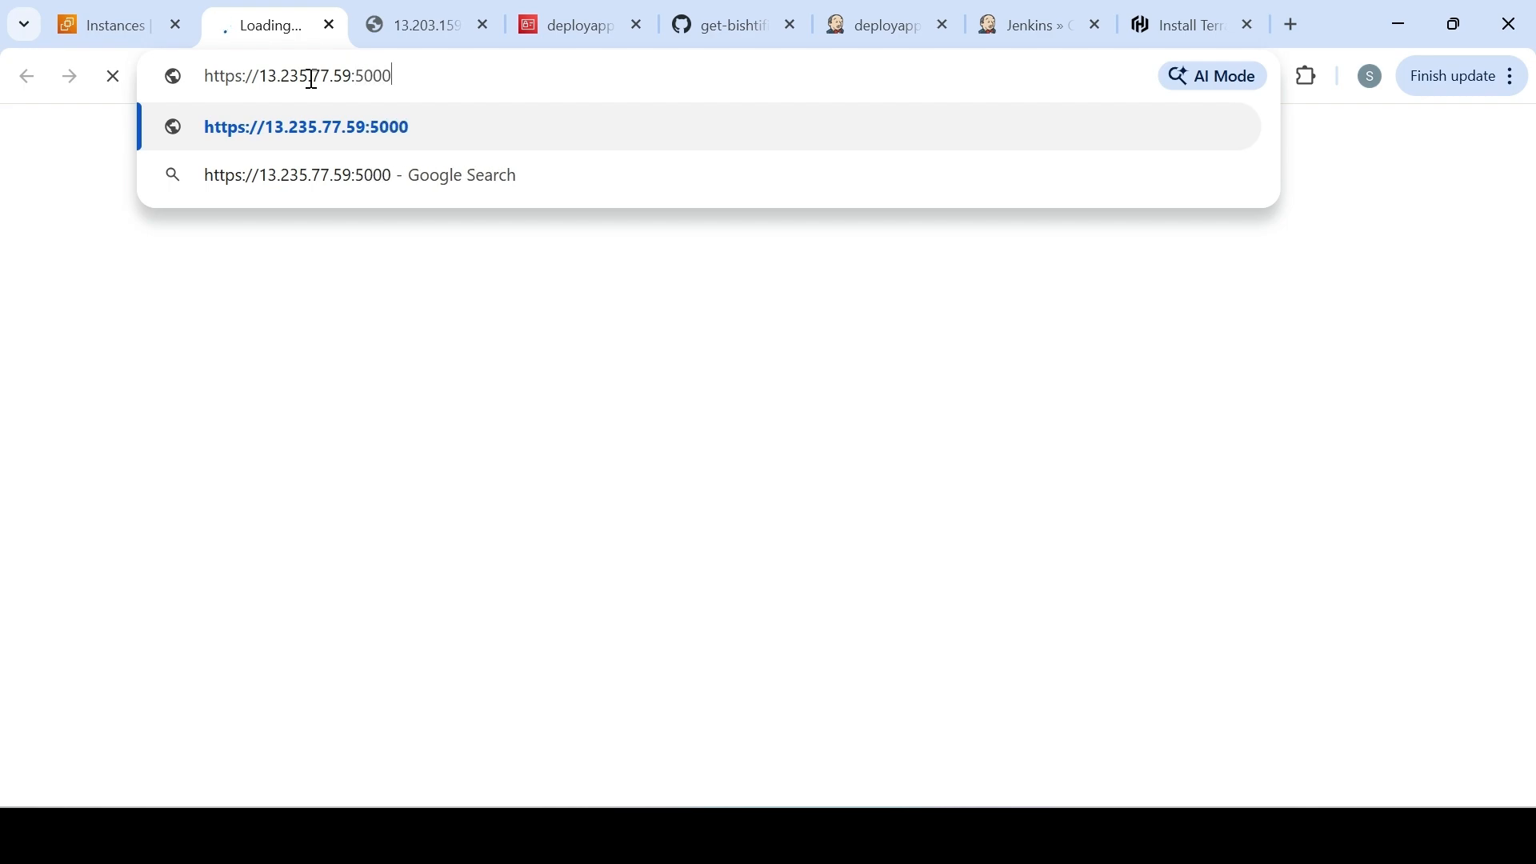
click(244, 78)
key(BackSpace)
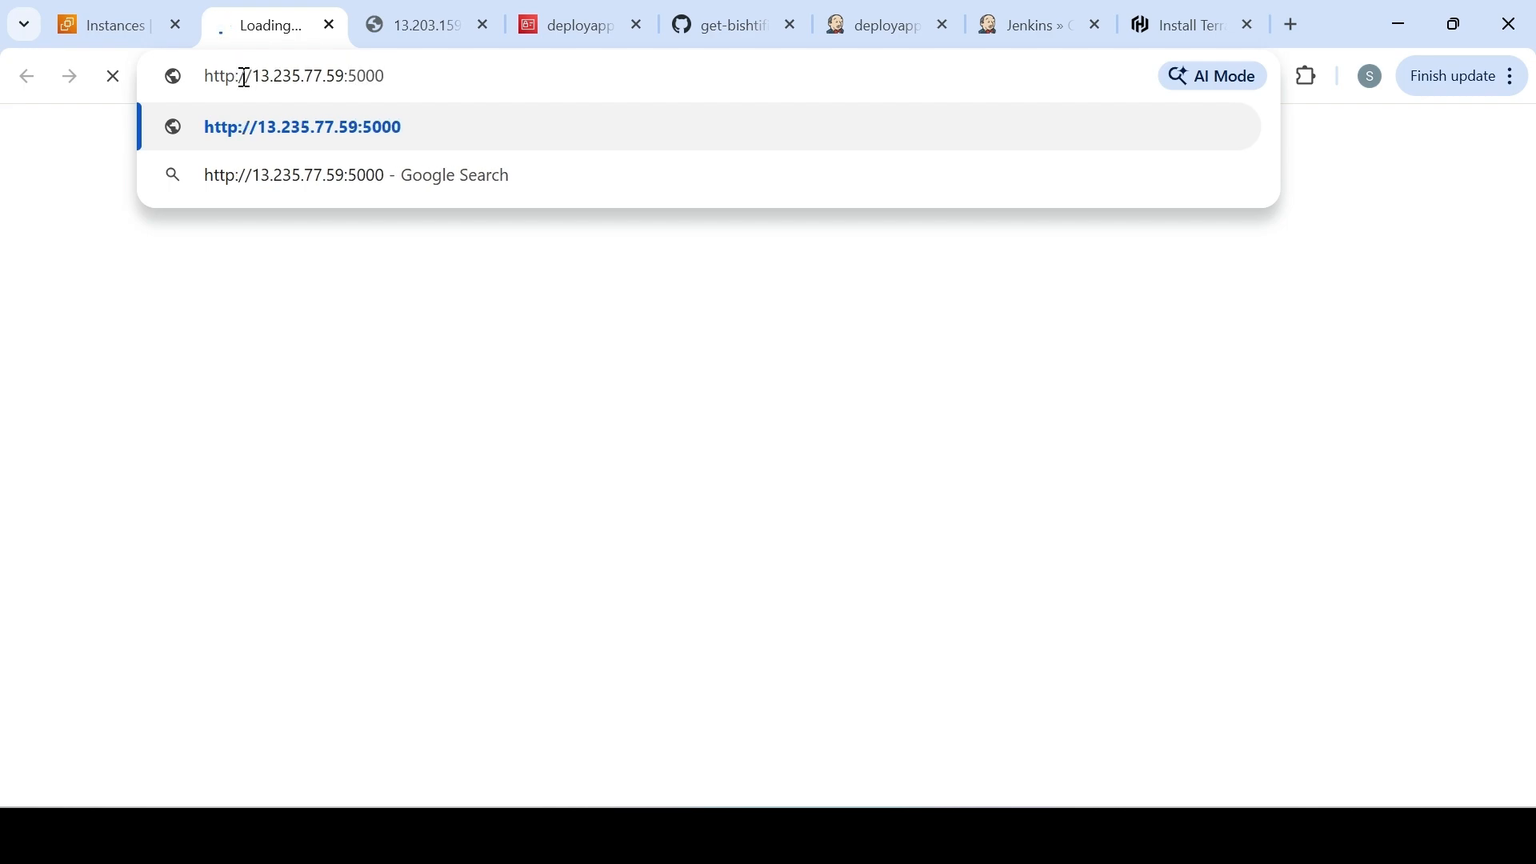
key(Return)
drag(368, 136, 11, 135)
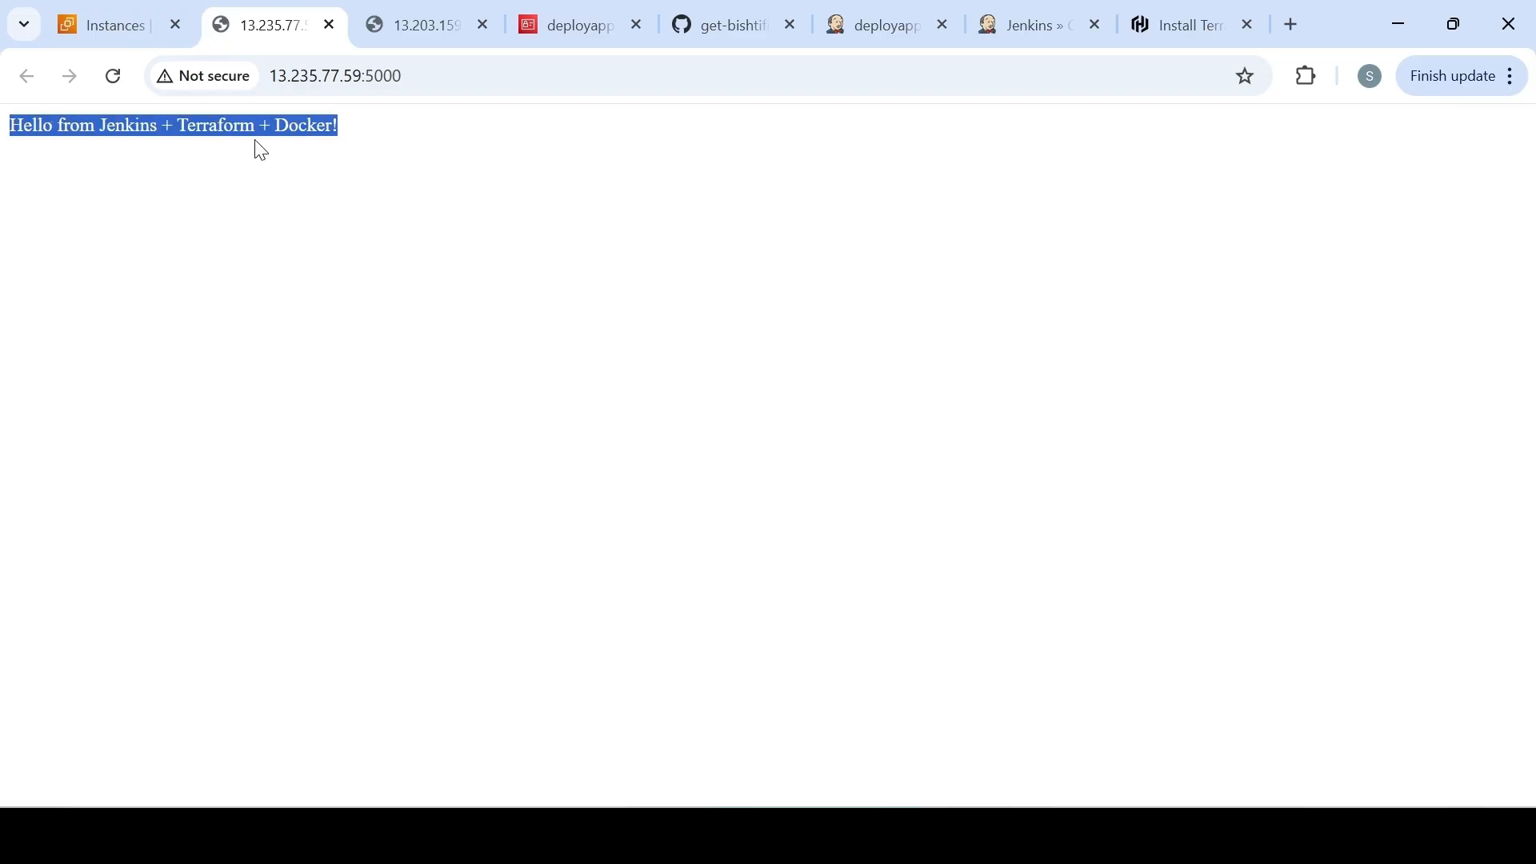
Switch to VS Code and review the return message in app.py and the Dockerfile in the app folder
click(1080, 836)
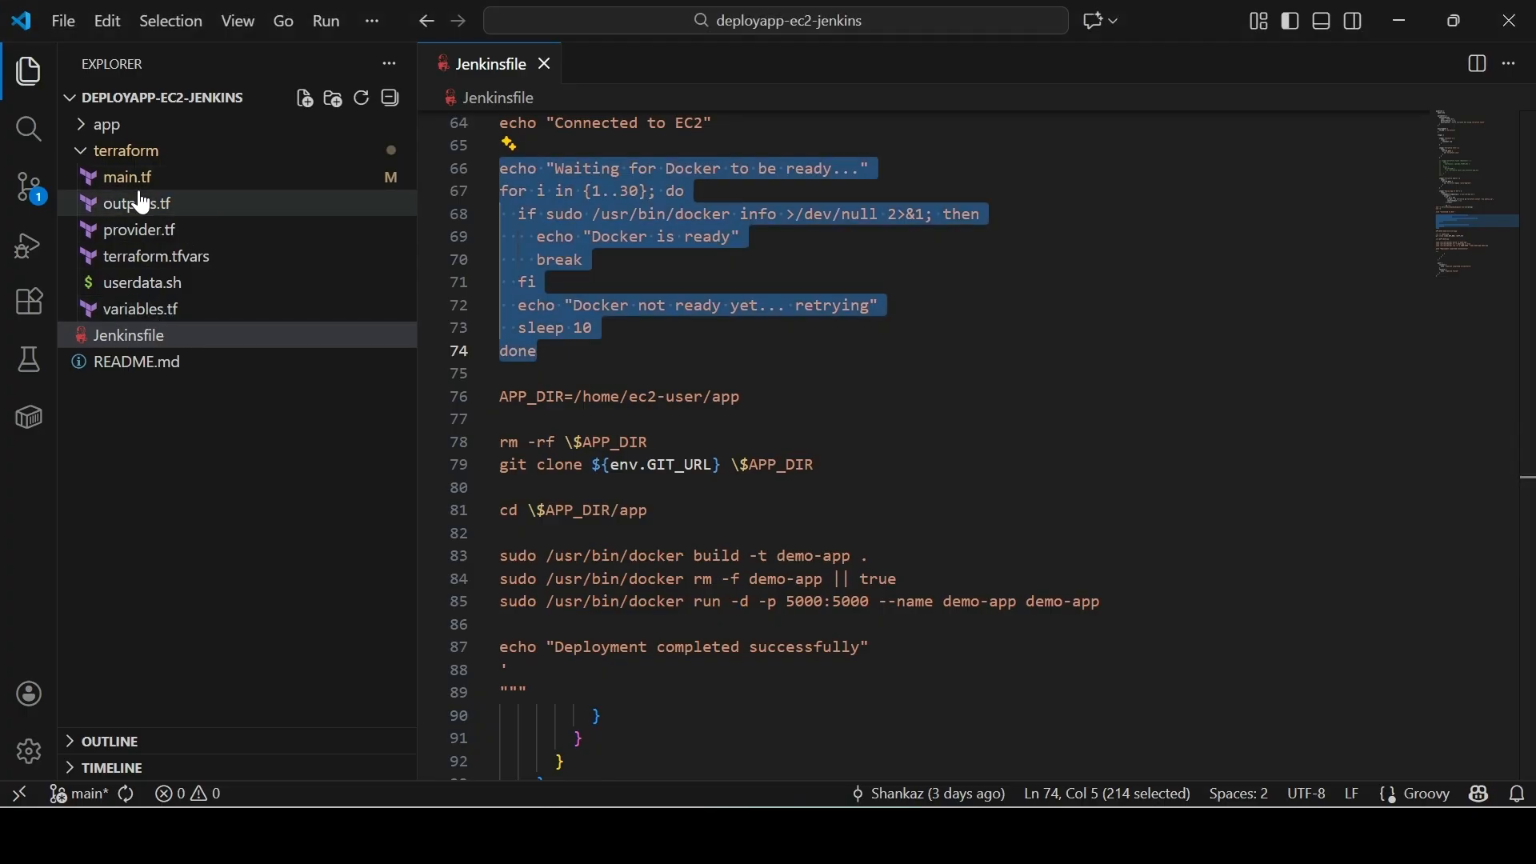
click(79, 127)
click(136, 153)
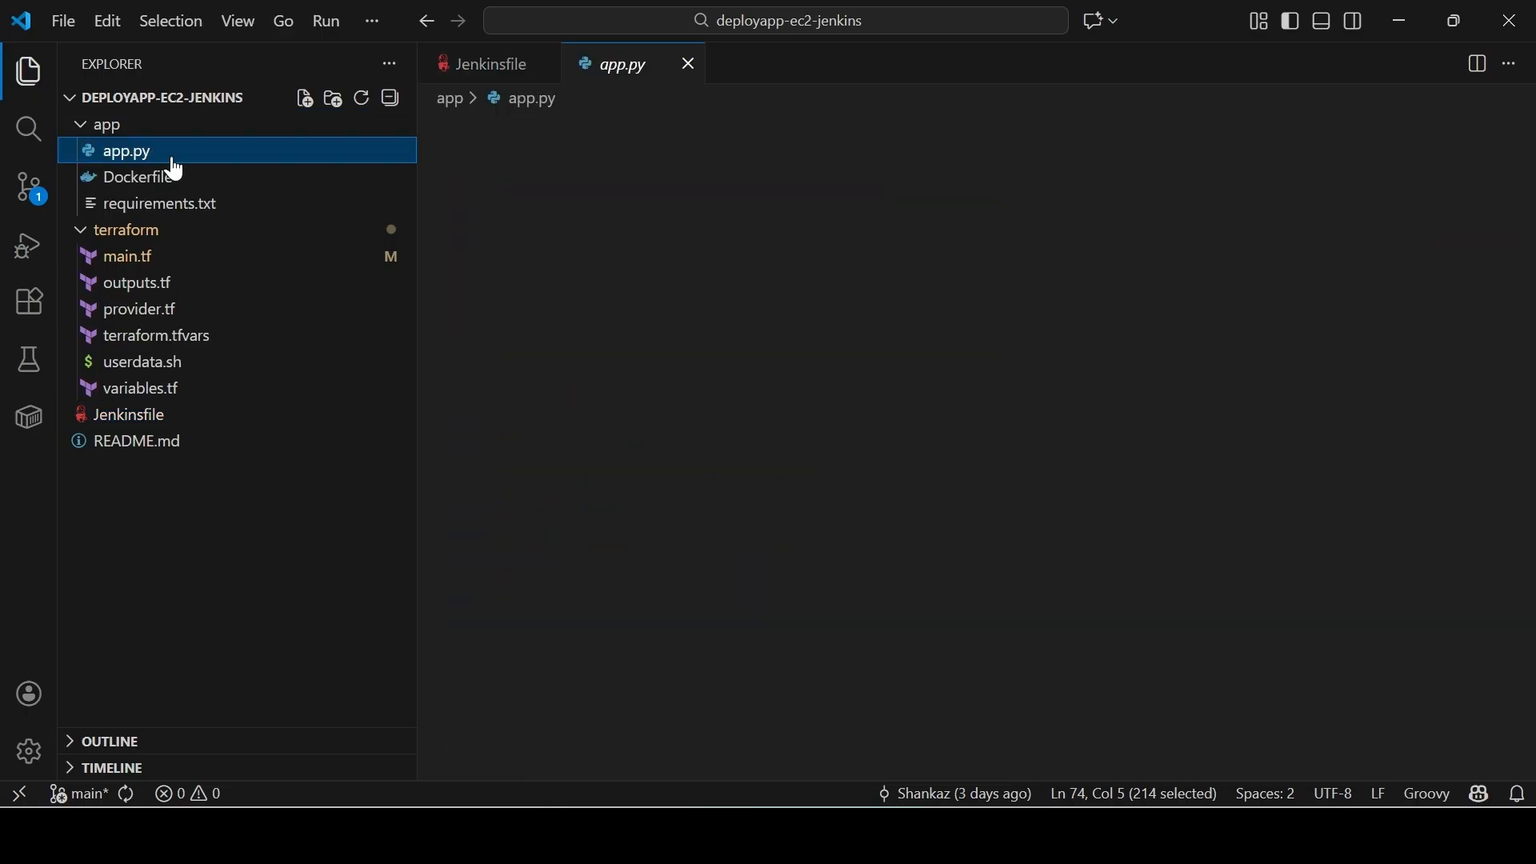
click(1006, 256)
drag(1006, 256, 512, 260)
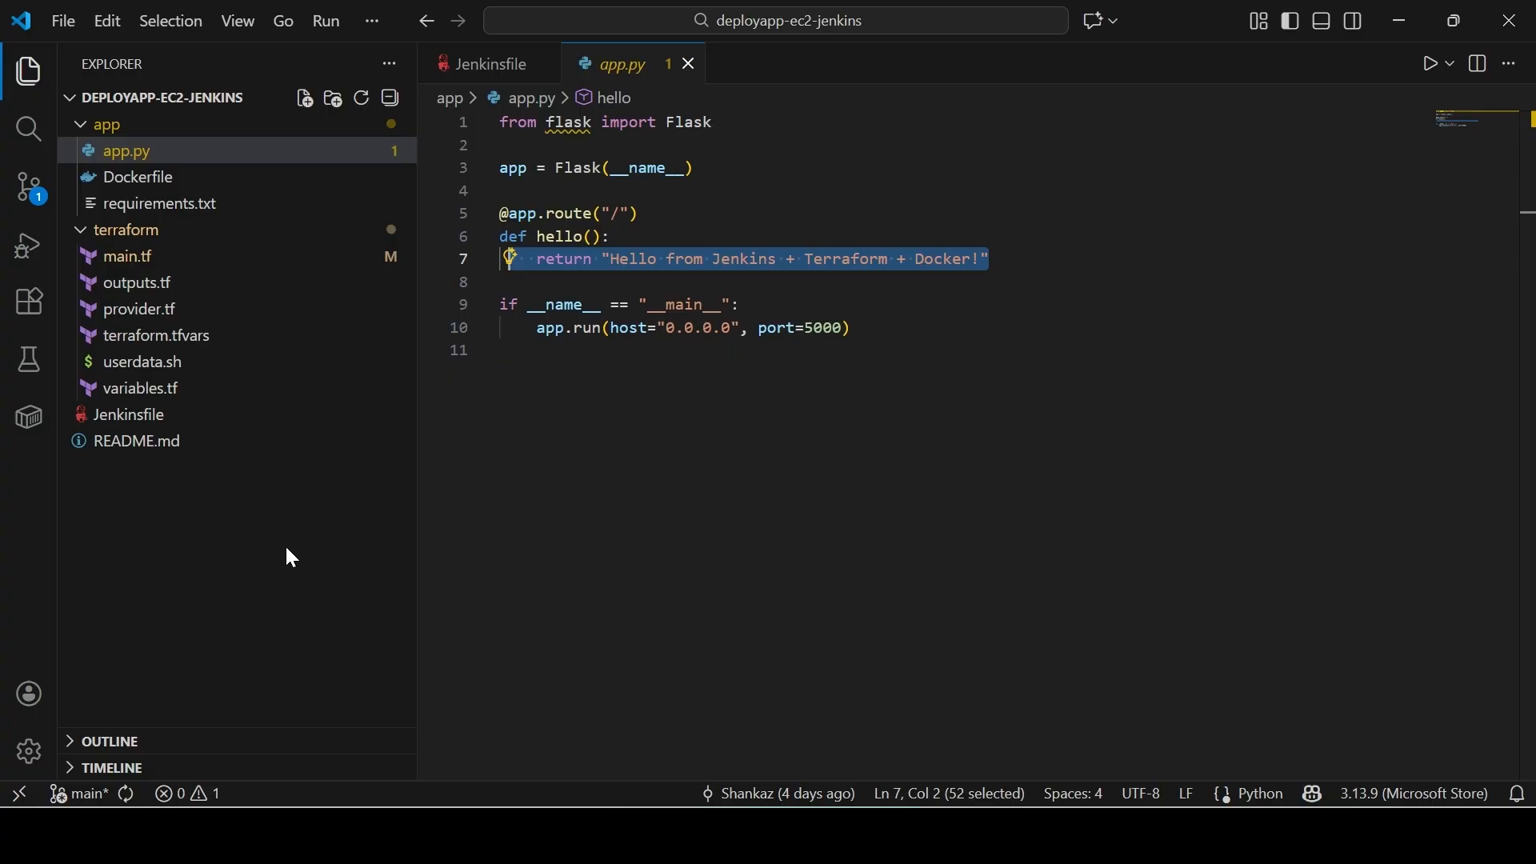
click(155, 185)
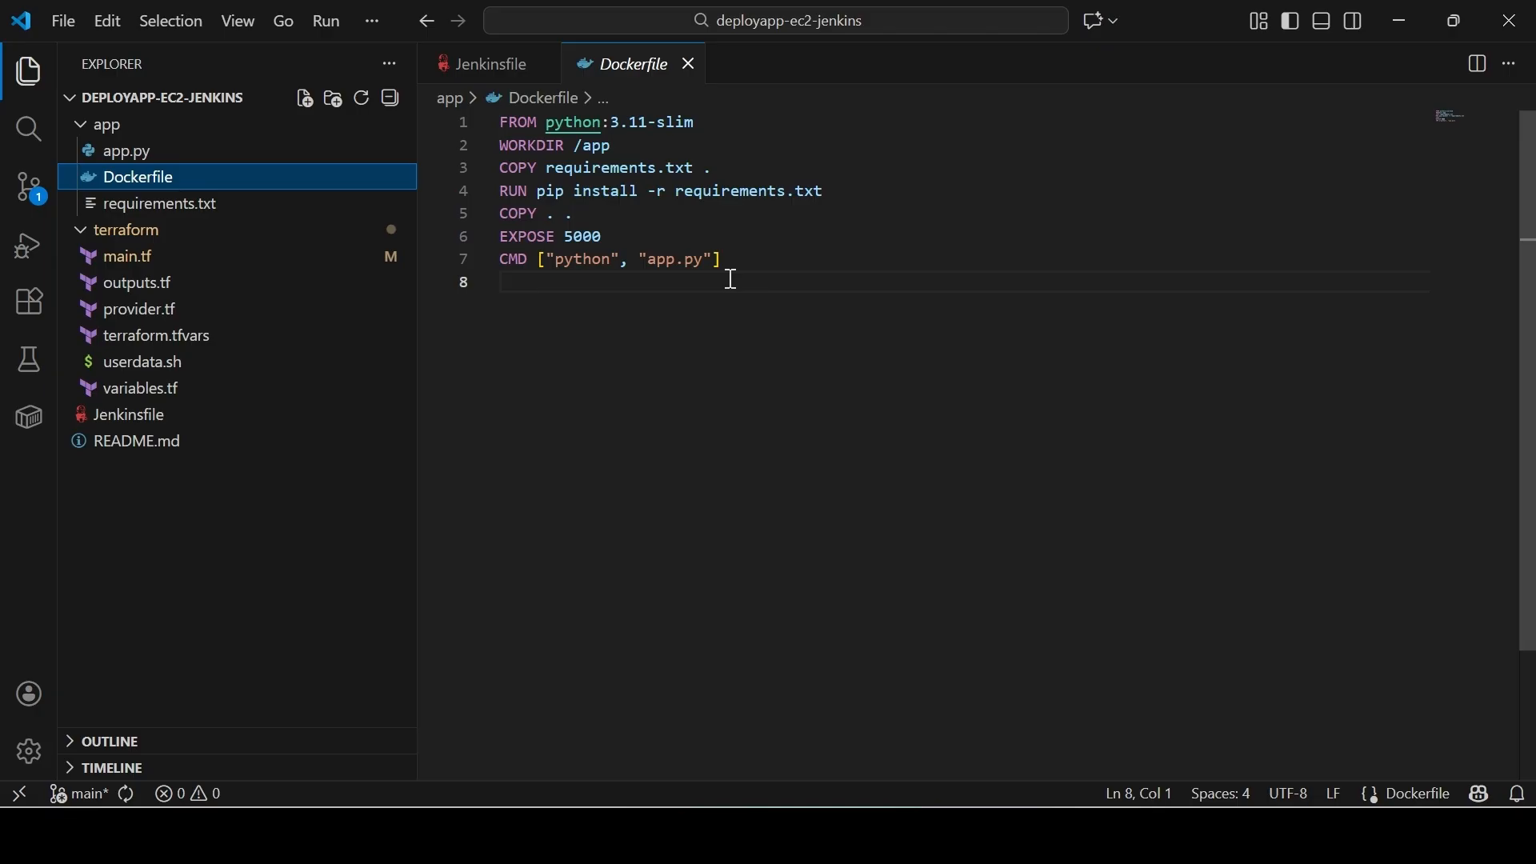
Switch back to Chrome and review the running instances on the AWS EC2 page
click(722, 835)
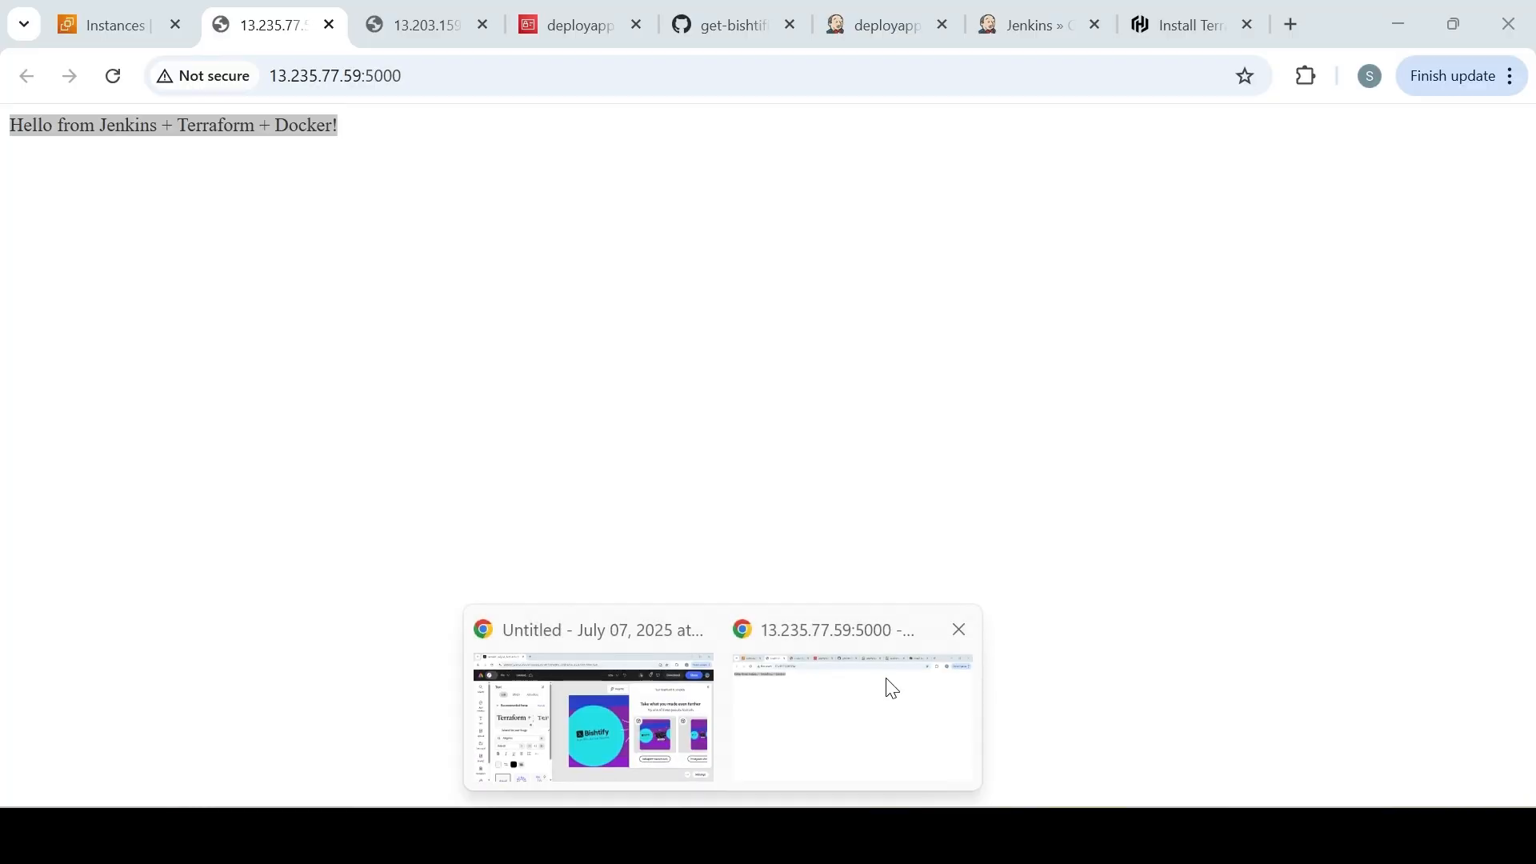
click(885, 685)
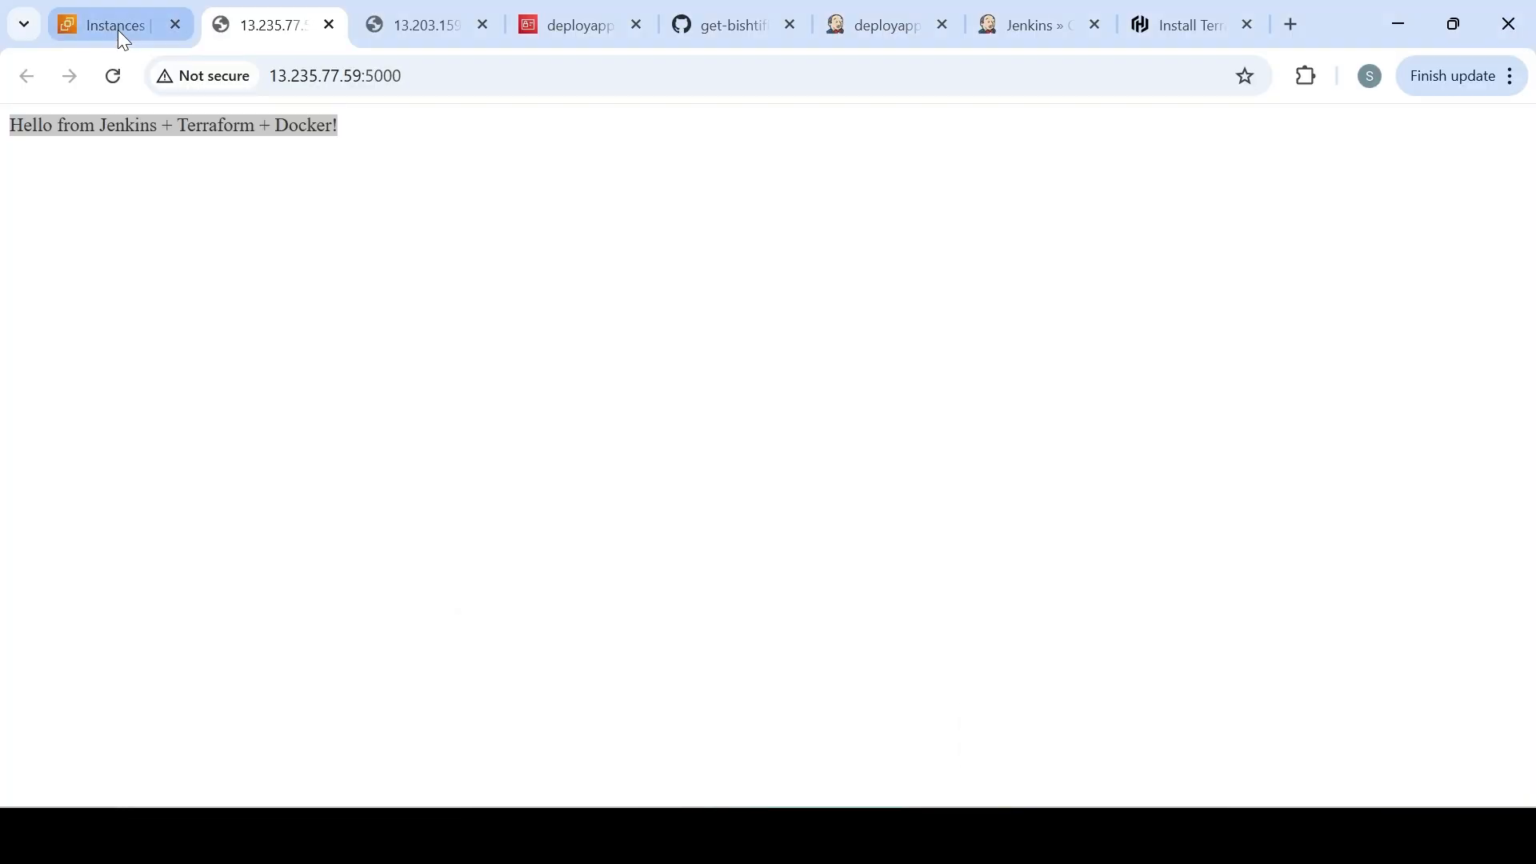
click(120, 32)
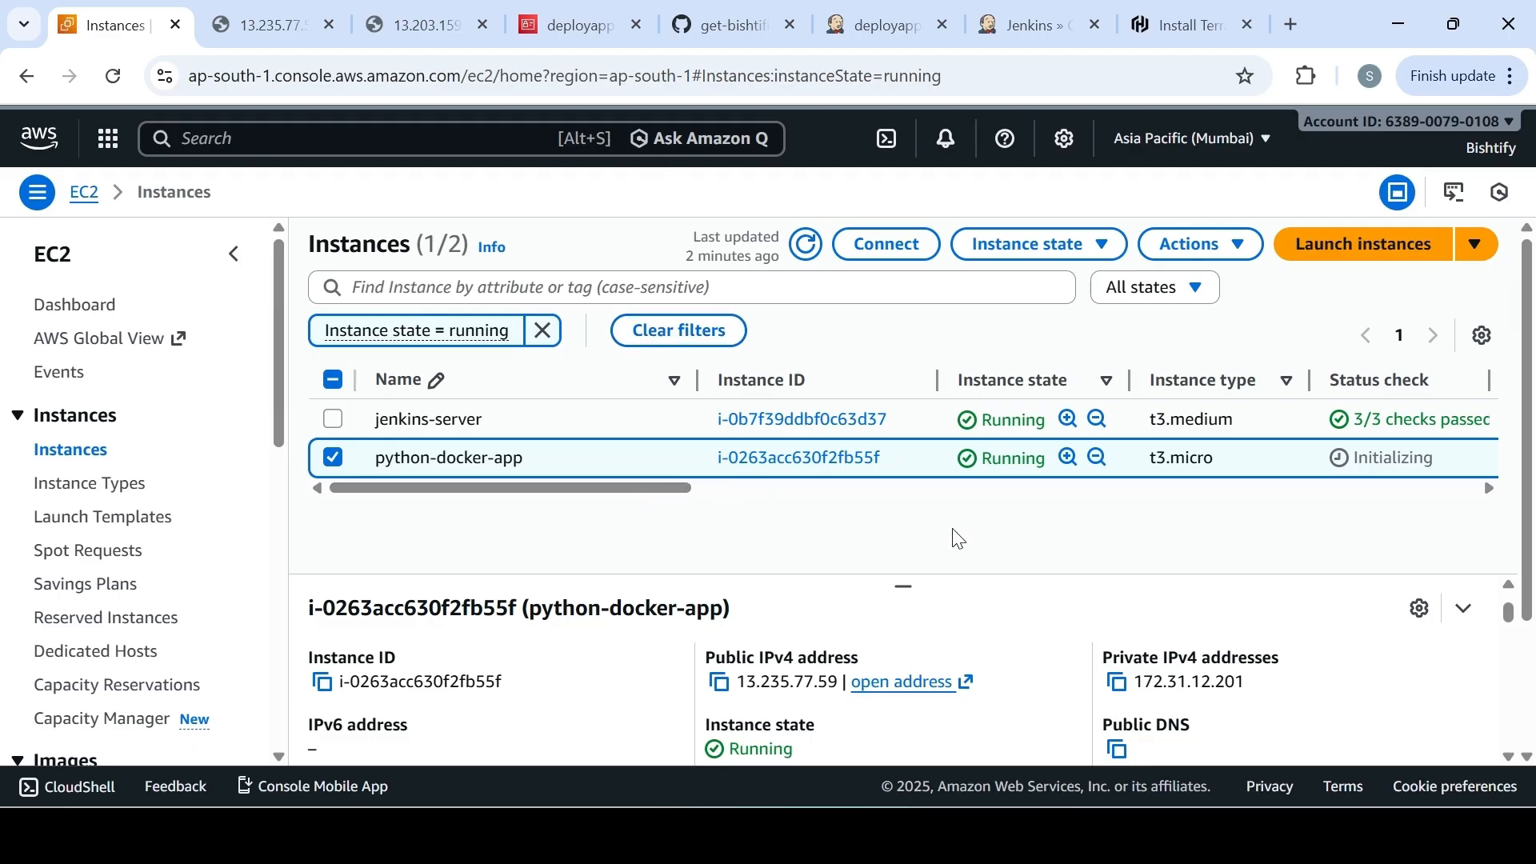
Switch to VS Code and uncomment the whole 'Terraform Taint (Optional)' stage in the Jenkinsfile
click(884, 740)
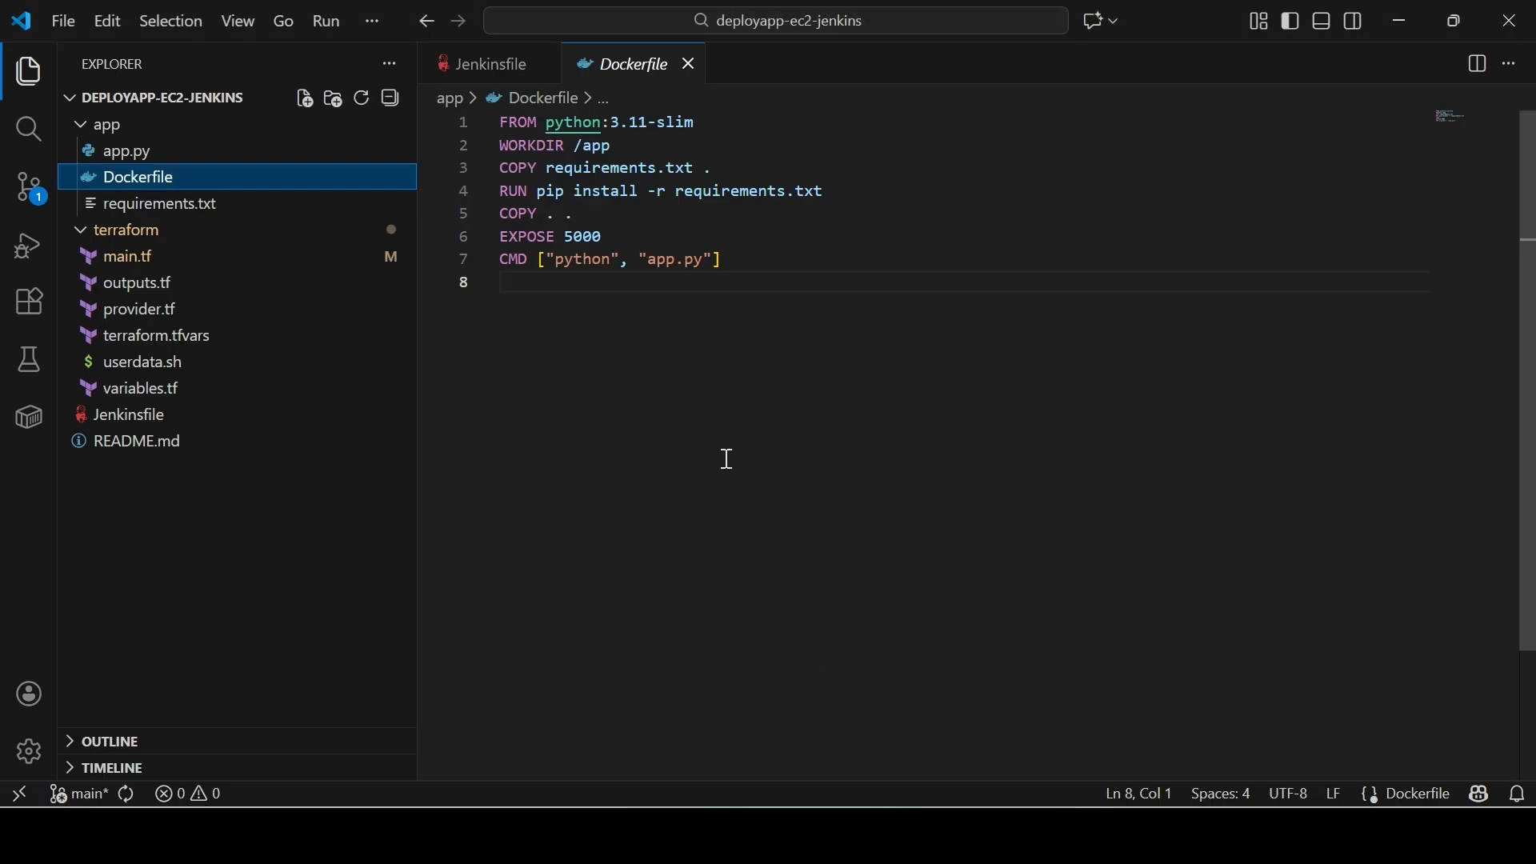
click(152, 417)
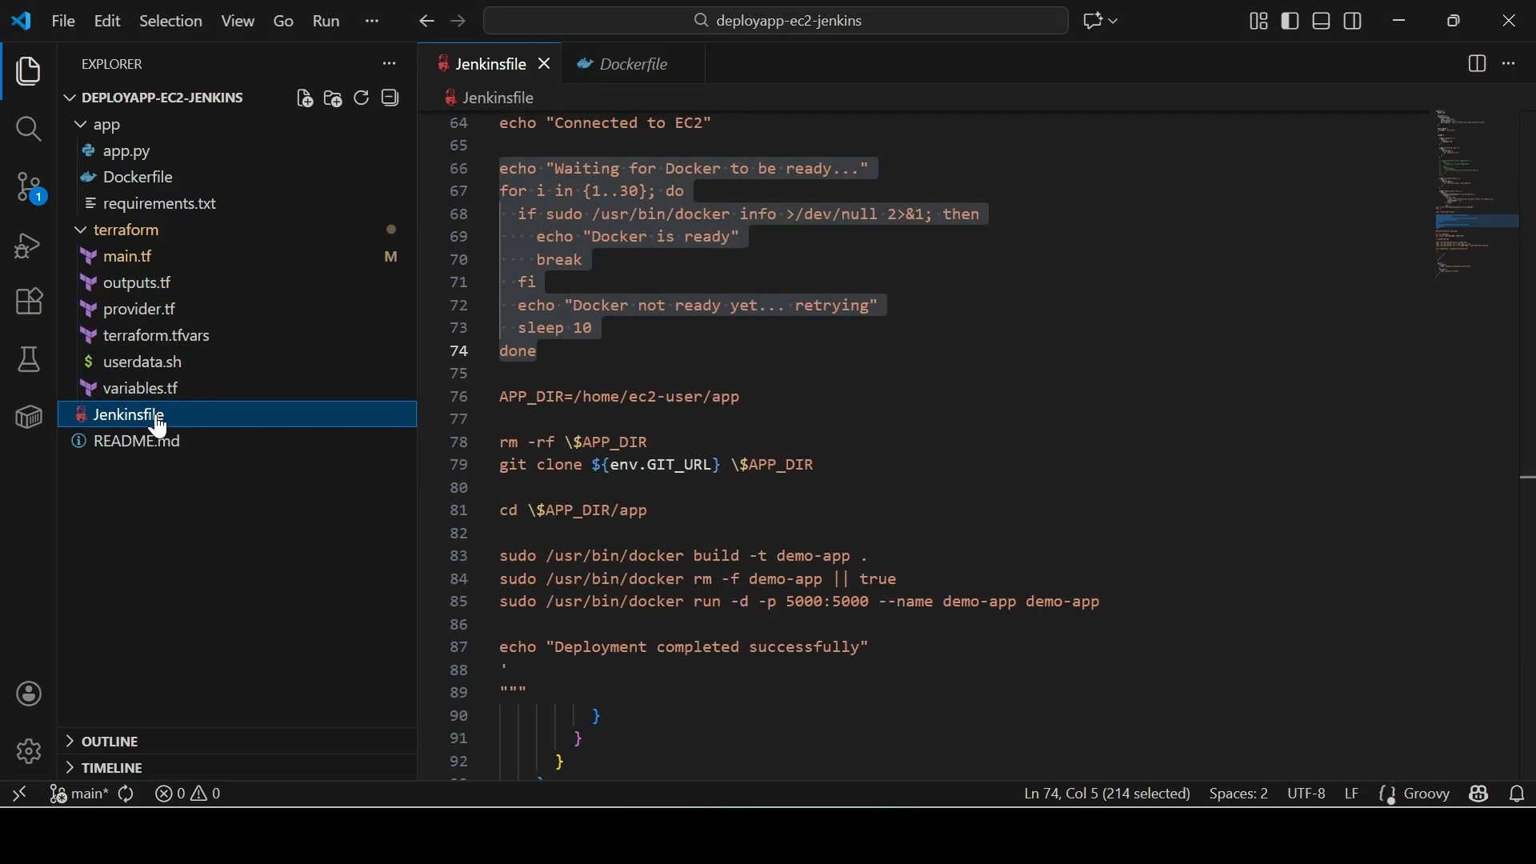
drag(1527, 500, 1524, 310)
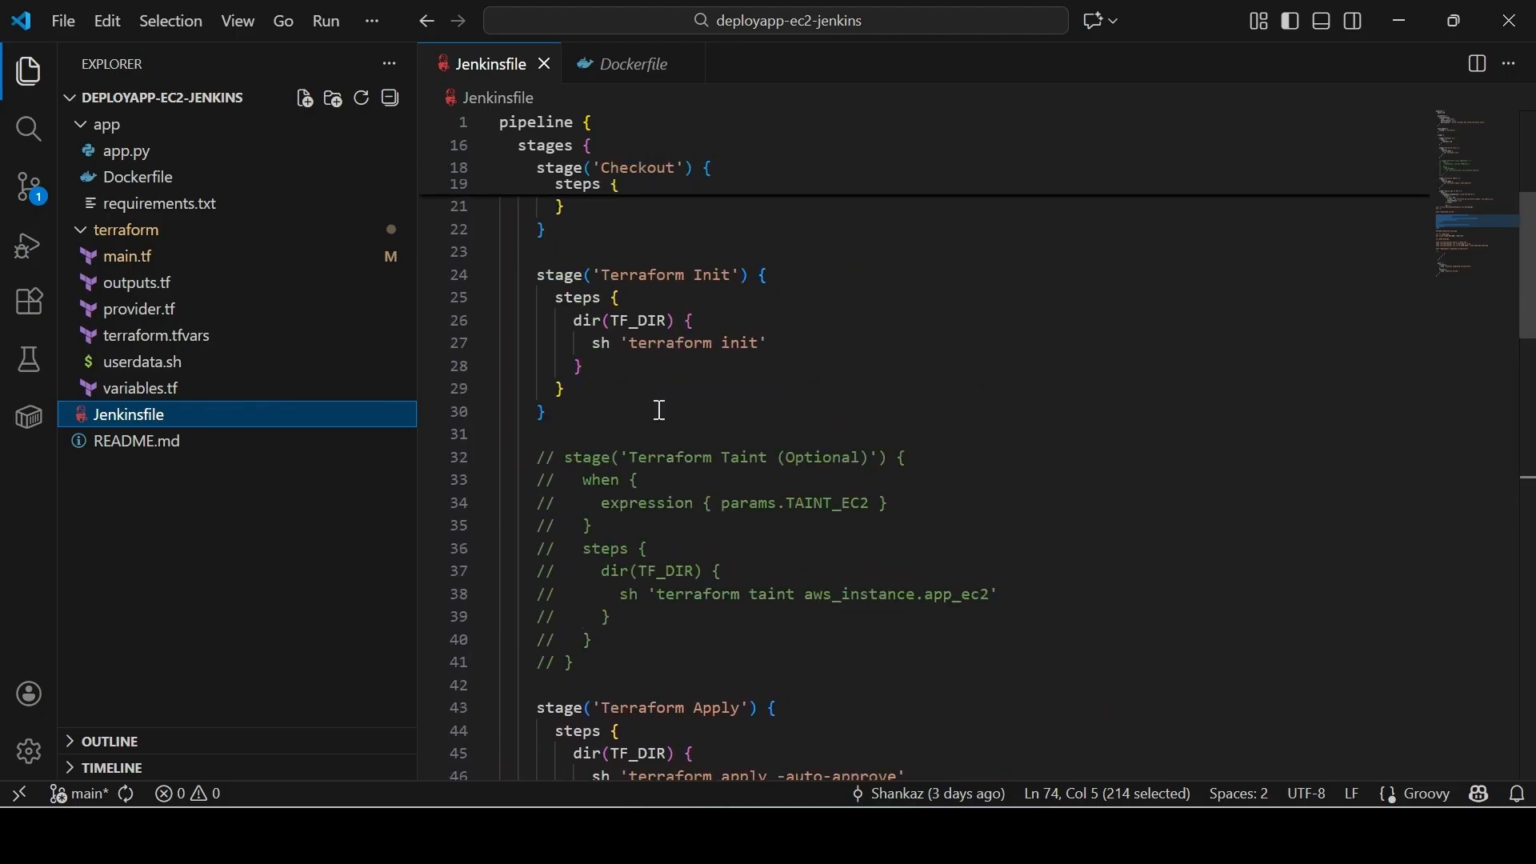
click(534, 458)
drag(534, 457, 499, 464)
click(599, 645)
click(611, 658)
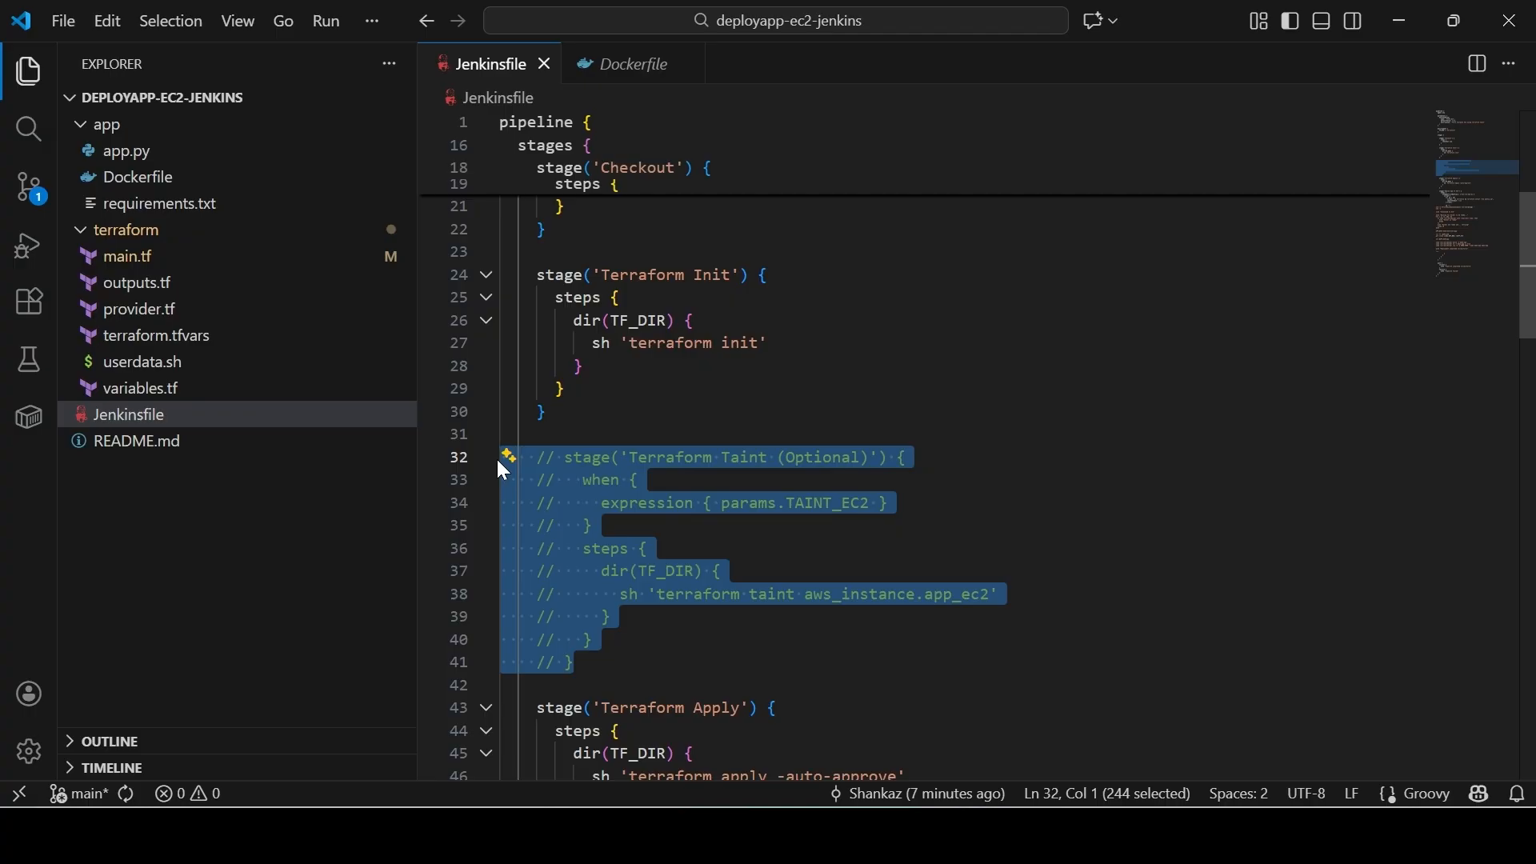
key(ctrl+slash)
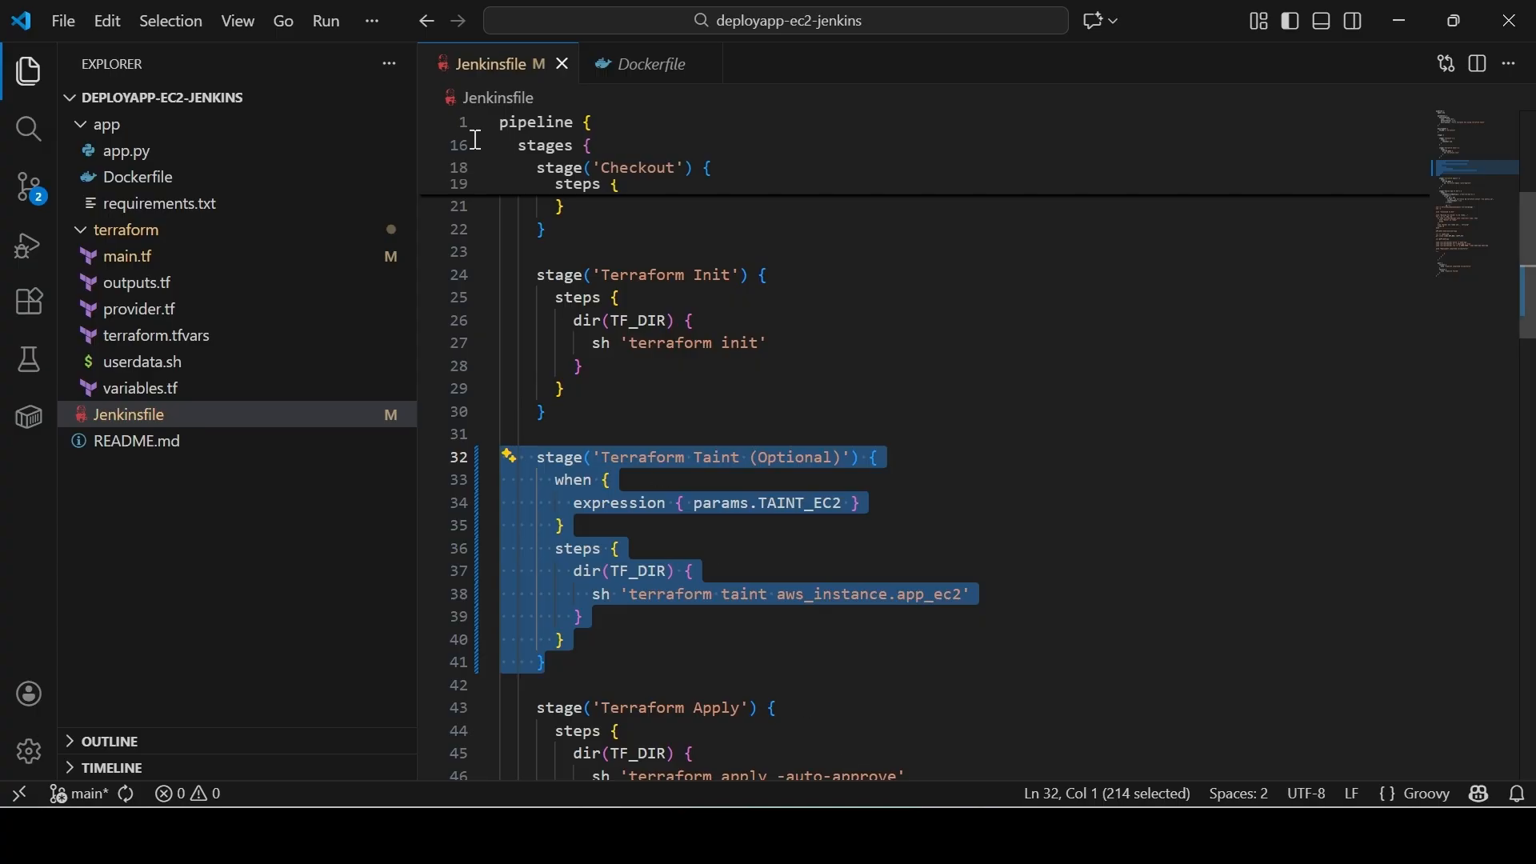
Open a new Git Bash terminal for the deployapp-ec2-jenkins folder
click(376, 19)
mouse_move(448, 55)
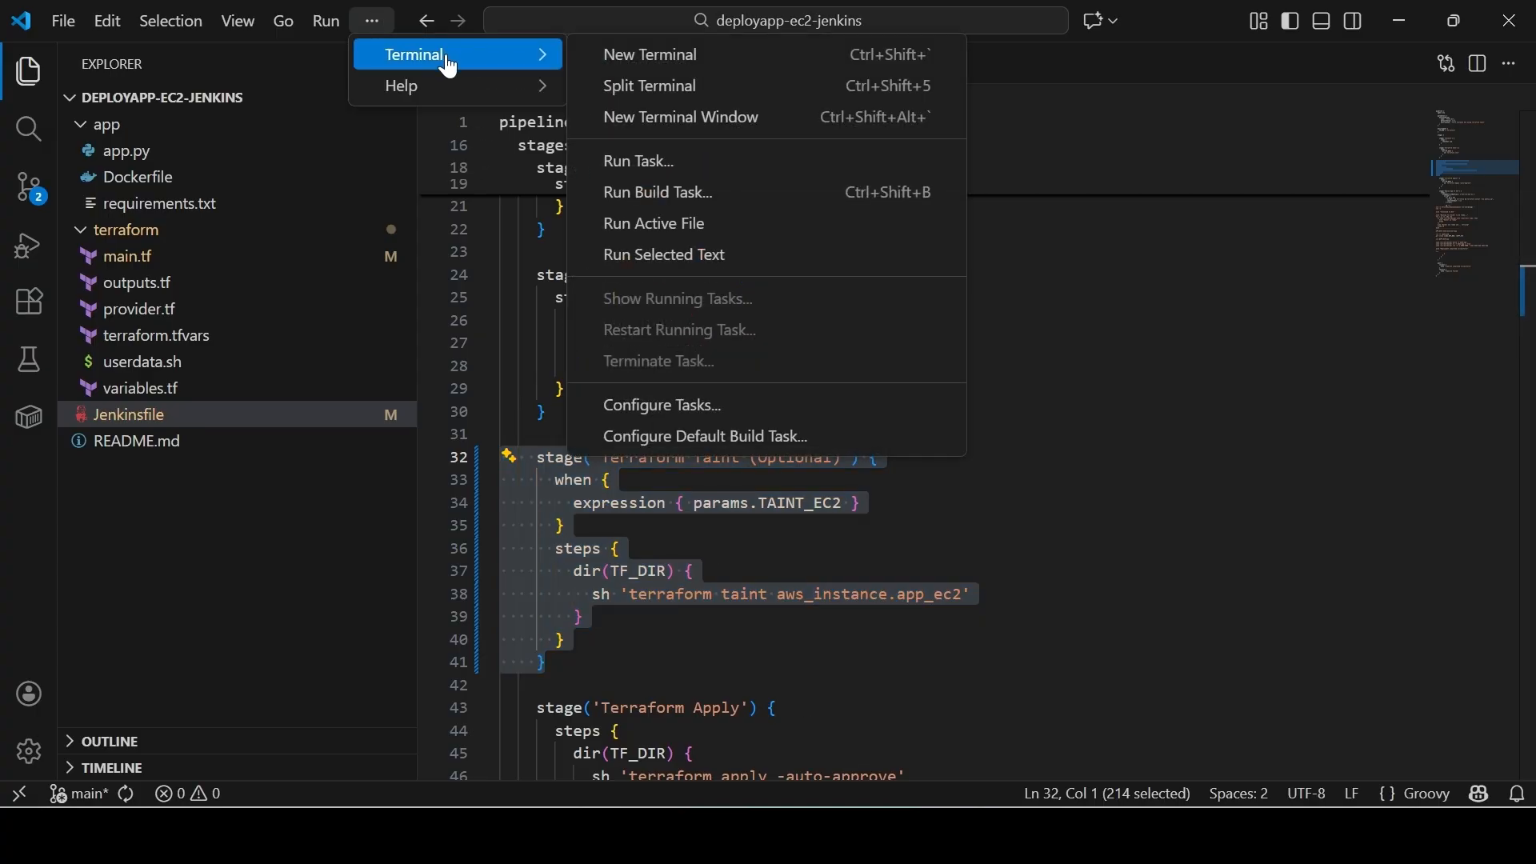
click(650, 56)
mouse_move(1484, 516)
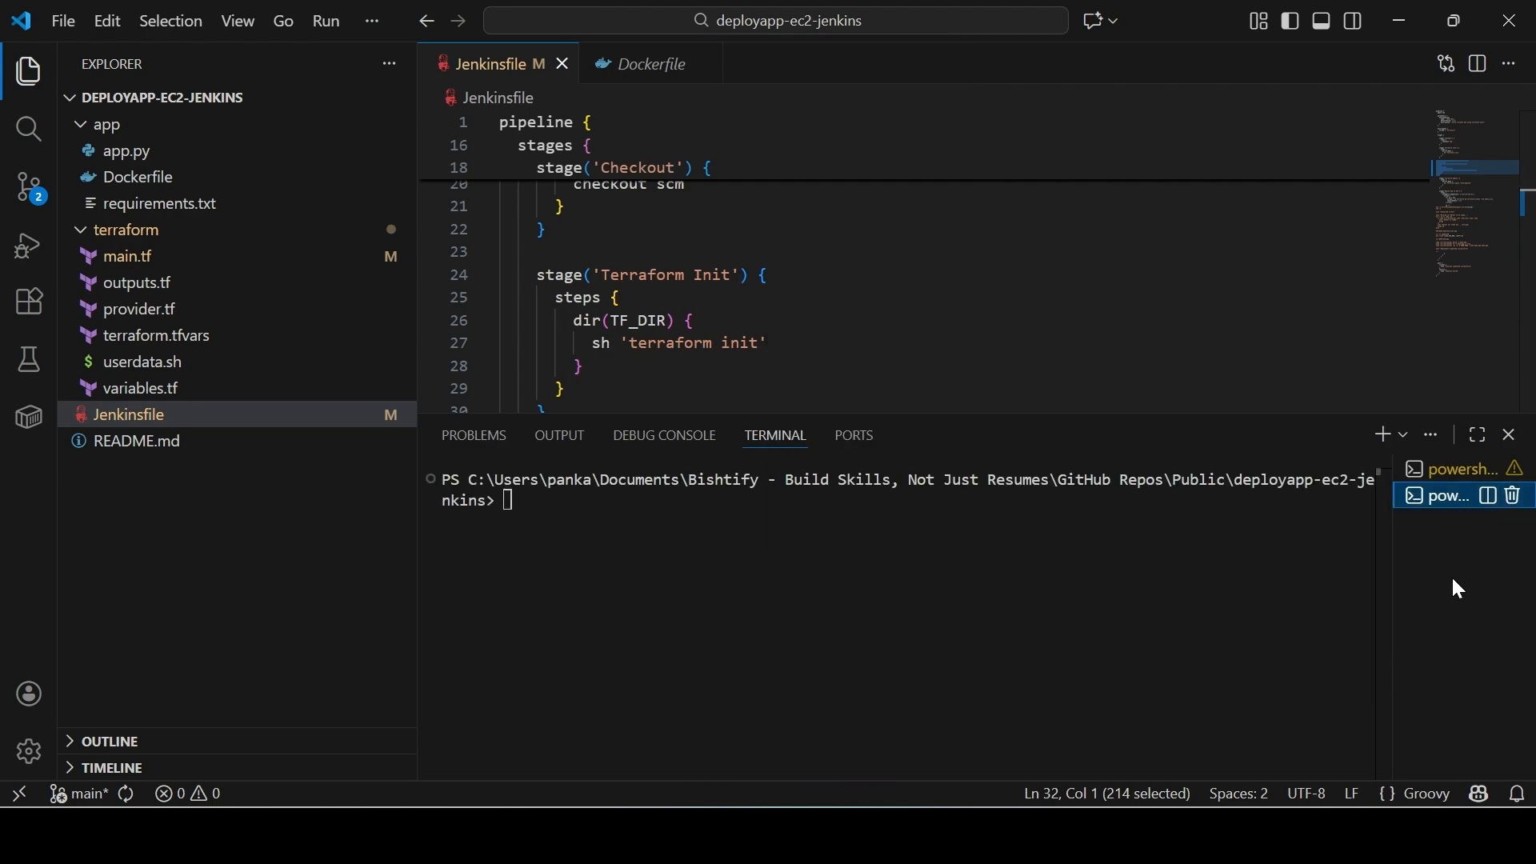
click(1404, 435)
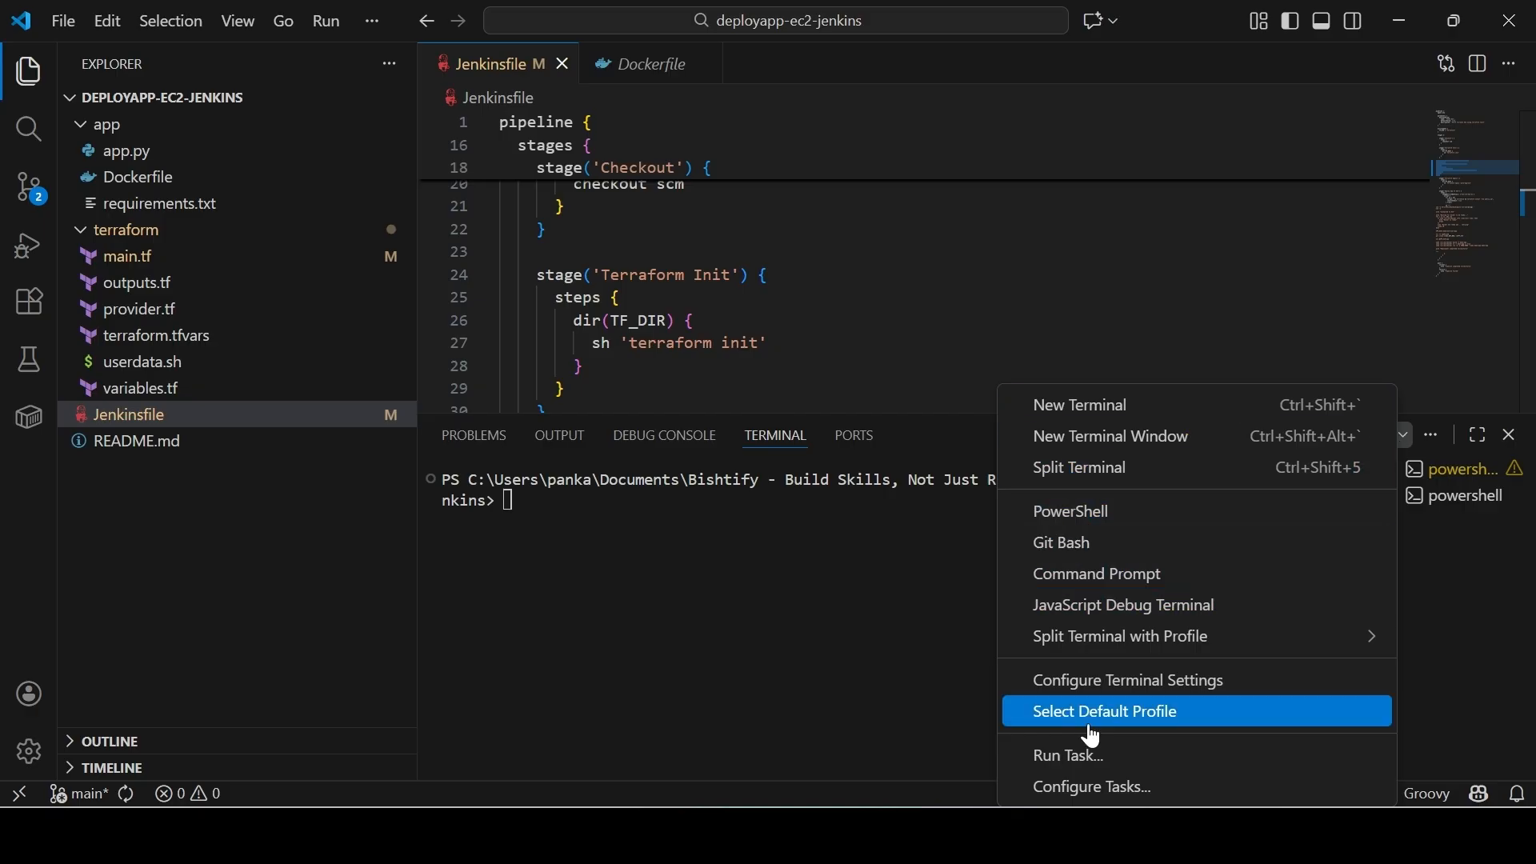
click(1091, 551)
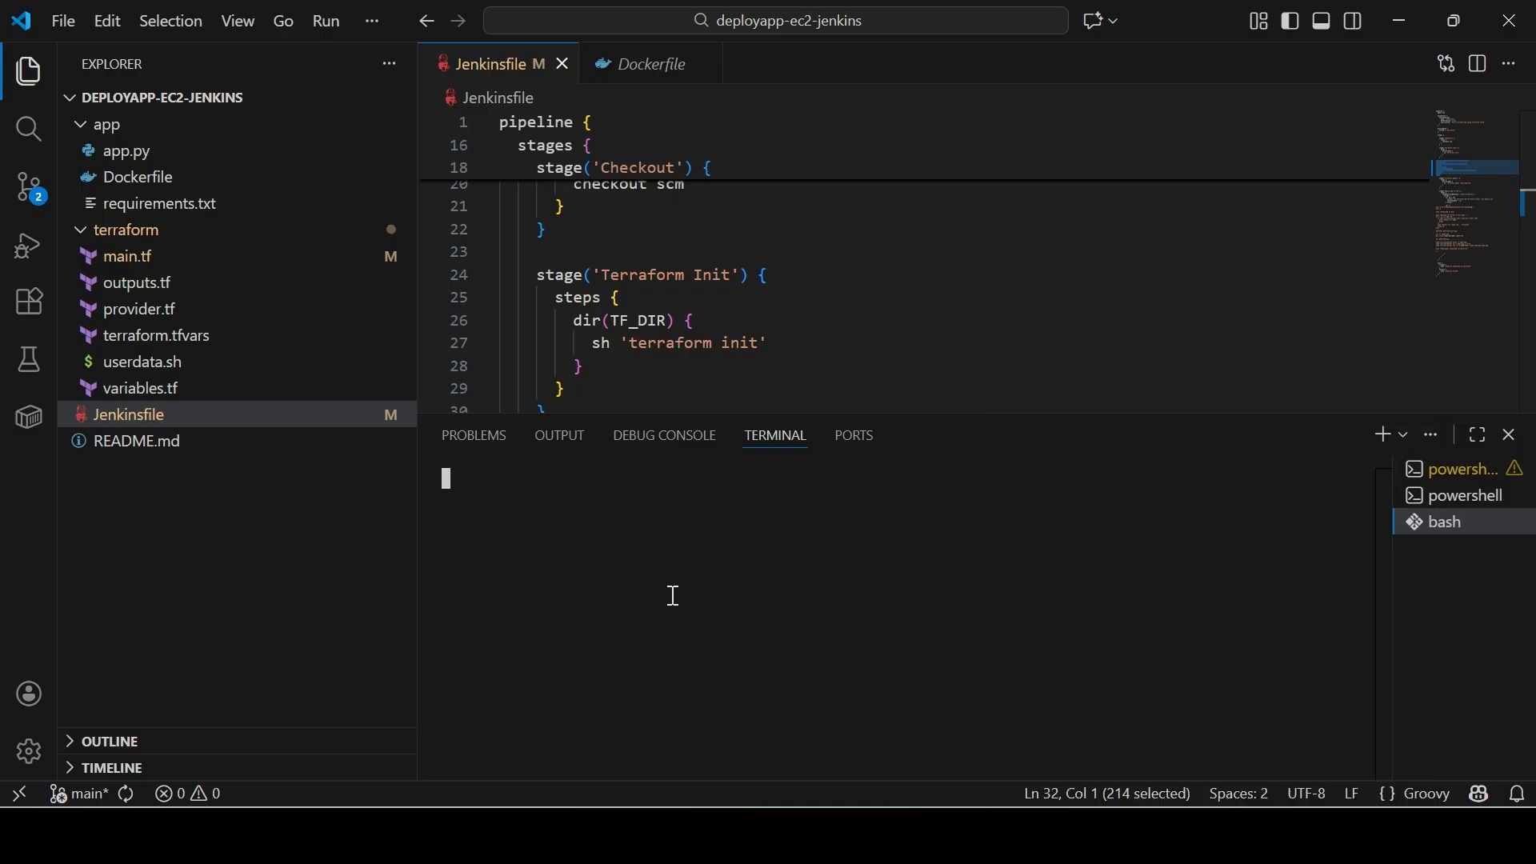
Stage the modified Jenkinsfile with git add Jenkinsfile
key(Up)
key(Up)
key(Up)
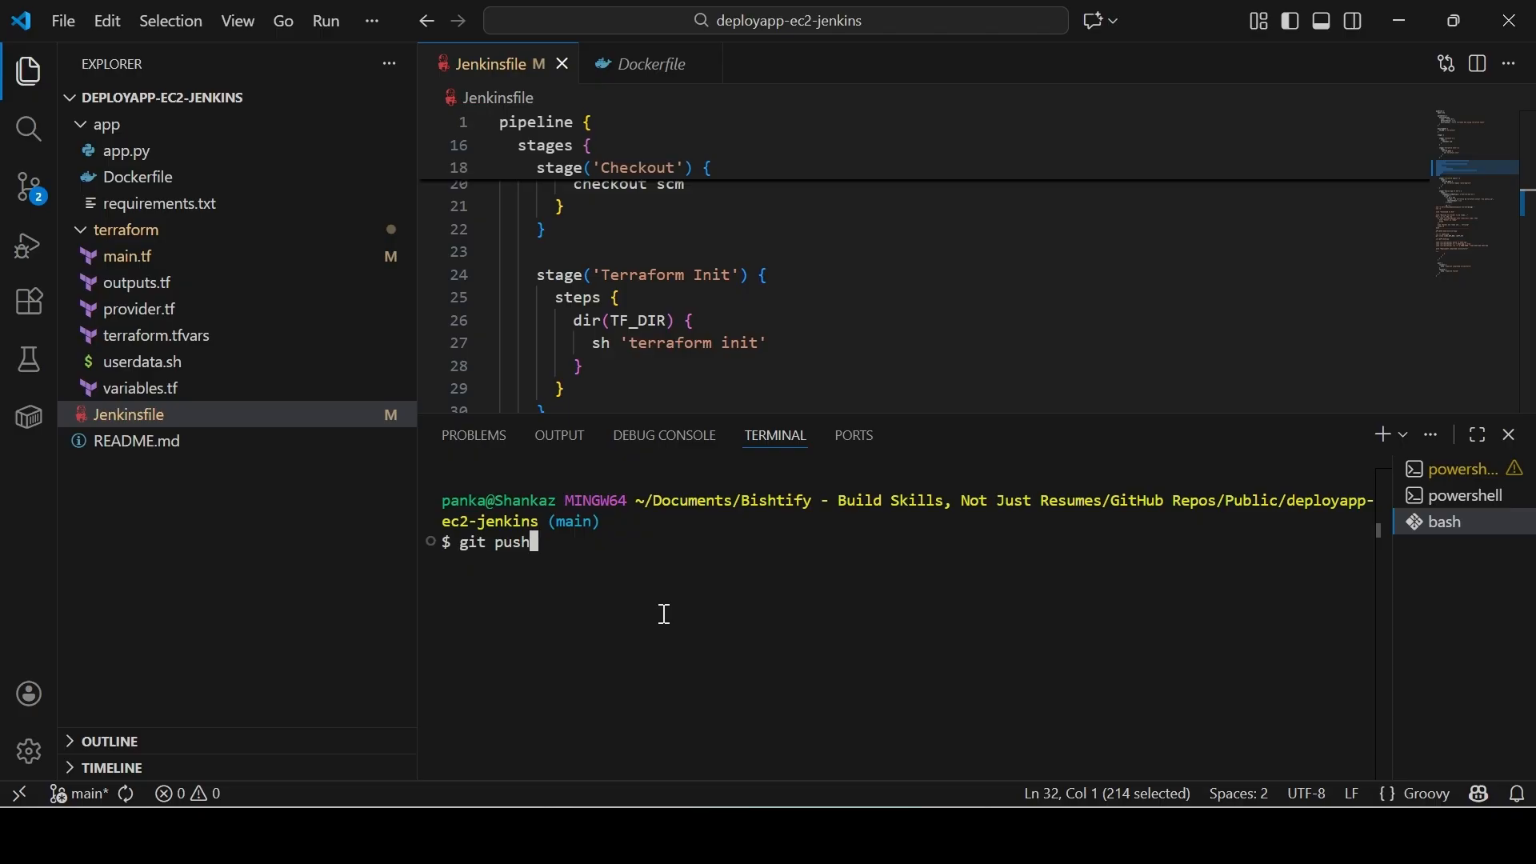
key(BackSpace)
text(Je)
key(Tab)
key(Return)
Commit the staged Jenkinsfile with the message "added"
key(Up)
key(Up)
key(Up)
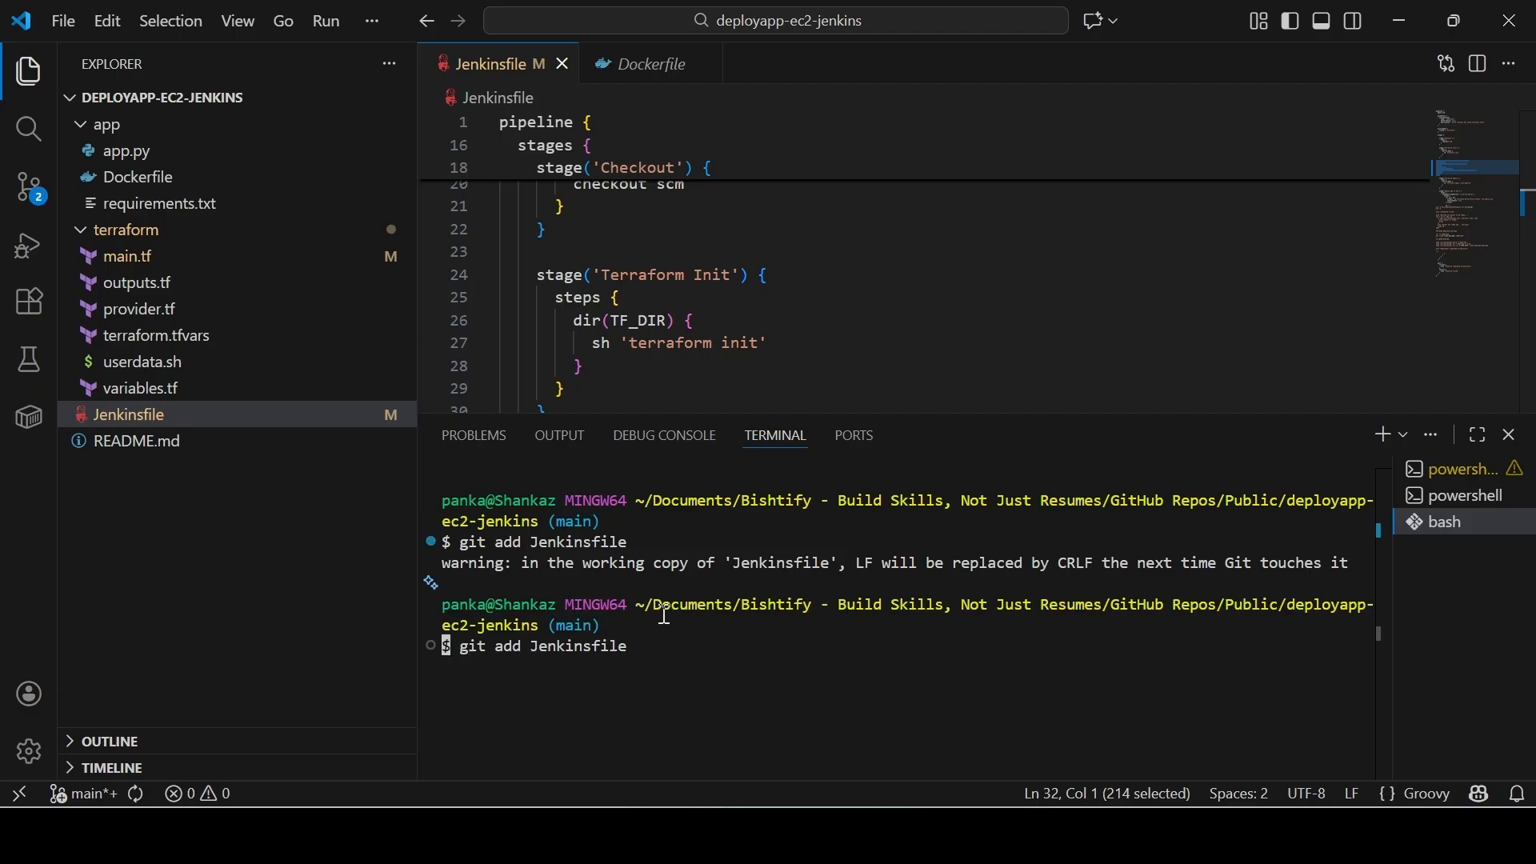
key(Return)
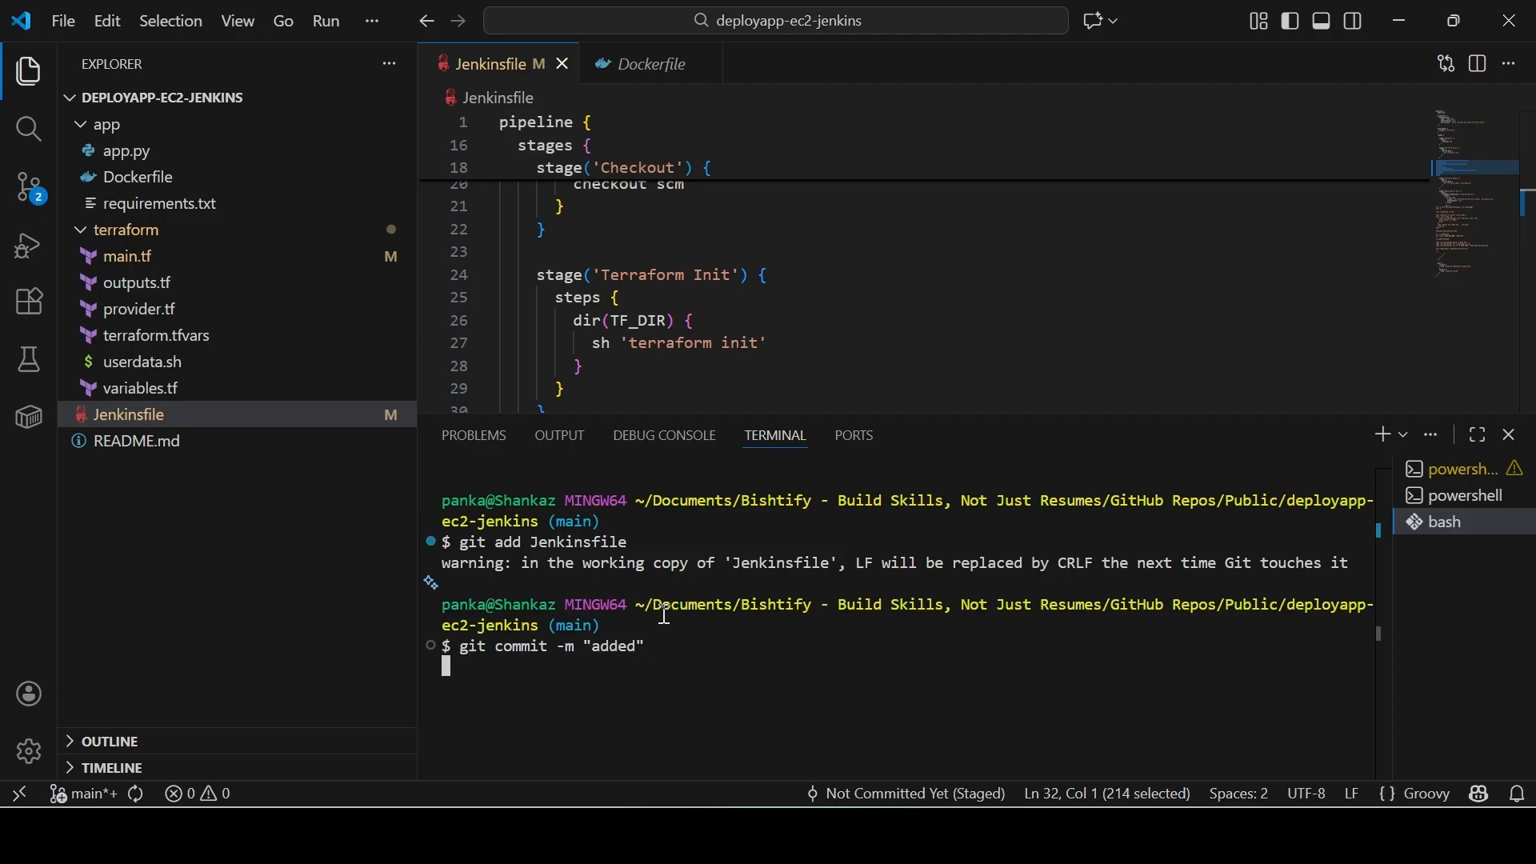
Push the new commit to the remote repository with git push
key(Up)
key(Up)
key(Up)
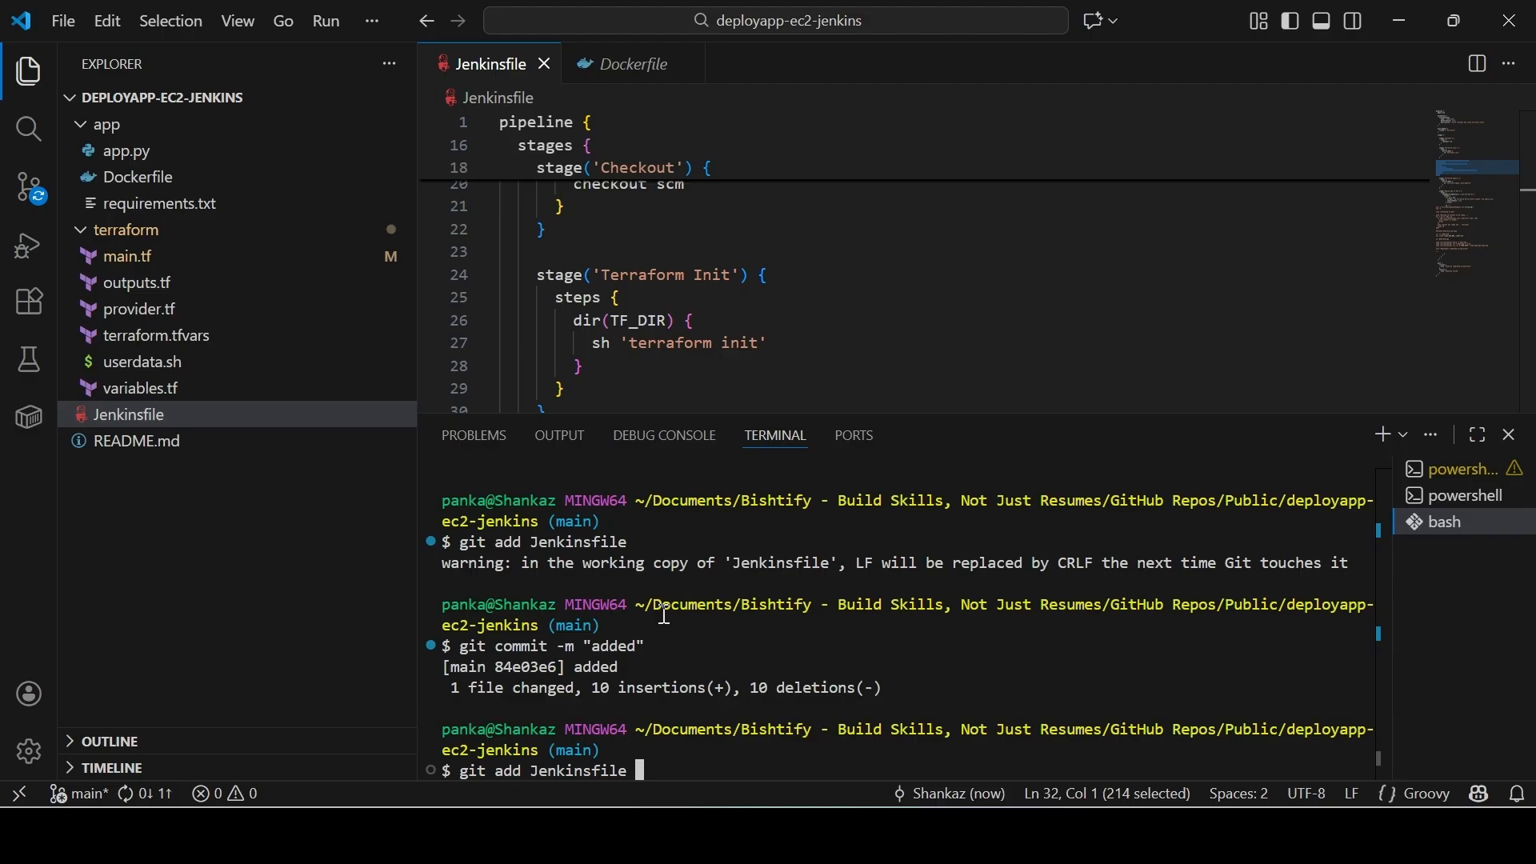
key(Up)
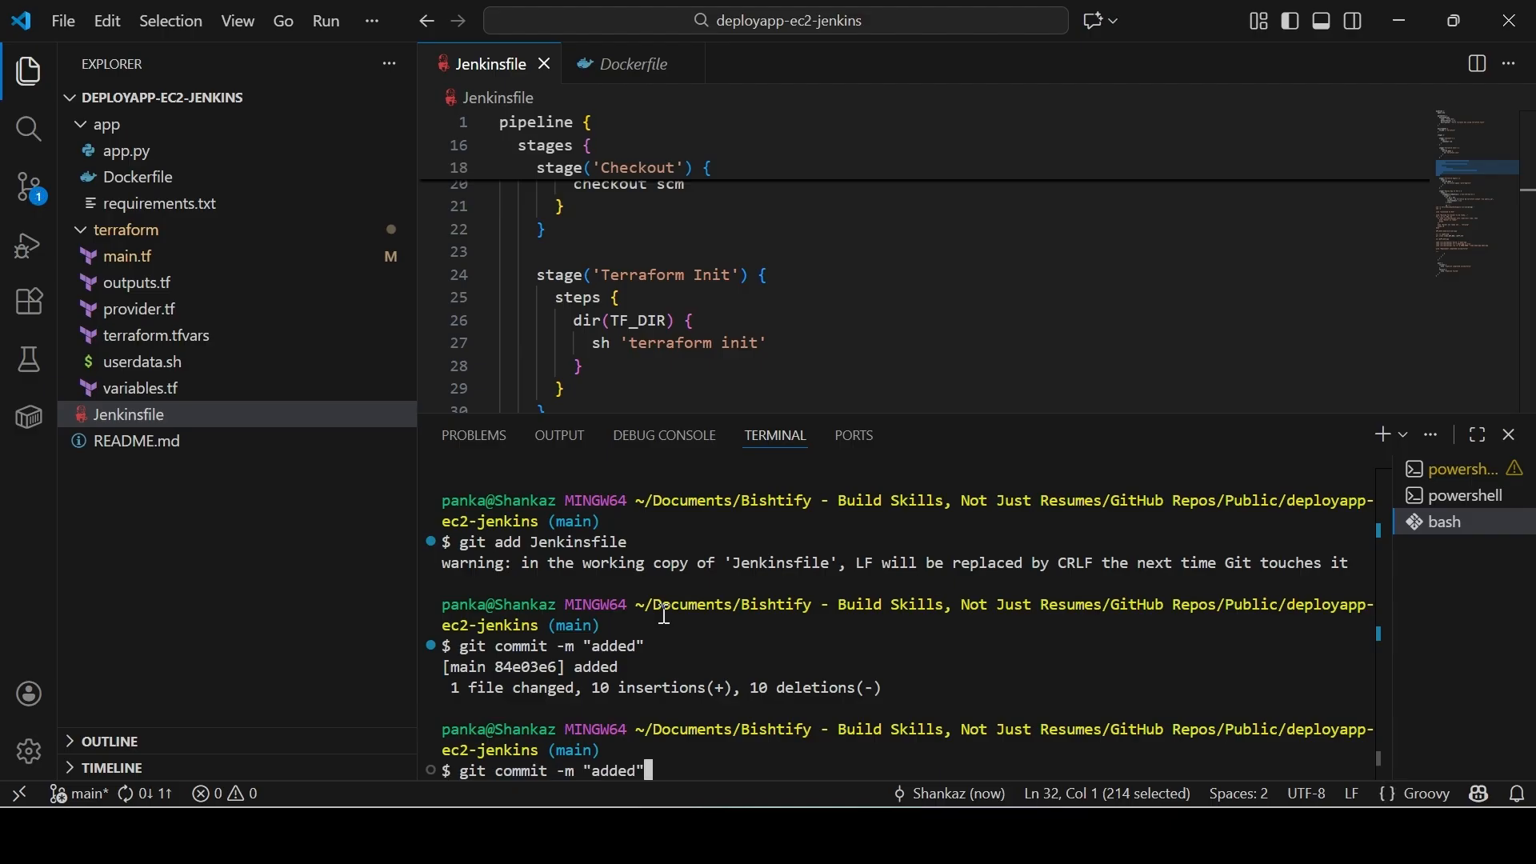
key(Down)
key(Return)
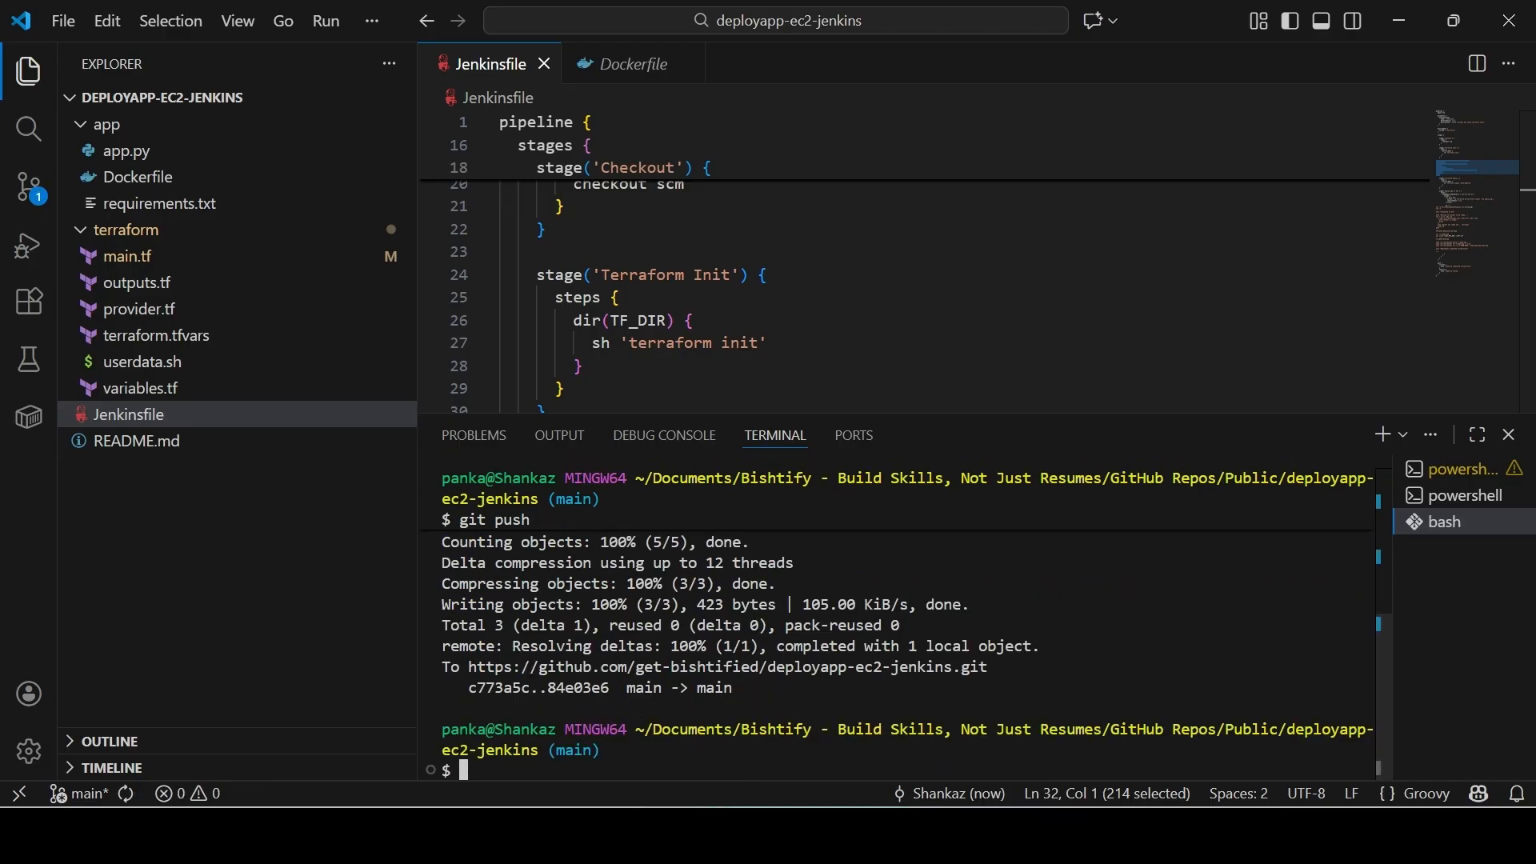
Switch to Chrome and start a parameterized build of the deployapp-ec2 pipeline in Jenkins with TAINT_EC2 enabled
click(800, 718)
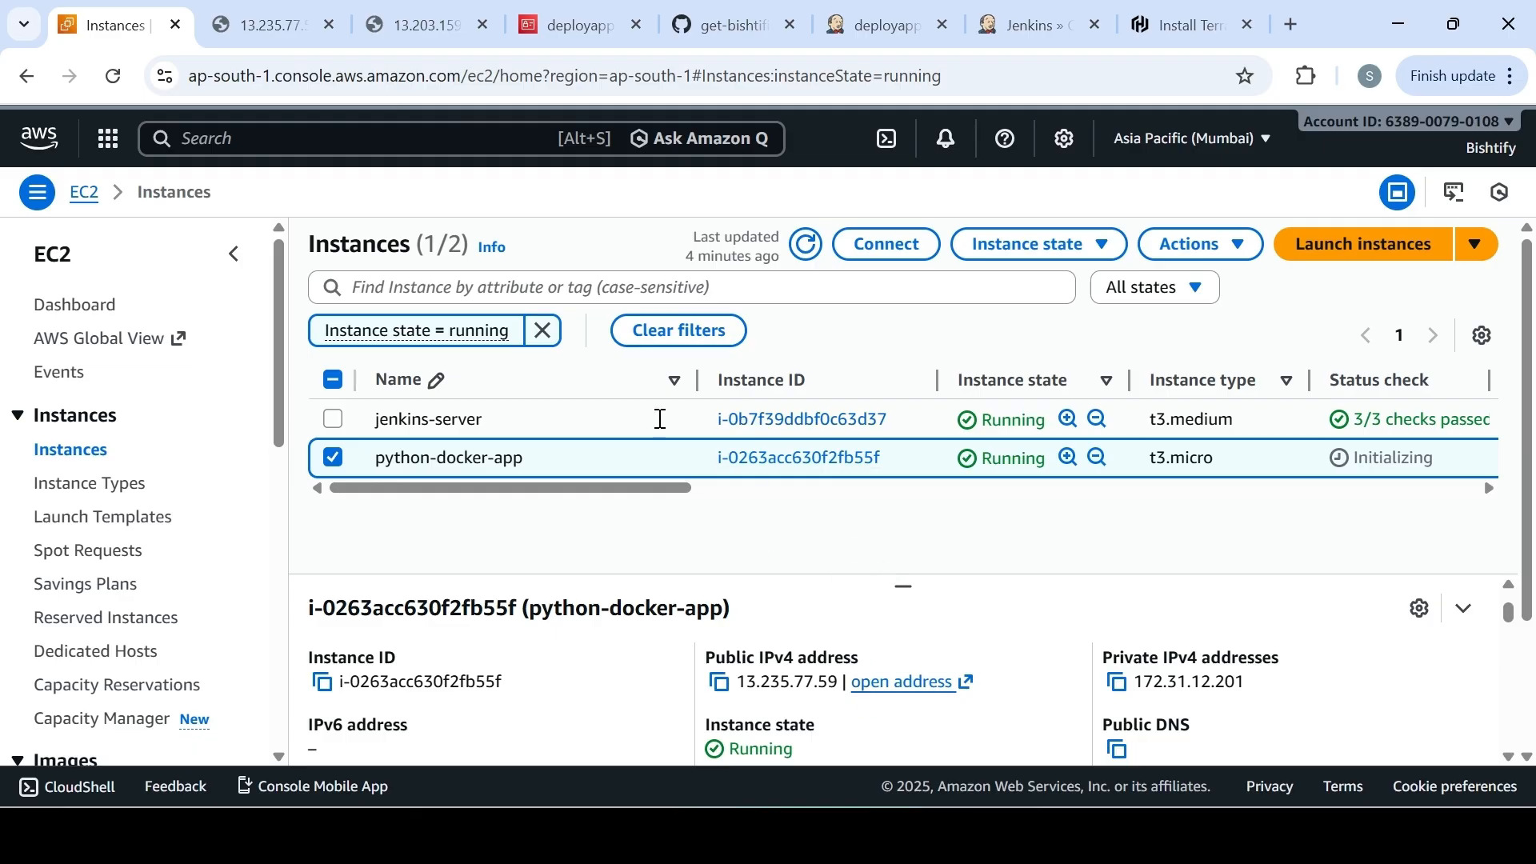
click(1039, 24)
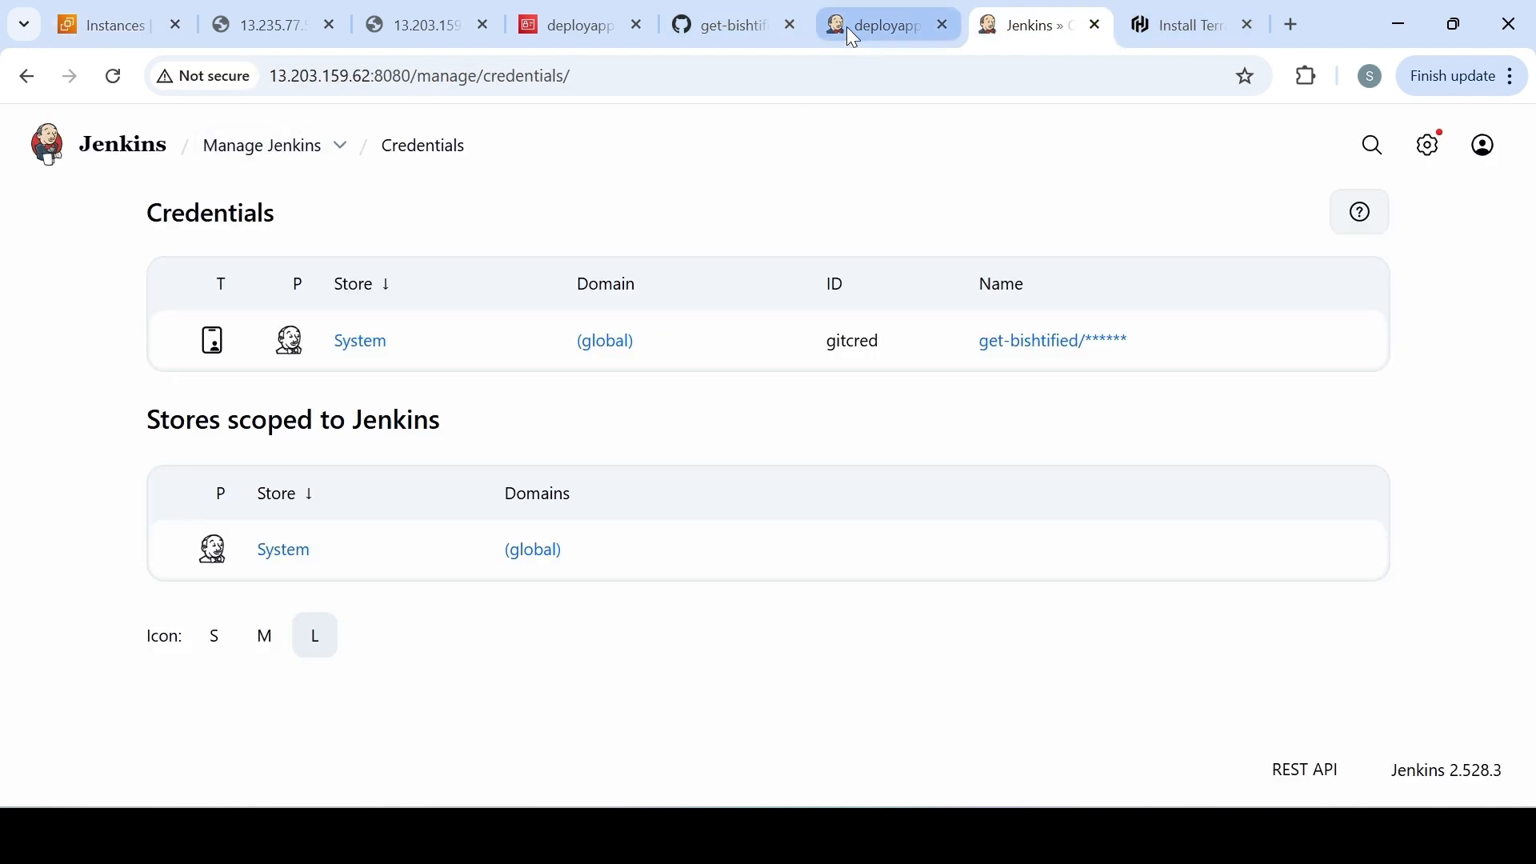
click(875, 30)
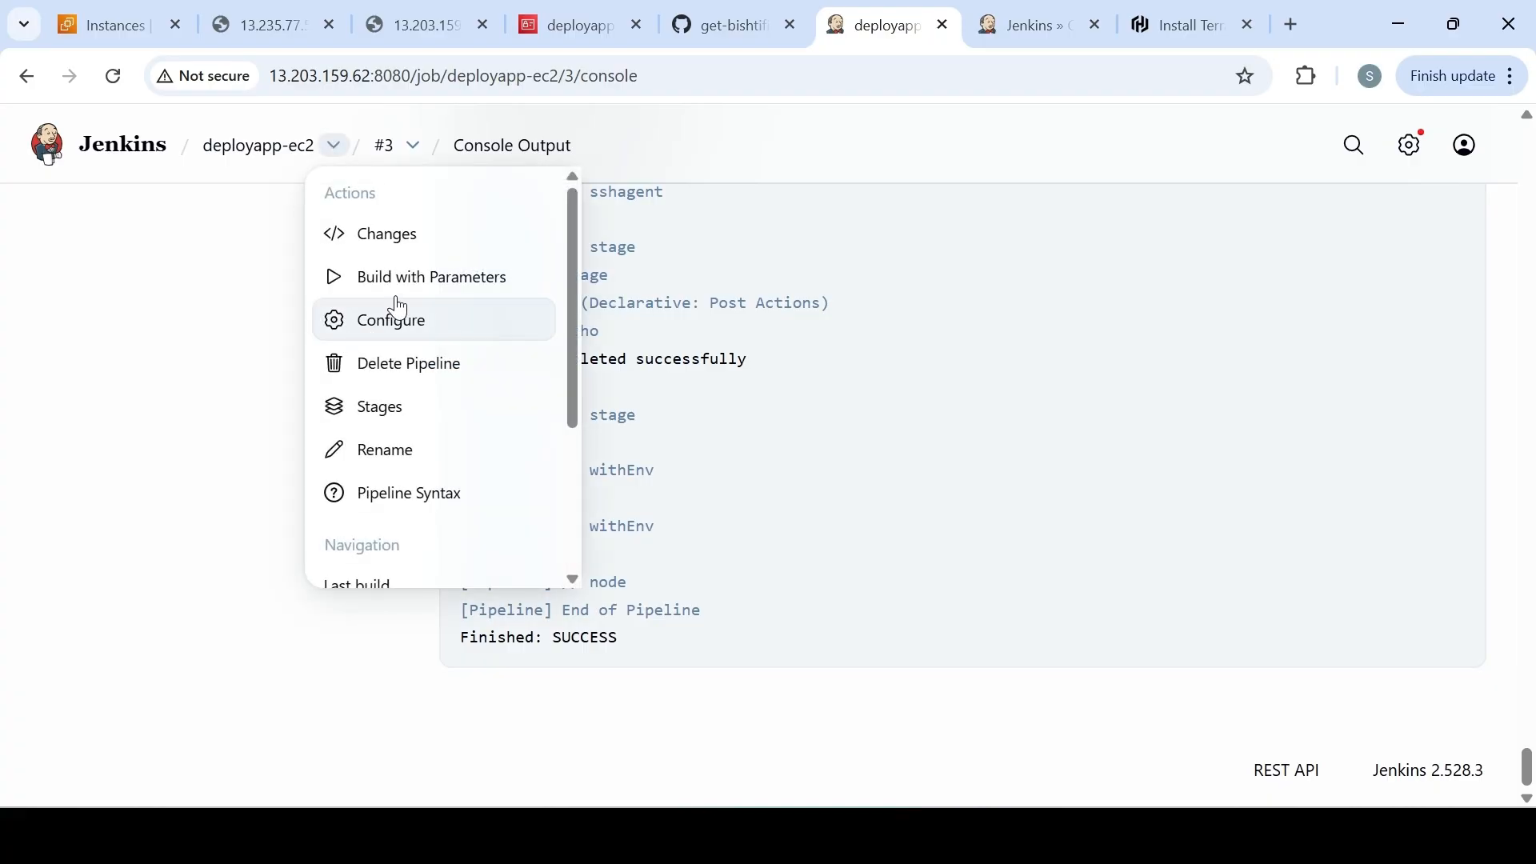
click(402, 290)
click(521, 477)
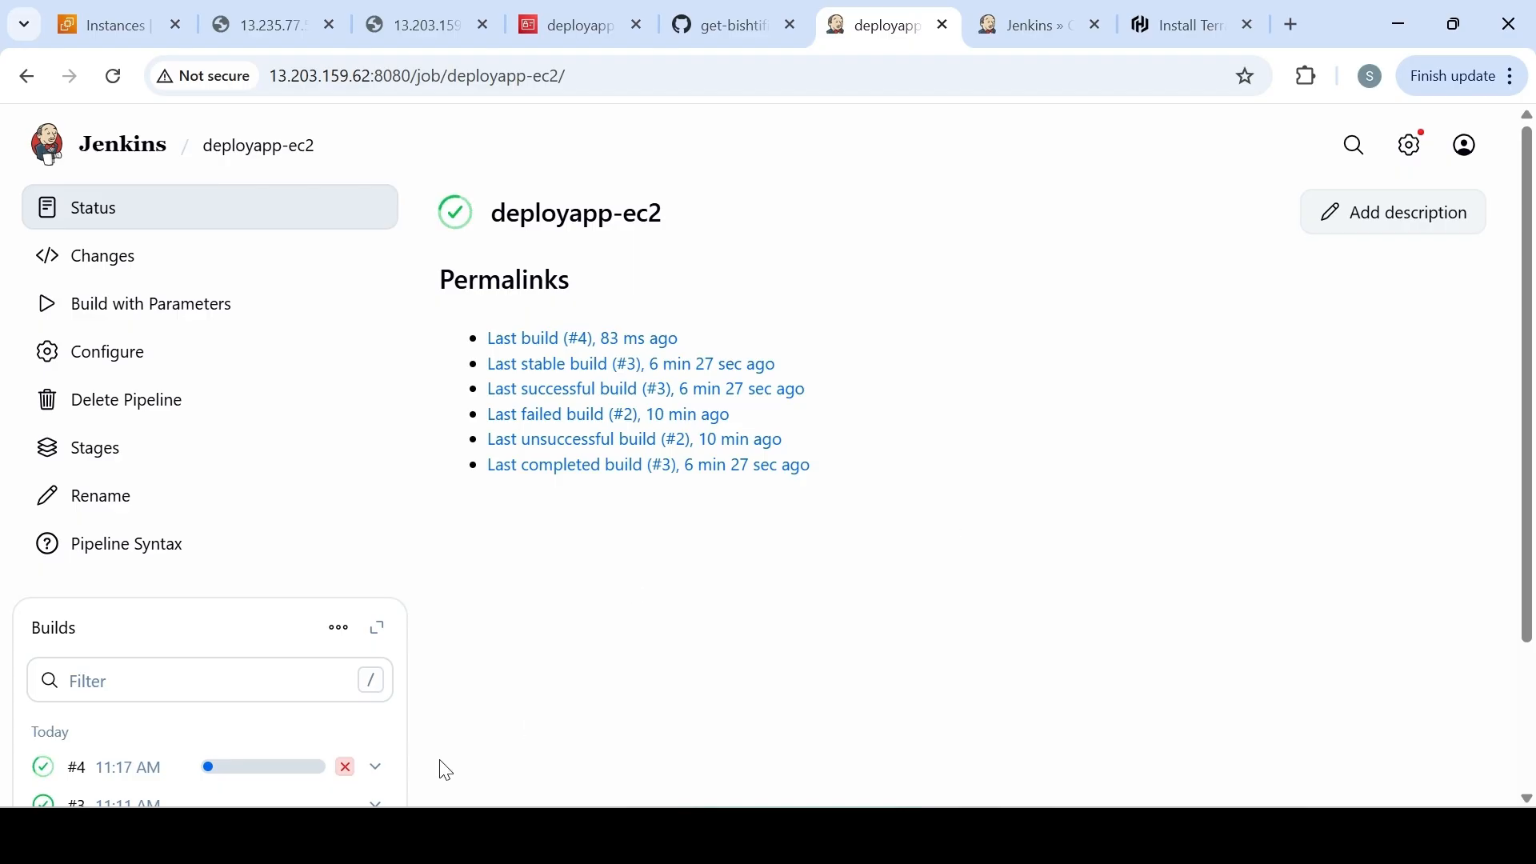
Open the console output of build #4 and examine the terraform taint, apply and instance destruction lines
click(376, 768)
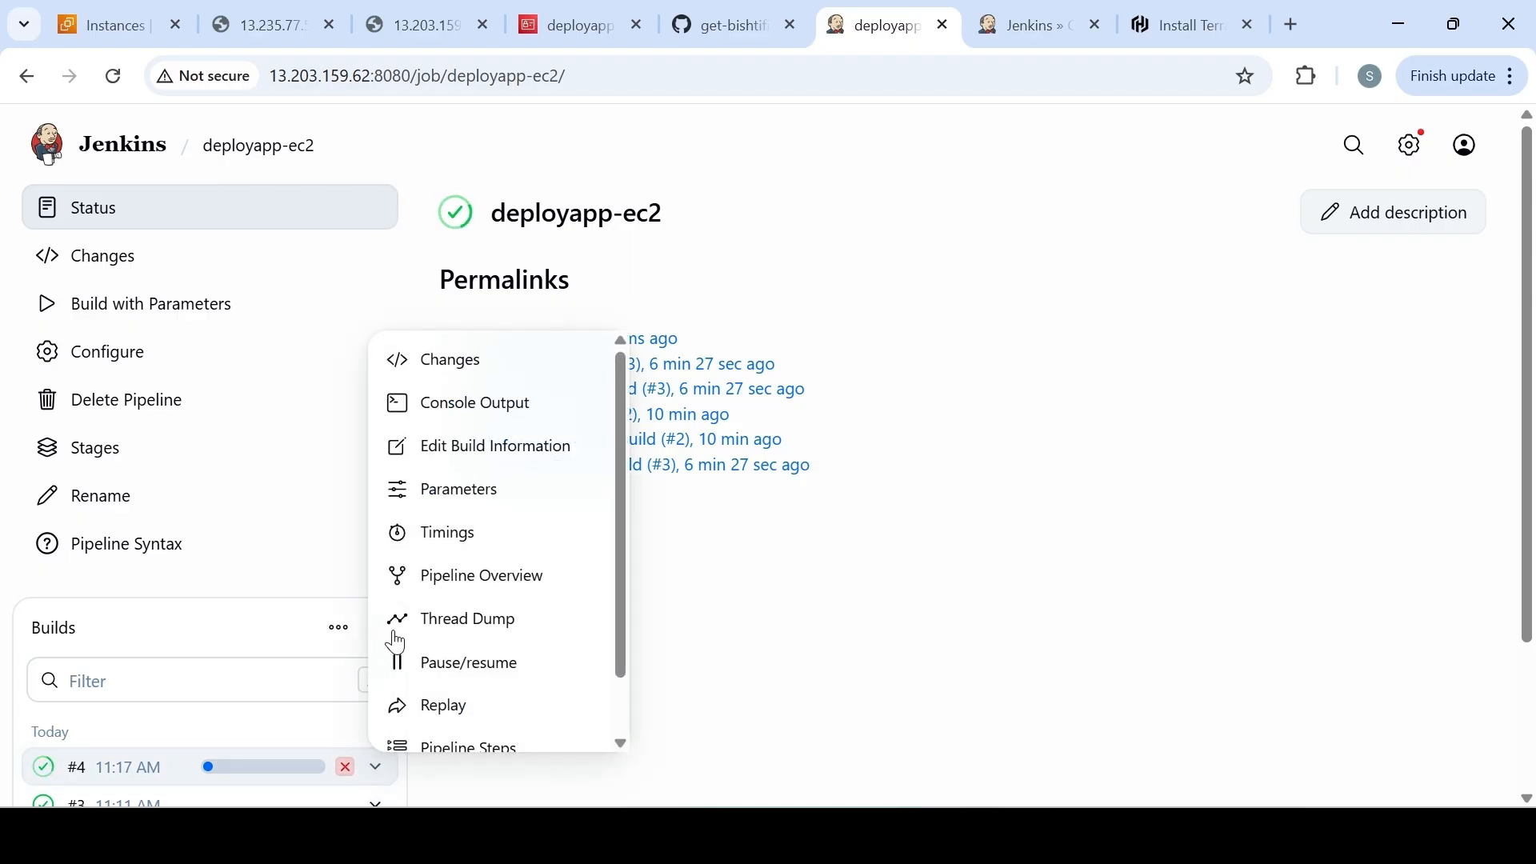
click(470, 404)
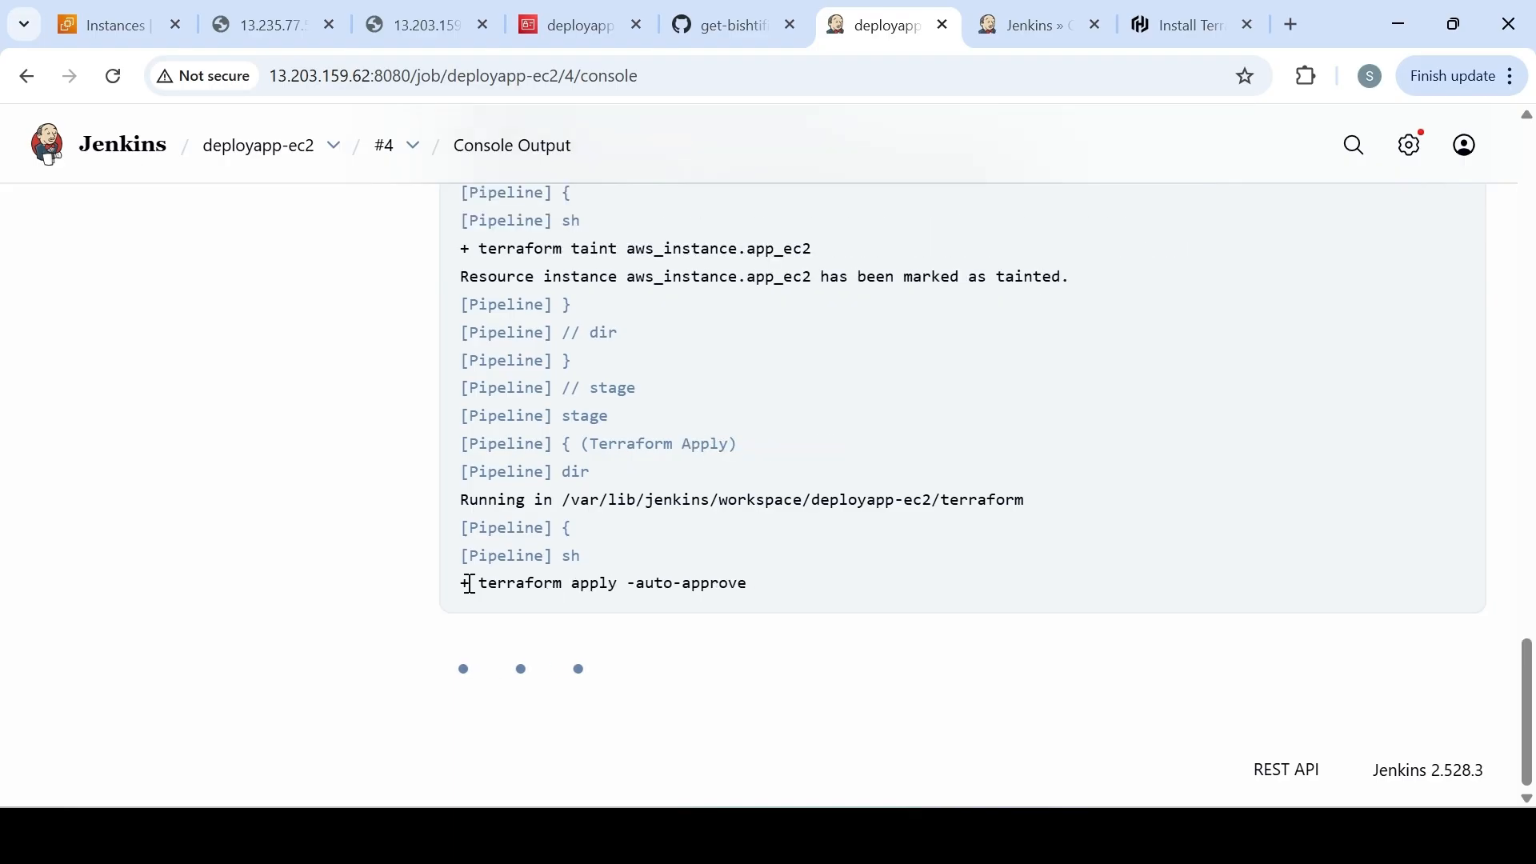
drag(710, 278, 1056, 280)
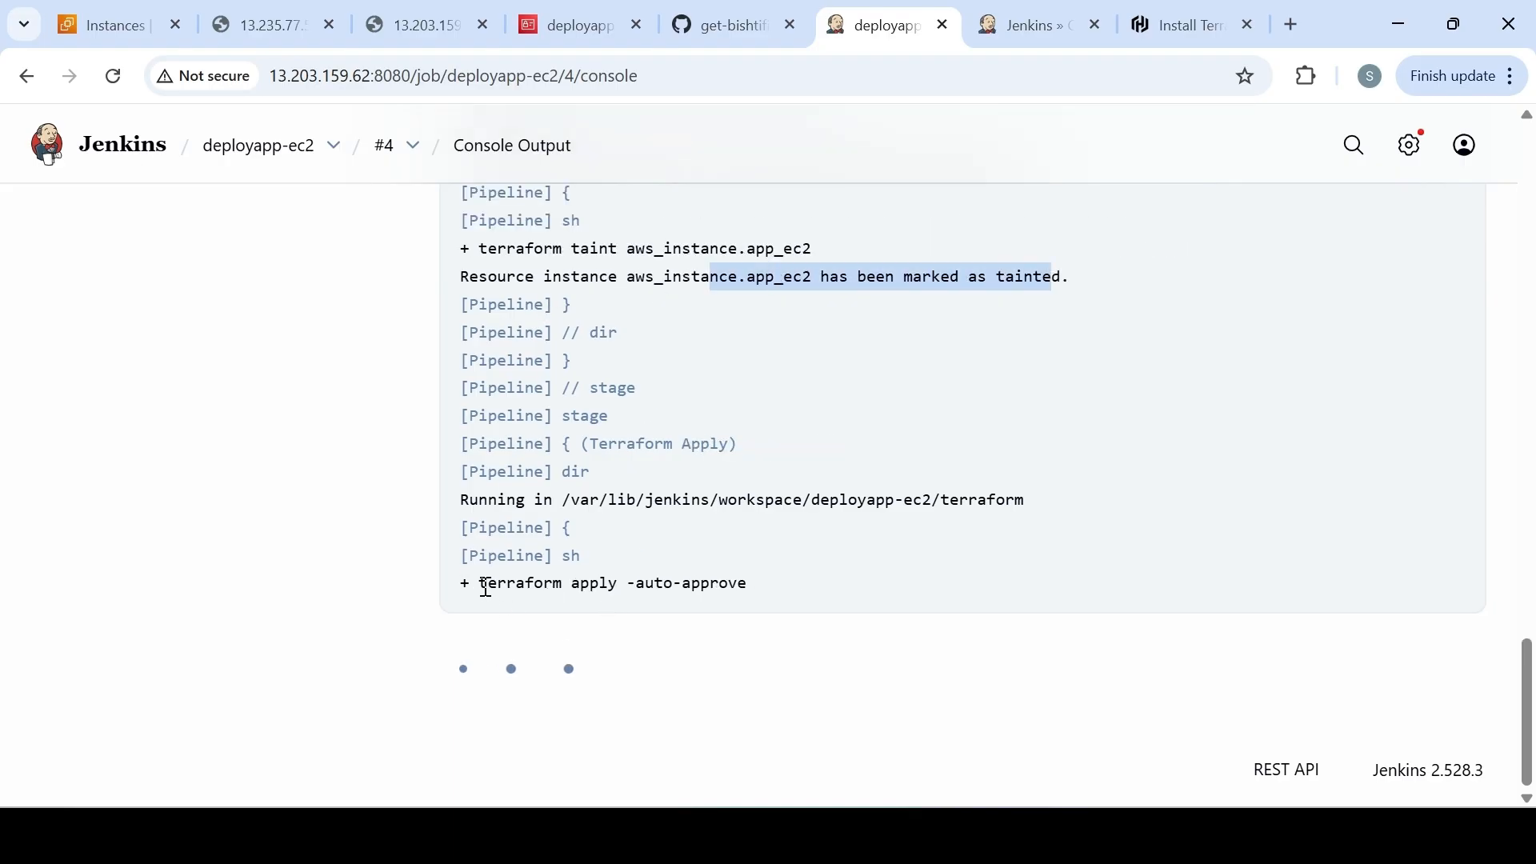
drag(472, 583, 868, 577)
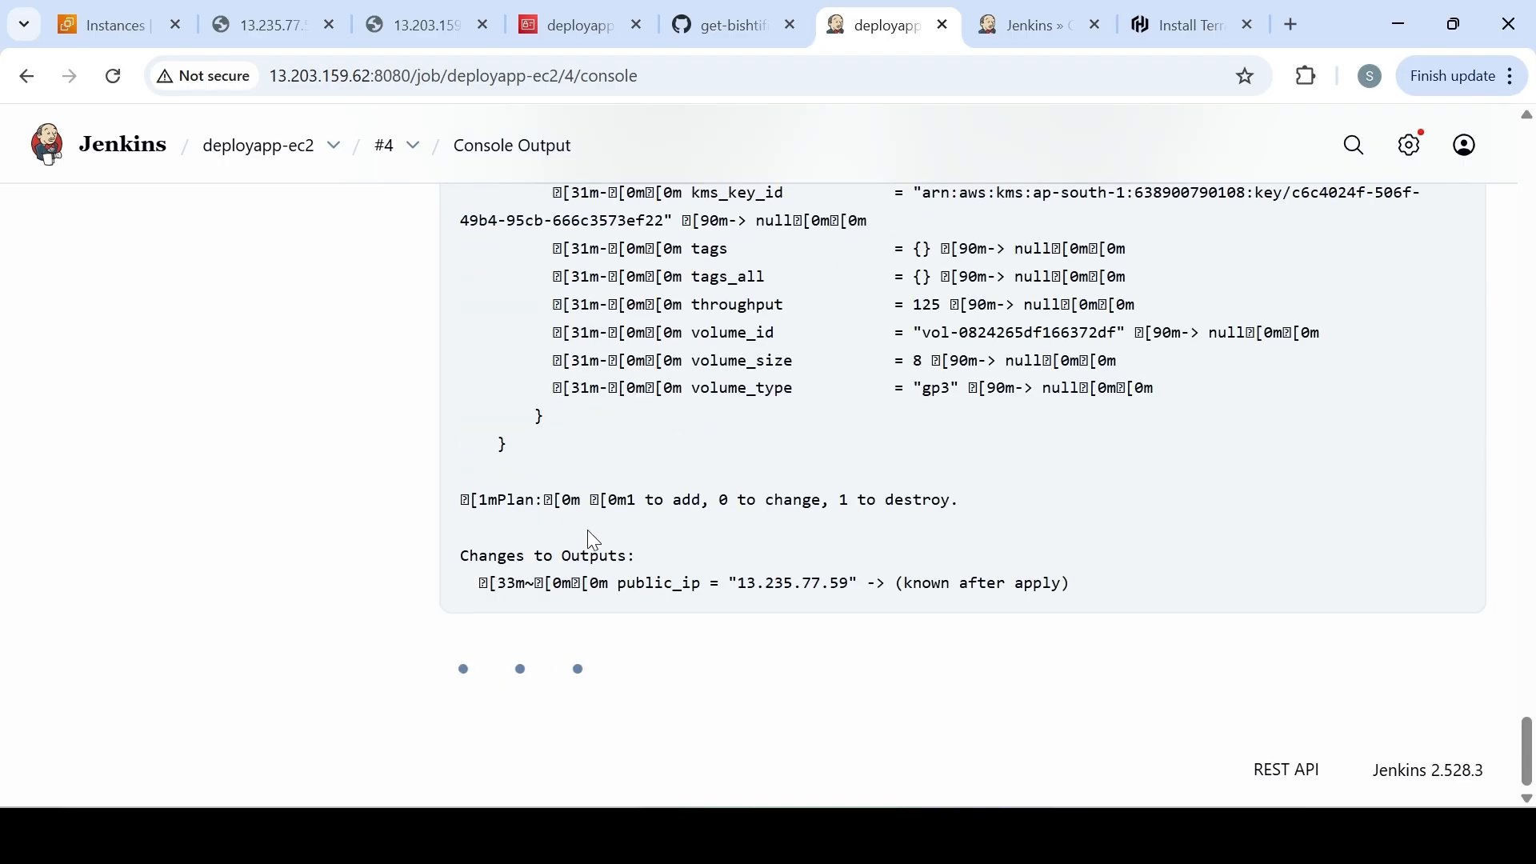
mouse_move(1528, 752)
mouse_down()
mouse_move(1518, 516)
mouse_move(1532, 760)
mouse_up()
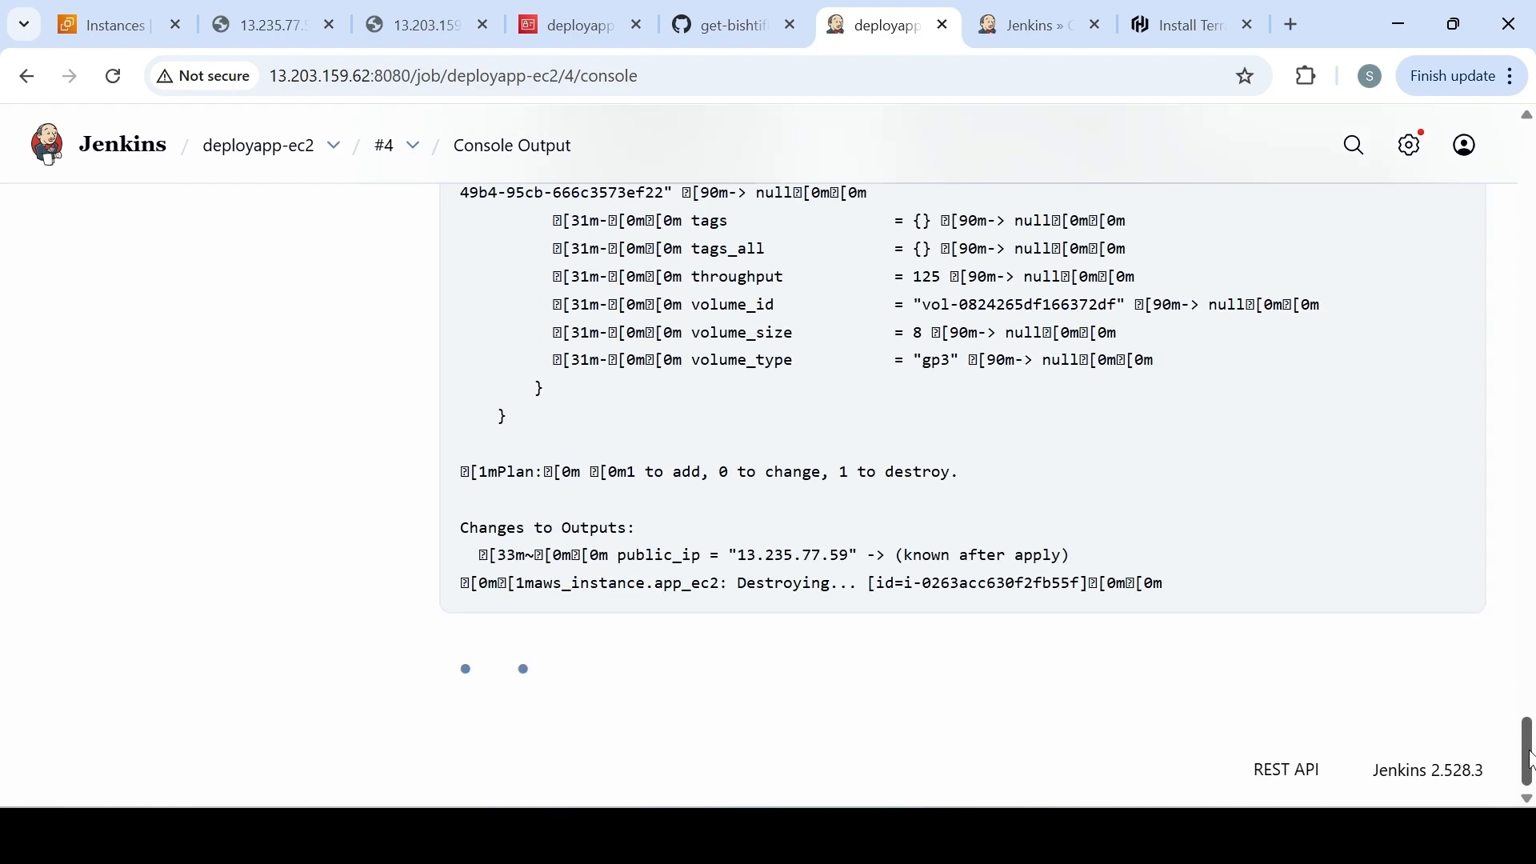
drag(746, 587, 1072, 592)
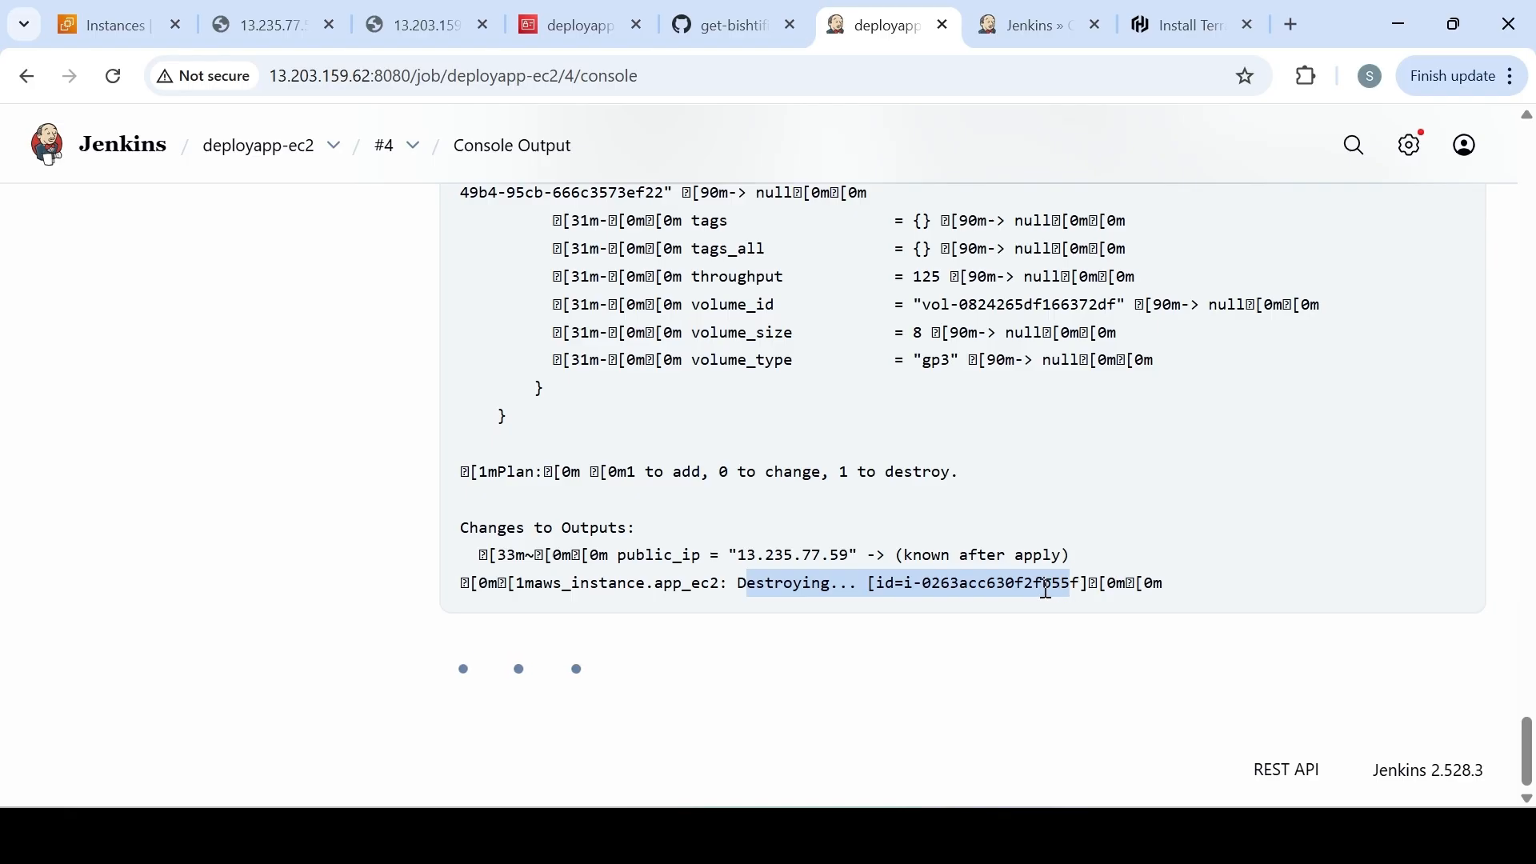
Compare the python-docker-app instance ID on the AWS EC2 page with the one in the build #4 console output
click(88, 32)
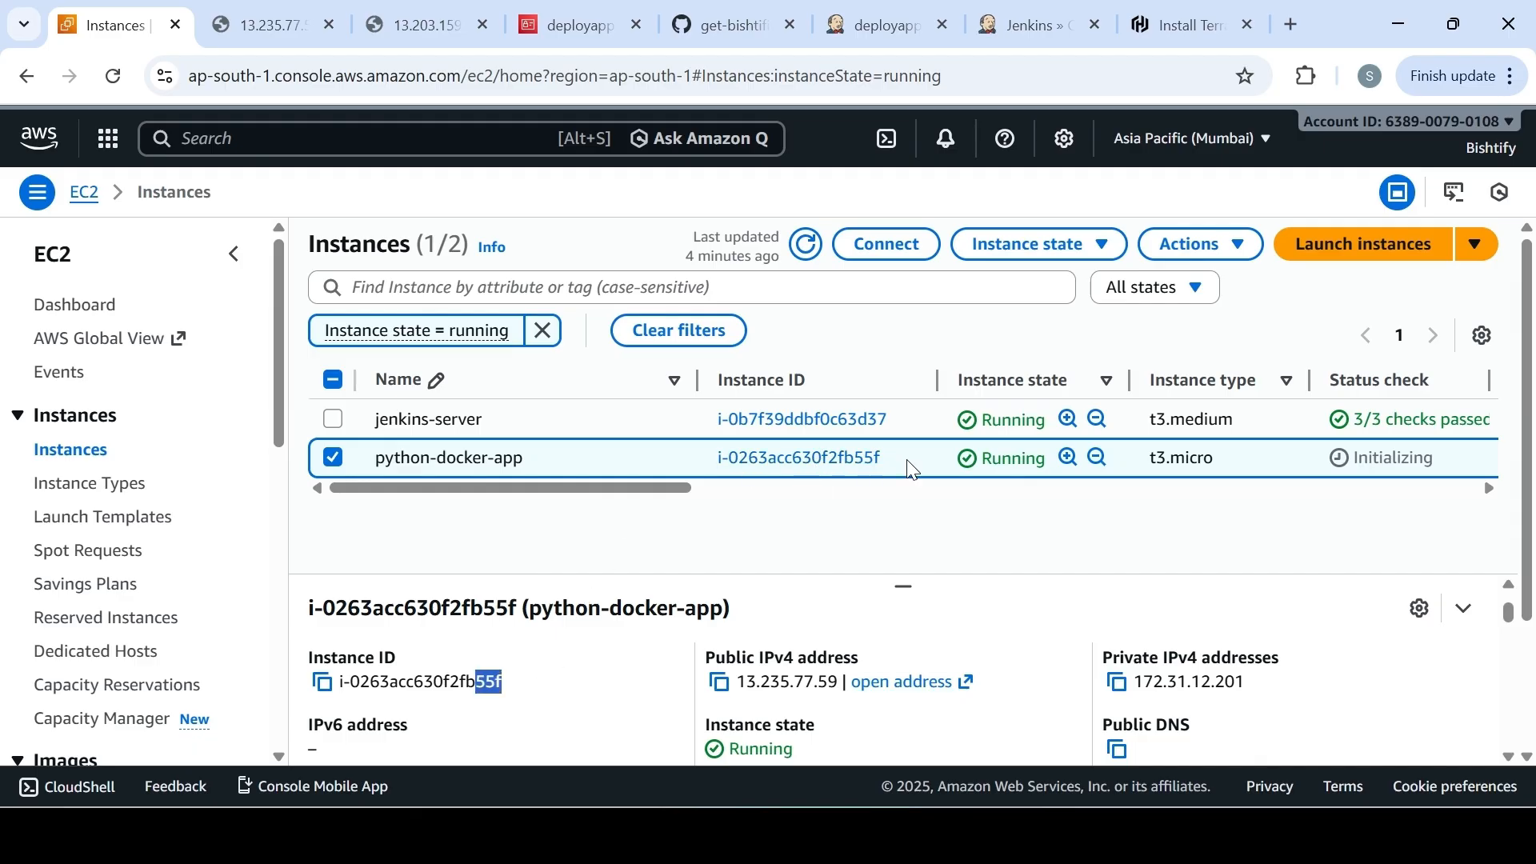
drag(884, 457, 714, 458)
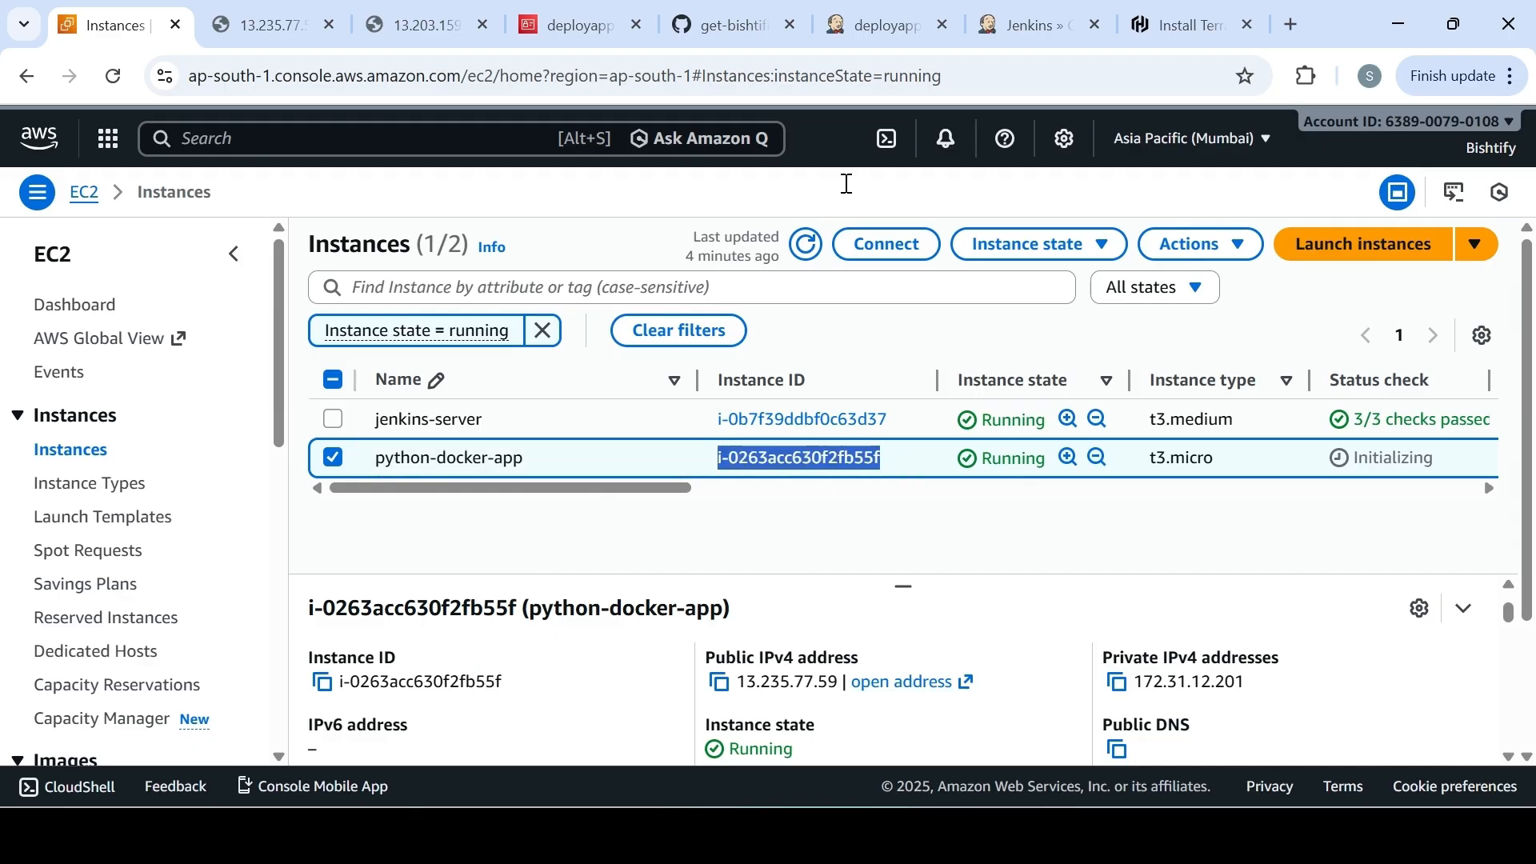
click(1175, 26)
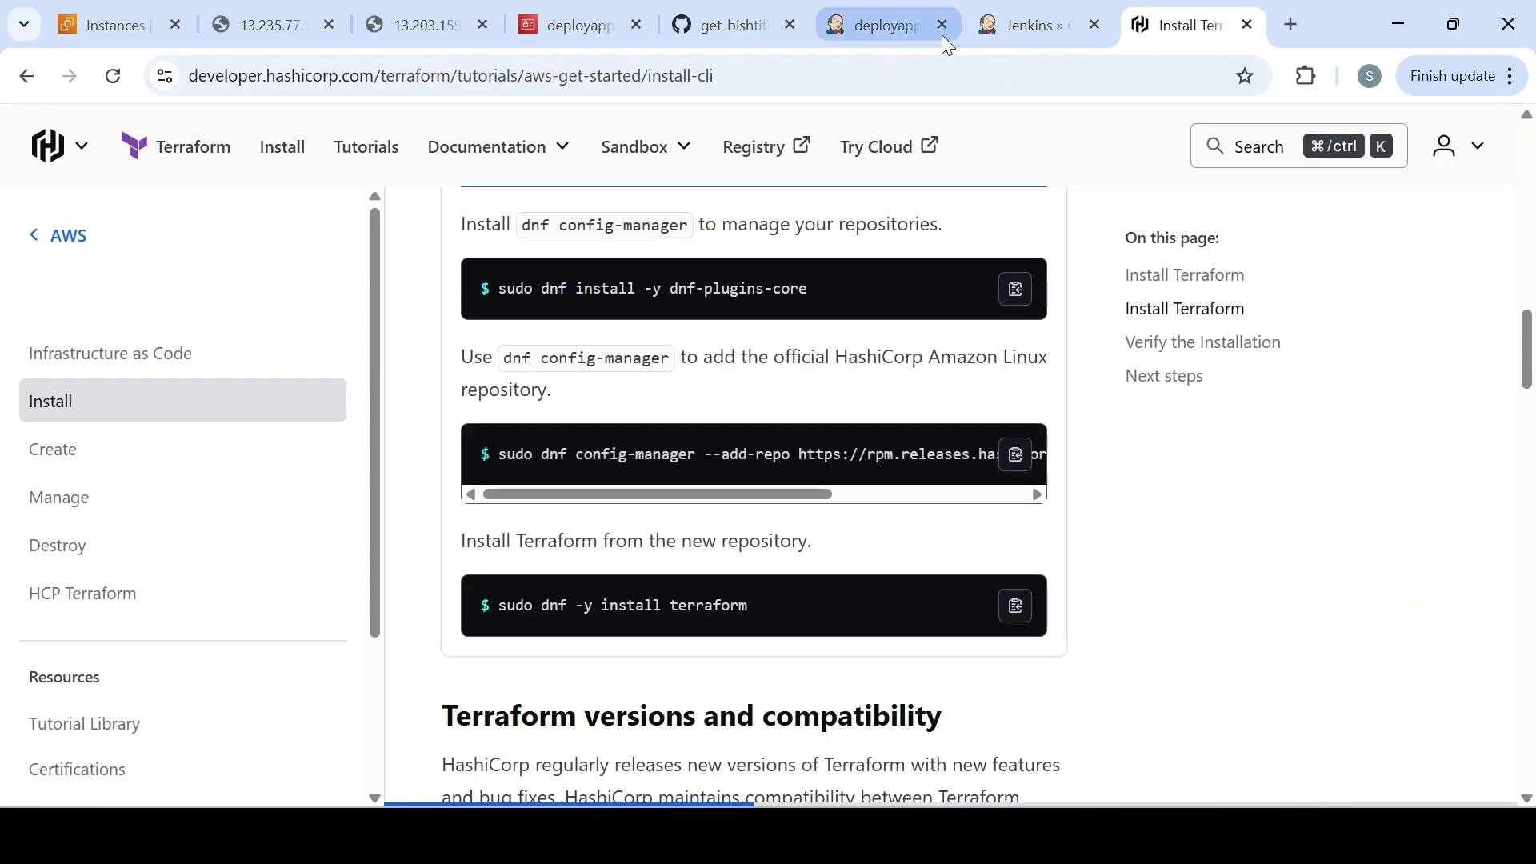
click(1014, 26)
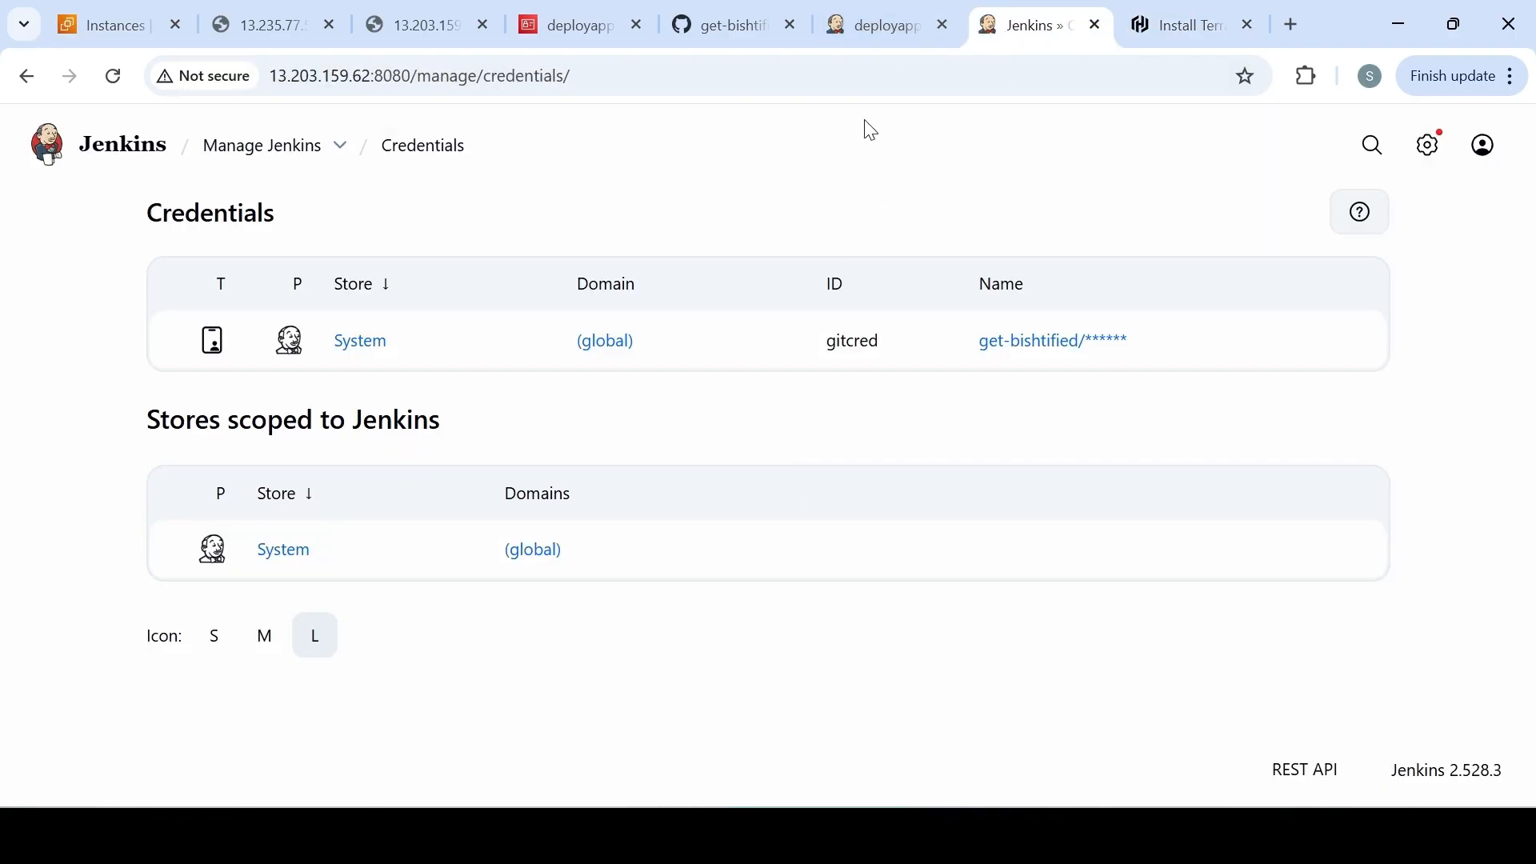
click(872, 23)
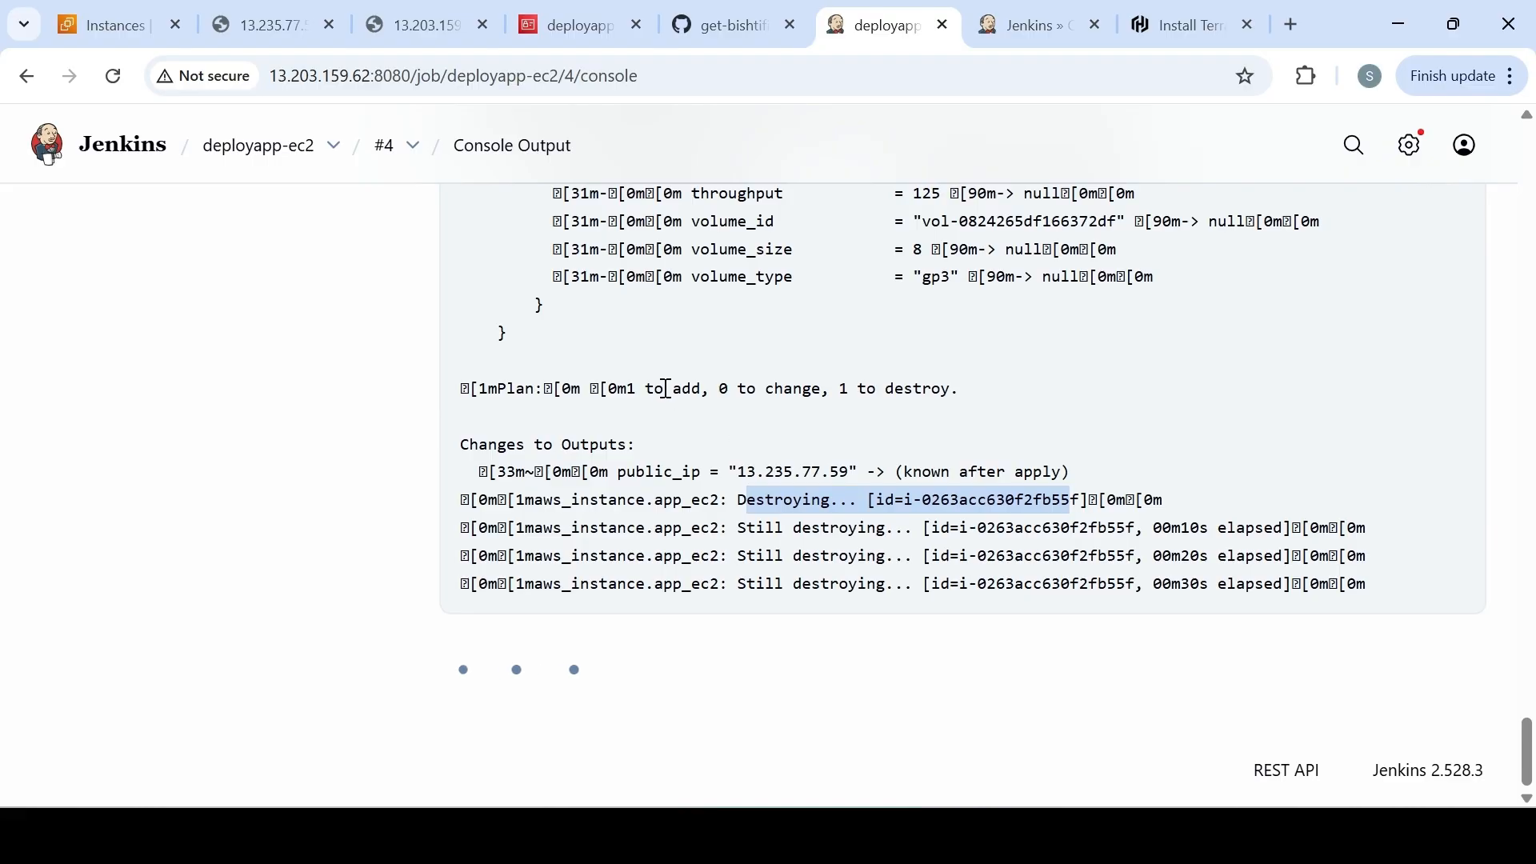
Open the deployapp-ec2 build parameters page, glance at the Jenkinsfile in VS Code and return to Chrome
click(337, 156)
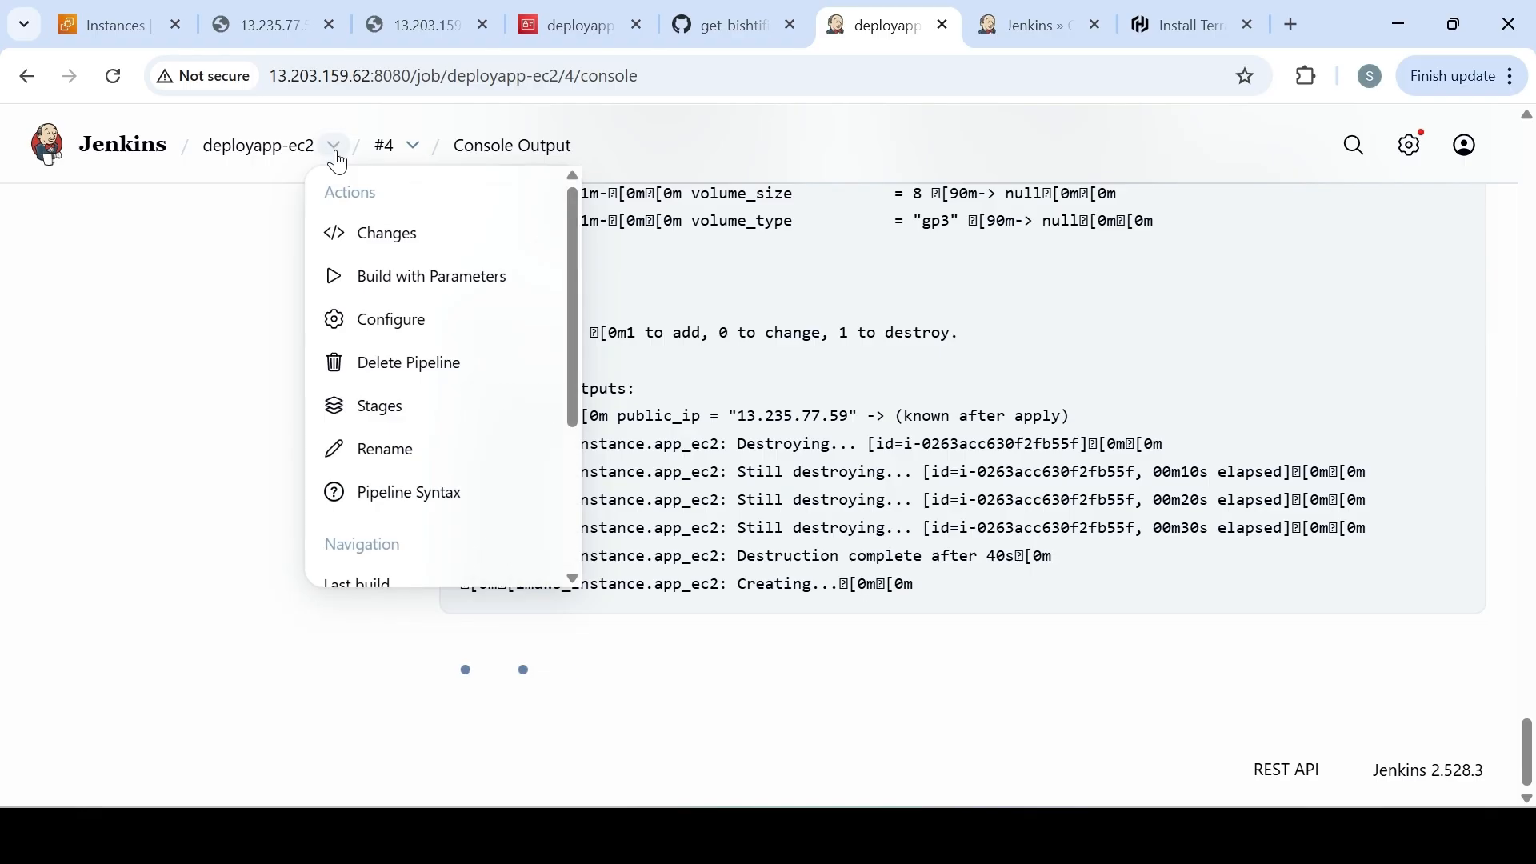
click(418, 290)
click(453, 330)
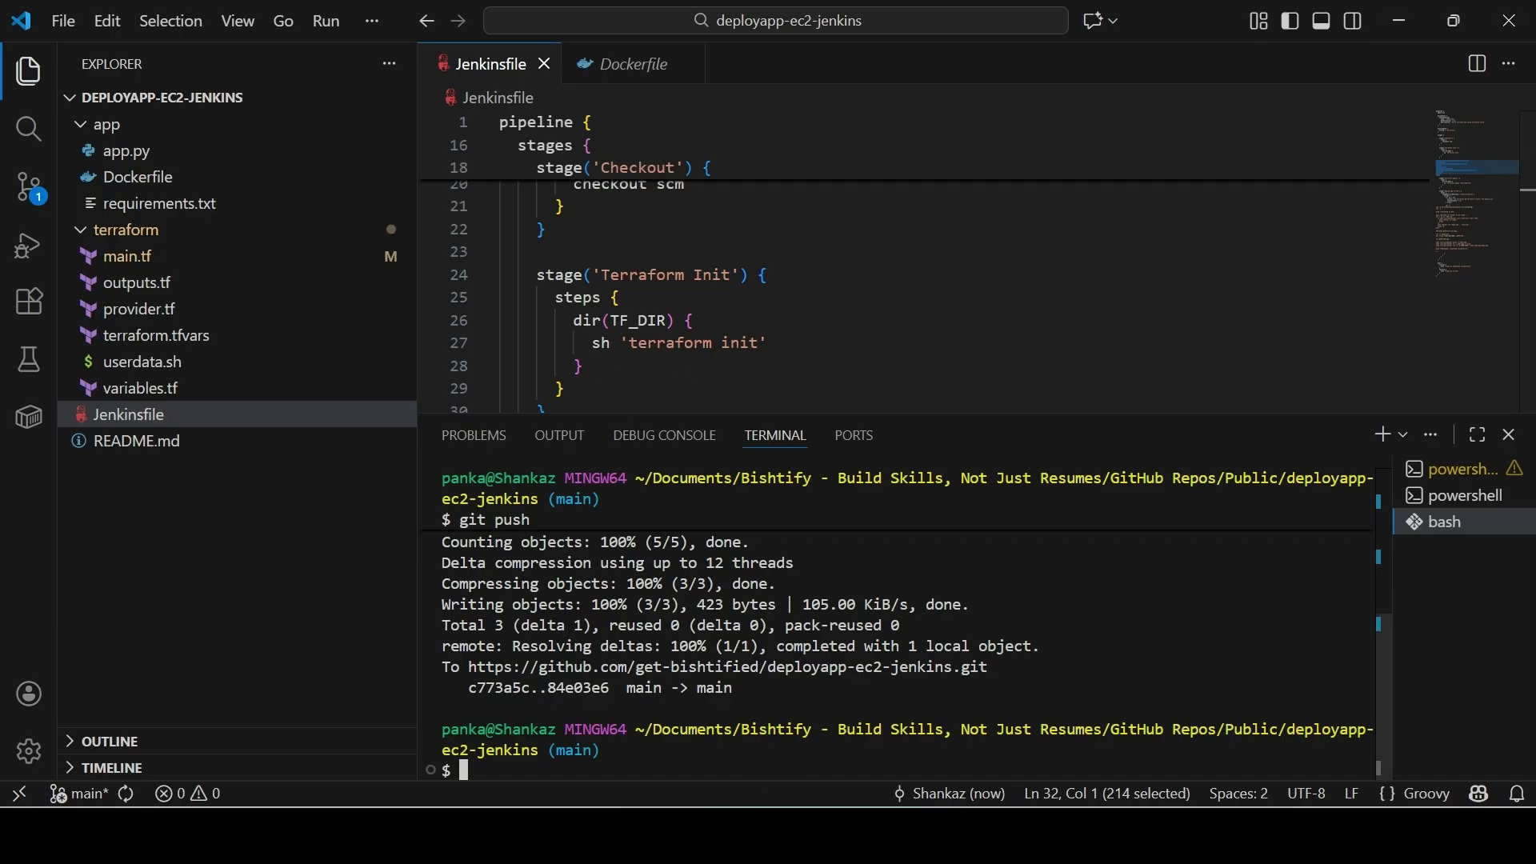
mouse_move(722, 836)
click(776, 770)
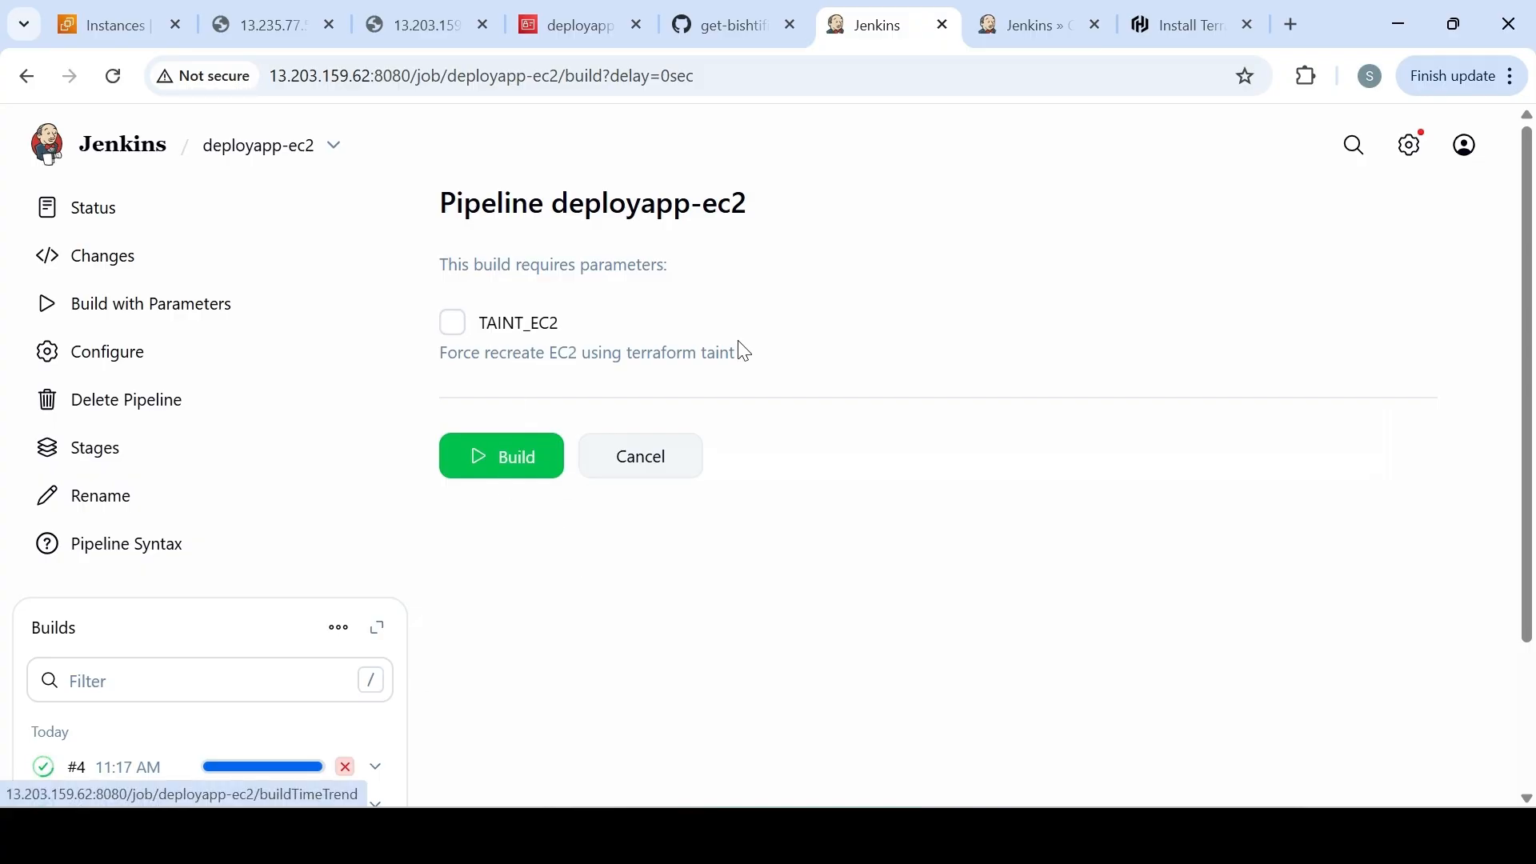
Tick the TAINT_EC2 build parameter and clear it again without starting a build
click(453, 323)
click(453, 334)
drag(589, 333, 463, 343)
click(468, 347)
click(455, 332)
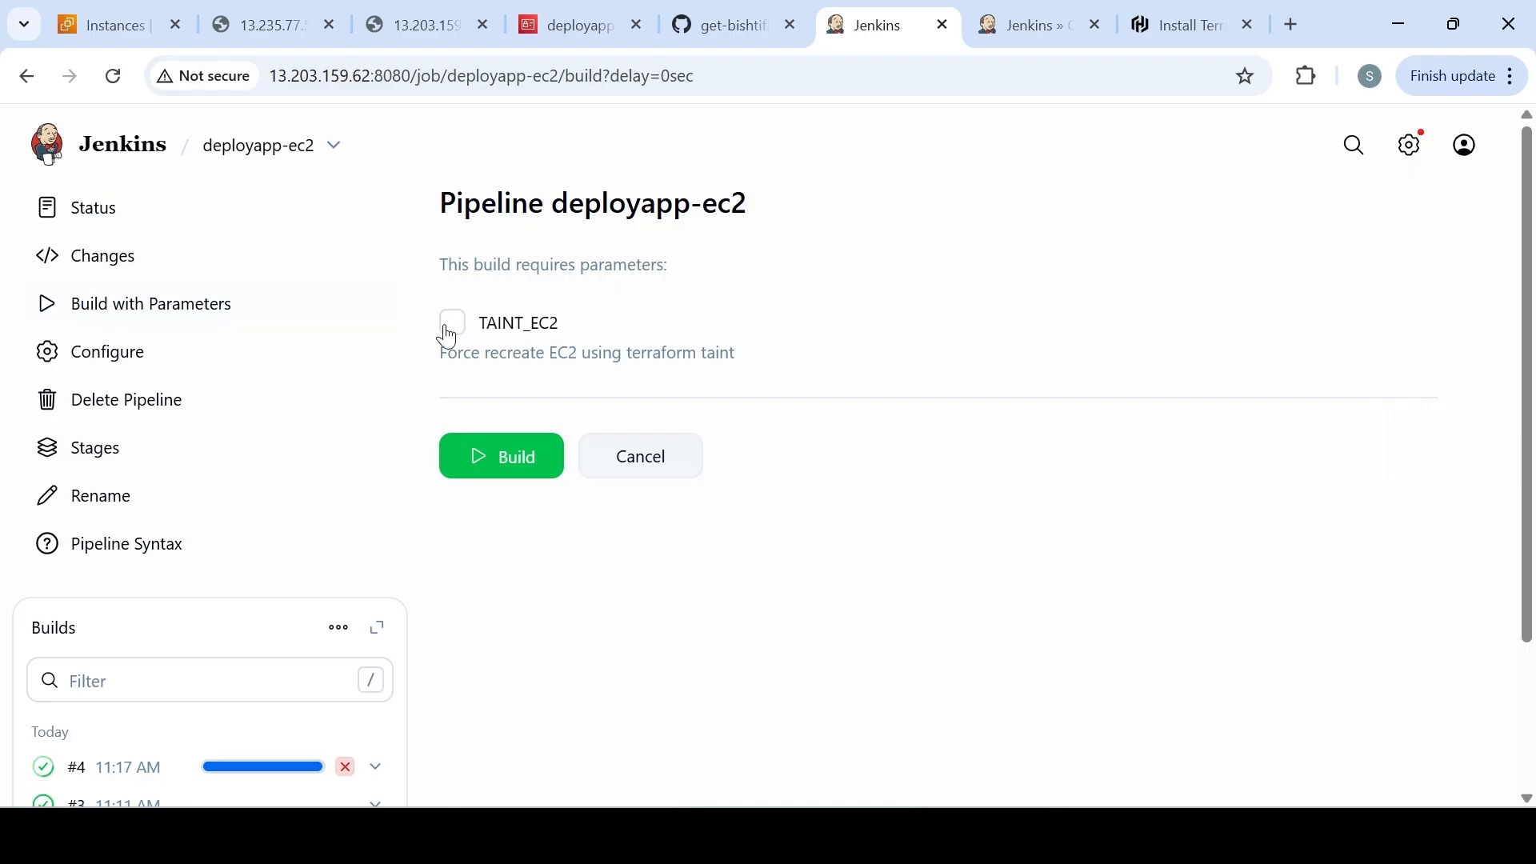
mouse_move(598, 340)
mouse_down()
mouse_move(391, 315)
mouse_move(579, 322)
mouse_up()
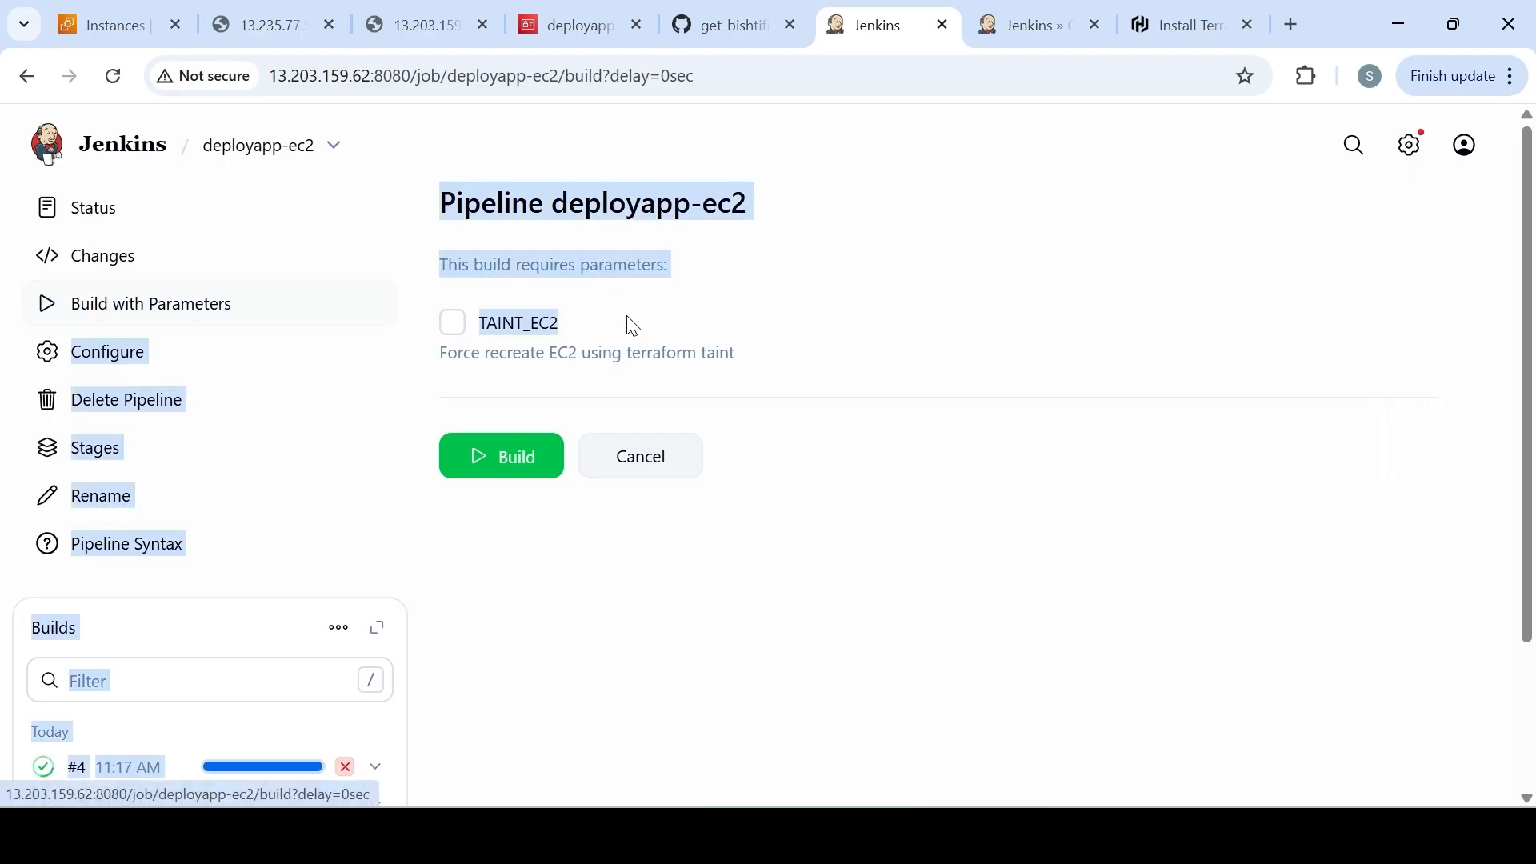
Open the console output of deployapp-ec2 build #4 and examine the end of the log for the pipeline's final status
click(640, 327)
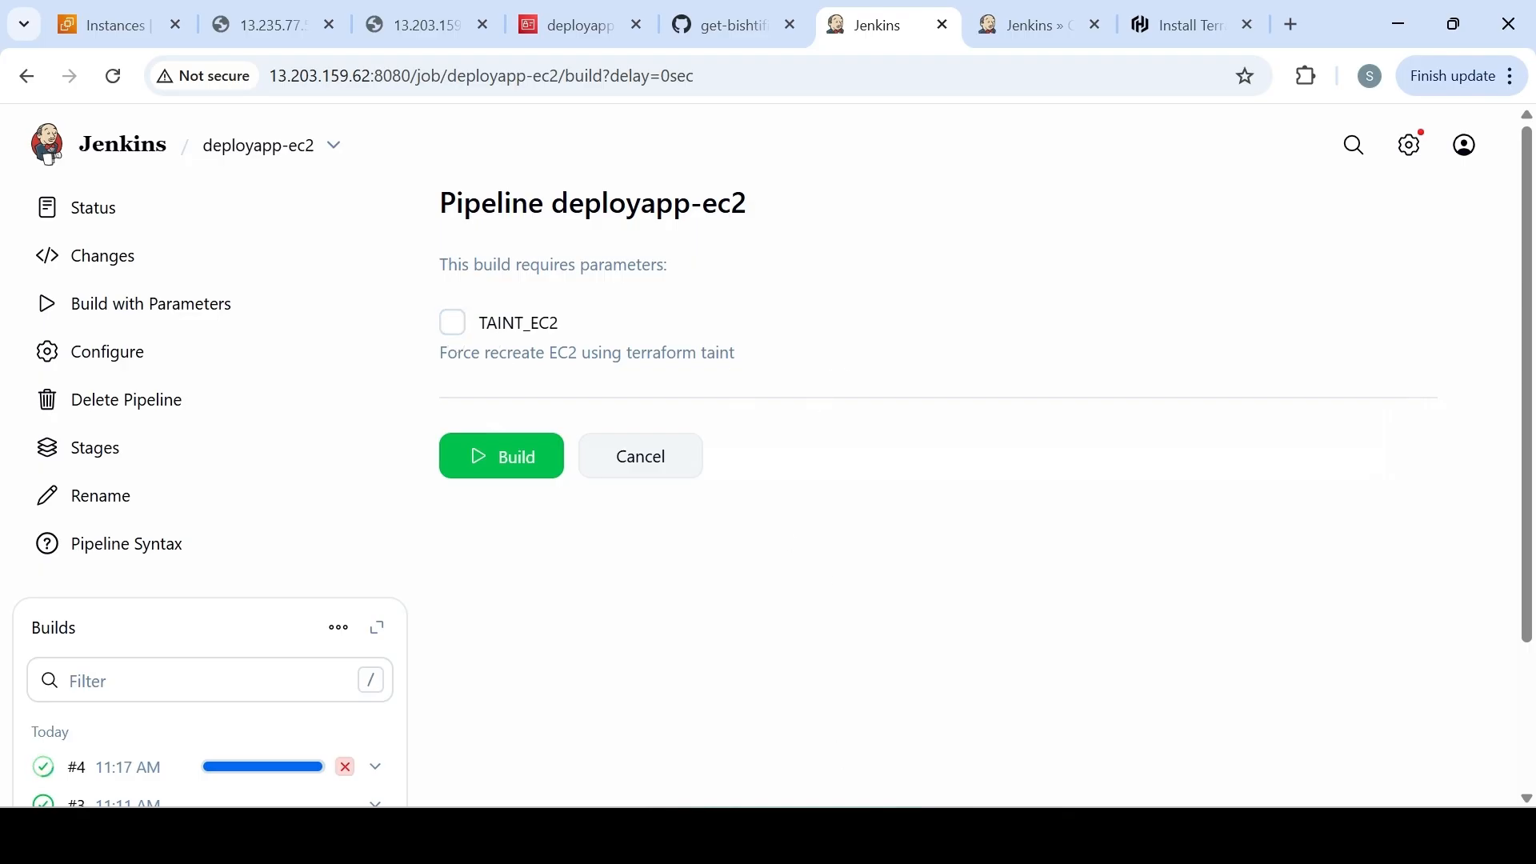
click(852, 835)
click(850, 835)
click(375, 771)
click(496, 402)
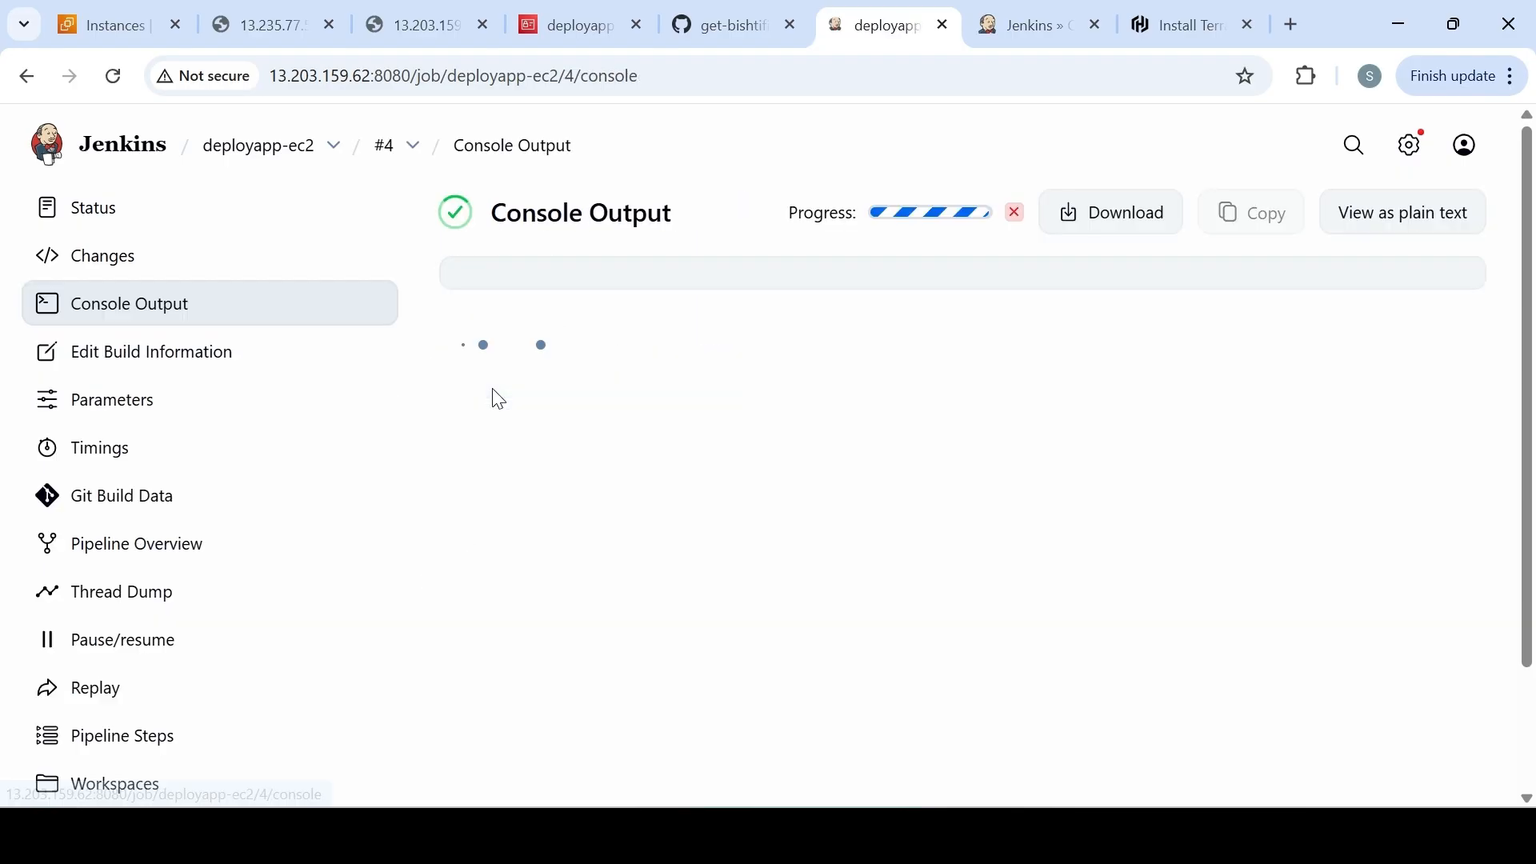
drag(1532, 150, 1524, 784)
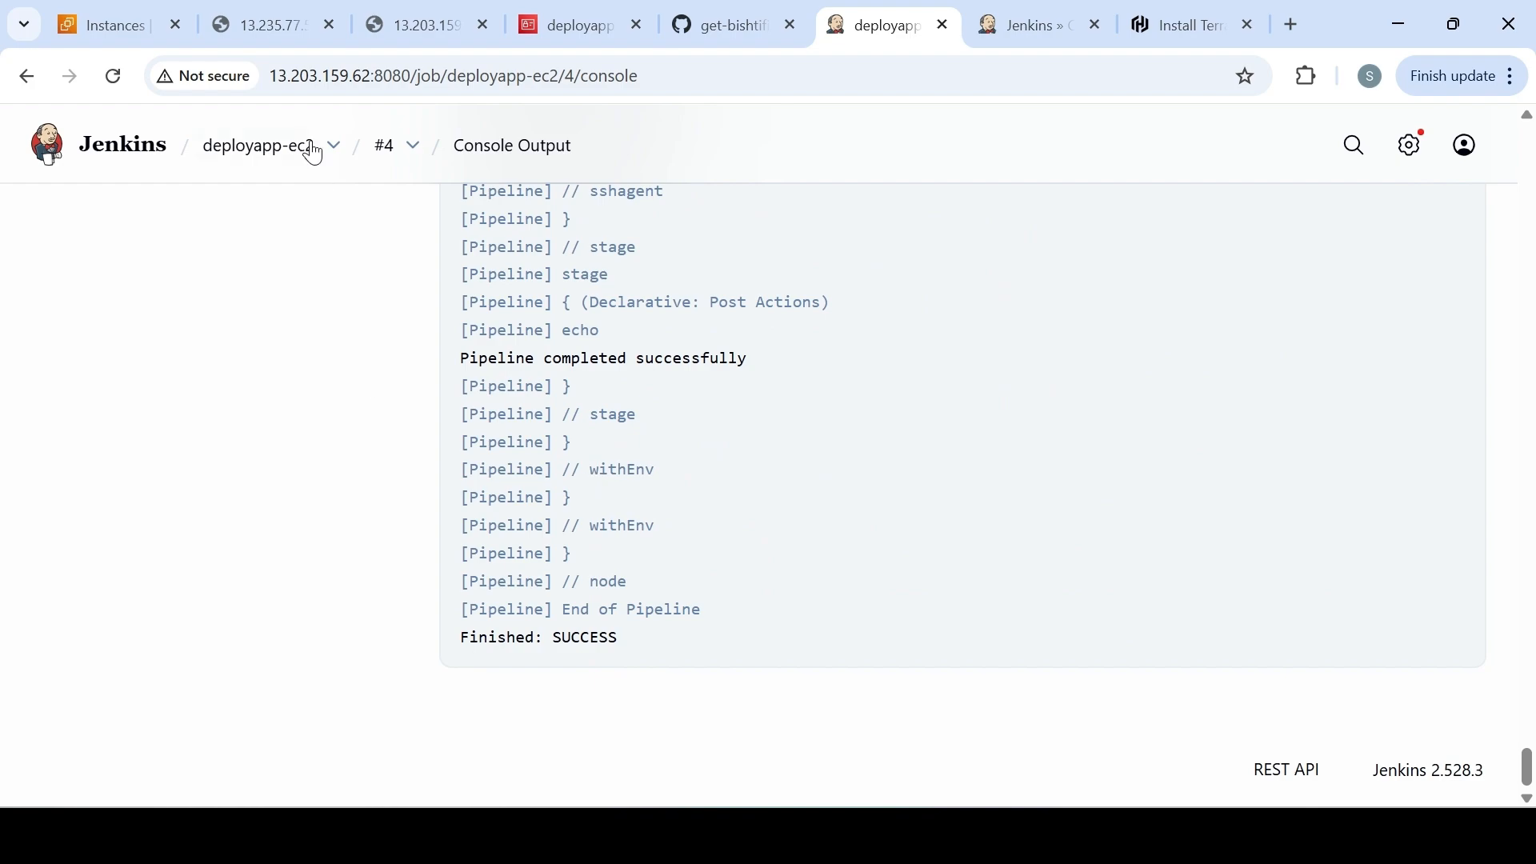
Refresh the AWS EC2 instances list, select python-docker-app and open its public IPv4 address in a new browser tab
click(108, 32)
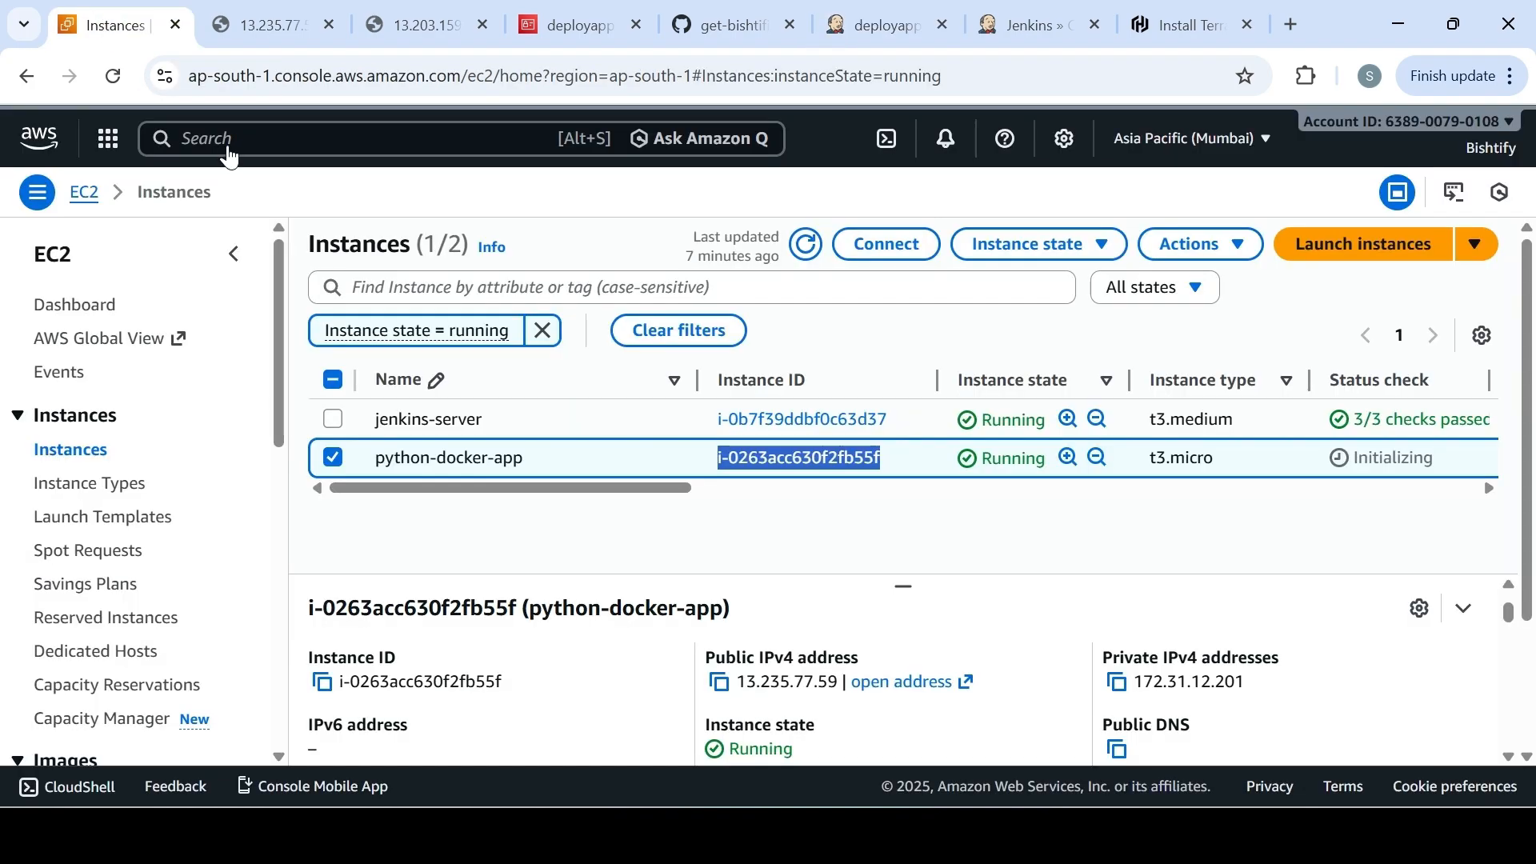
click(809, 253)
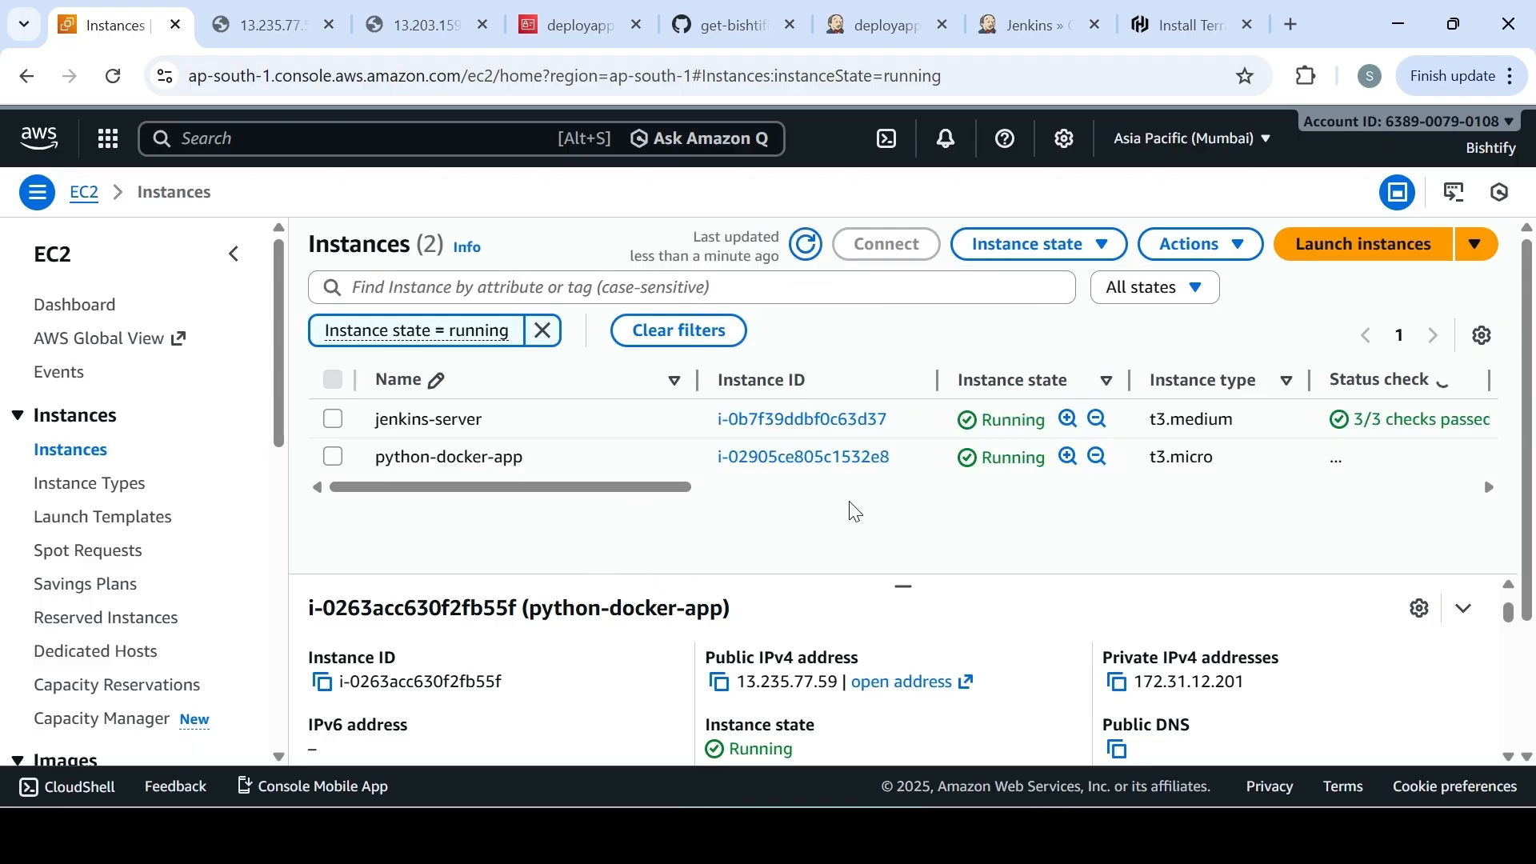
click(339, 459)
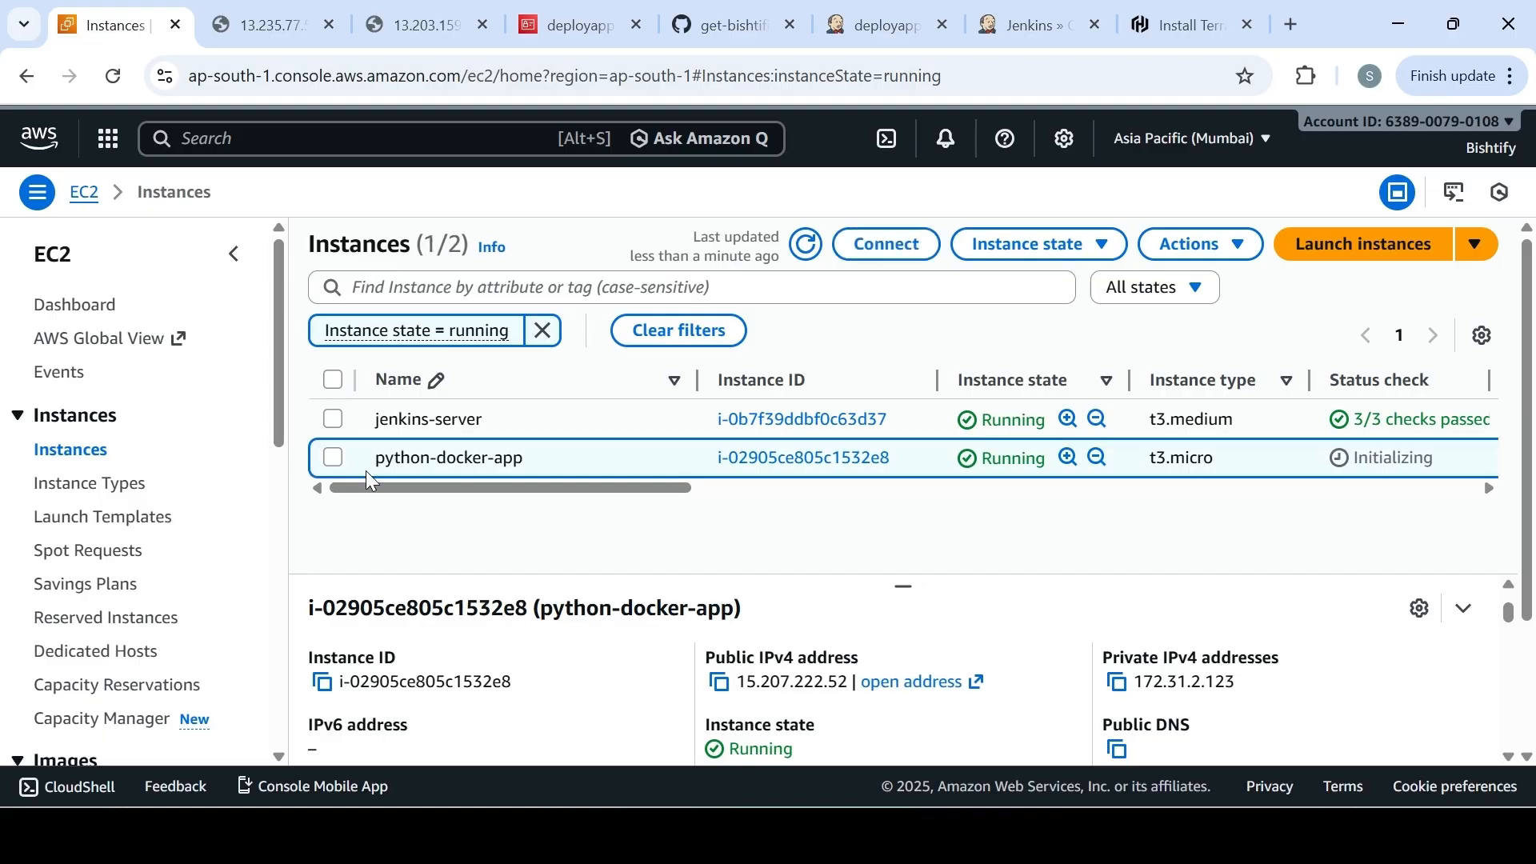
middle_click(895, 685)
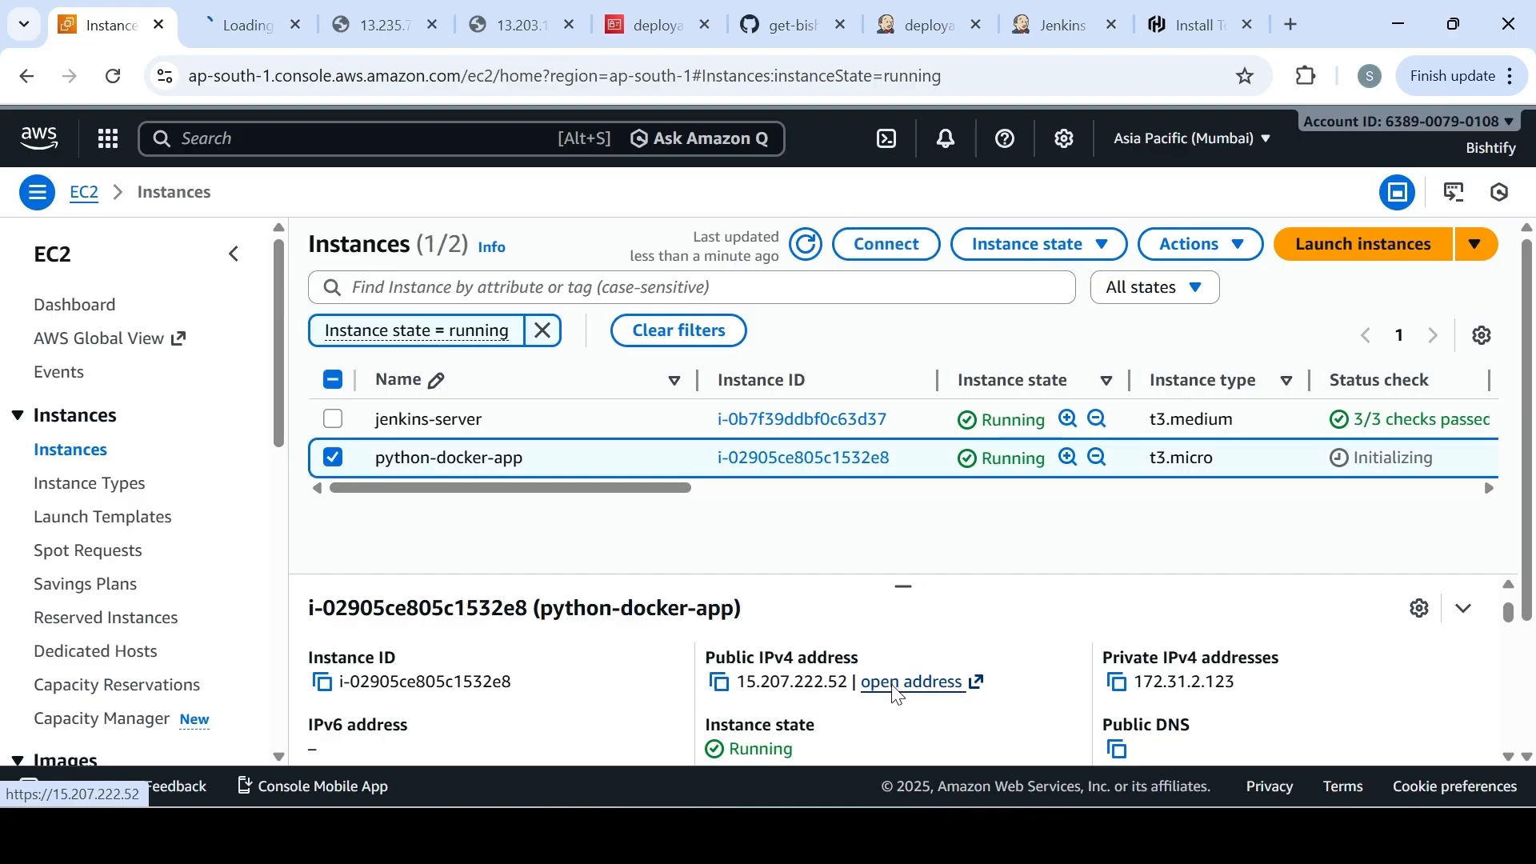
click(260, 32)
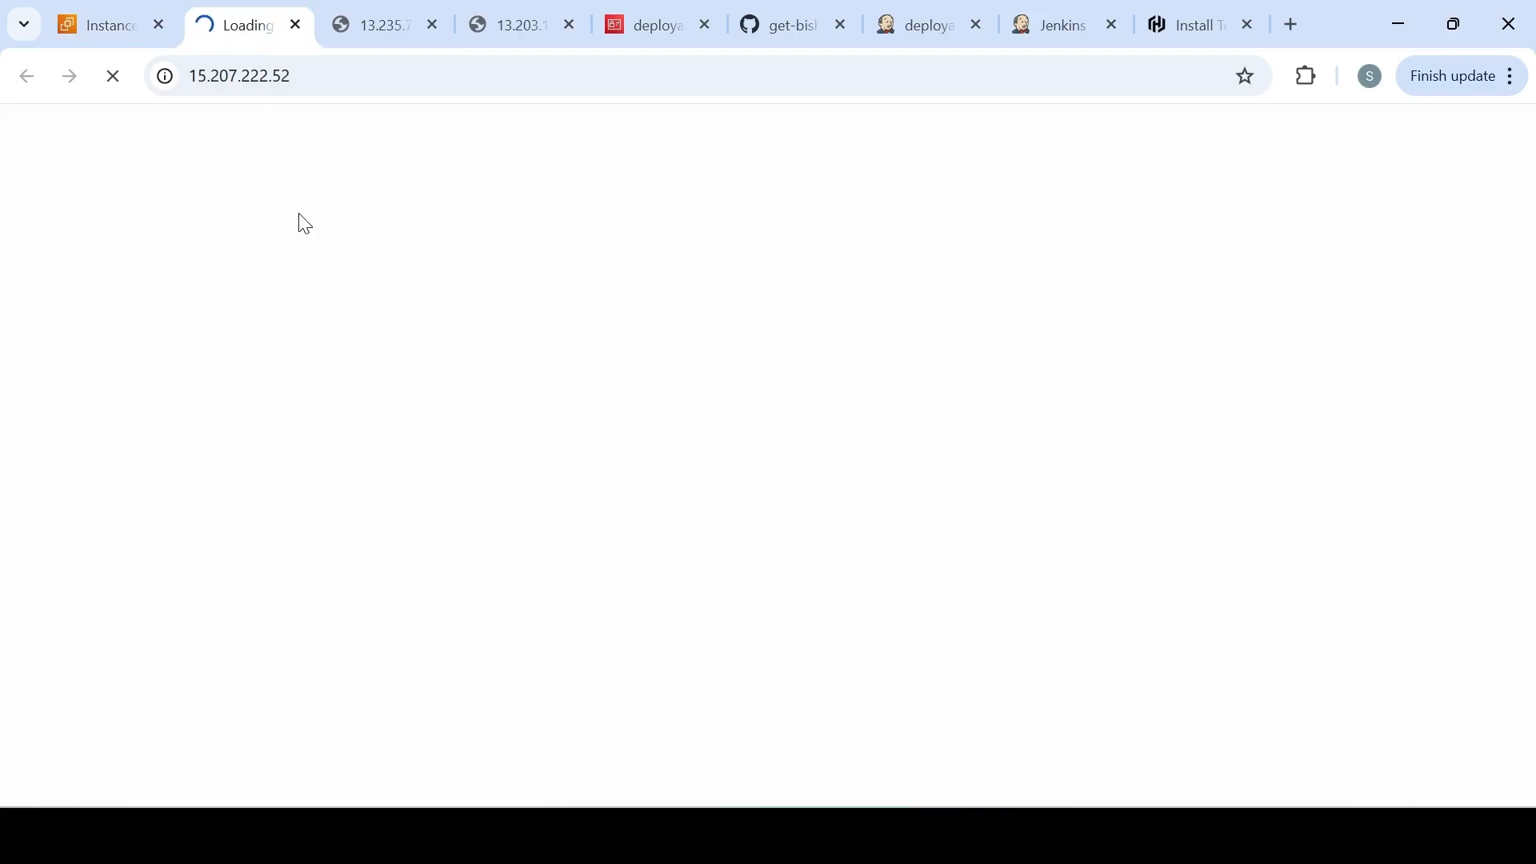
click(326, 73)
click(350, 79)
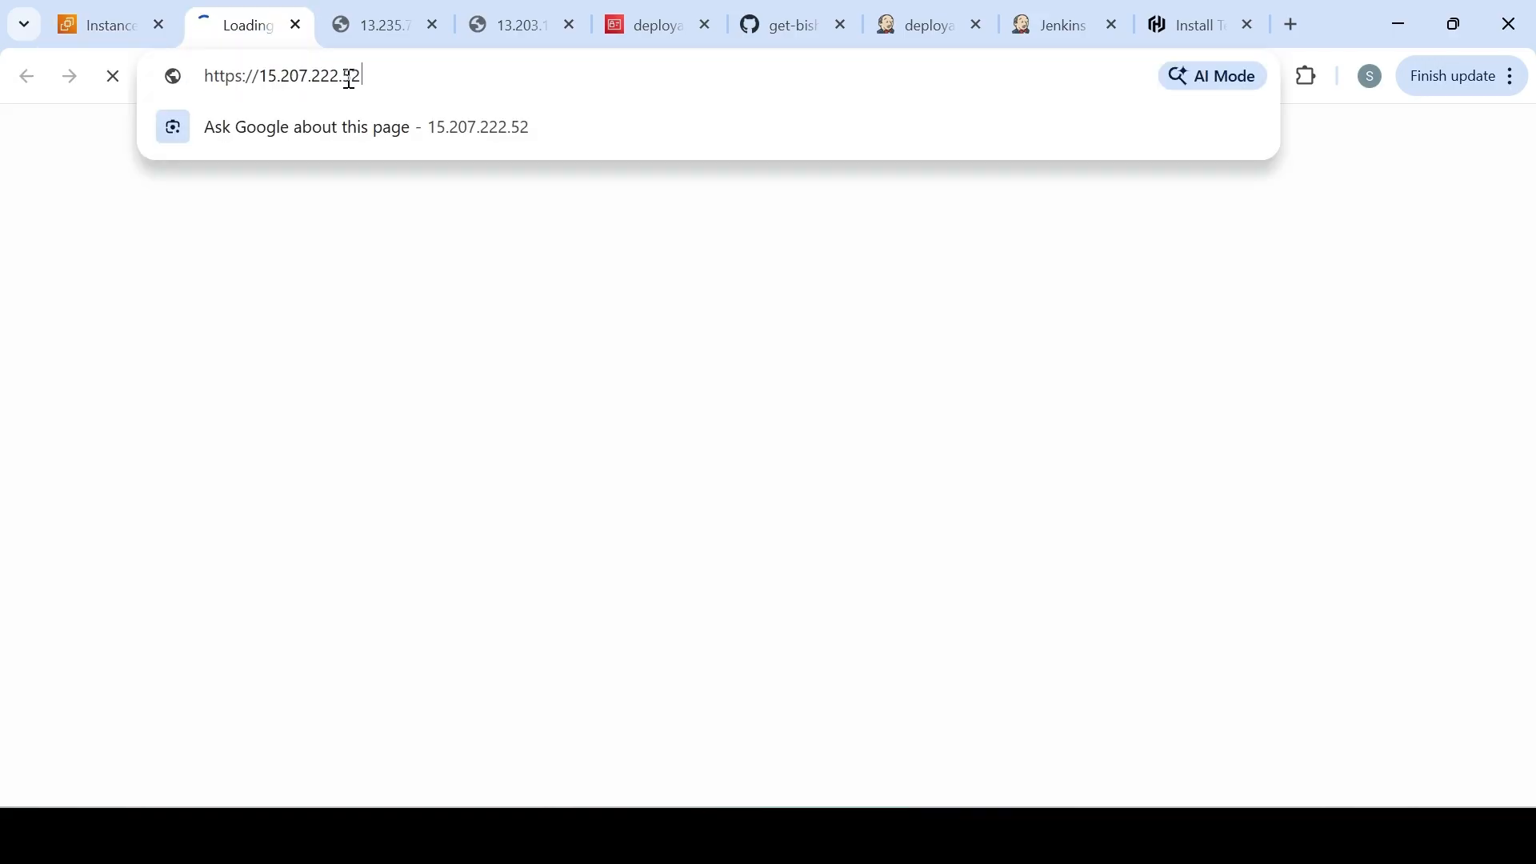
text(:5000)
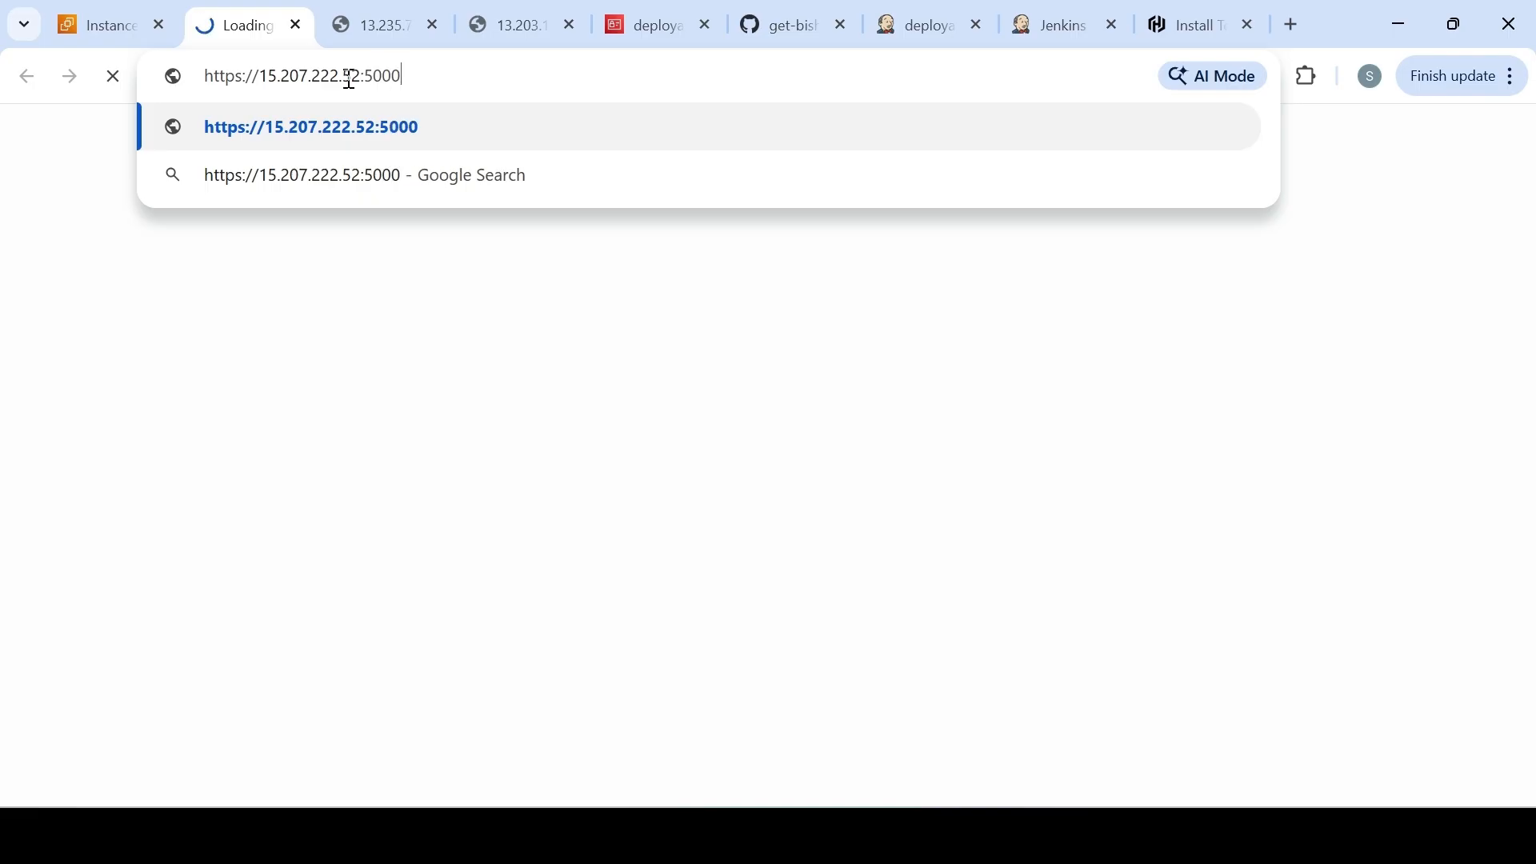
click(281, 75)
double_click(257, 75)
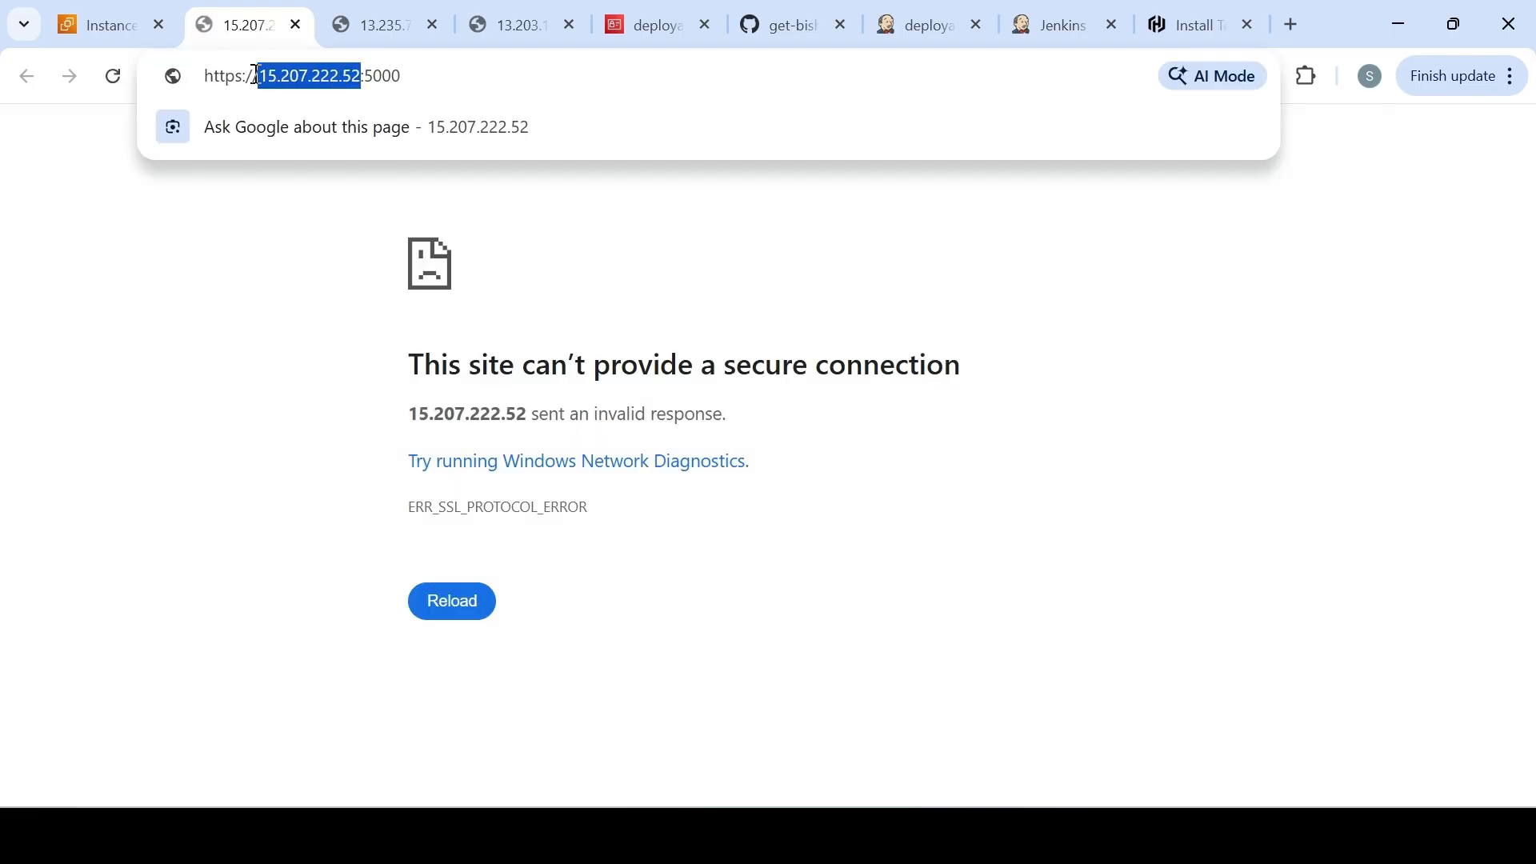
click(240, 78)
key(BackSpace)
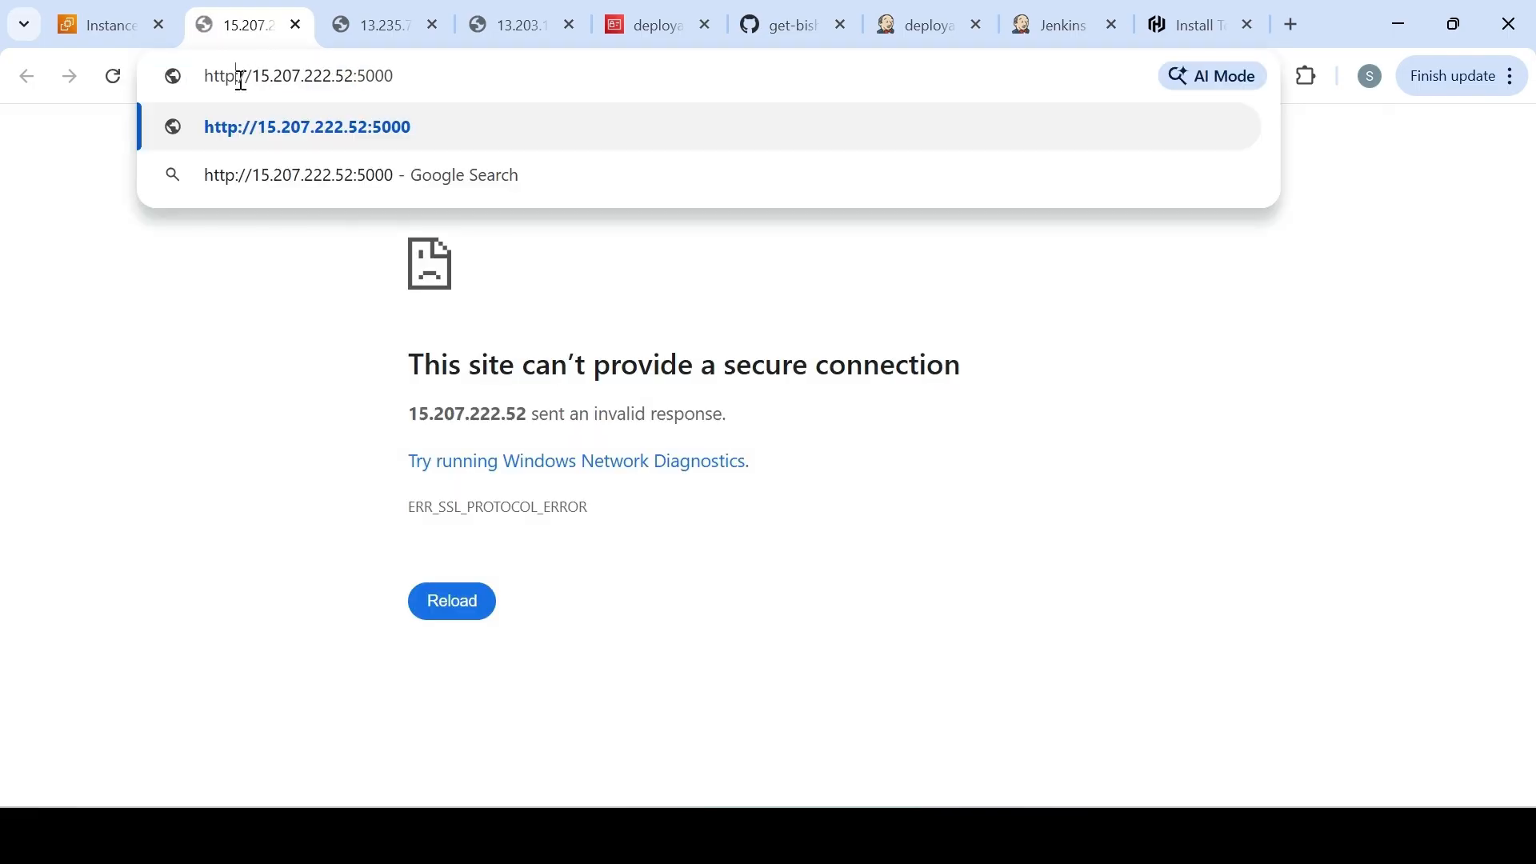
key(Return)
drag(328, 144, 10, 128)
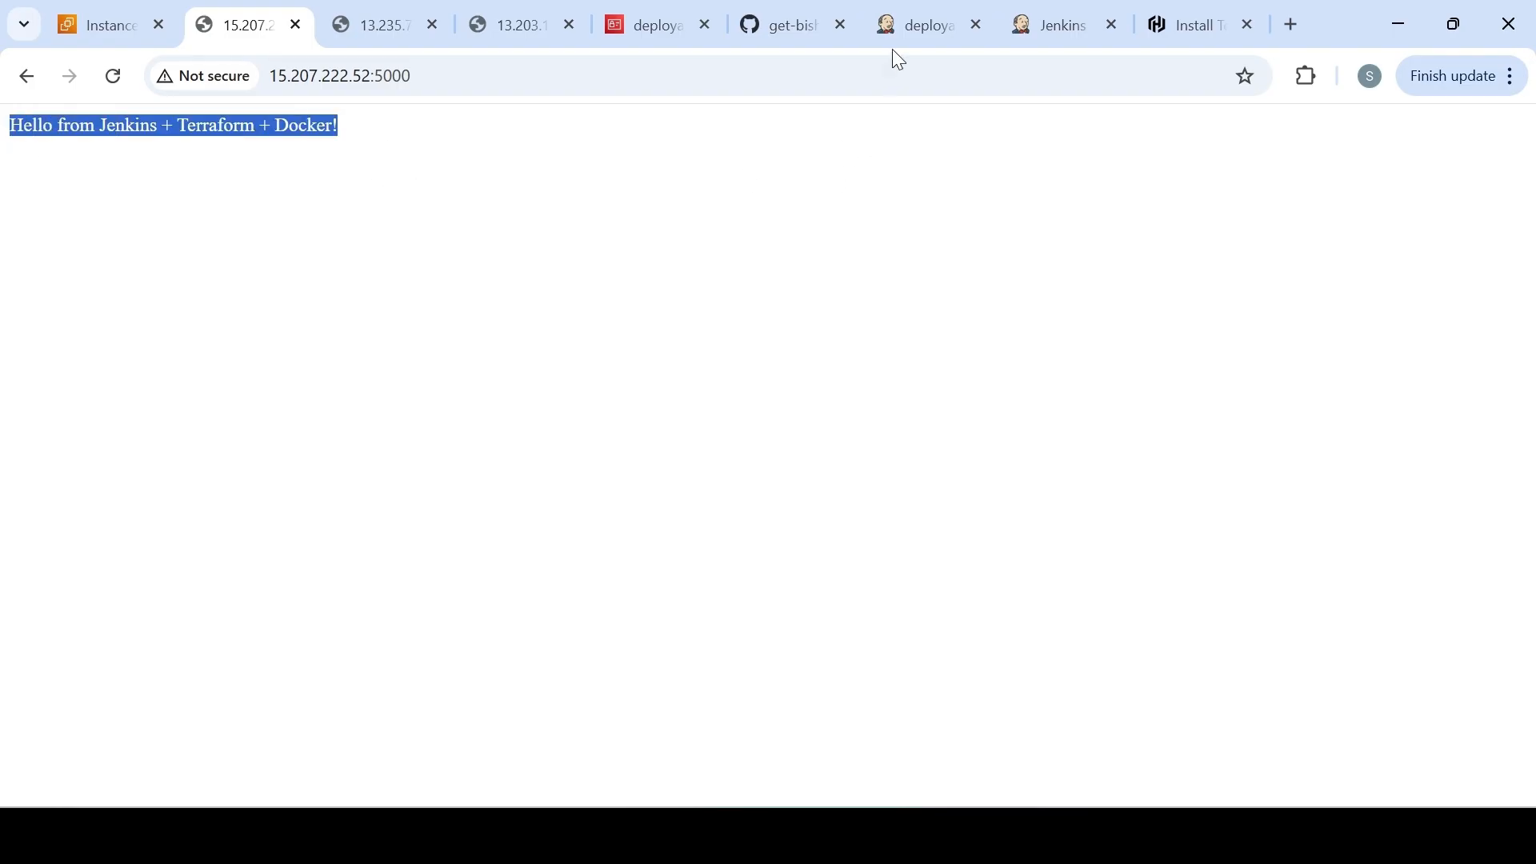
Return to Jenkins, open the deployapp-ec2 build parameters page and toggle TAINT_EC2, leaving it cleared
click(910, 31)
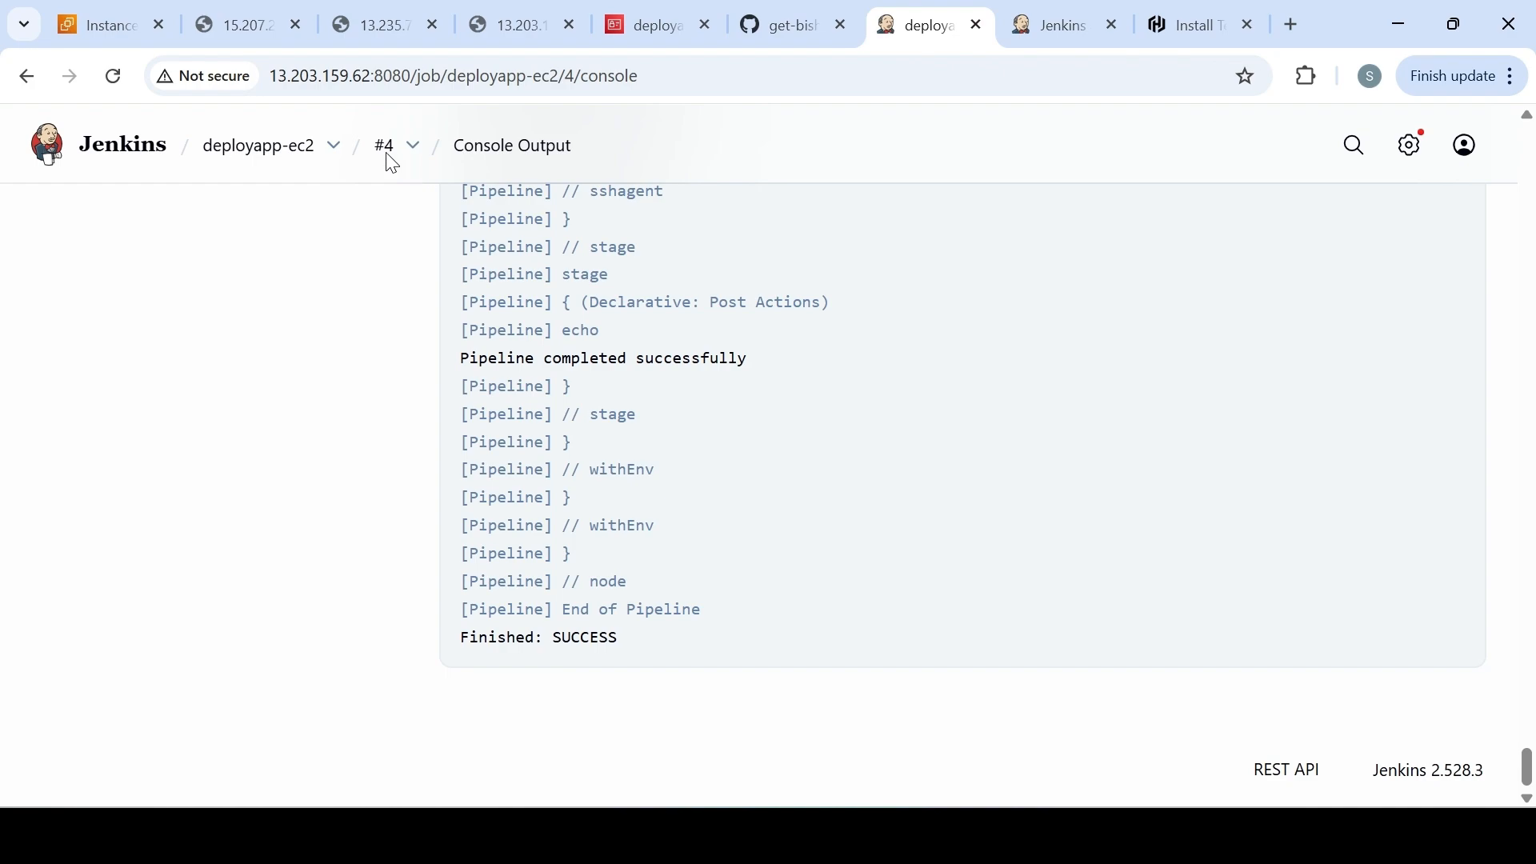
click(336, 156)
click(387, 277)
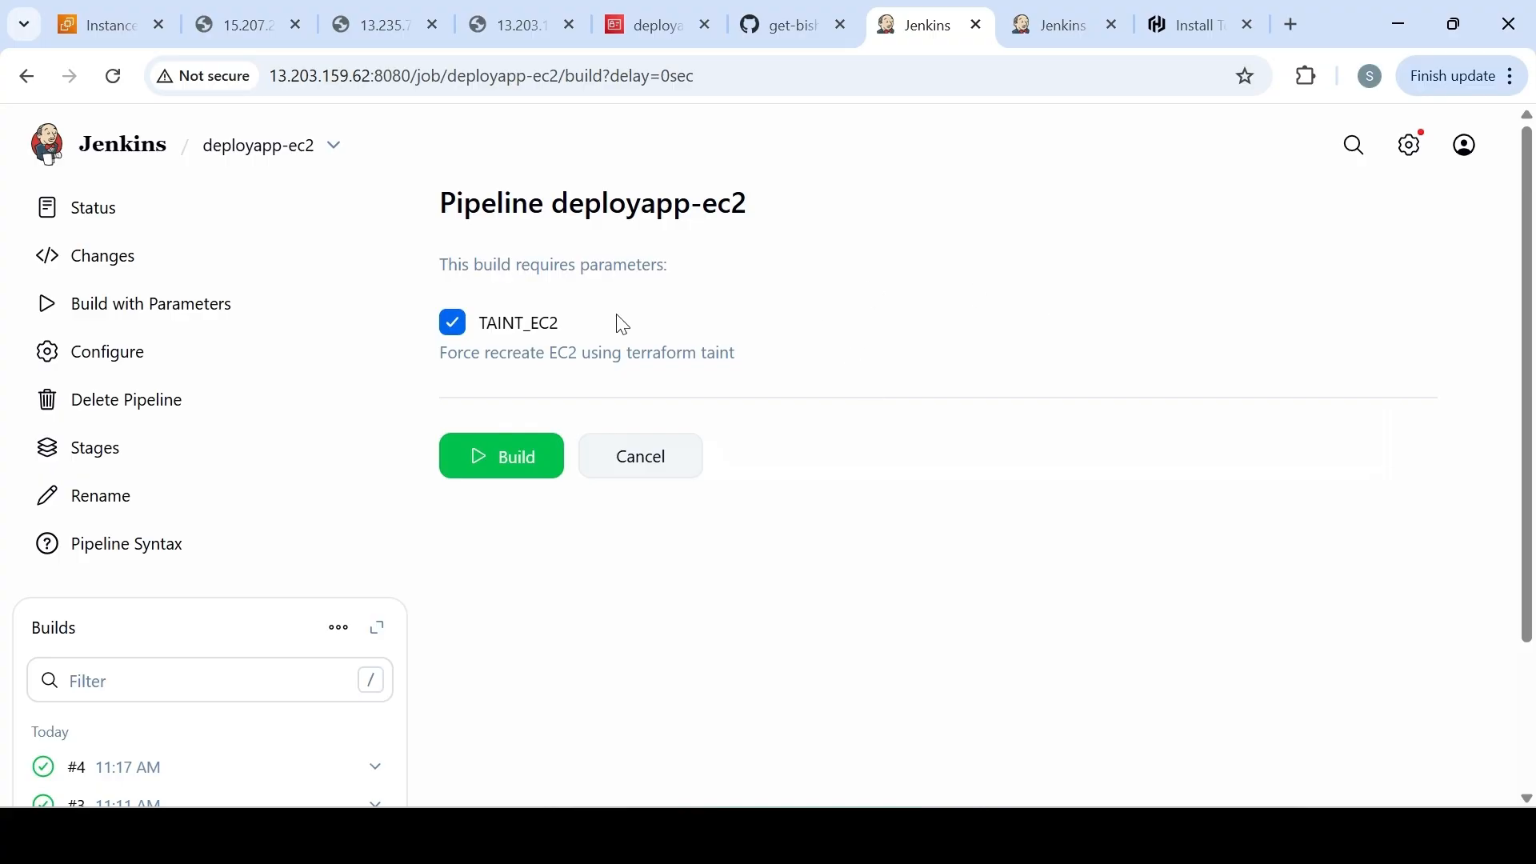
click(454, 332)
click(455, 331)
click(454, 336)
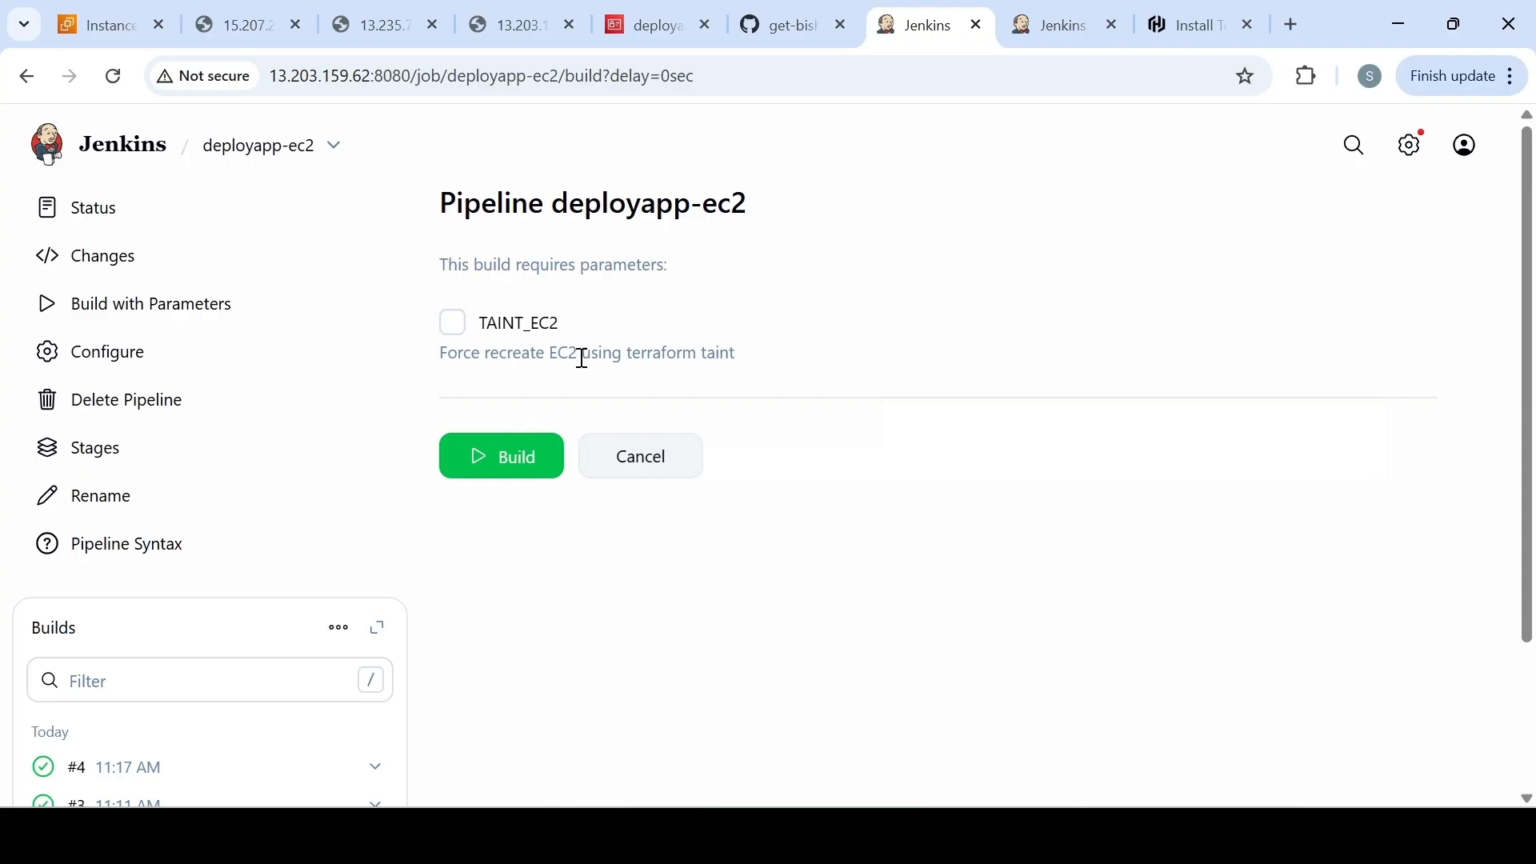